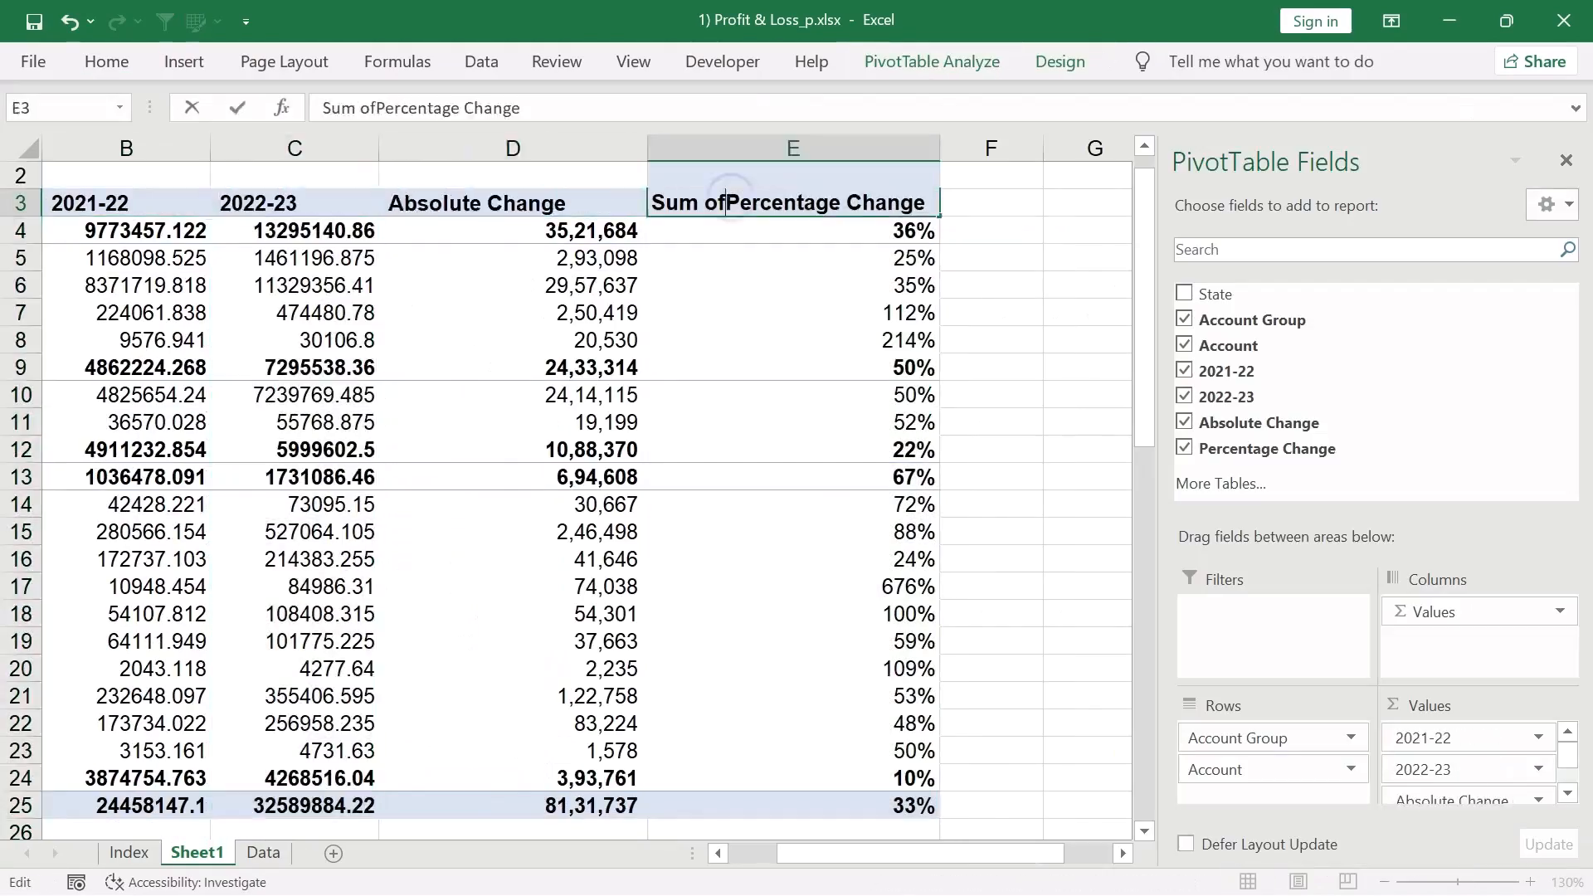
{"action": "right_click", "coordinate": [109, 804]}
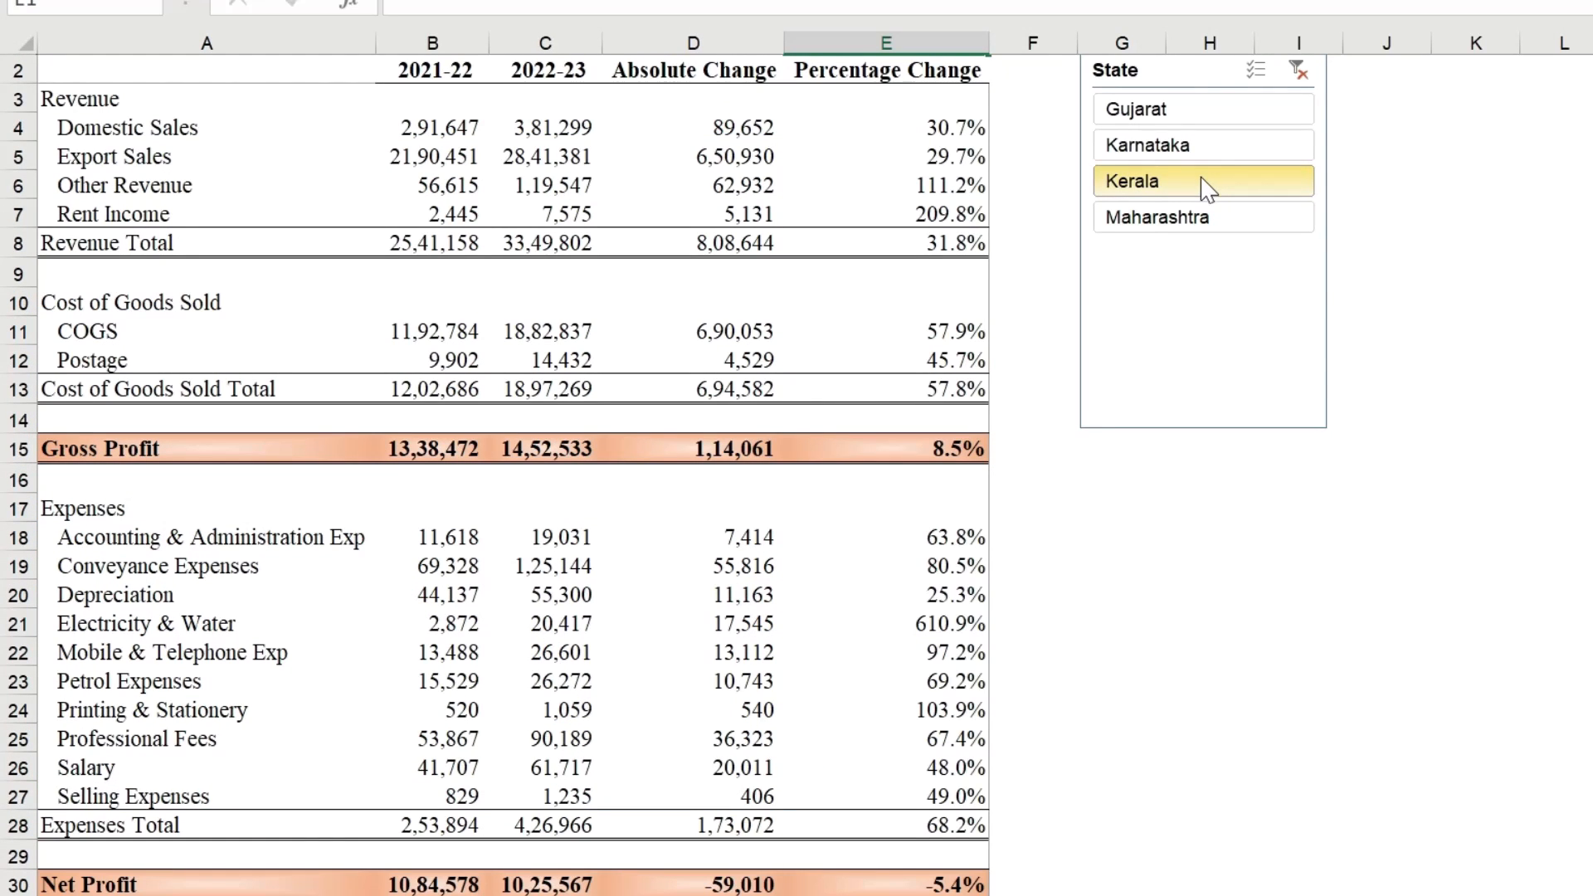
Step: View the profit and loss report for Gujarat, Karnataka, Kerala and Maharashtra in turn using the State slicer, and clear its filter
{"action": "left_click", "coordinate": [1162, 110]}
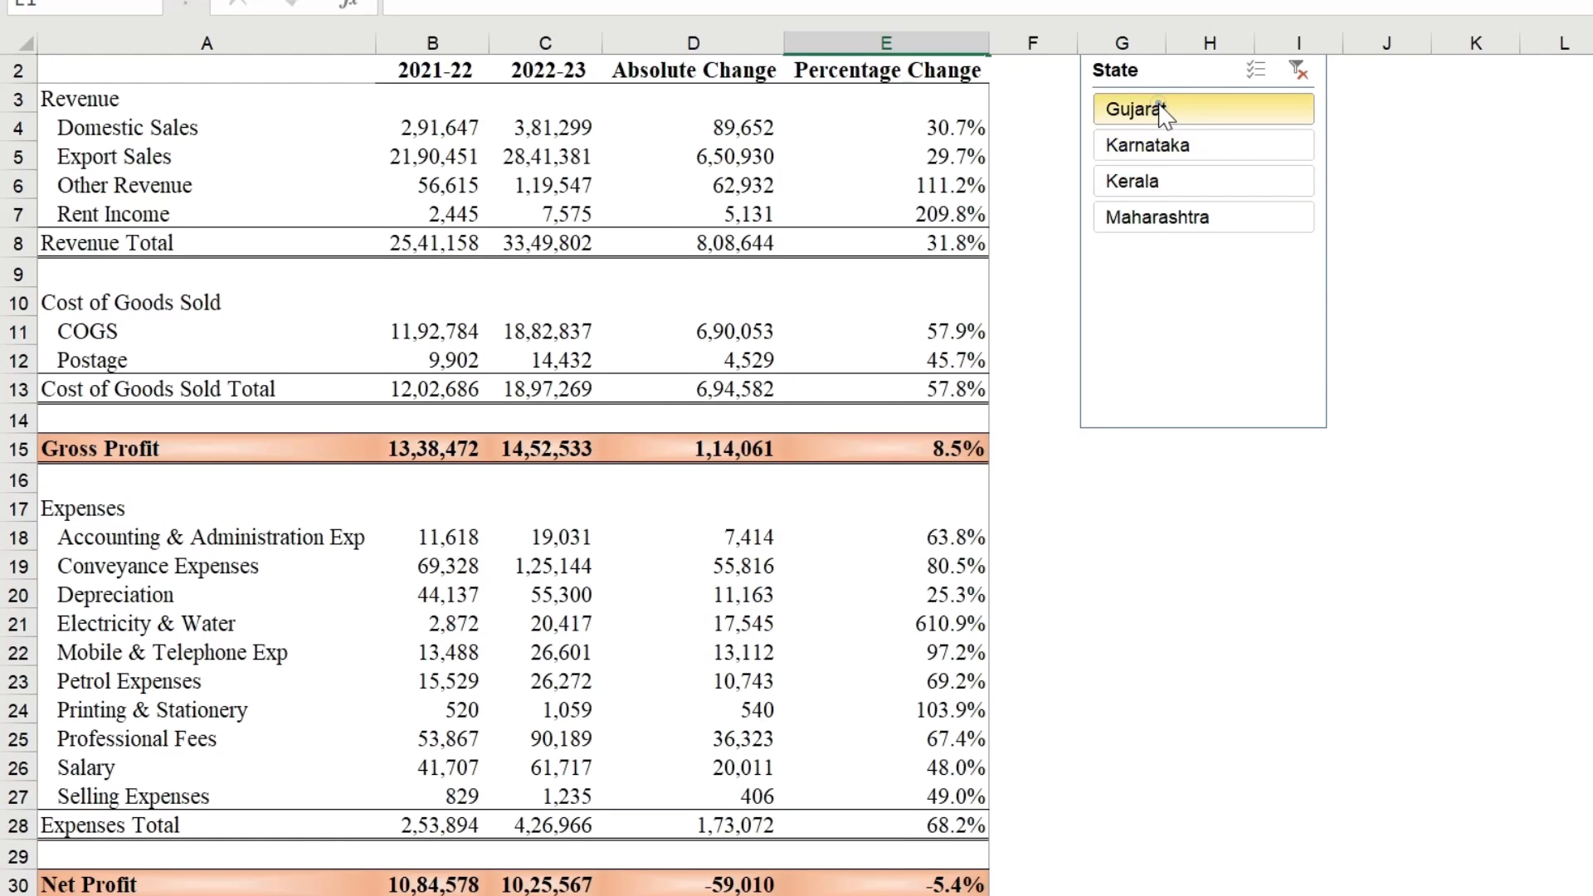
{"action": "left_click", "coordinate": [1162, 146]}
{"action": "left_click", "coordinate": [1161, 182]}
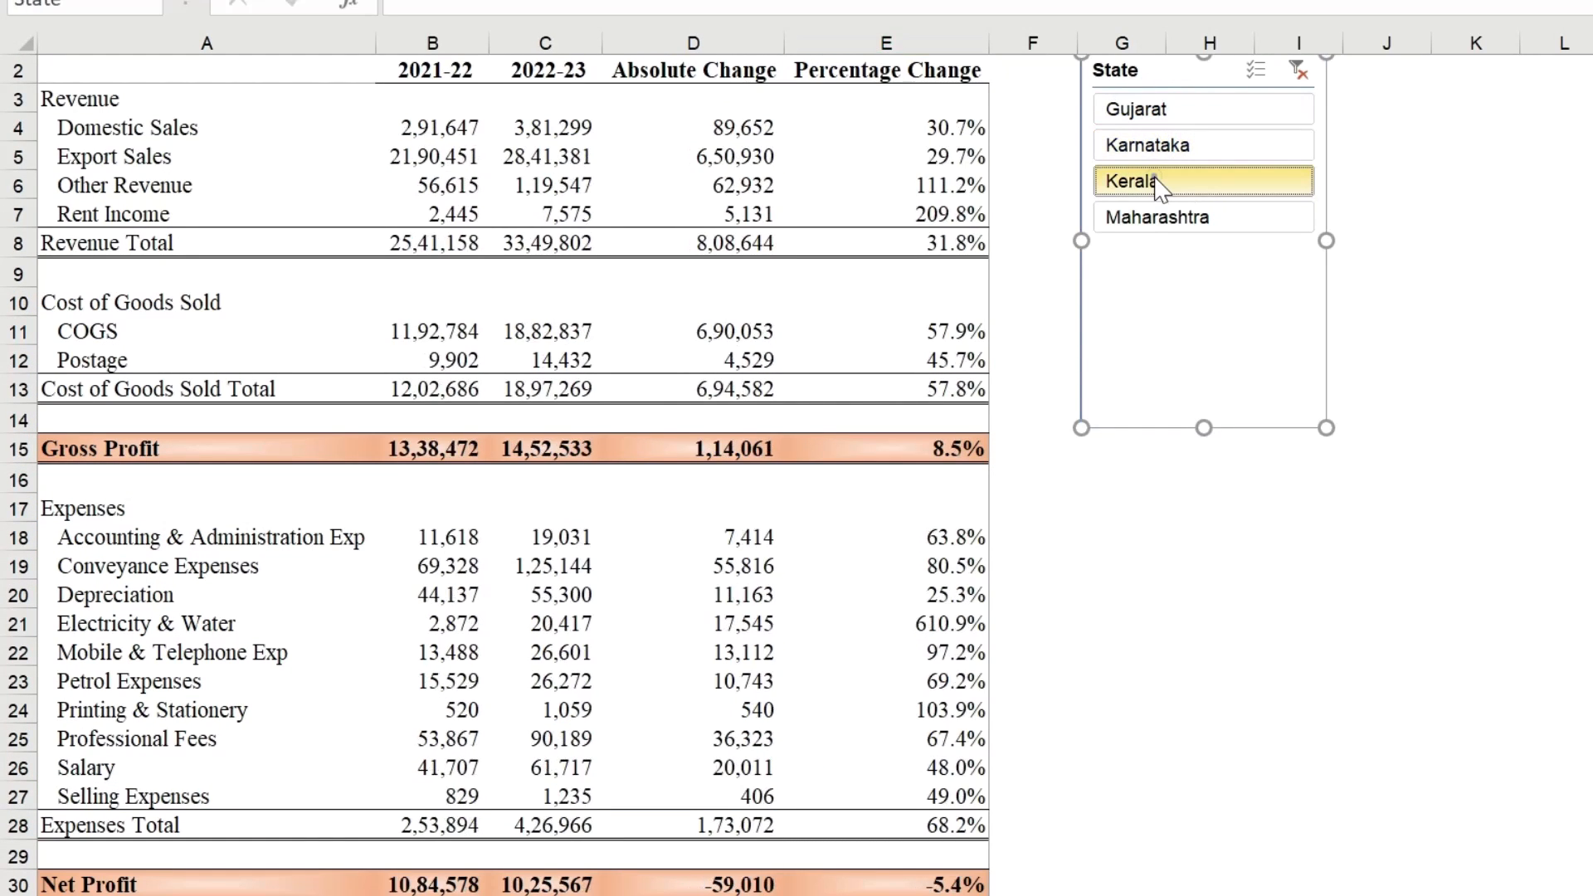
{"action": "left_click", "coordinate": [1162, 217]}
{"action": "left_click", "coordinate": [1161, 146]}
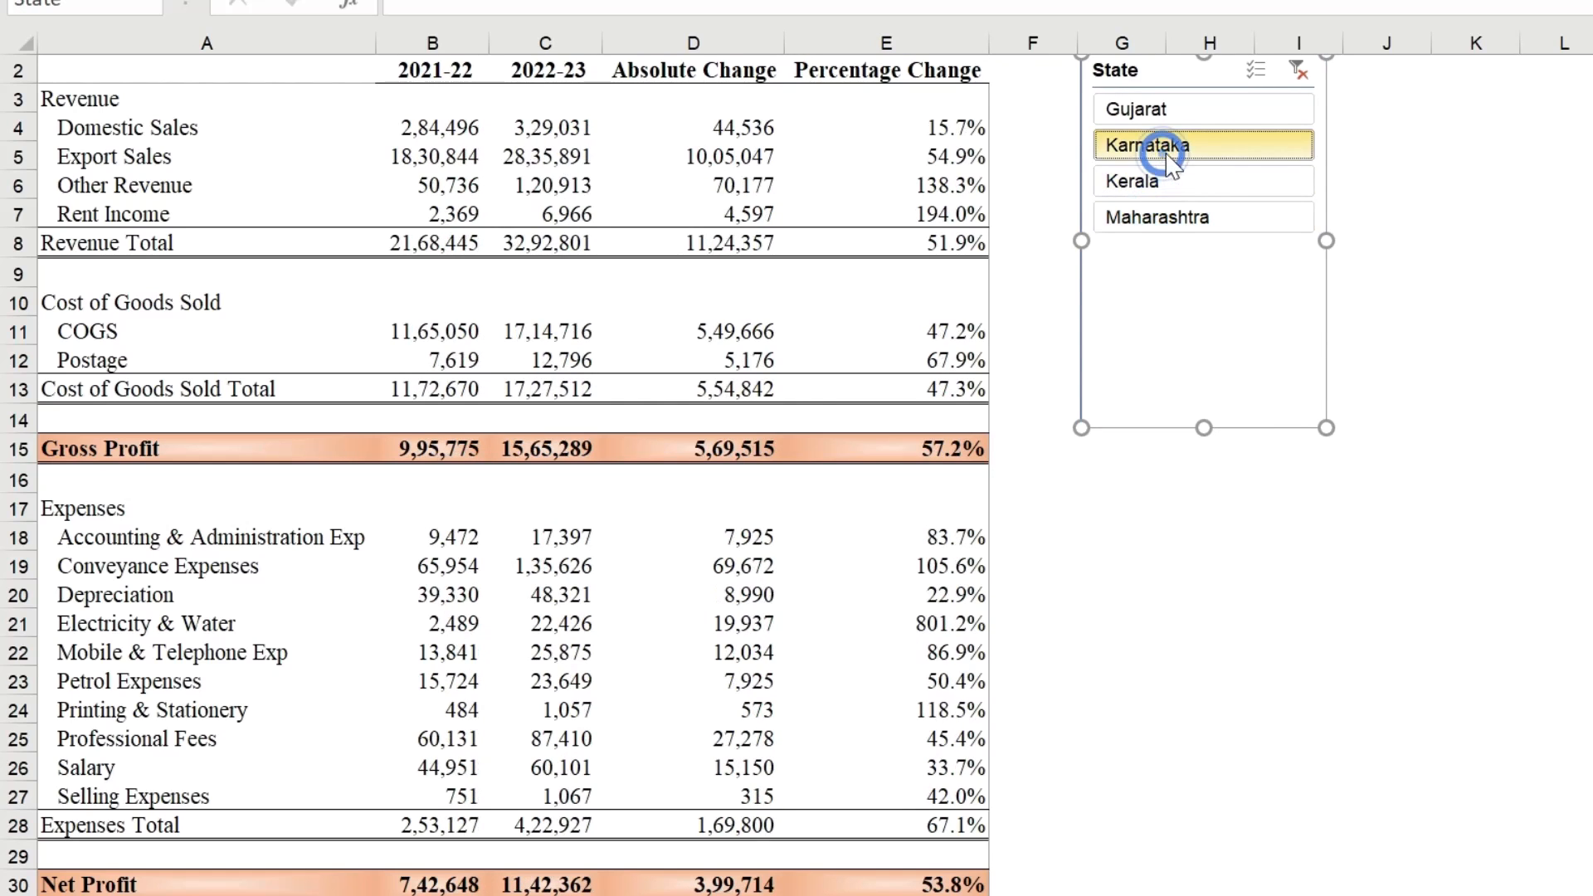
{"action": "left_click", "coordinate": [1299, 73]}
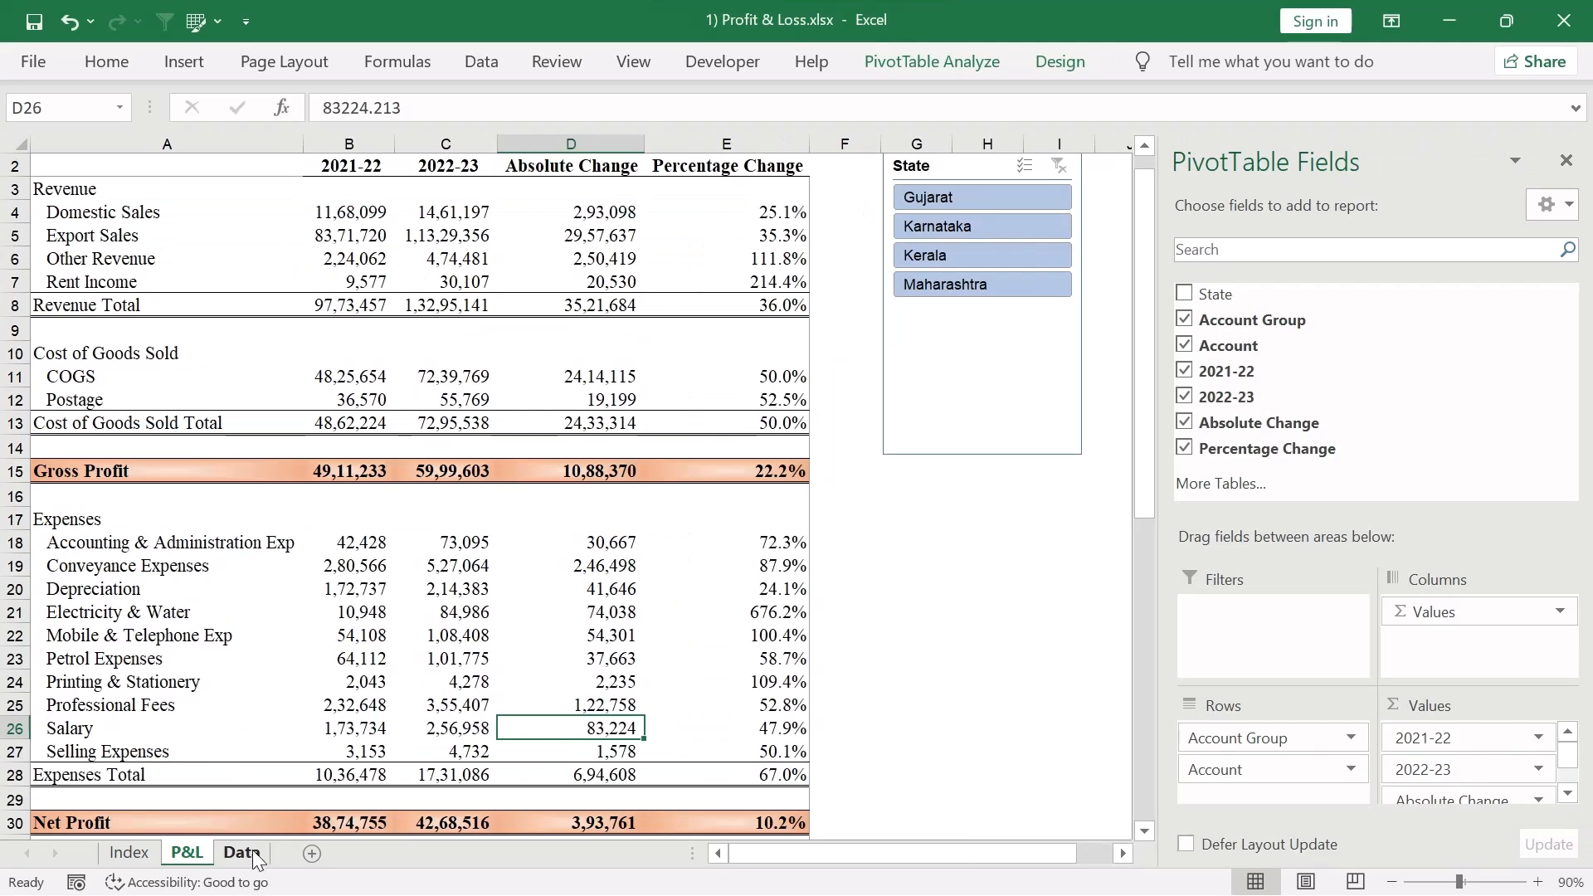
Step: Open the Data sheet and go from the State header to the last row of the source data
{"action": "left_click", "coordinate": [242, 853]}
{"action": "left_click", "coordinate": [179, 420]}
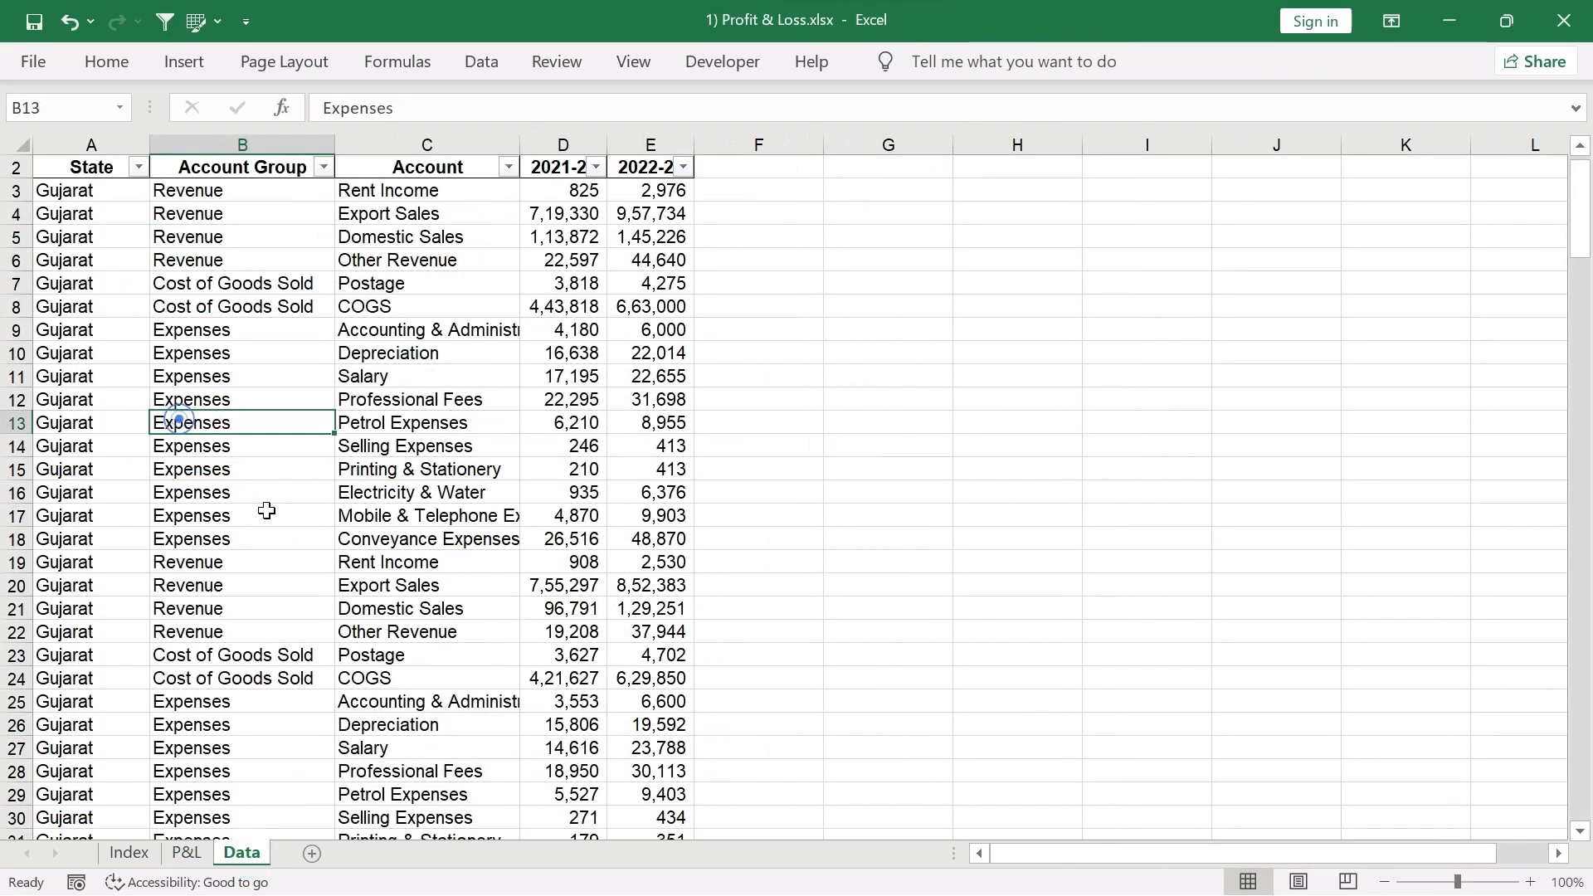
{"action": "key", "text": "ctrl+Up"}
{"action": "key", "text": "Left"}
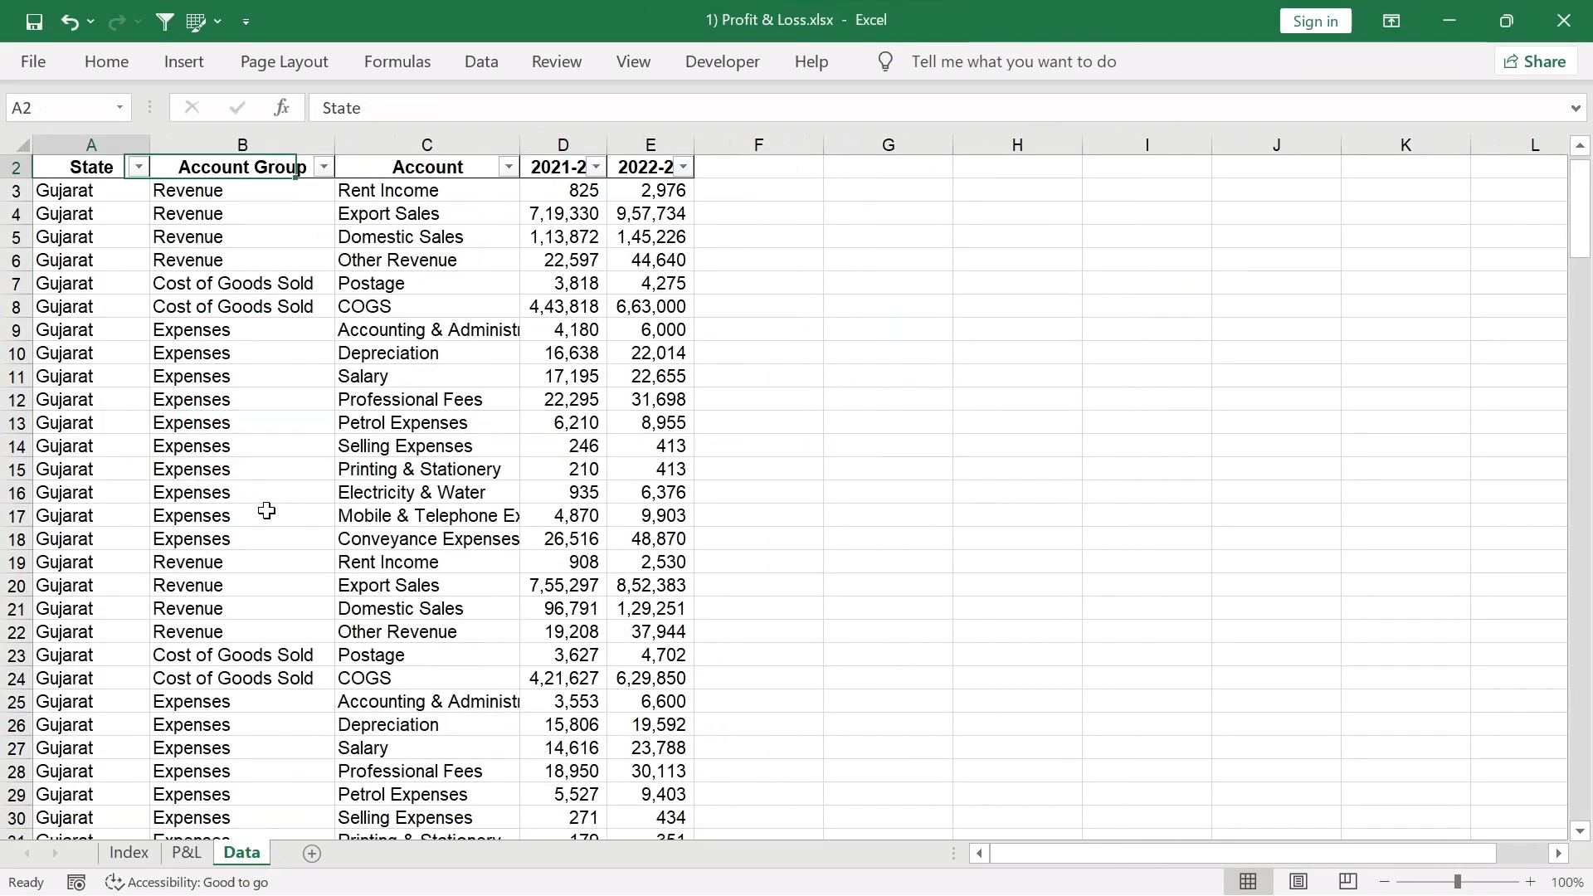
{"action": "key", "text": "ctrl+Down"}
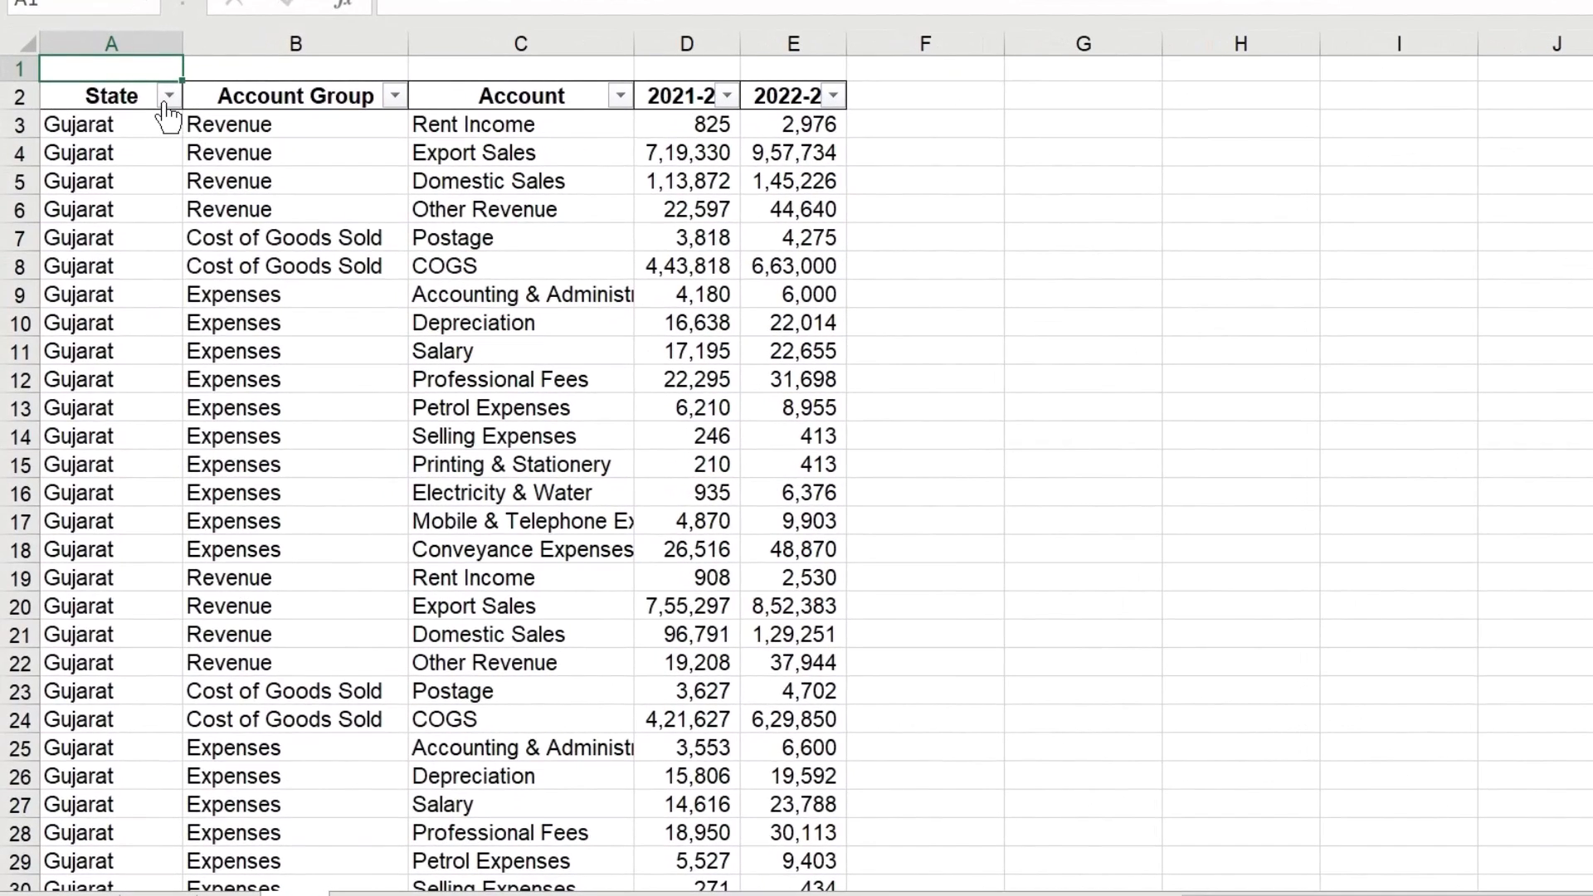
Step: Review the distinct values in the State and Account Group columns through their header filters
{"action": "left_click", "coordinate": [168, 97]}
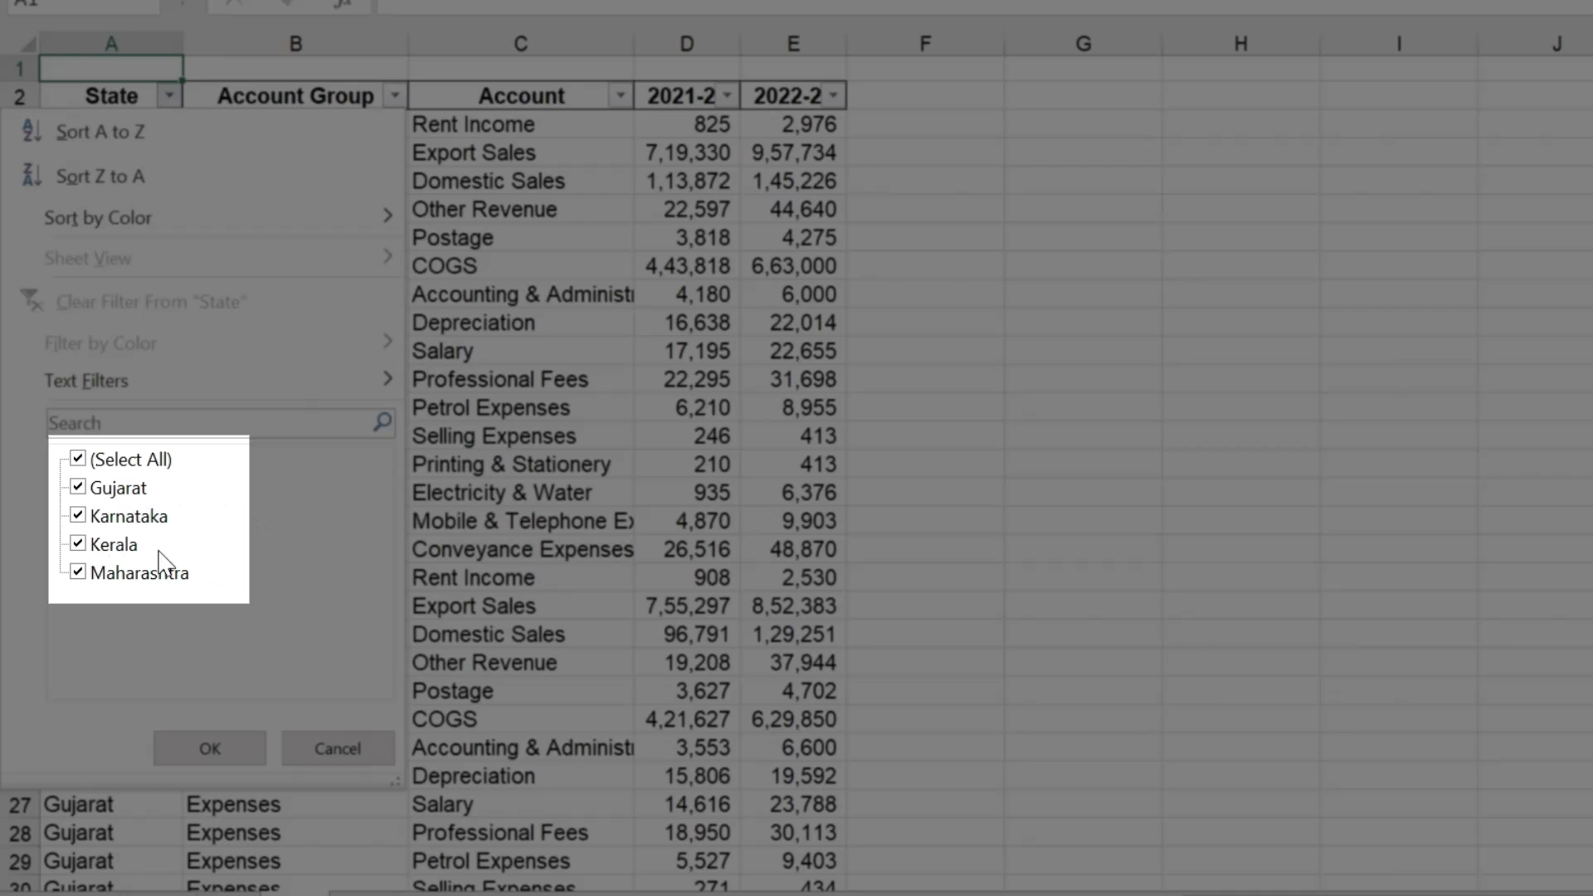
{"action": "left_click", "coordinate": [235, 746]}
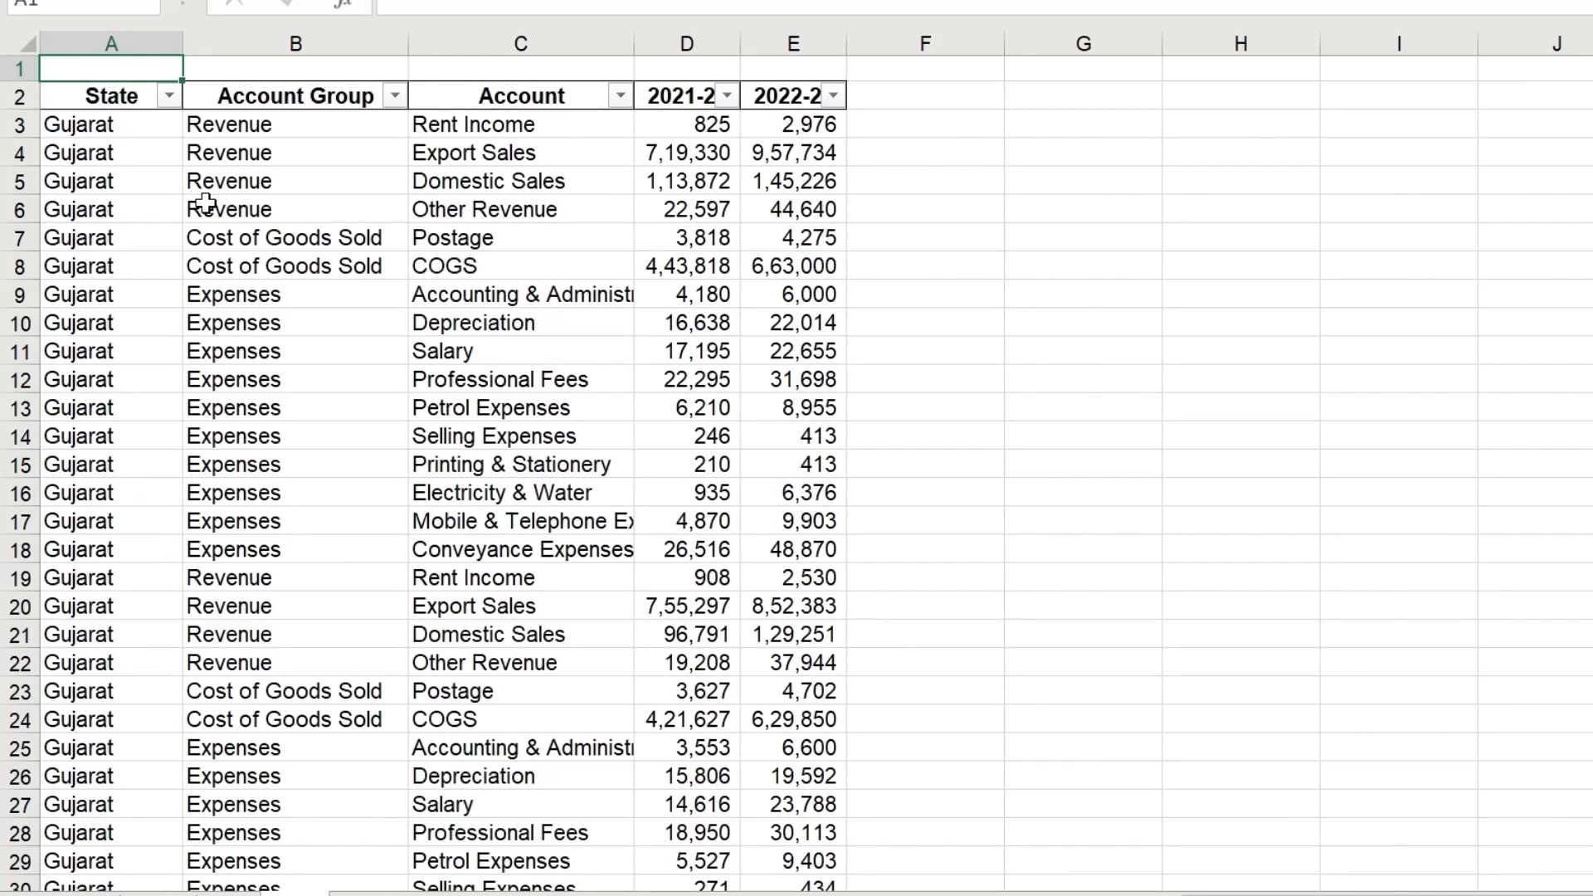
{"action": "left_click", "coordinate": [395, 96]}
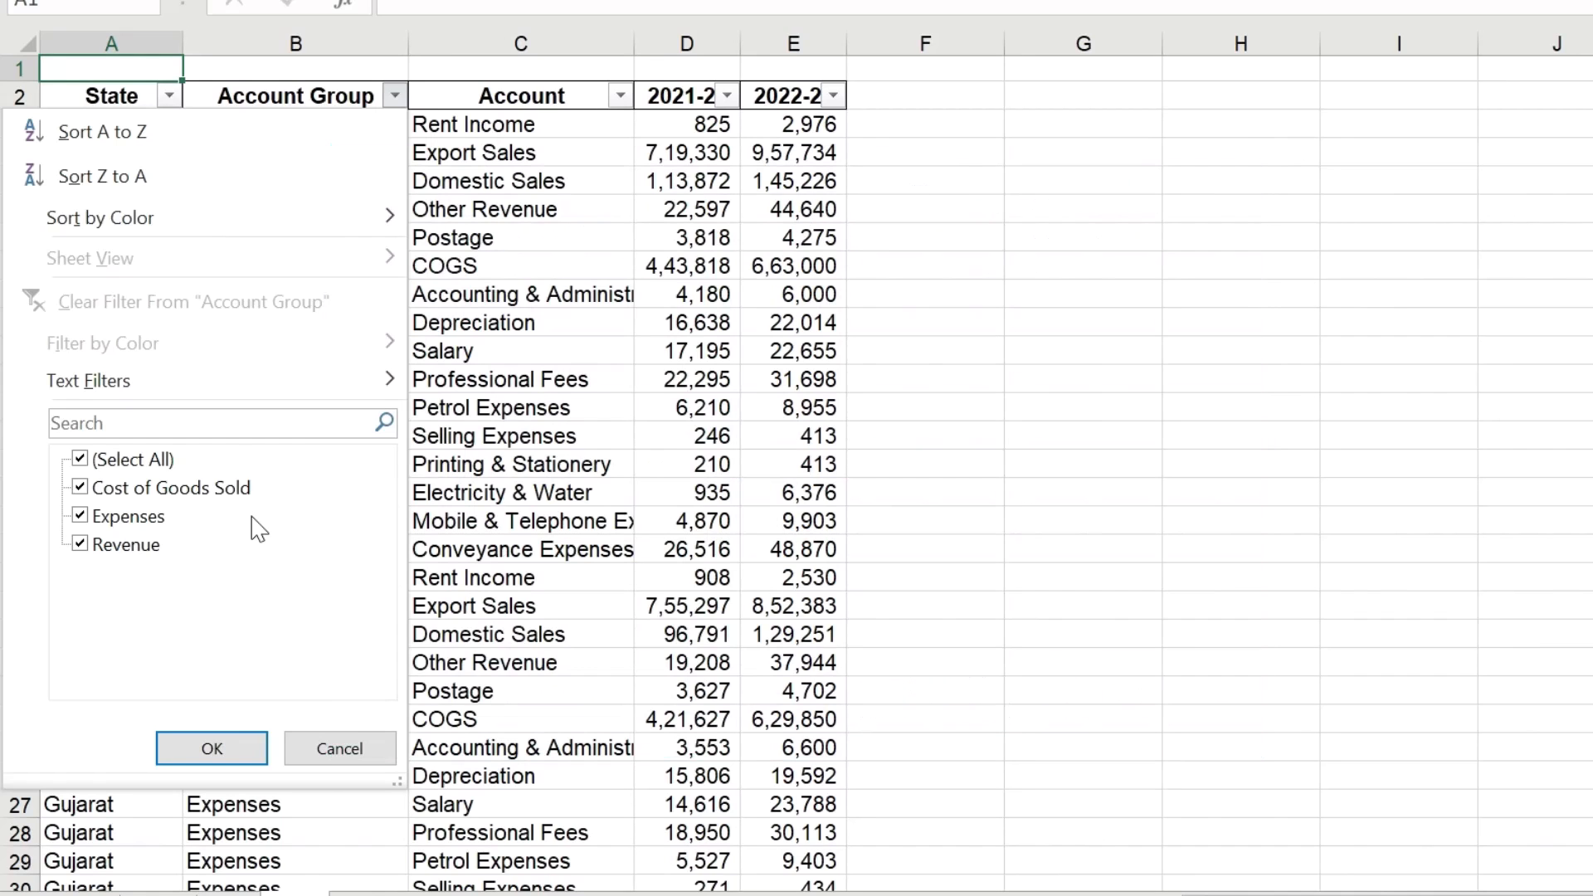
{"action": "key", "text": "Escape"}
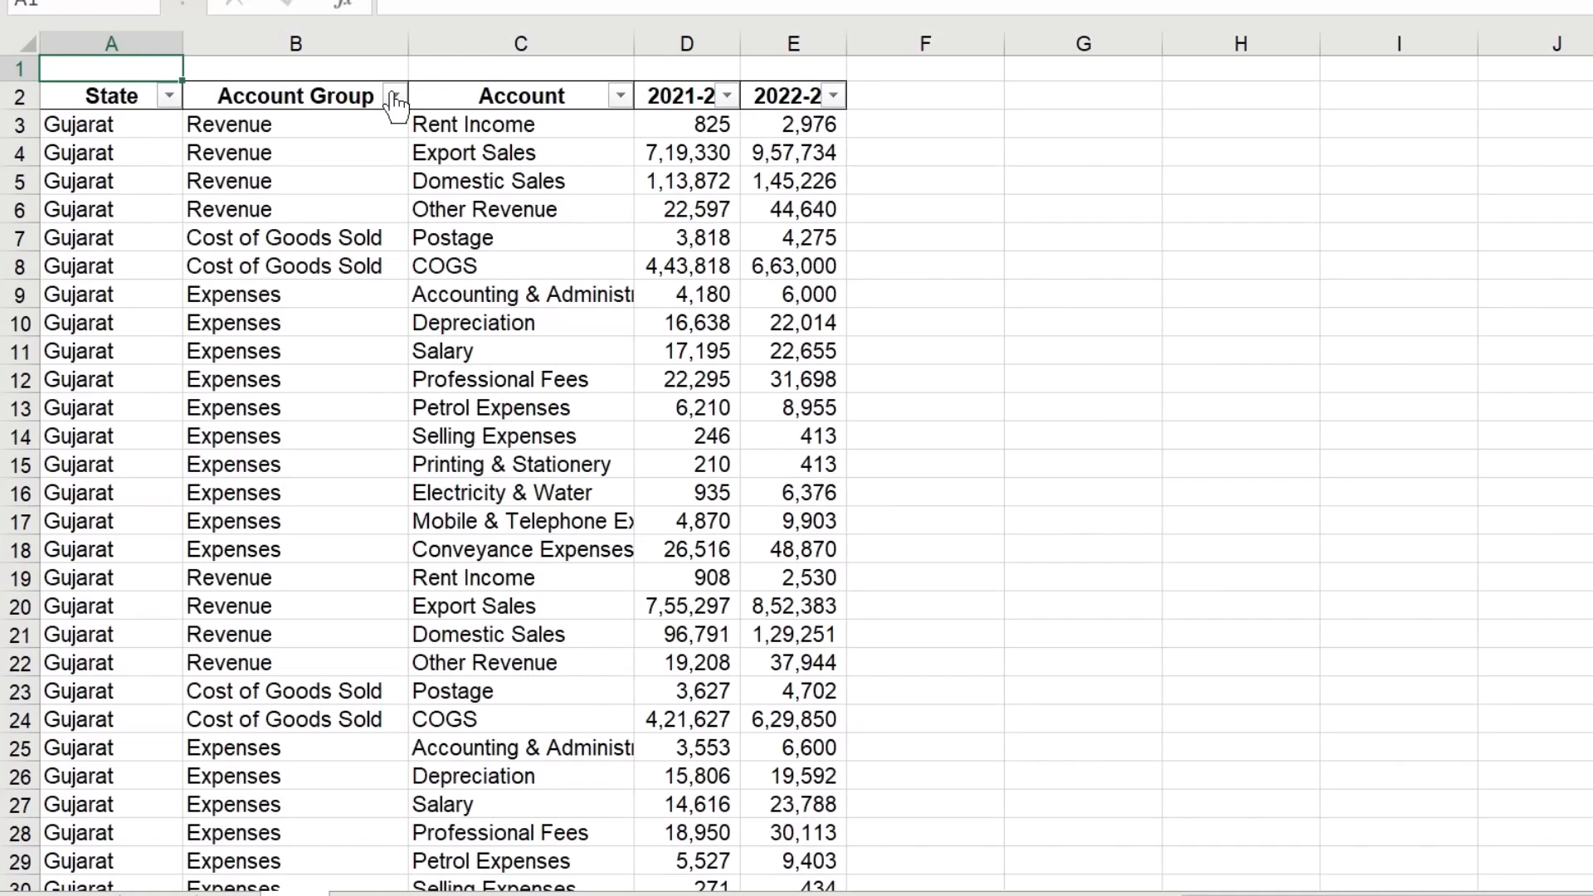
{"action": "left_click", "coordinate": [394, 96]}
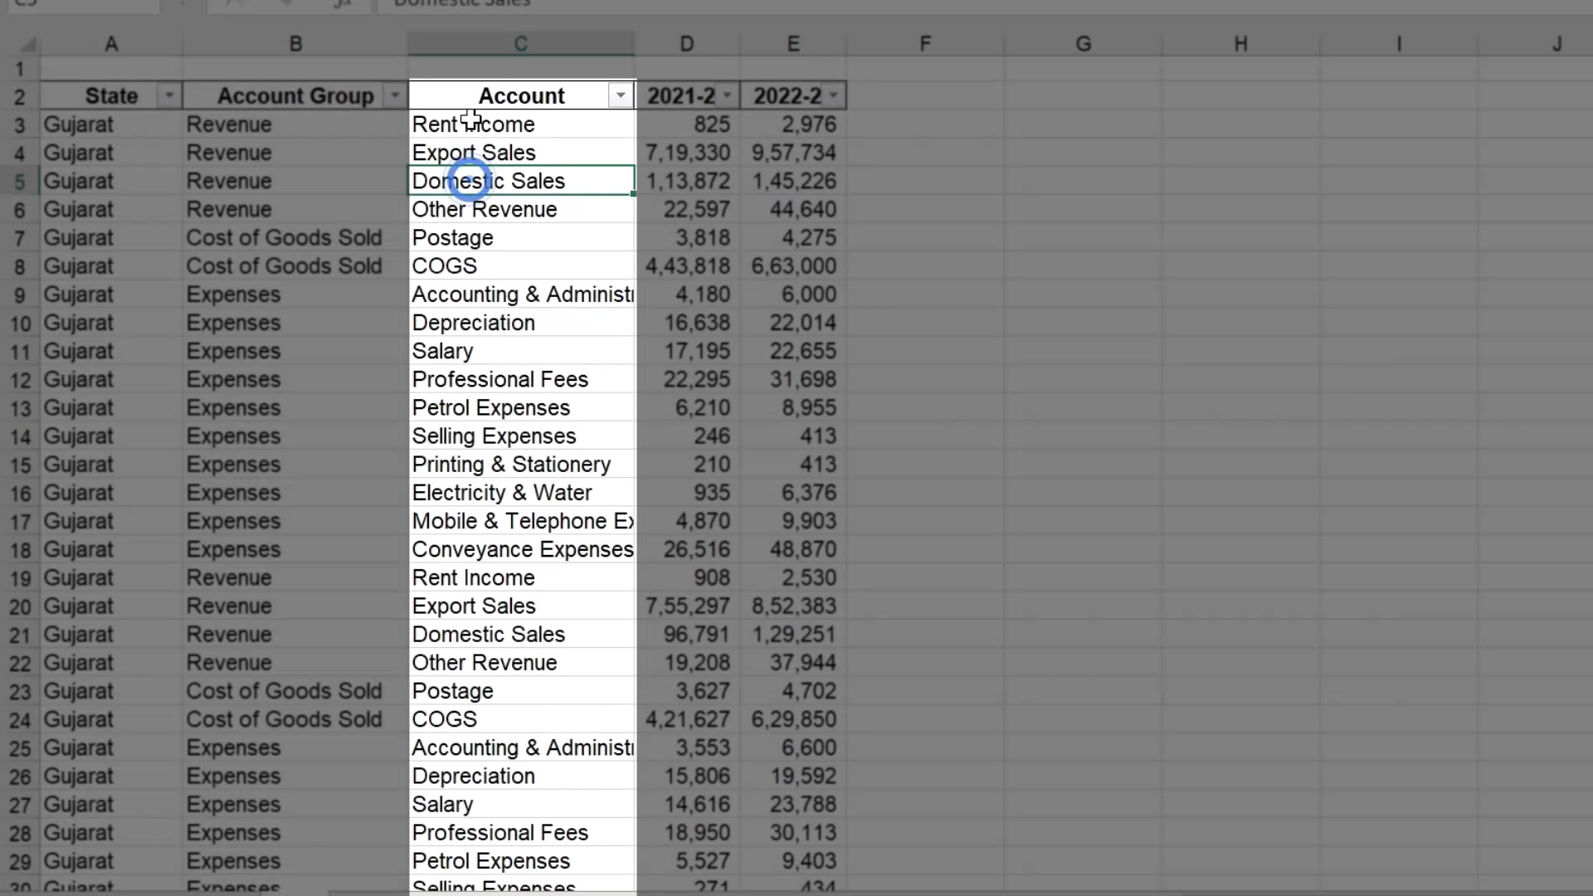
Step: Examine the accounts that belong to the Revenue group, from Rent Income to Other Revenue, in the first Gujarat rows
{"action": "left_click", "coordinate": [470, 118]}
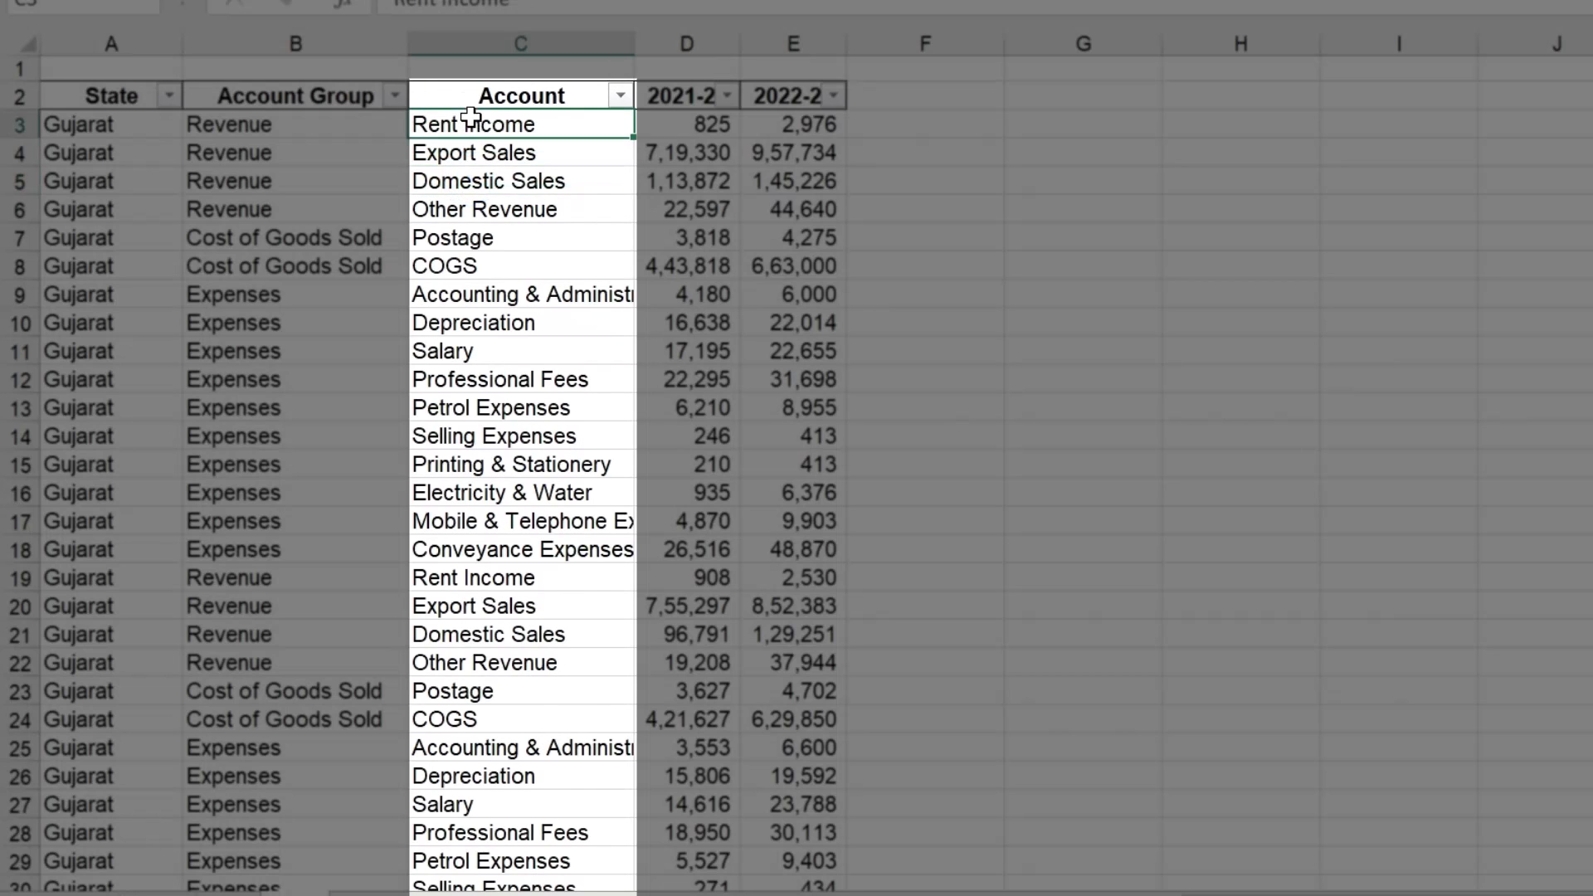
{"action": "left_click", "coordinate": [478, 174]}
{"action": "left_click", "coordinate": [264, 149]}
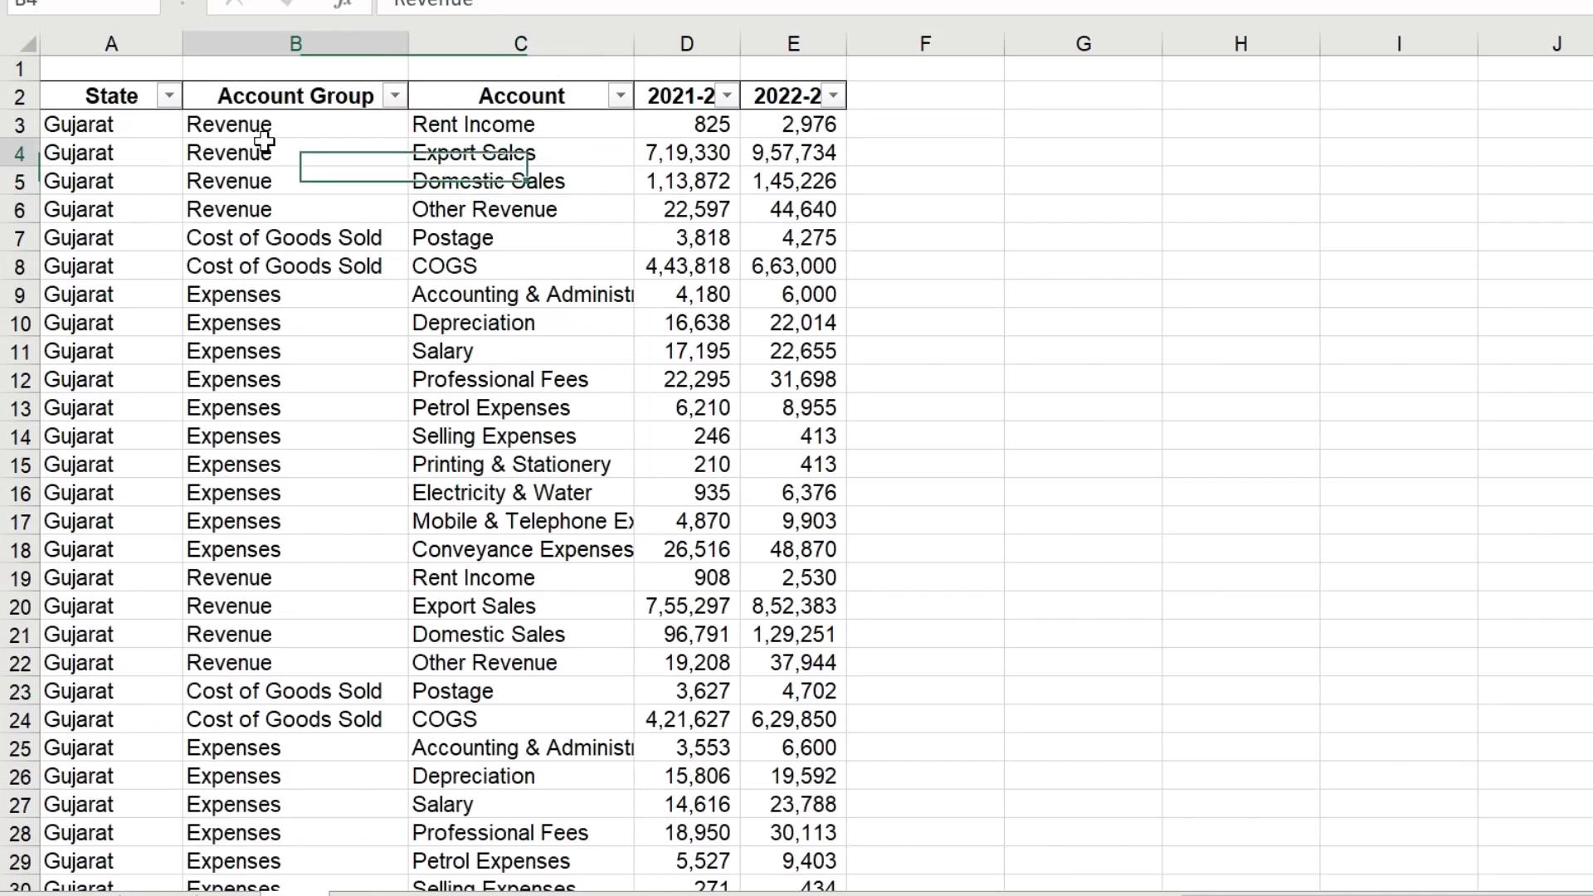
{"action": "left_click", "coordinate": [514, 124]}
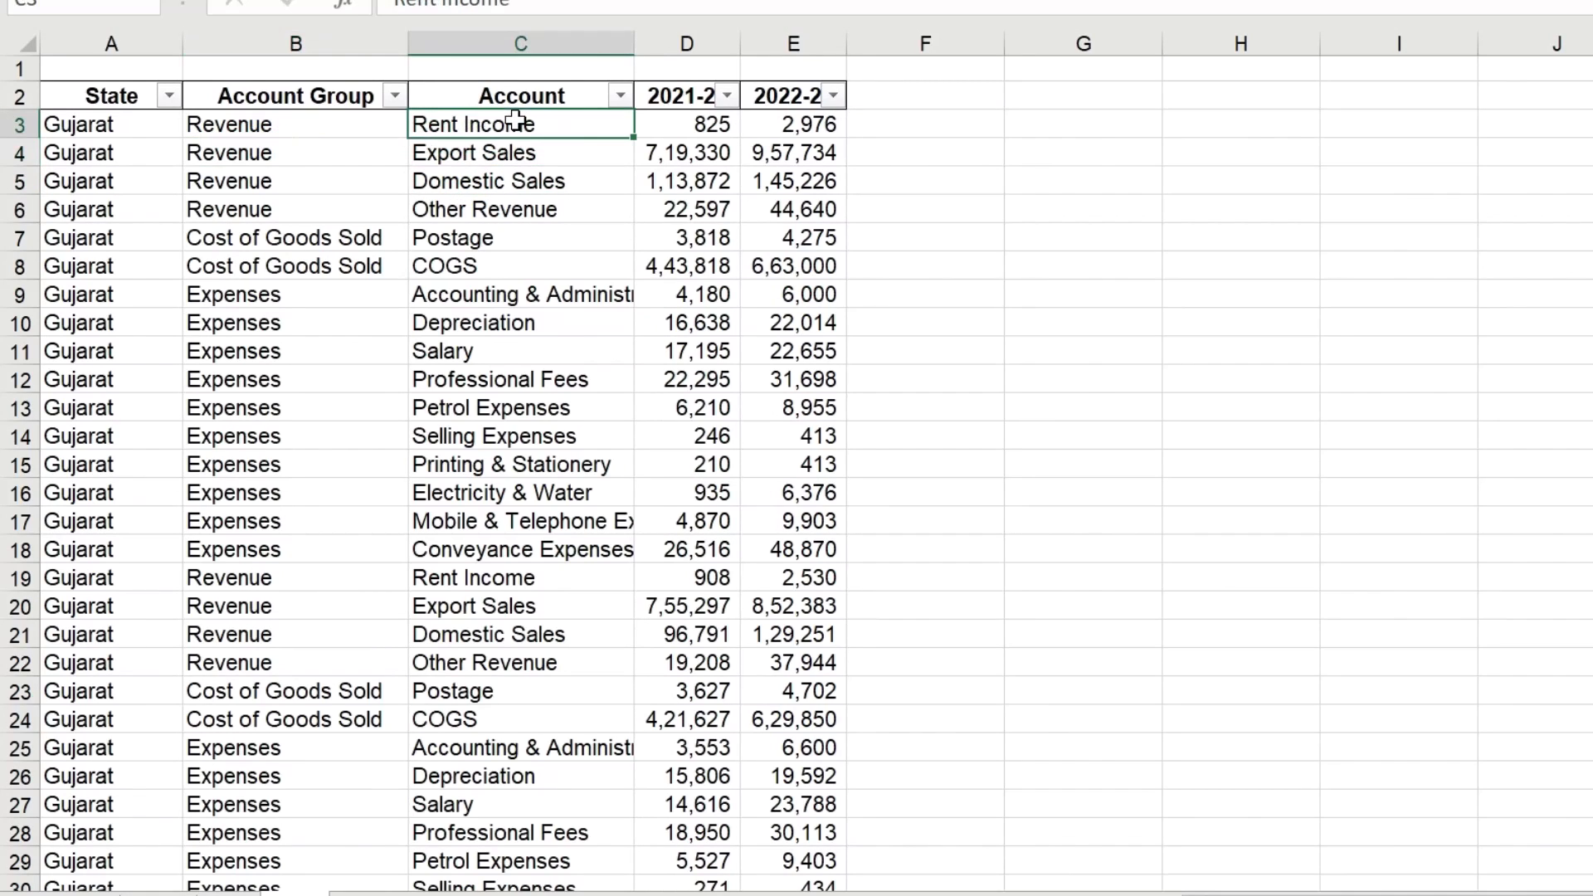
{"action": "left_click", "coordinate": [449, 152]}
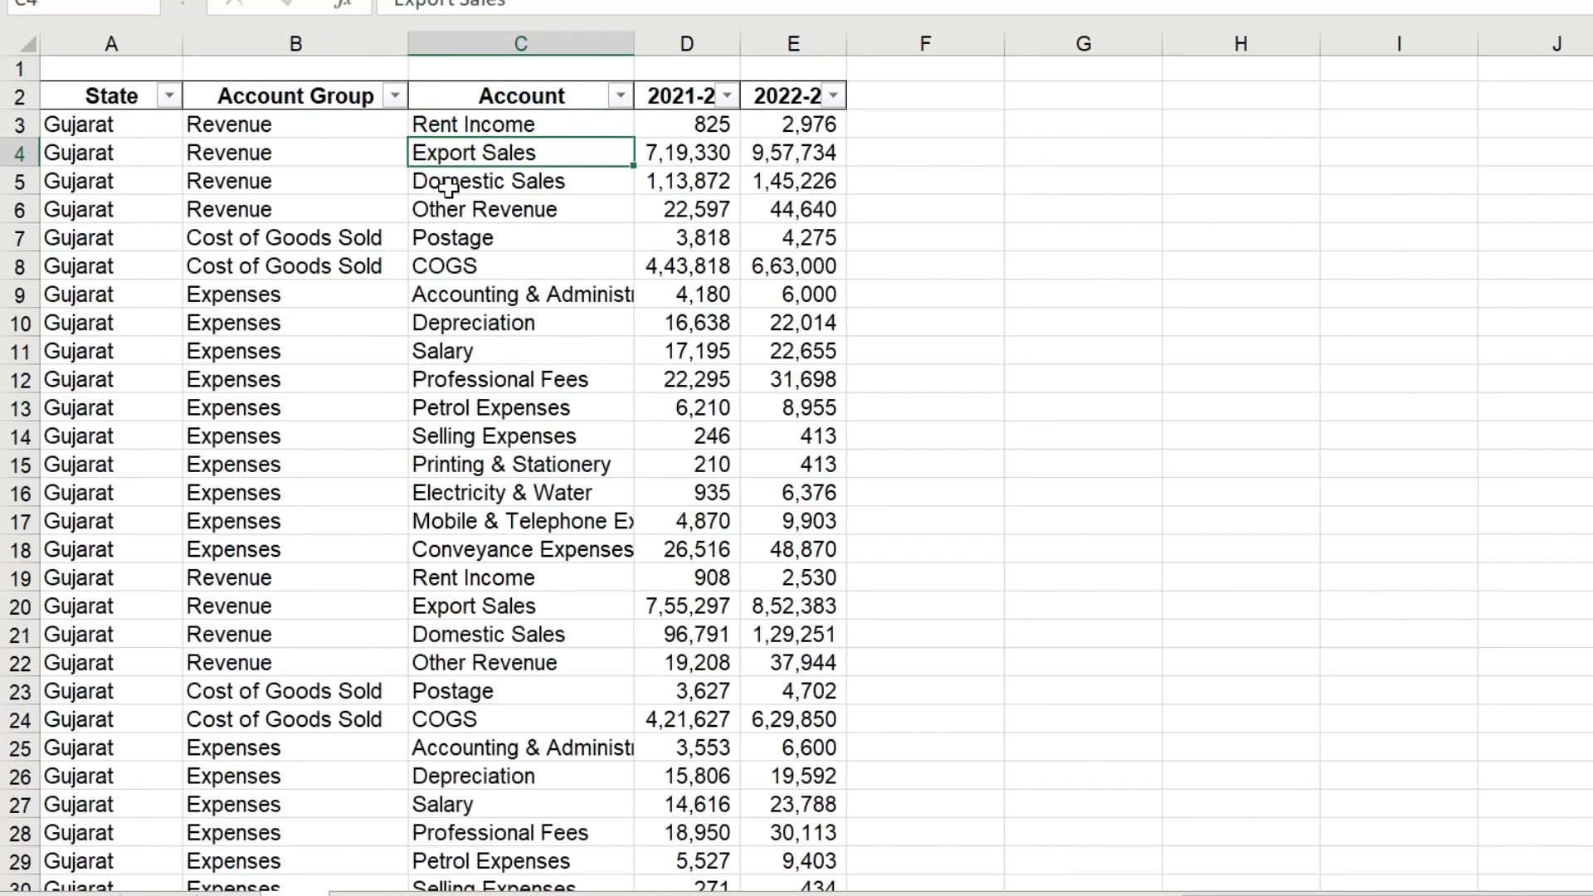
{"action": "left_click", "coordinate": [448, 186]}
{"action": "left_click", "coordinate": [539, 217]}
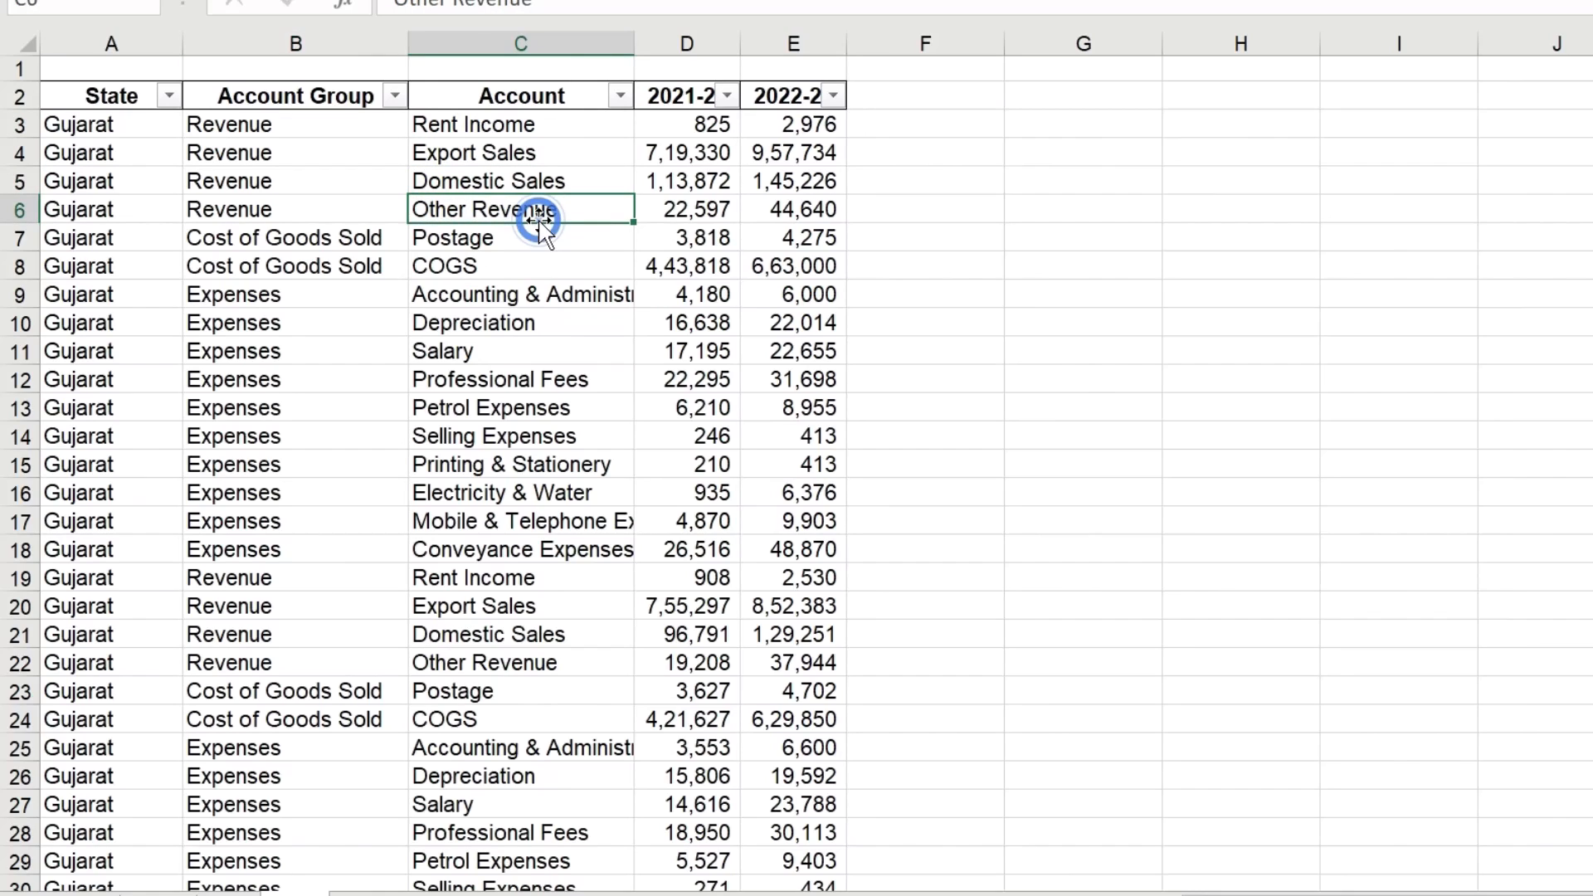
Step: Examine the accounts that belong to the Expenses group, such as Depreciation, Salary, Professional Fees and Petrol Expenses
{"action": "left_click", "coordinate": [301, 348]}
{"action": "left_click", "coordinate": [264, 313]}
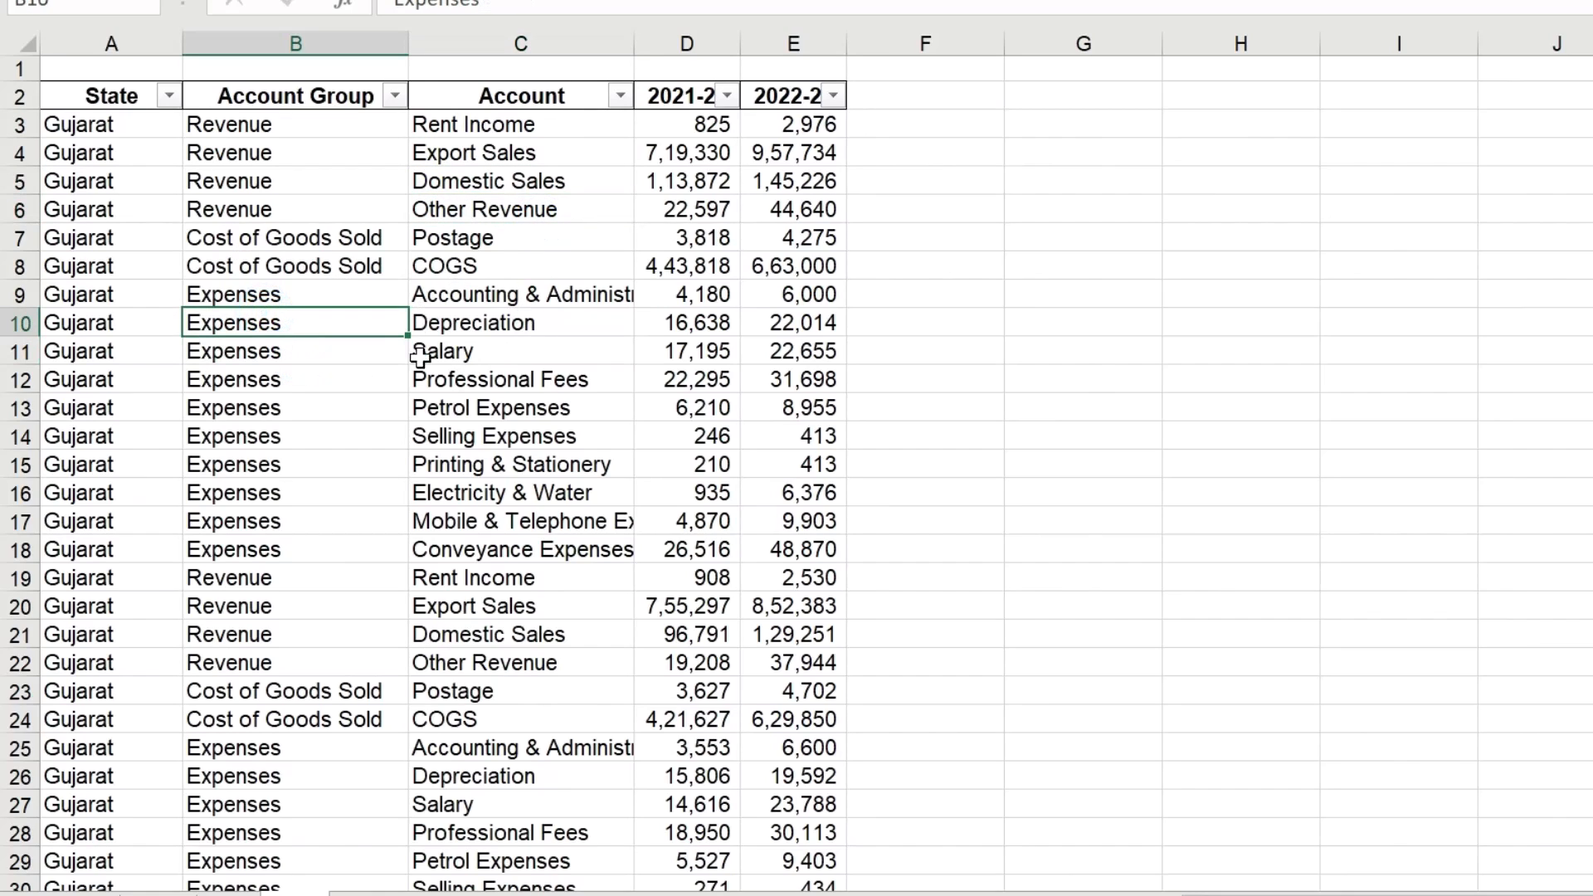
{"action": "left_click", "coordinate": [492, 319]}
{"action": "left_click", "coordinate": [440, 347]}
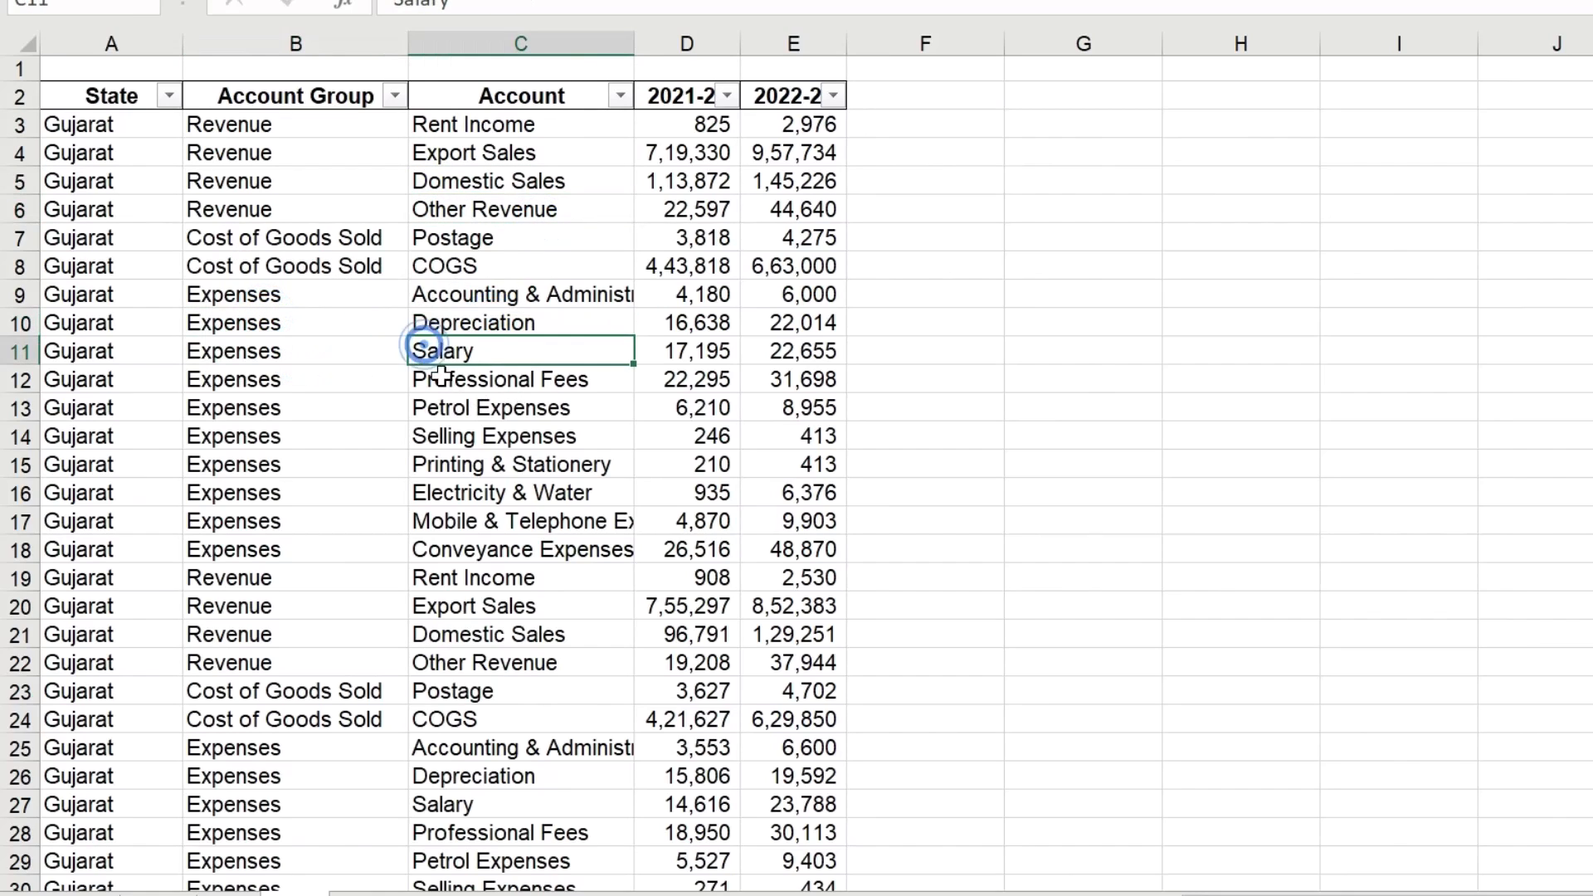
{"action": "left_click", "coordinate": [492, 372]}
{"action": "left_click", "coordinate": [550, 407]}
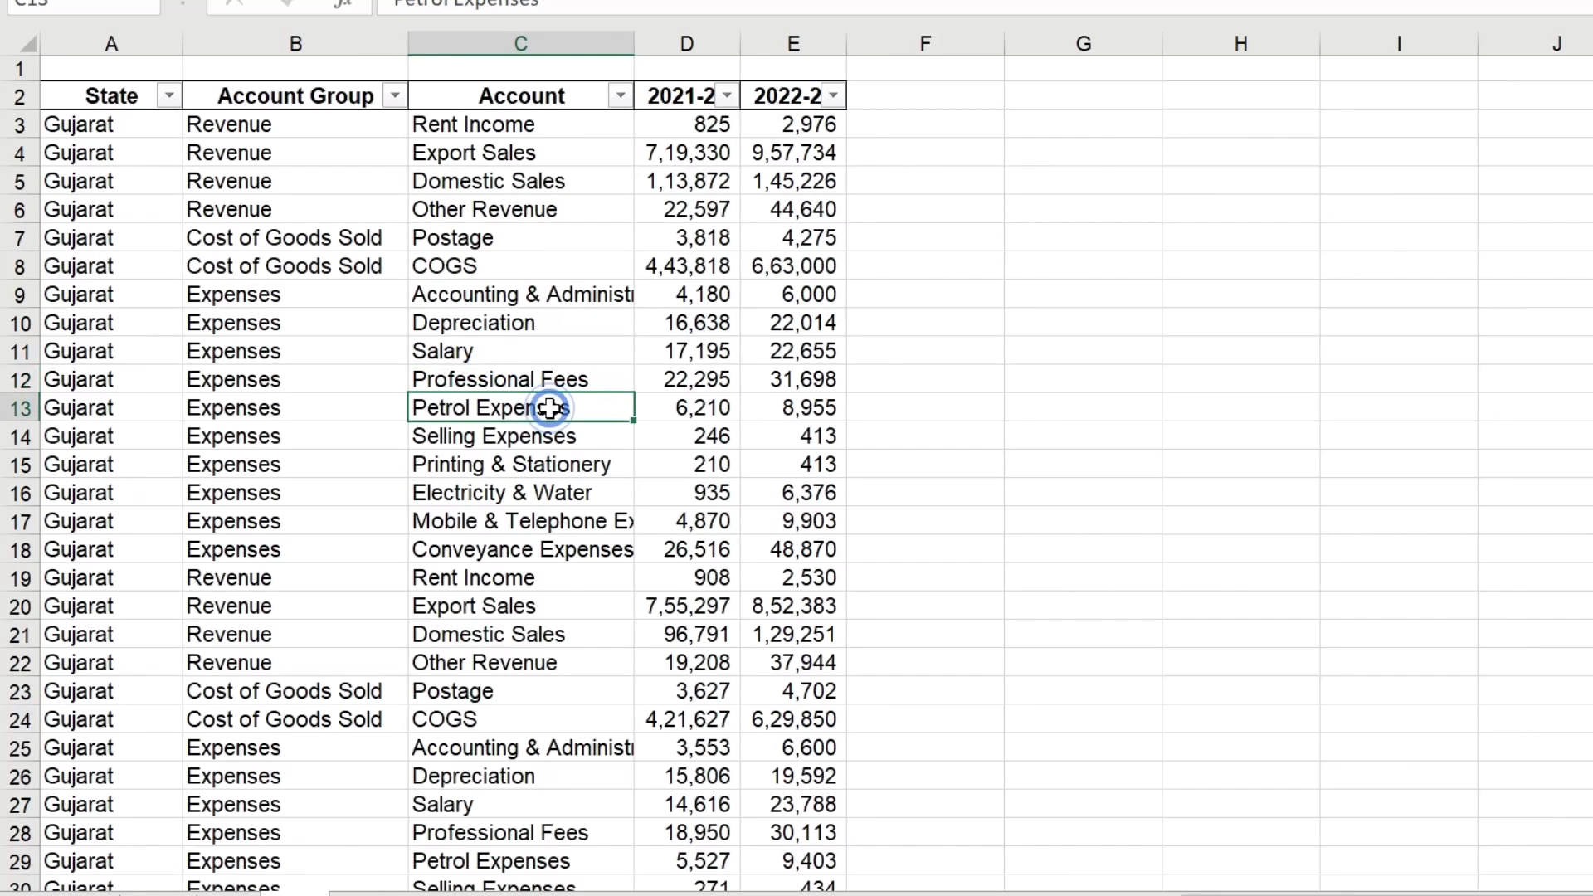
{"action": "left_click_drag", "start_coordinate": [515, 199], "coordinate": [519, 490]}
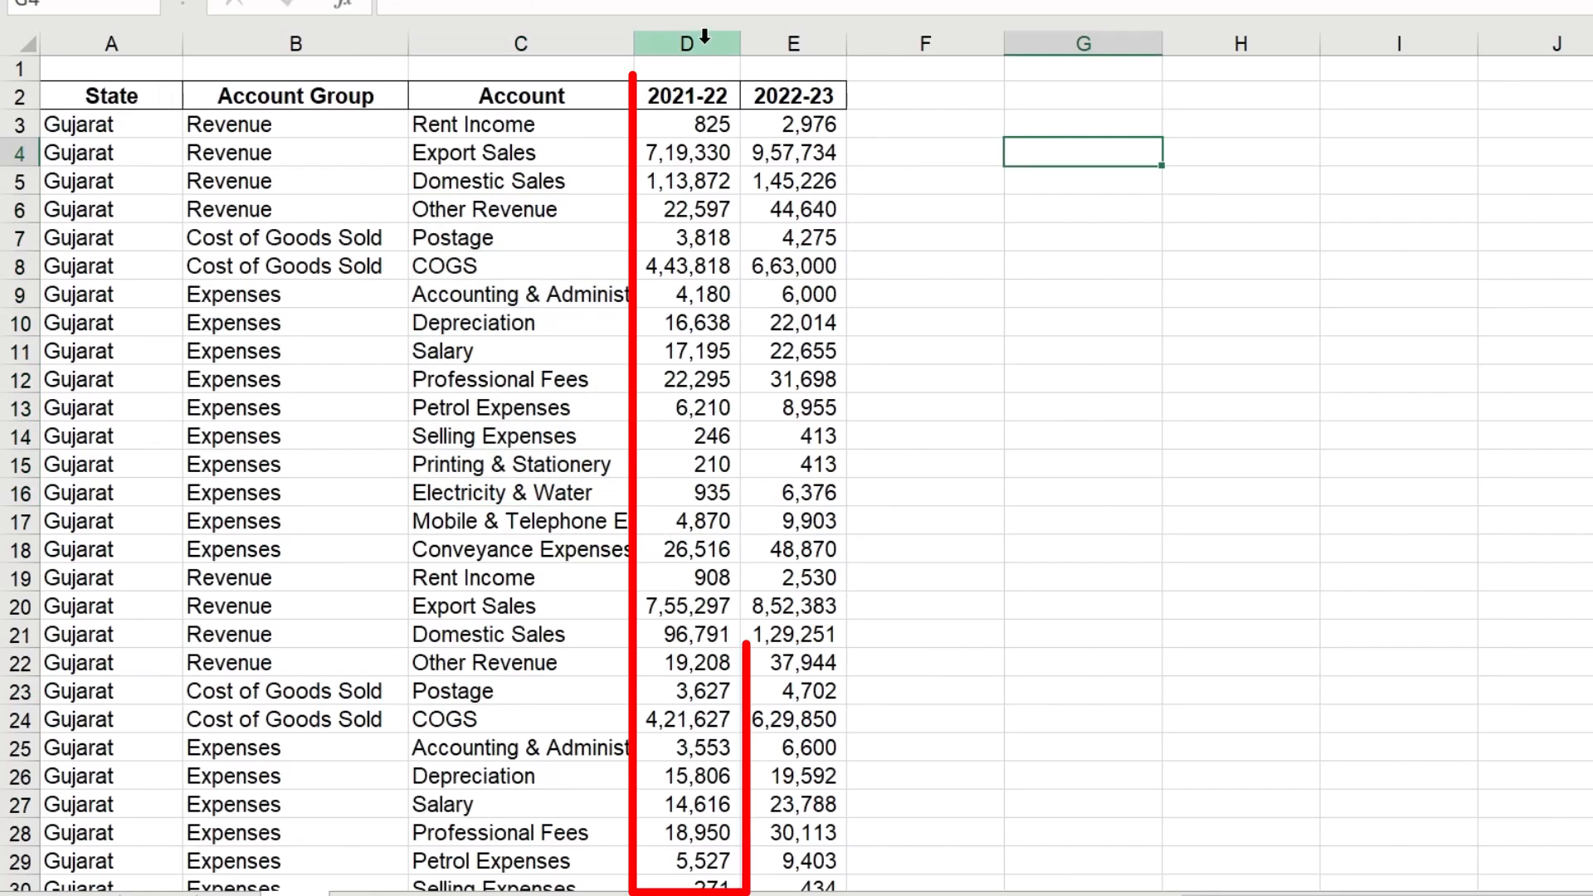
Step: Examine the 2021-22 and 2022-23 amount columns of the source data
{"action": "left_click", "coordinate": [706, 42]}
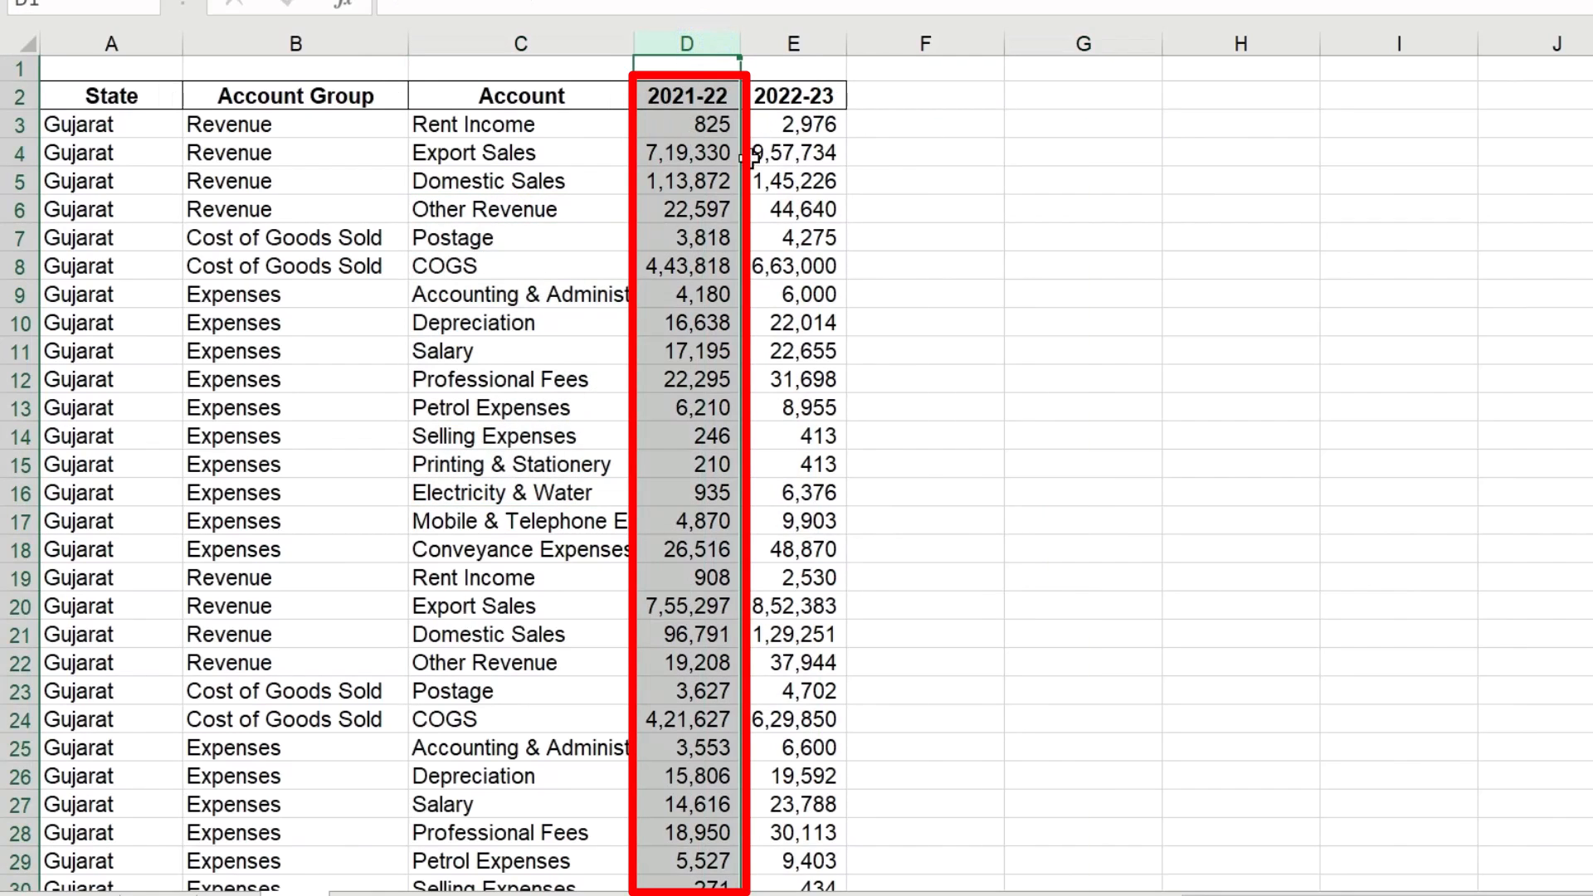
{"action": "left_click", "coordinate": [817, 46]}
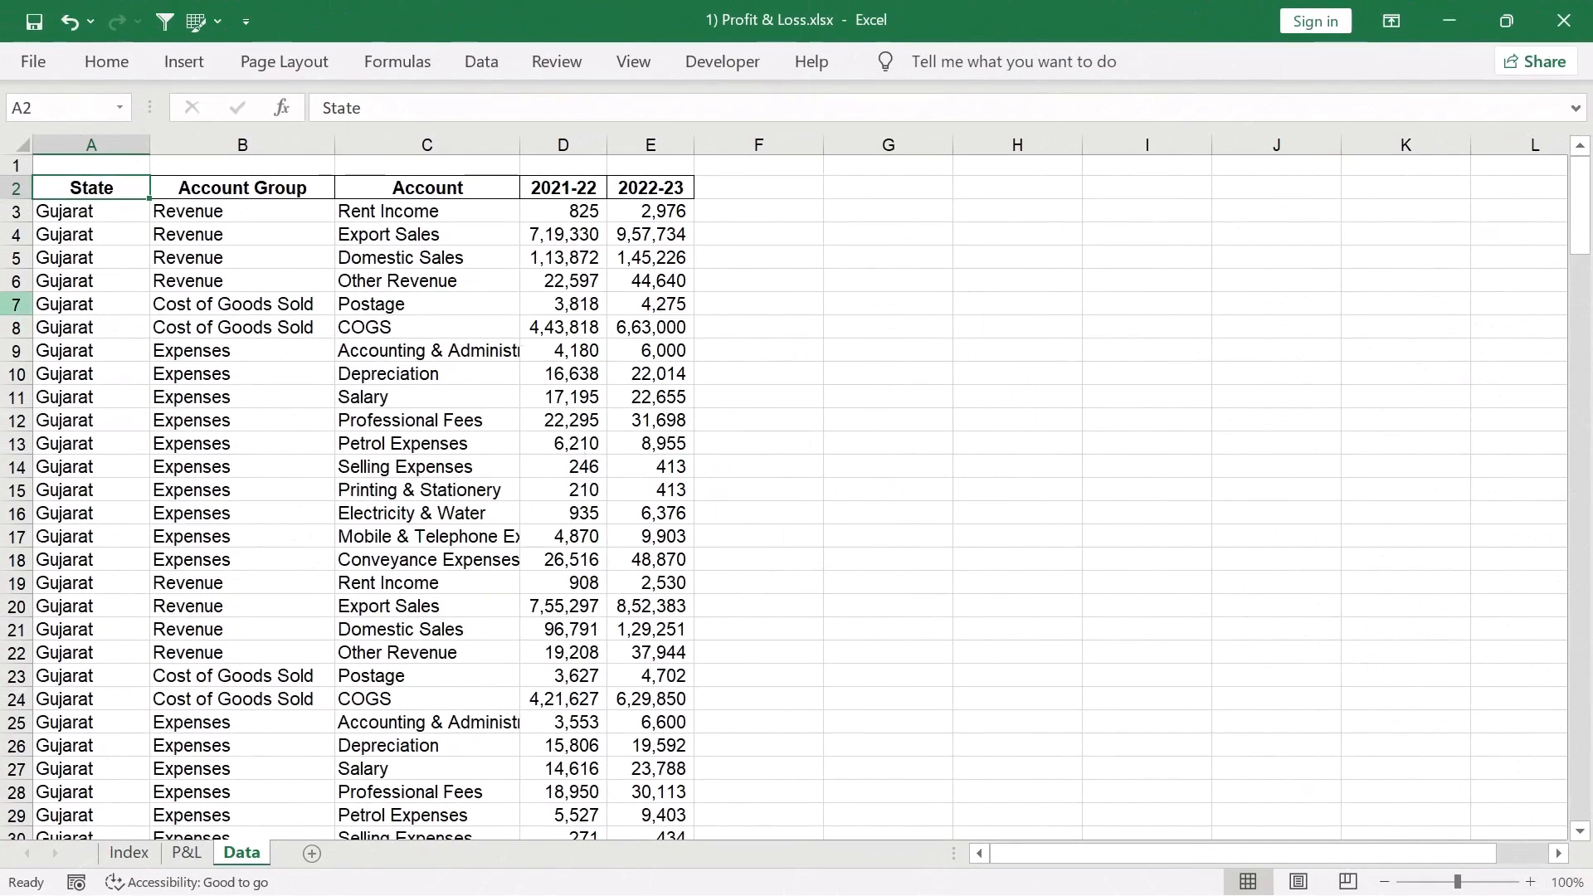
Step: Inspect row 7 and the header cells in row 2, from State across to 2021-22, to check the data layout
{"action": "left_click", "coordinate": [15, 305], "text": "ctrl"}
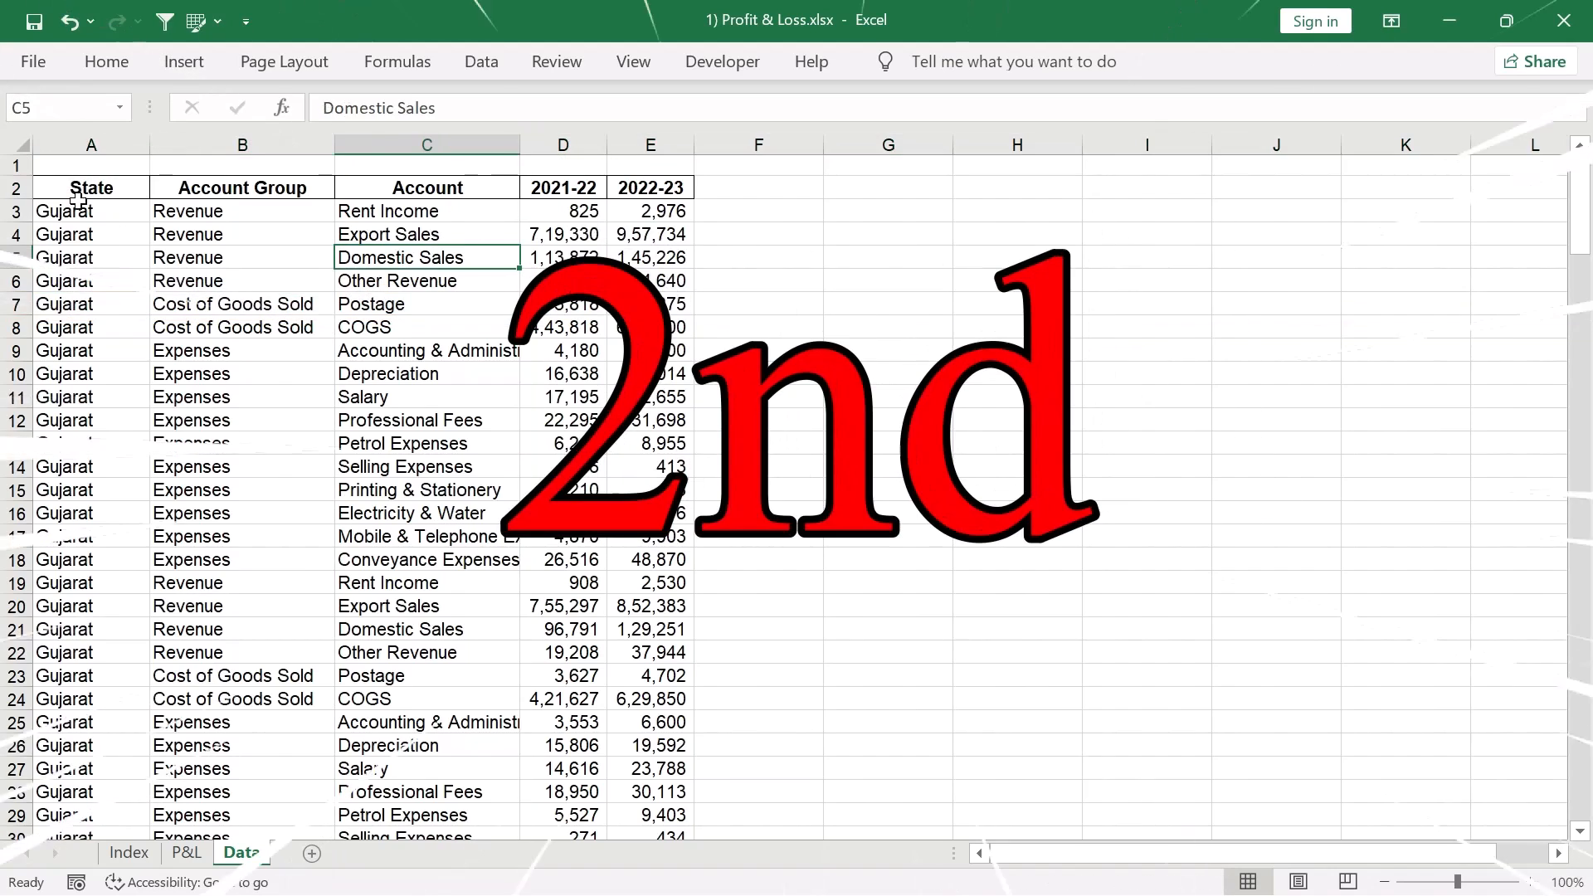
{"action": "left_click", "coordinate": [124, 184]}
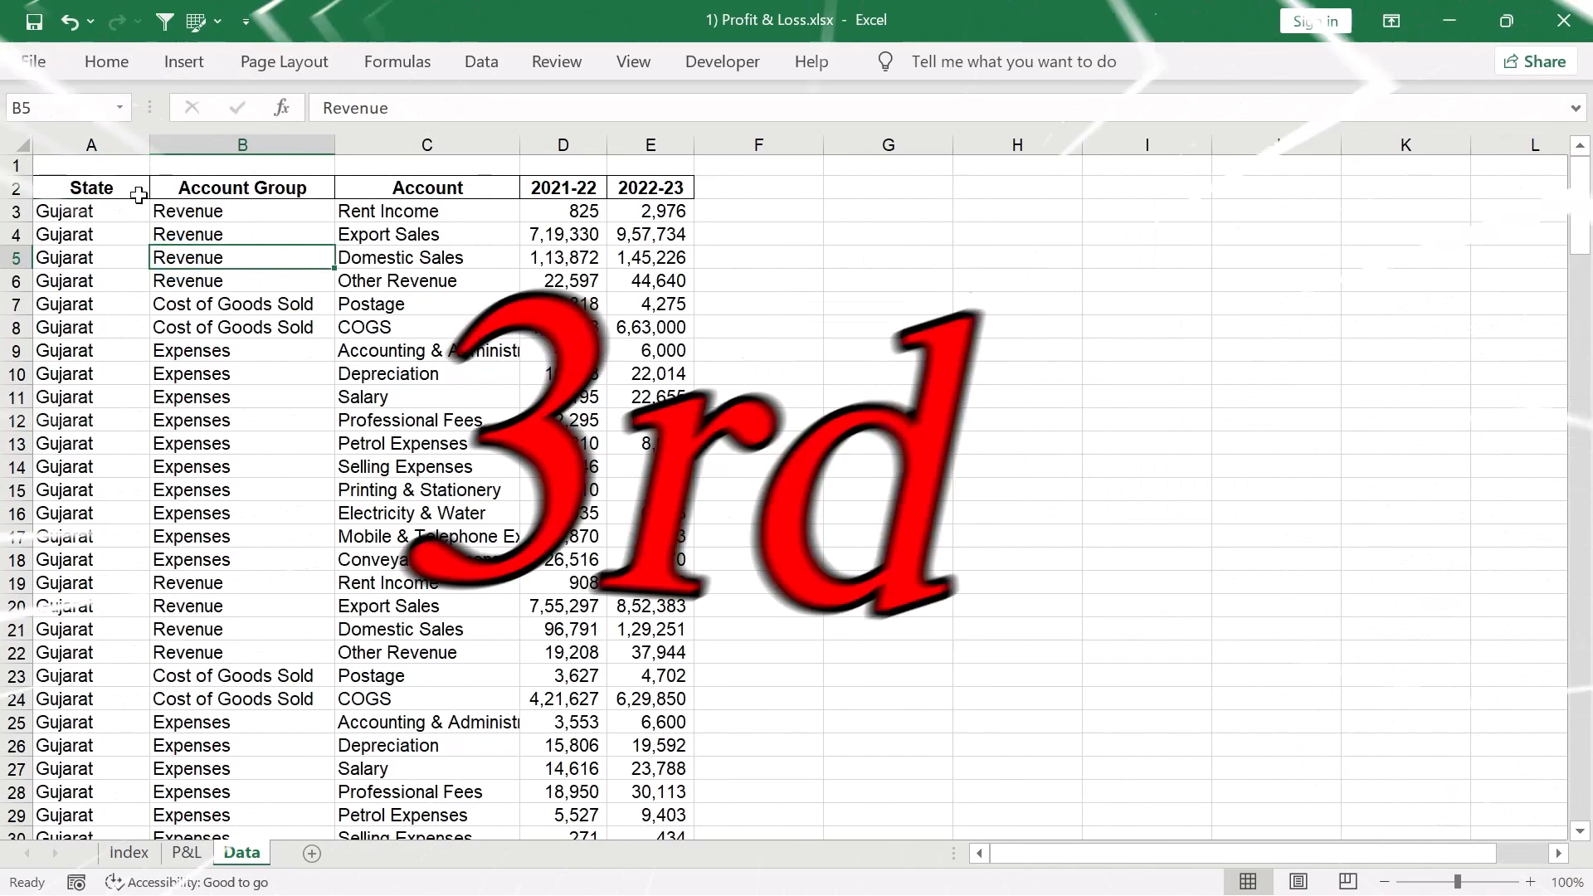
{"action": "left_click", "coordinate": [121, 186]}
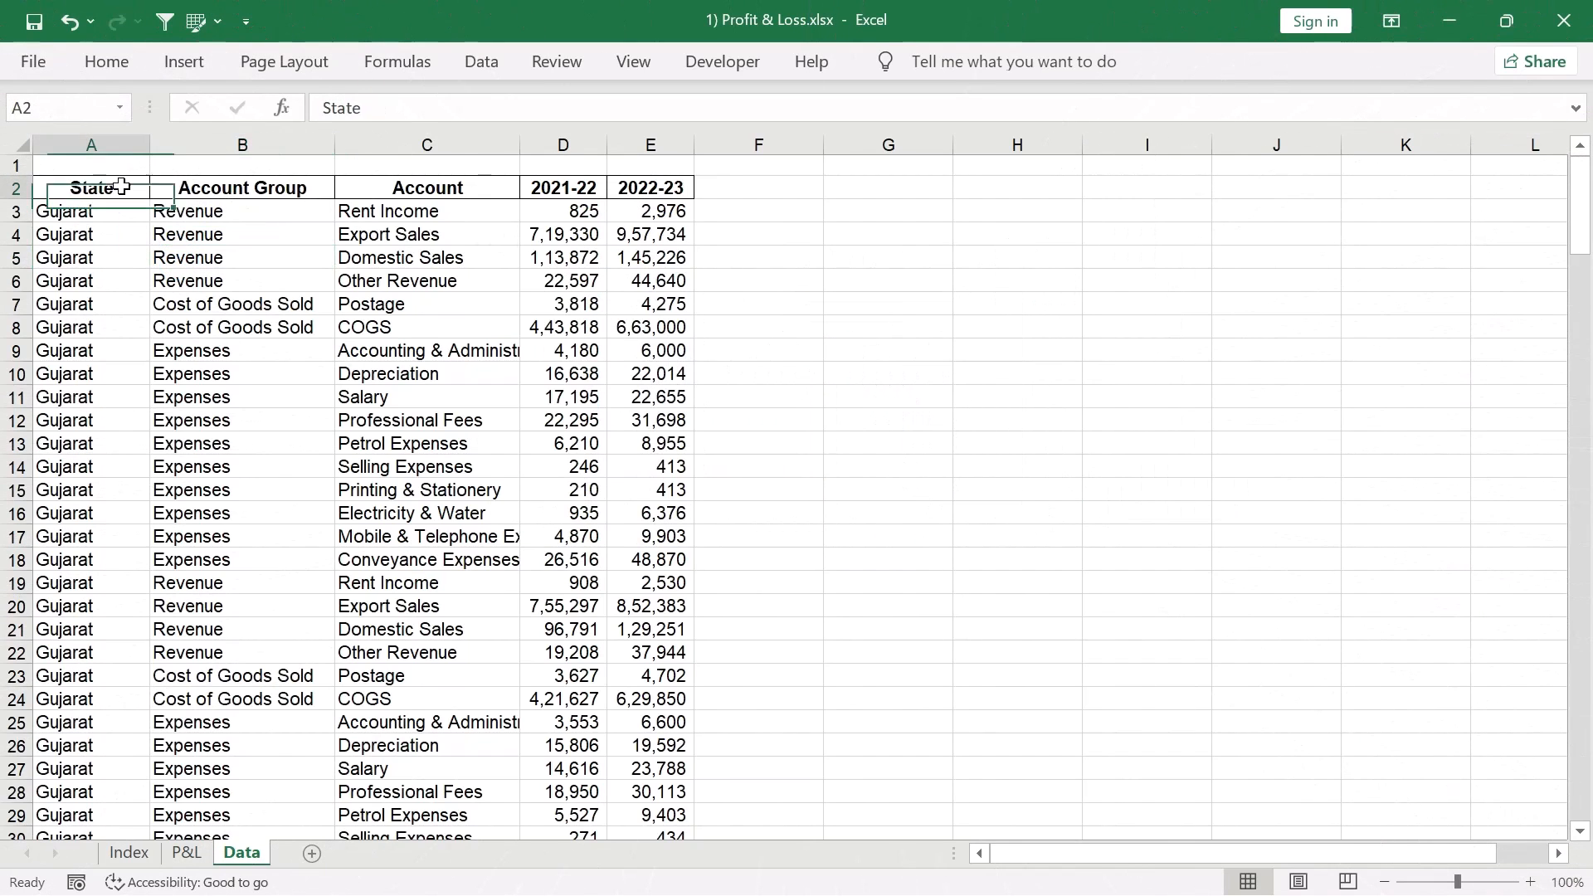
{"action": "left_click_drag", "start_coordinate": [121, 186], "coordinate": [217, 185]}
{"action": "left_click", "coordinate": [219, 186]}
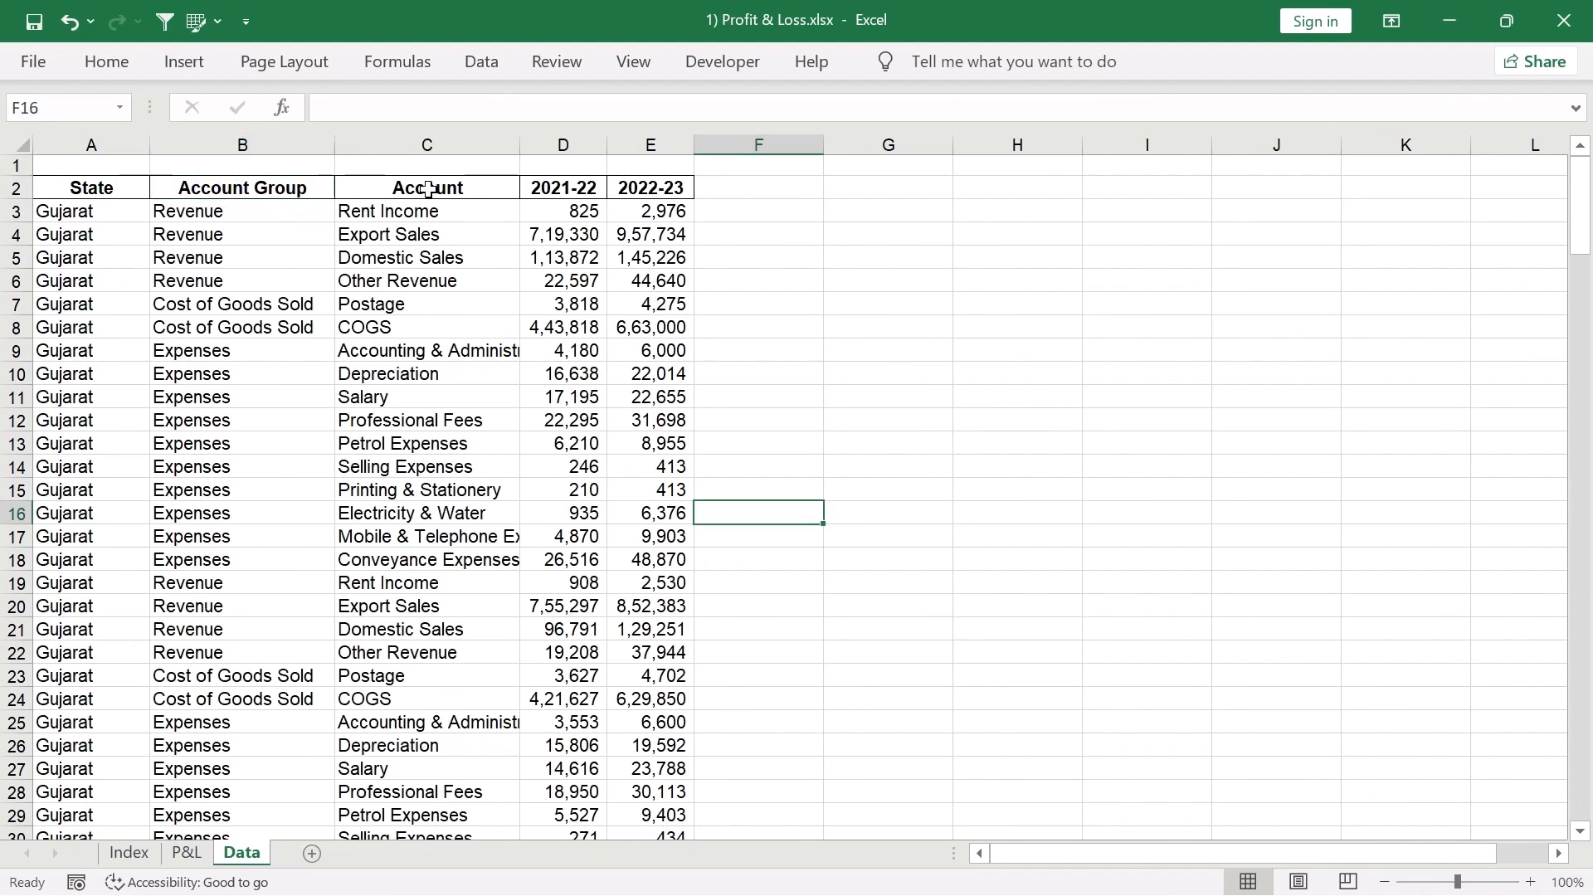
{"action": "left_click_drag", "start_coordinate": [427, 188], "coordinate": [540, 187]}
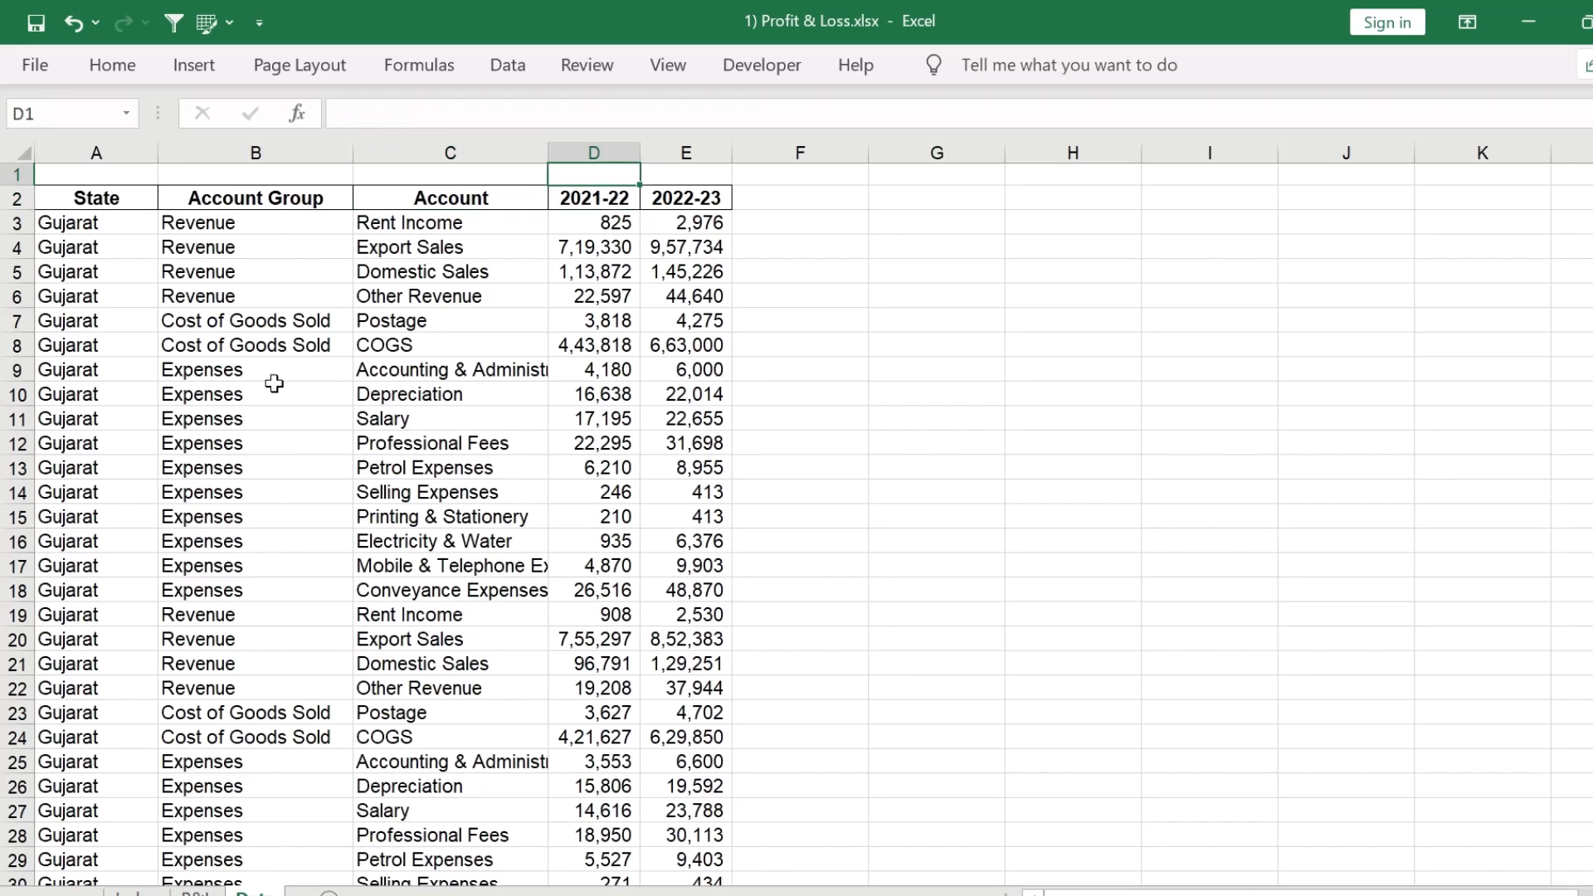
Step: Select the whole source data range on the Data sheet and cycle the active cell through its corners to check its extent
{"action": "left_click", "coordinate": [267, 342]}
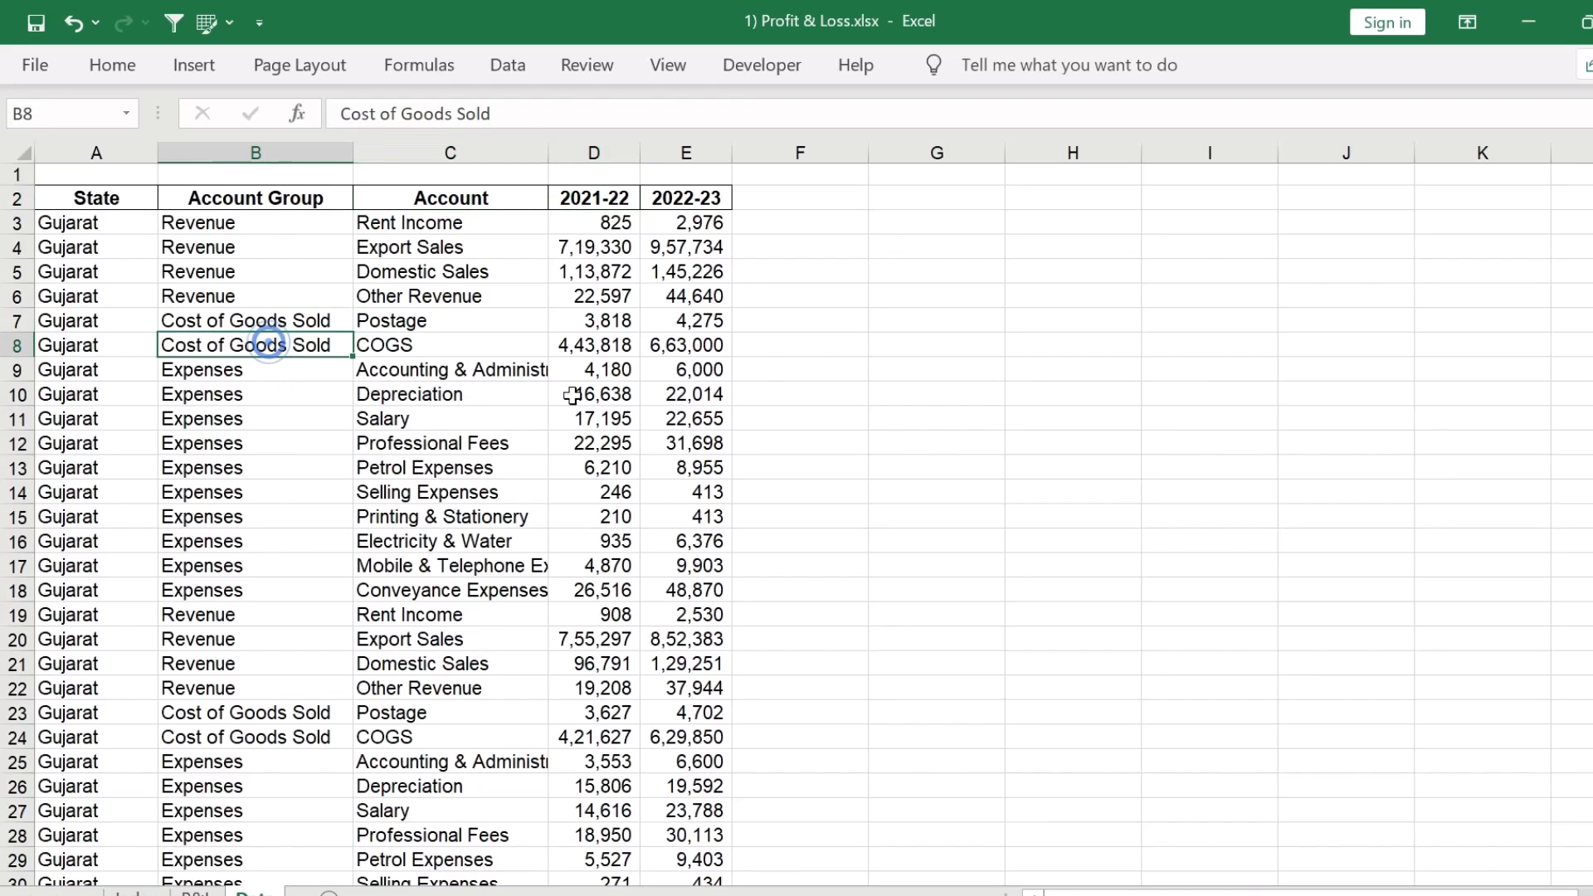
{"action": "key", "text": "ctrl+a"}
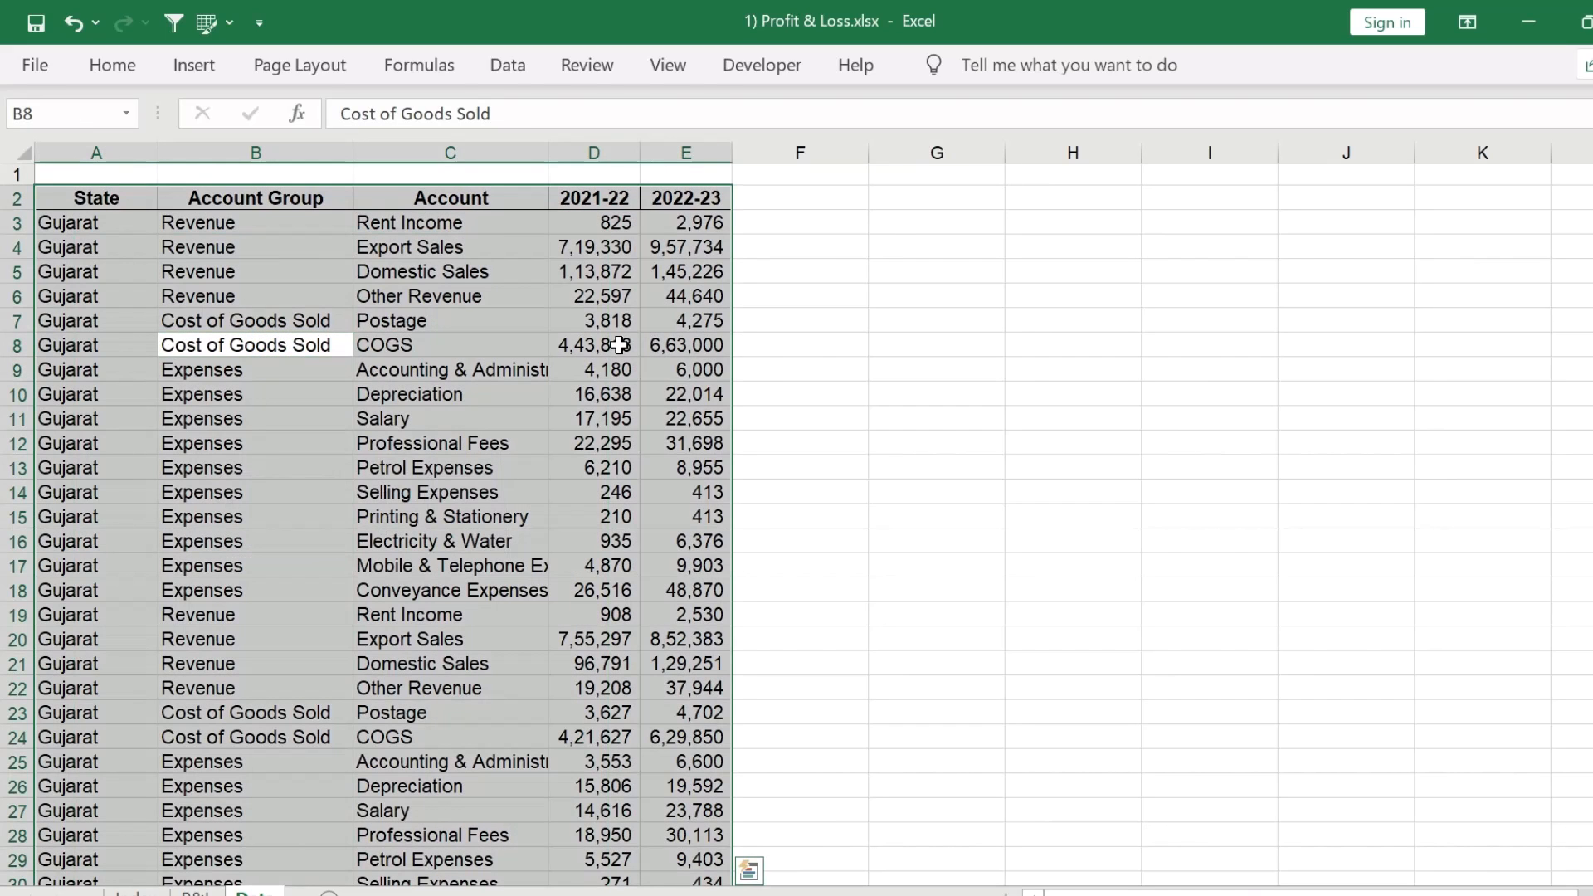
{"action": "key", "text": "ctrl+t"}
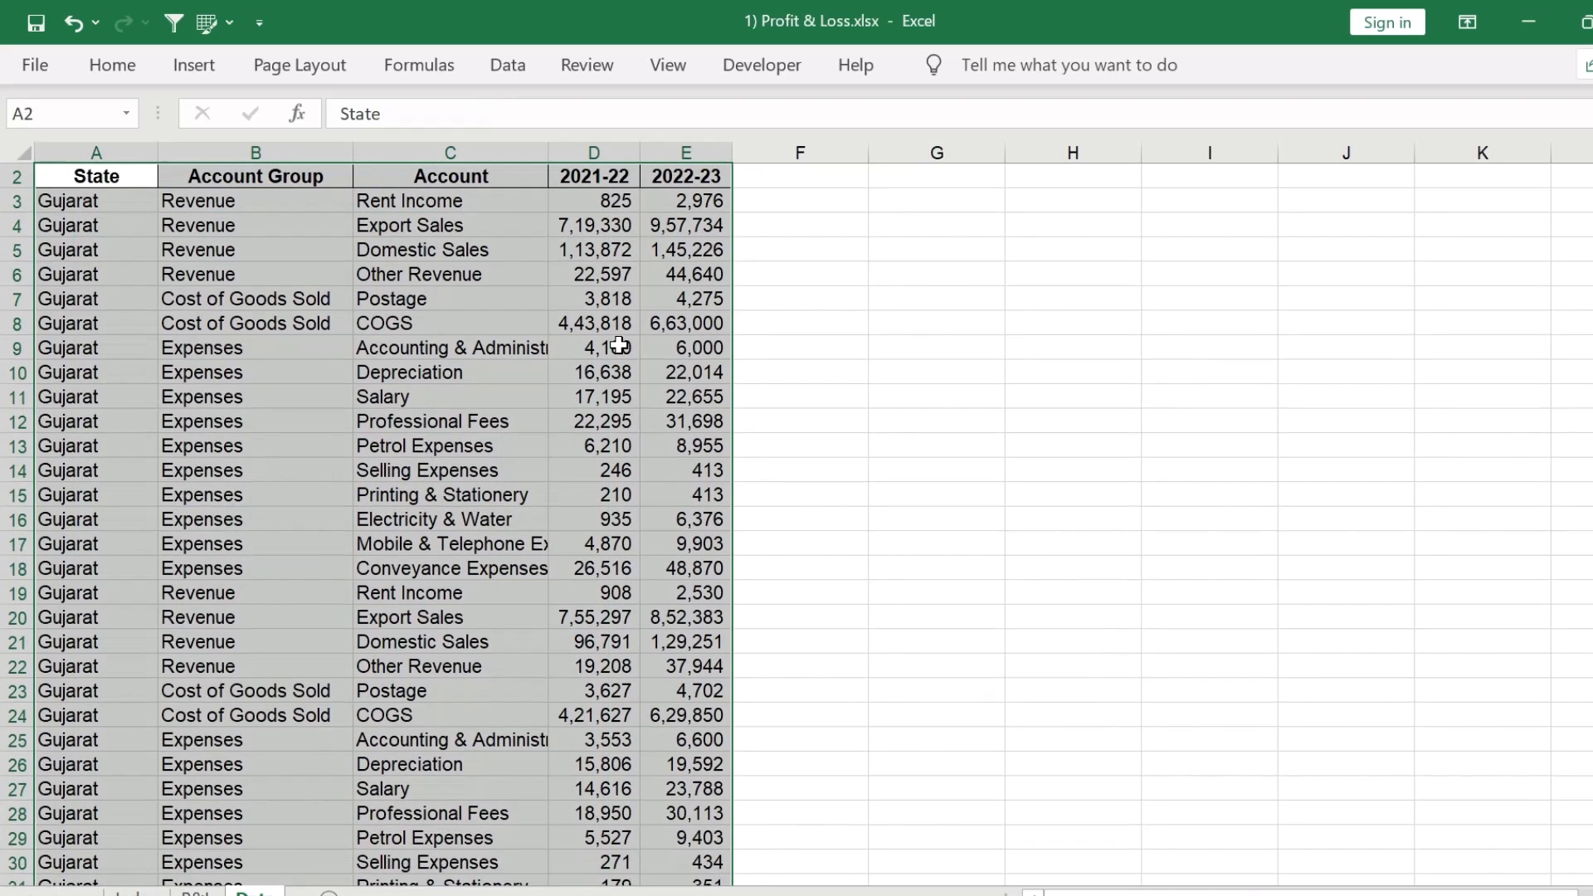
{"action": "key", "text": "ctrl+period"}
{"action": "key", "text": "ctrl+period"}
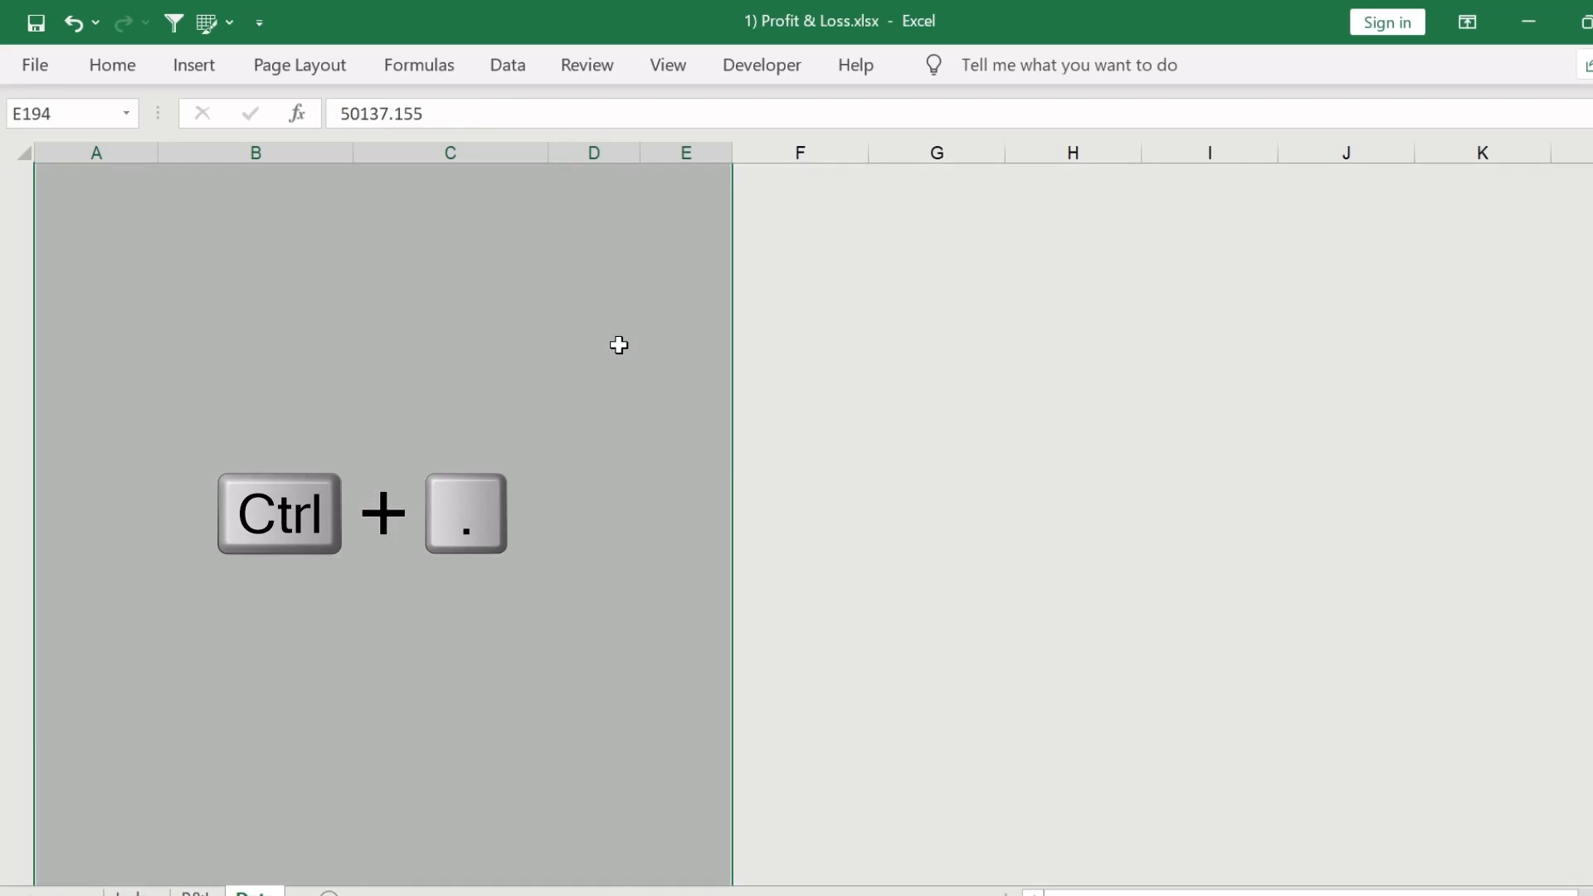
{"action": "key", "text": "ctrl+period"}
{"action": "key", "text": "ctrl+period"}
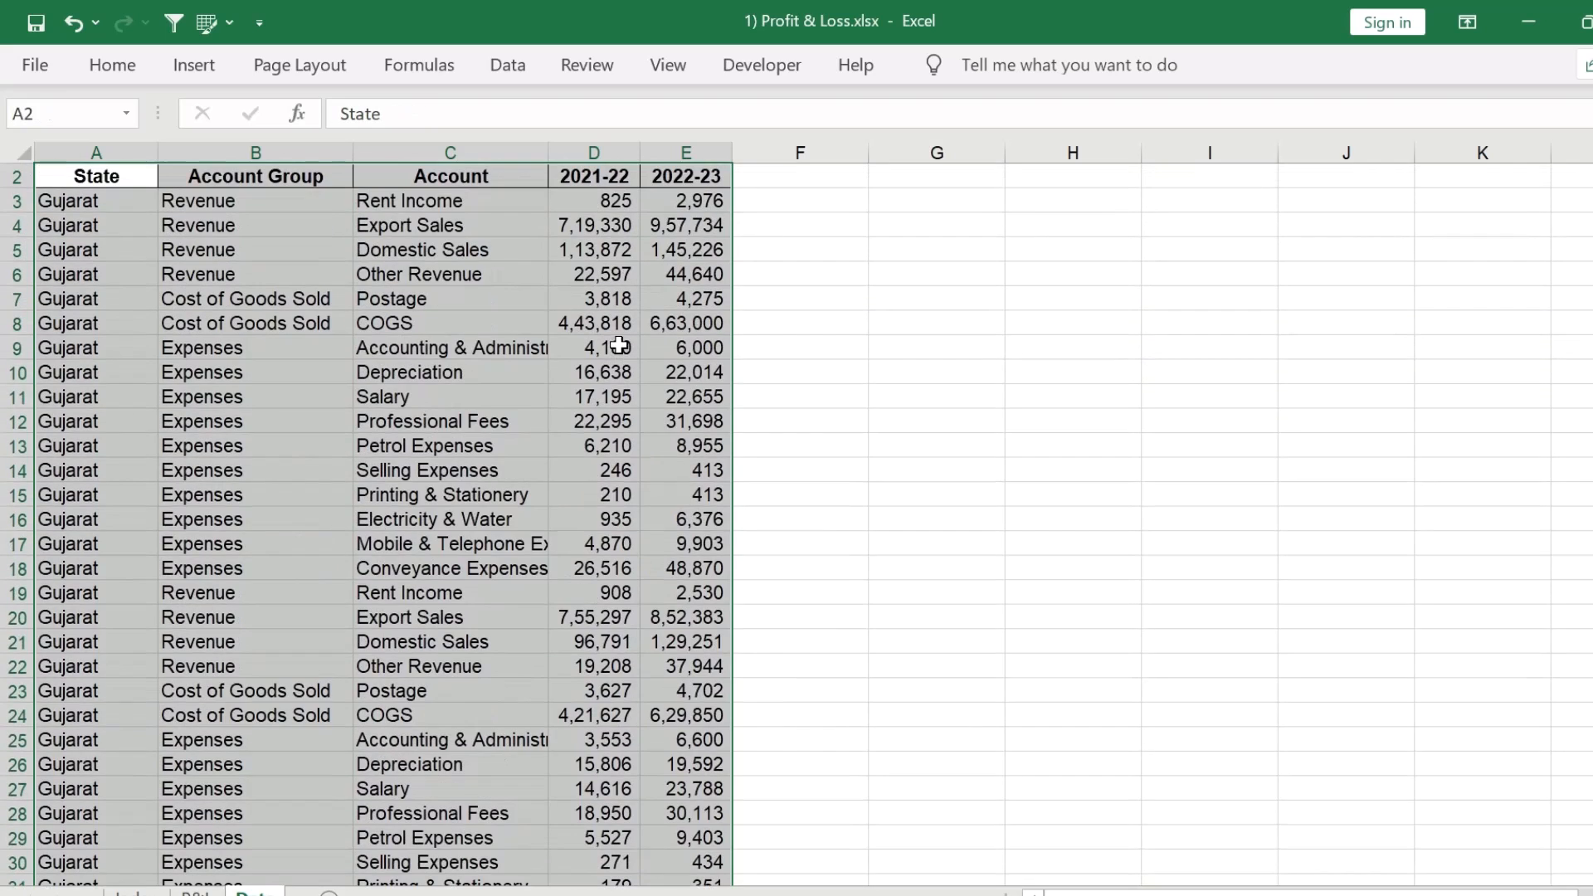
{"action": "key", "text": "ctrl+period"}
{"action": "key", "text": "ctrl+period"}
{"action": "key", "text": "ctrl+period"}
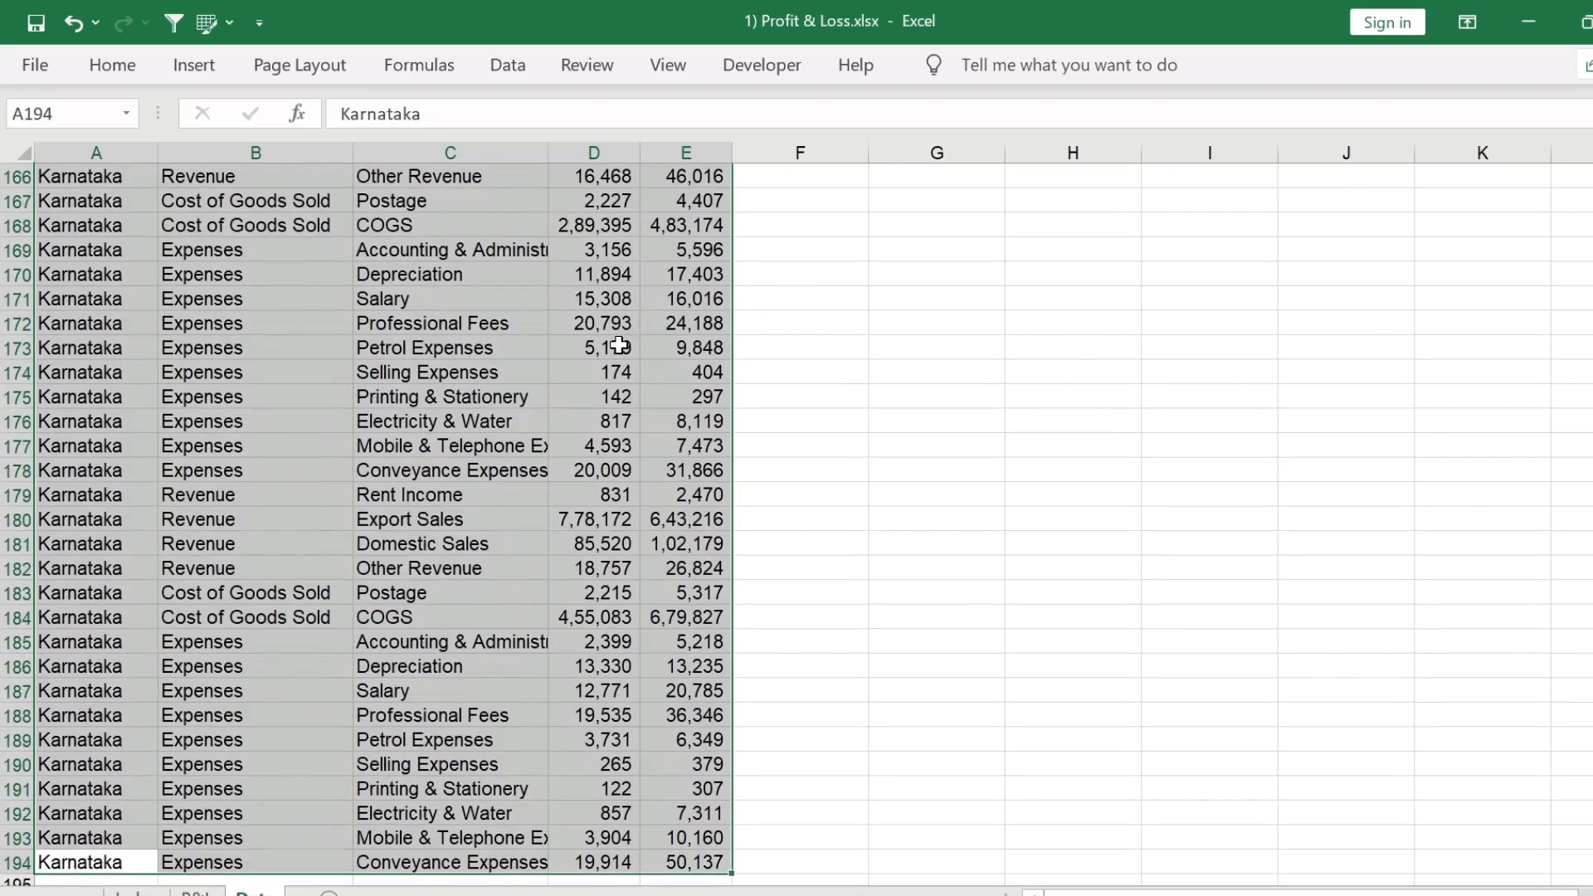
Step: Check the corner cells of the selected source data range, including its last cell E194
{"action": "key", "text": "ctrl+period"}
{"action": "key", "text": "ctrl+period"}
{"action": "key", "text": "ctrl+period"}
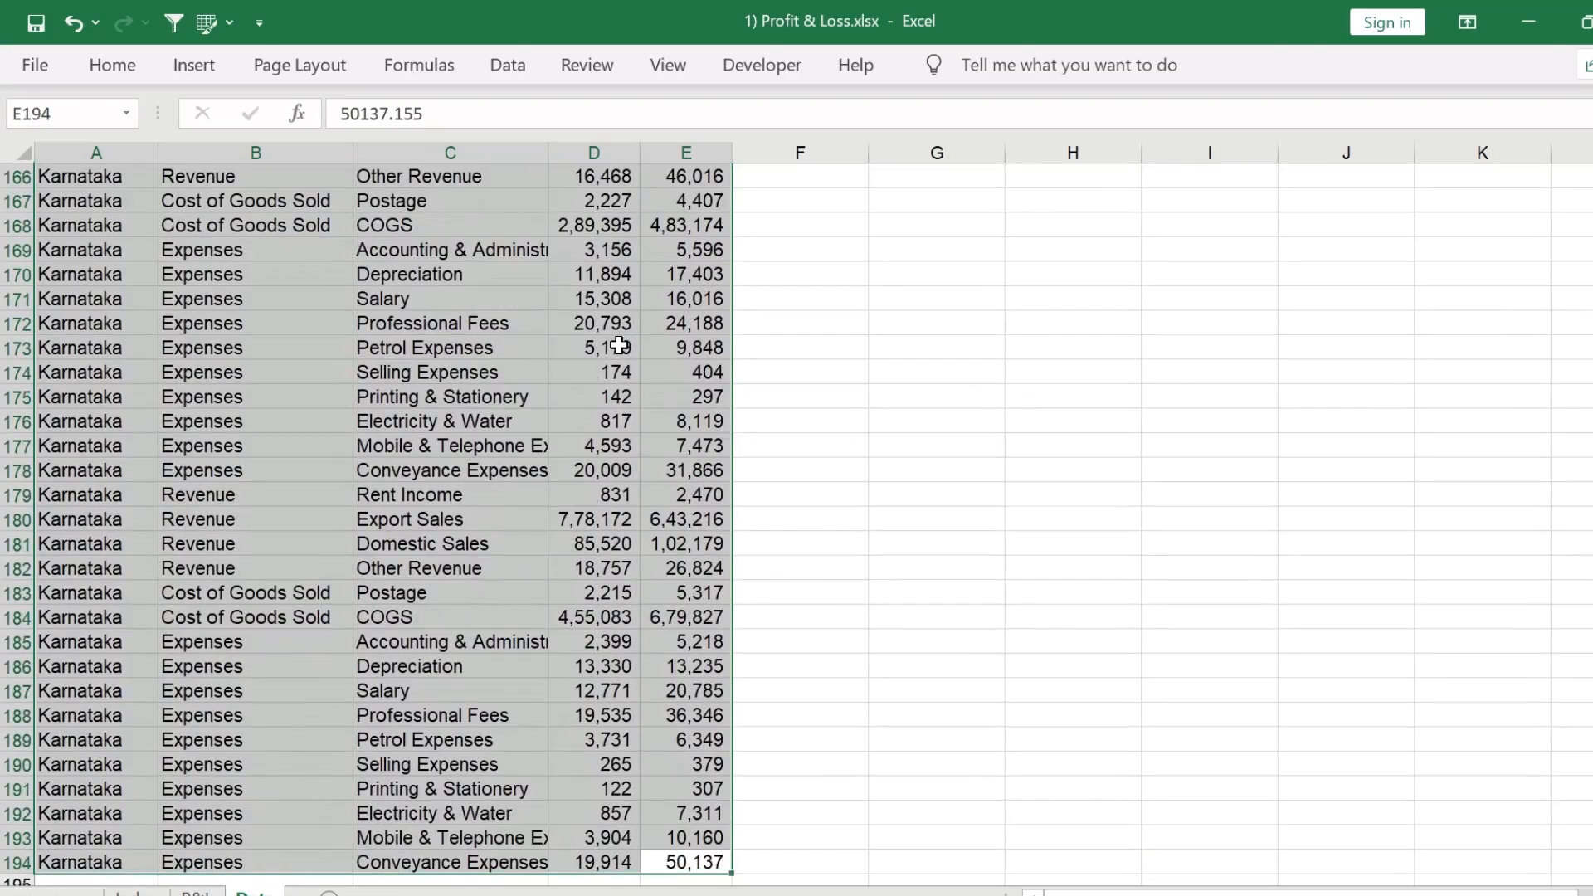
{"action": "key", "text": "ctrl+period"}
{"action": "key", "text": "ctrl+period"}
{"action": "key", "text": "ctrl+period"}
{"action": "key", "text": "ctrl+period"}
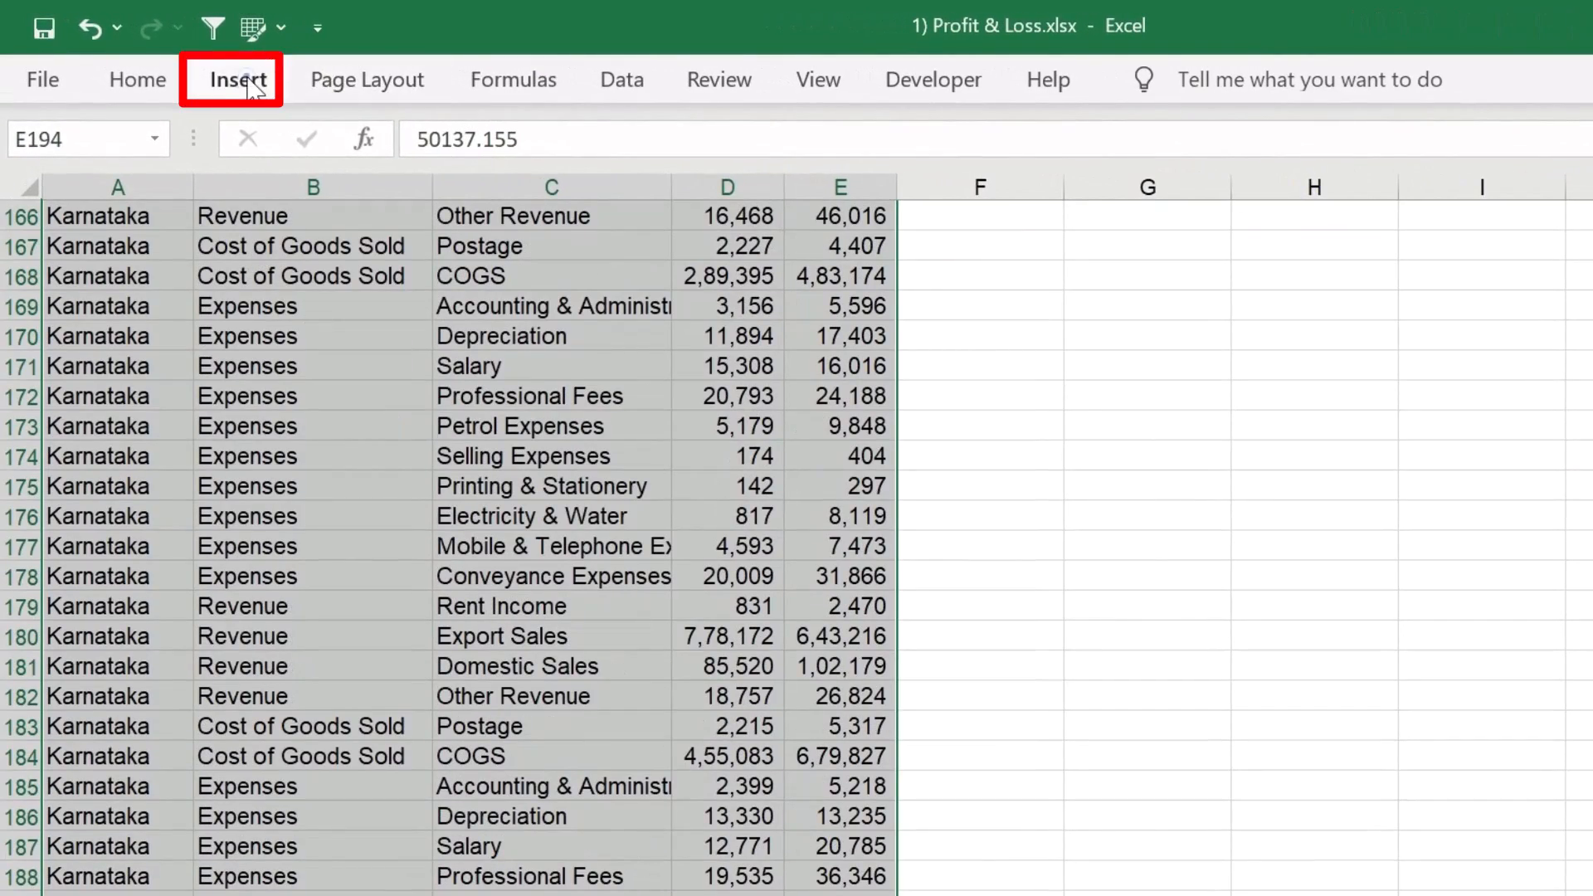
Step: Create a PivotTable on a new worksheet from the source range Data!$A$2:$E$194
{"action": "left_click", "coordinate": [241, 81]}
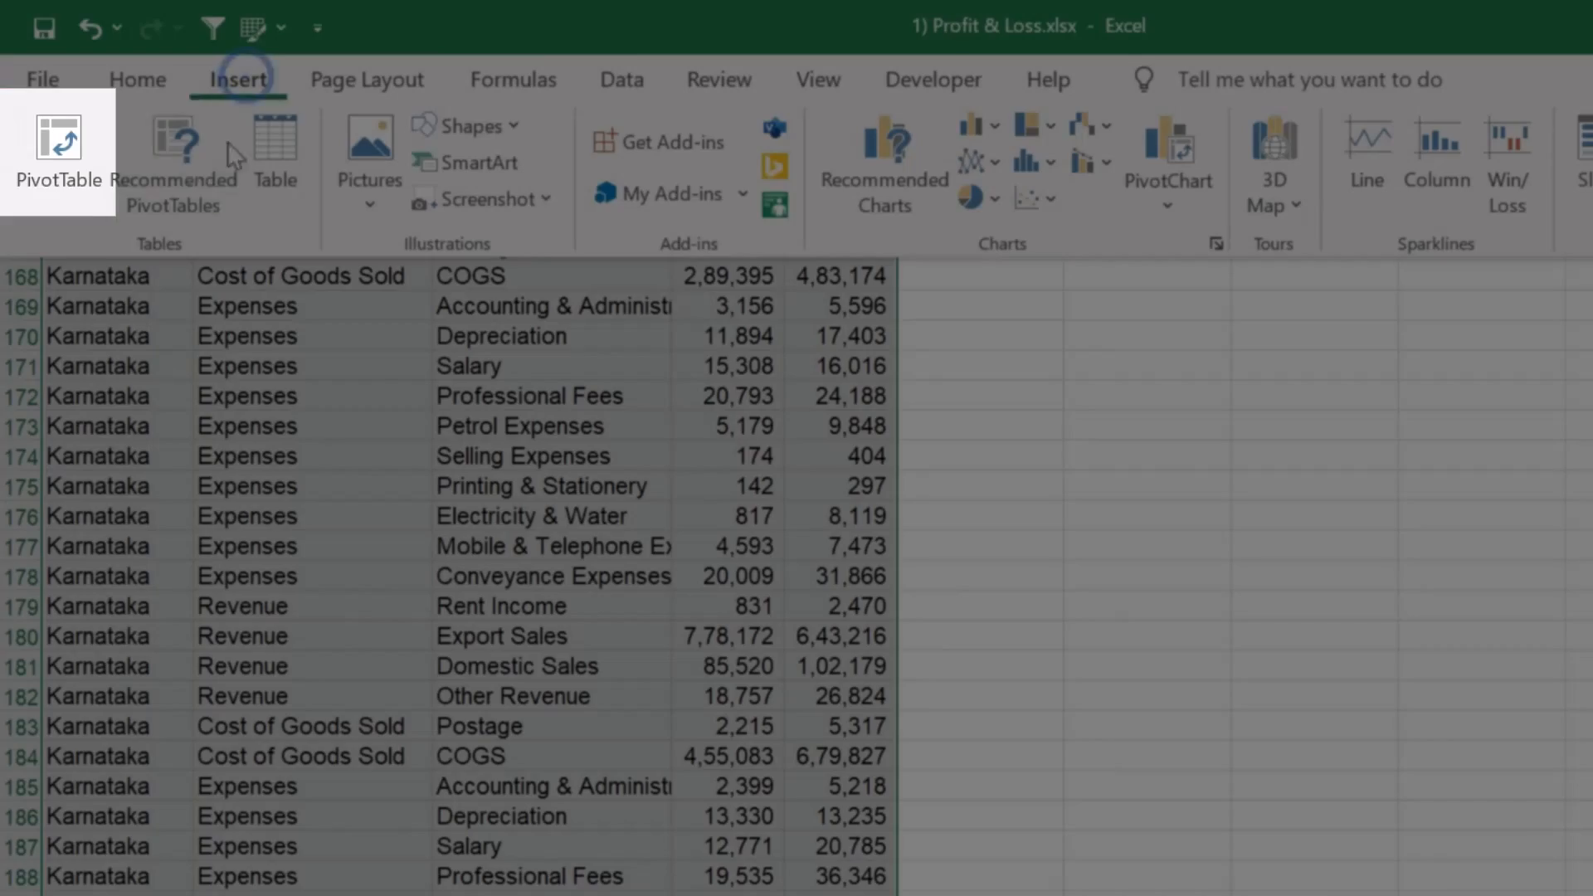
{"action": "left_click", "coordinate": [60, 137]}
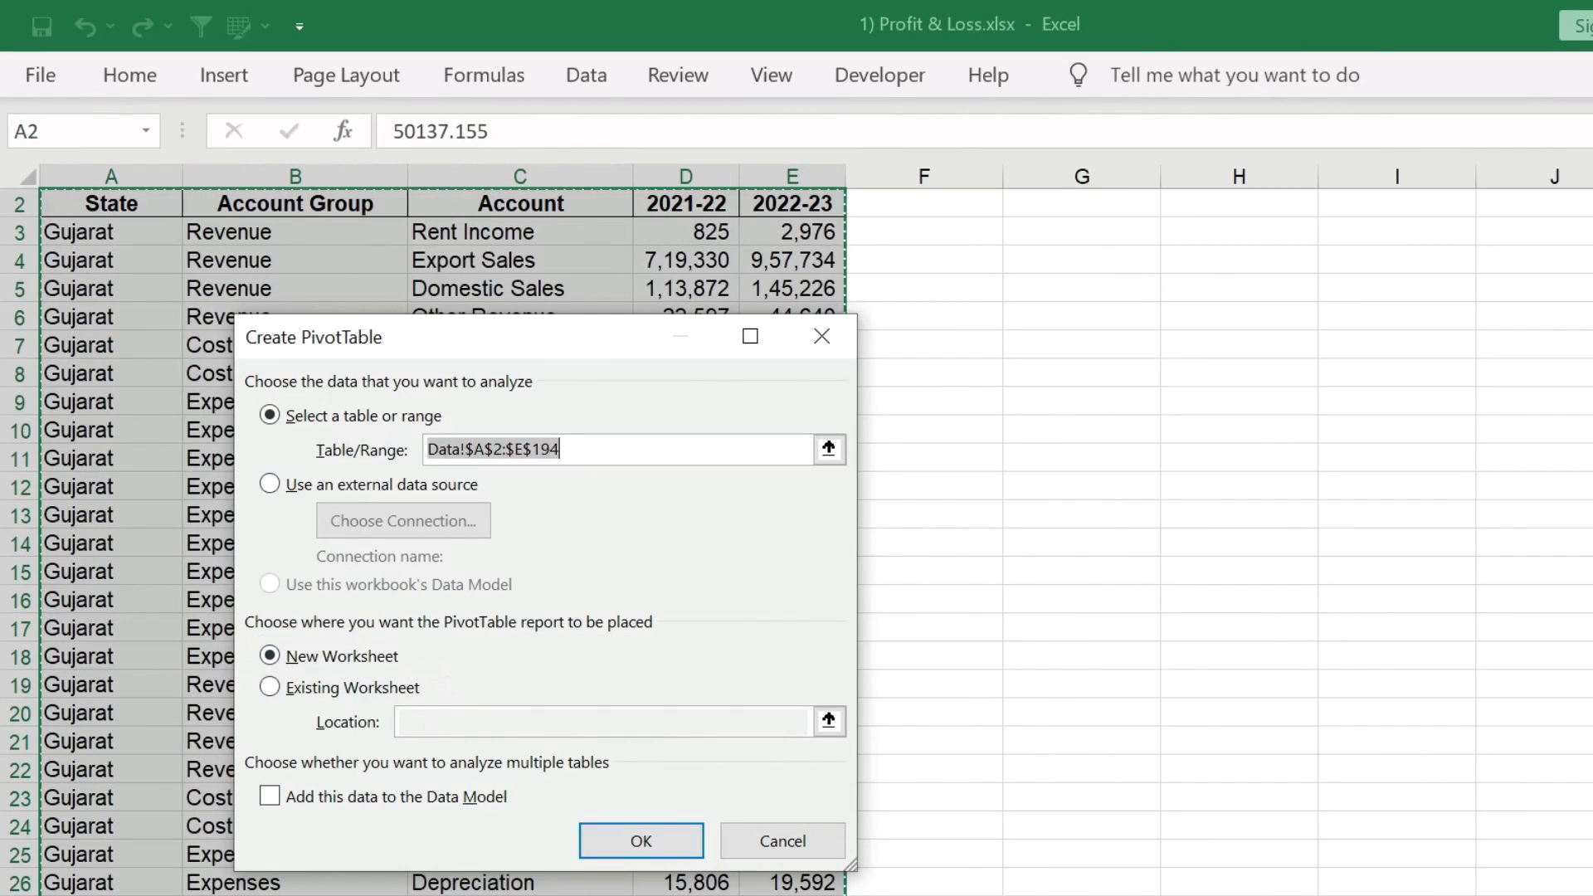
{"action": "left_click", "coordinate": [641, 840]}
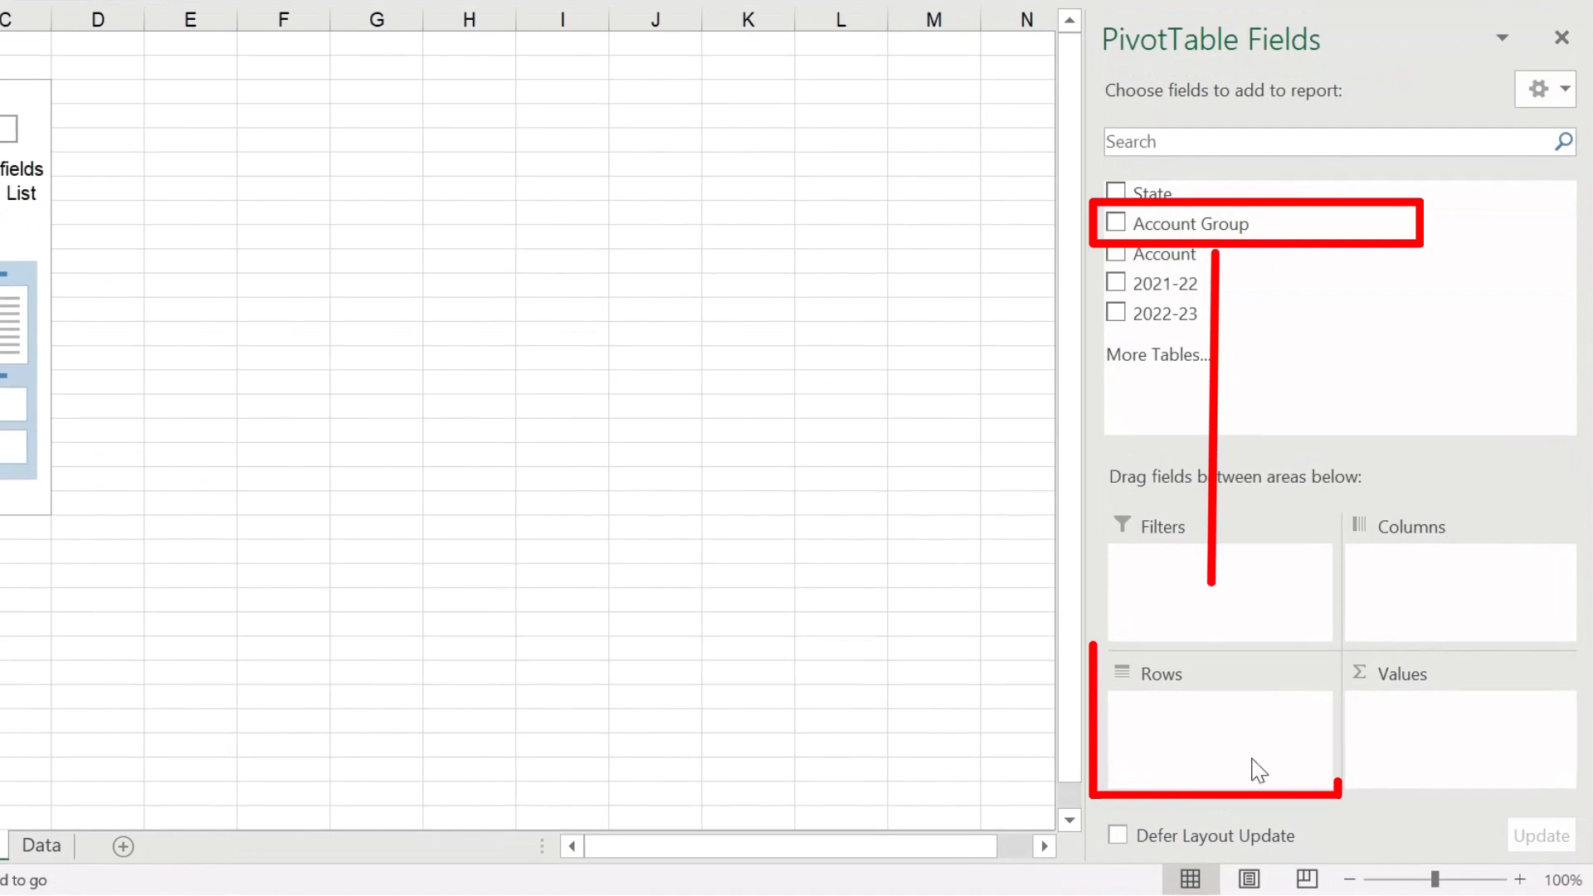
Step: Build the PivotTable with Account Group and Account as rows and the sums of 2021-22 and 2022-23 as values
{"action": "left_click", "coordinate": [1116, 222]}
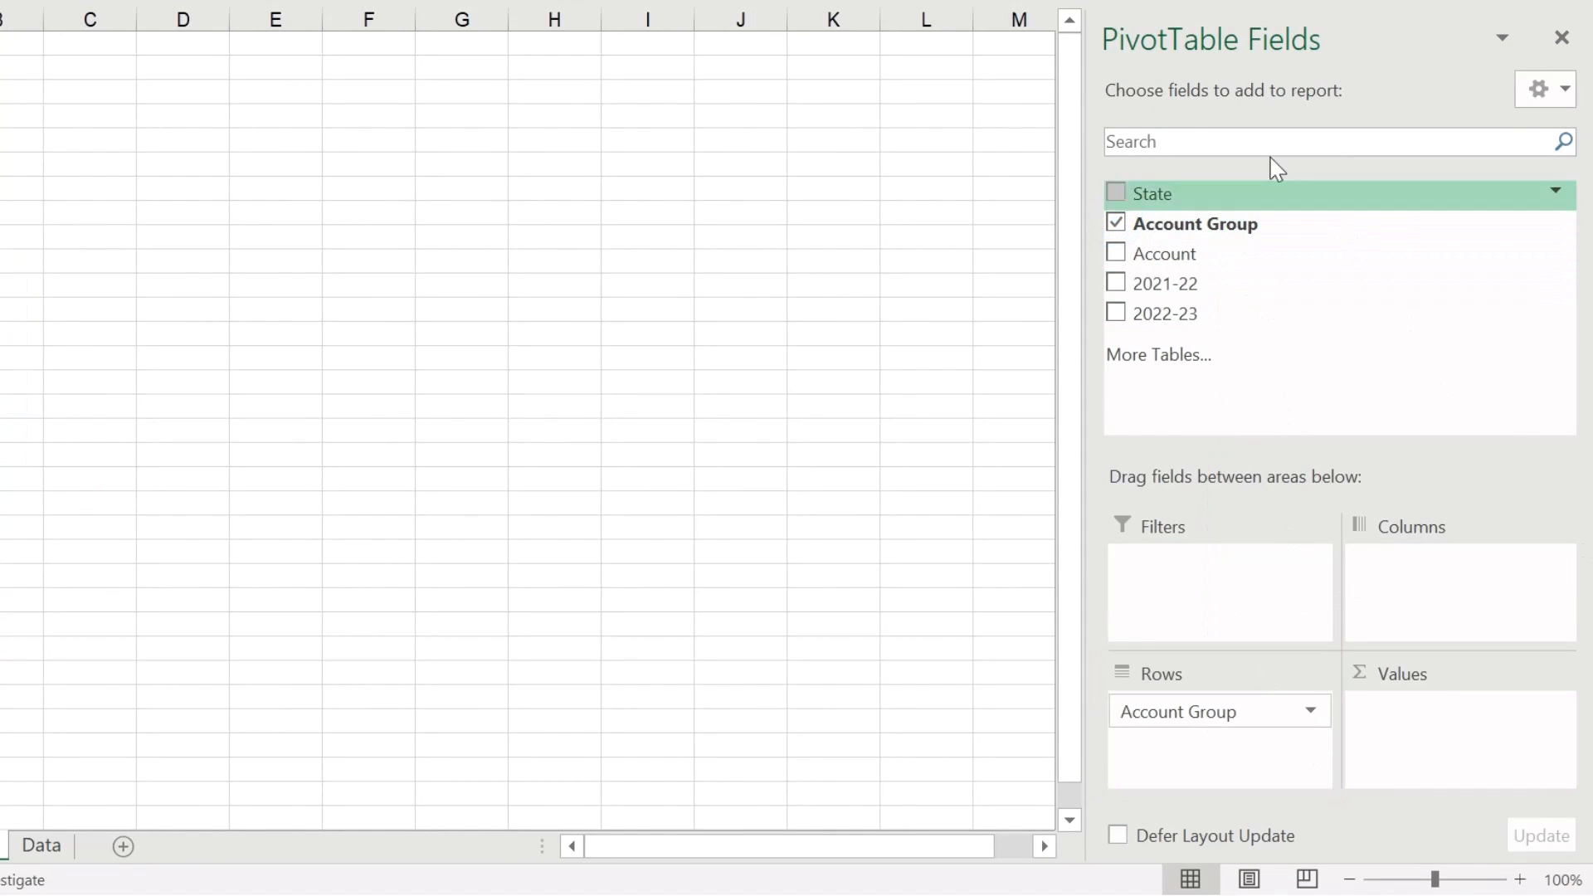
{"action": "left_click_drag", "start_coordinate": [1221, 226], "coordinate": [1304, 302]}
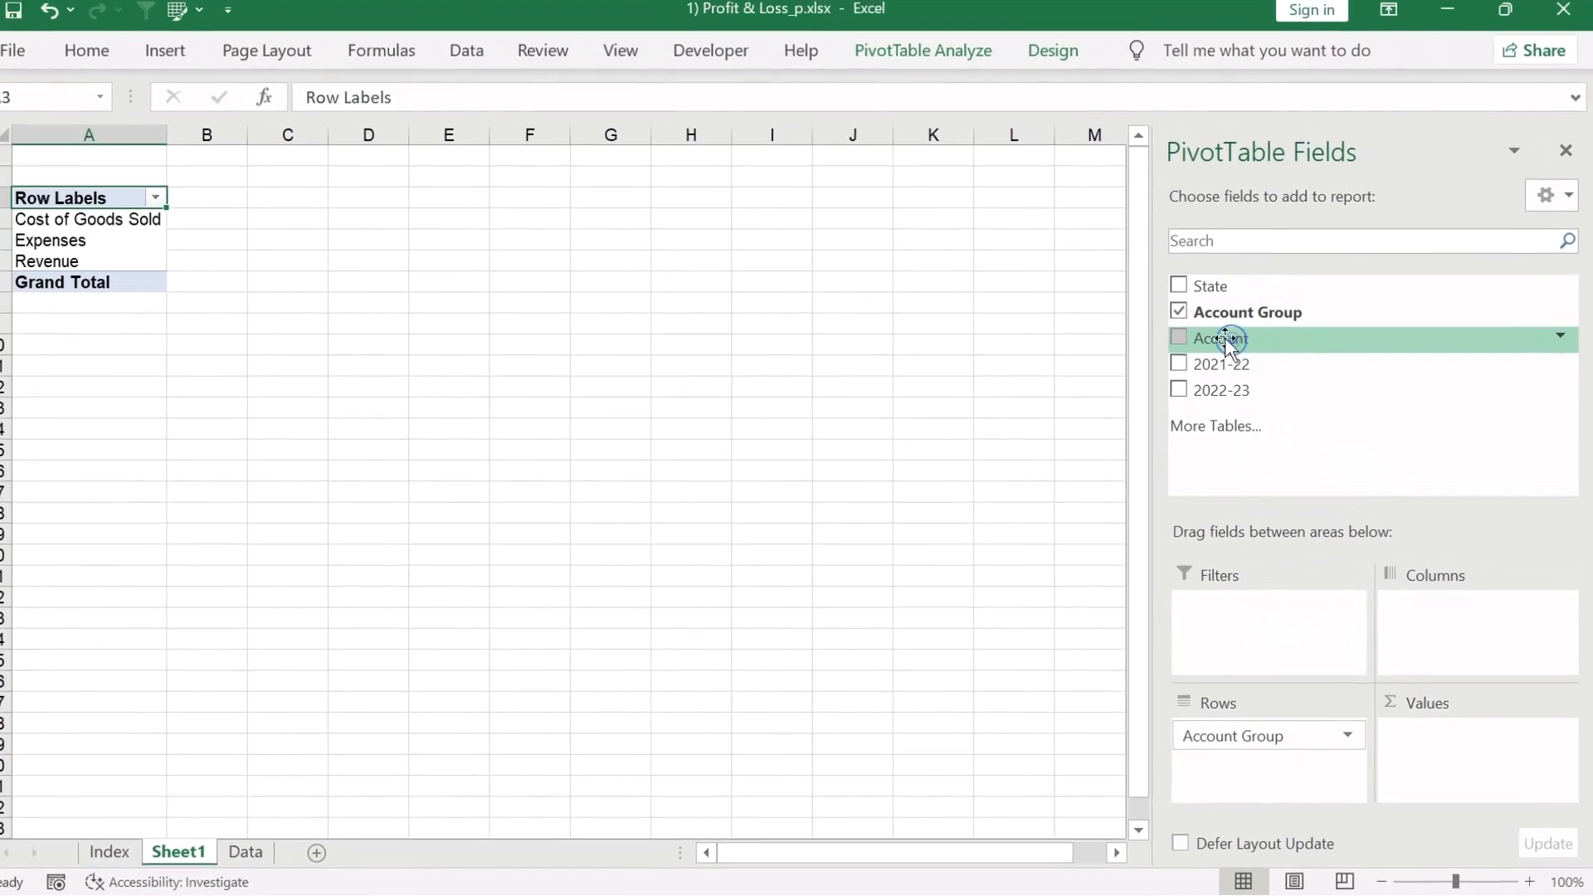
{"action": "left_click_drag", "start_coordinate": [1170, 270], "coordinate": [1246, 790]}
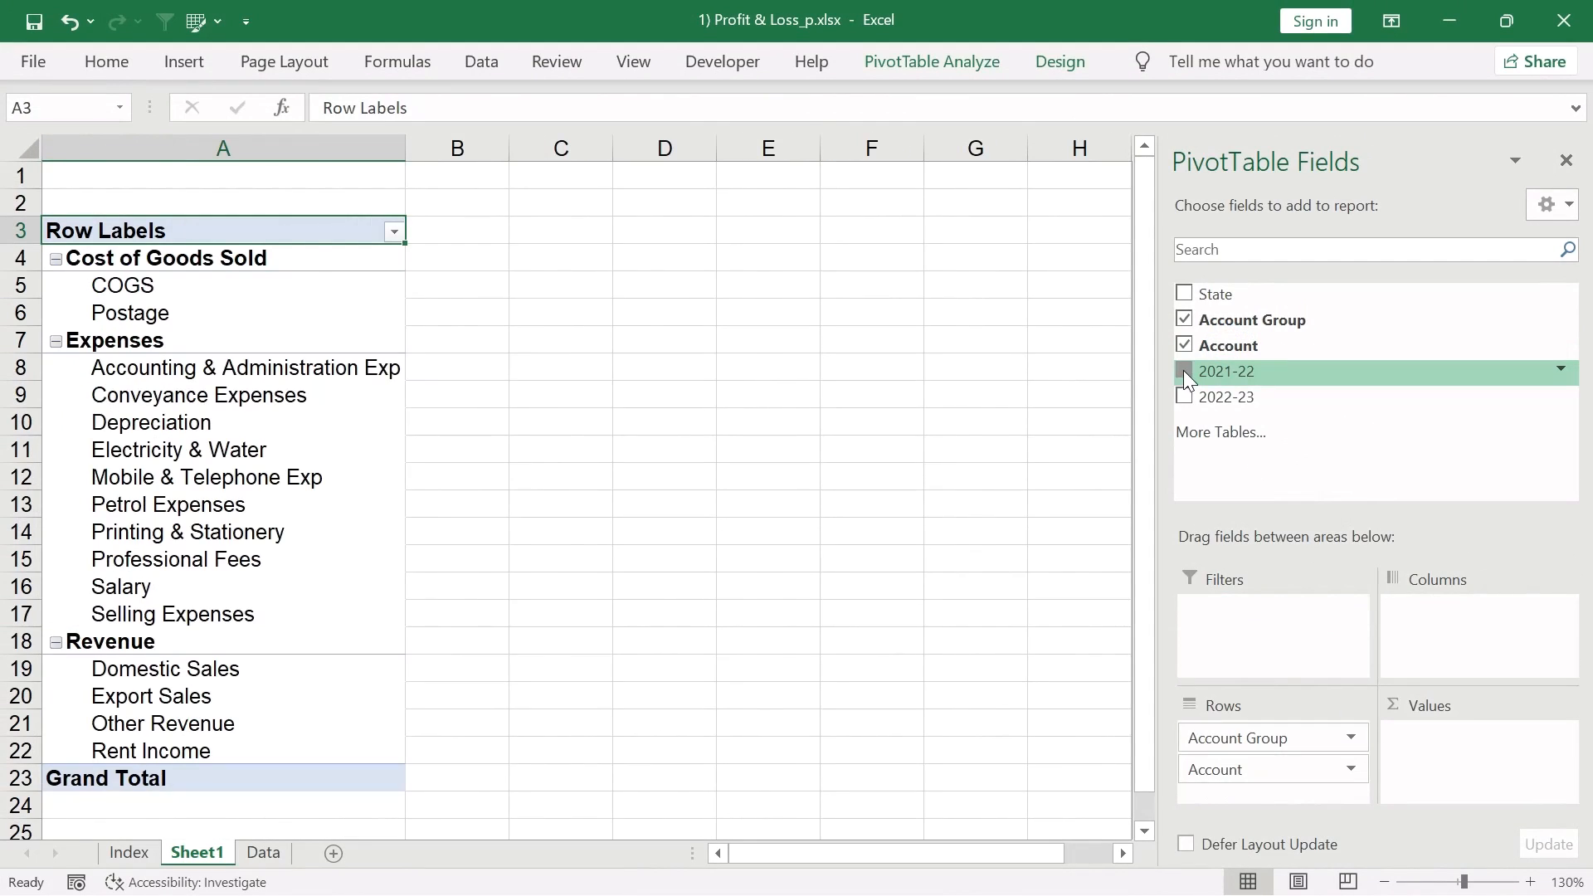
{"action": "left_click", "coordinate": [1183, 371]}
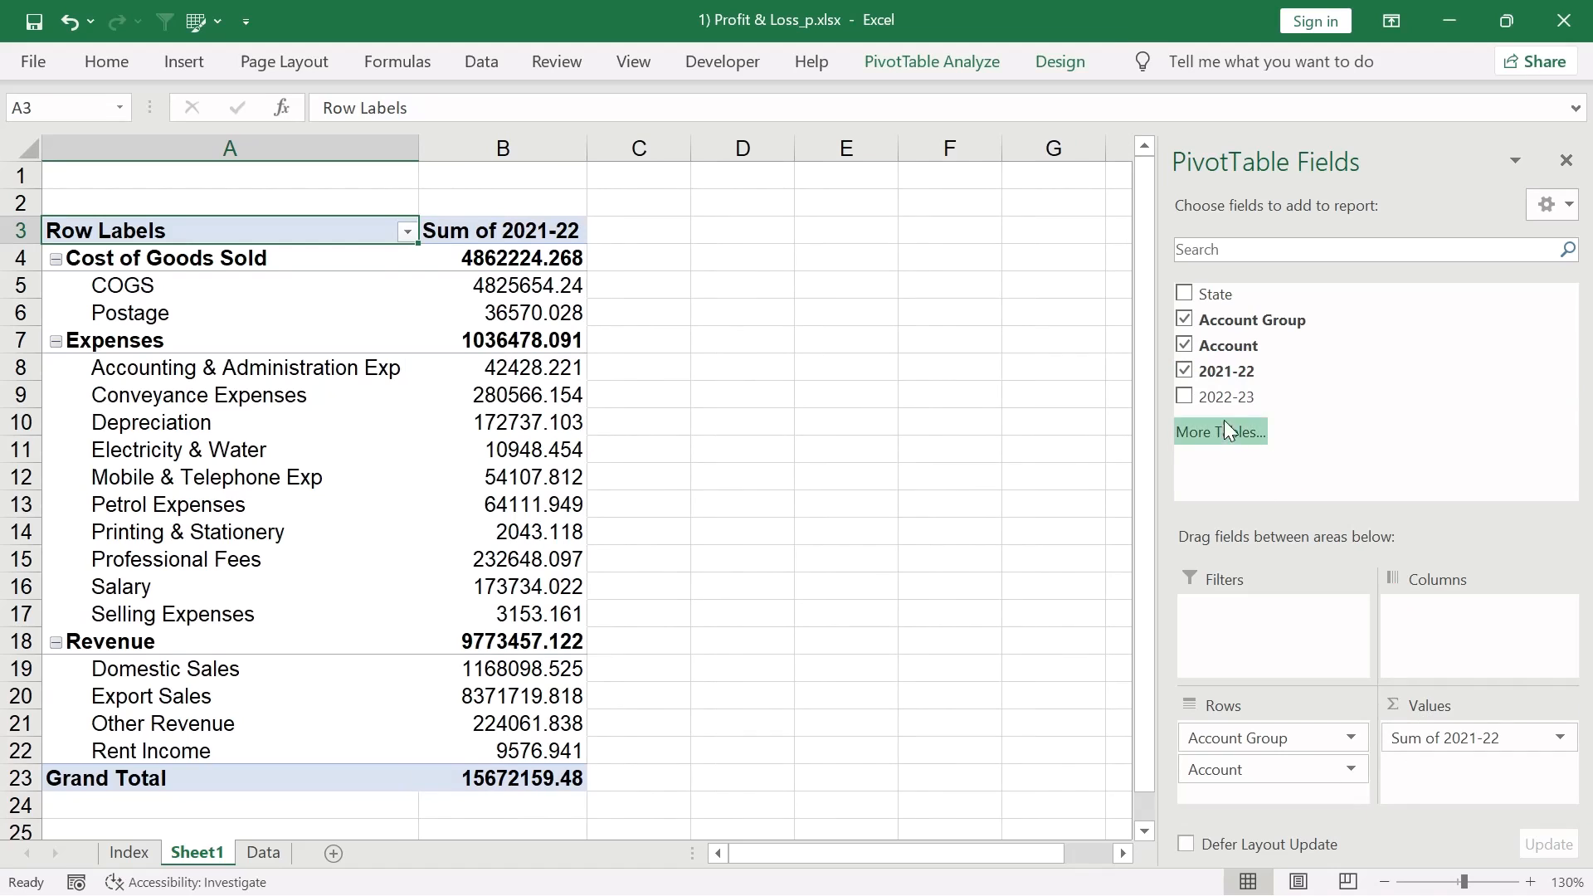
{"action": "left_click_drag", "start_coordinate": [1227, 397], "coordinate": [1460, 777]}
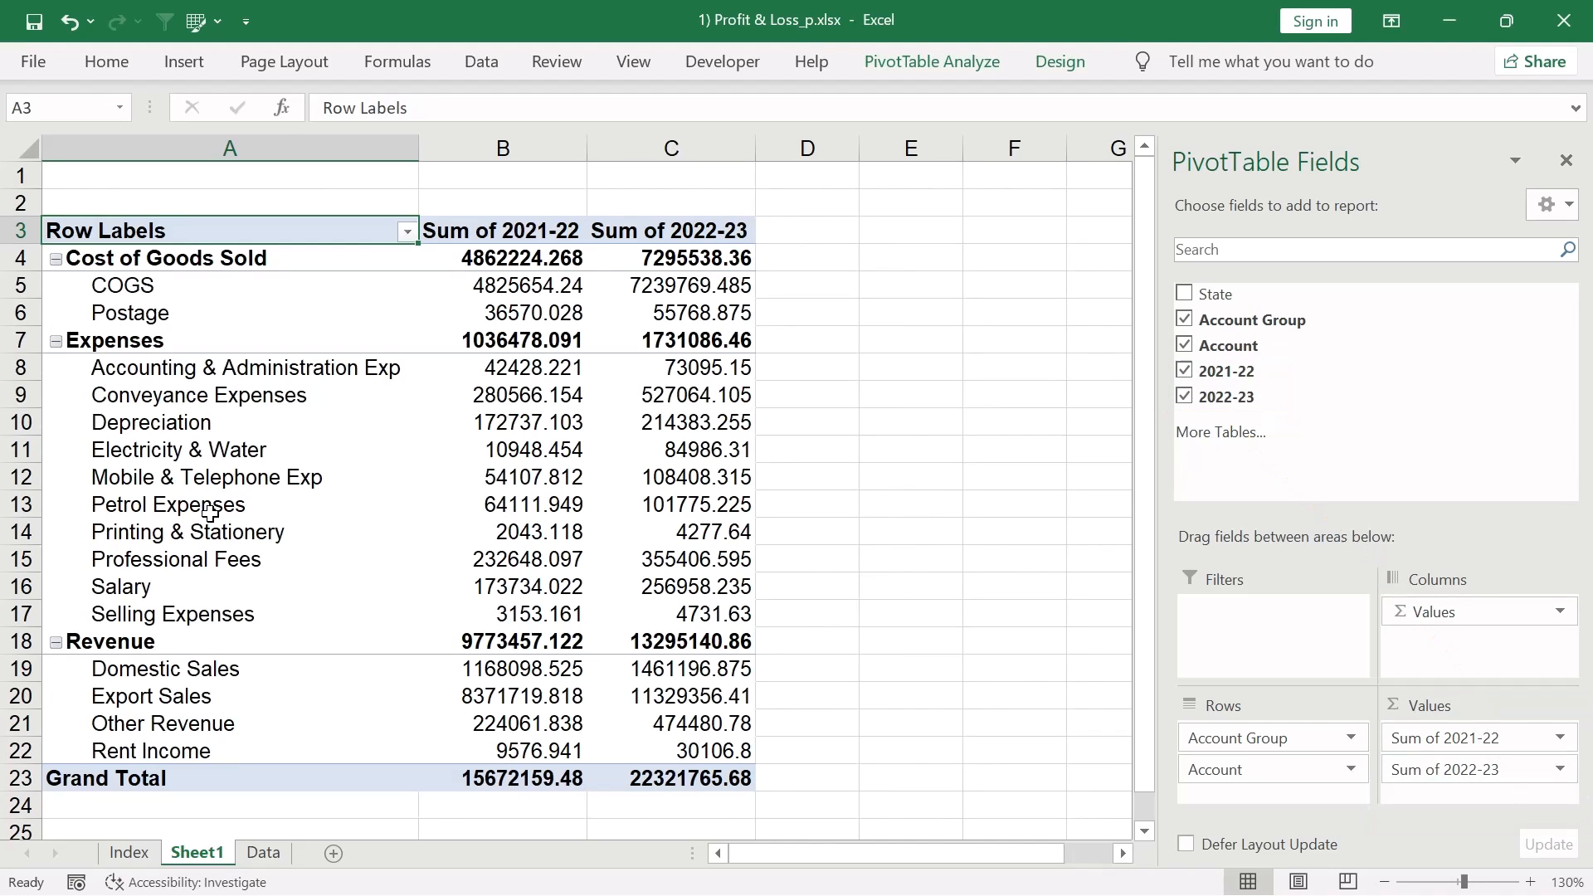
Step: Move the Revenue group above Cost of Goods Sold by entering Revenue as the first group label in cell A4
{"action": "left_click", "coordinate": [174, 639]}
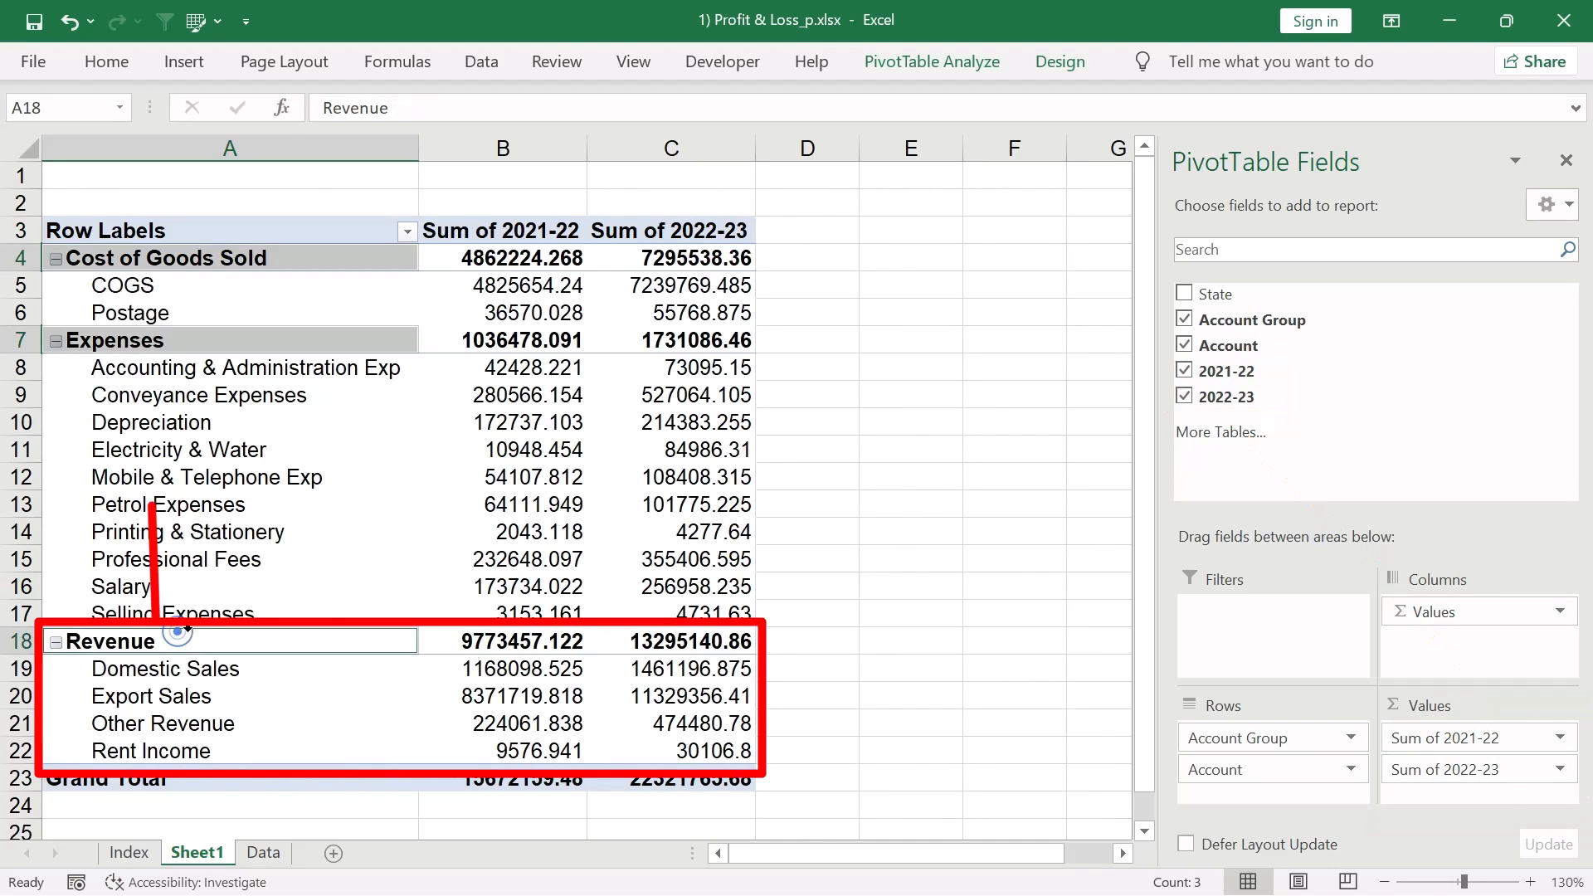
{"action": "left_click", "coordinate": [154, 258]}
{"action": "left_click", "coordinate": [113, 645]}
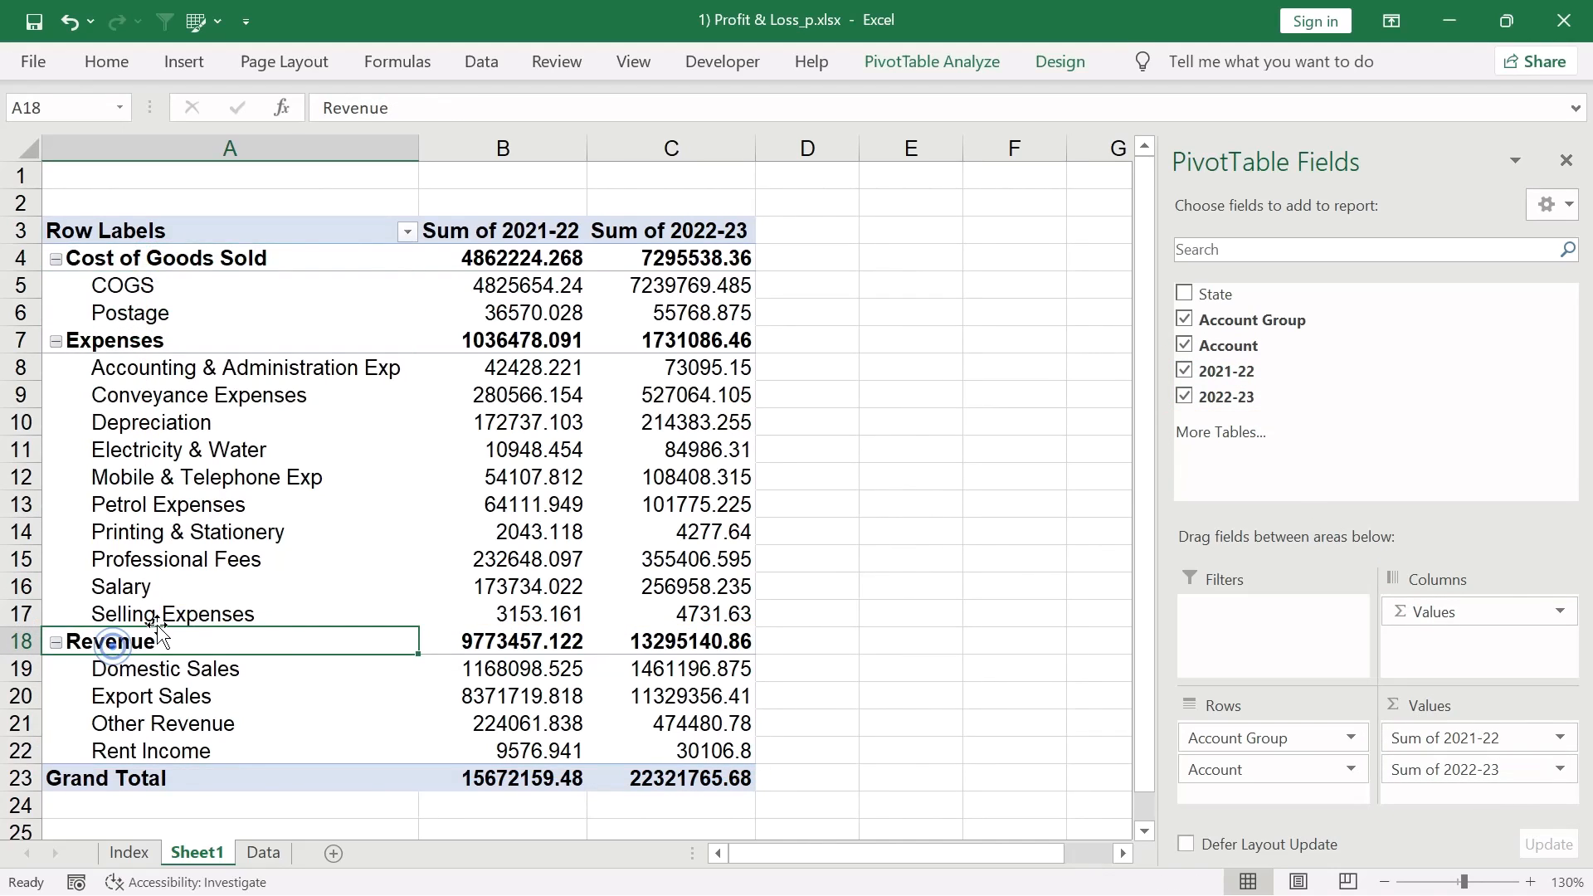
{"action": "left_click", "coordinate": [156, 260]}
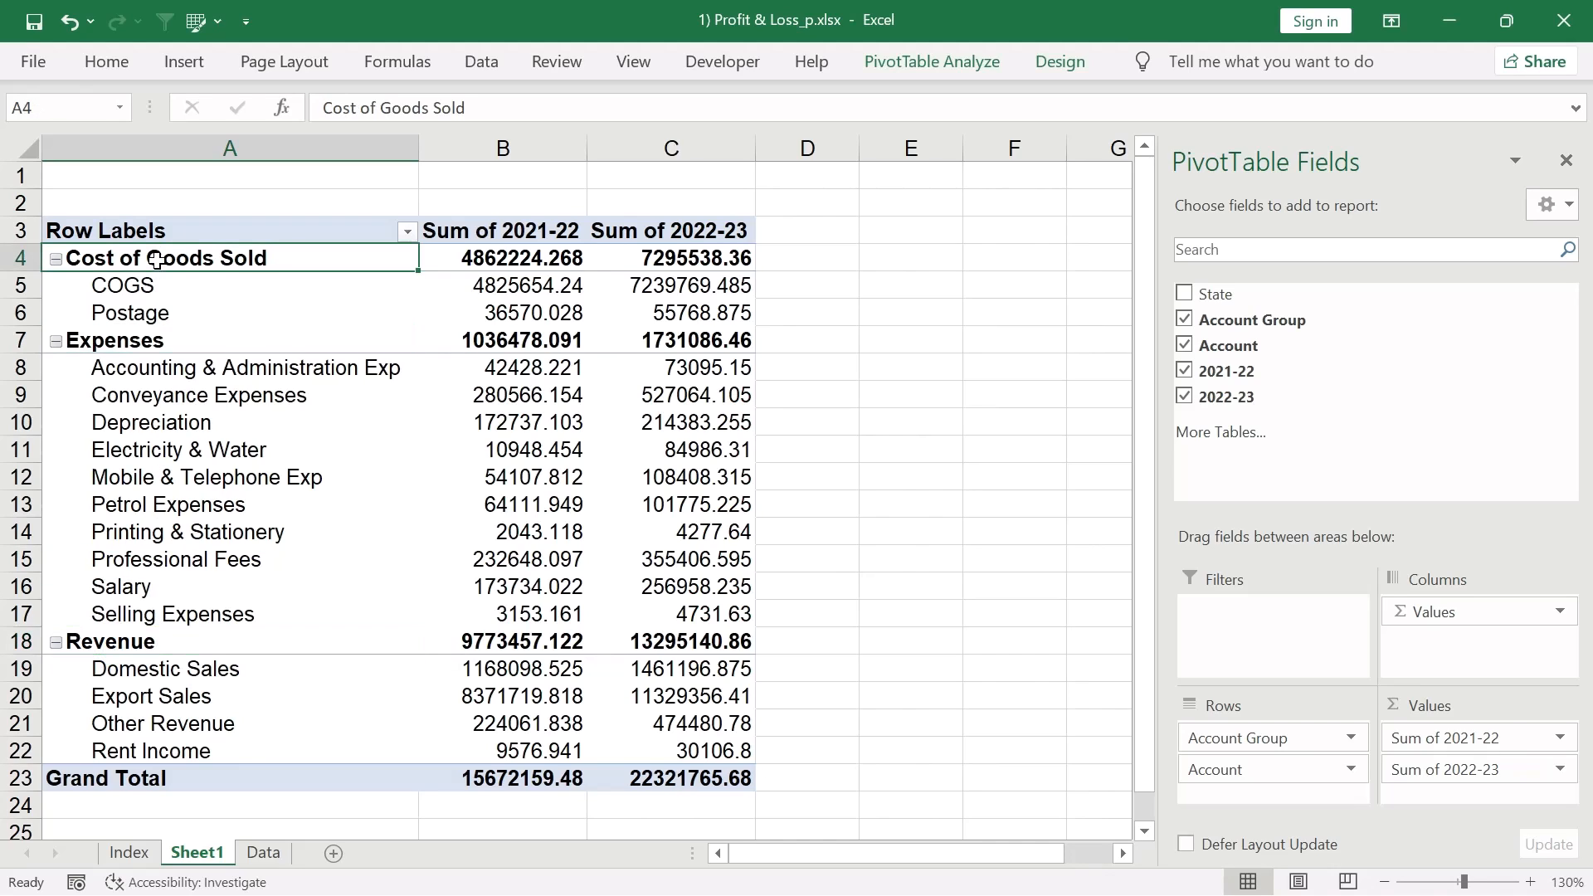
{"action": "type", "text": "re"}
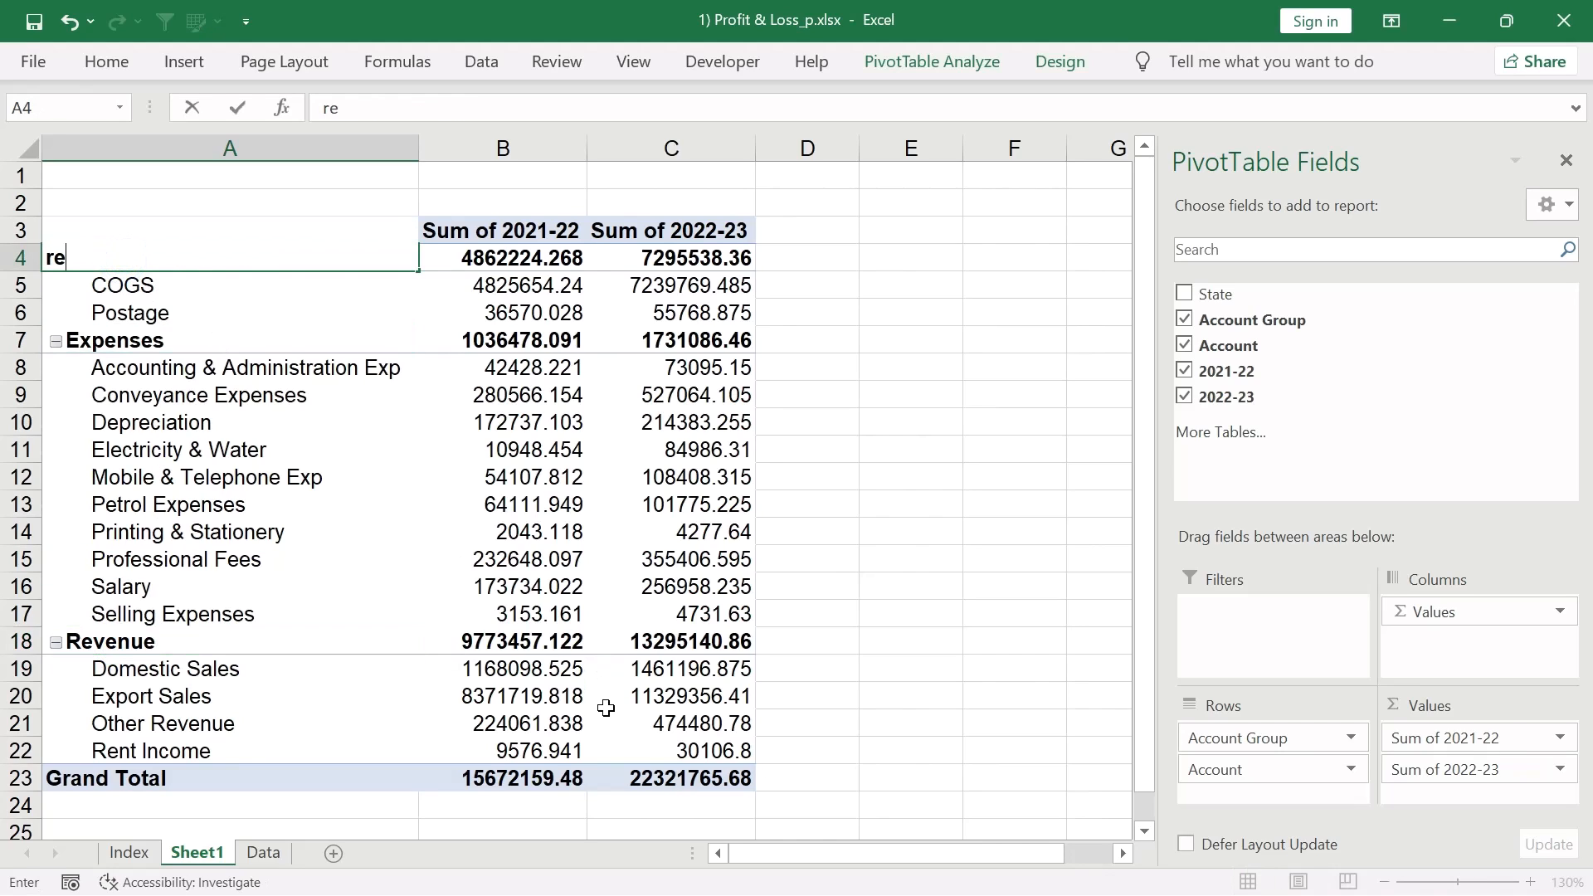
{"action": "type", "text": "v"}
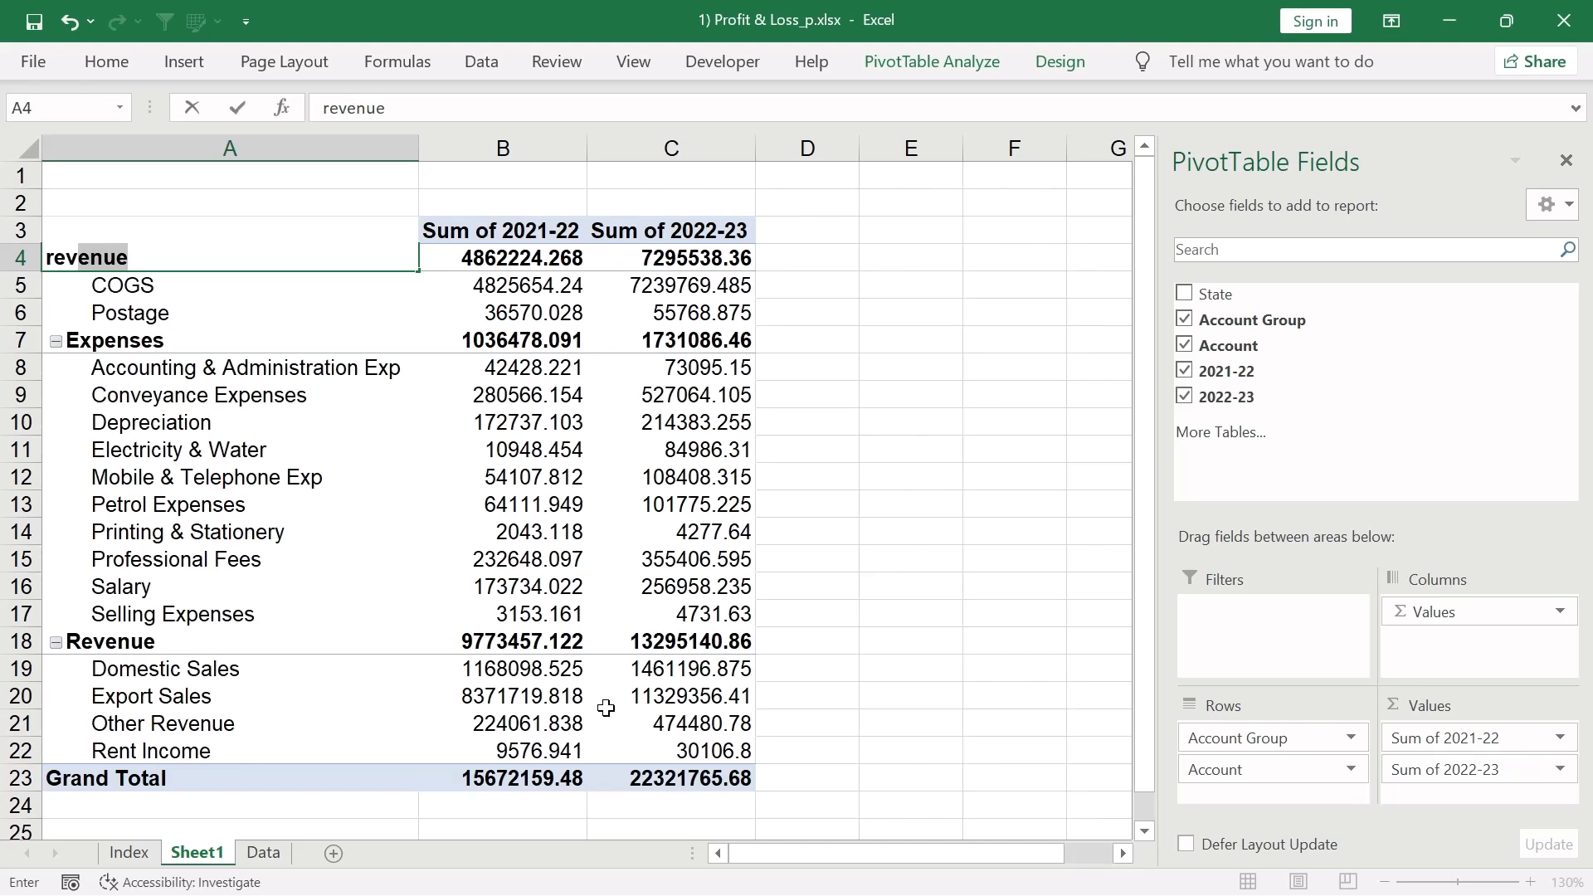
{"action": "key", "text": "Return"}
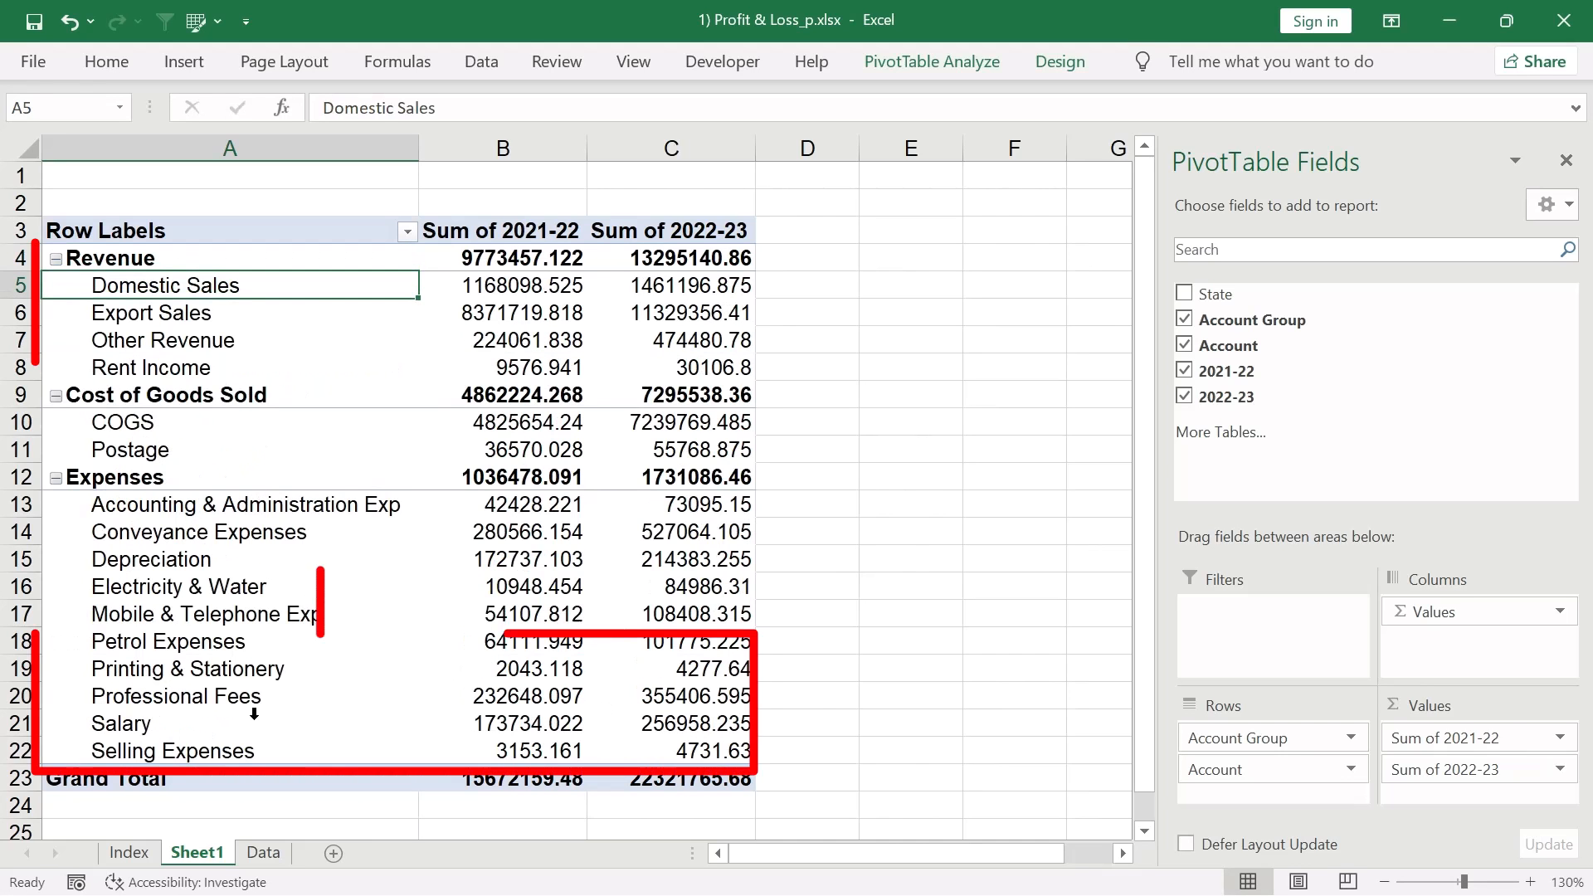
{"action": "left_click", "coordinate": [245, 261]}
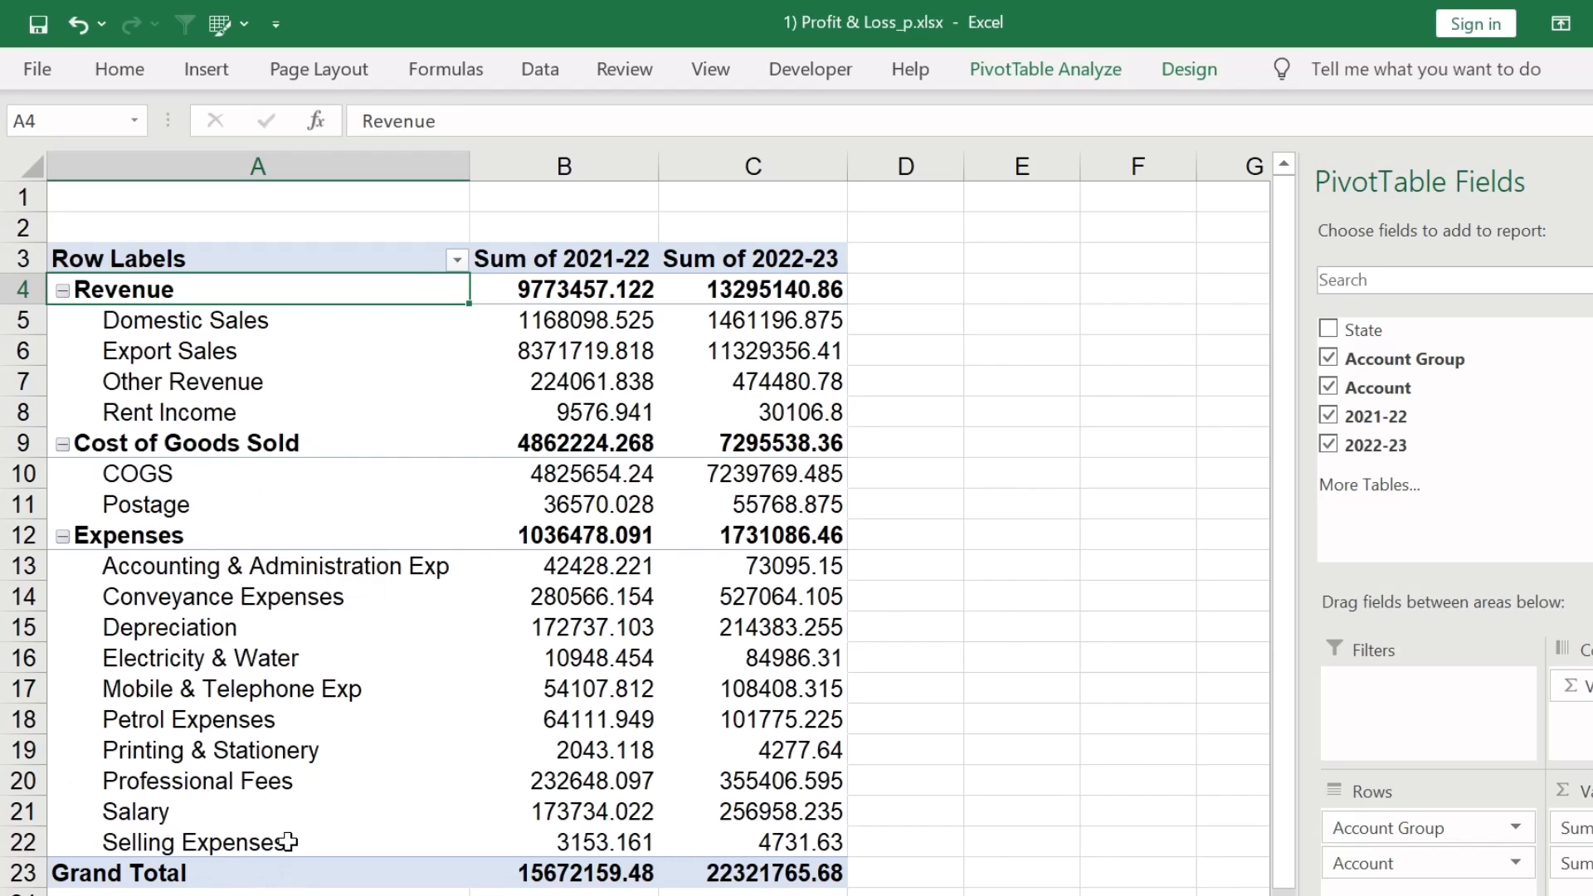
Step: Add a calculated item named Gross Profit to the Account Group field with the formula = Revenue - 'Cost of Goods Sold'
{"action": "left_click", "coordinate": [134, 540]}
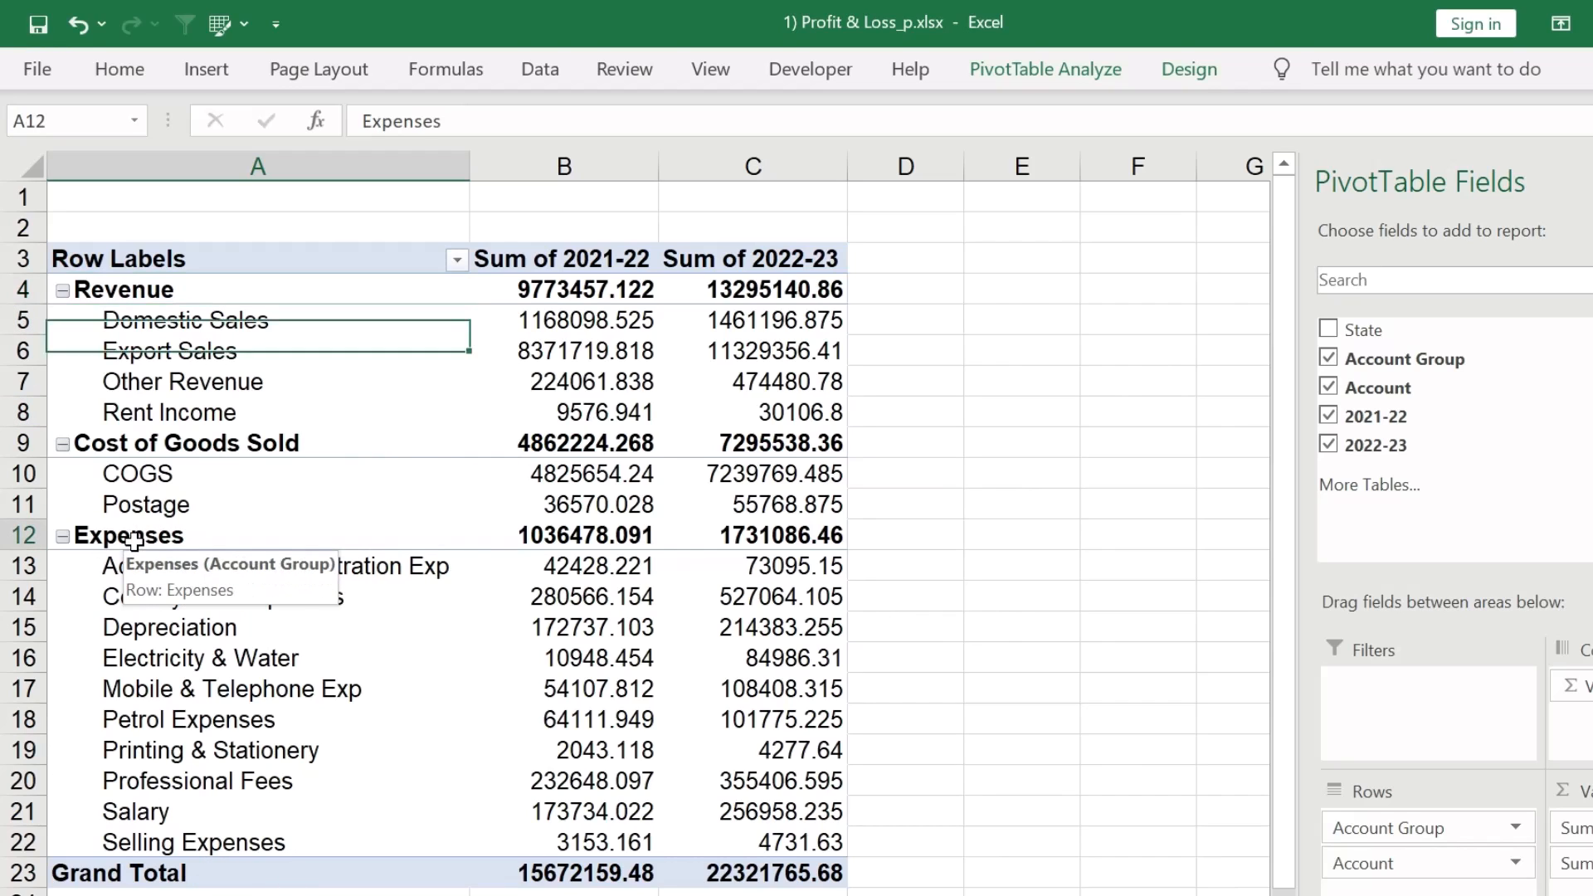
{"action": "left_click", "coordinate": [1045, 73]}
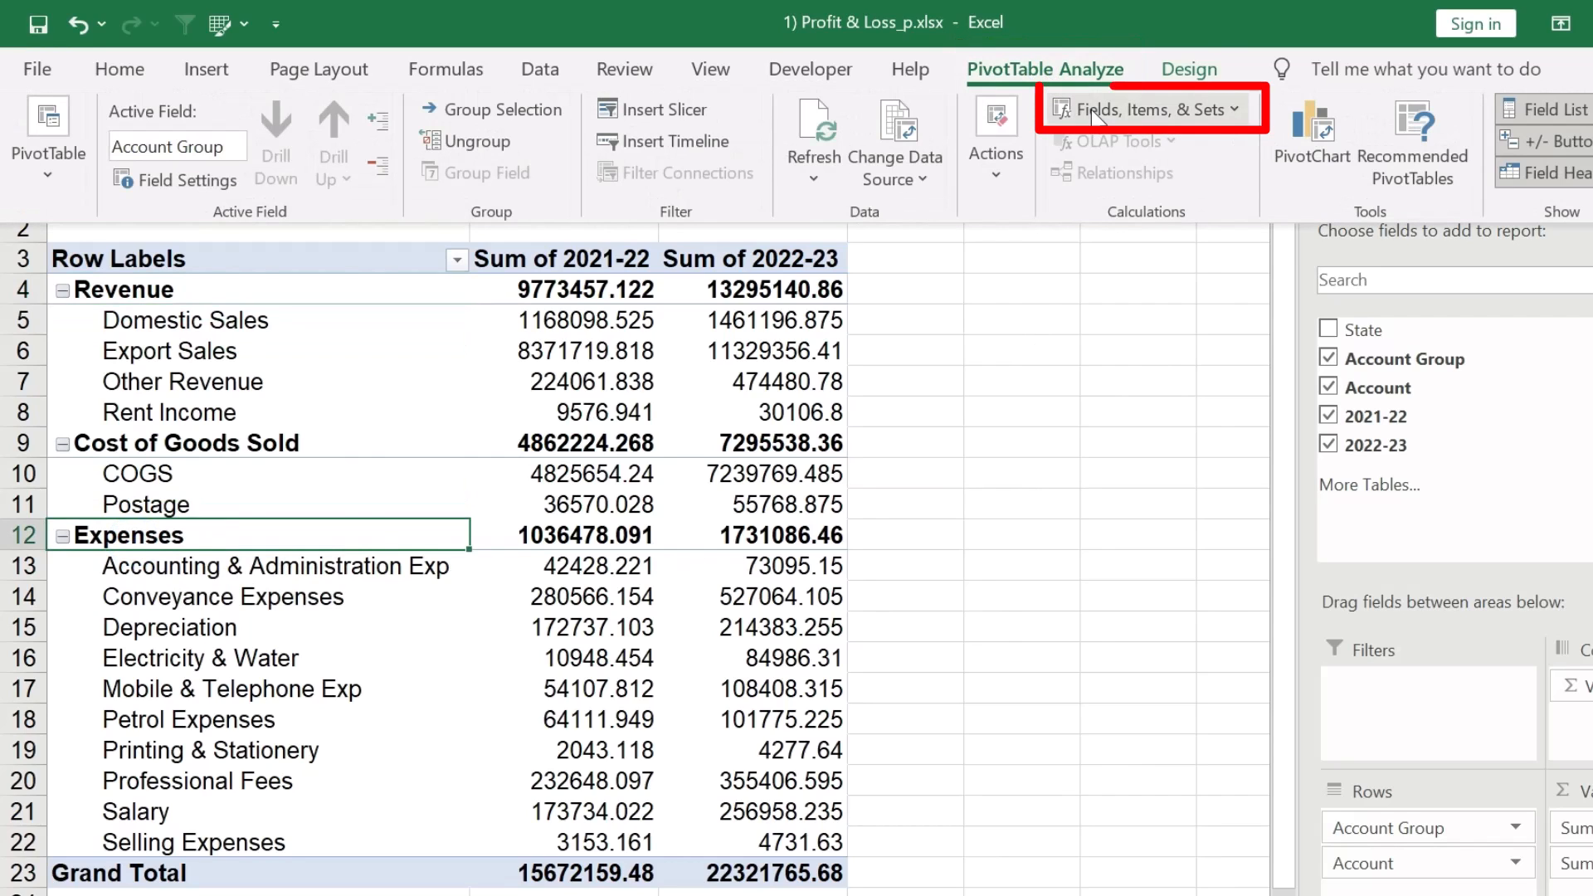
{"action": "left_click", "coordinate": [1092, 111]}
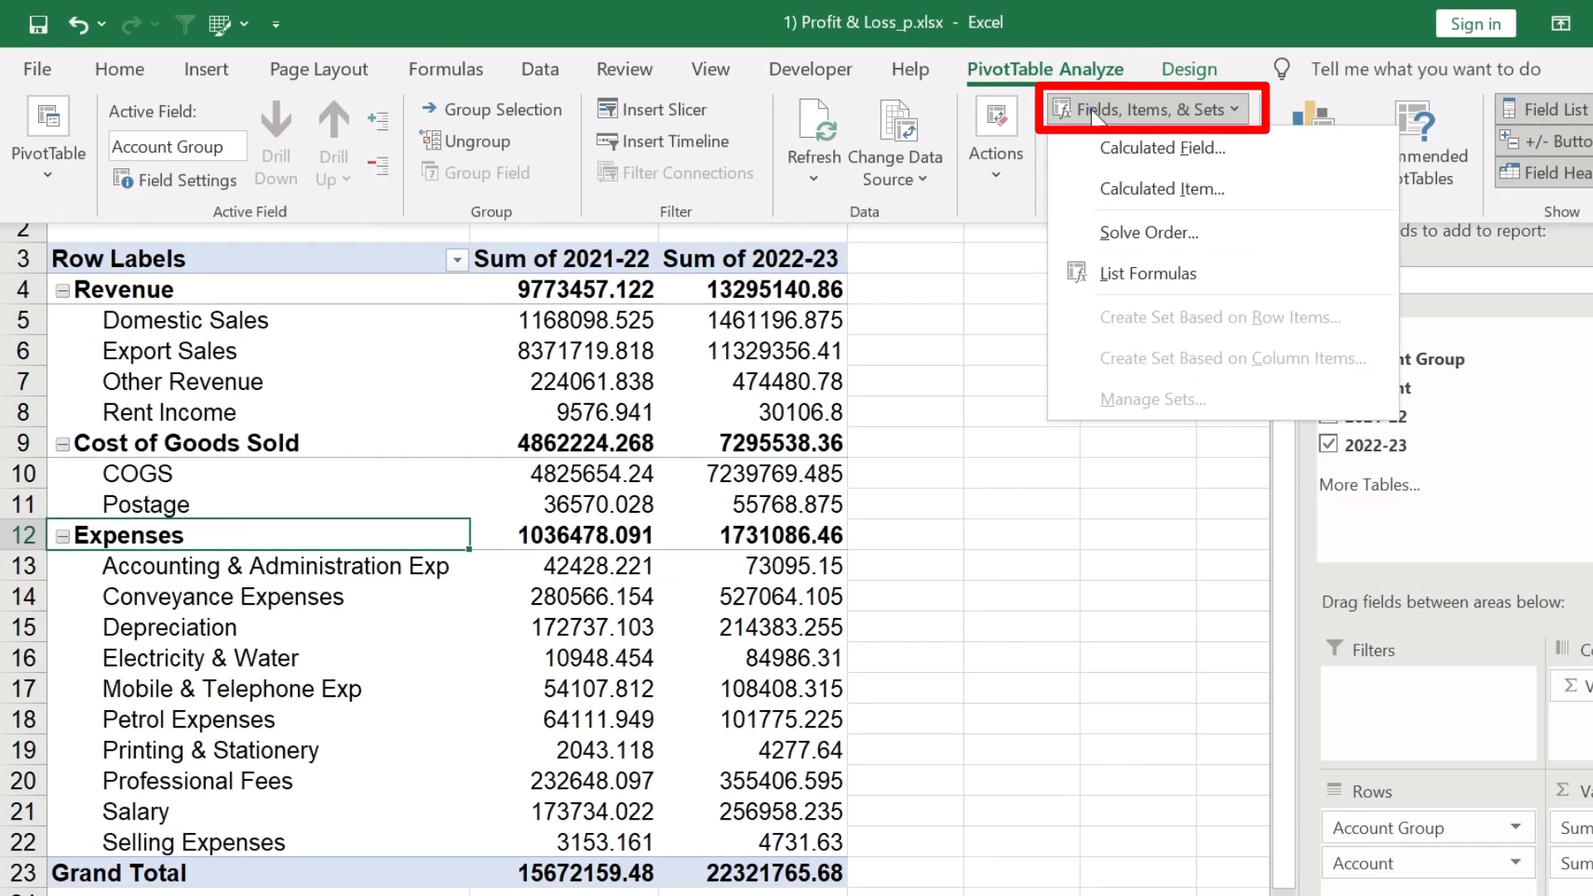
{"action": "left_click", "coordinate": [1138, 187]}
{"action": "left_click", "coordinate": [318, 390]}
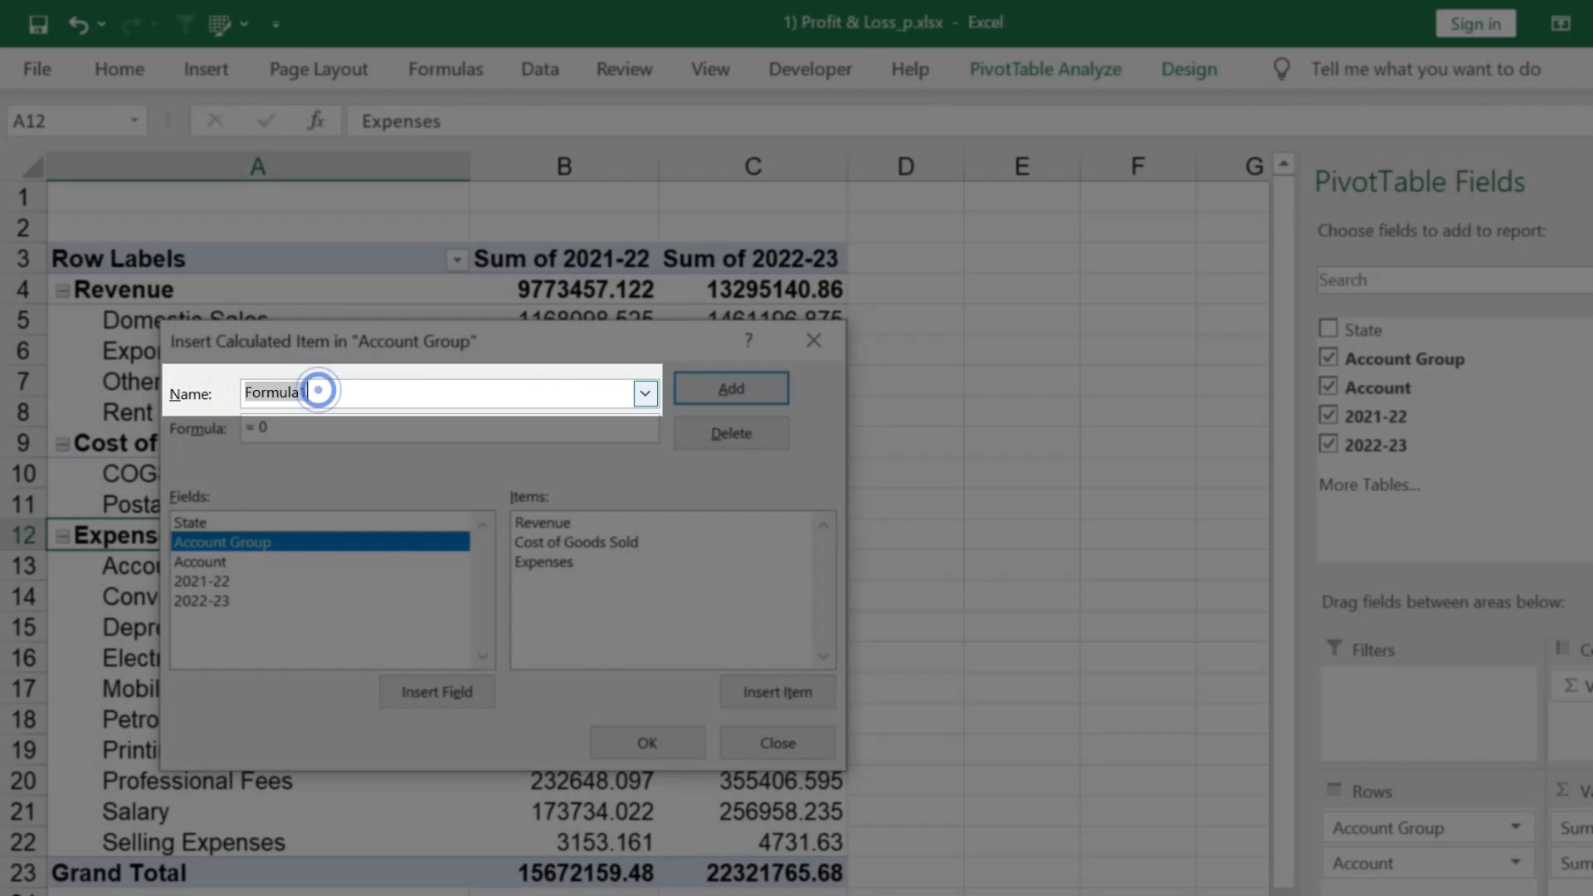
{"action": "type", "text": "G"}
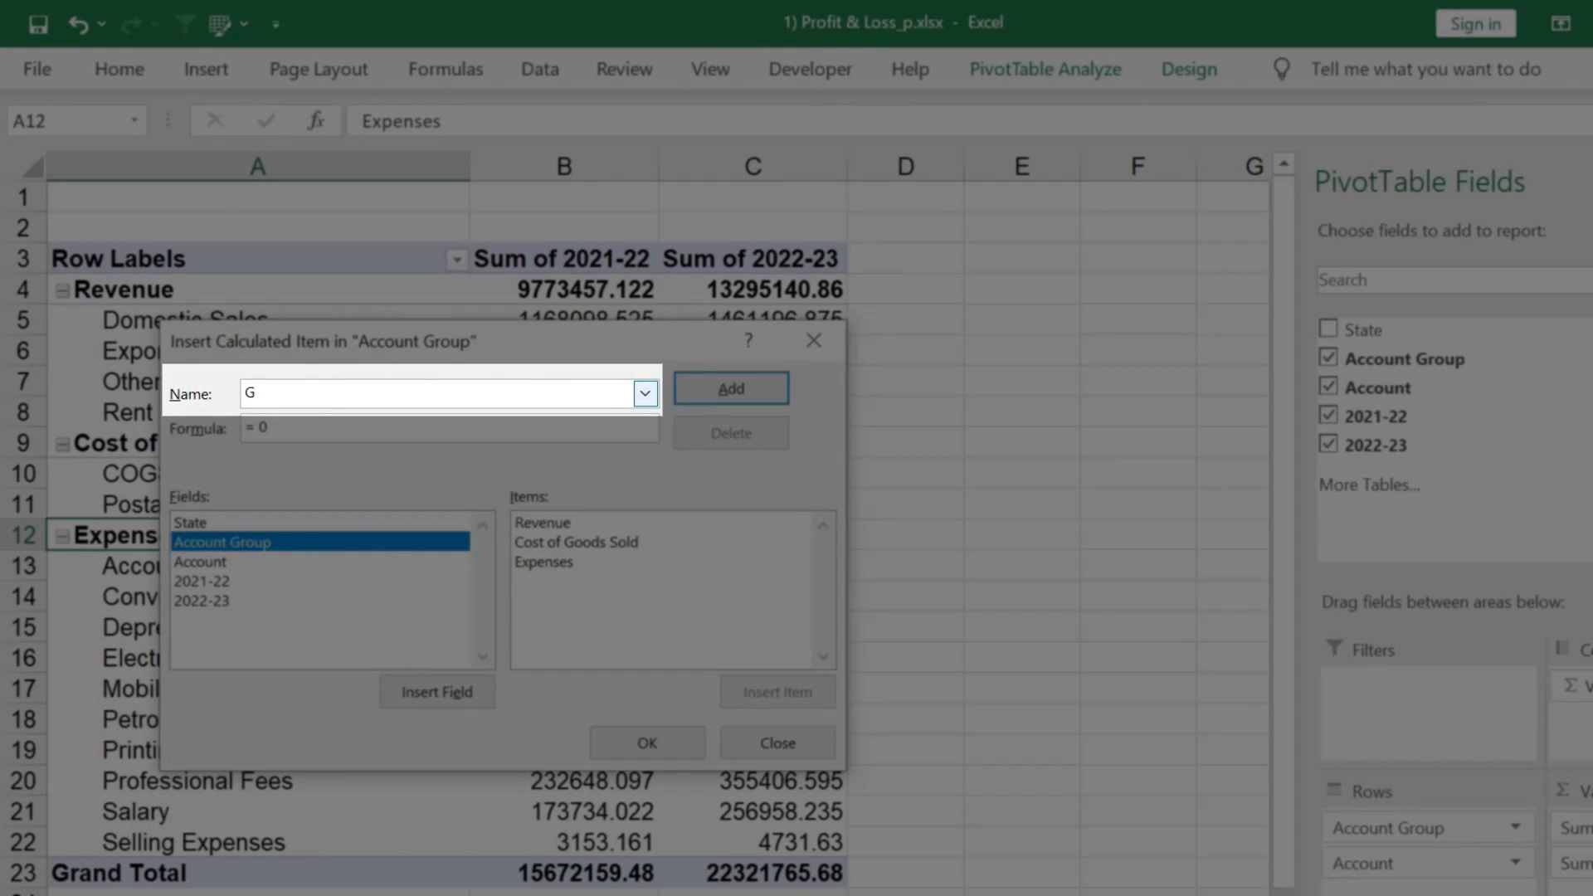
{"action": "type", "text": "ross Profit"}
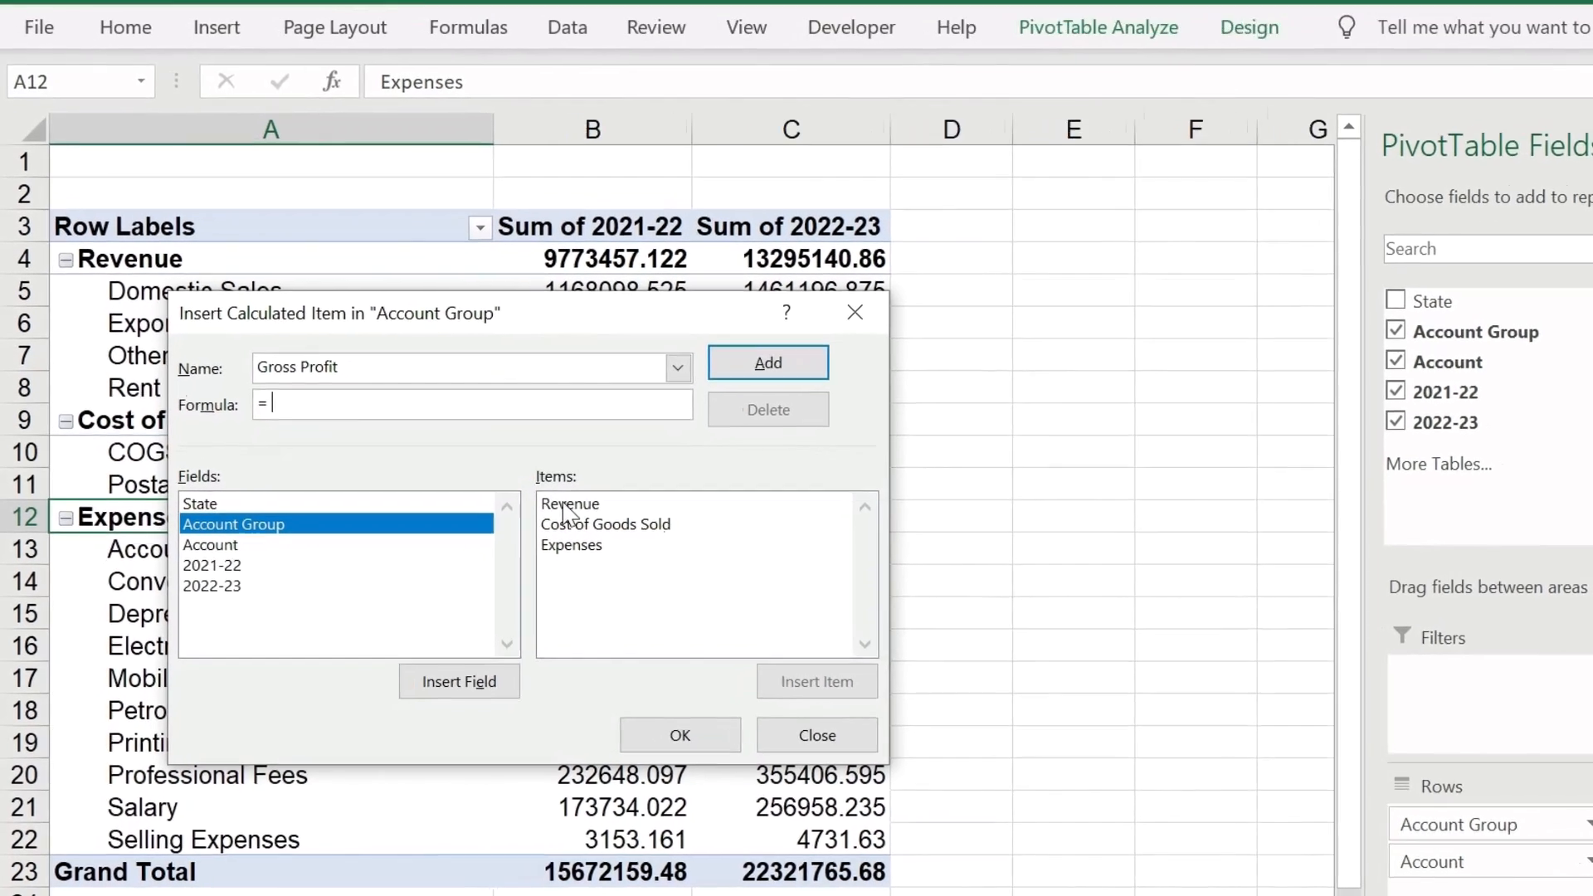
{"action": "double_click", "coordinate": [541, 524]}
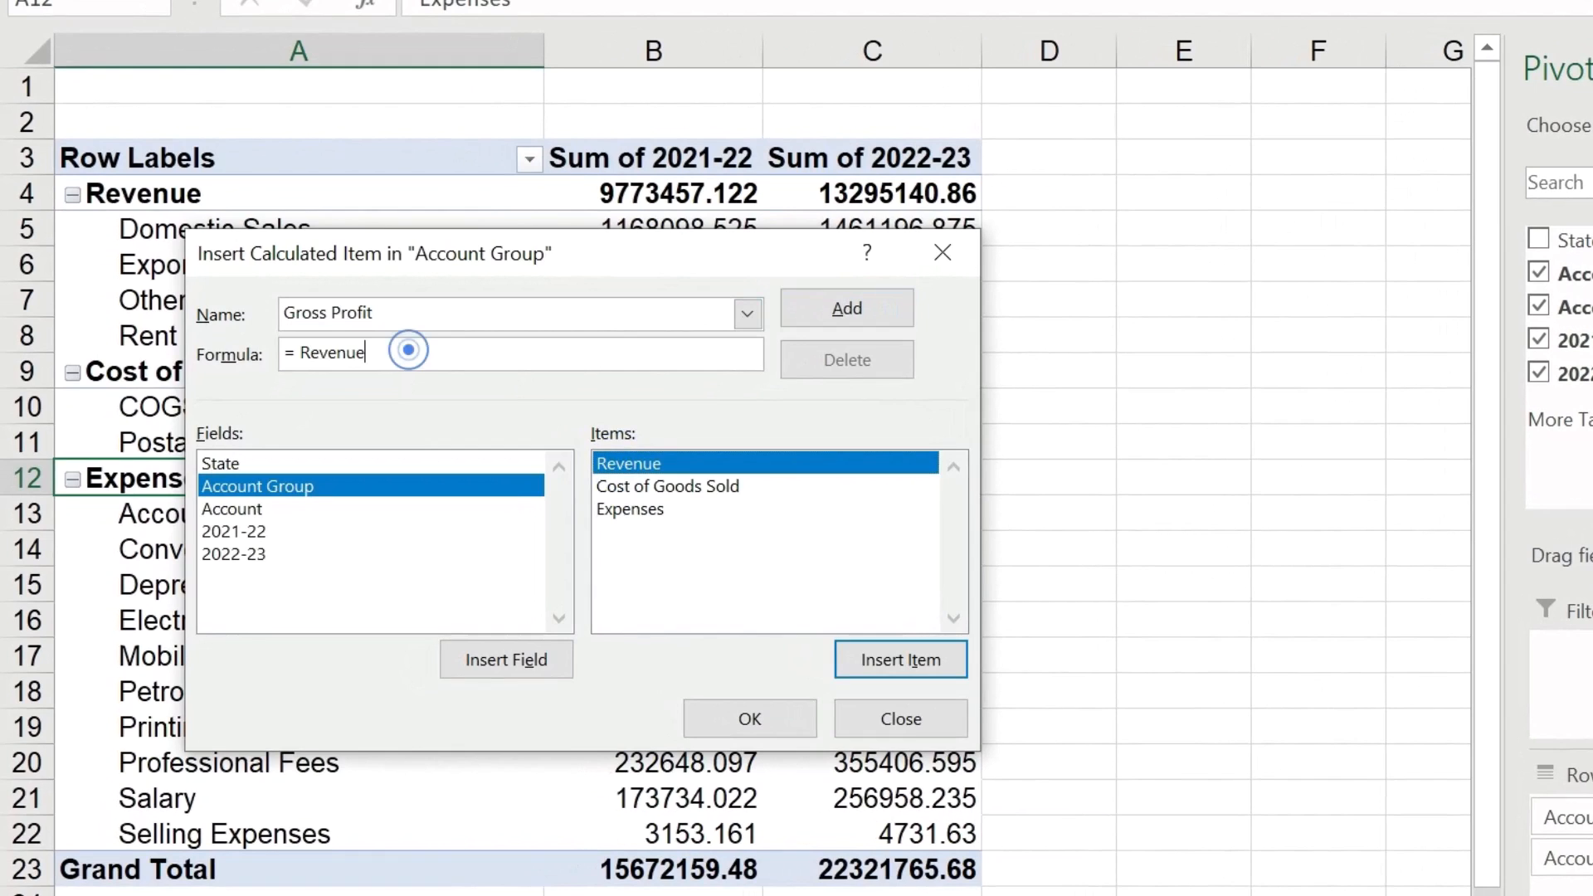
{"action": "left_click", "coordinate": [408, 349]}
{"action": "type", "text": "-"}
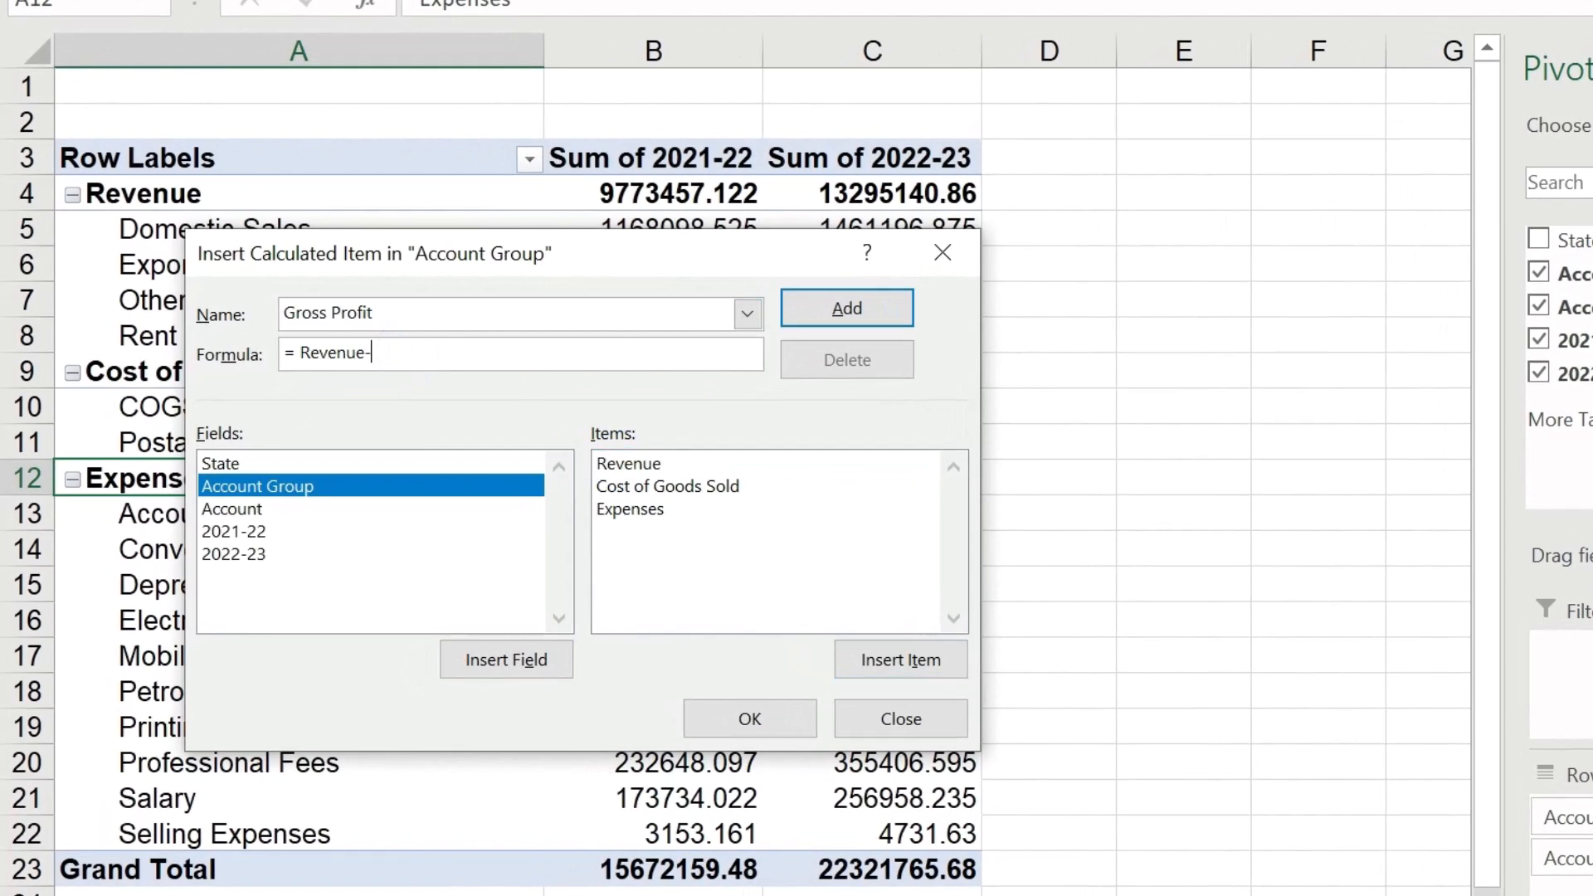
{"action": "double_click", "coordinate": [661, 488]}
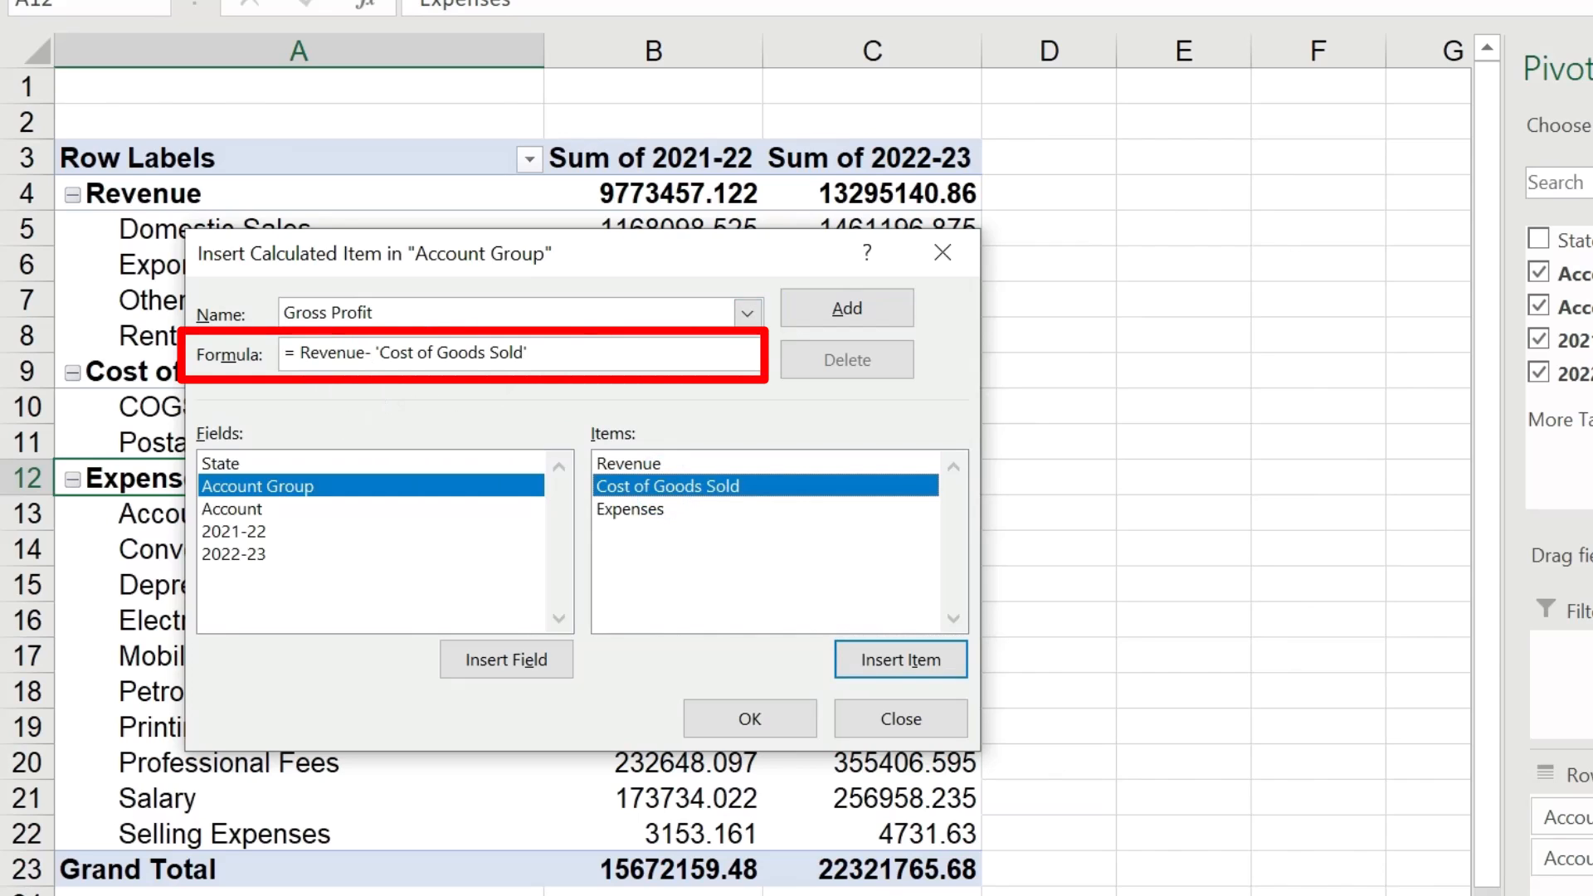
{"action": "left_click", "coordinate": [850, 312]}
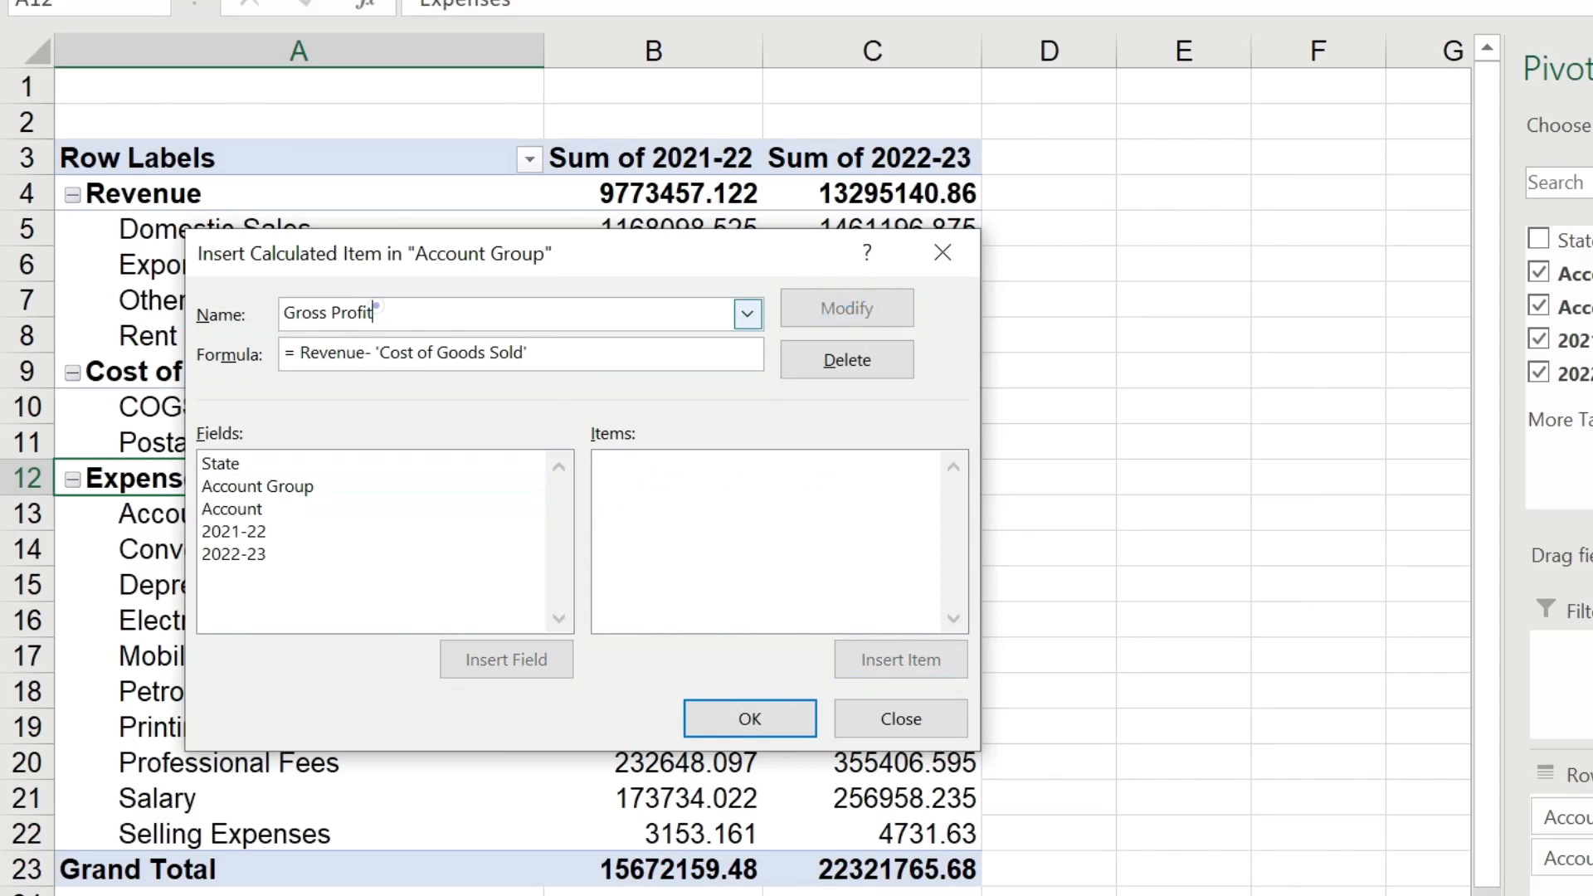
Step: Change the name in the calculated item dialog to Net Profit for a second item
{"action": "left_click", "coordinate": [374, 308]}
{"action": "key", "text": "BackSpace"}
{"action": "key", "text": "BackSpace"}
{"action": "key", "text": "BackSpace"}
{"action": "key", "text": "BackSpace"}
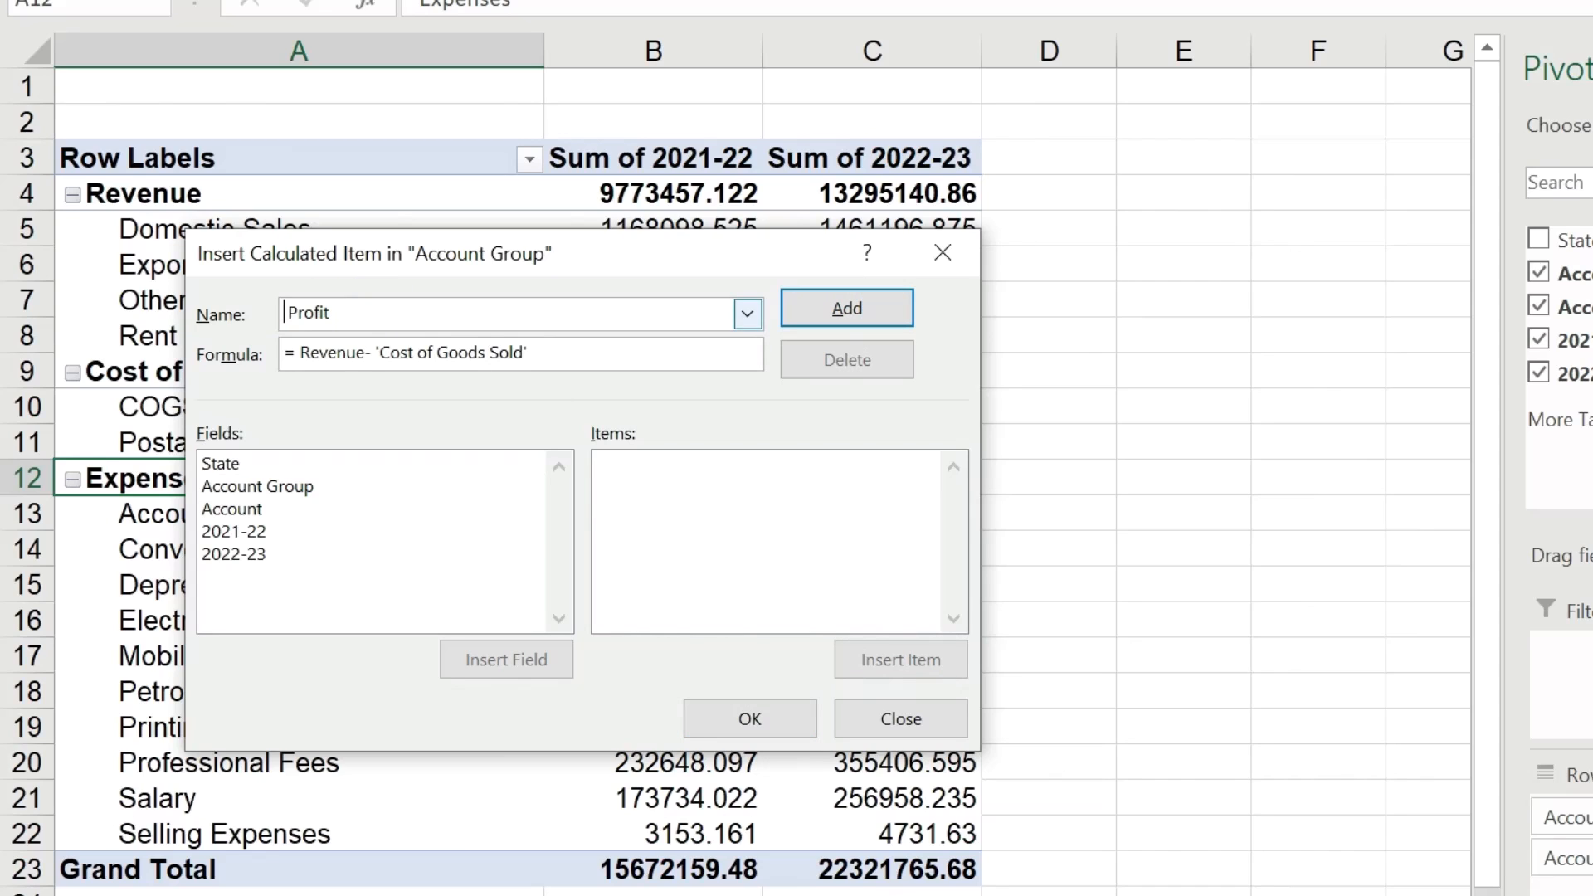
{"action": "type", "text": "Net"}
Step: Clear the Net Profit formula back to the equals sign and list the items of the Account Group field
{"action": "double_click", "coordinate": [558, 357]}
{"action": "key", "text": "BackSpace"}
{"action": "key", "text": "BackSpace"}
{"action": "key", "text": "BackSpace"}
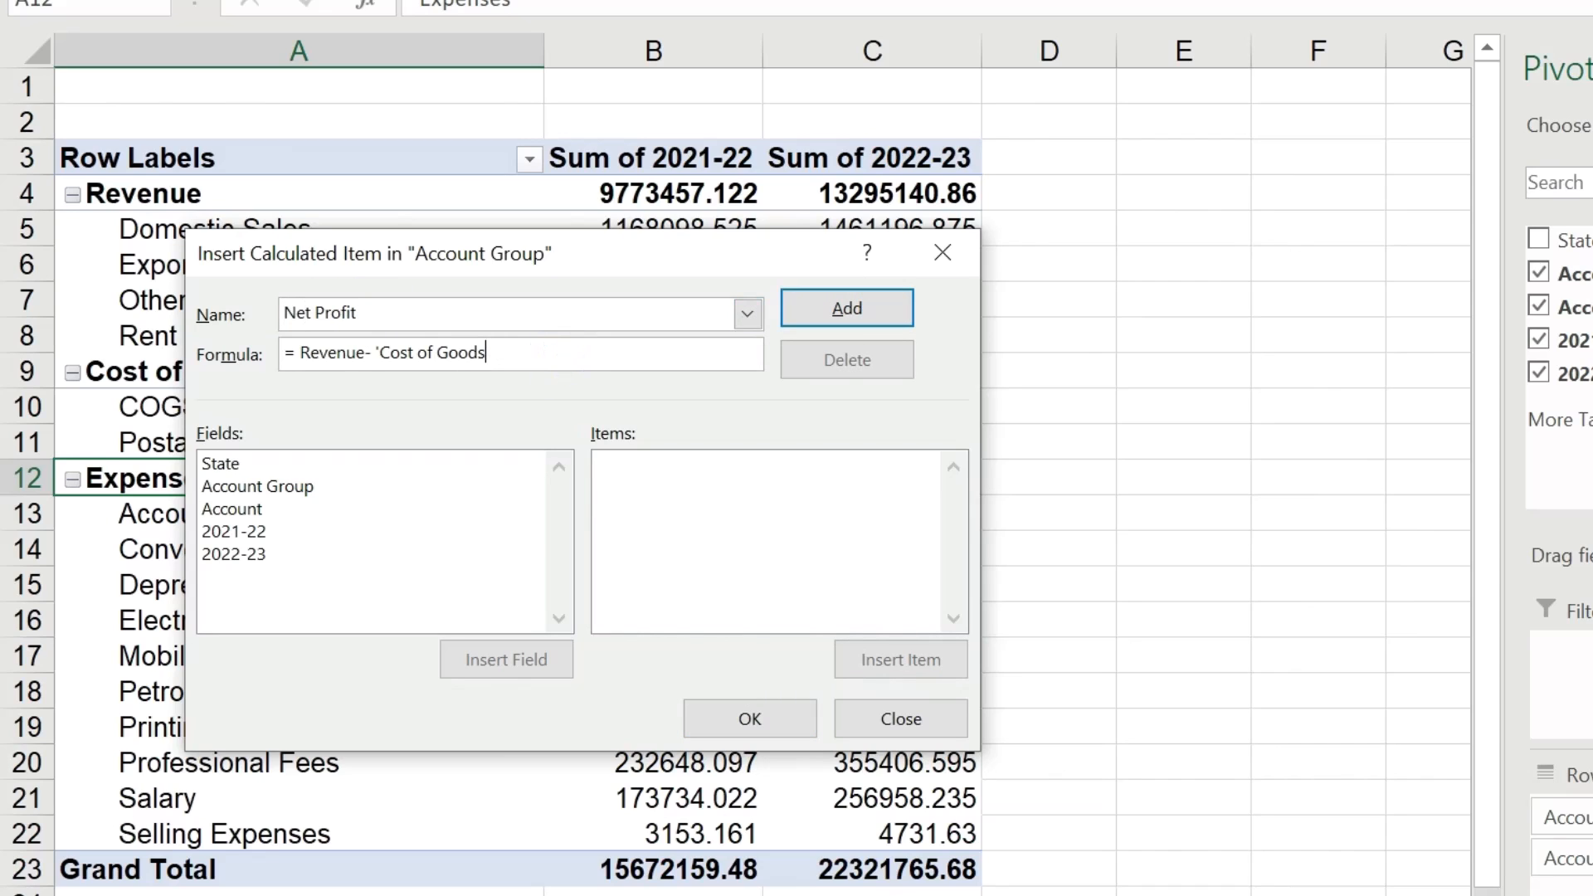
{"action": "left_click", "coordinate": [247, 470]}
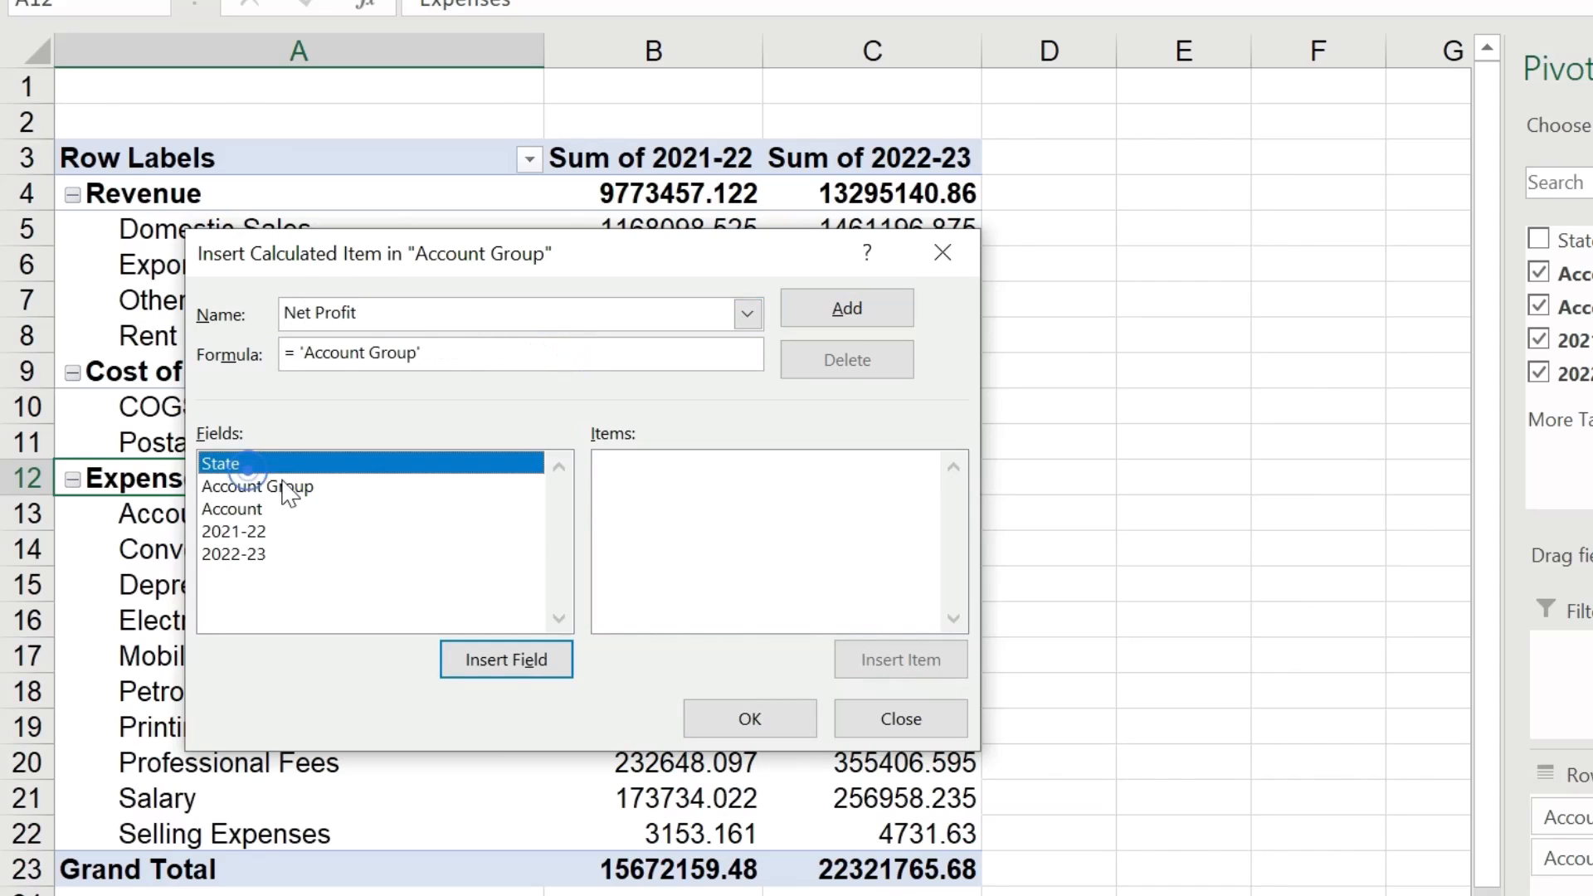
{"action": "left_click", "coordinate": [284, 486]}
{"action": "key", "text": "BackSpace"}
{"action": "key", "text": "BackSpace"}
{"action": "key", "text": "BackSpace"}
{"action": "key", "text": "BackSpace"}
{"action": "key", "text": "BackSpace"}
{"action": "key", "text": "BackSpace"}
{"action": "key", "text": "BackSpace"}
{"action": "key", "text": "BackSpace"}
{"action": "key", "text": "BackSpace"}
{"action": "key", "text": "BackSpace"}
{"action": "key", "text": "BackSpace"}
{"action": "key", "text": "BackSpace"}
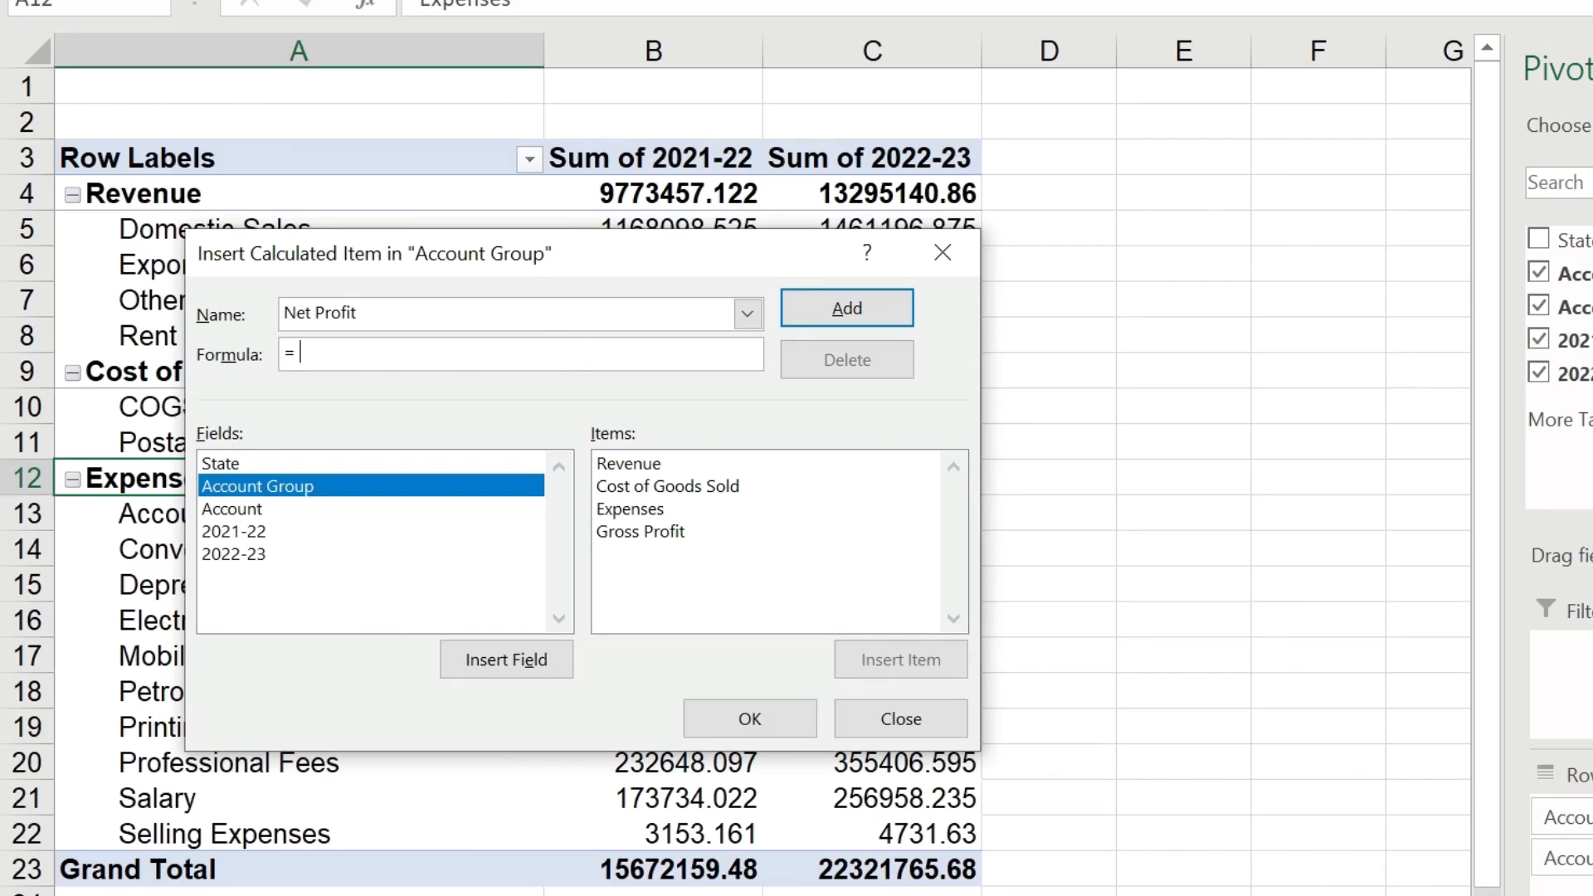
Step: Set the Net Profit formula to = 'Gross Profit' - Expenses and add the calculated item
{"action": "double_click", "coordinate": [641, 532]}
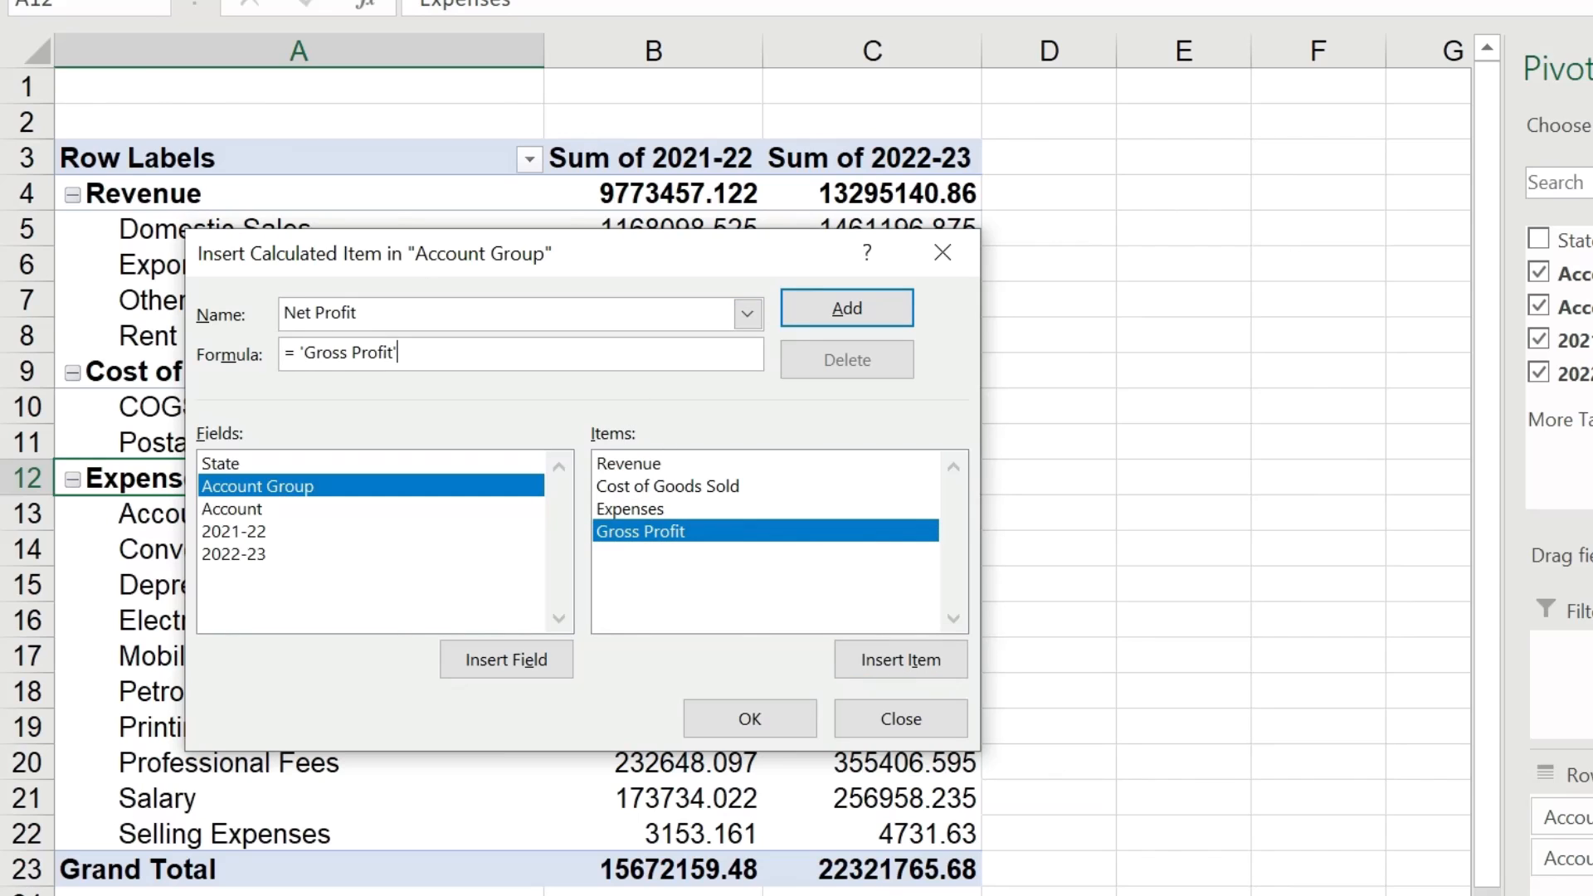
{"action": "type", "text": "-"}
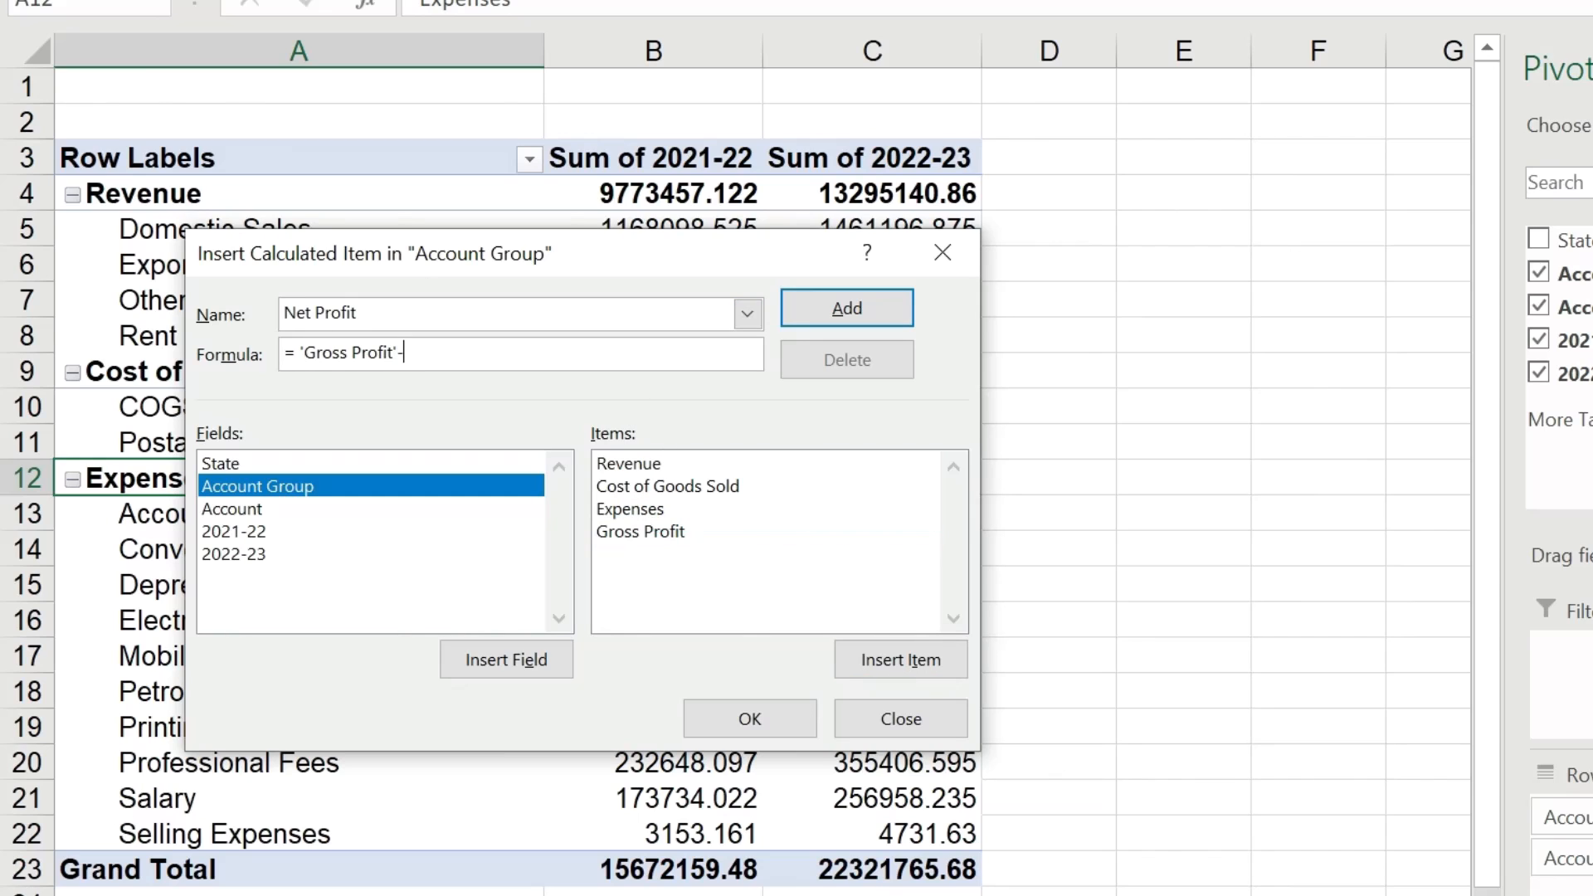
{"action": "left_click", "coordinate": [647, 509]}
{"action": "double_click", "coordinate": [647, 510]}
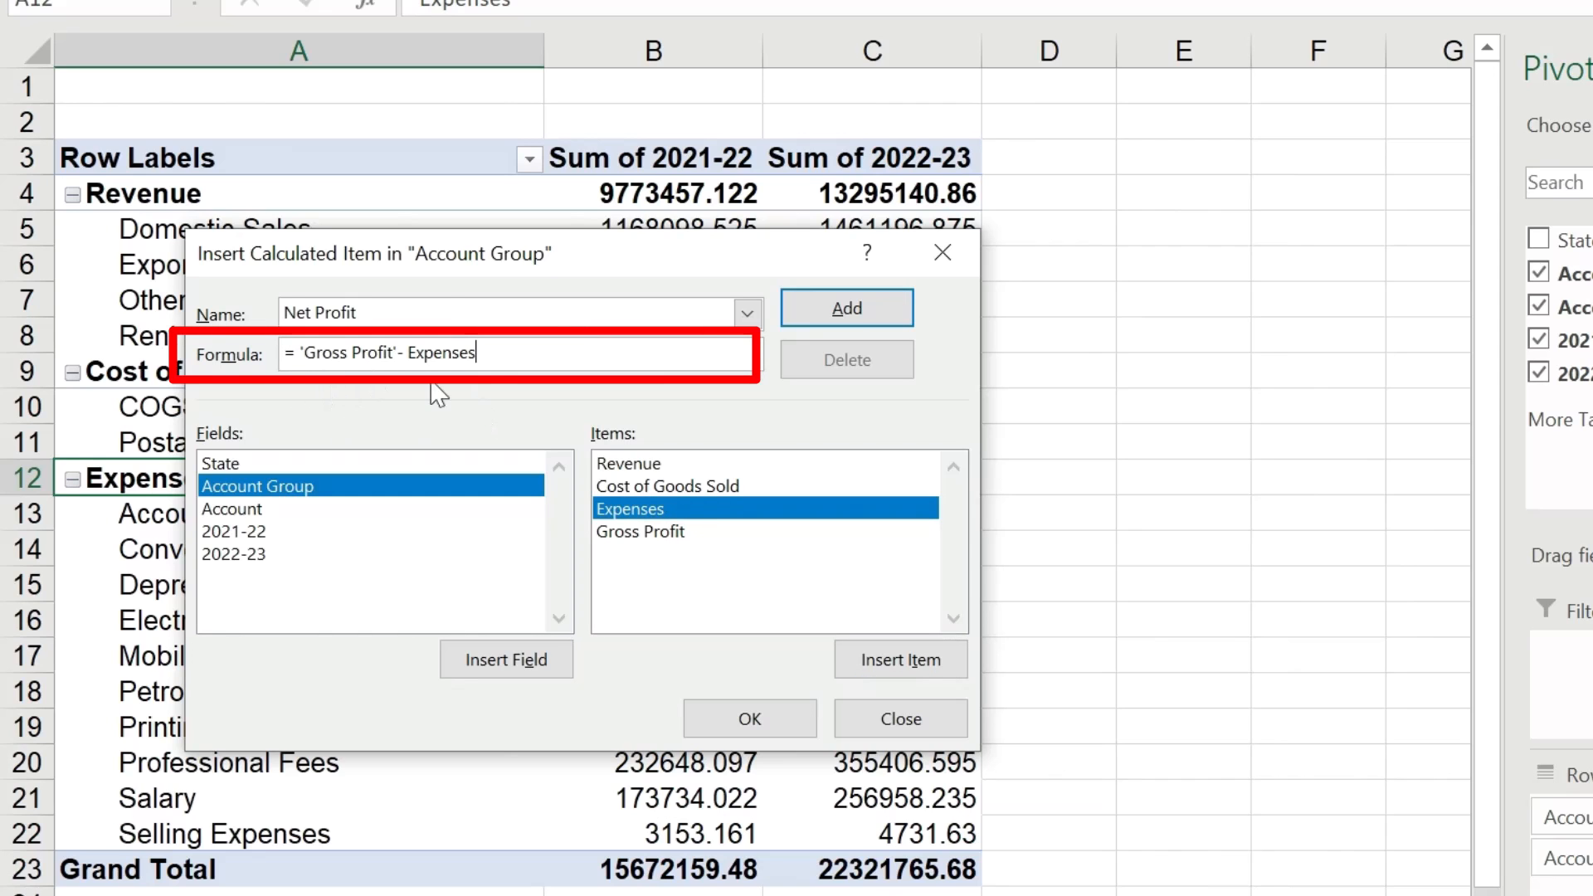
{"action": "left_click", "coordinate": [836, 318]}
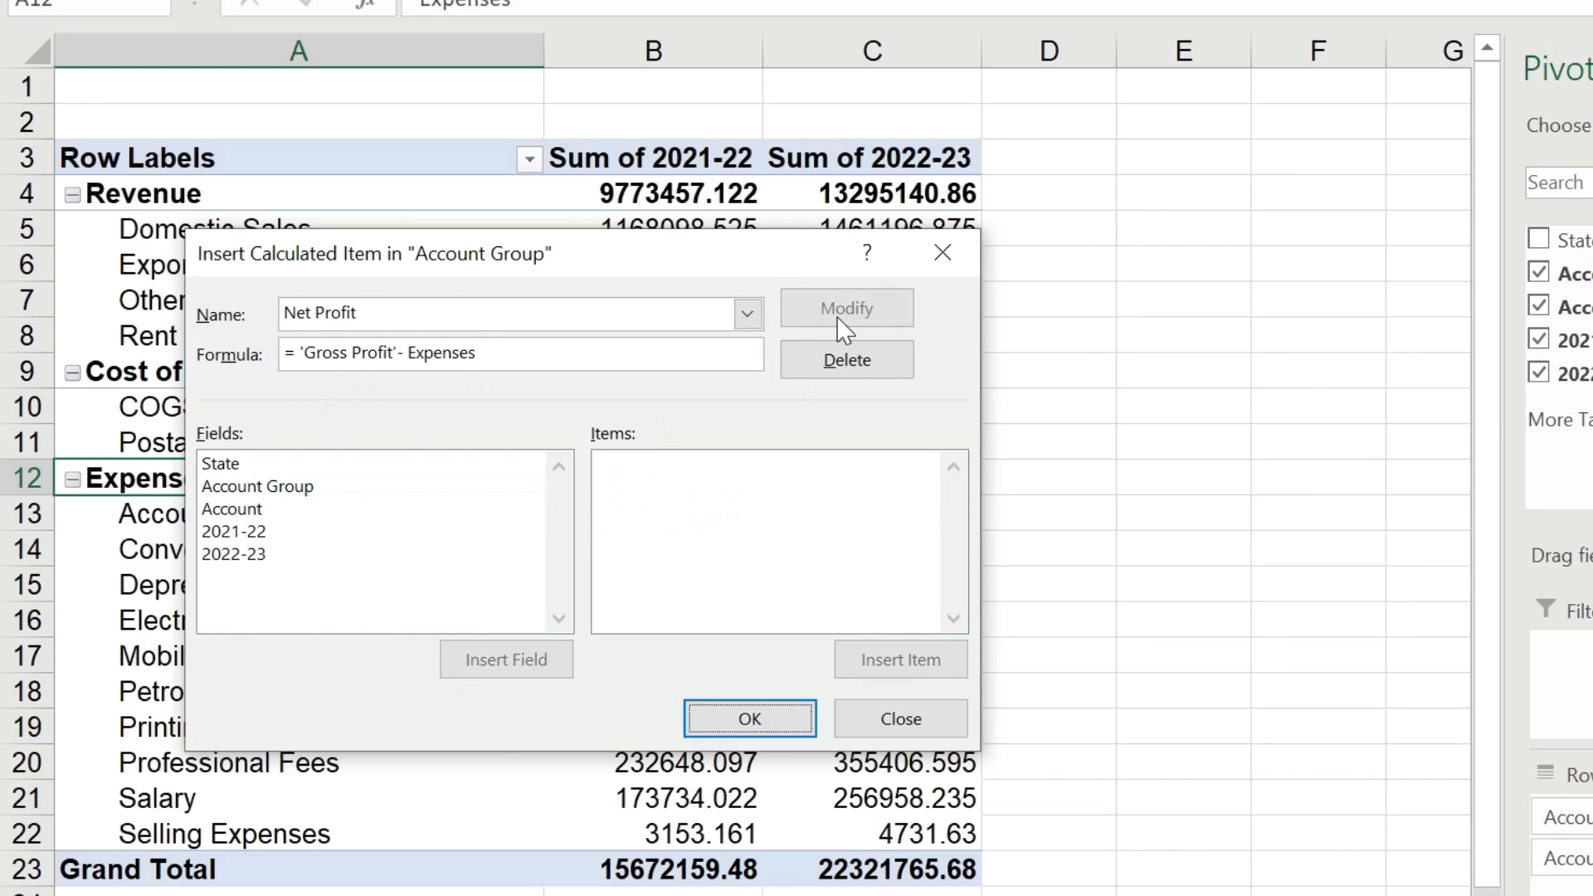
Step: Close the calculated item dialog and review the Gross Profit and Net Profit groups with their accounts in the PivotTable
{"action": "left_click", "coordinate": [751, 717]}
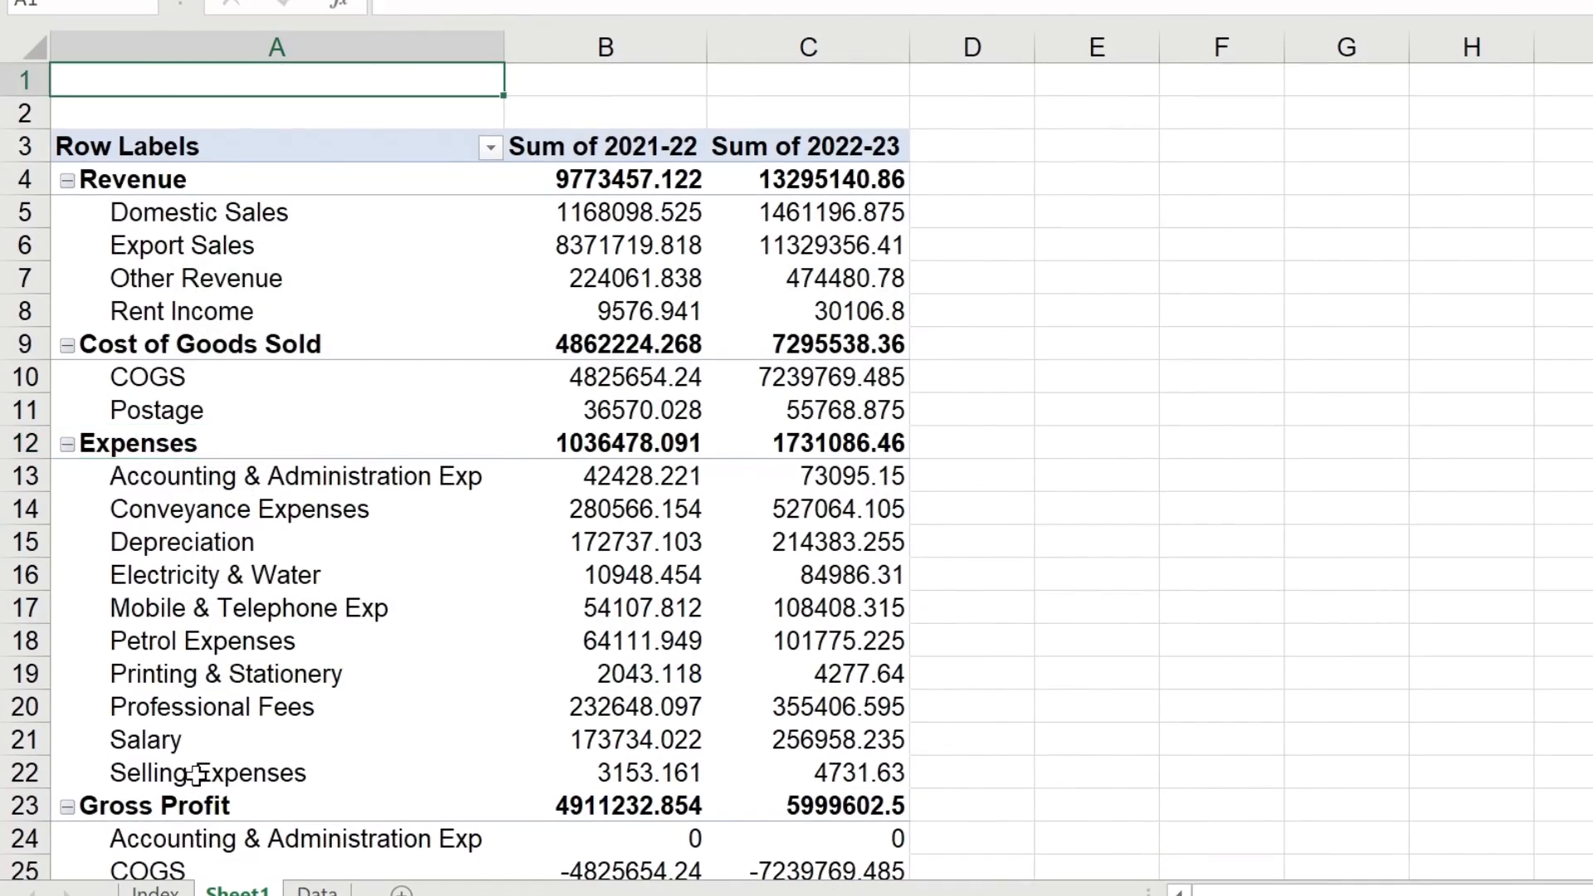
{"action": "left_click", "coordinate": [420, 809]}
{"action": "left_click", "coordinate": [420, 830]}
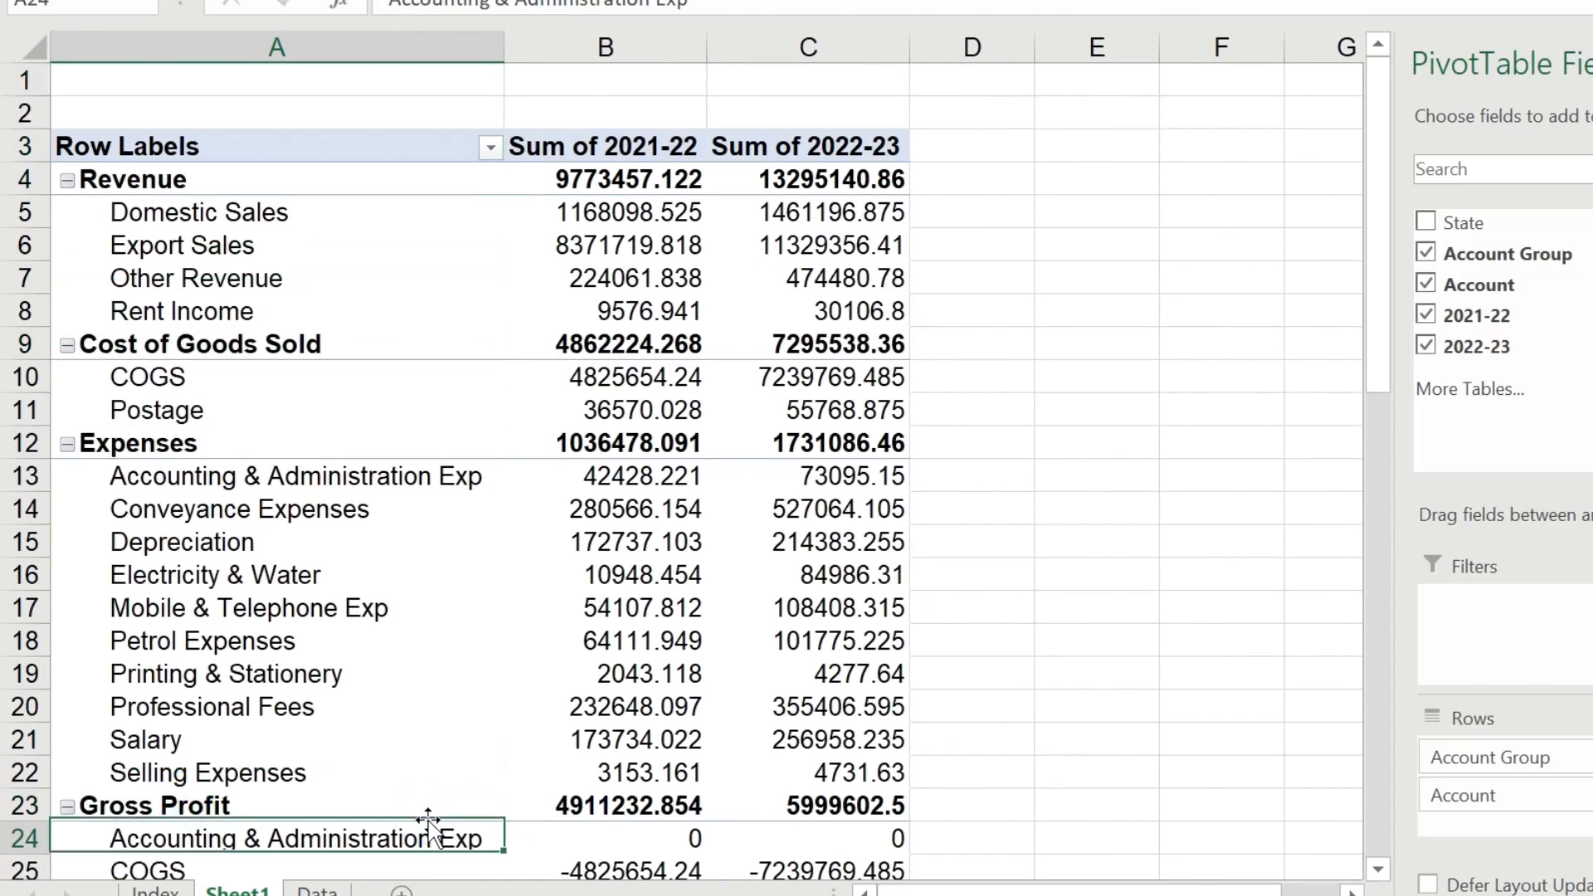
{"action": "key", "text": "Down"}
{"action": "key", "text": "Down"}
{"action": "key", "text": "Down"}
{"action": "key", "text": "Down"}
{"action": "key", "text": "Down"}
{"action": "key", "text": "Down"}
{"action": "key", "text": "Down"}
{"action": "key", "text": "Down"}
{"action": "key", "text": "Down"}
{"action": "key", "text": "Down"}
{"action": "key", "text": "Down"}
{"action": "key", "text": "Down"}
{"action": "key", "text": "Down"}
{"action": "key", "text": "Down"}
{"action": "key", "text": "Down"}
{"action": "key", "text": "Down"}
{"action": "key", "text": "Down"}
{"action": "key", "text": "Down"}
{"action": "key", "text": "Down"}
{"action": "key", "text": "Down"}
{"action": "key", "text": "Down"}
{"action": "key", "text": "Down"}
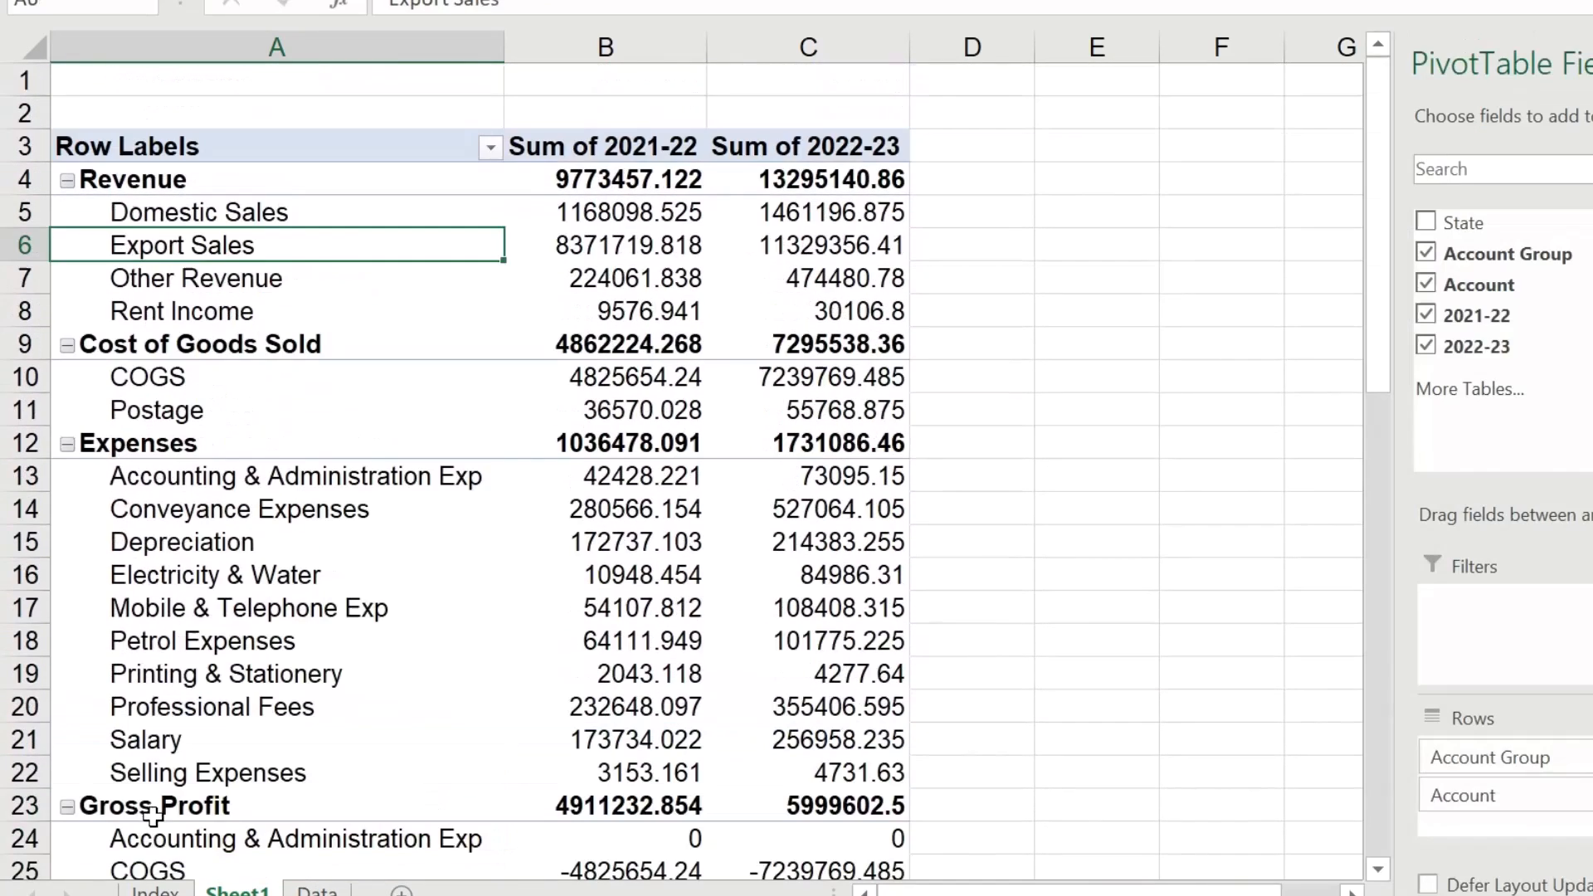
Step: Move the Gross Profit group above Expenses by entering Gross Profit over the Expenses row label in A12
{"action": "left_click", "coordinate": [152, 809]}
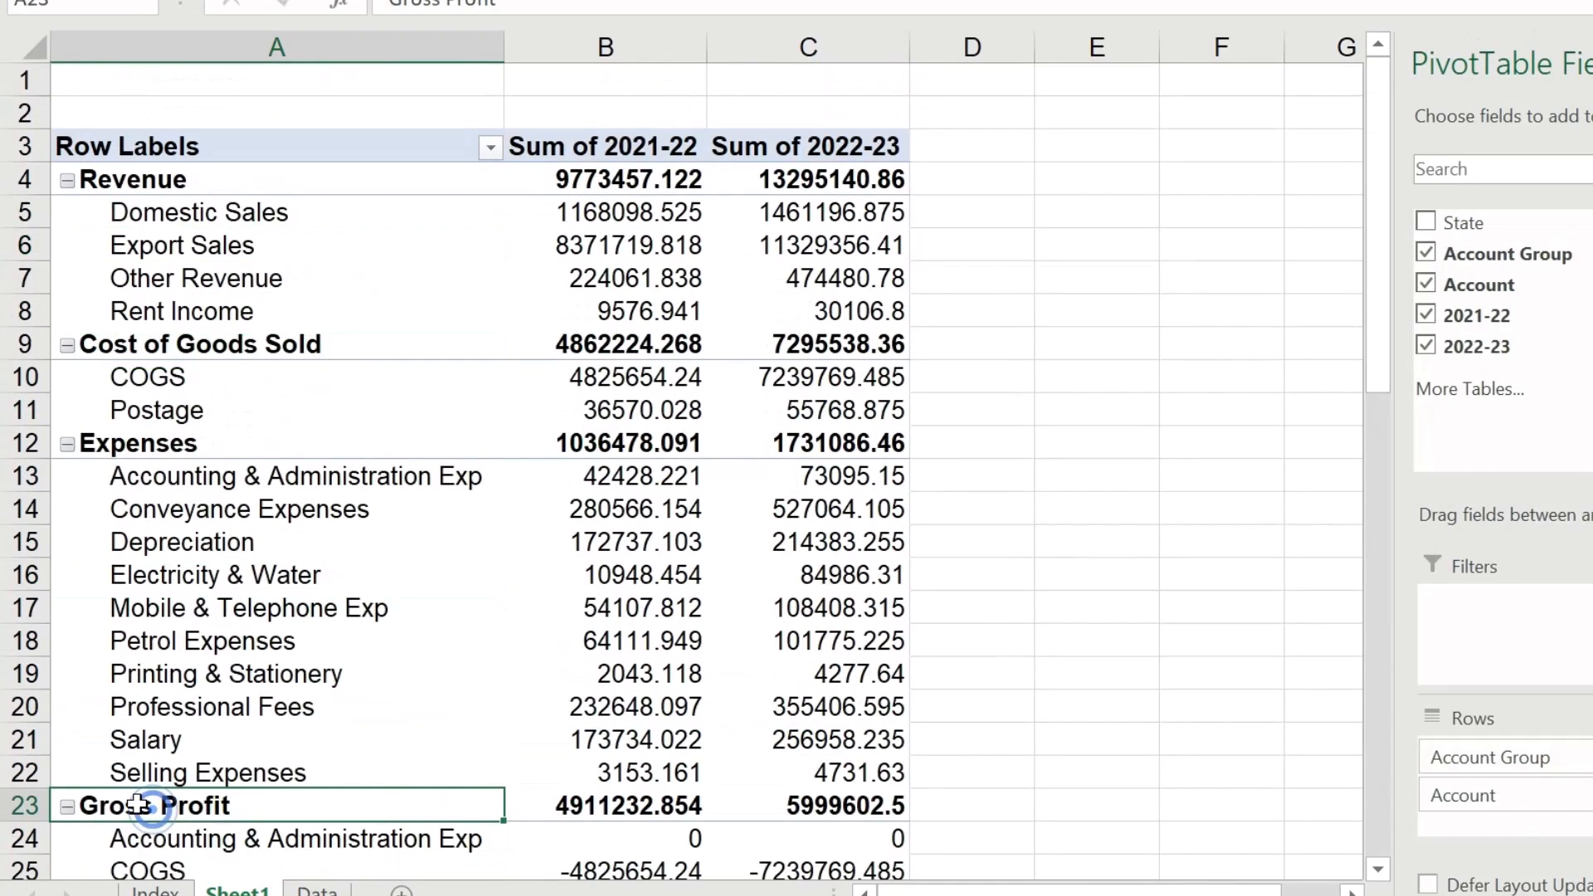
{"action": "left_click", "coordinate": [166, 443]}
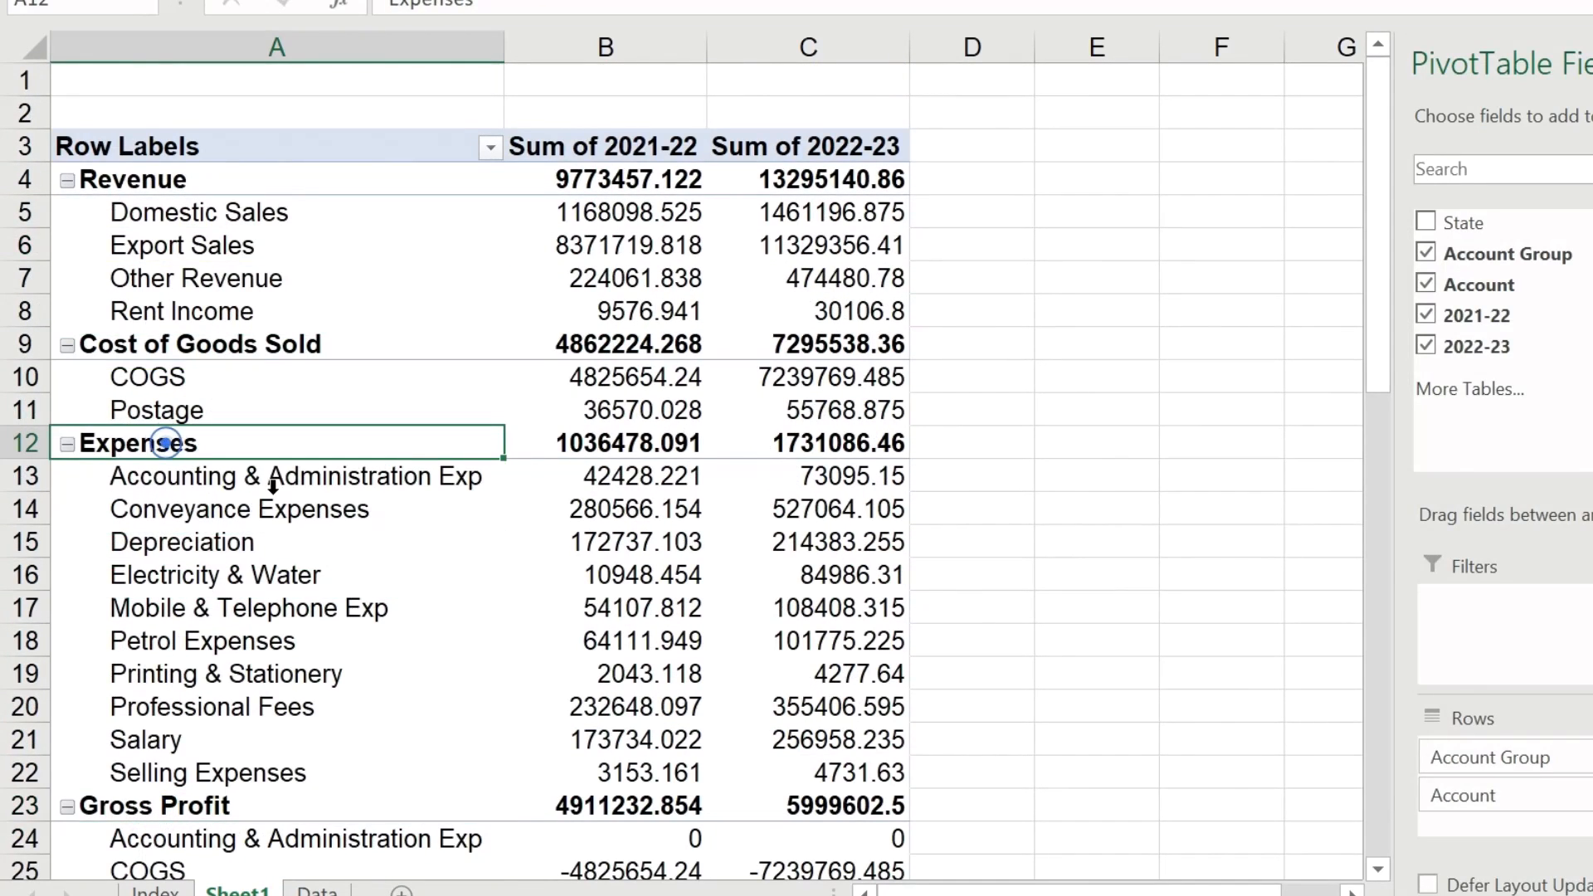
{"action": "type", "text": "gro"}
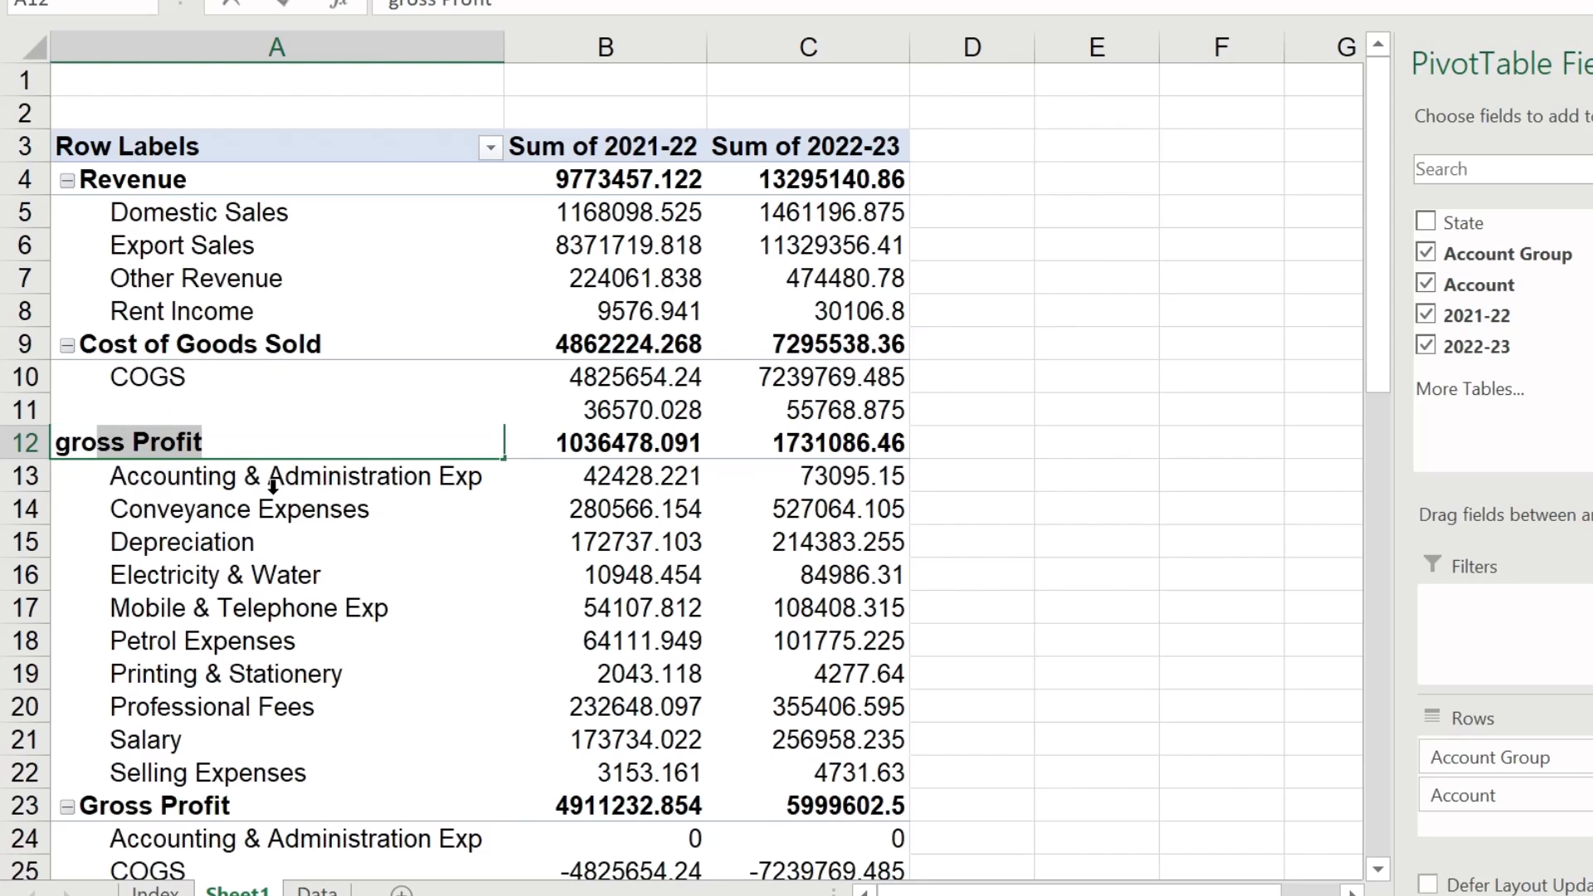
{"action": "key", "text": "Return"}
Step: Collapse the Gross Profit group to hide its individual accounts
{"action": "left_click", "coordinate": [249, 647]}
{"action": "left_click", "coordinate": [187, 480]}
{"action": "left_click", "coordinate": [184, 491]}
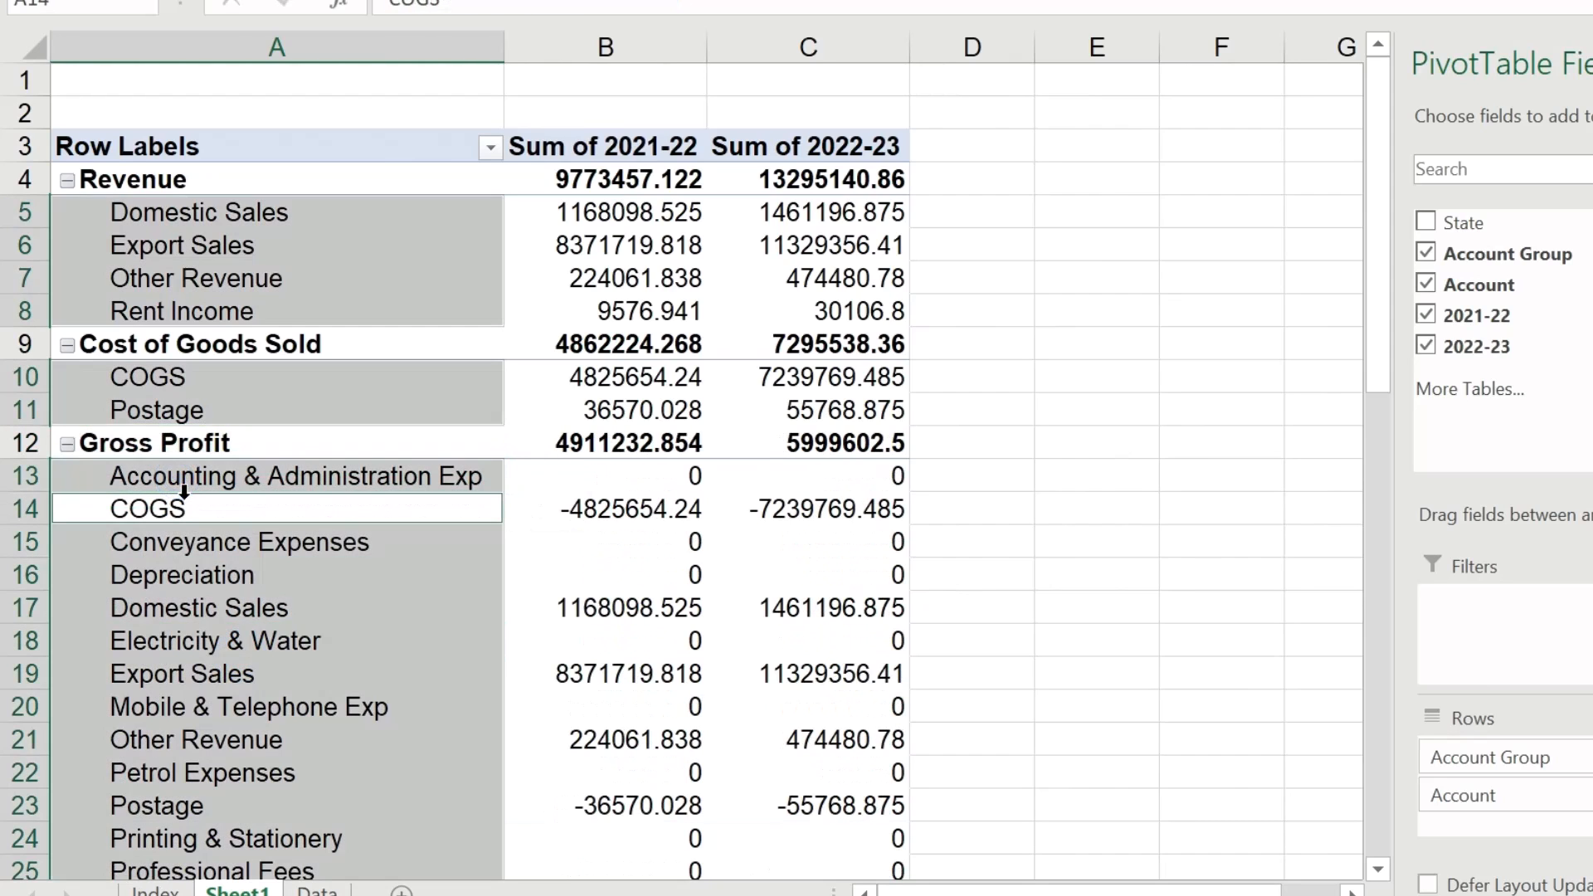
{"action": "left_click", "coordinate": [178, 548]}
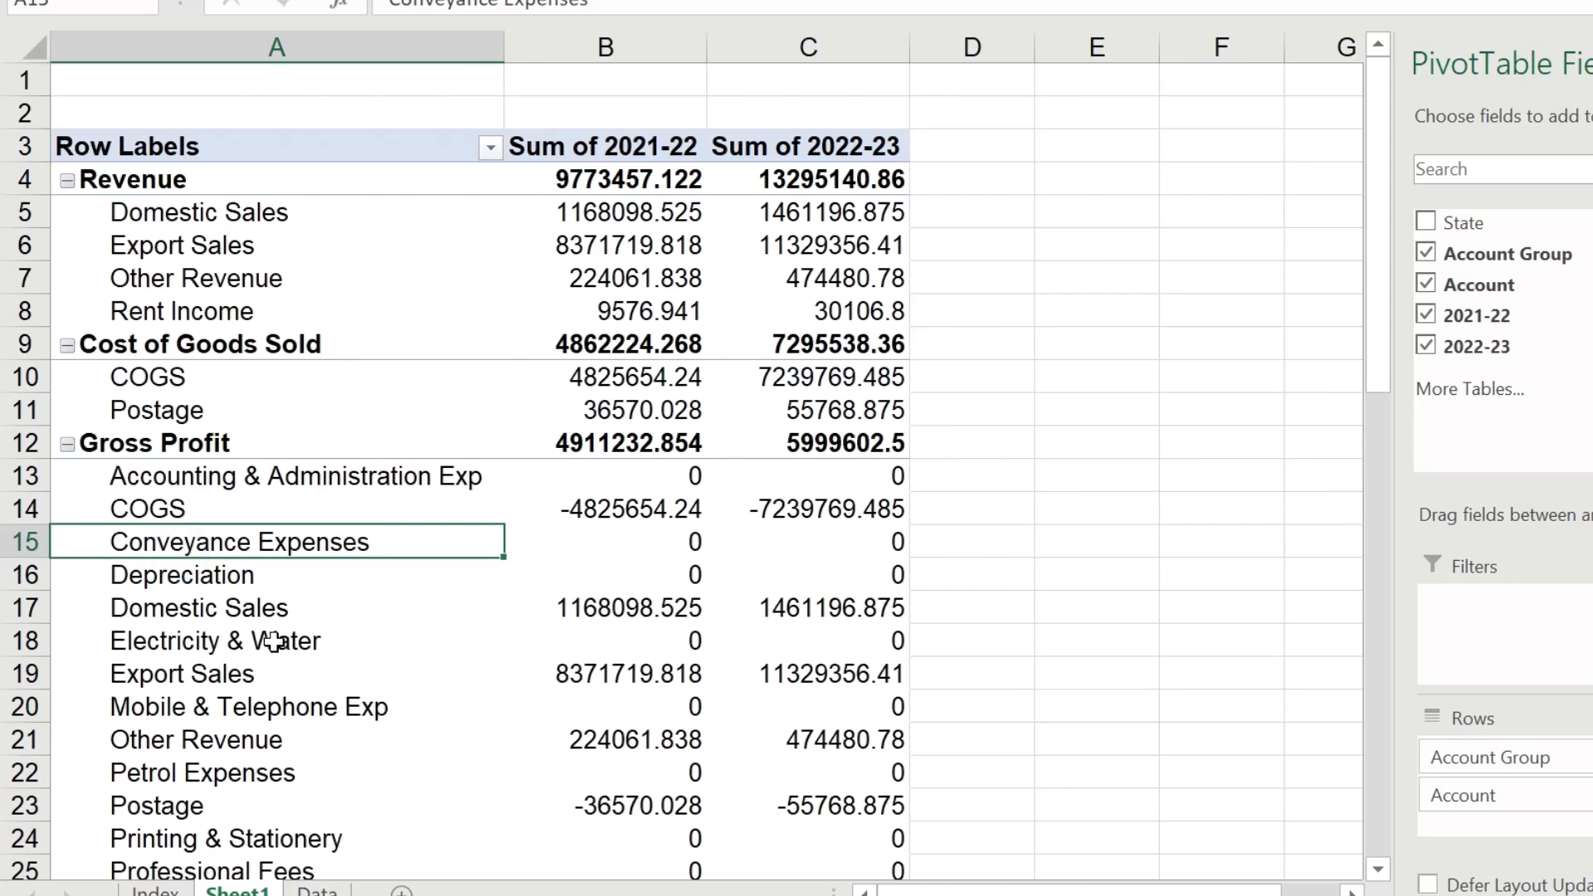
{"action": "left_click", "coordinate": [67, 448]}
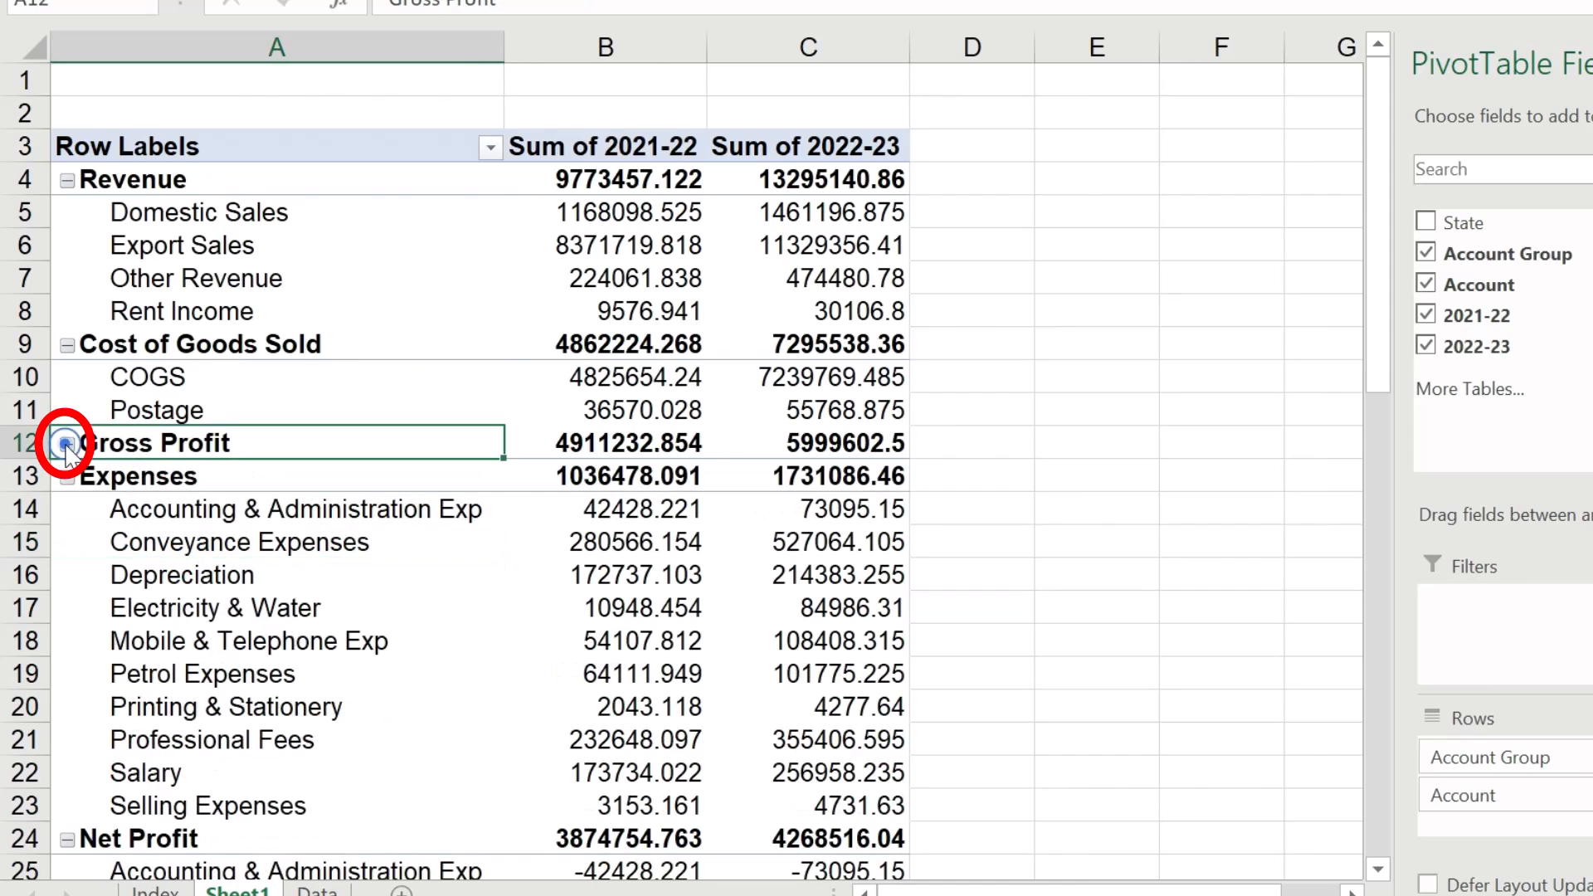
Step: Check the 2021-22 Revenue, Cost of Goods Sold and Gross Profit amounts, and collapse the Net Profit group
{"action": "left_click", "coordinate": [598, 183]}
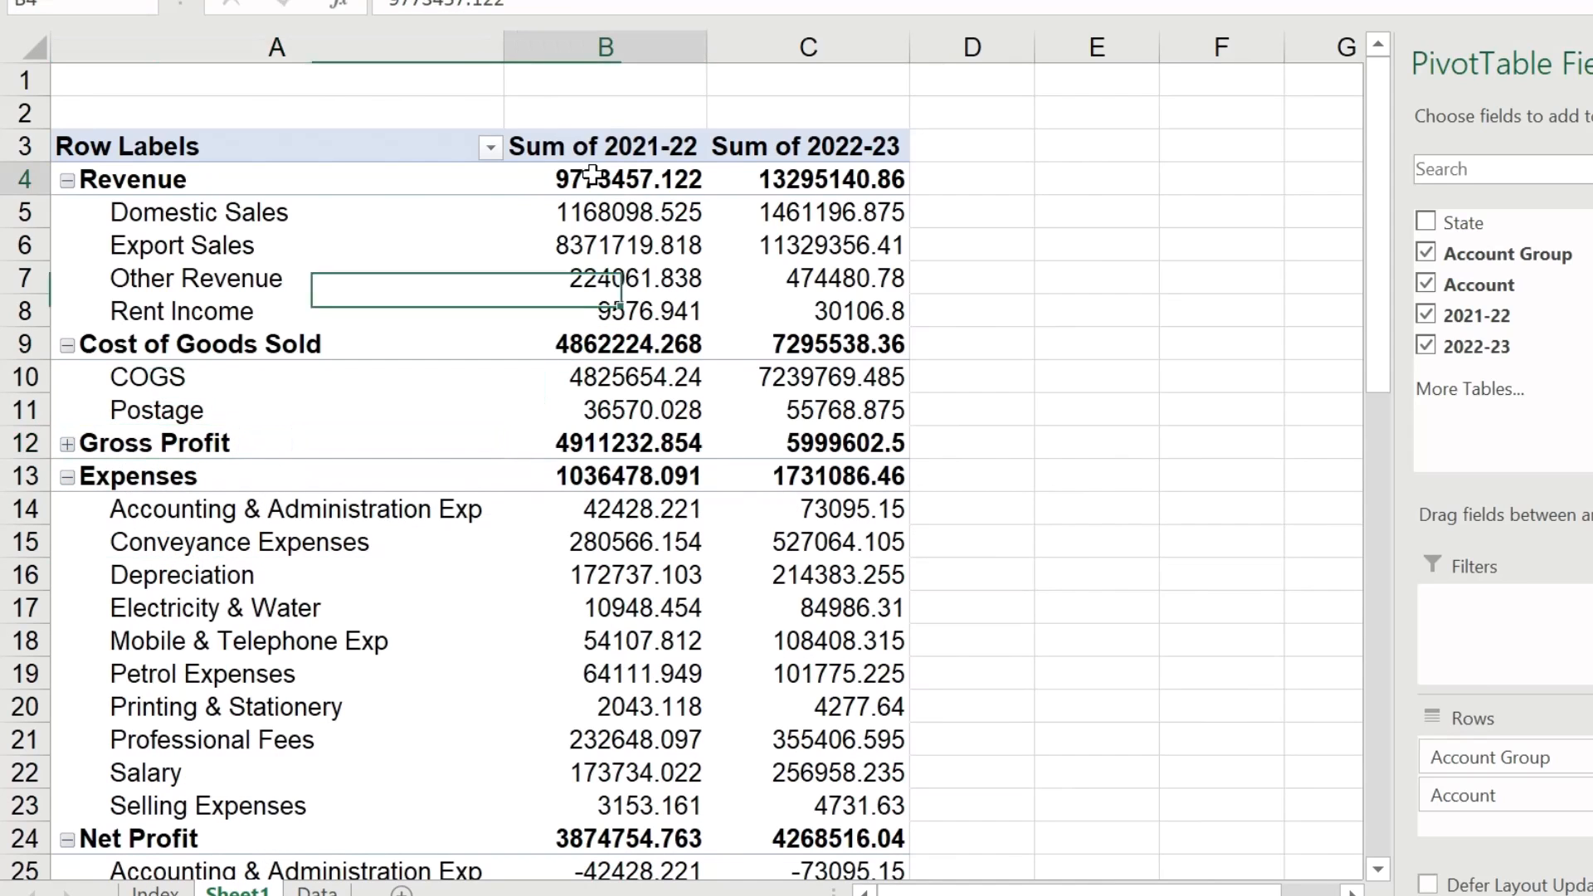
{"action": "left_click", "coordinate": [591, 340]}
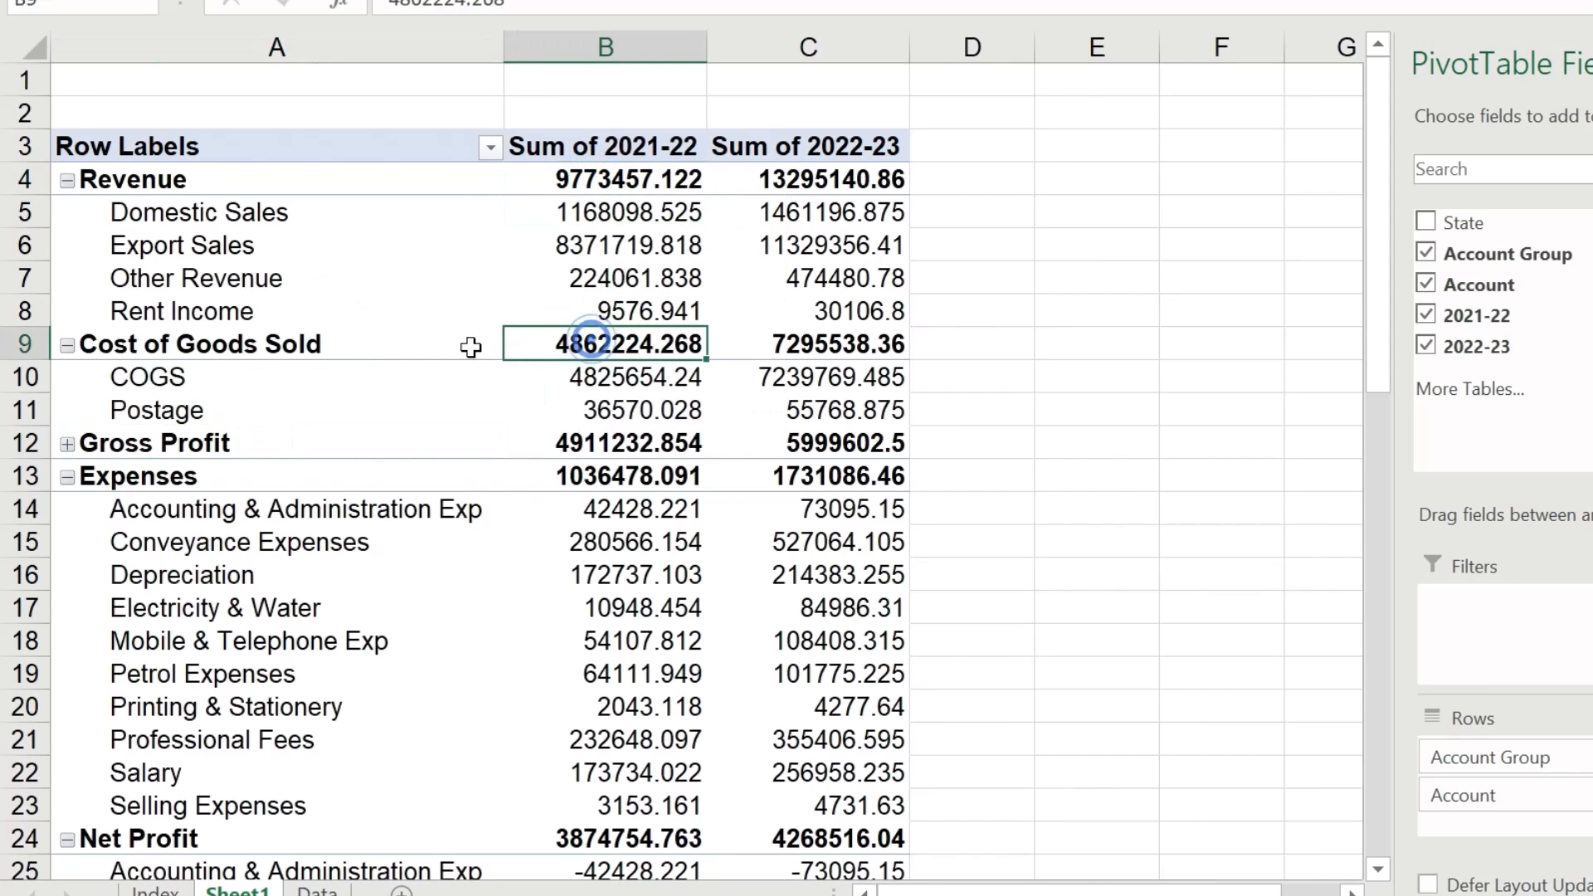
{"action": "left_click", "coordinate": [627, 445]}
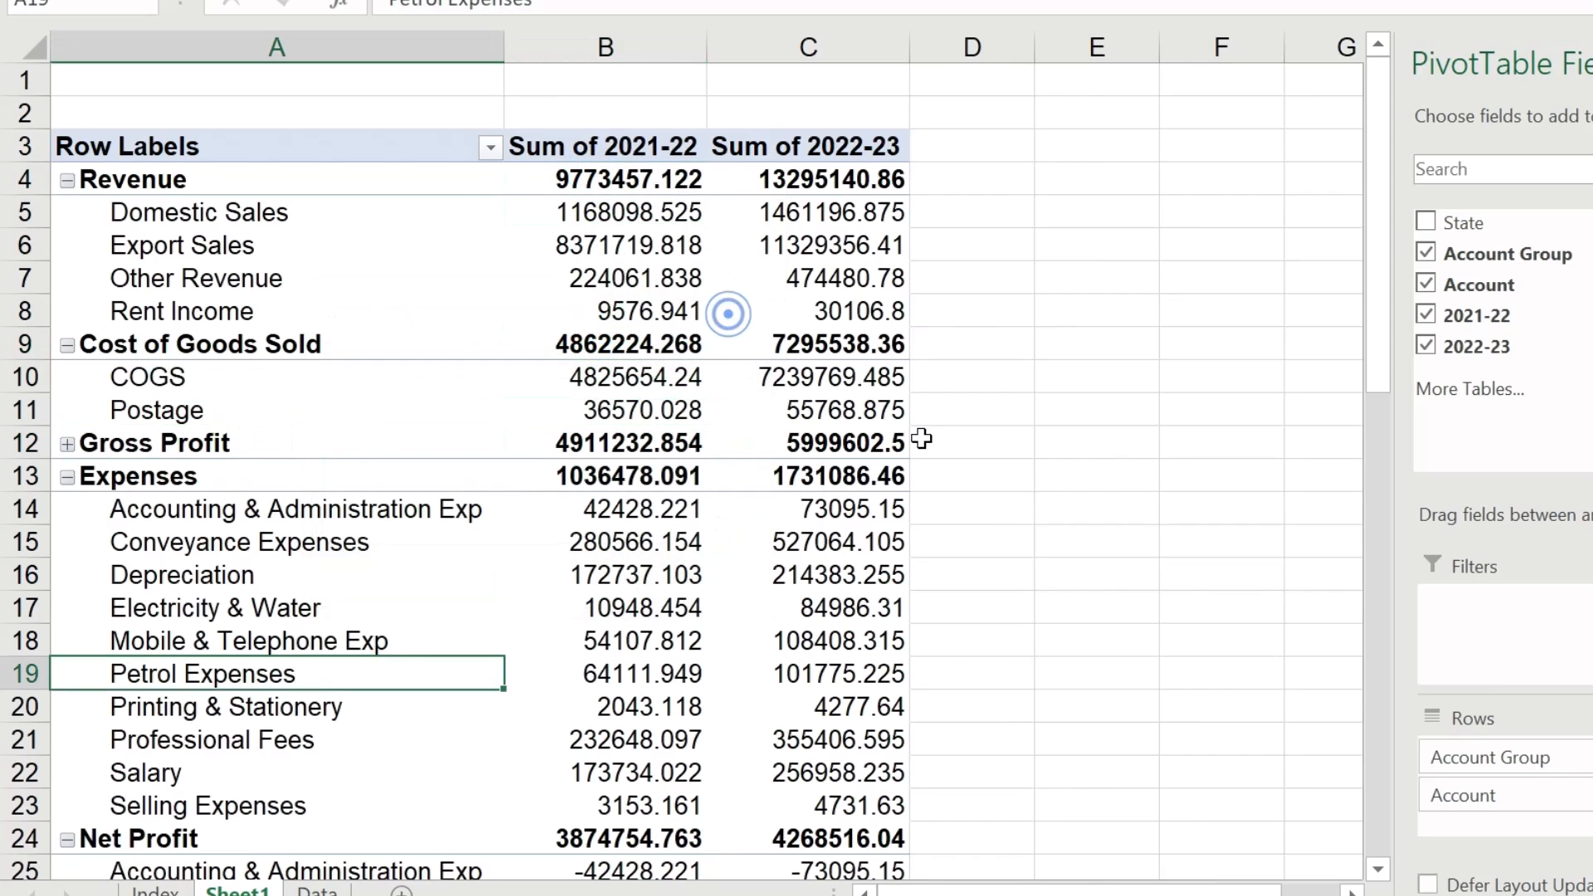
{"action": "key", "text": "Down"}
{"action": "key", "text": "Down"}
{"action": "key", "text": "Down"}
{"action": "key", "text": "Down"}
{"action": "key", "text": "Down"}
{"action": "key", "text": "Down"}
{"action": "key", "text": "Down"}
{"action": "key", "text": "Down"}
{"action": "key", "text": "Down"}
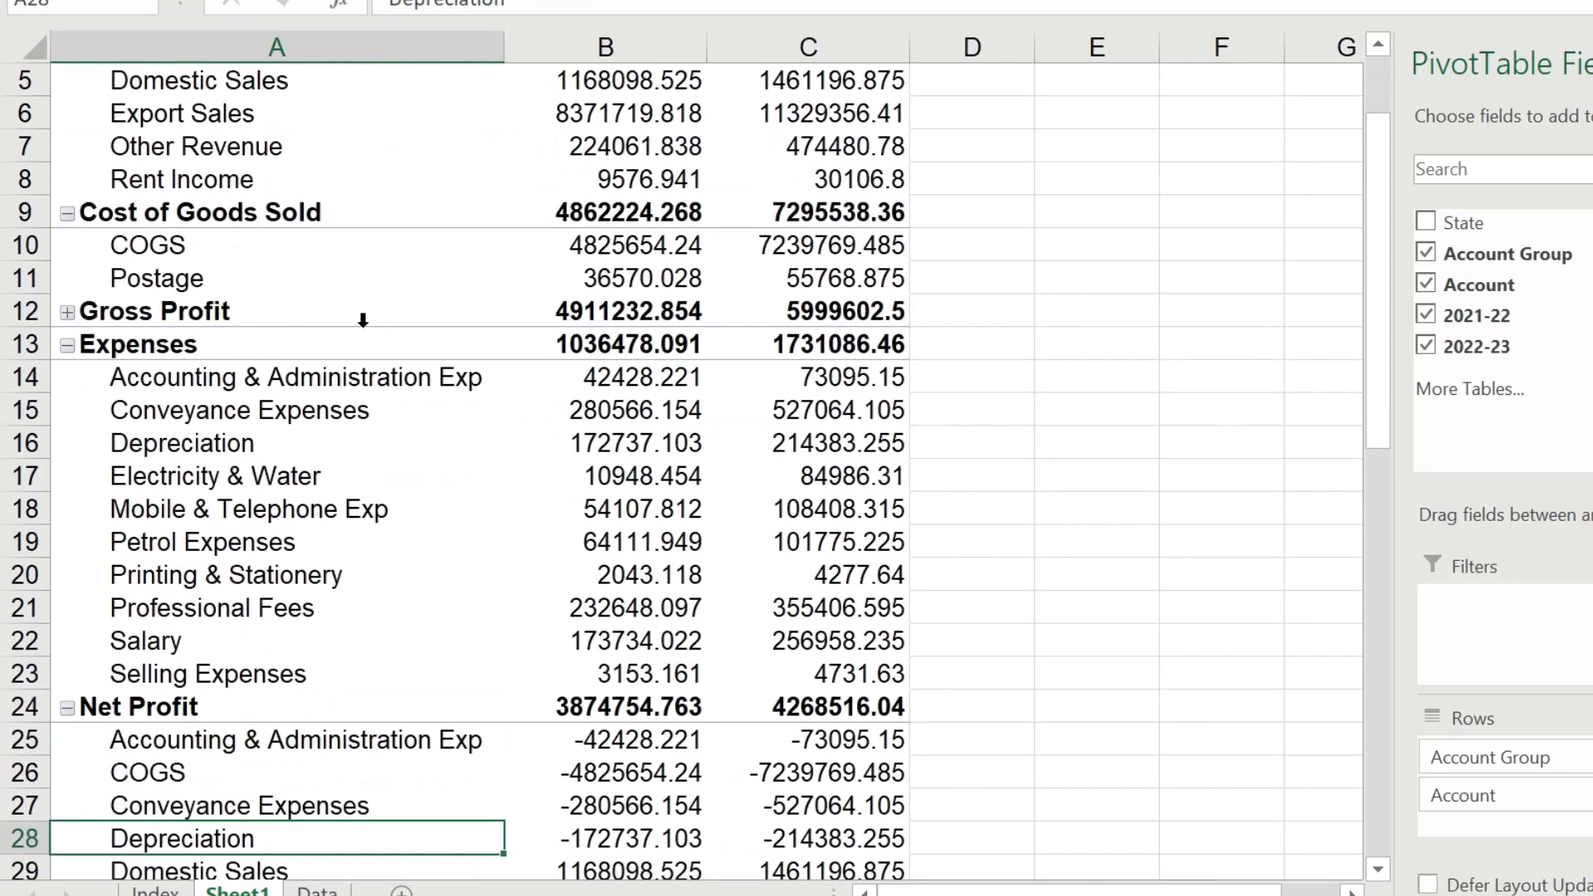
{"action": "left_click", "coordinate": [67, 707]}
{"action": "scroll", "coordinate": [871, 215], "scroll_direction": "up", "scroll_amount": 2}
{"action": "left_click", "coordinate": [768, 208]}
{"action": "left_click", "coordinate": [940, 149]}
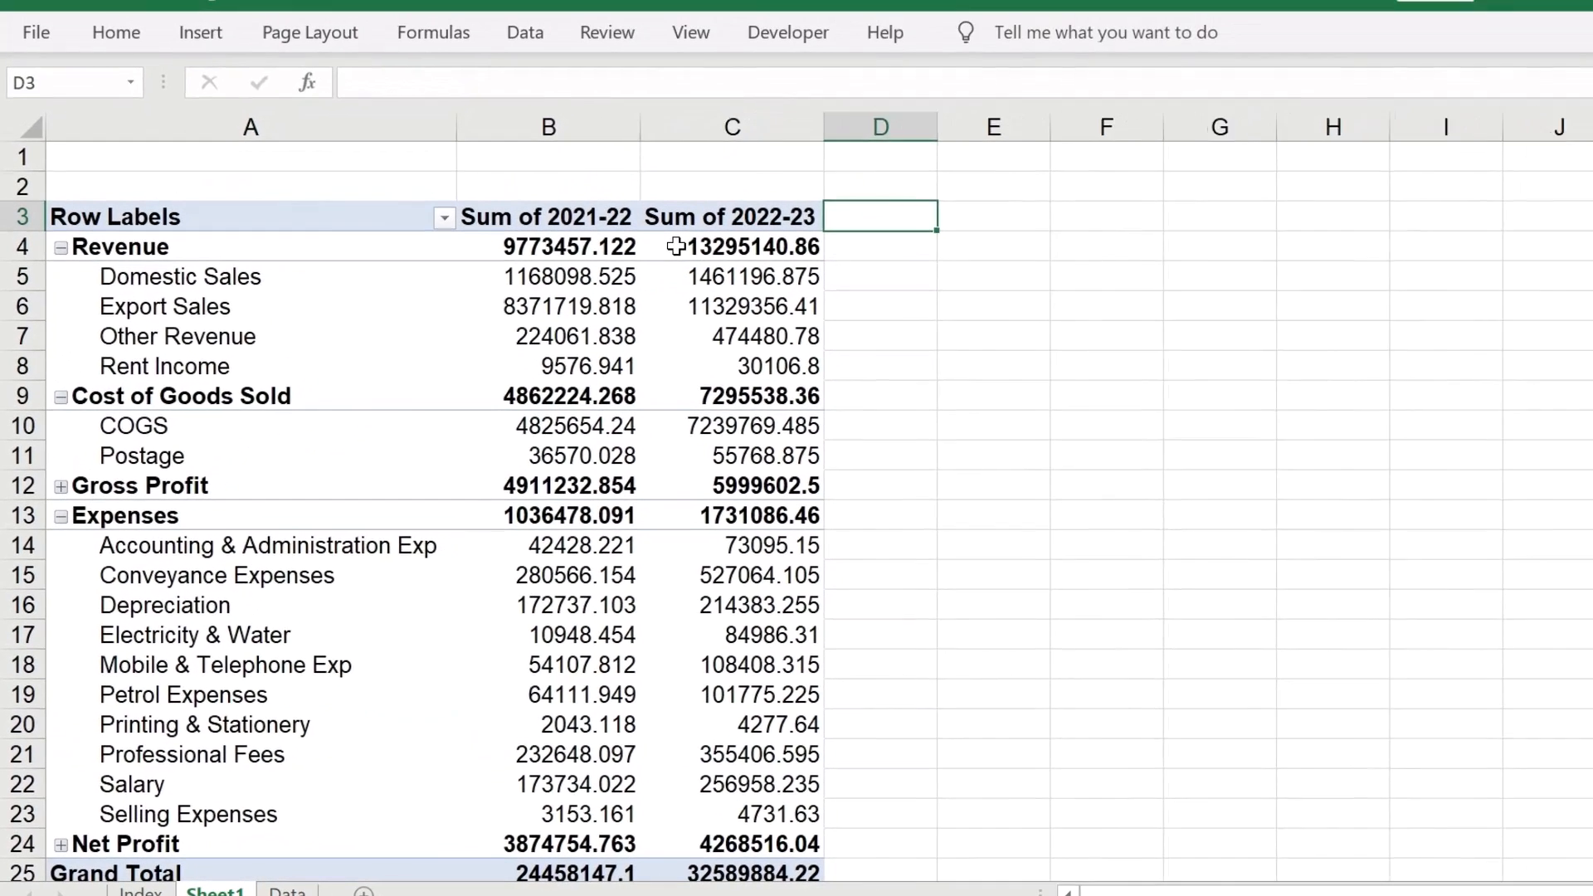
Step: Add a calculated field named Absolute Change with the formula = '2022-23' - '2021-22'
{"action": "left_click", "coordinate": [805, 171]}
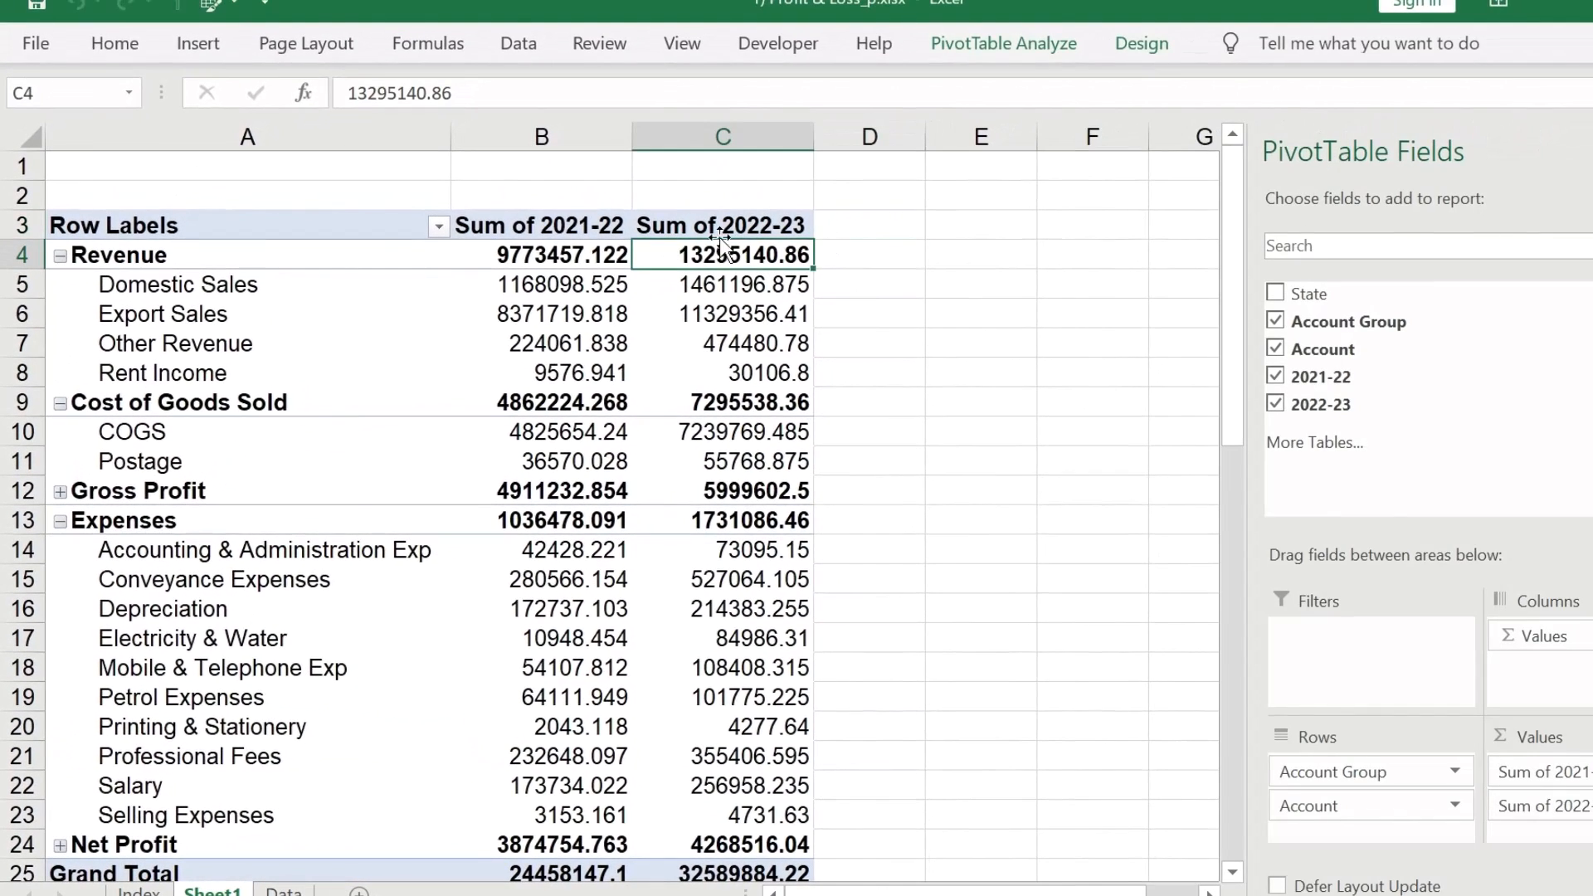
{"action": "left_click", "coordinate": [1019, 55]}
{"action": "left_click", "coordinate": [1062, 83]}
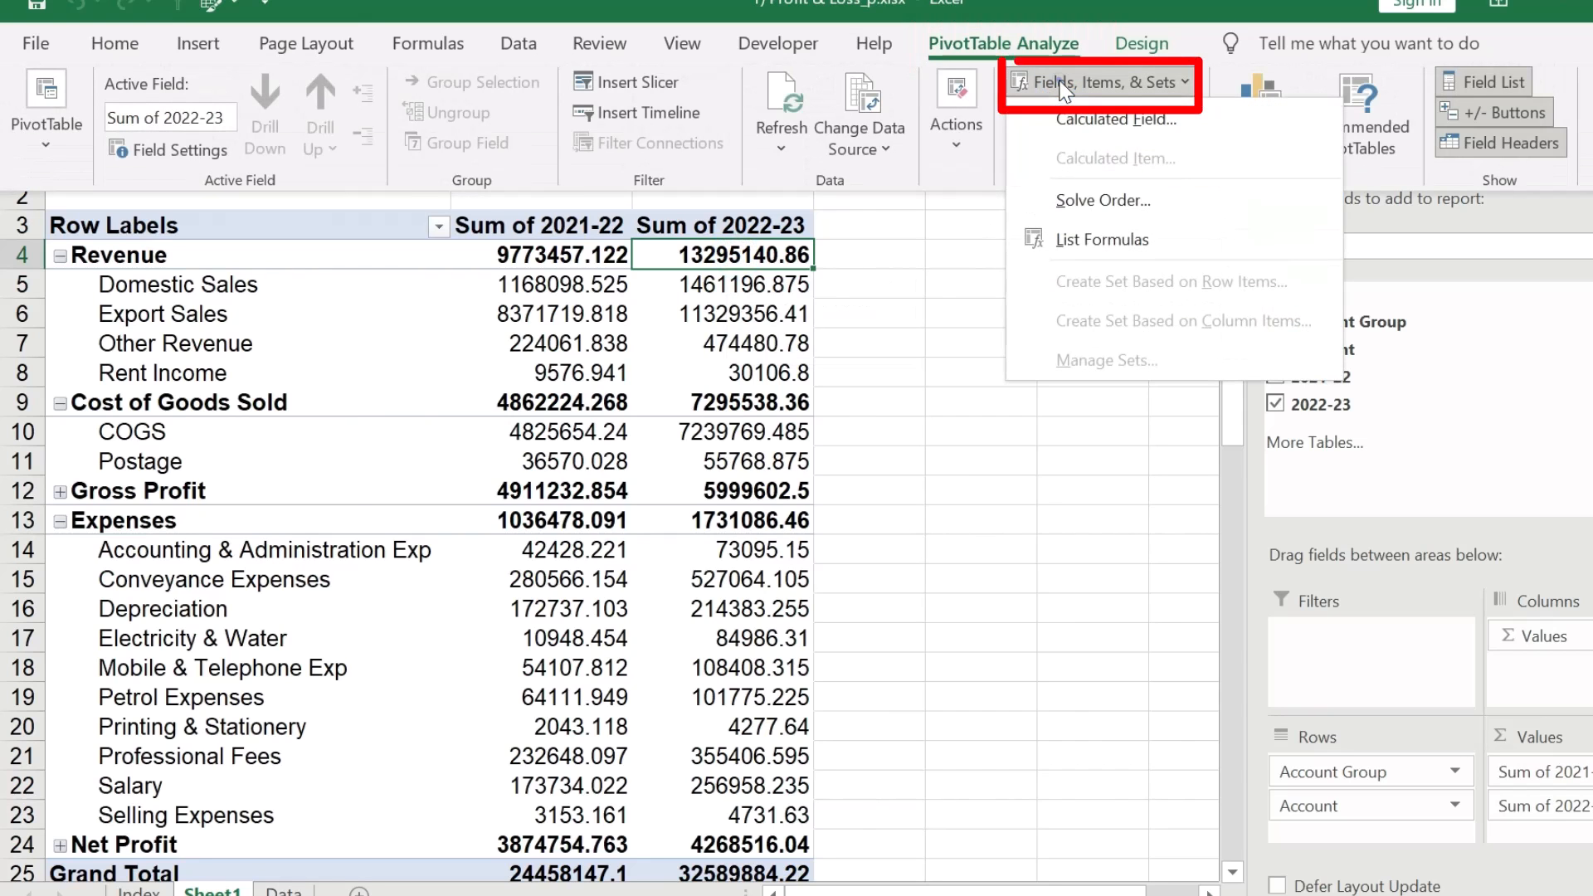
{"action": "left_click", "coordinate": [1088, 121]}
{"action": "type", "text": "Absolute Change"}
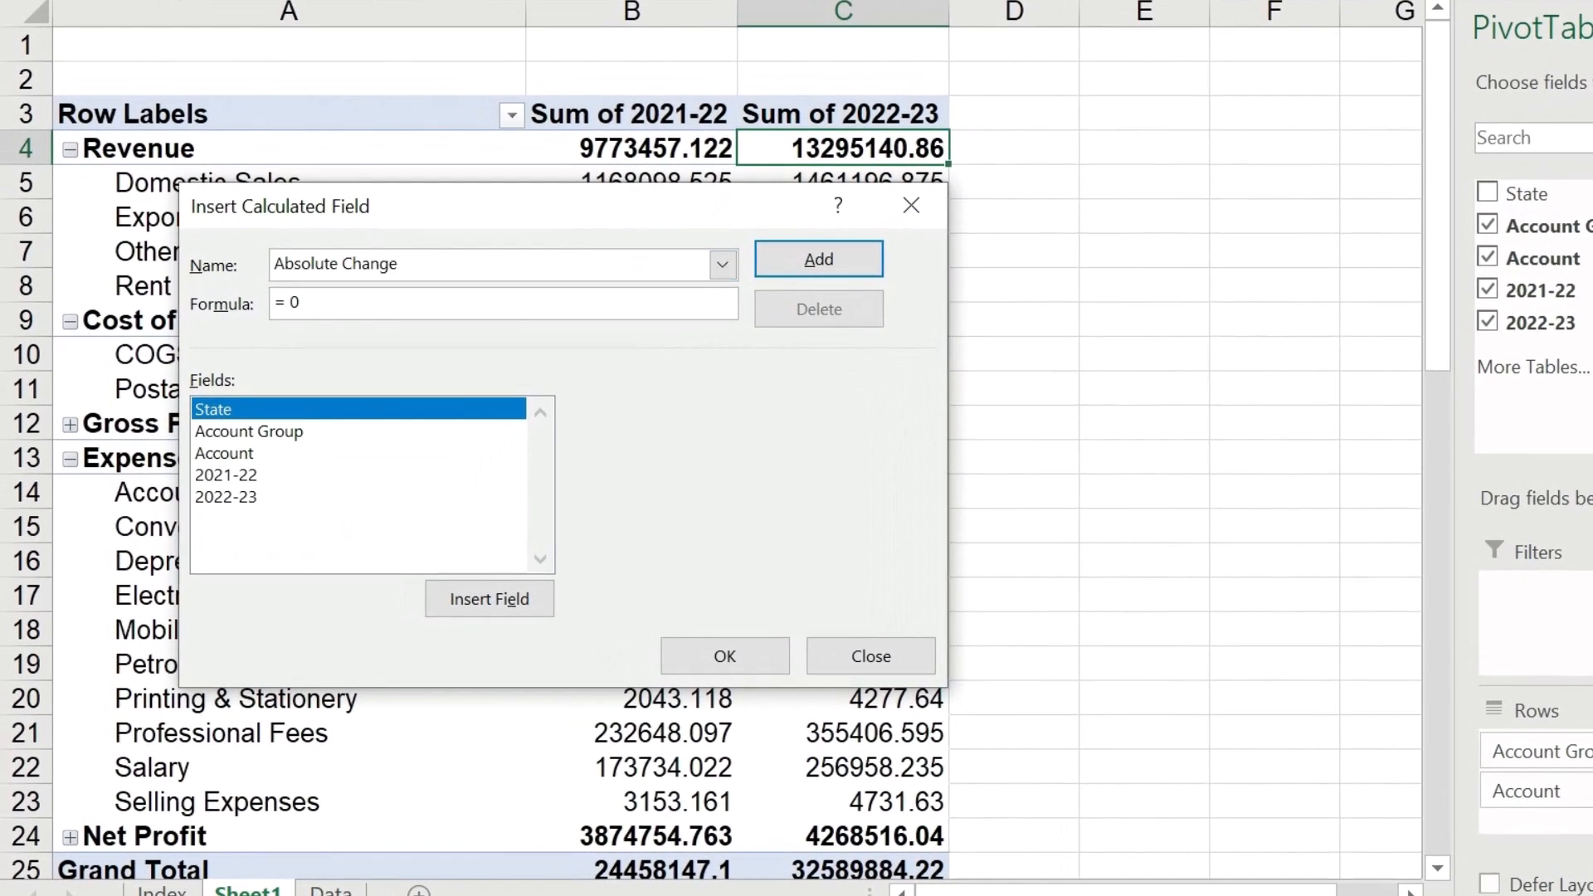
{"action": "left_click", "coordinate": [327, 303]}
{"action": "left_click", "coordinate": [240, 496]}
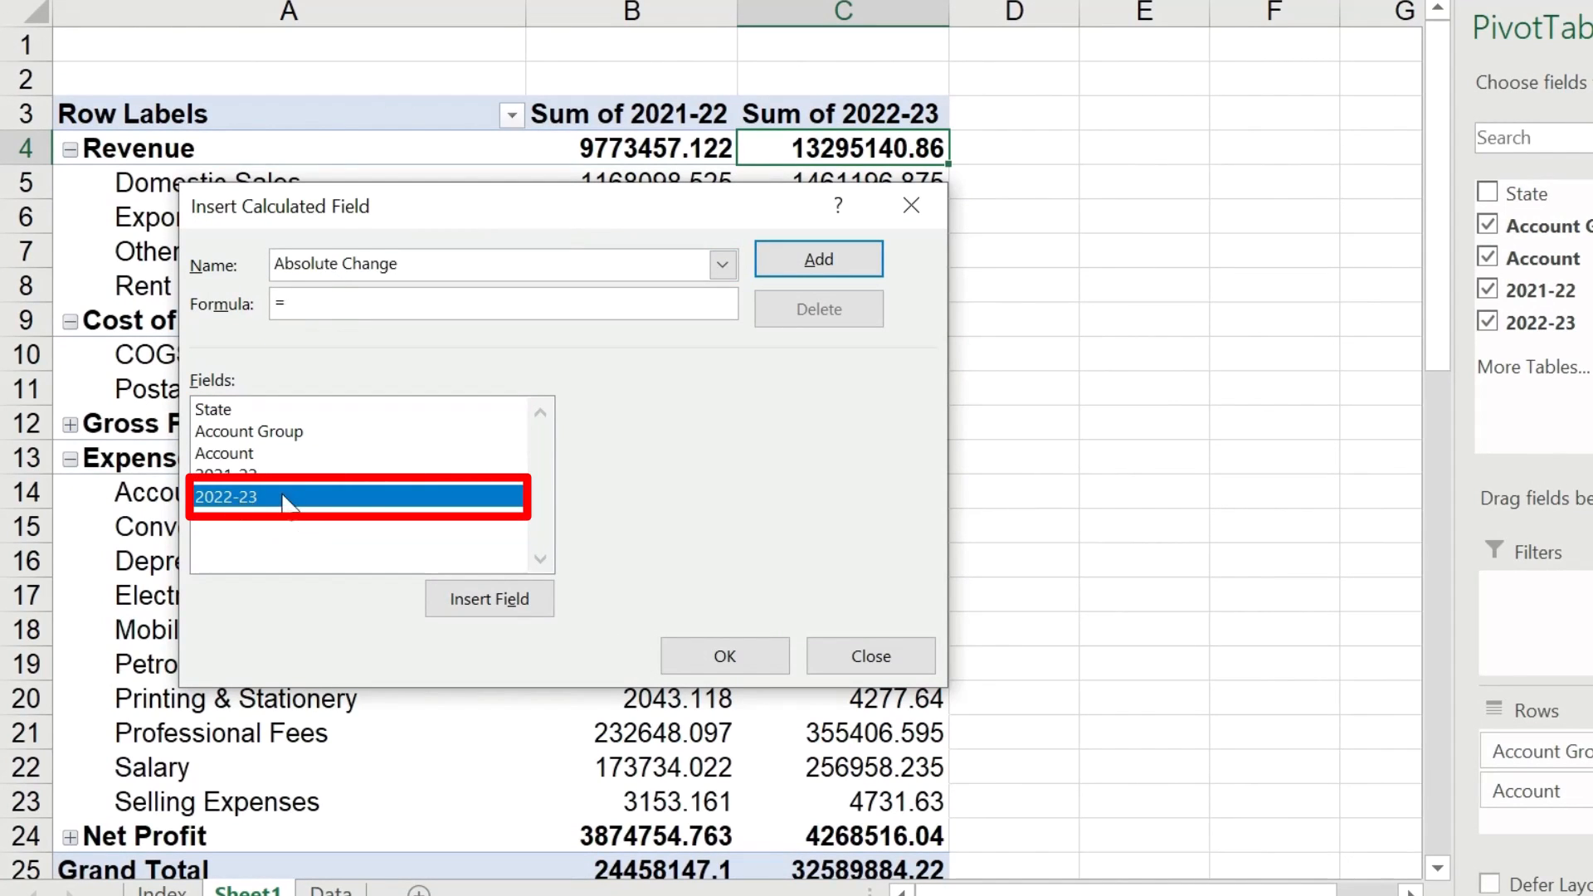
{"action": "double_click", "coordinate": [274, 498]}
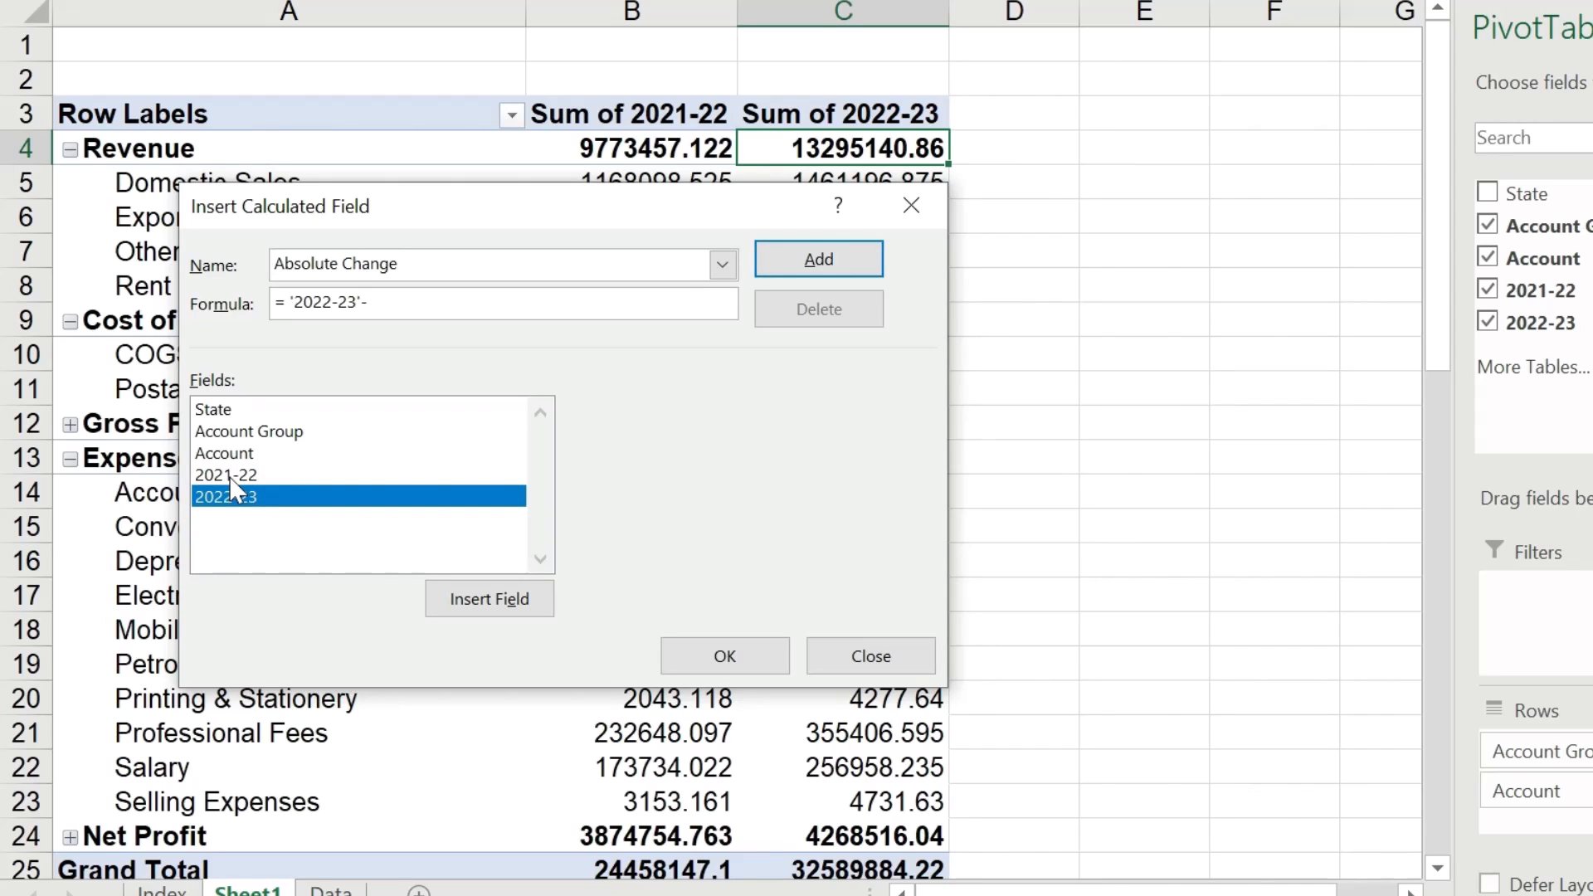
{"action": "double_click", "coordinate": [231, 476]}
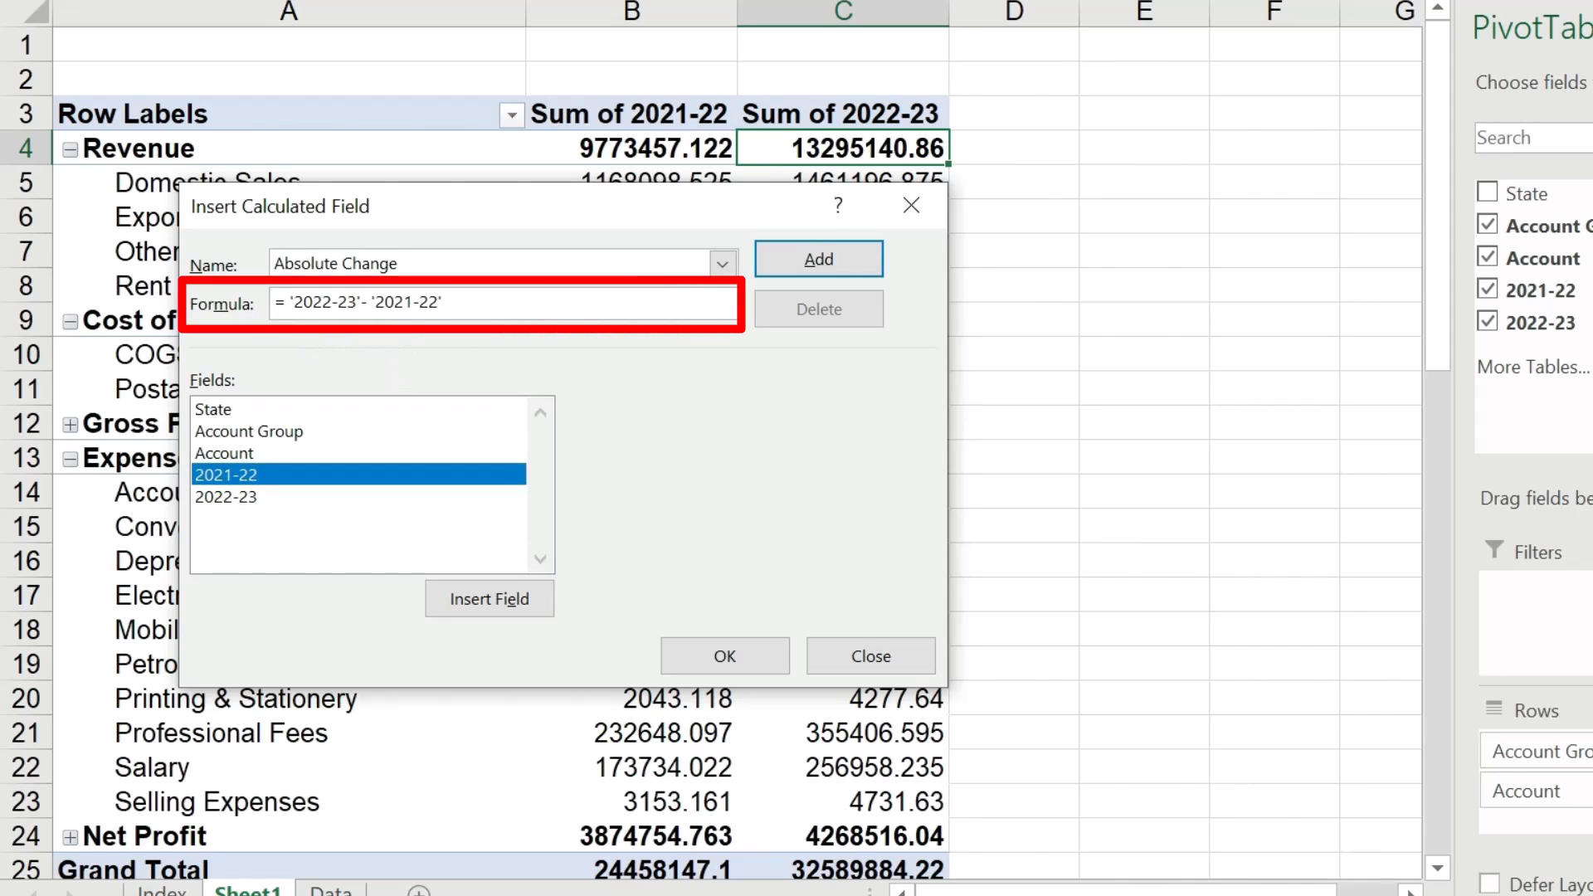
{"action": "left_click", "coordinate": [809, 263]}
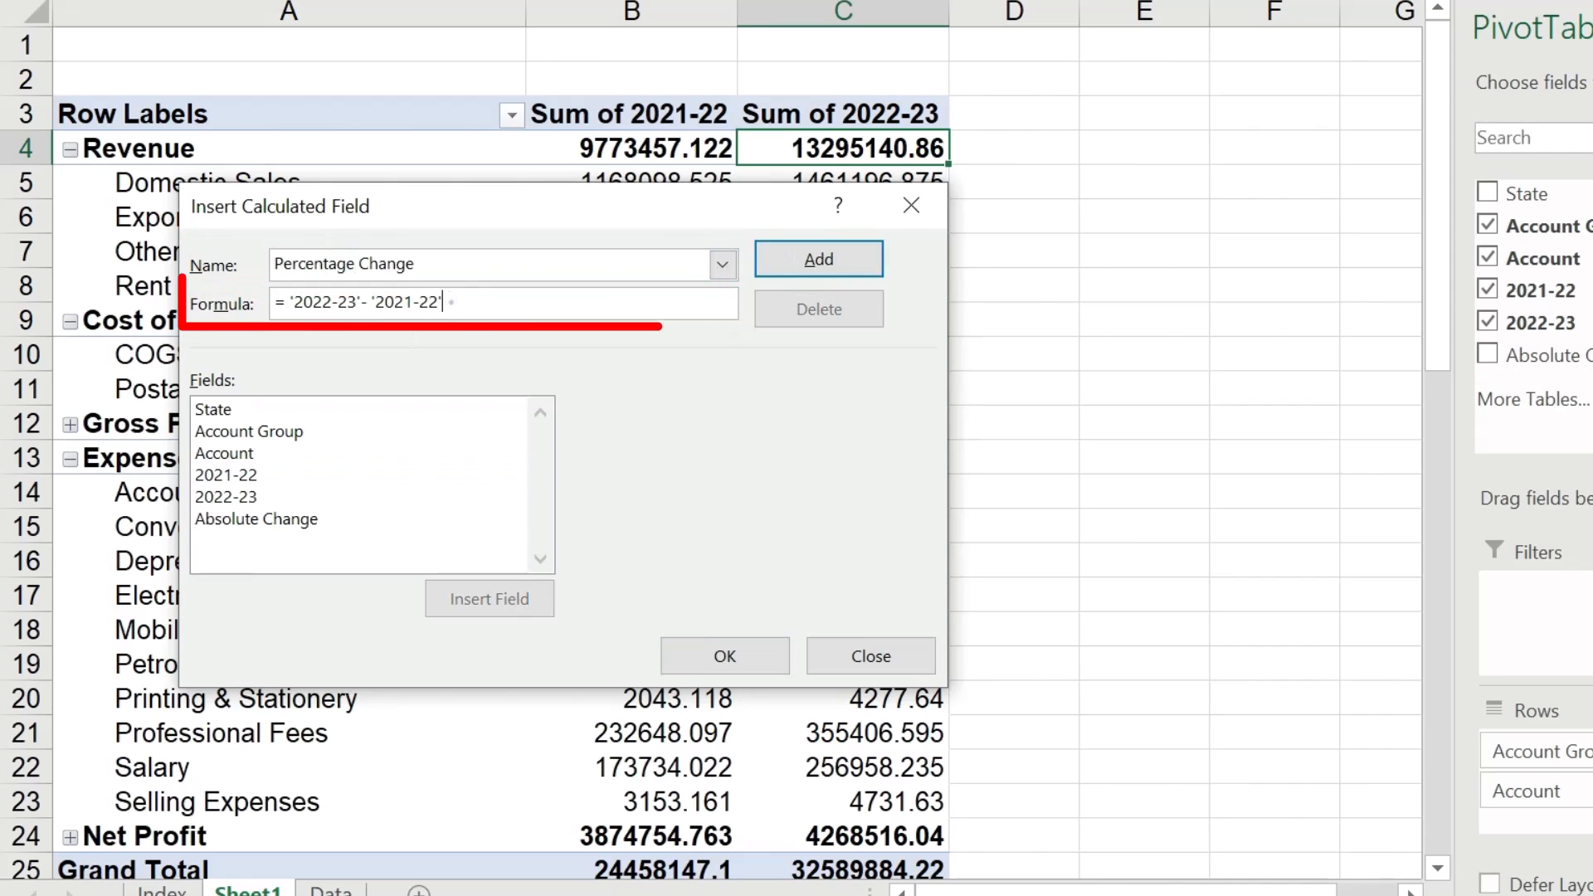
Step: Name the second calculated field Percentage Change and clear its formula back to the equals sign
{"action": "left_click", "coordinate": [451, 301]}
{"action": "key", "text": "BackSpace"}
{"action": "key", "text": "BackSpace"}
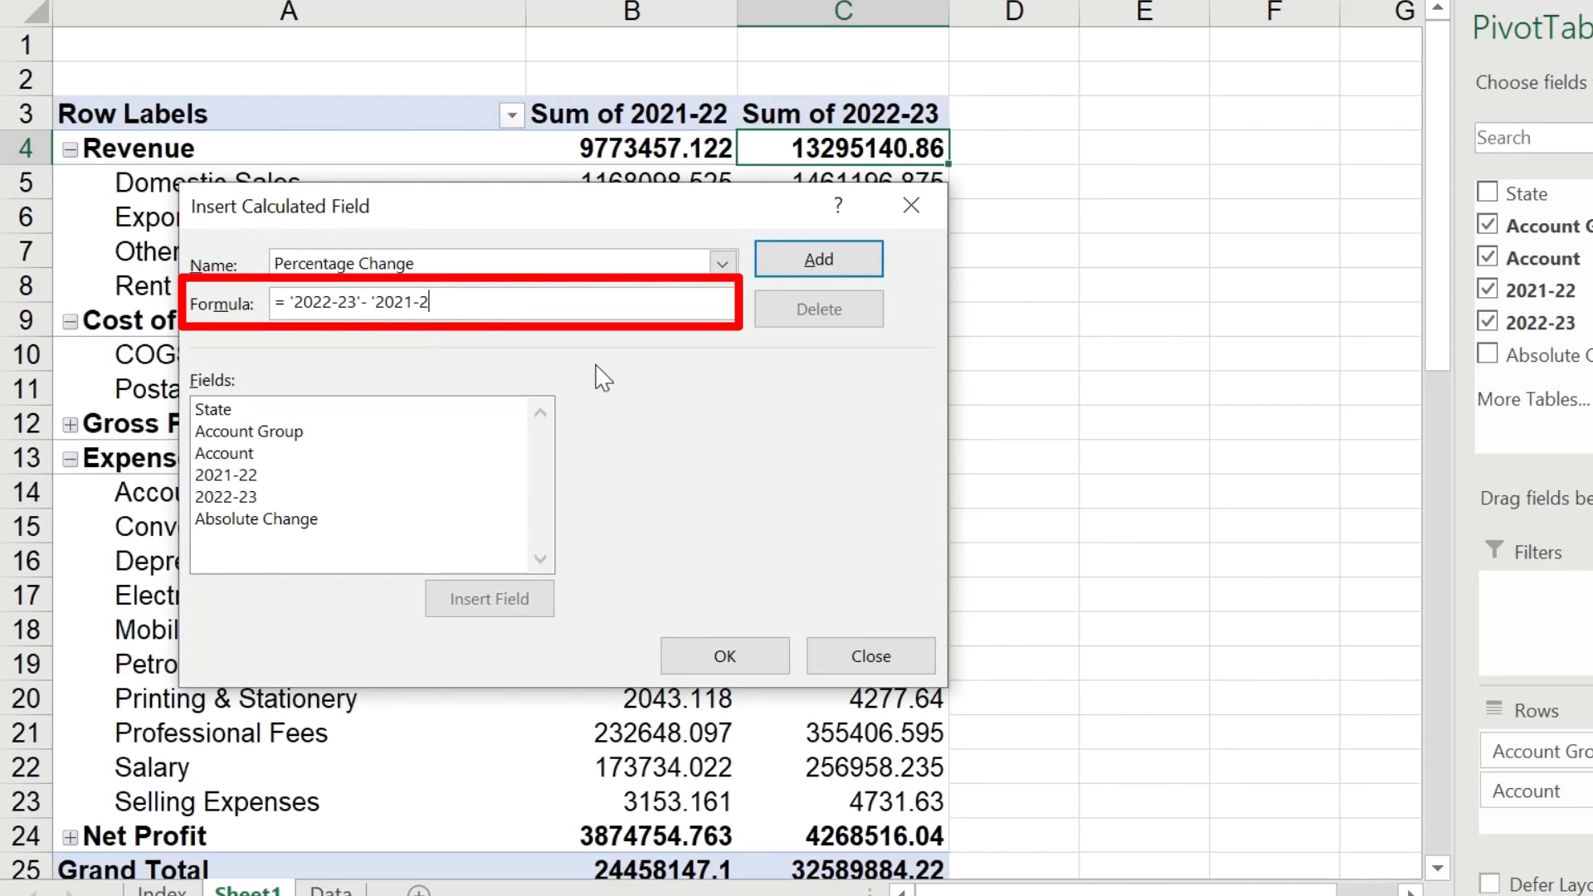
{"action": "key", "text": "BackSpace"}
{"action": "key", "text": "BackSpace"}
{"action": "key", "text": "BackSpace"}
{"action": "key", "text": "BackSpace"}
{"action": "key", "text": "BackSpace"}
{"action": "key", "text": "BackSpace"}
{"action": "key", "text": "BackSpace"}
{"action": "key", "text": "BackSpace"}
{"action": "key", "text": "BackSpace"}
{"action": "key", "text": "BackSpace"}
{"action": "key", "text": "BackSpace"}
{"action": "key", "text": "BackSpace"}
{"action": "key", "text": "BackSpace"}
{"action": "key", "text": "BackSpace"}
{"action": "key", "text": "BackSpace"}
{"action": "key", "text": "BackSpace"}
{"action": "key", "text": "BackSpace"}
{"action": "key", "text": "BackSpace"}
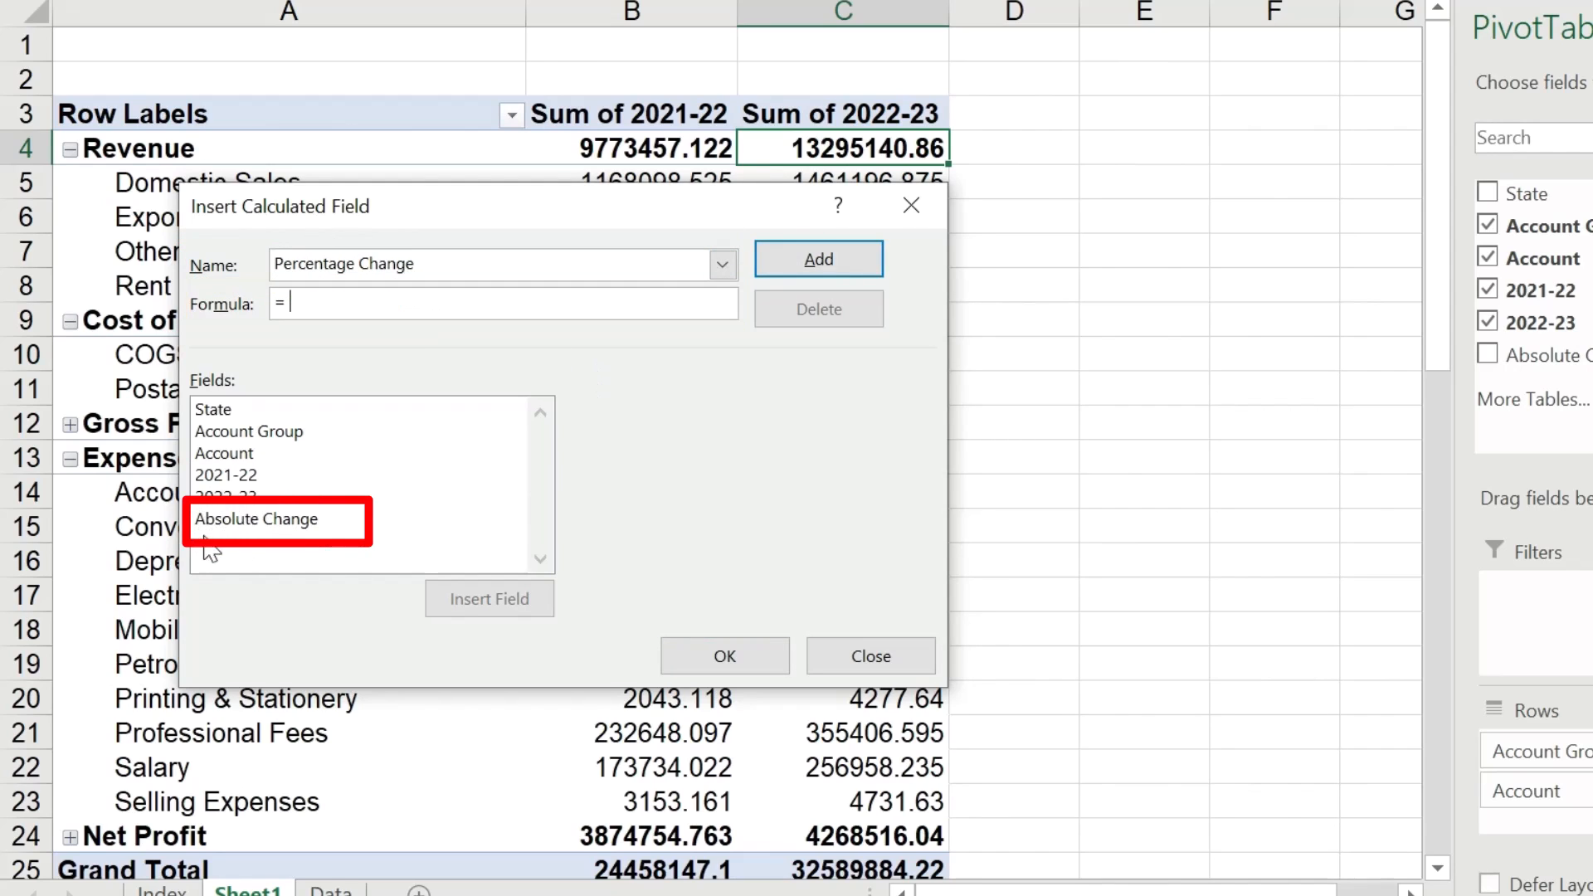
Step: Set the Percentage Change formula to = 'Absolute Change' / '2021-22', add the calculated field and close the dialog
{"action": "left_click", "coordinate": [253, 519]}
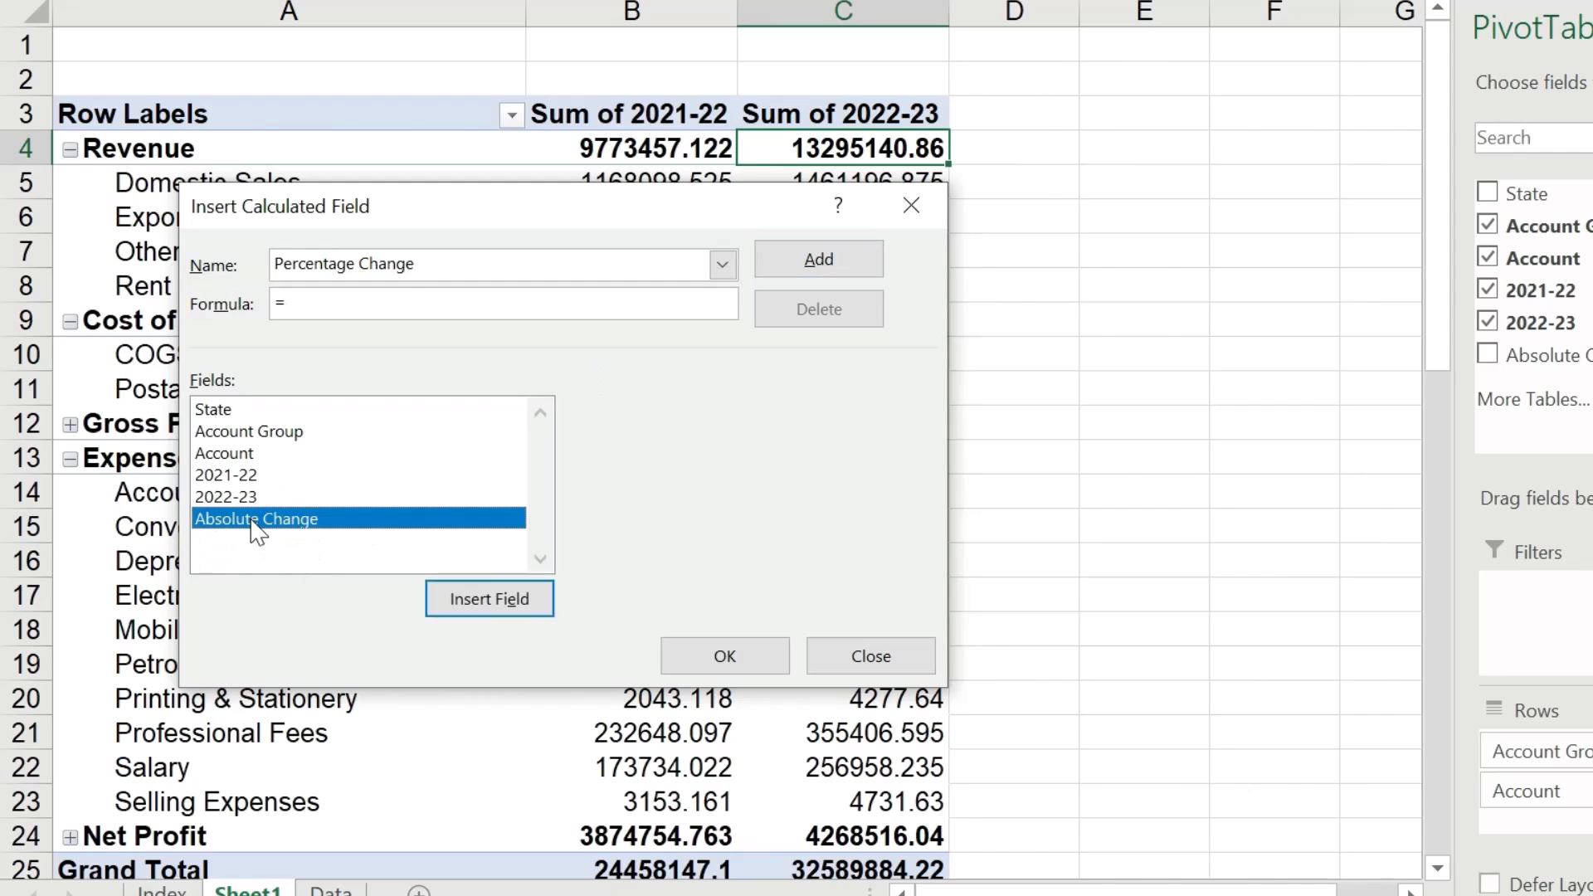
{"action": "double_click", "coordinate": [253, 519]}
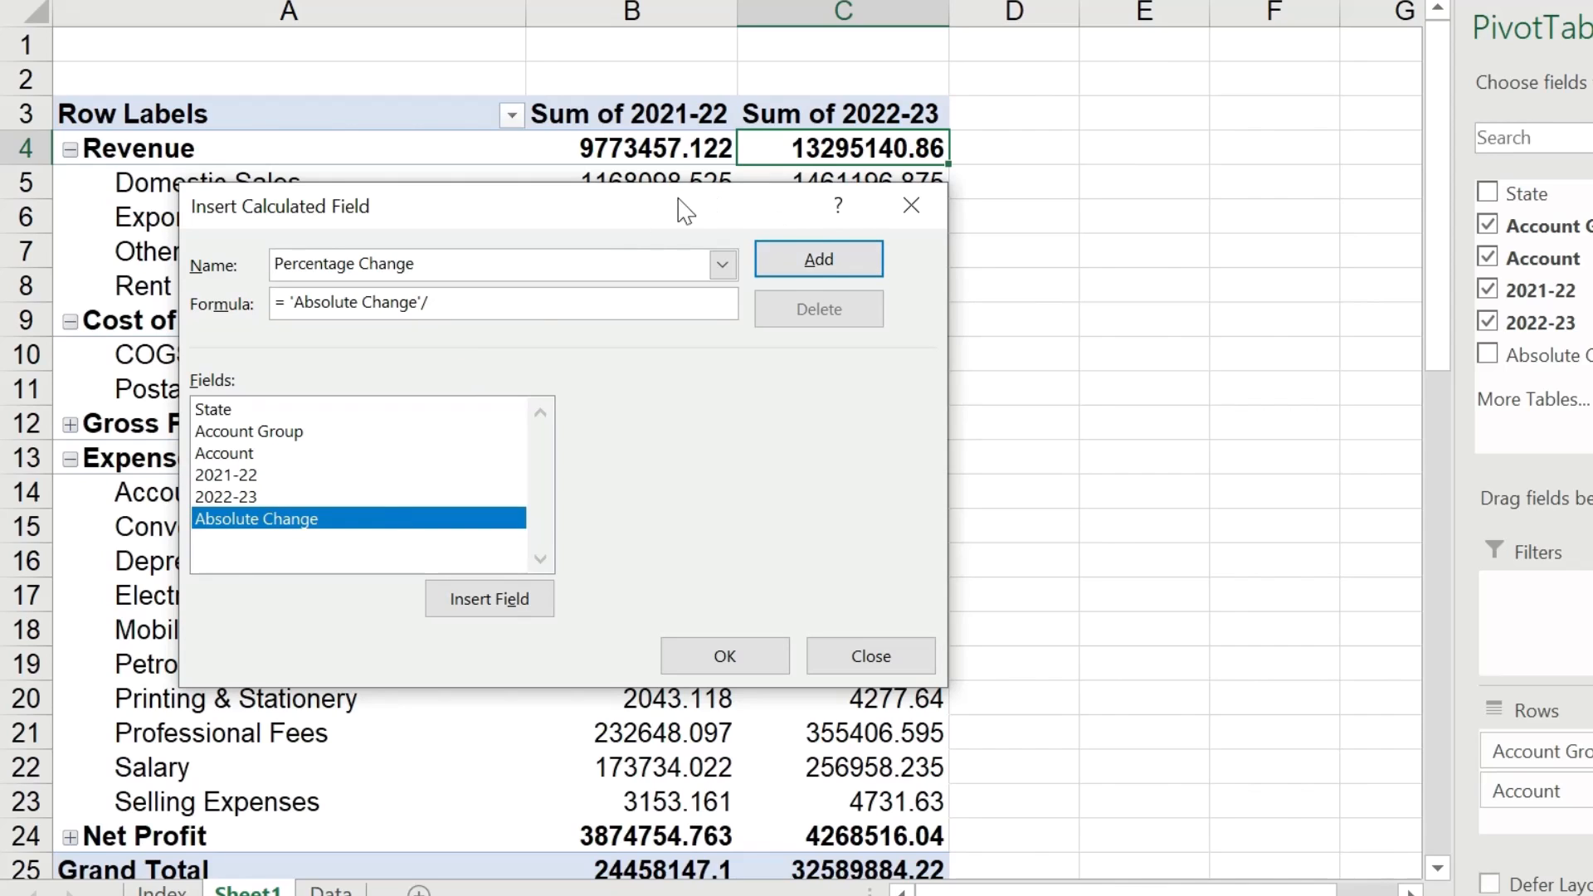
{"action": "double_click", "coordinate": [224, 474]}
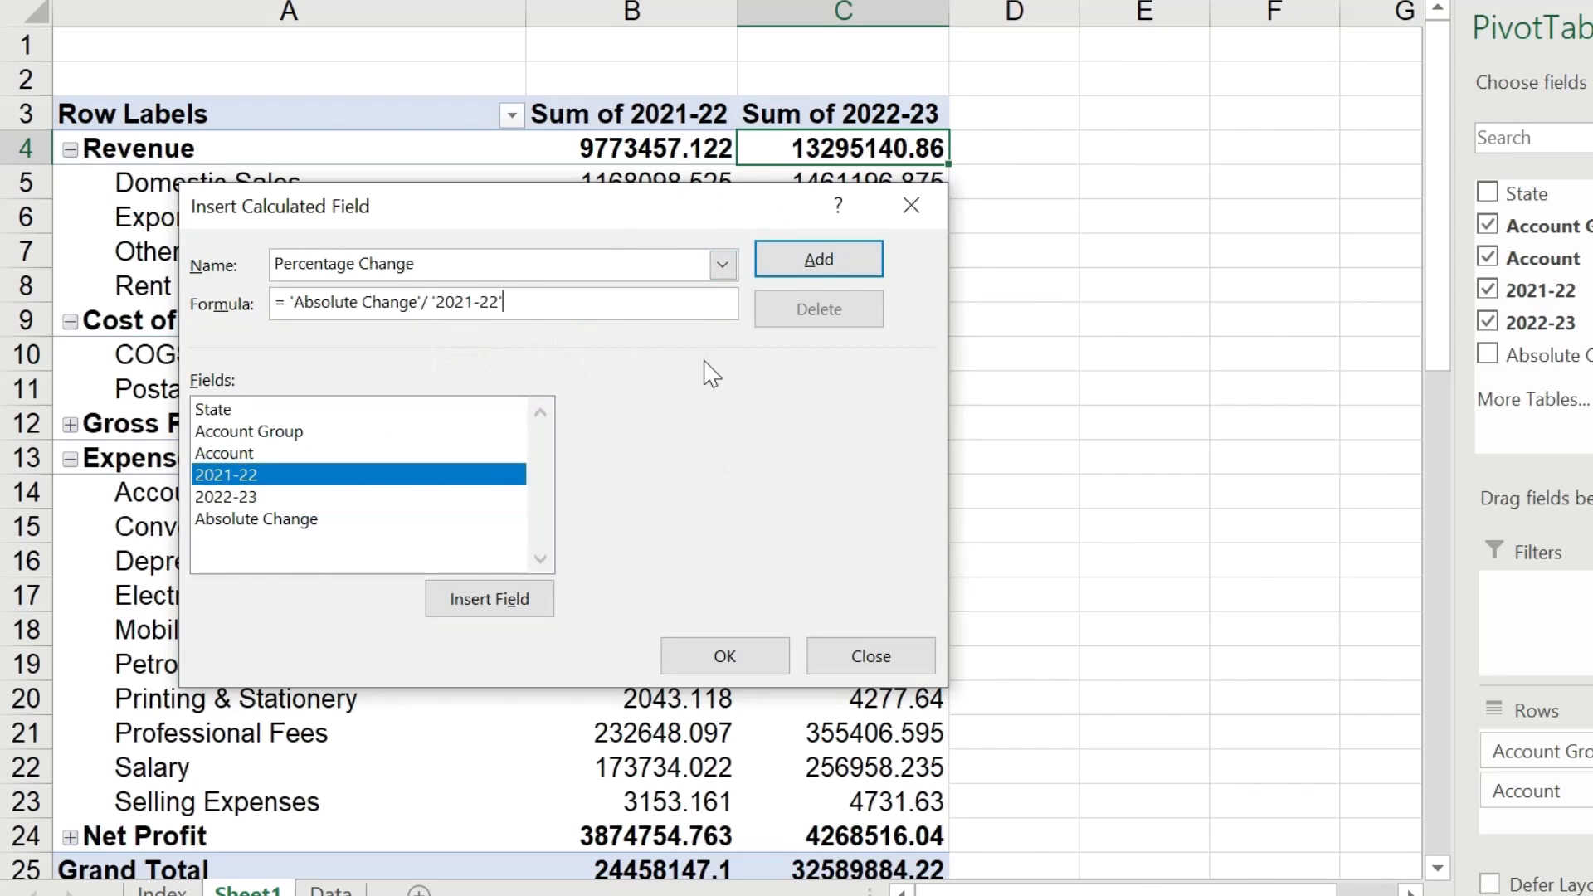
{"action": "left_click", "coordinate": [817, 262]}
{"action": "left_click", "coordinate": [712, 657]}
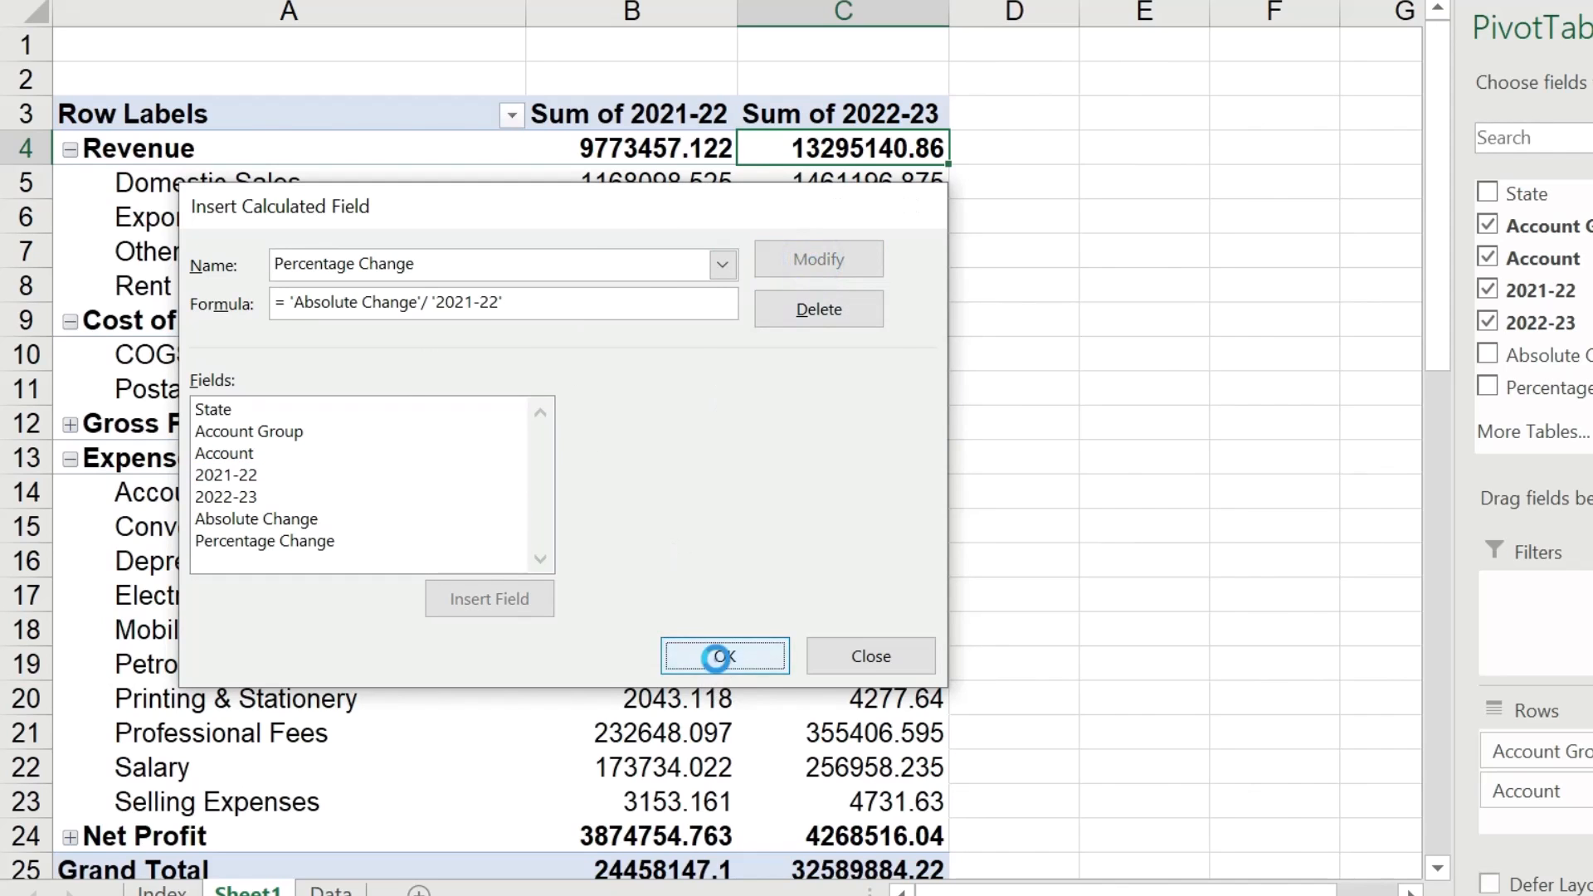
Step: Review the value columns and format the Sum of Percentage Change column as percentages
{"action": "key", "text": "Right"}
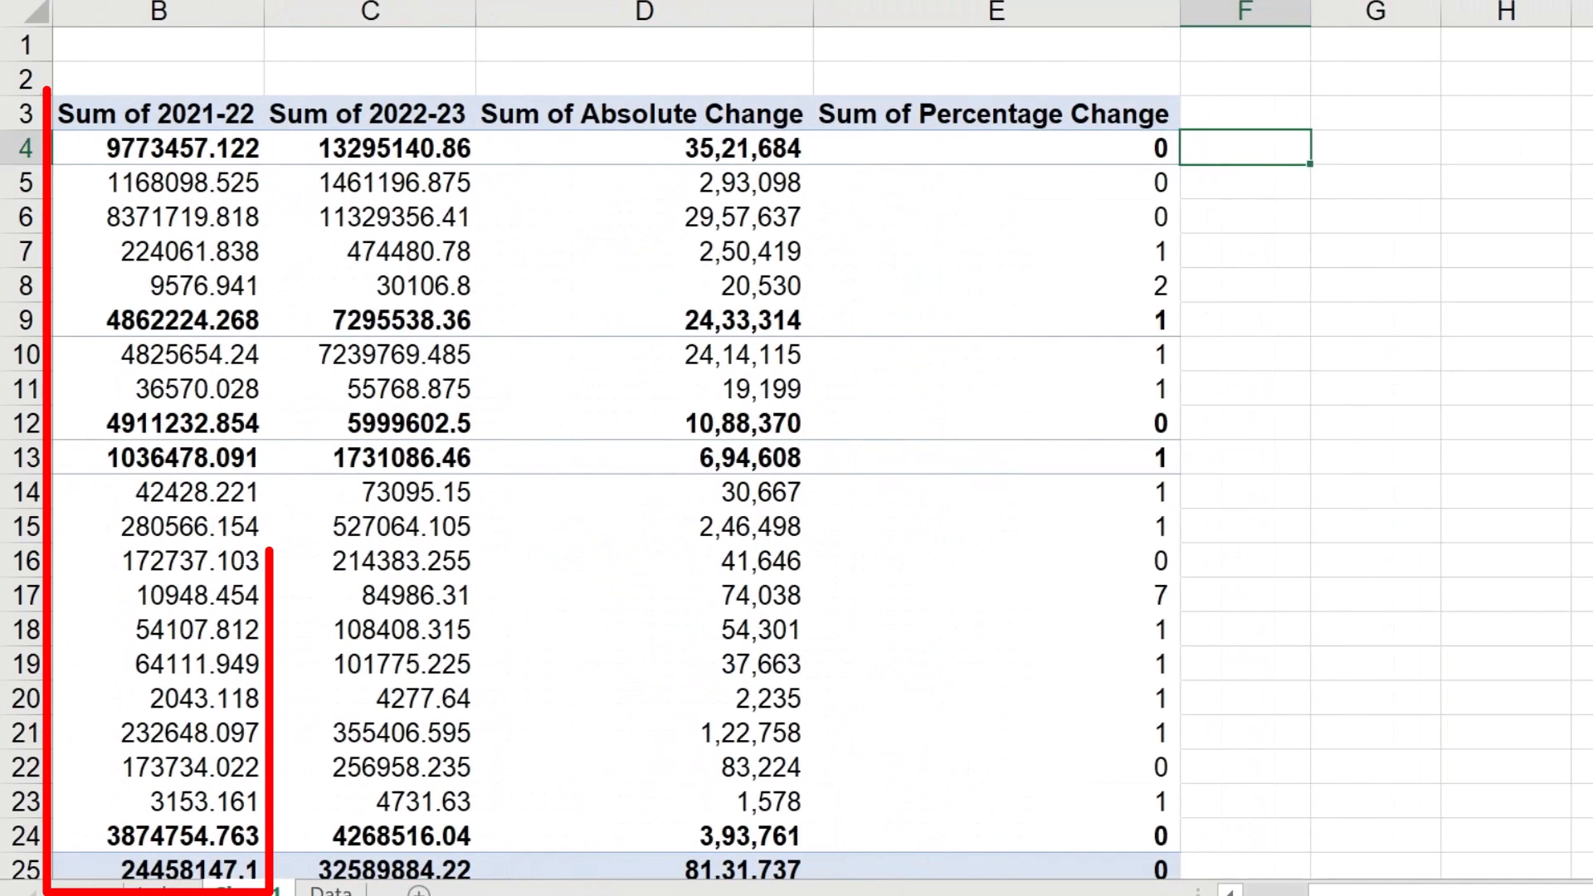
{"action": "left_click", "coordinate": [170, 10]}
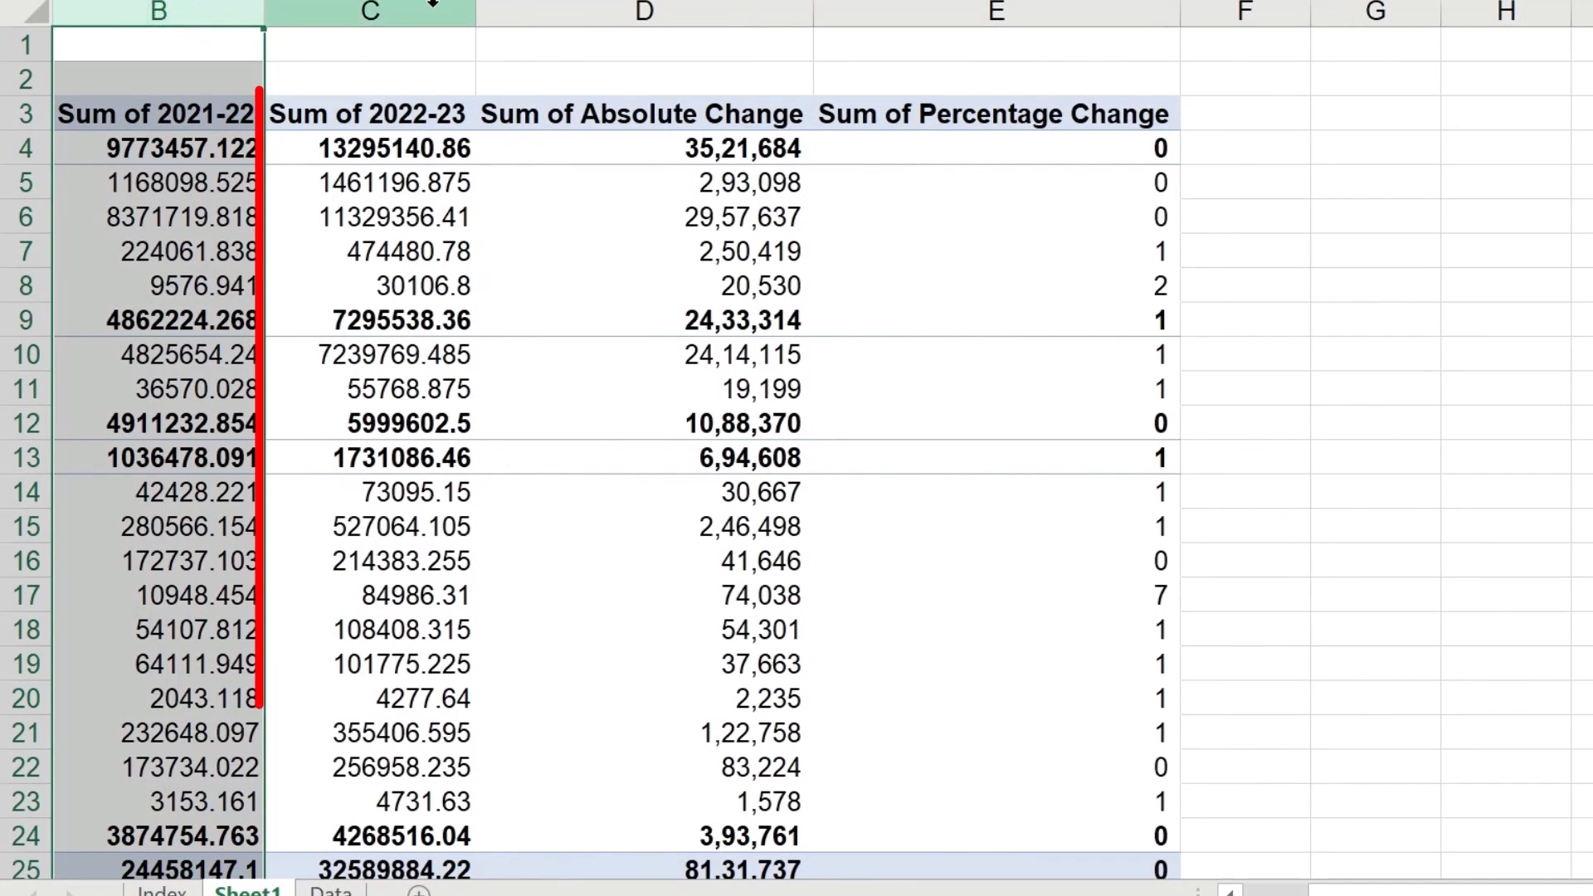
{"action": "left_click", "coordinate": [413, 22]}
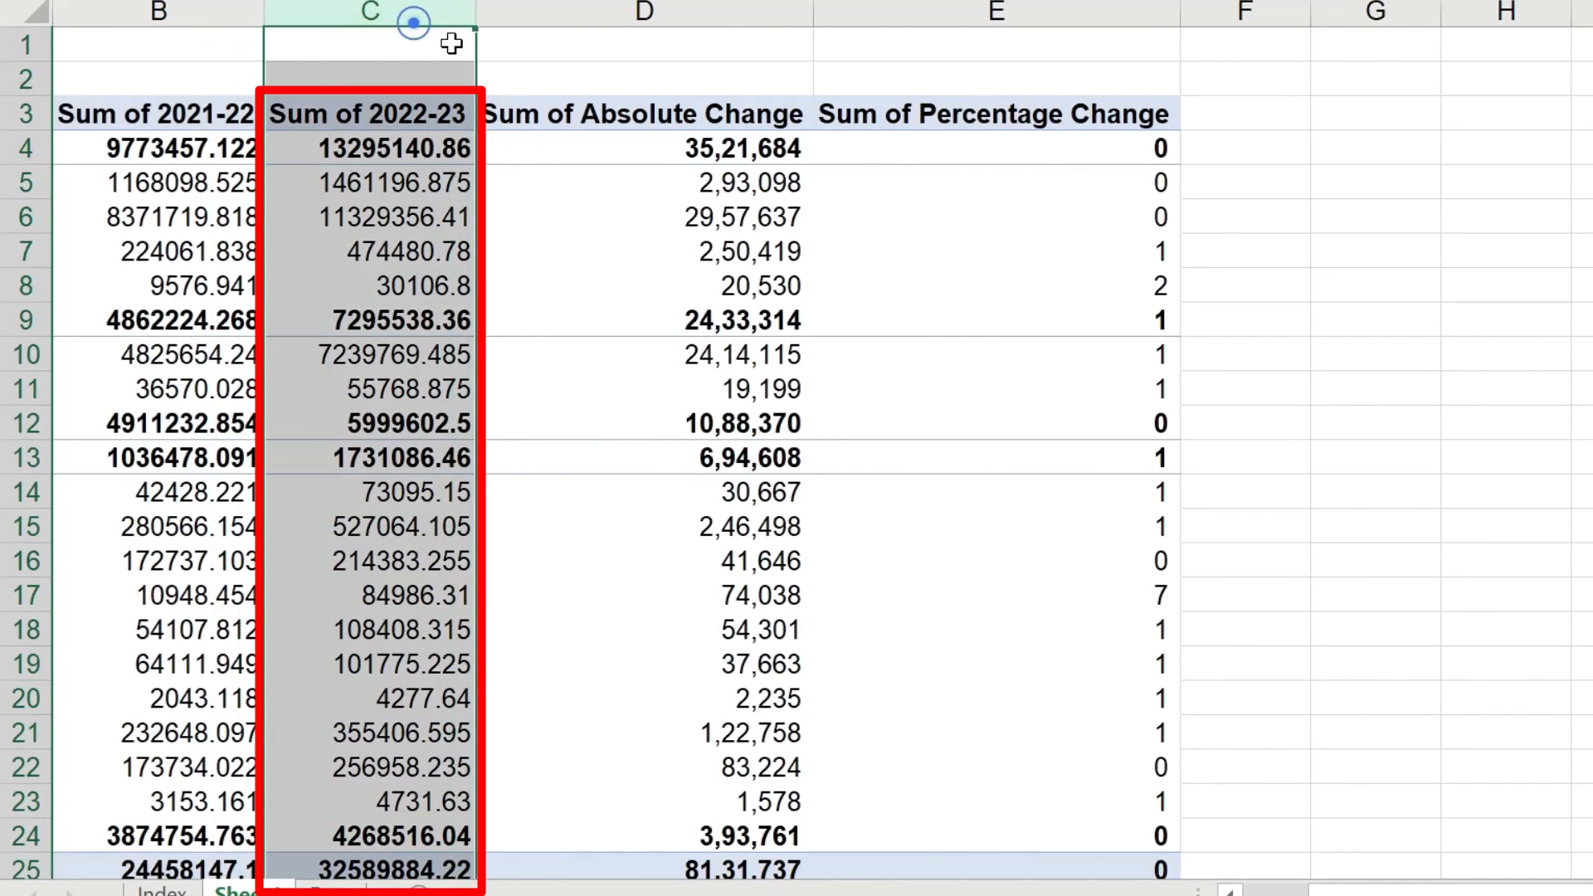
{"action": "left_click", "coordinate": [723, 224]}
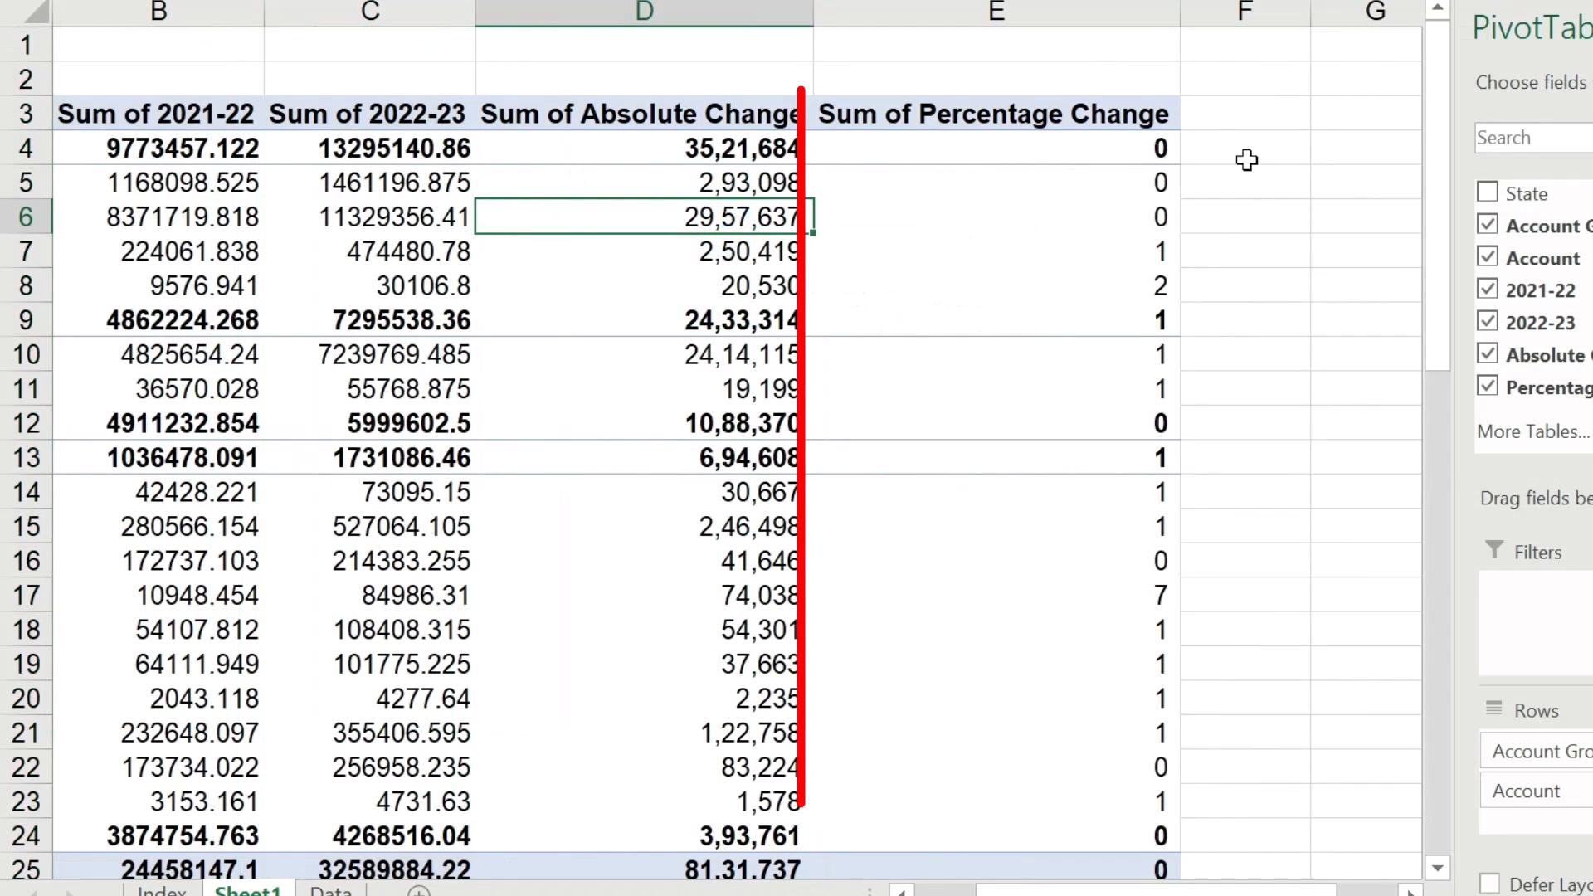
{"action": "left_click", "coordinate": [996, 9]}
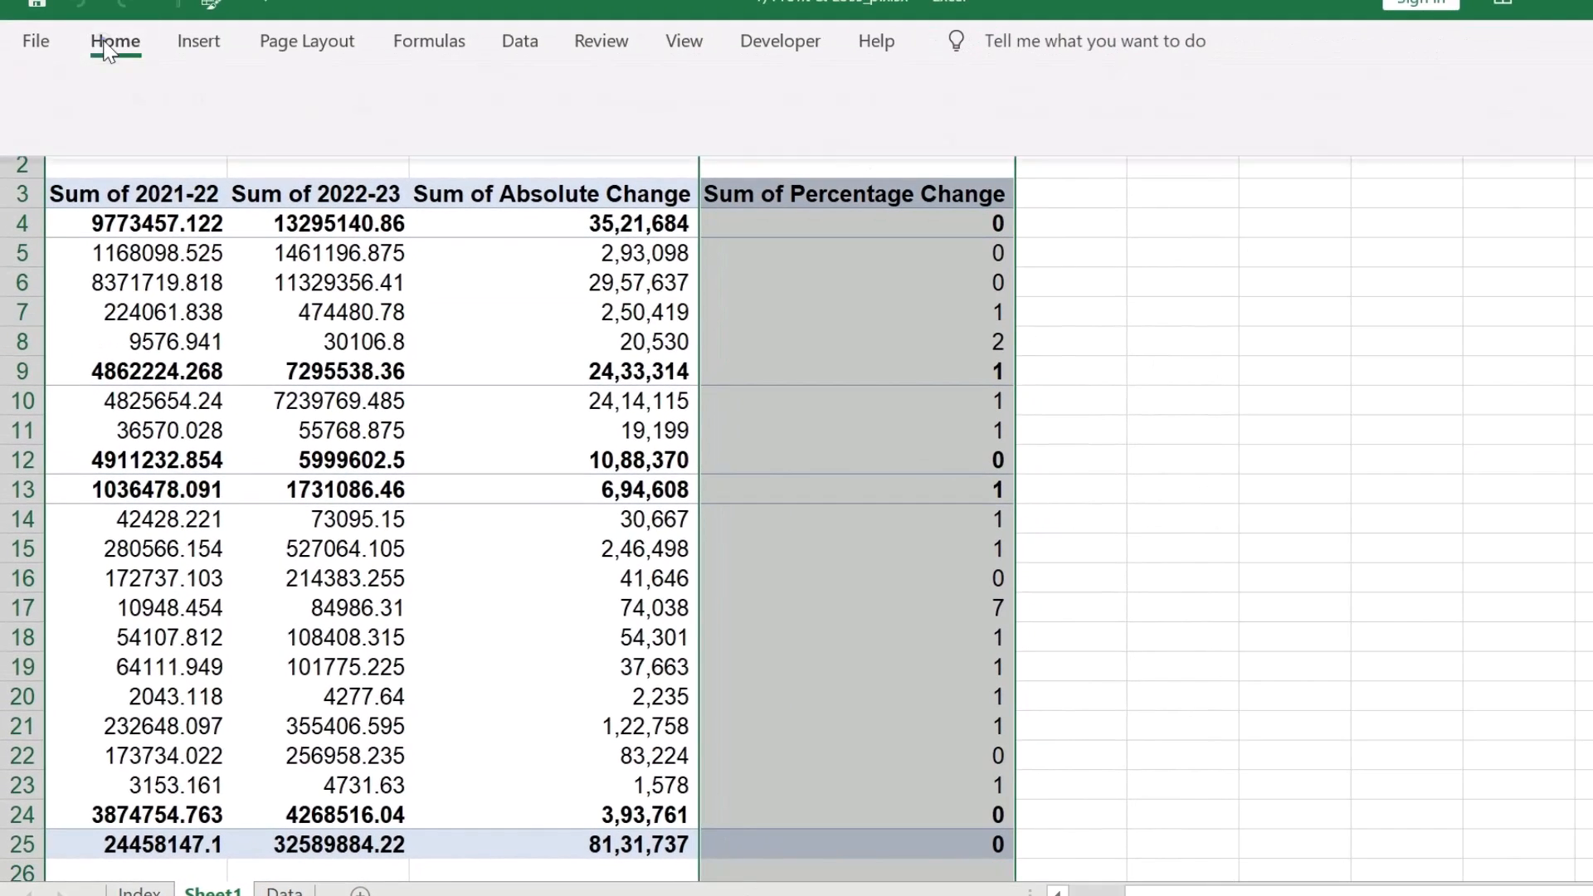
{"action": "left_click", "coordinate": [115, 40]}
{"action": "left_click", "coordinate": [858, 137]}
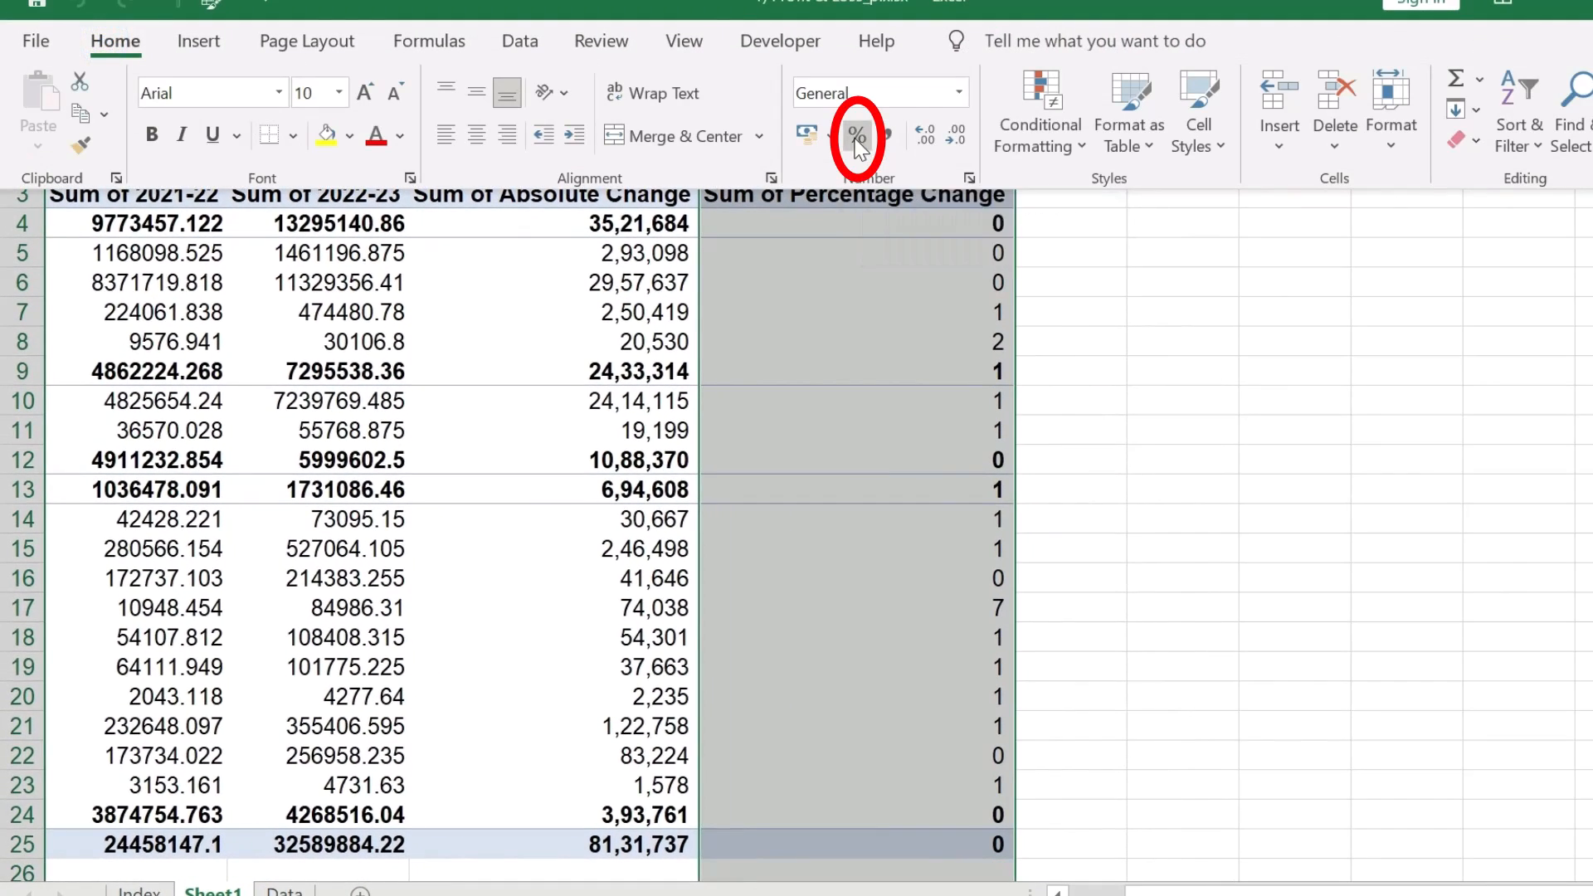
Step: Rename the Sum of 2021-22 column header to 2021-22 with a leading space
{"action": "left_click", "coordinate": [290, 336]}
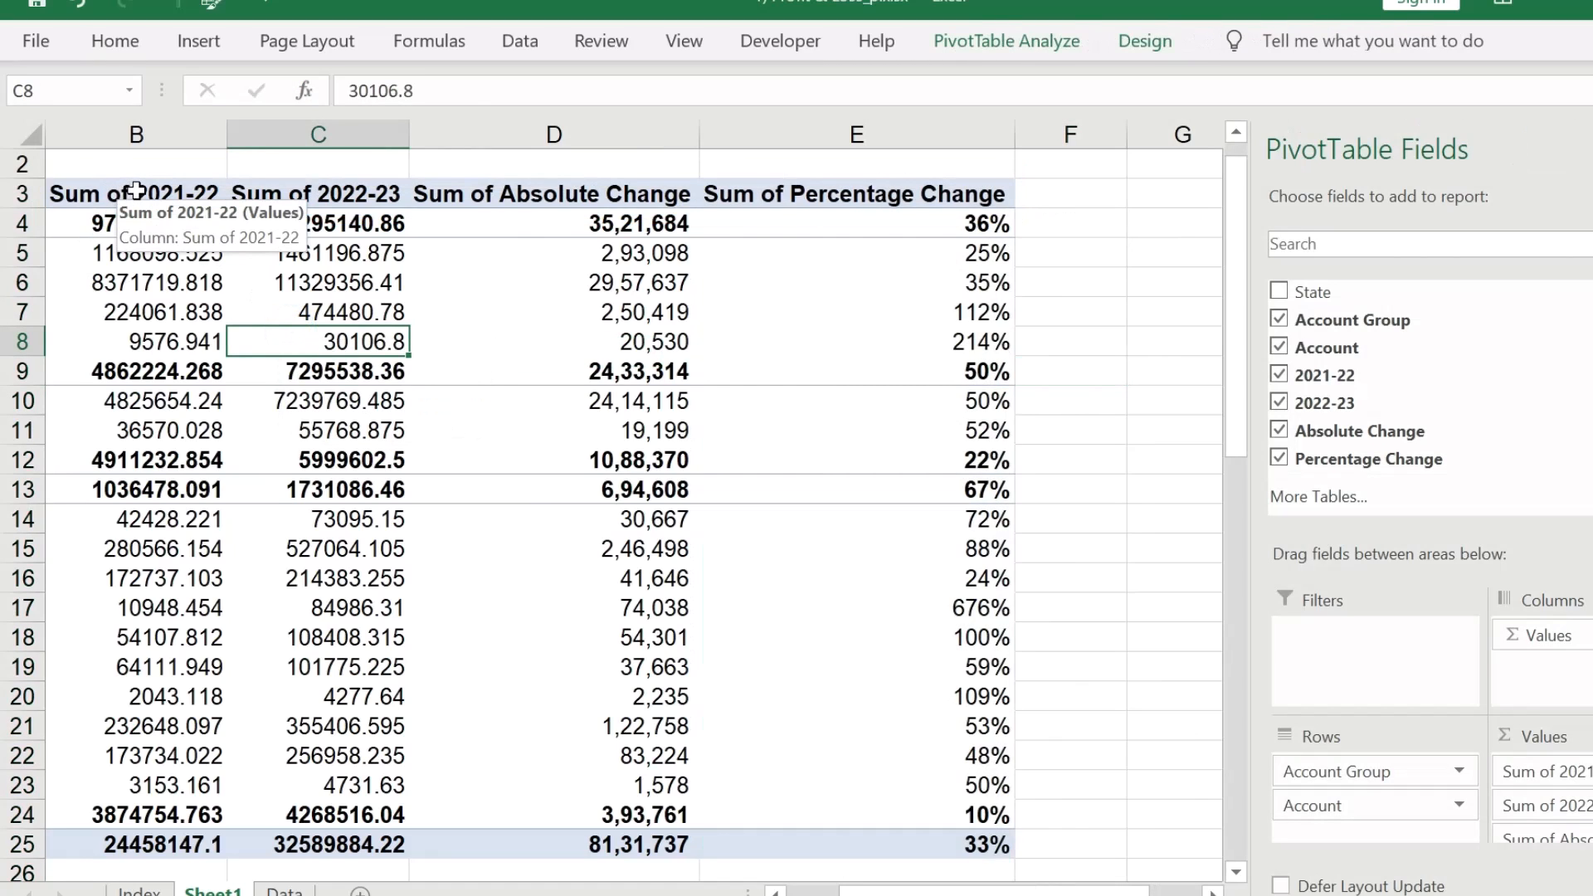
{"action": "left_click", "coordinate": [136, 190]}
{"action": "key", "text": "F2"}
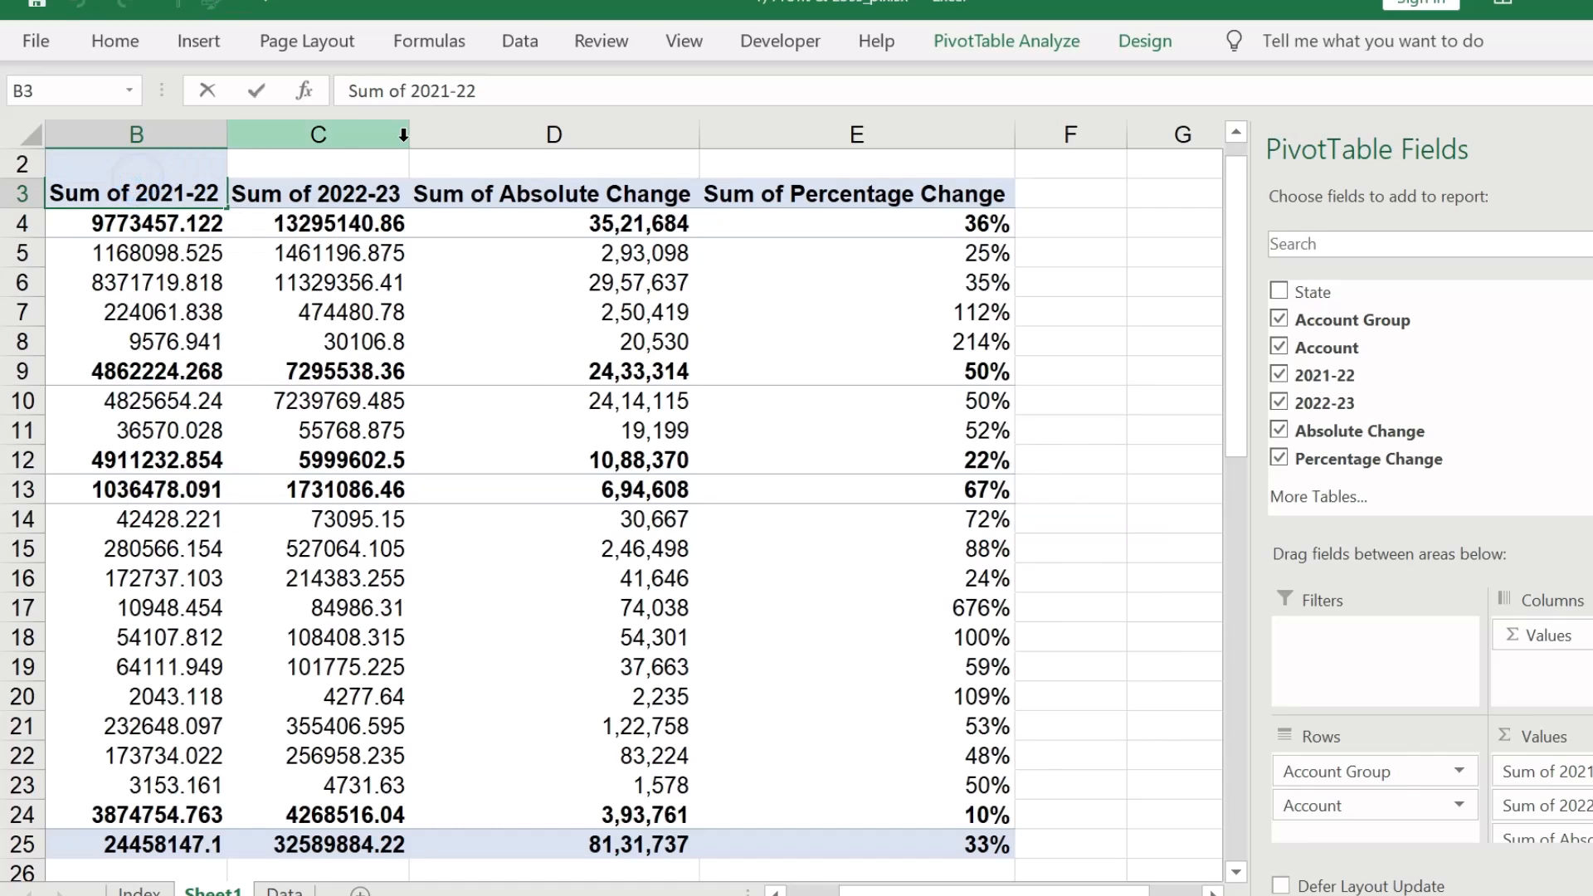
{"action": "key", "text": "BackSpace"}
{"action": "key", "text": "BackSpace"}
{"action": "key", "text": "BackSpace"}
{"action": "key", "text": "BackSpace"}
{"action": "key", "text": "BackSpace"}
{"action": "key", "text": "BackSpace"}
{"action": "key", "text": "BackSpace"}
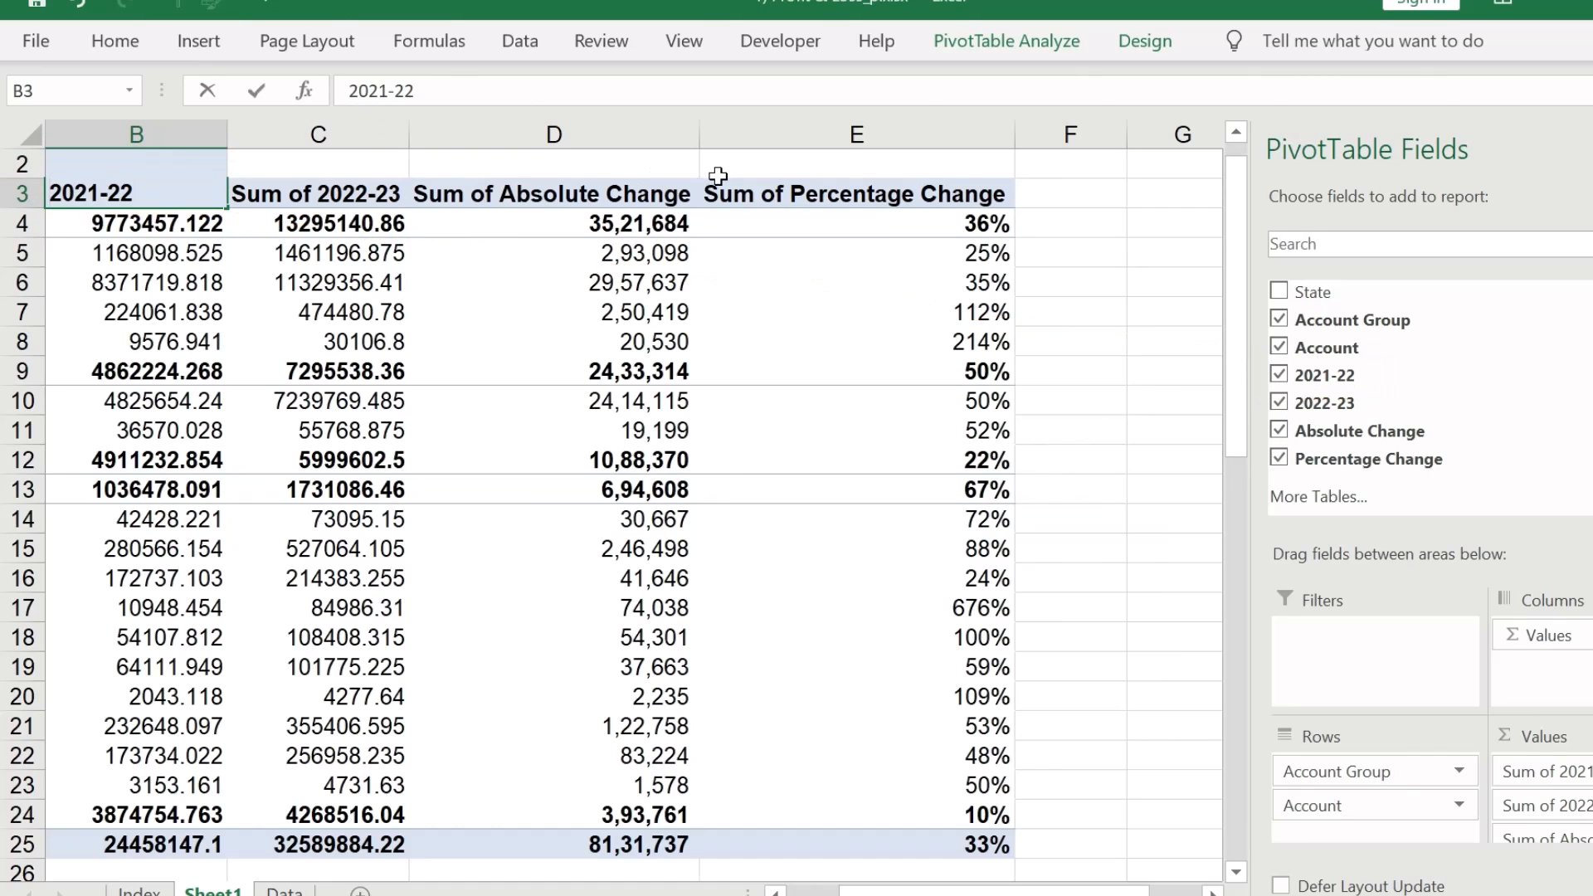
{"action": "key", "text": "Return"}
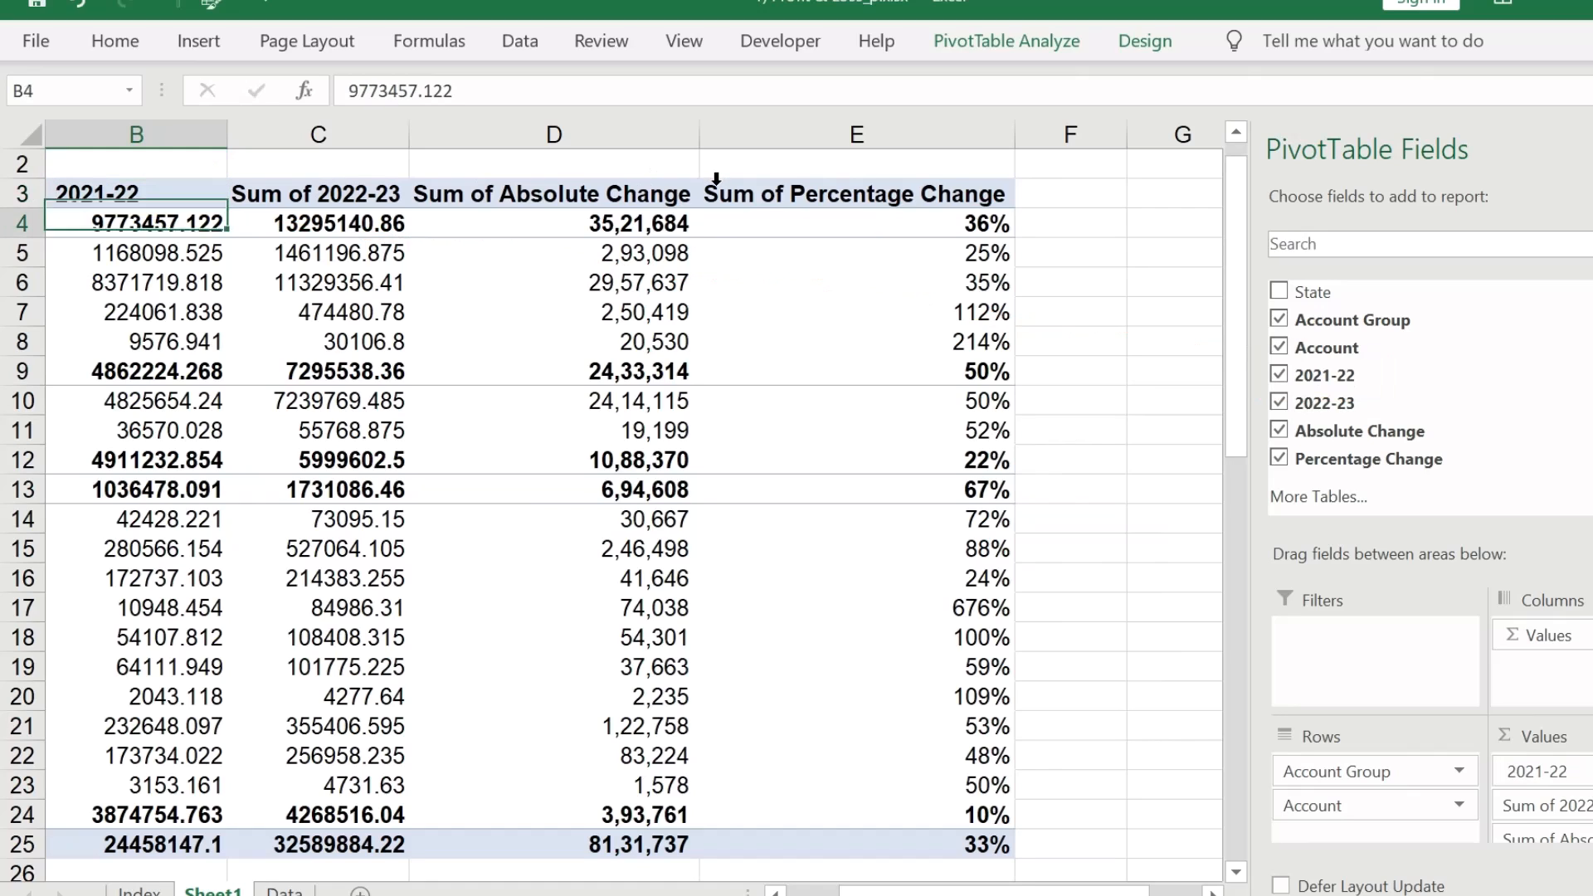
Step: Rename the Sum of 2022-23 column header to 2022-23 with a leading space
{"action": "left_click", "coordinate": [326, 180]}
{"action": "key", "text": "F2"}
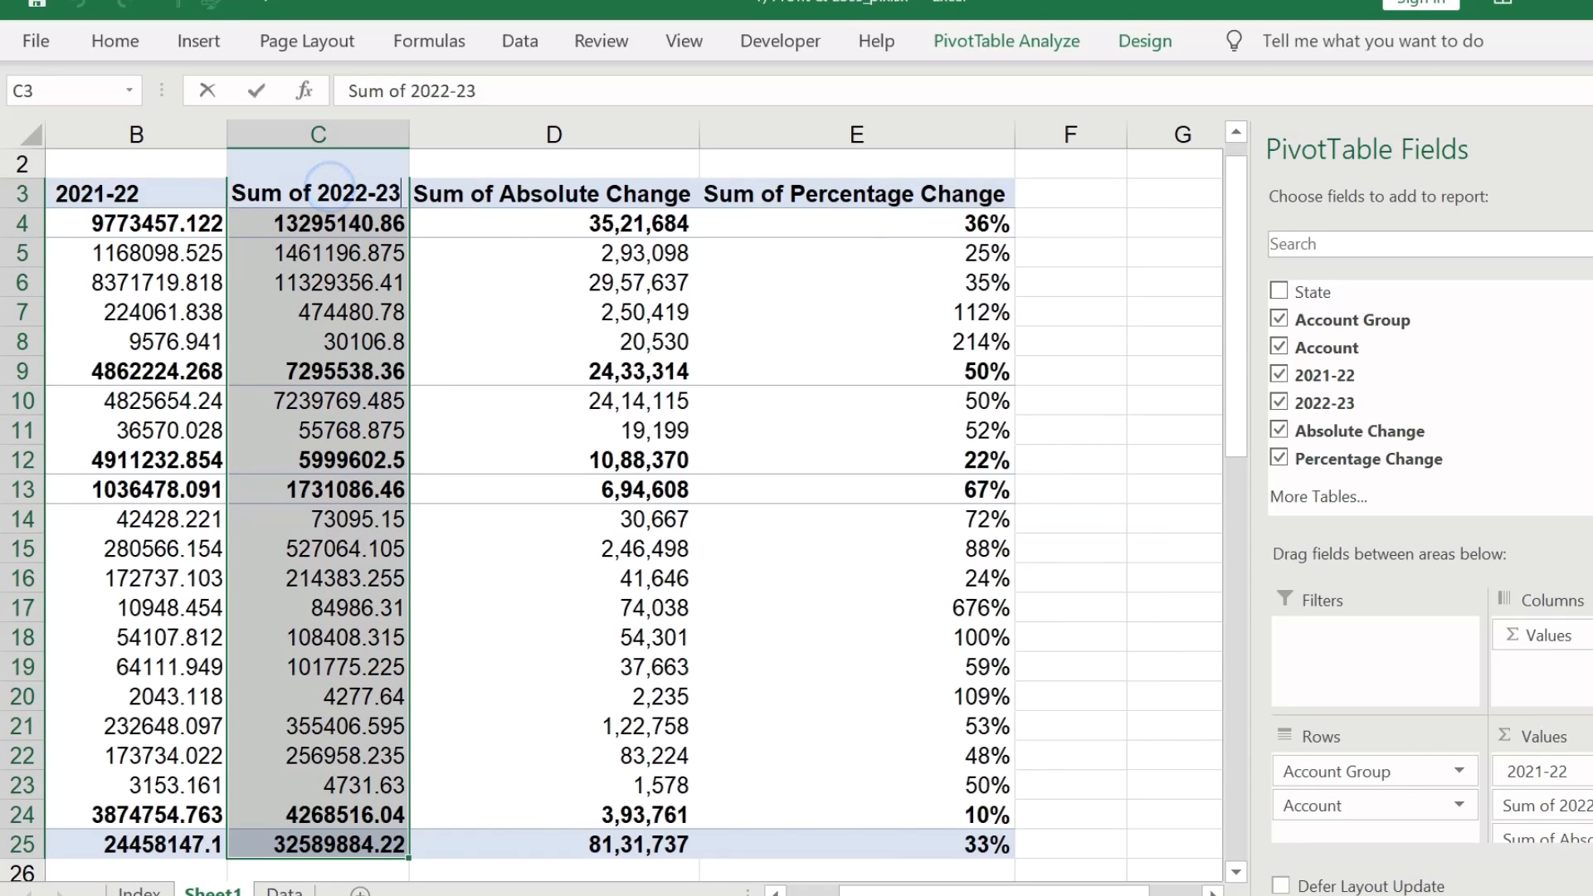
{"action": "key", "text": "BackSpace"}
{"action": "key", "text": "BackSpace"}
{"action": "key", "text": "BackSpace"}
{"action": "key", "text": "BackSpace"}
{"action": "key", "text": "BackSpace"}
{"action": "key", "text": "BackSpace"}
{"action": "key", "text": "BackSpace"}
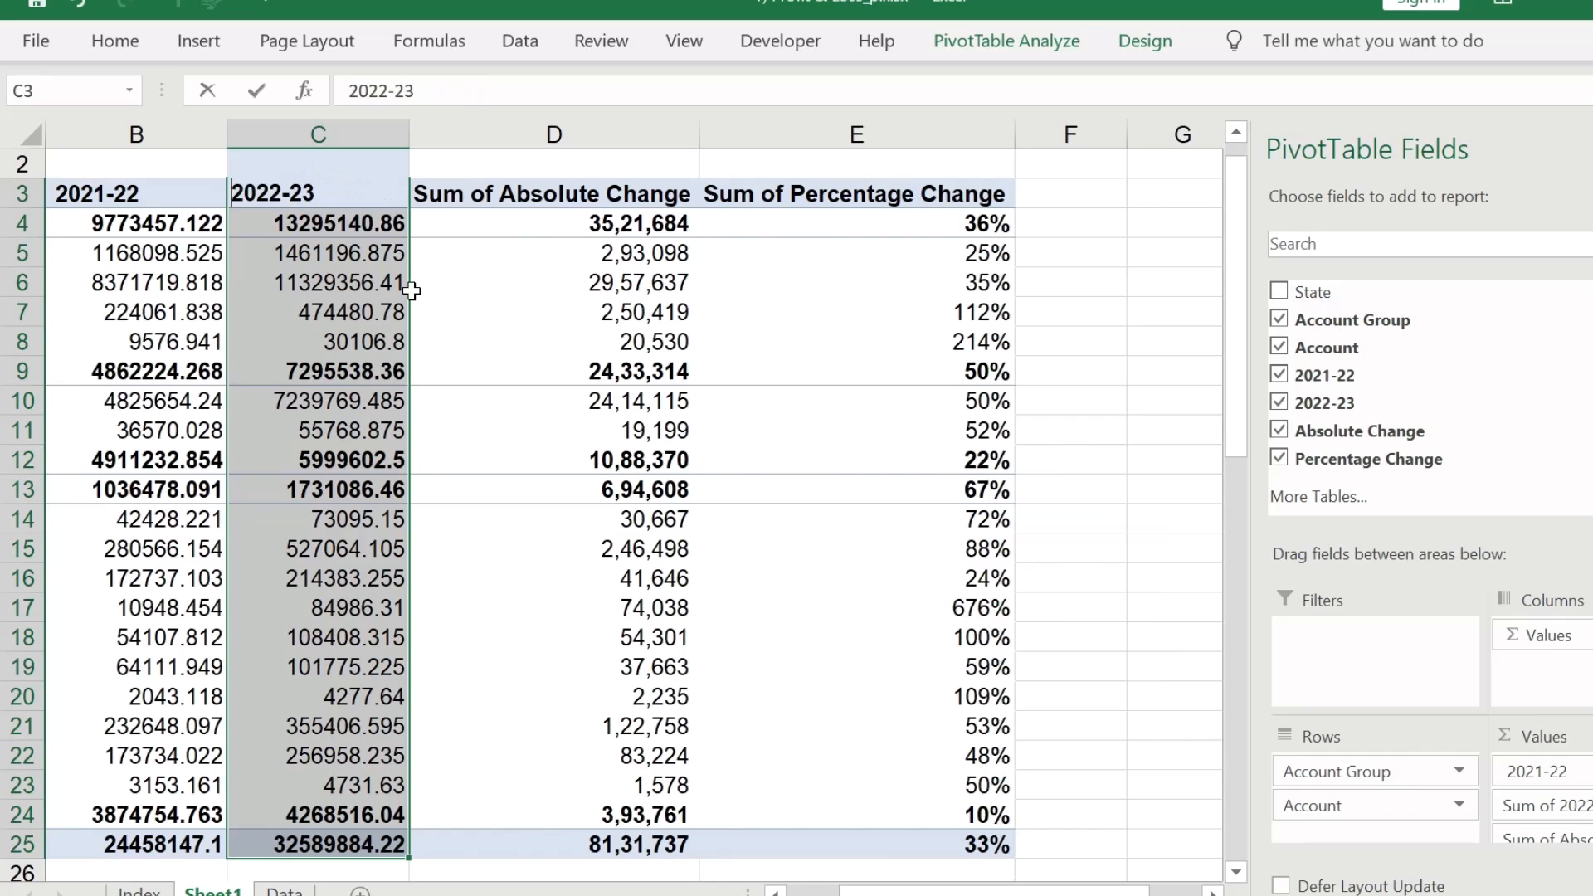
{"action": "left_click", "coordinate": [506, 336]}
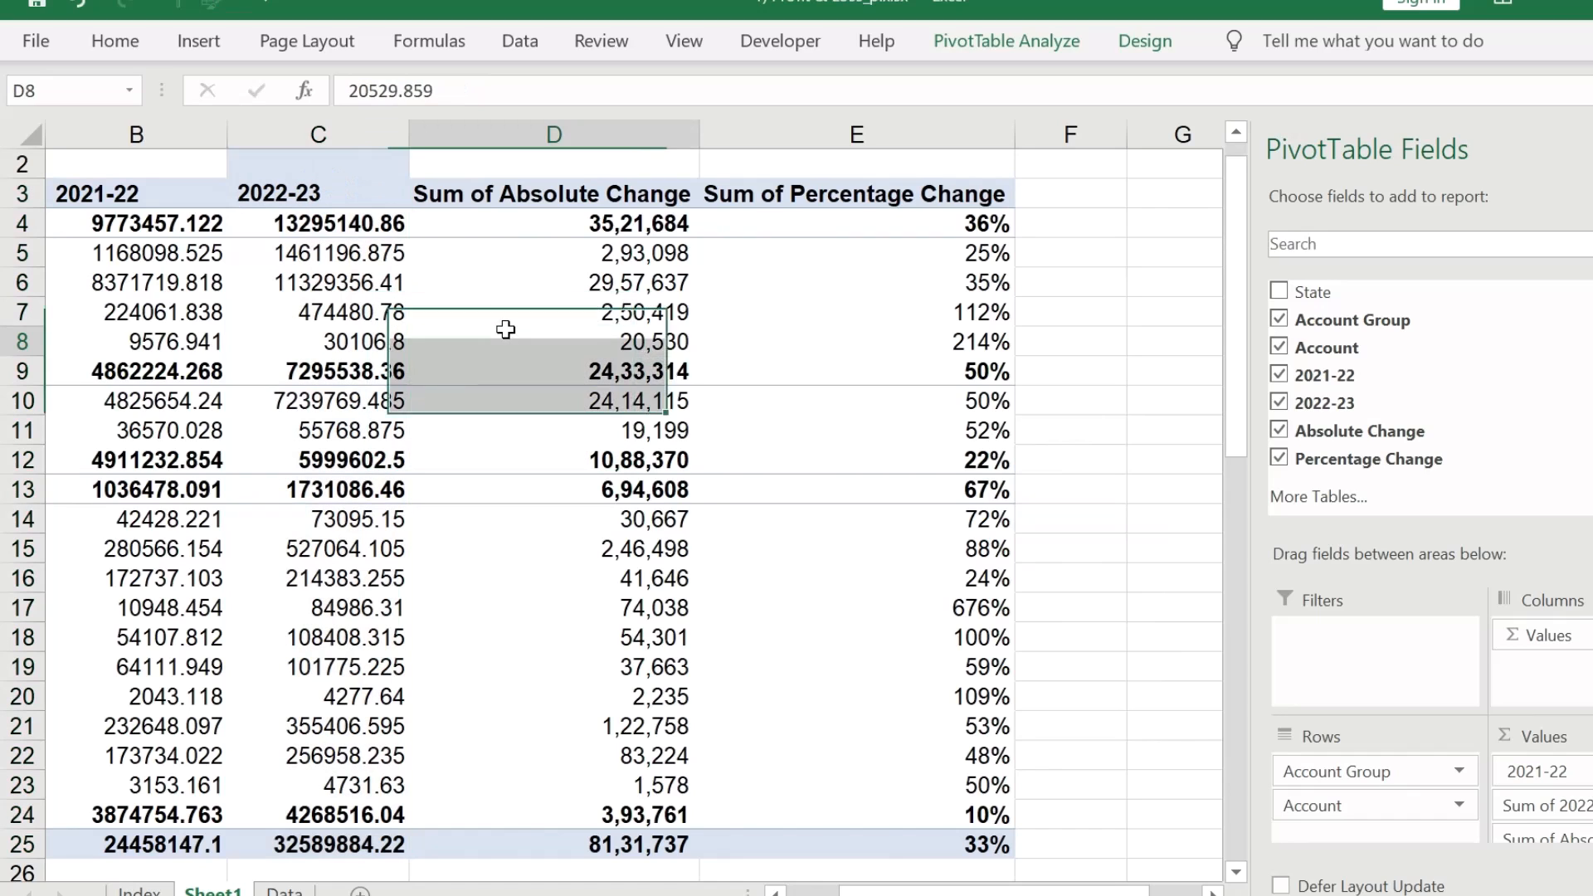
Step: Rename the Sum of Absolute Change column header to Absolute Change with a leading space
{"action": "left_click", "coordinate": [540, 199]}
{"action": "double_click", "coordinate": [501, 193]}
{"action": "key", "text": "BackSpace"}
{"action": "key", "text": "BackSpace"}
{"action": "key", "text": "BackSpace"}
{"action": "key", "text": "BackSpace"}
{"action": "key", "text": "BackSpace"}
{"action": "key", "text": "BackSpace"}
{"action": "key", "text": "BackSpace"}
{"action": "key", "text": "Return"}
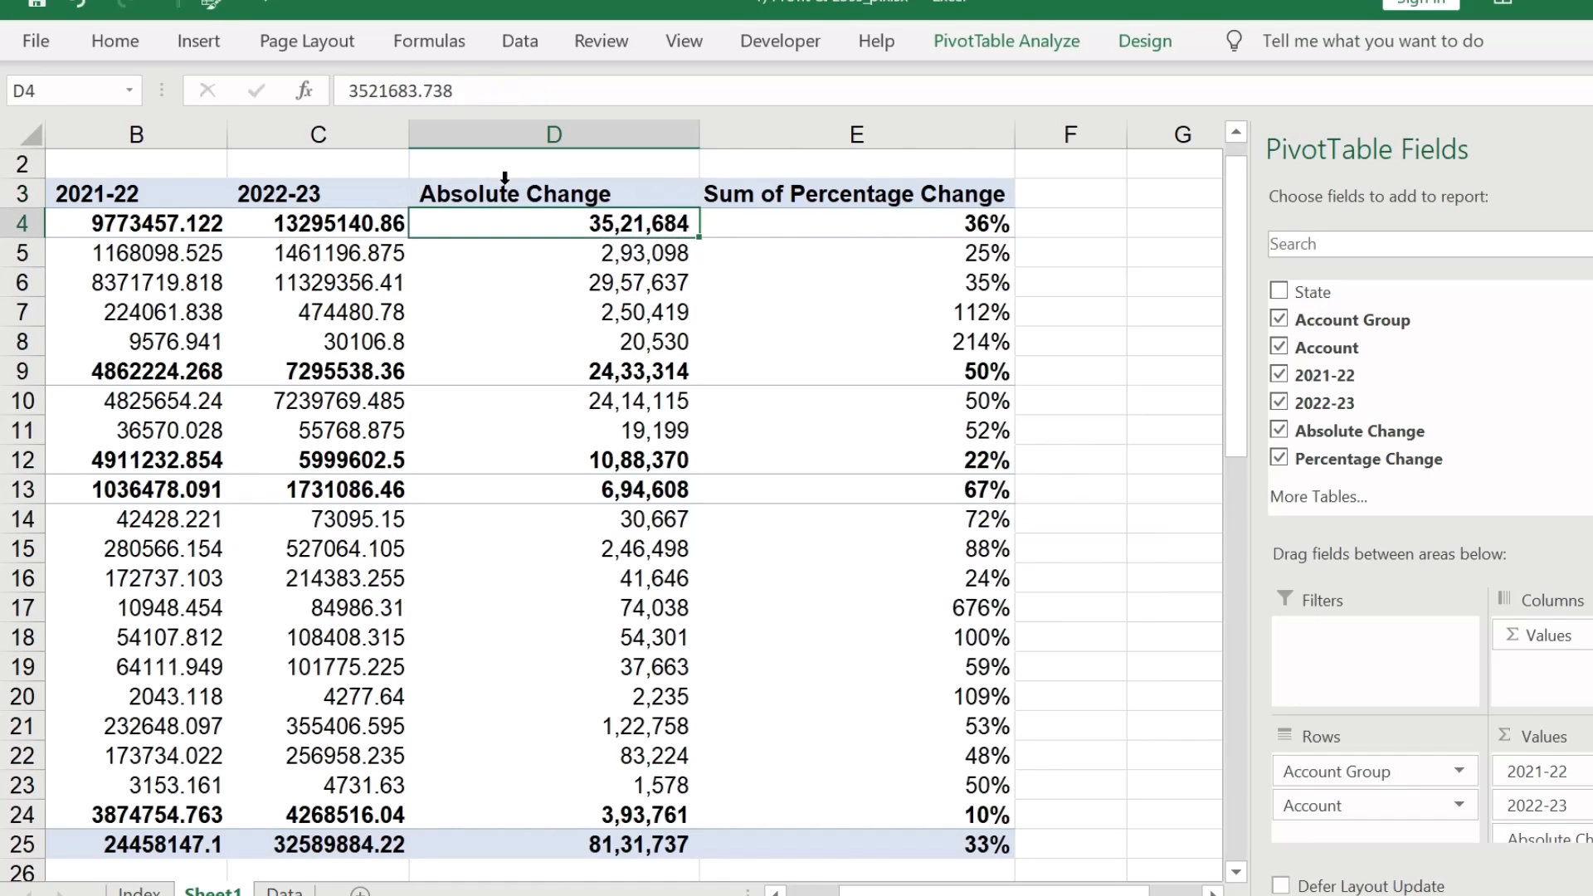
Step: Rename the Sum of Percentage Change header to Percentage Change with a leading space and autofit all column widths
{"action": "left_click", "coordinate": [816, 193]}
{"action": "double_click", "coordinate": [816, 192]}
{"action": "key", "text": "BackSpace"}
{"action": "key", "text": "BackSpace"}
{"action": "key", "text": "BackSpace"}
{"action": "key", "text": "BackSpace"}
{"action": "key", "text": "BackSpace"}
{"action": "key", "text": "BackSpace"}
{"action": "key", "text": "BackSpace"}
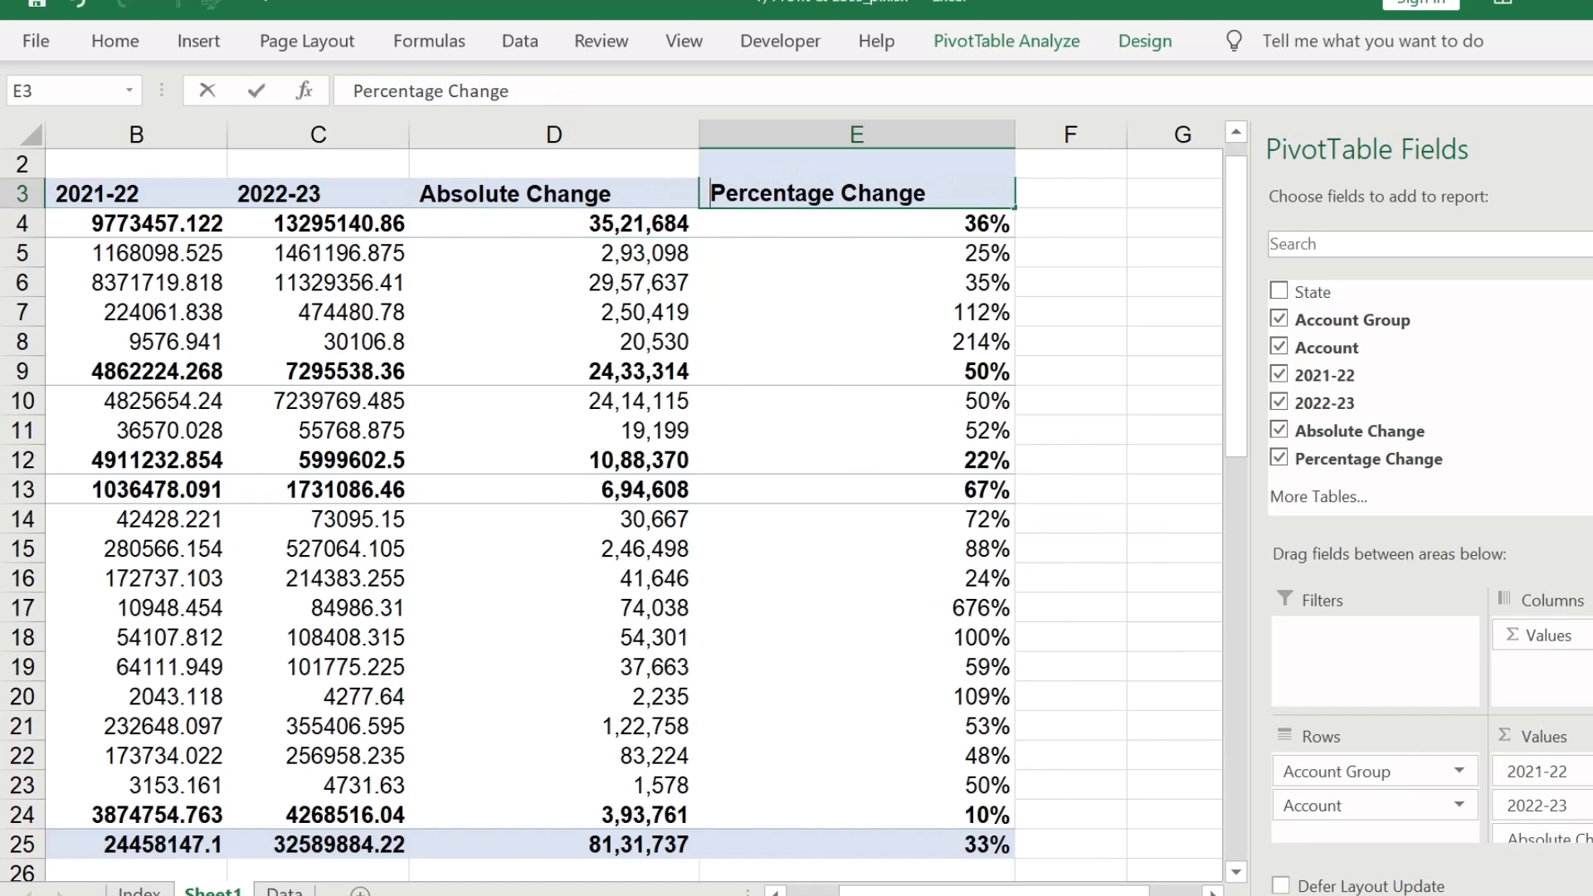
{"action": "key", "text": "Return"}
{"action": "left_click", "coordinate": [23, 130]}
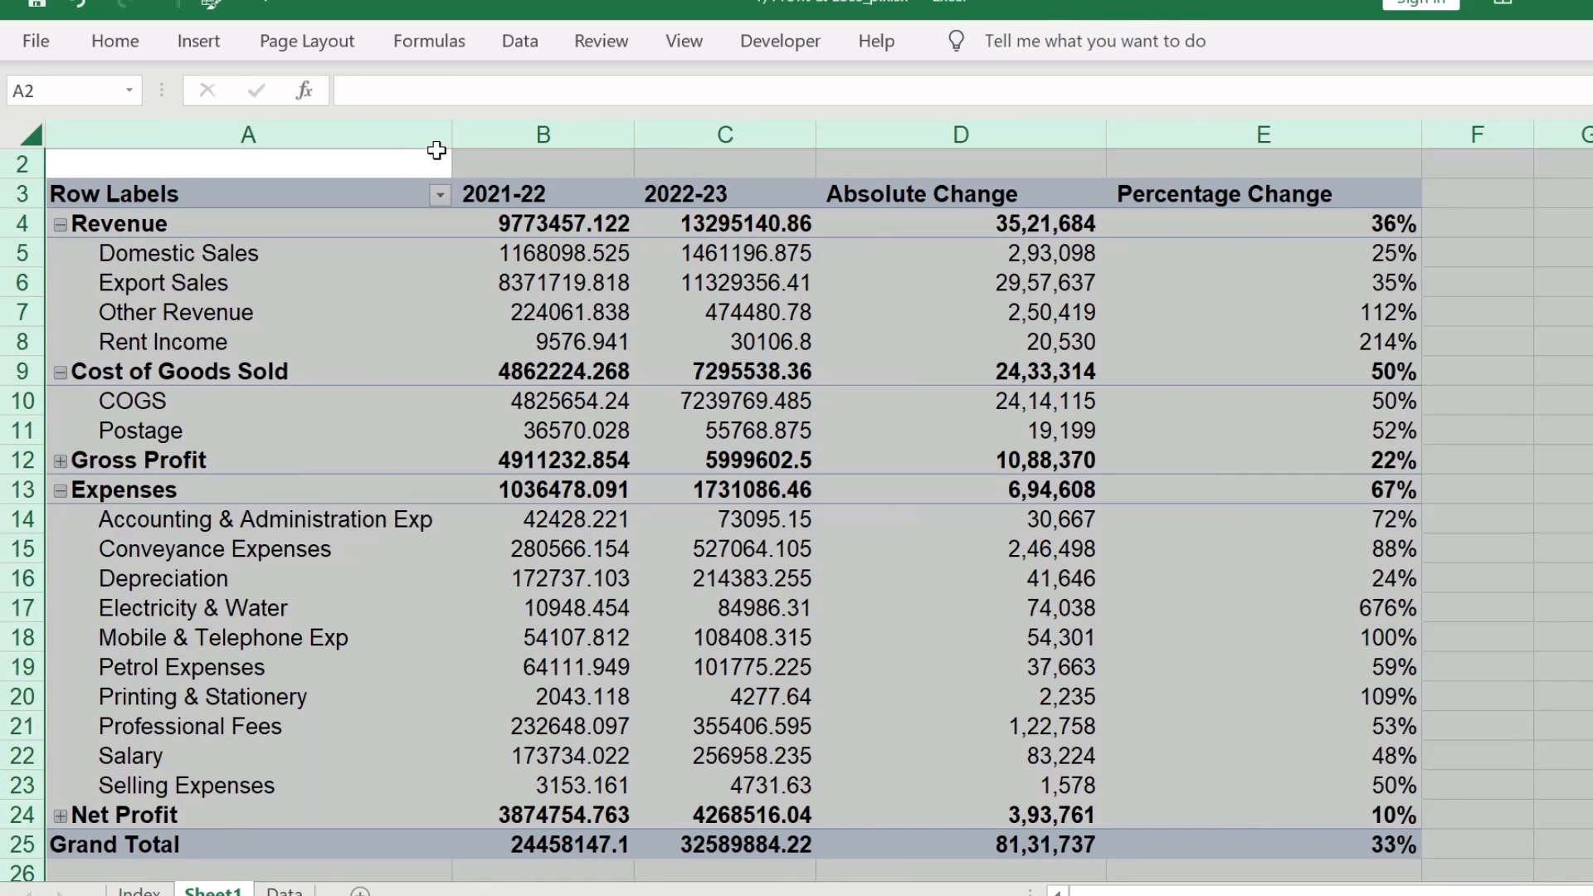
{"action": "double_click", "coordinate": [449, 131]}
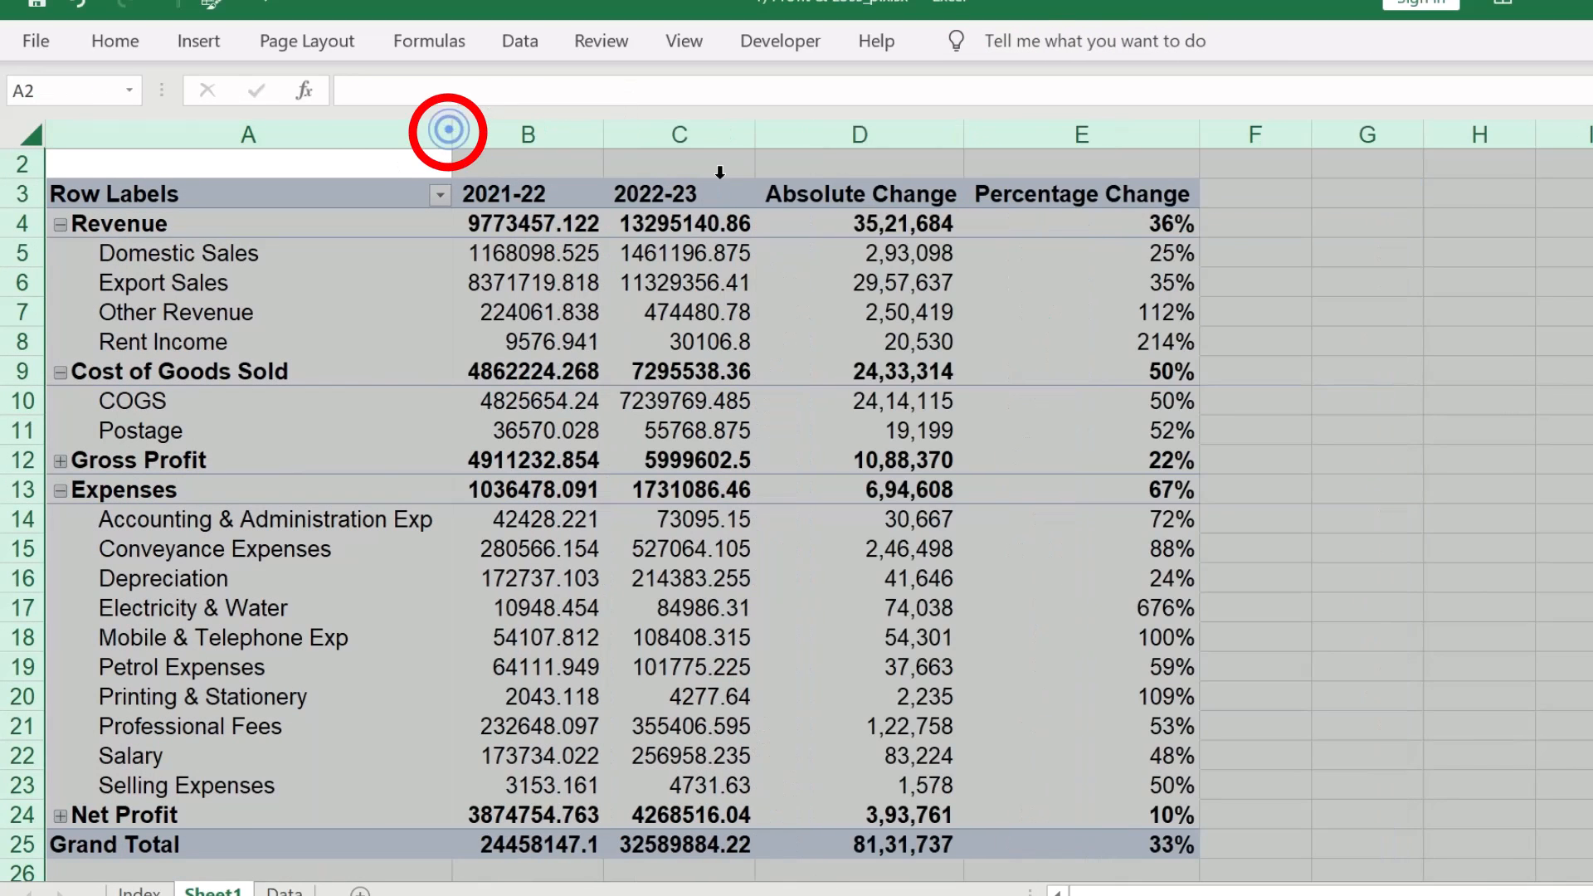
Step: Format the 2021-22, 2022-23 and Absolute Change columns in Comma Style with no decimal places
{"action": "left_click_drag", "start_coordinate": [539, 134], "coordinate": [829, 139]}
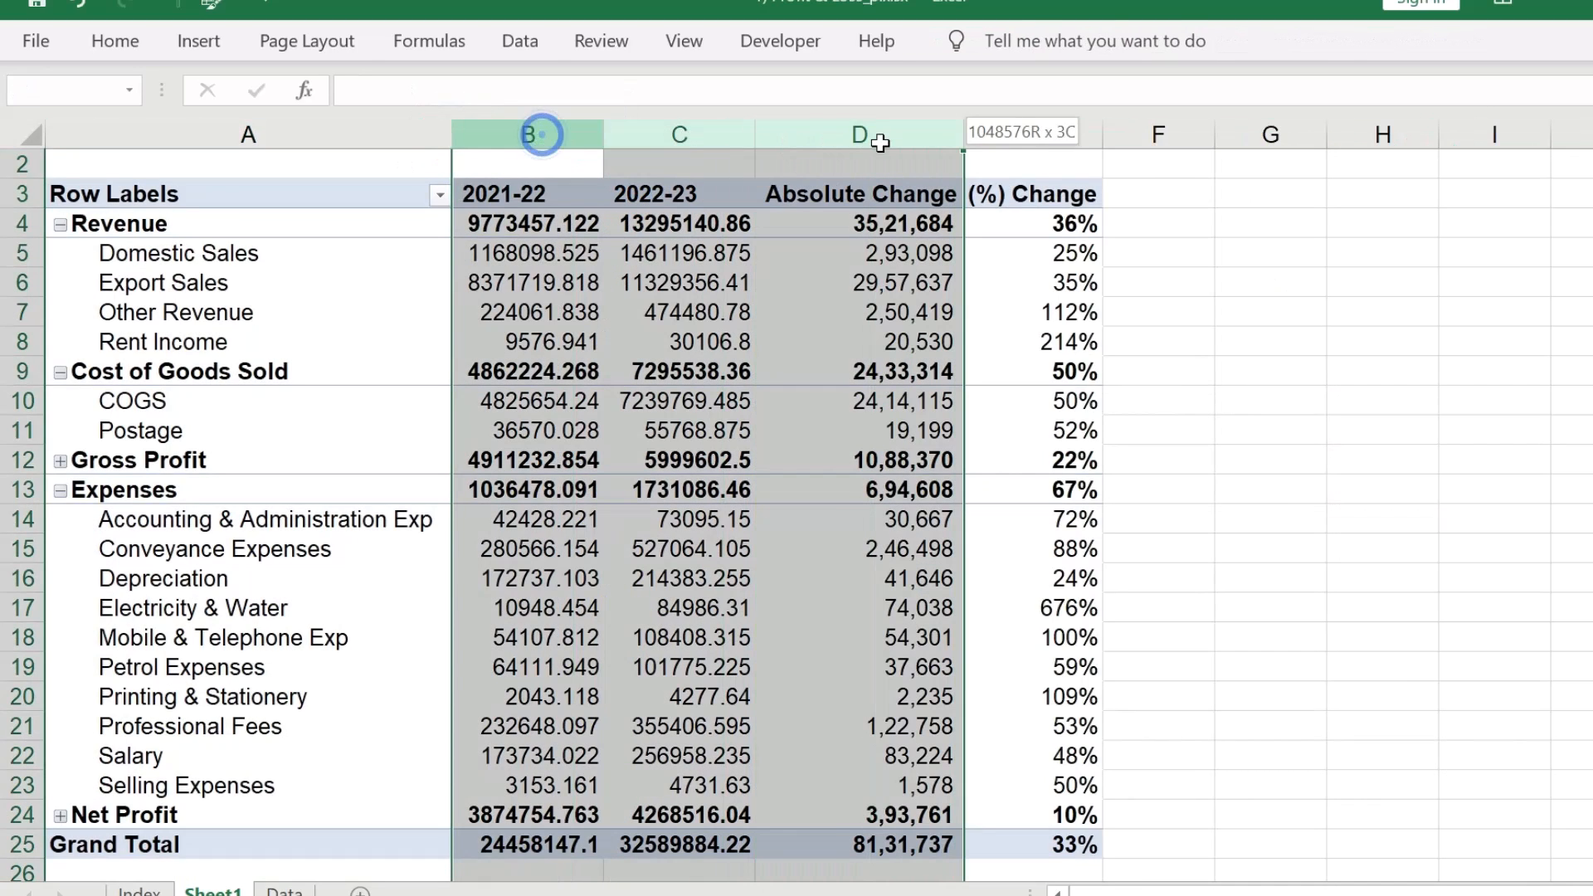
{"action": "left_click", "coordinate": [114, 41]}
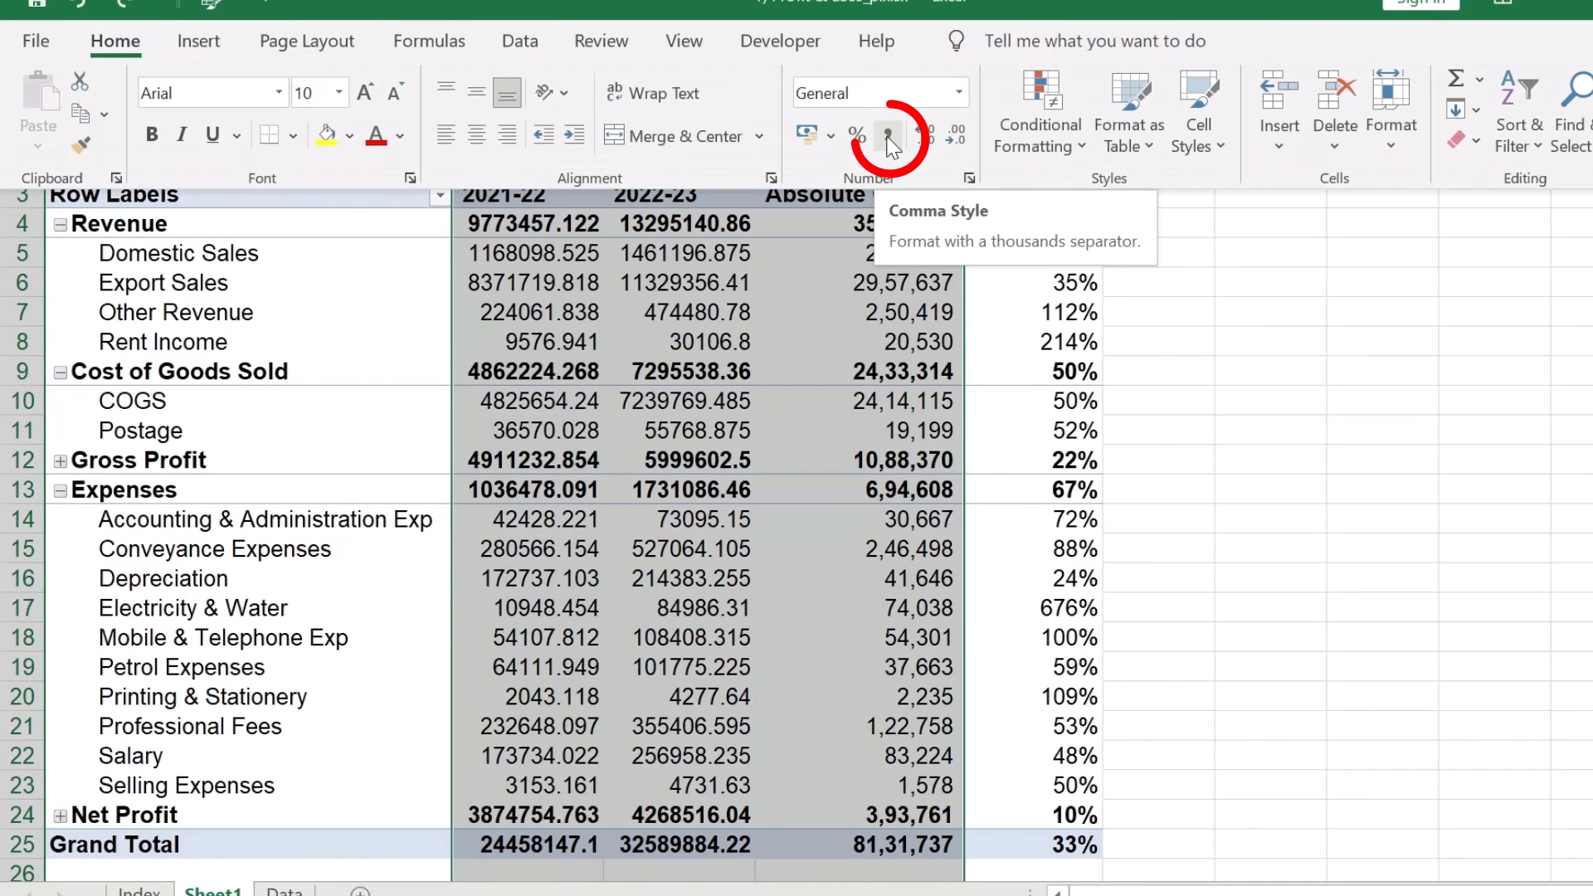
{"action": "left_click", "coordinate": [890, 144]}
{"action": "left_click", "coordinate": [954, 141]}
{"action": "left_click", "coordinate": [954, 141]}
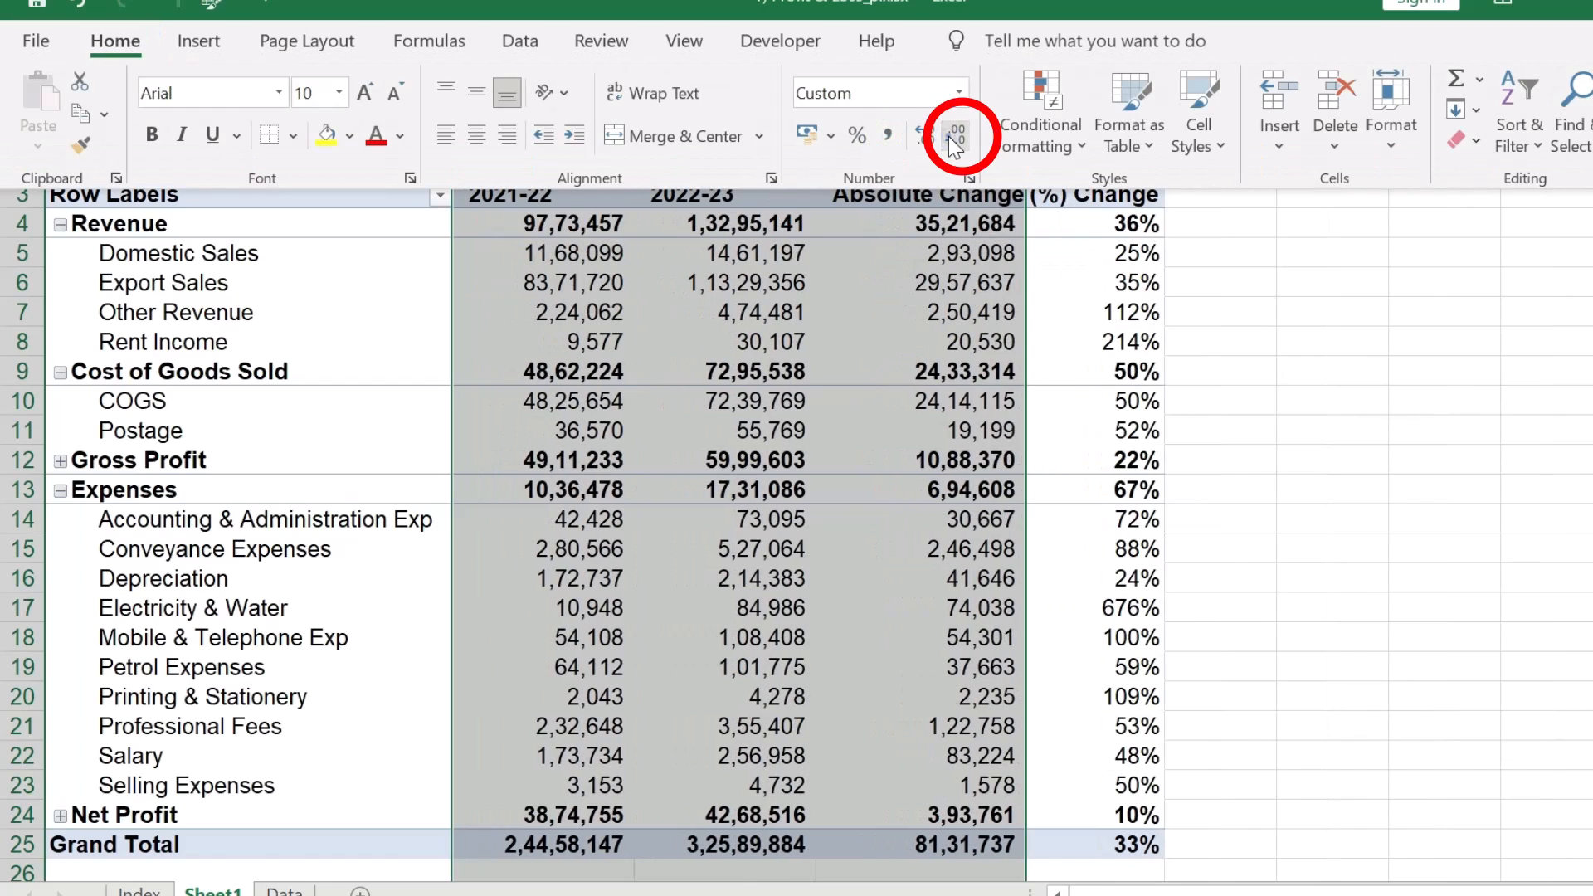
Step: Review the Revenue and Cost of Goods Sold rows and remove the Grand Total row from the PivotTable
{"action": "left_click", "coordinate": [170, 291]}
{"action": "left_click", "coordinate": [116, 229]}
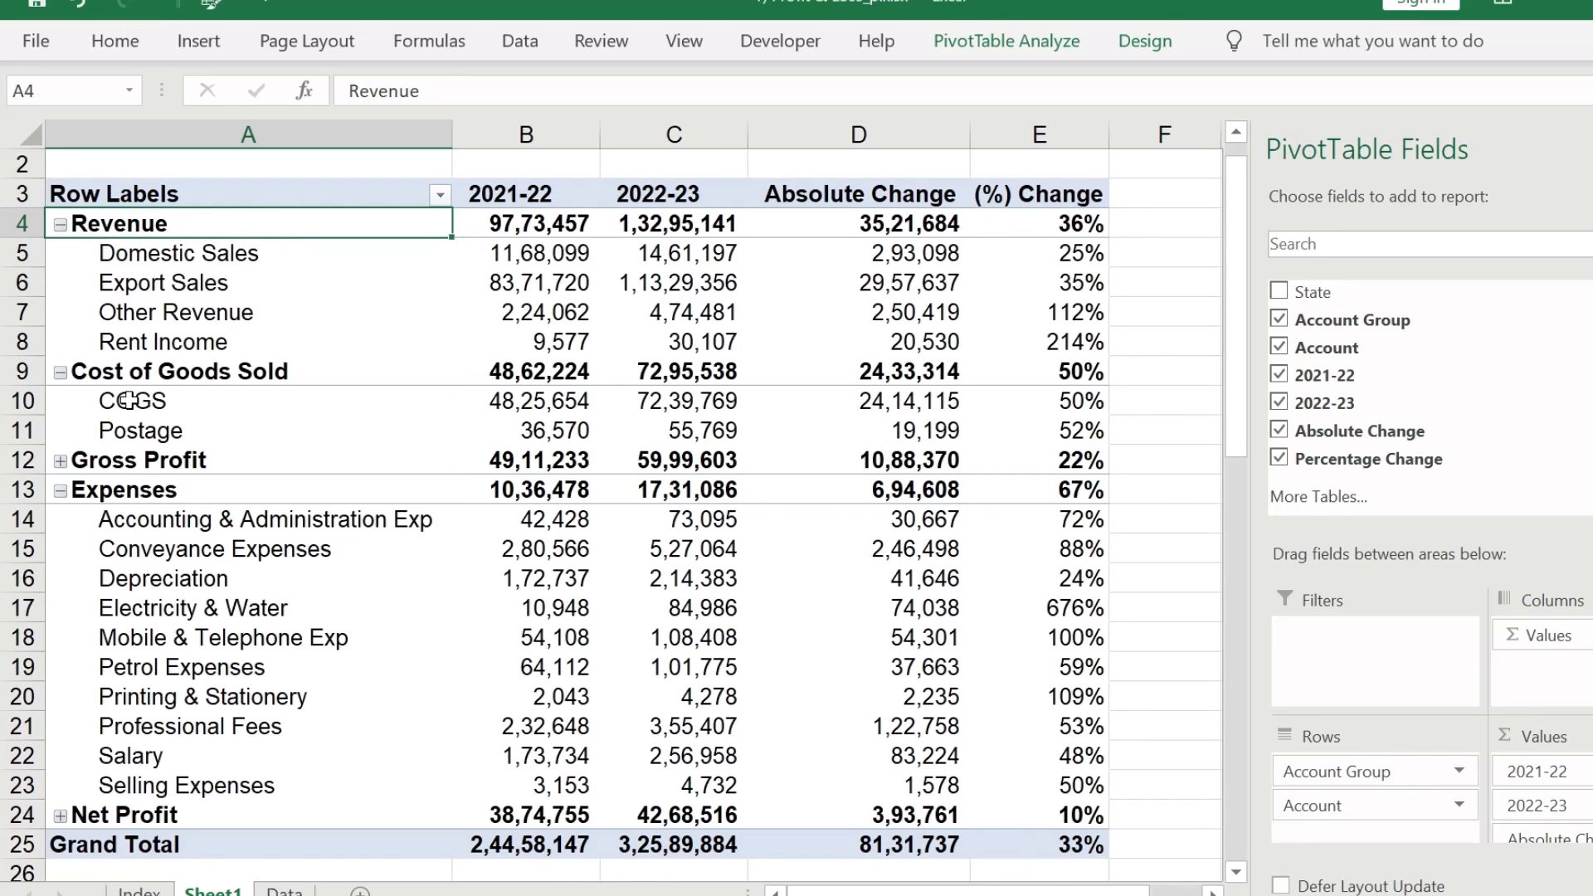
{"action": "left_click", "coordinate": [139, 373]}
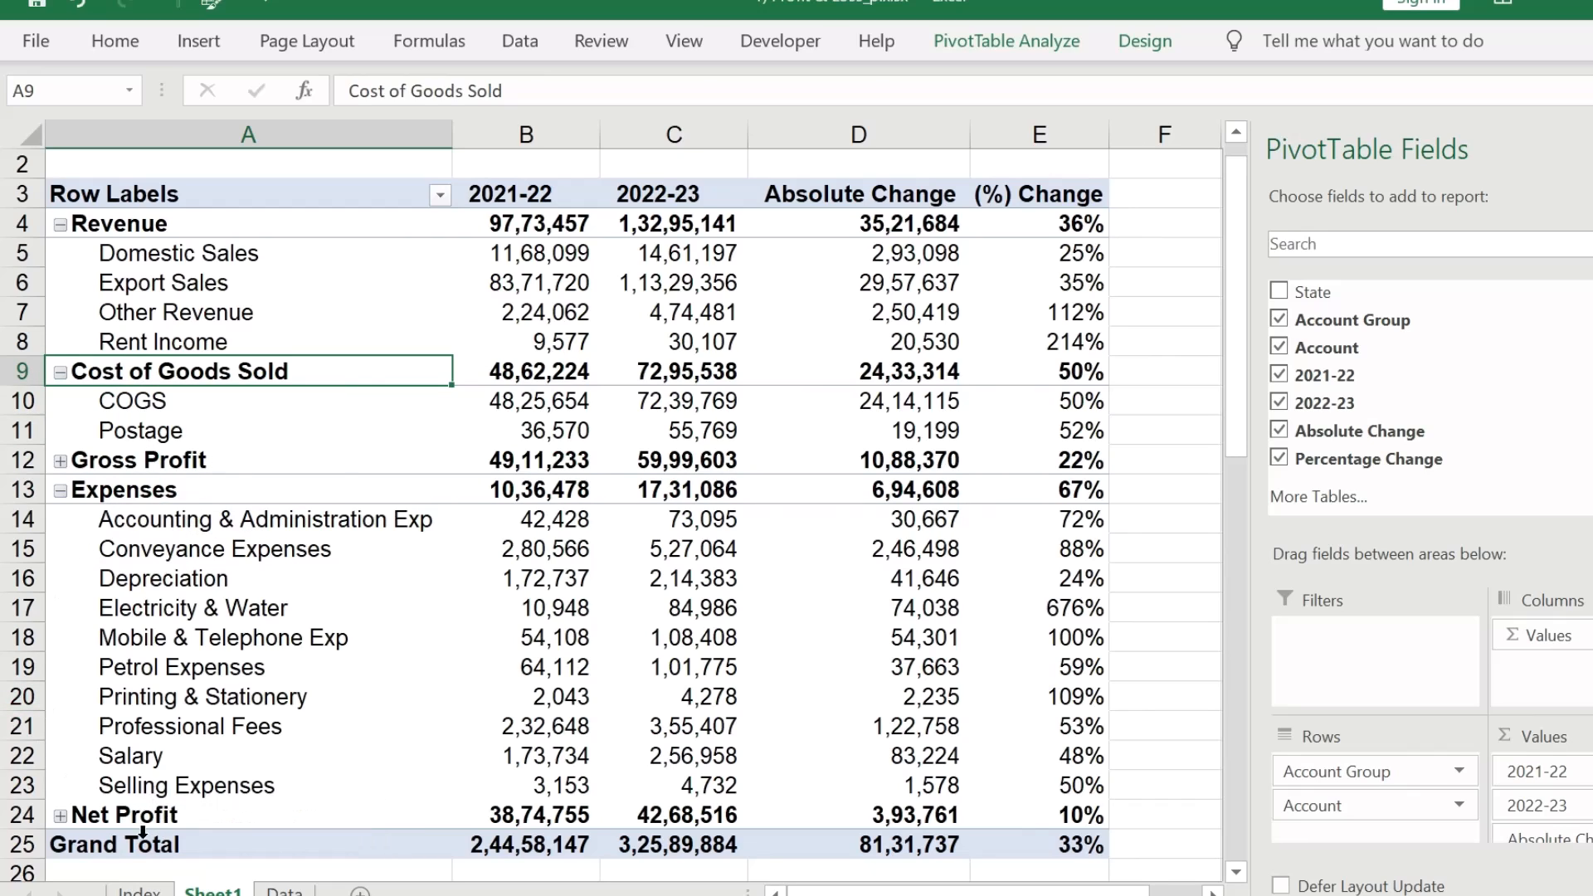
{"action": "left_click", "coordinate": [110, 847]}
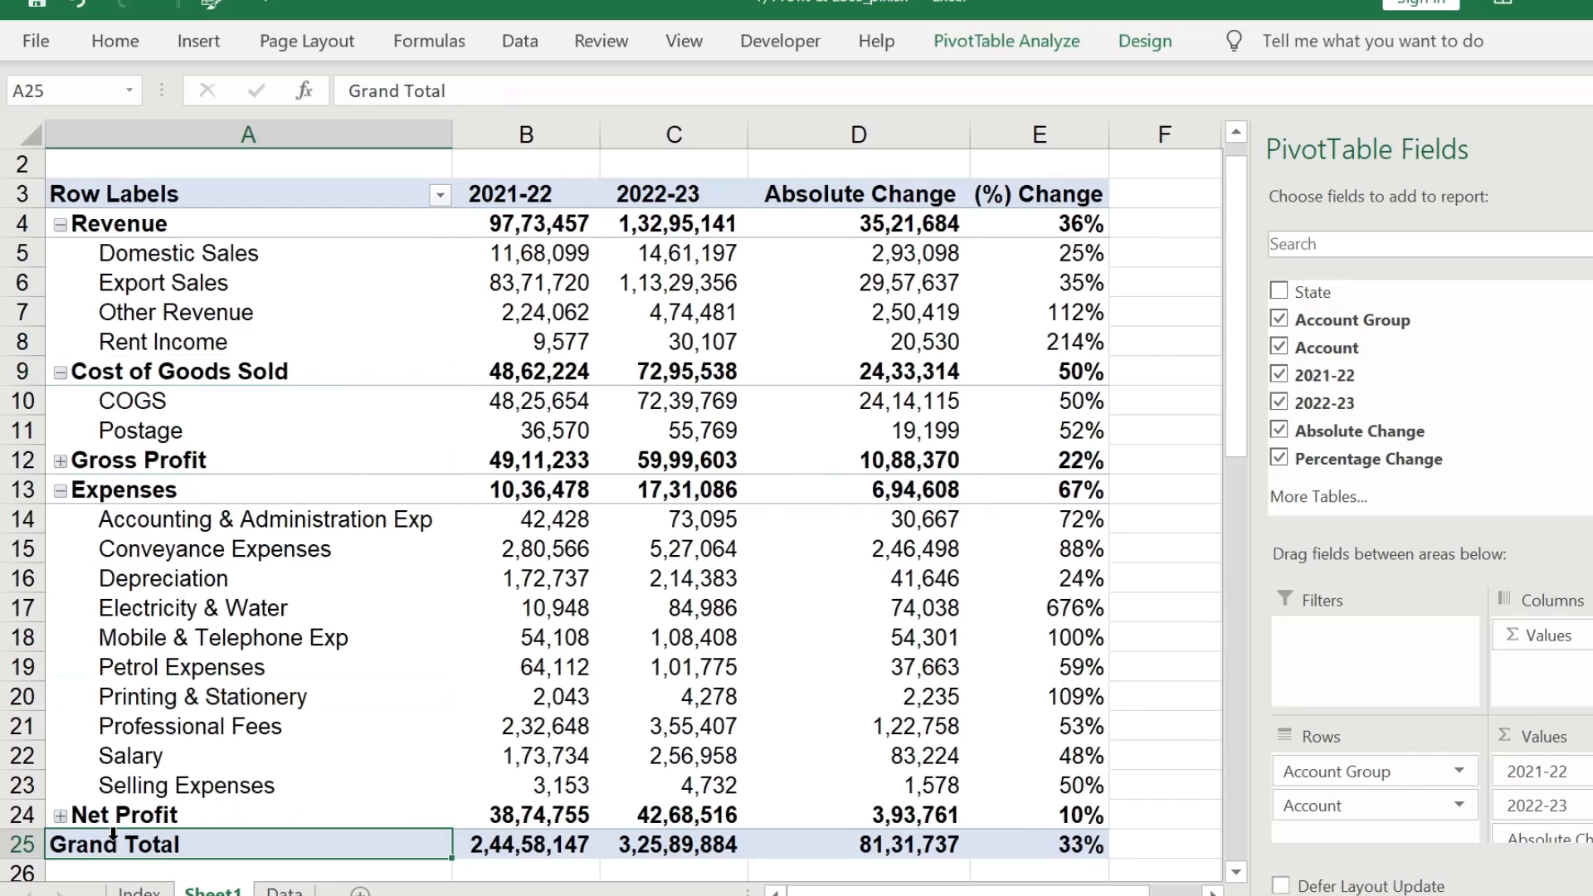
{"action": "right_click", "coordinate": [114, 842]}
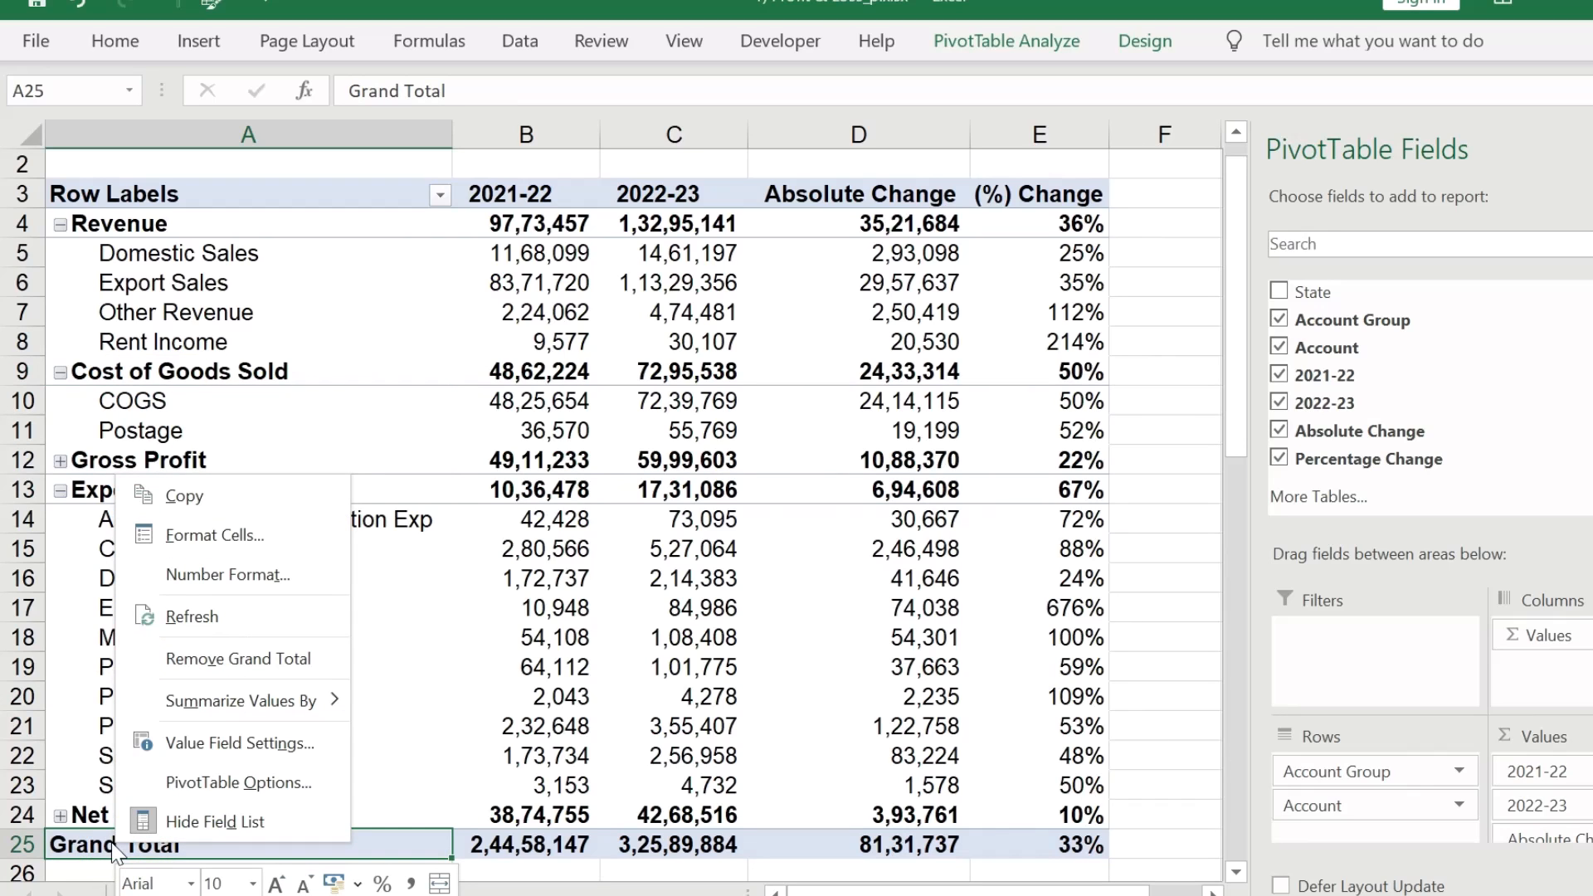
{"action": "left_click", "coordinate": [238, 661]}
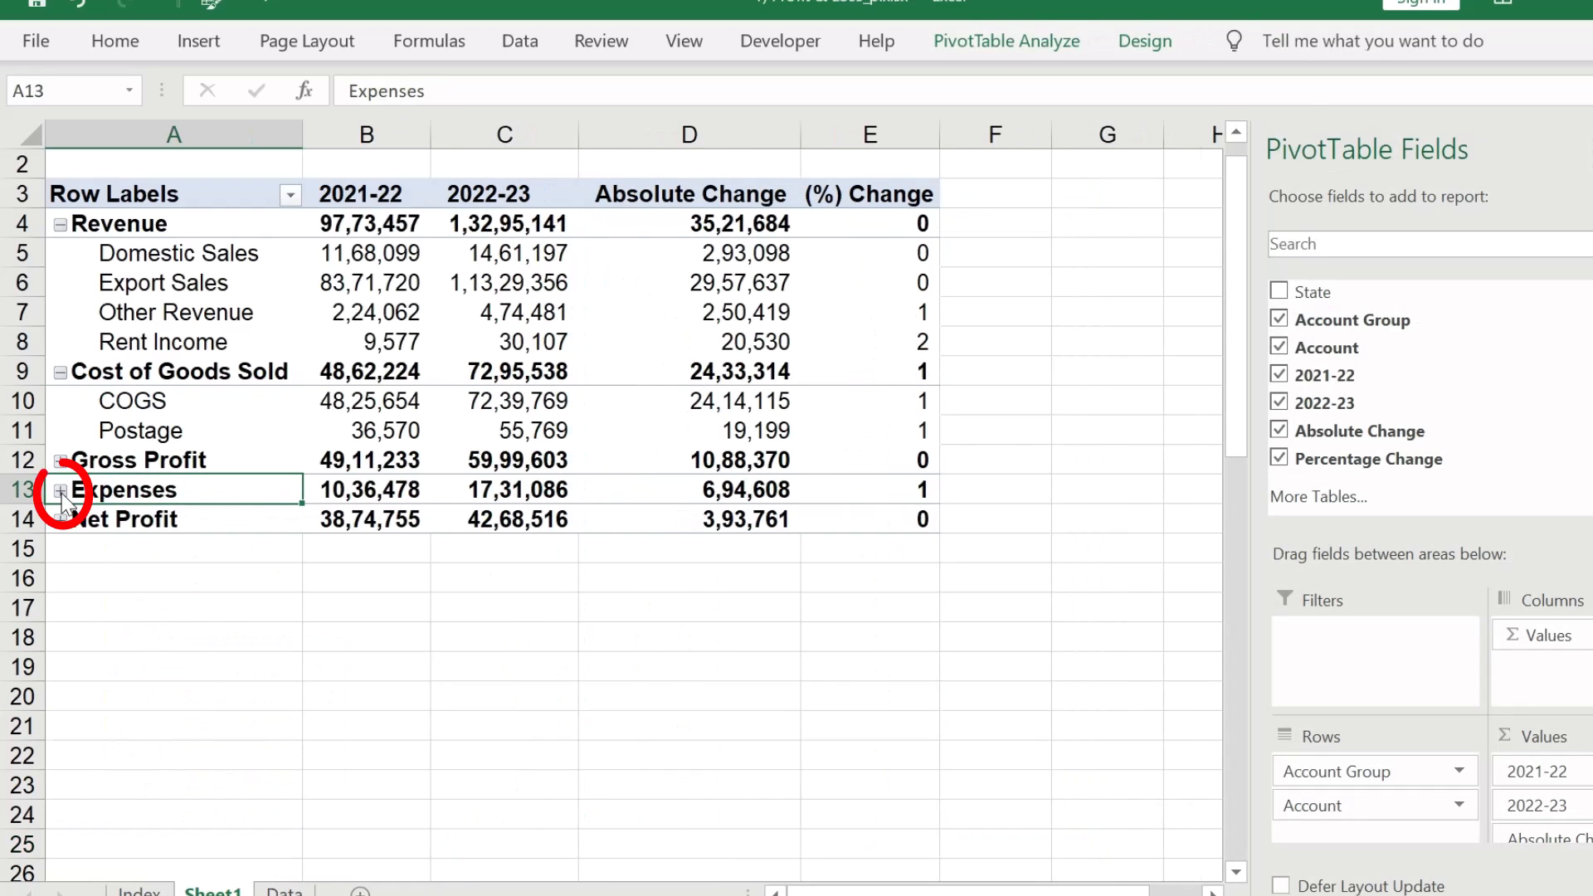
Step: Leave the Expenses group expanded and hide the PivotTable's +/- buttons
{"action": "left_click", "coordinate": [61, 491]}
{"action": "left_click", "coordinate": [61, 491]}
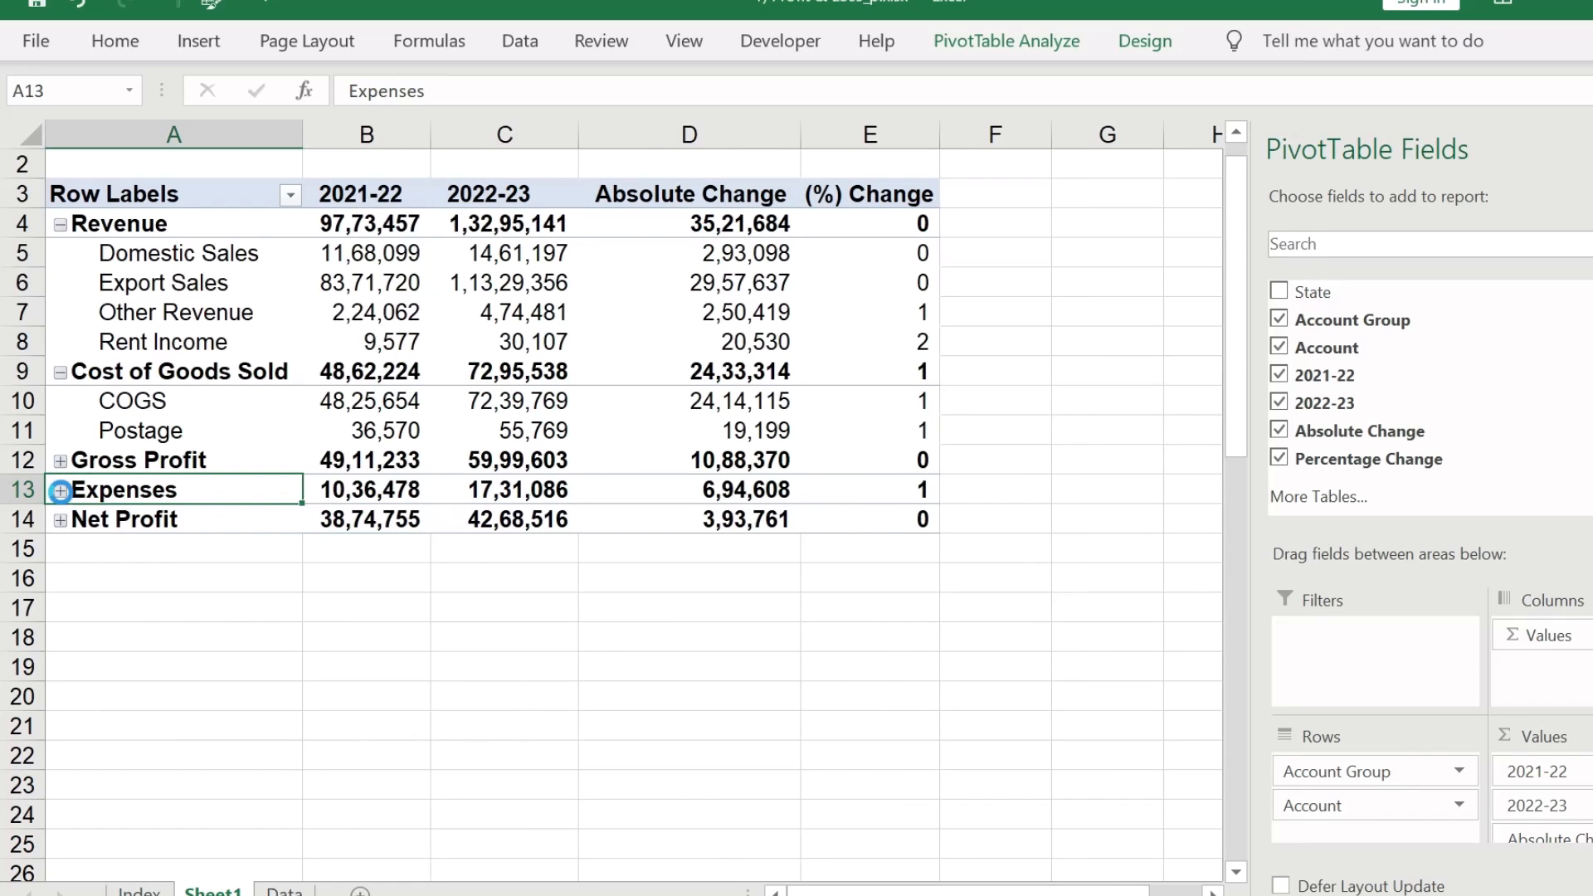
{"action": "left_click", "coordinate": [61, 491]}
{"action": "left_click", "coordinate": [987, 46]}
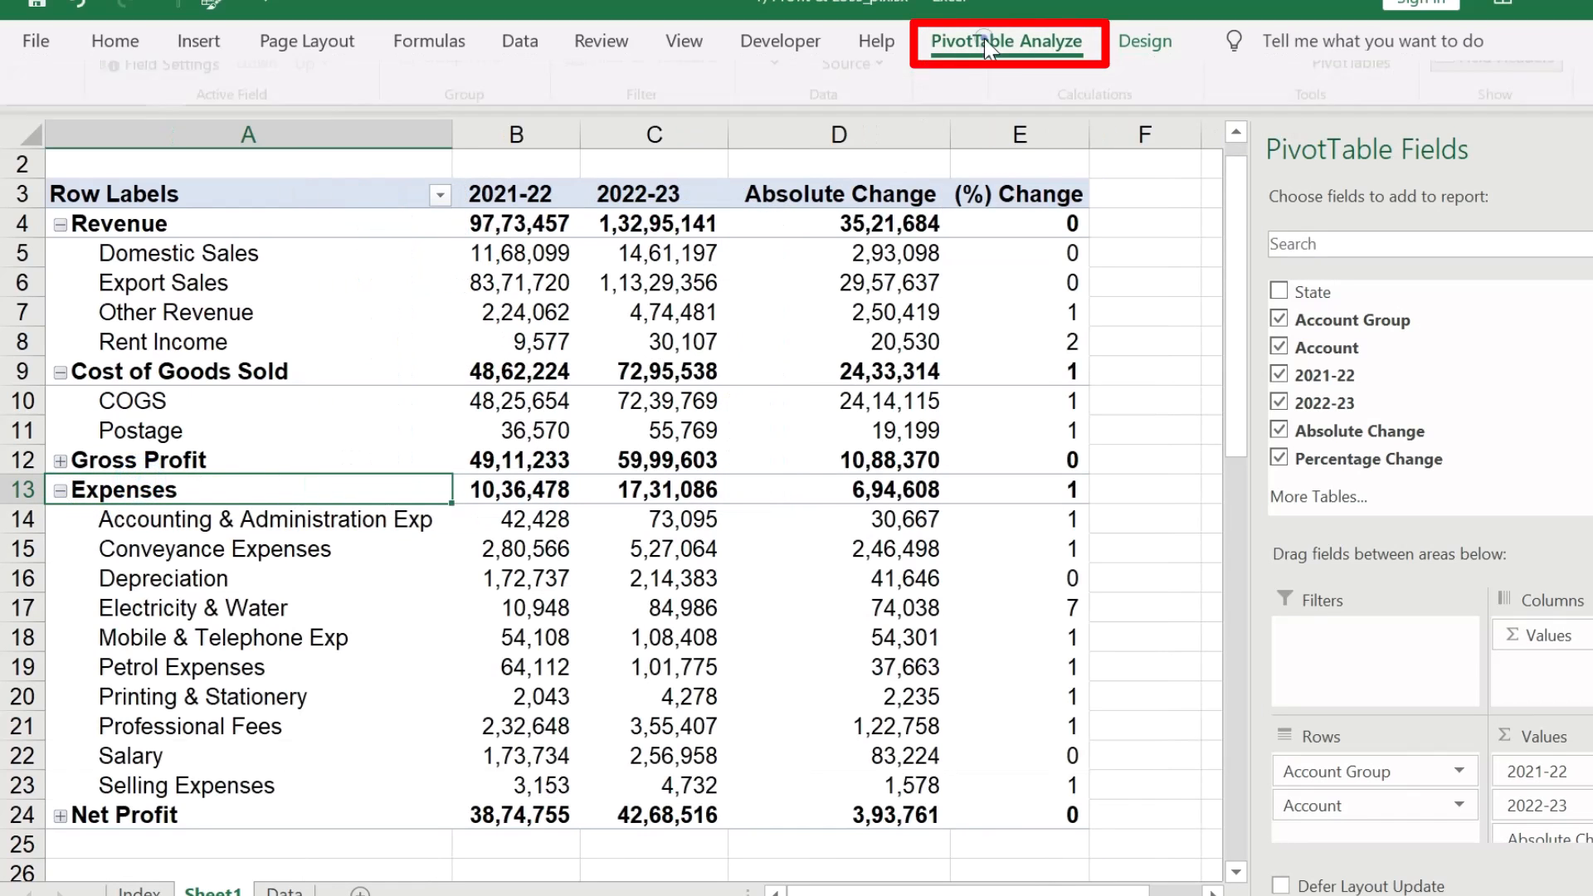
{"action": "left_click", "coordinate": [1483, 110]}
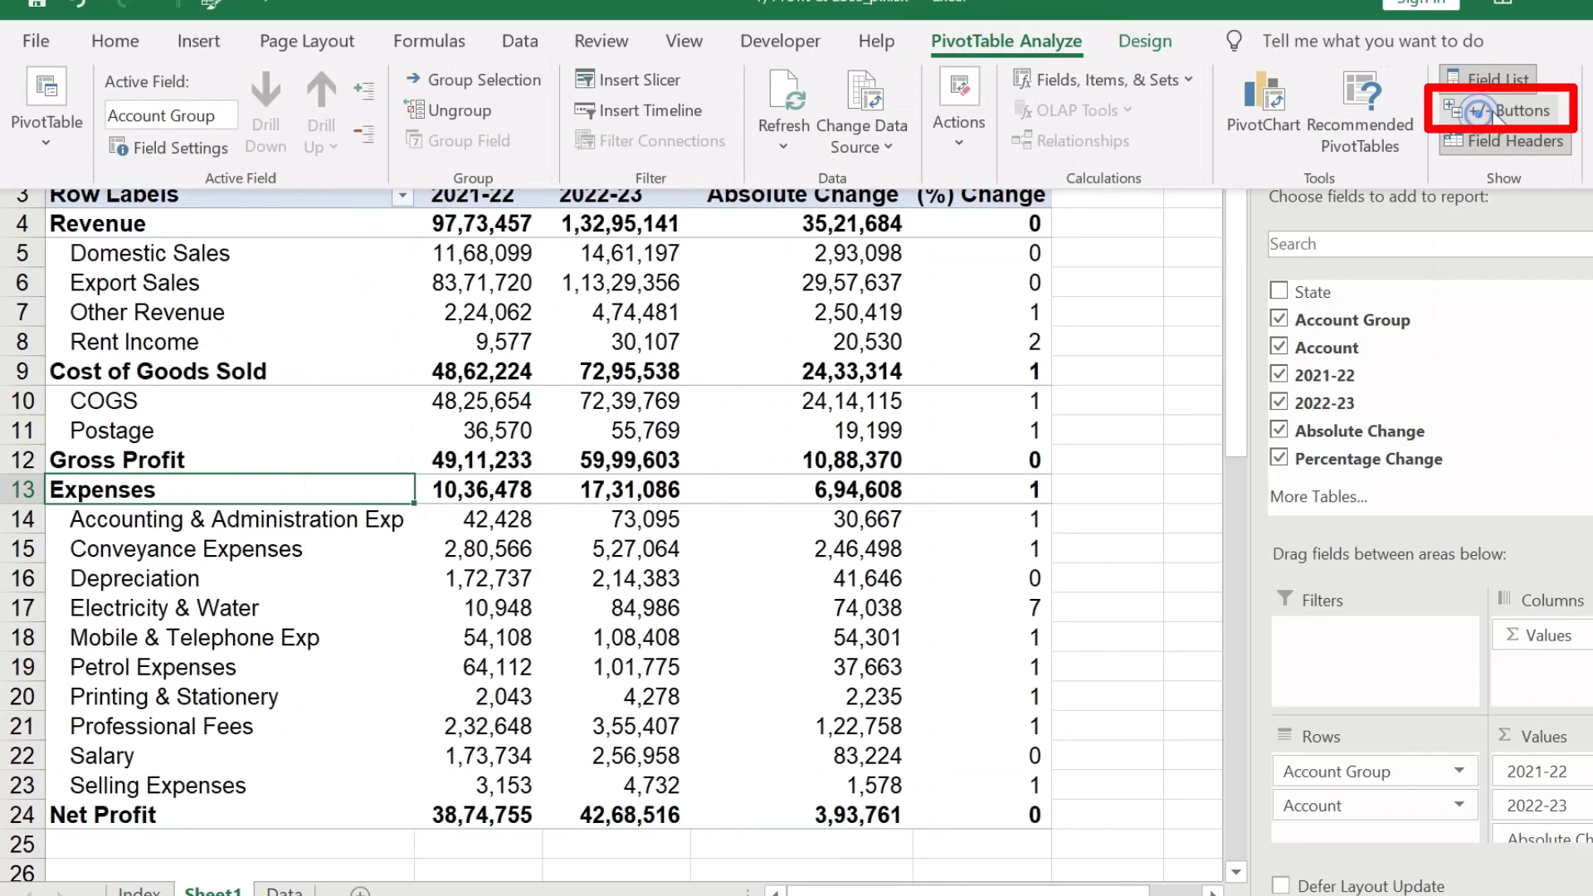
{"action": "left_click", "coordinate": [52, 382]}
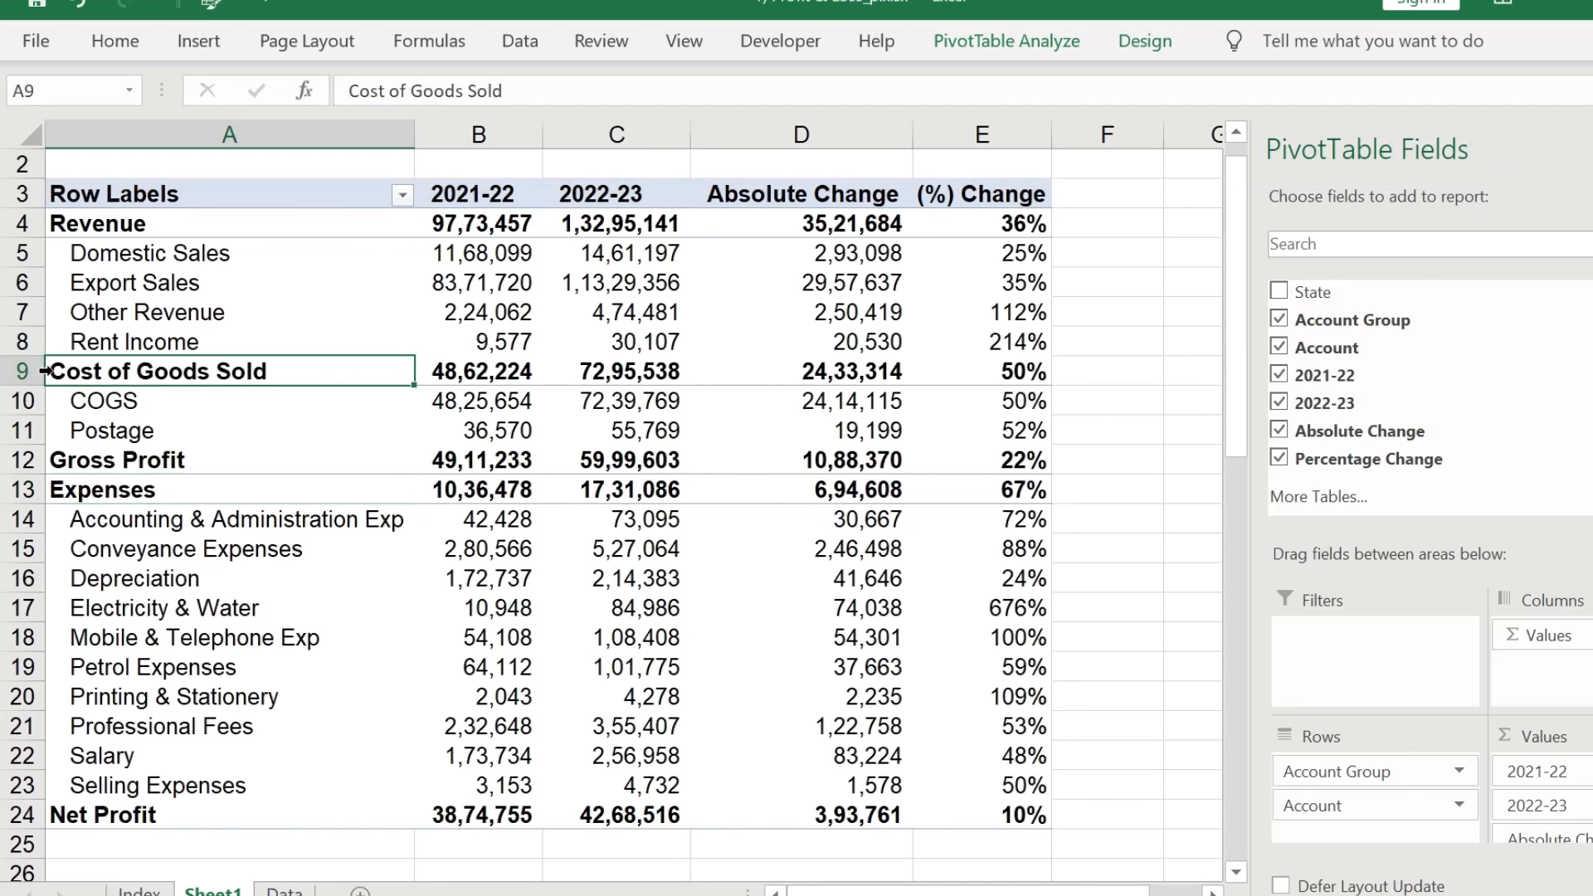
Step: Insert a blank line after each item in the PivotTable
{"action": "left_click", "coordinate": [46, 370]}
{"action": "left_click", "coordinate": [144, 463]}
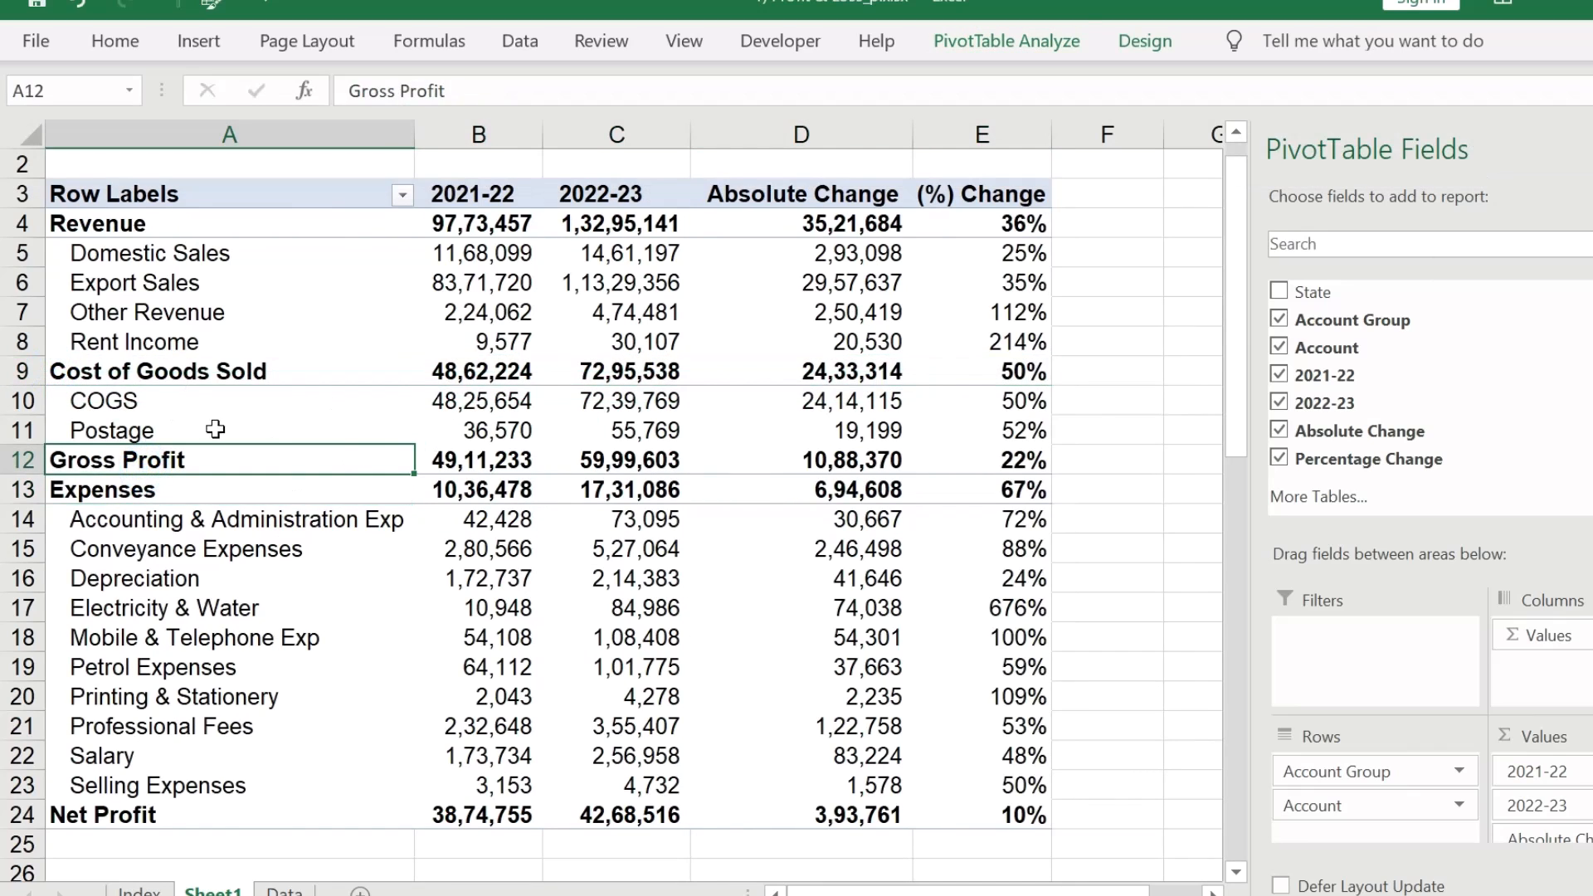
{"action": "left_click", "coordinate": [1145, 41]}
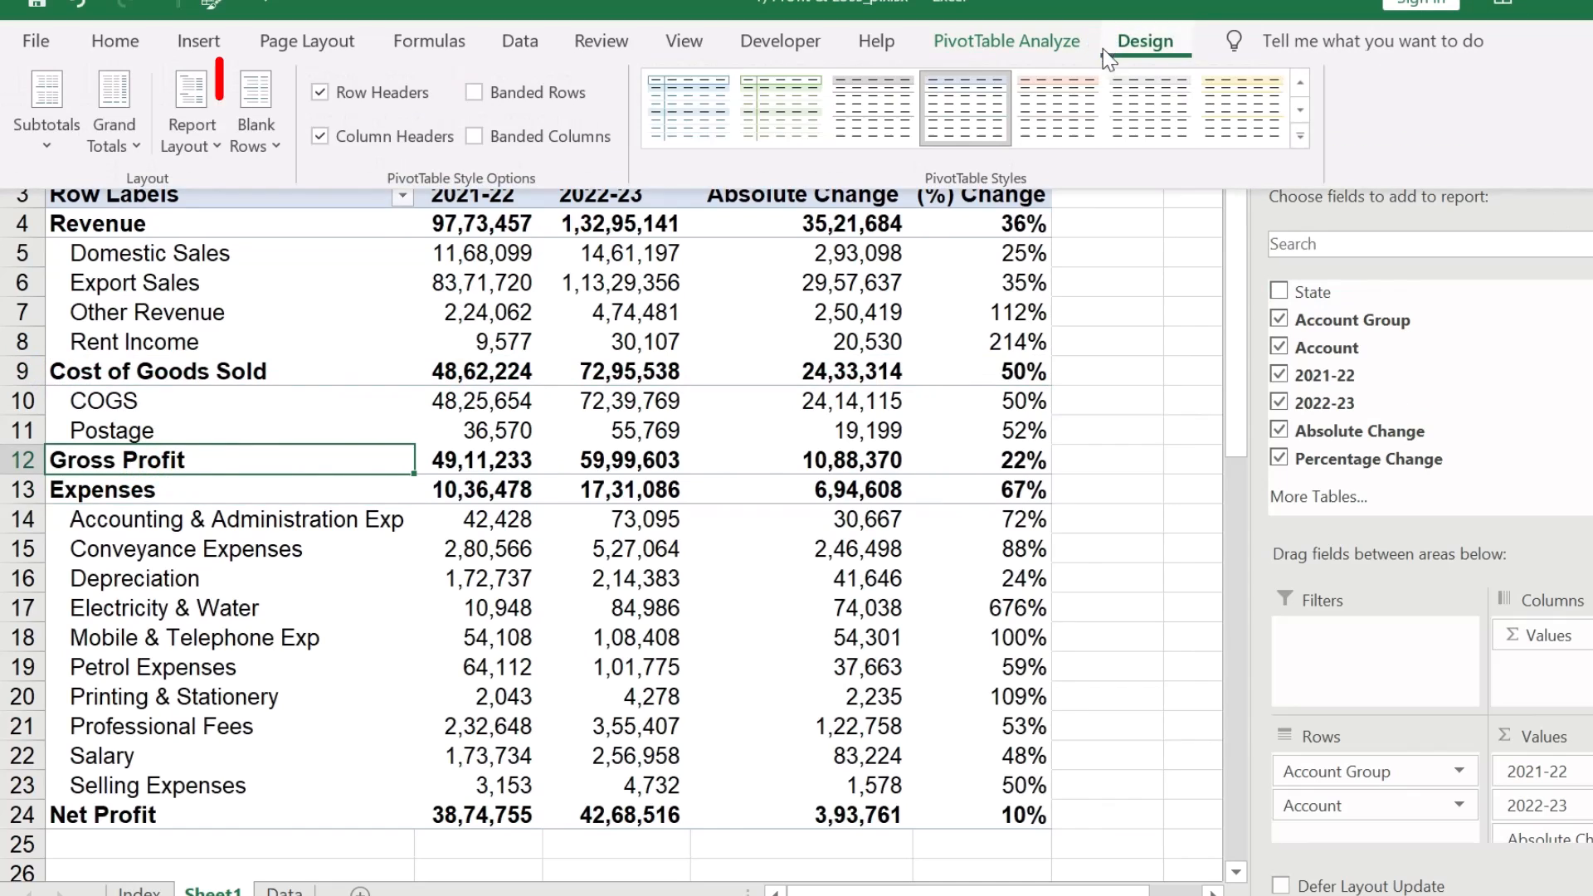
{"action": "left_click", "coordinate": [256, 125]}
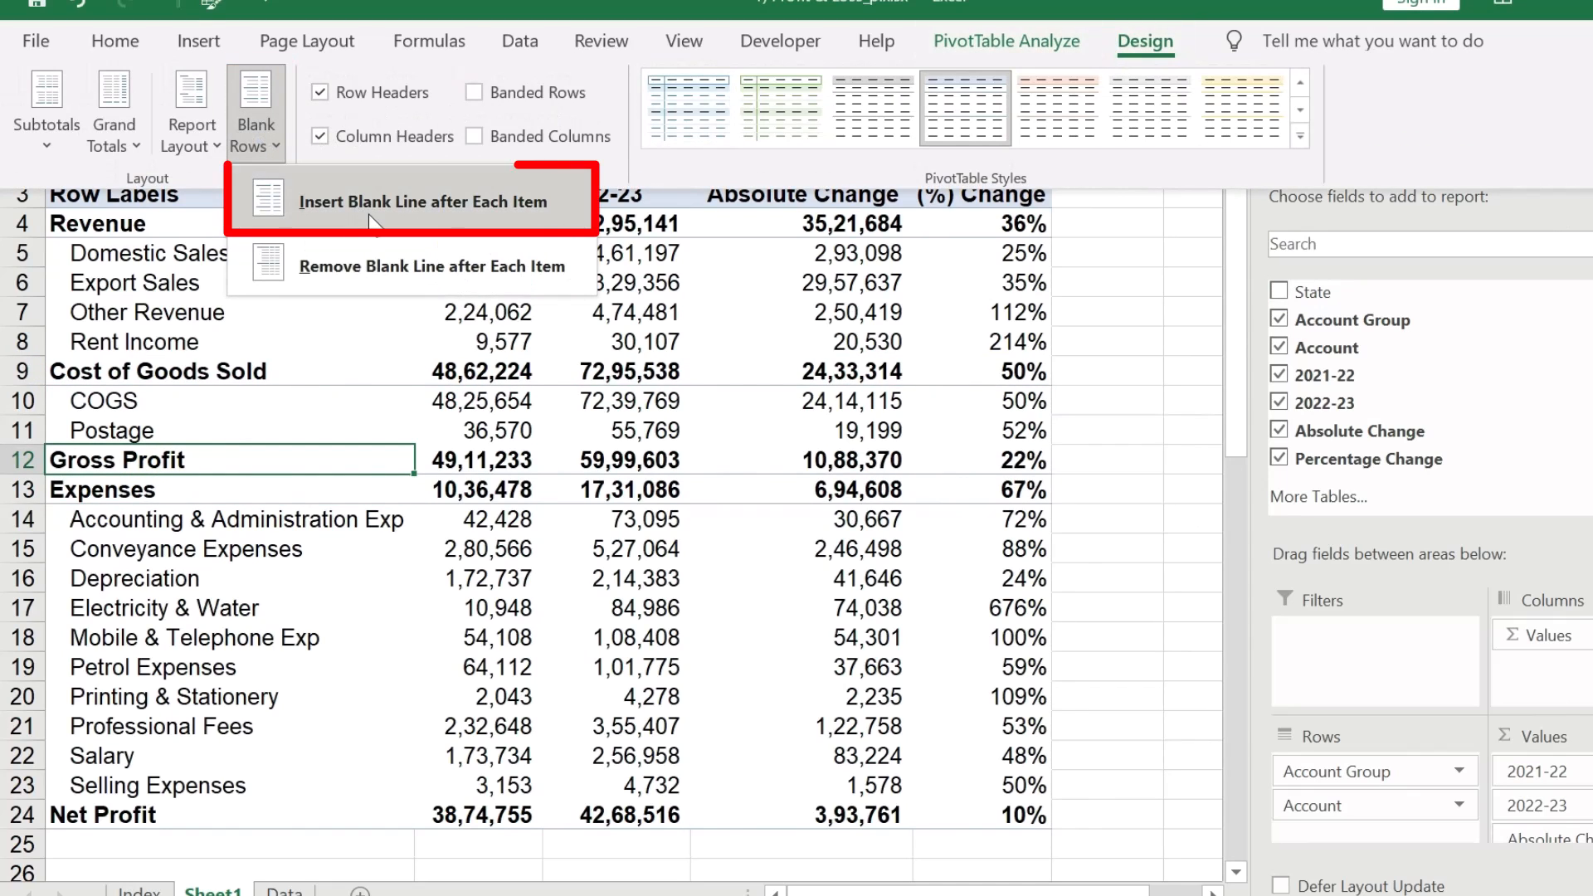
{"action": "left_click", "coordinate": [424, 202]}
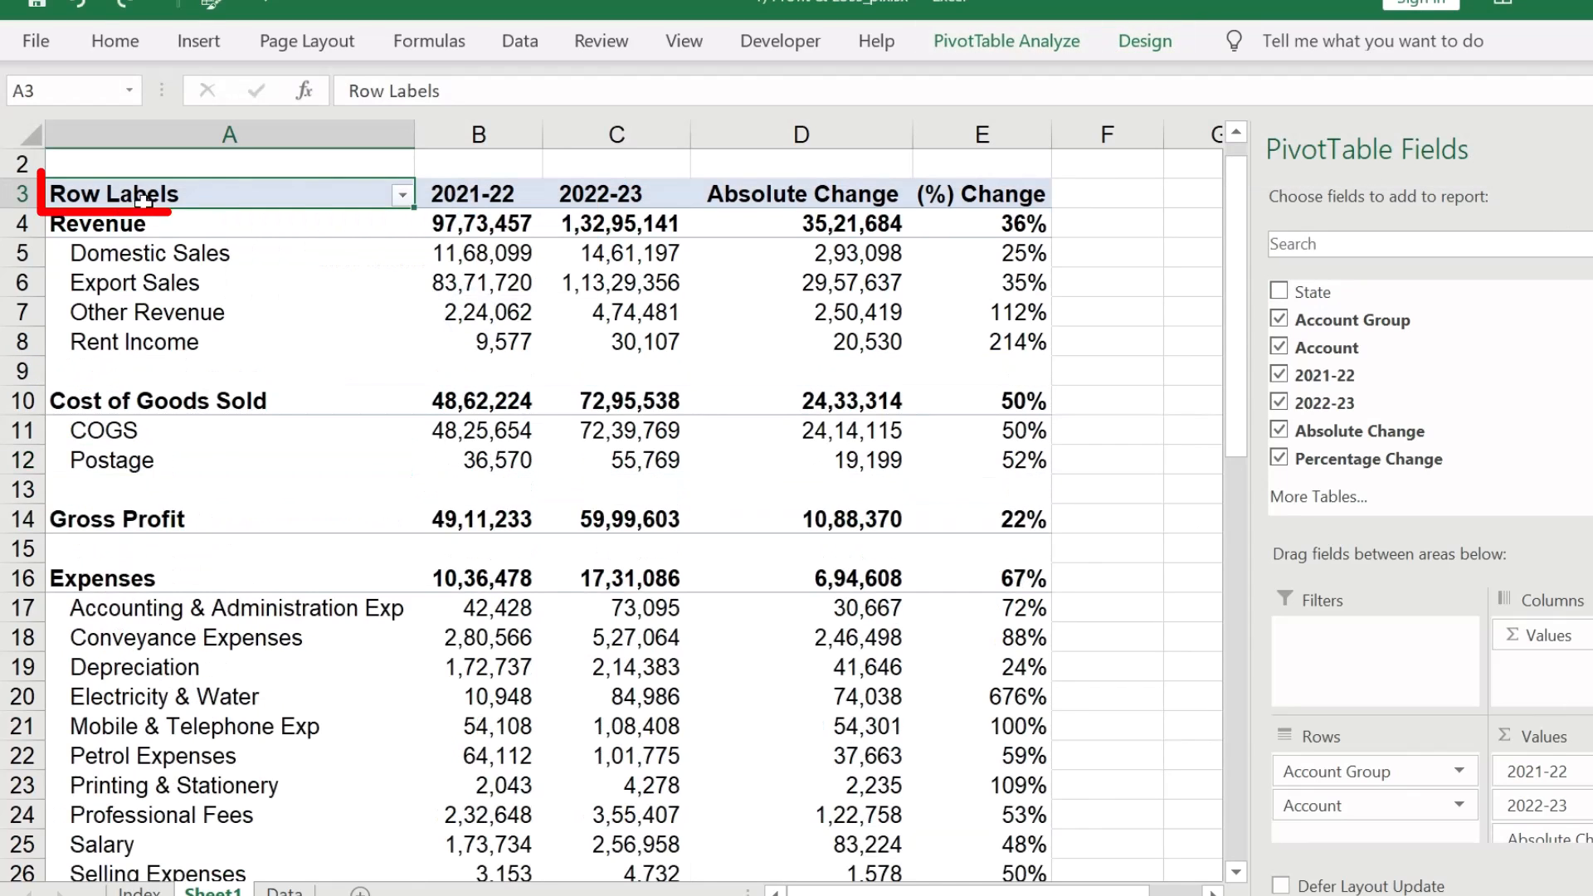
Step: Hide the PivotTable's field headers so the Row Labels caption is removed
{"action": "left_click", "coordinate": [133, 186]}
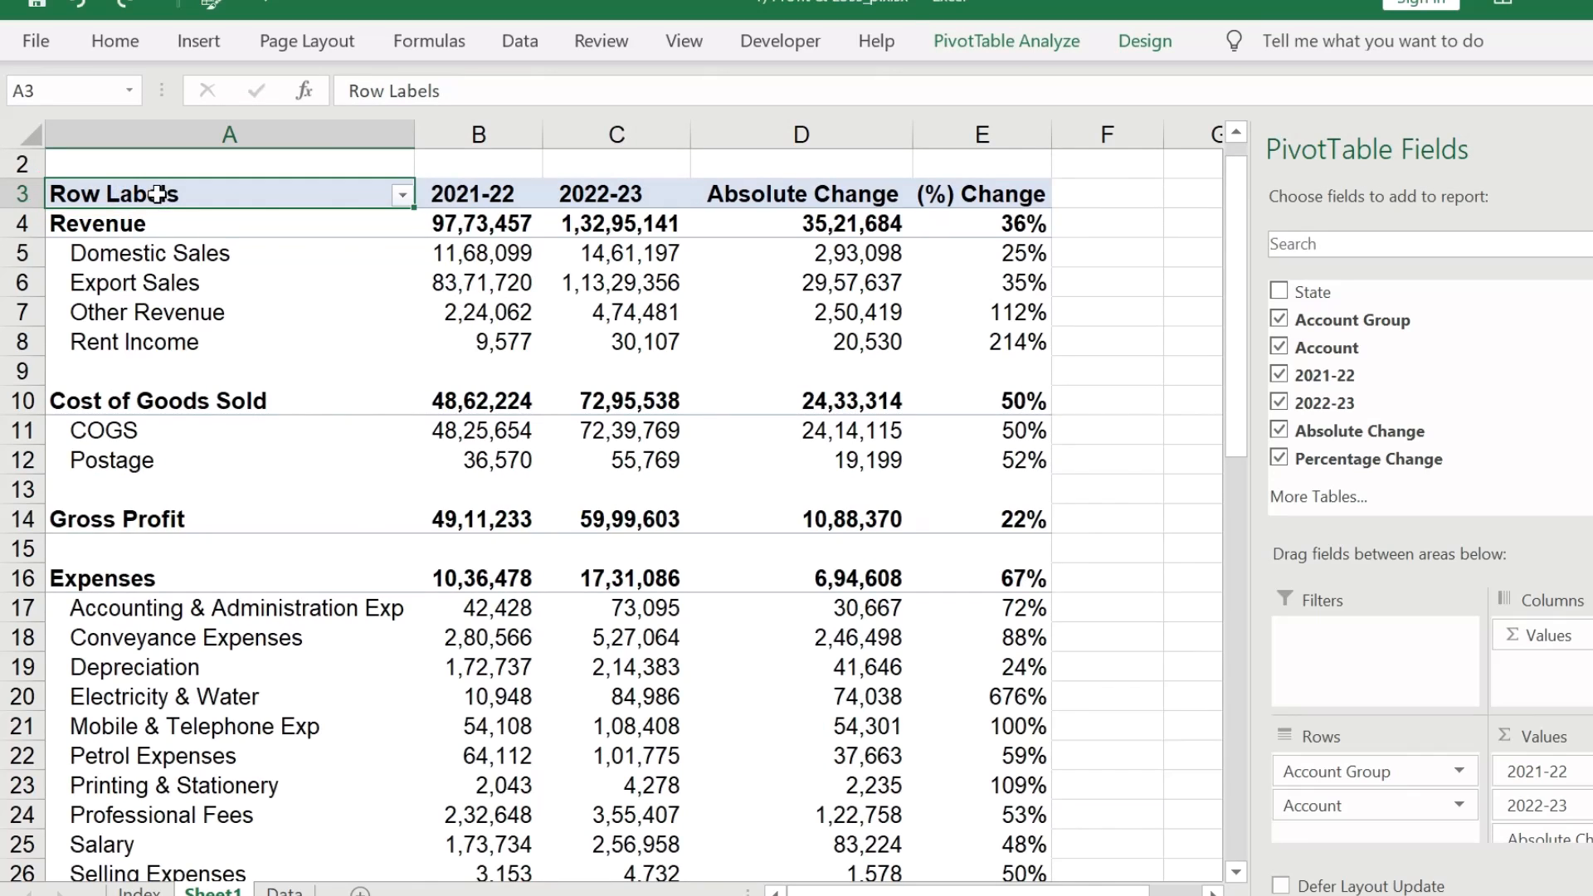
{"action": "left_click", "coordinate": [1016, 50]}
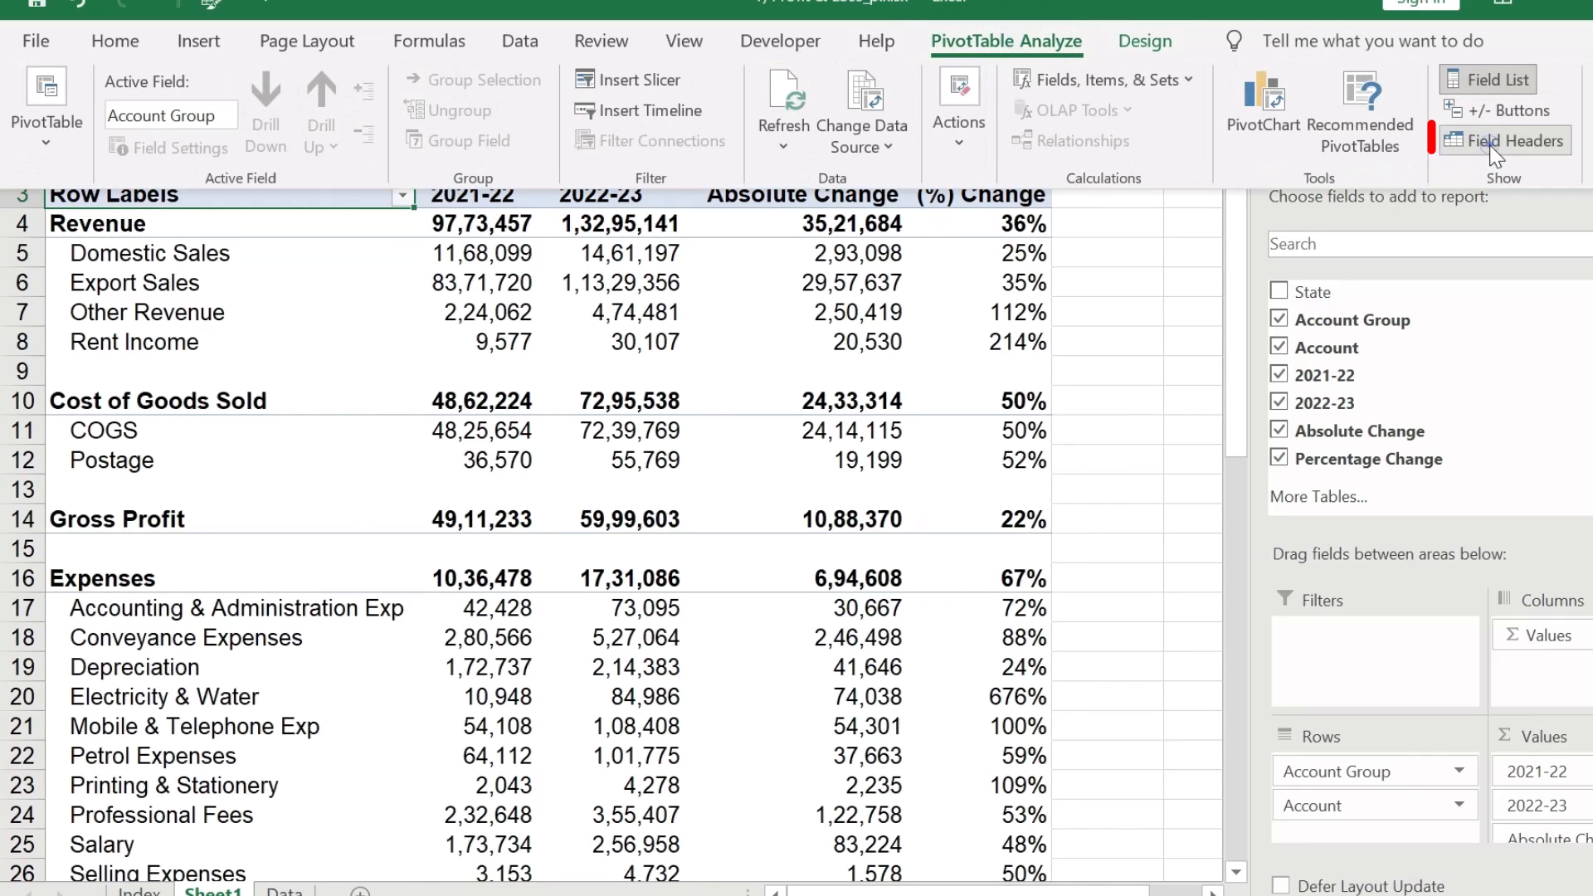
{"action": "left_click", "coordinate": [1497, 164]}
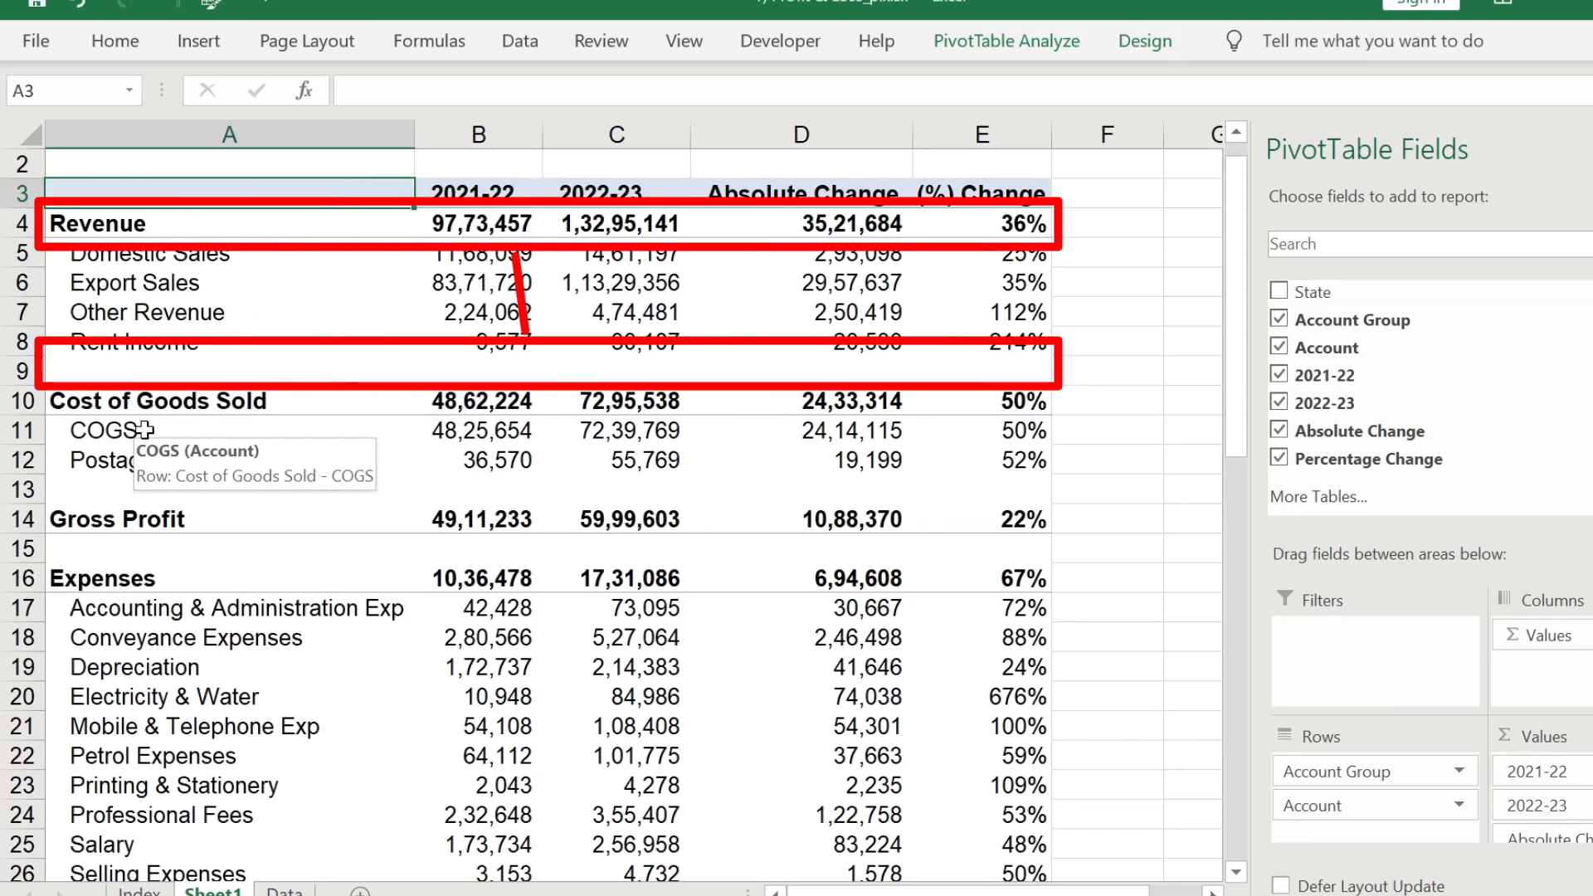
Step: Show all subtotals at the bottom of each group and check the Revenue Total row
{"action": "left_click", "coordinate": [1145, 40]}
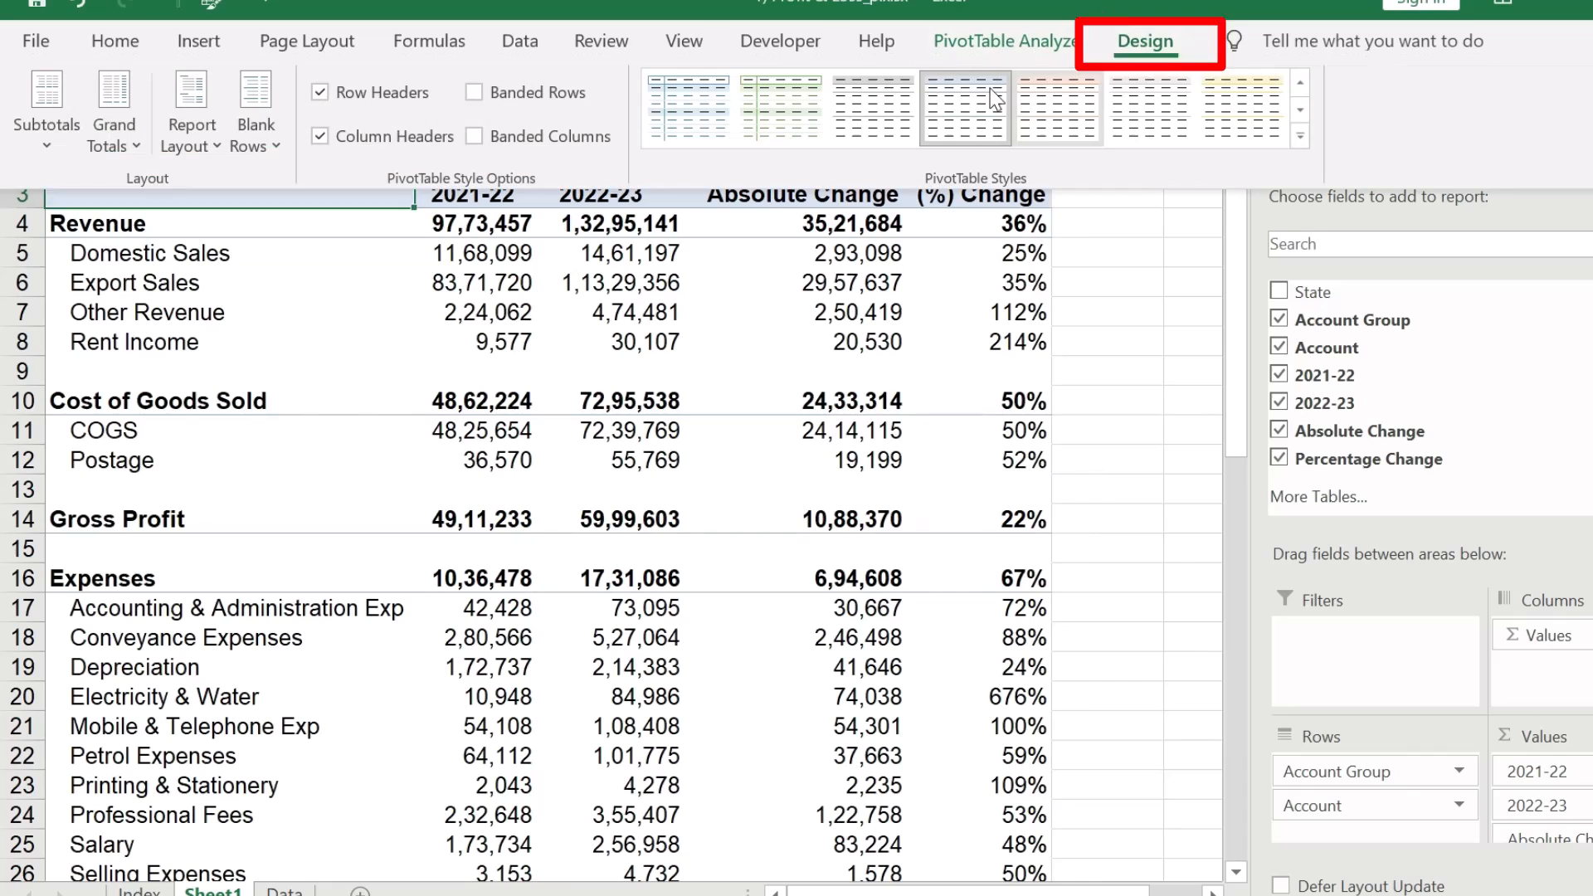
{"action": "left_click", "coordinate": [34, 135]}
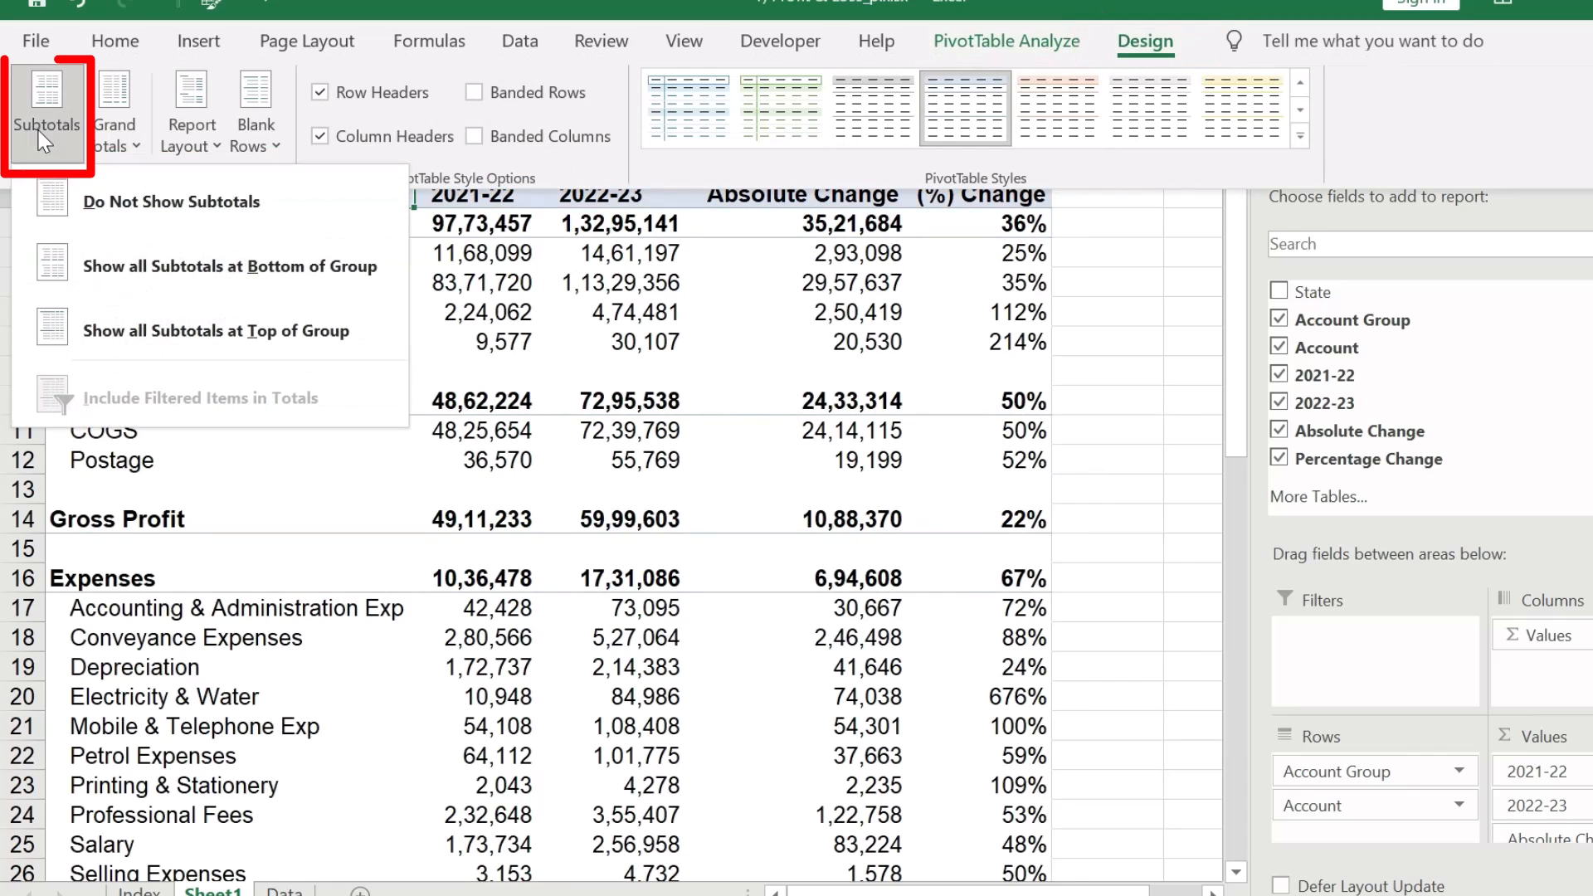
{"action": "left_click", "coordinate": [289, 288]}
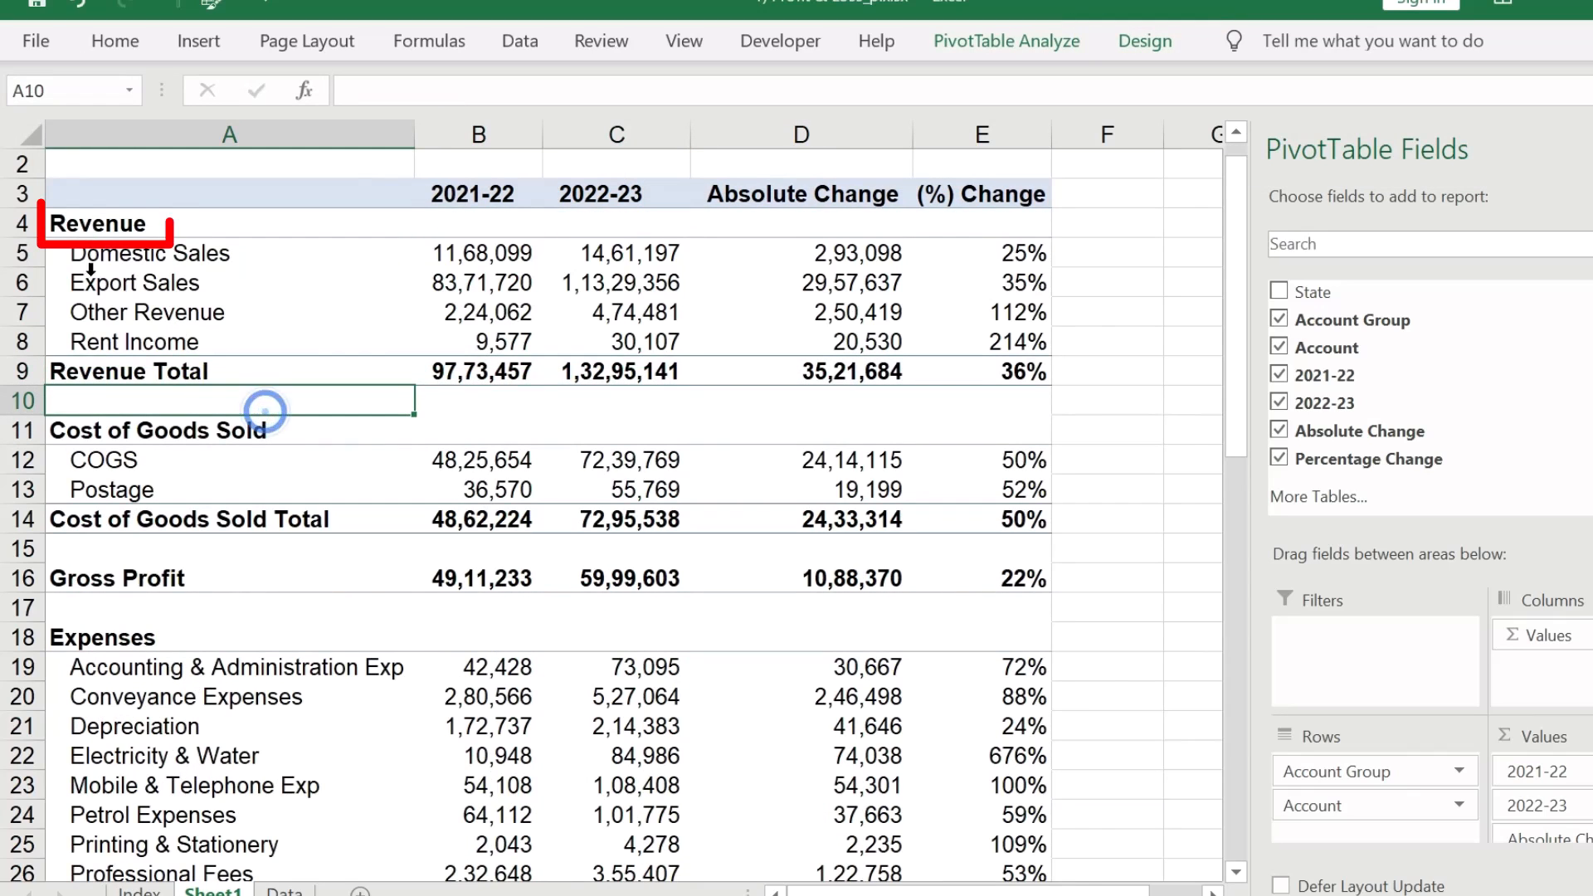
{"action": "left_click", "coordinate": [101, 218]}
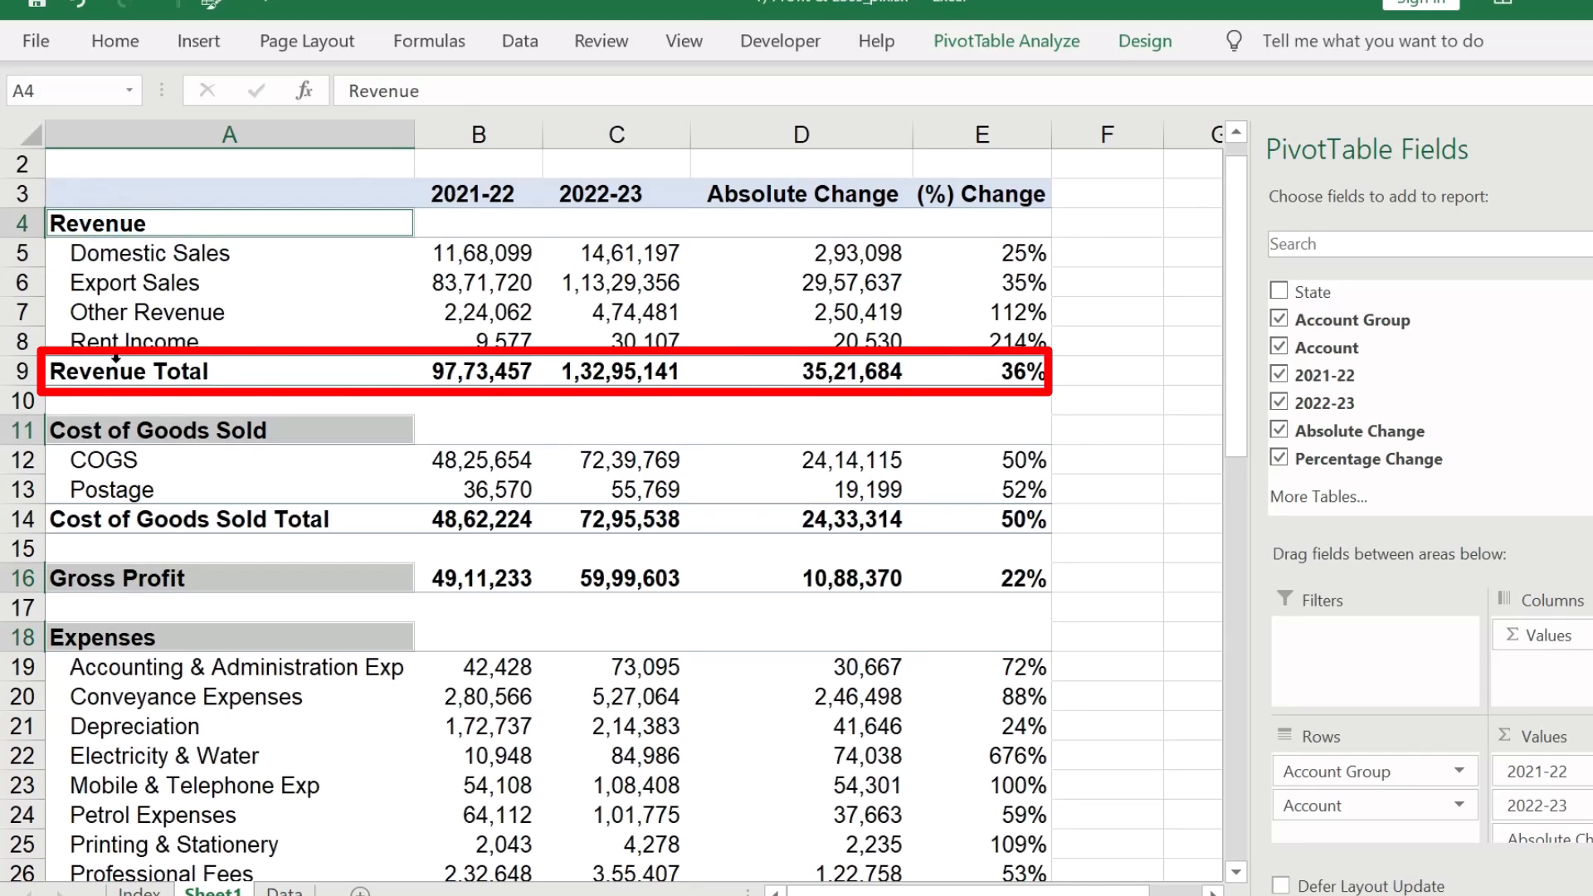
{"action": "left_click", "coordinate": [243, 370]}
{"action": "key", "text": "Right"}
{"action": "key", "text": "Right"}
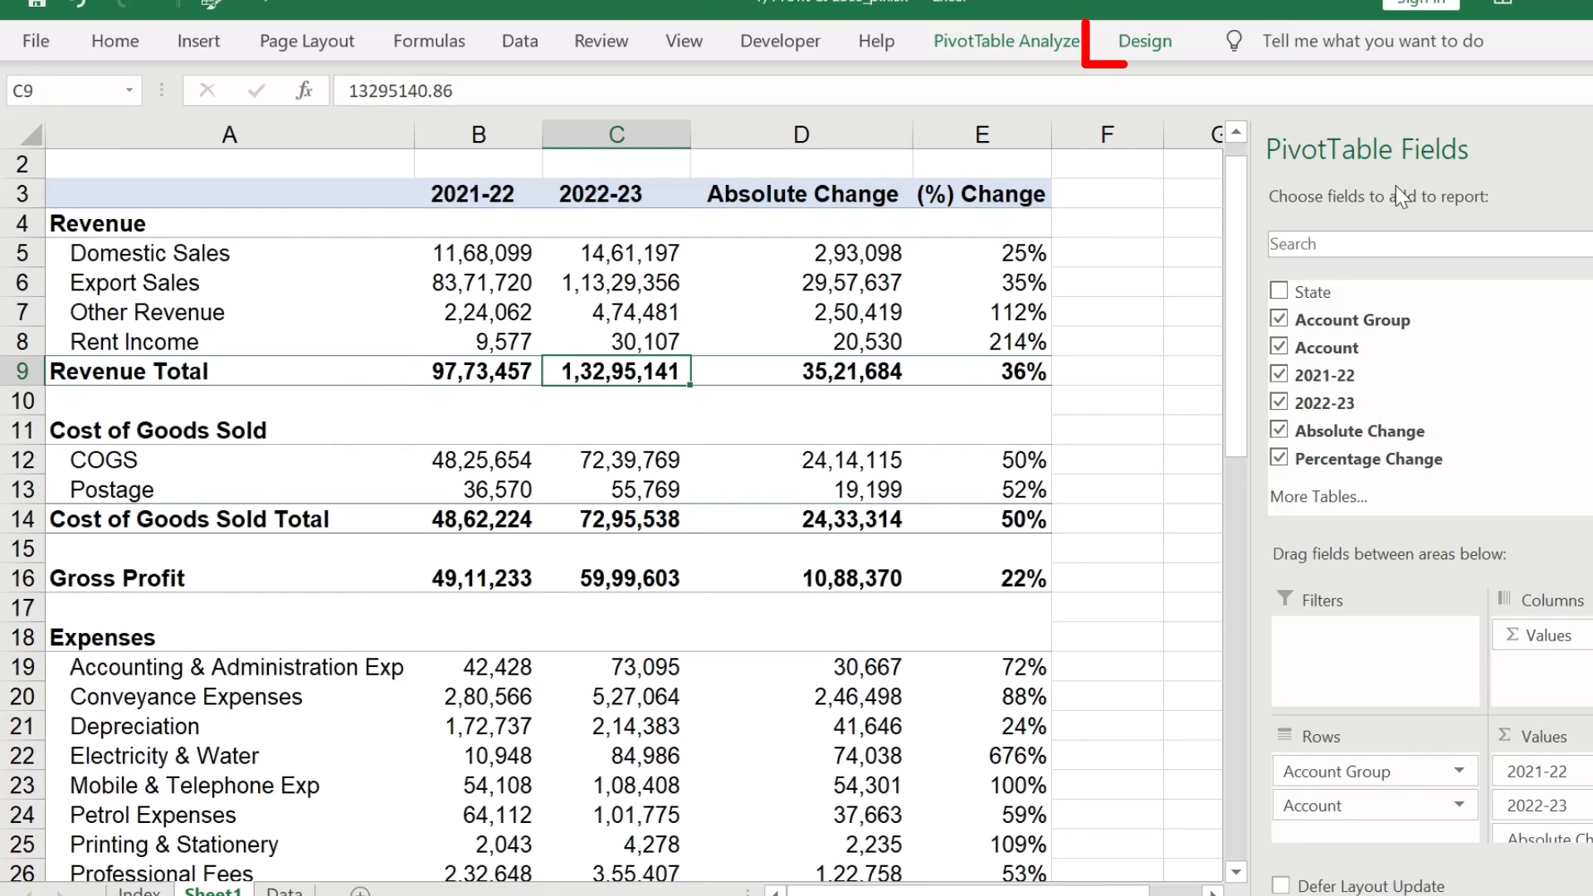
Step: Try the None style on the PivotTable and undo it
{"action": "left_click", "coordinate": [1145, 41]}
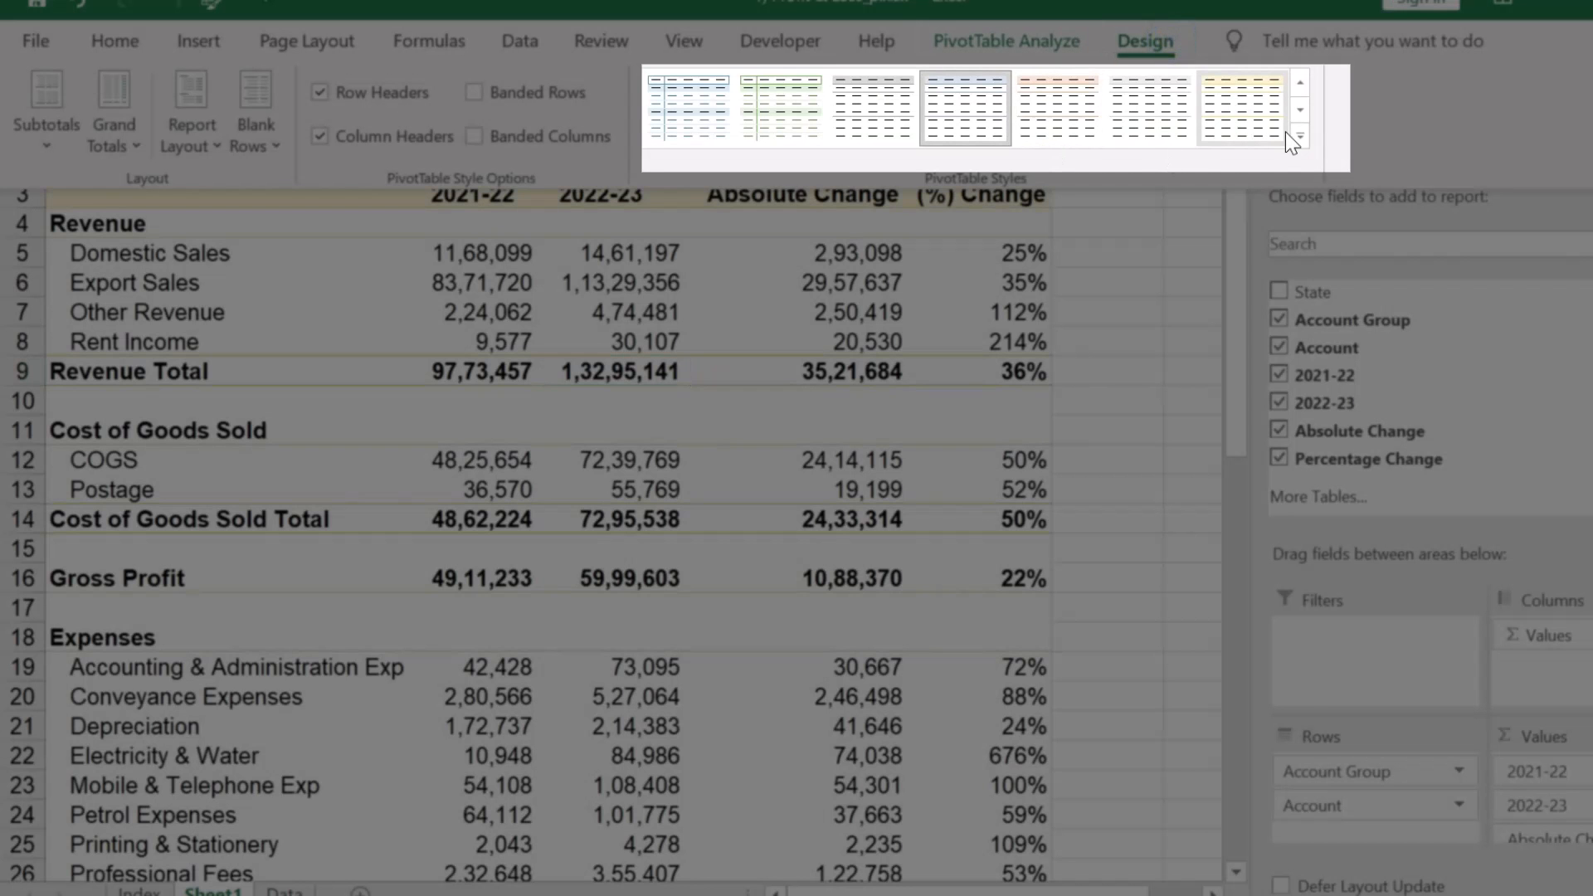
{"action": "left_click", "coordinate": [1297, 134]}
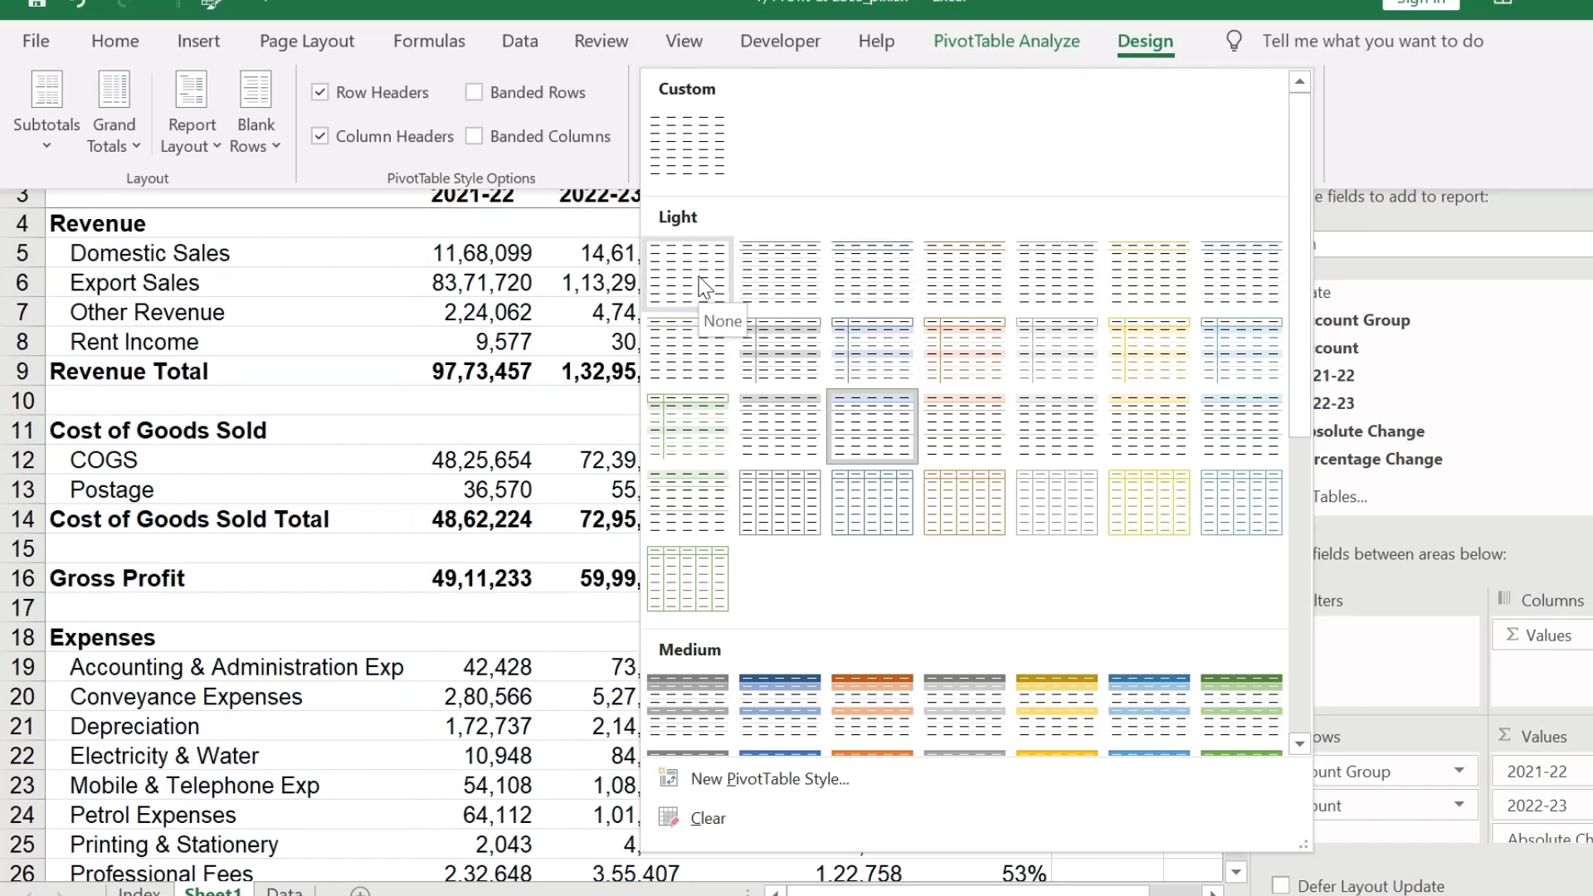
{"action": "left_click", "coordinate": [704, 288]}
{"action": "left_click", "coordinate": [514, 324]}
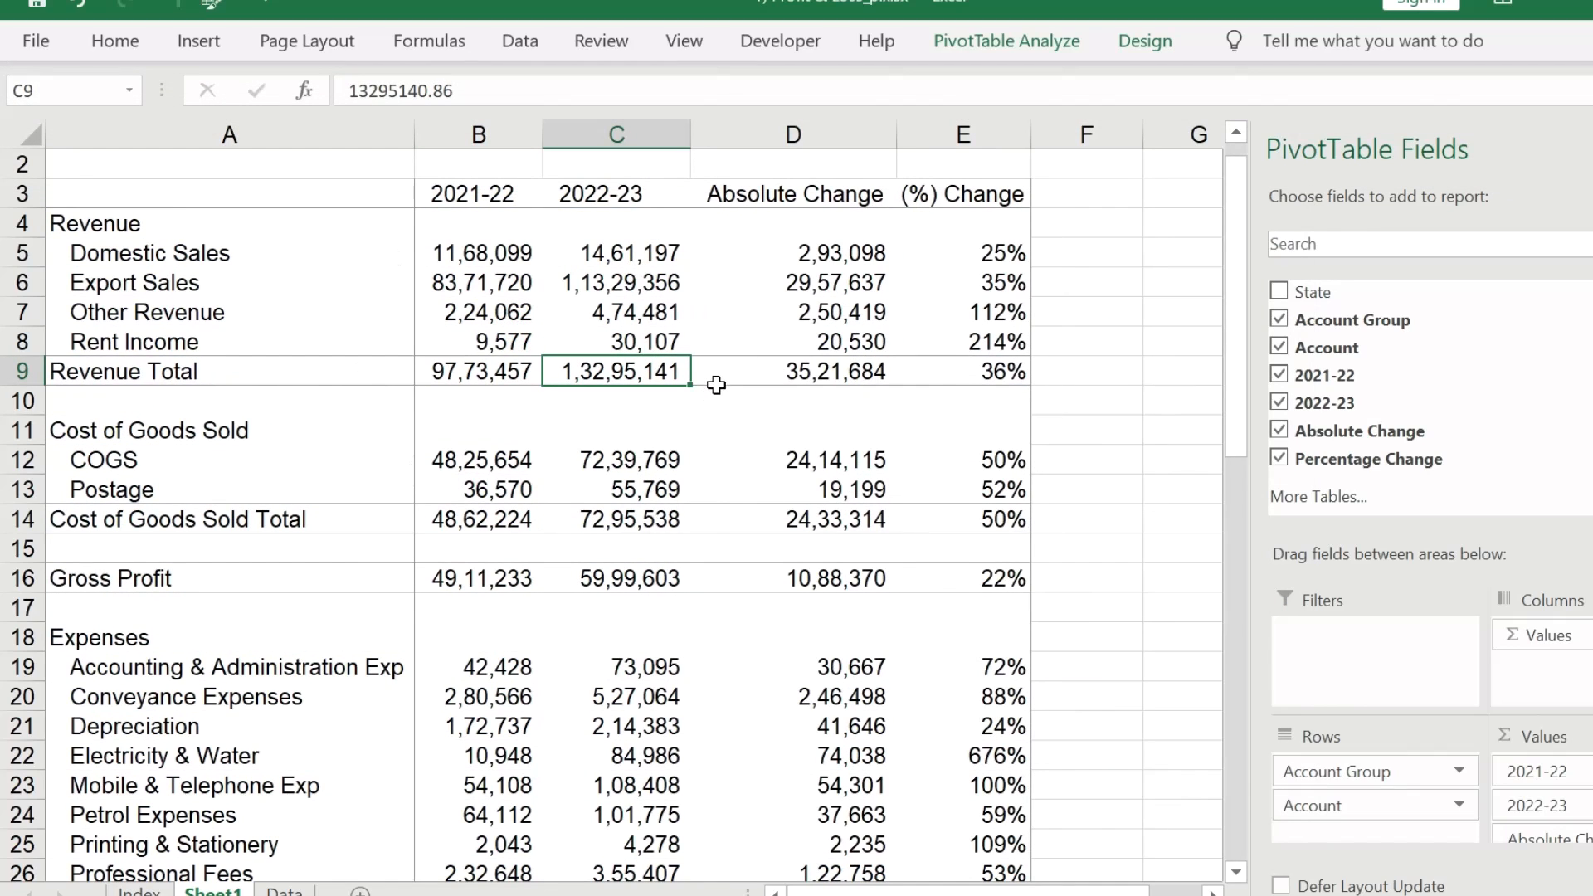
{"action": "key", "text": "ctrl+z"}
Step: Fill the Gross Profit and Net Profit rows with a two-colour gradient from light to darker orange, using the From center shading style
{"action": "scroll", "coordinate": [320, 373], "scroll_direction": "down", "scroll_amount": 1}
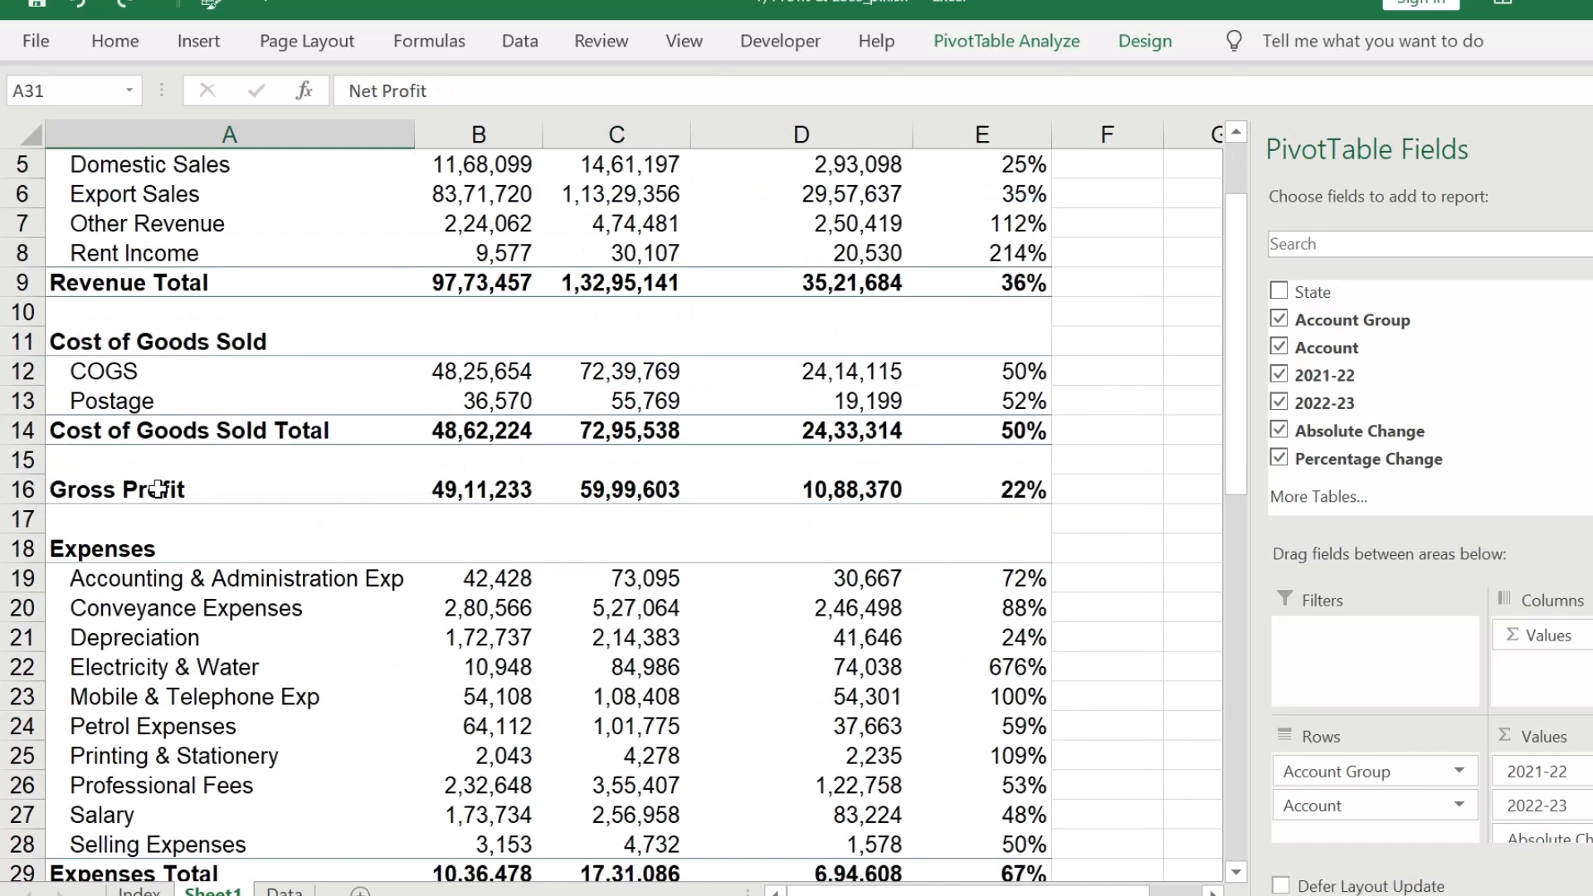
{"action": "left_click", "coordinate": [157, 490]}
{"action": "left_click", "coordinate": [157, 489]}
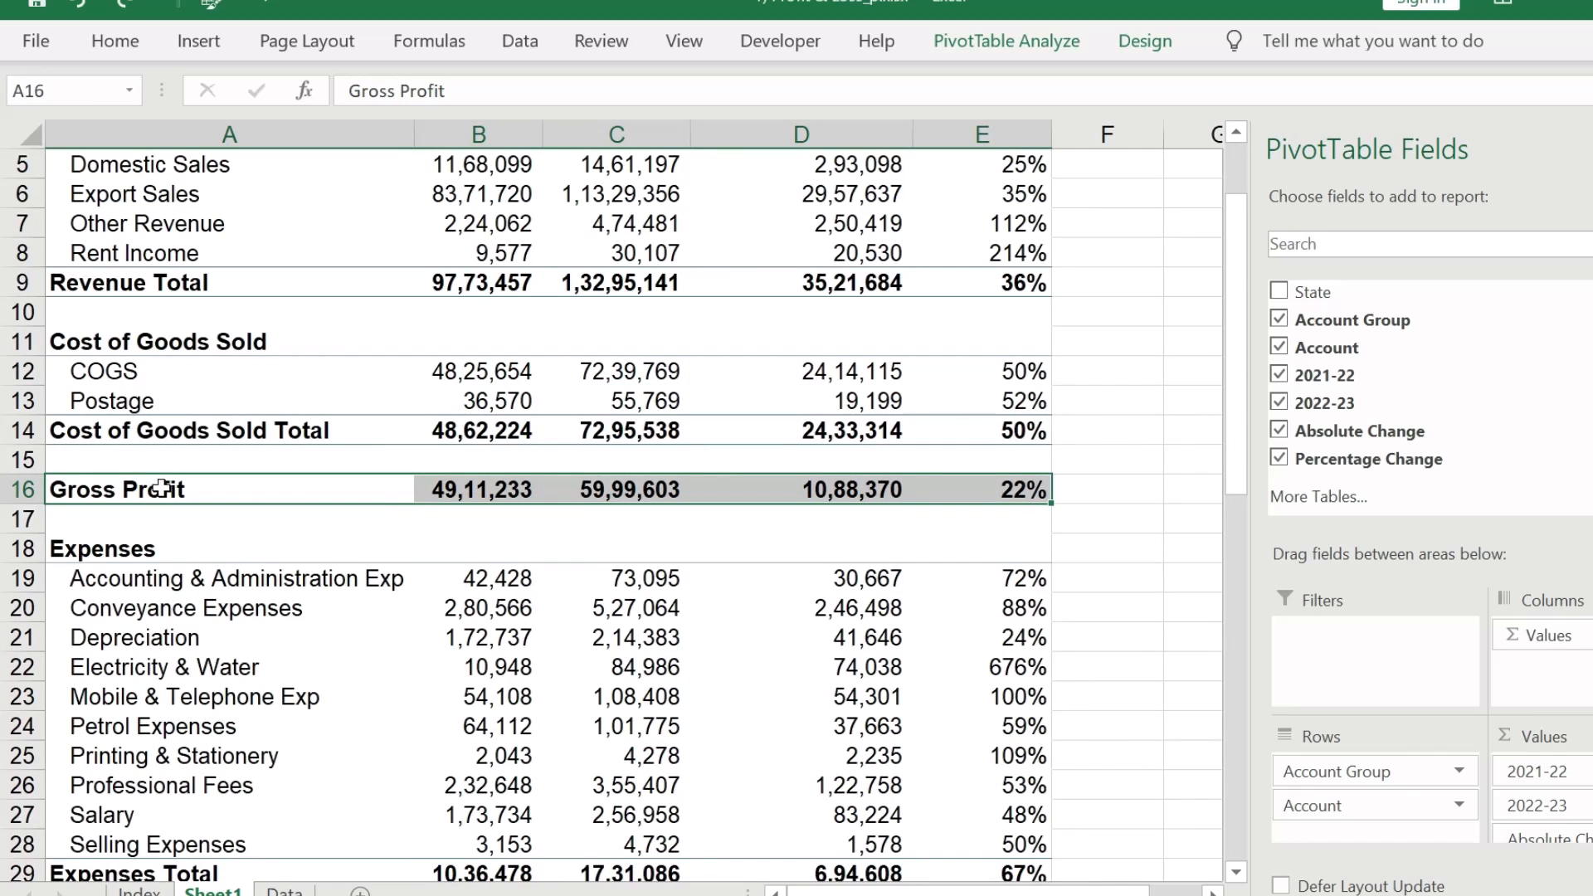
{"action": "left_click_drag", "start_coordinate": [1237, 415], "coordinate": [1238, 614]}
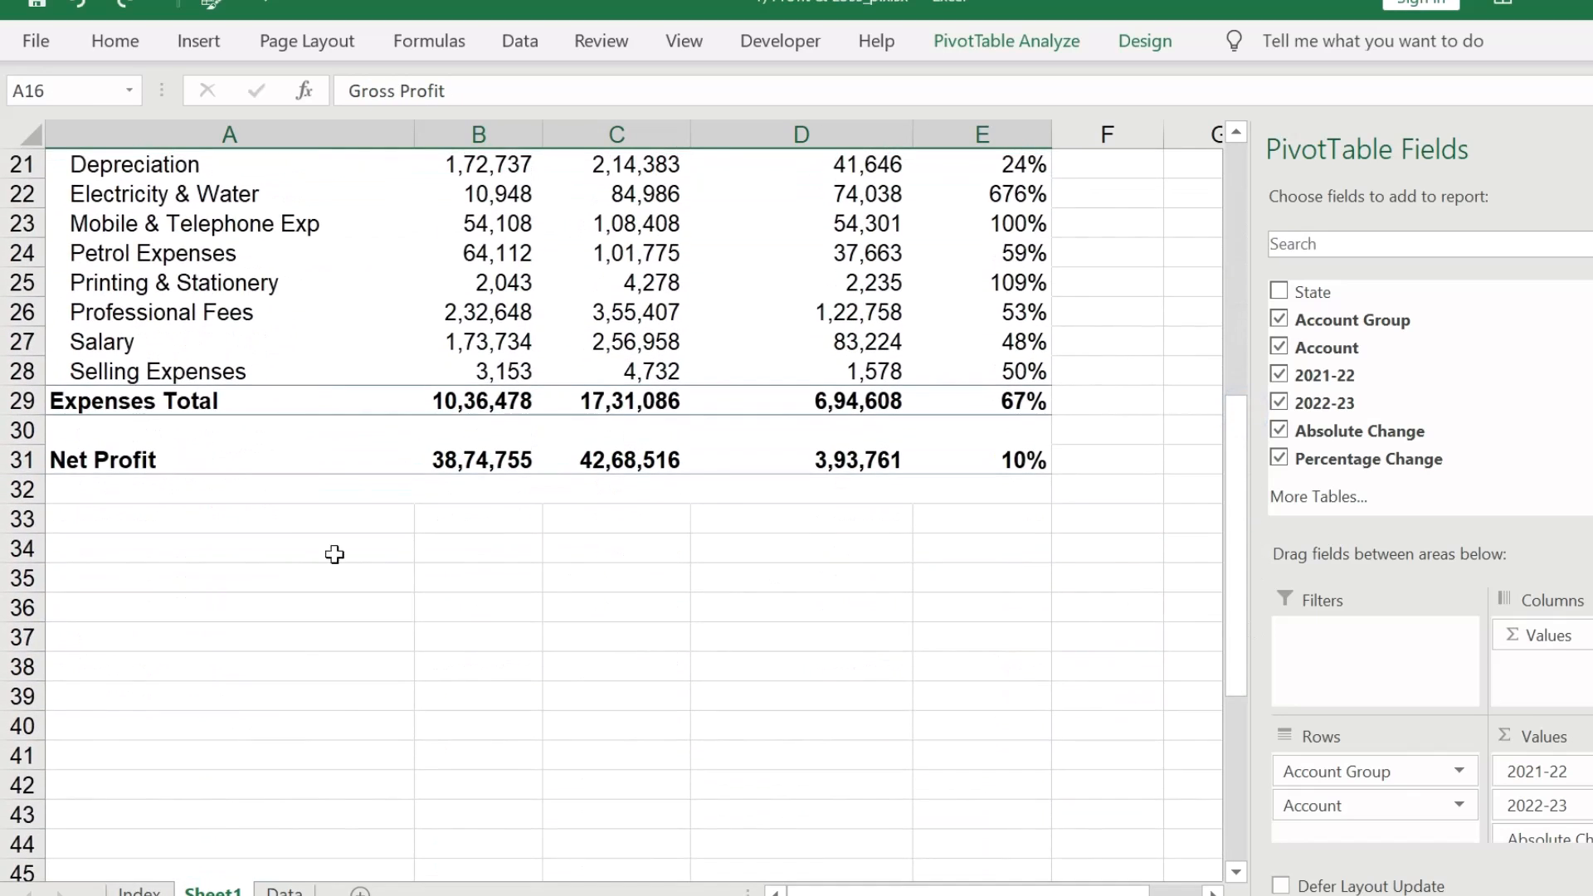
{"action": "left_click_drag", "start_coordinate": [174, 461], "coordinate": [1007, 453]}
{"action": "key", "text": "ctrl+1"}
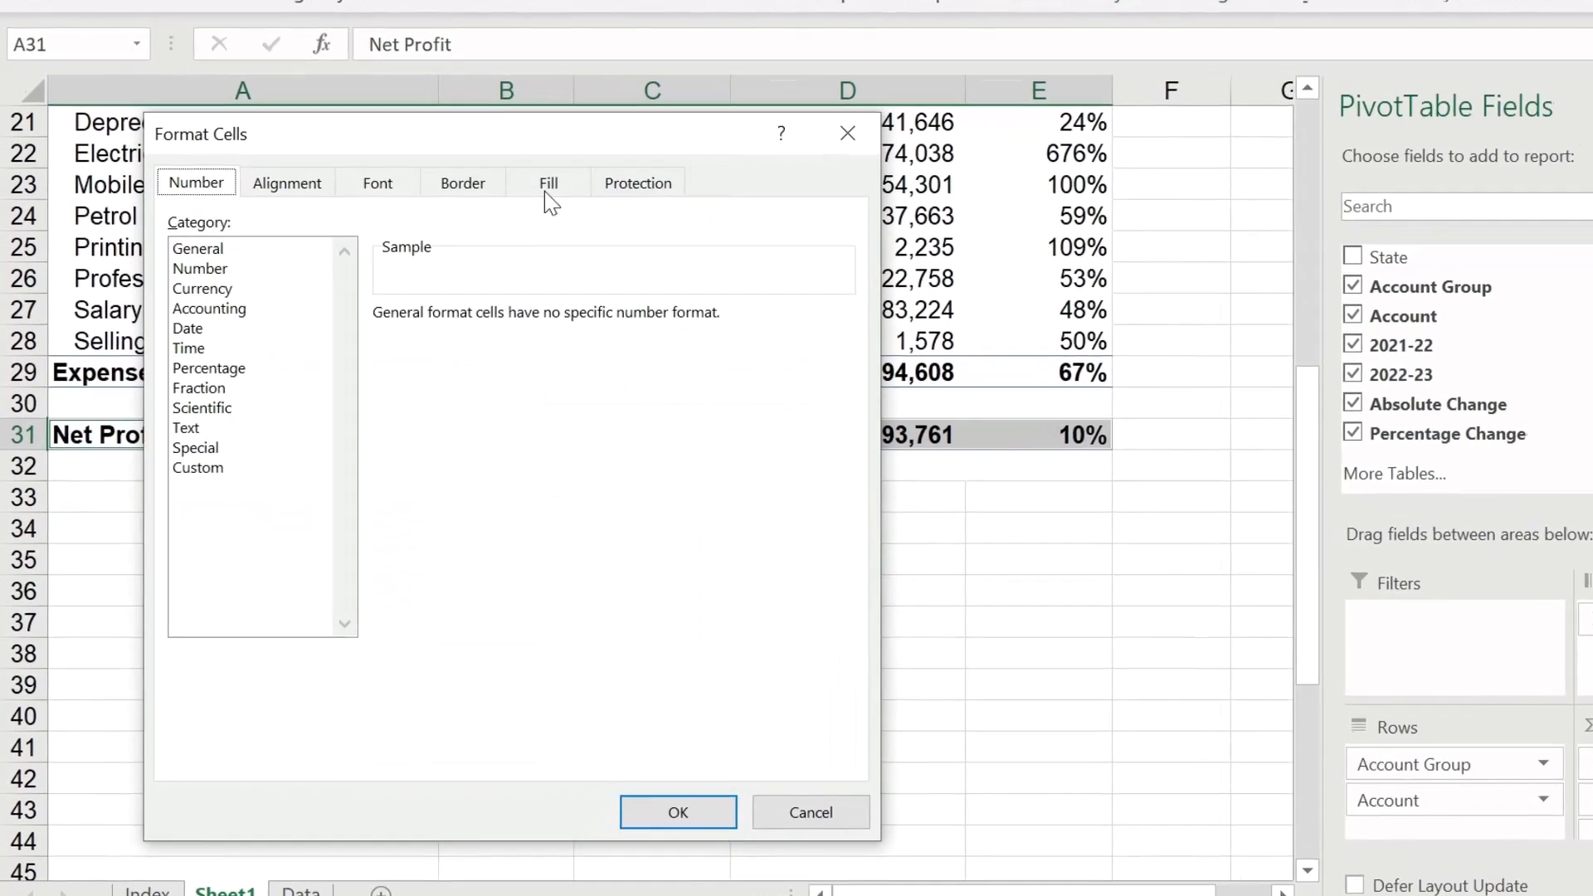
{"action": "left_click", "coordinate": [518, 223]}
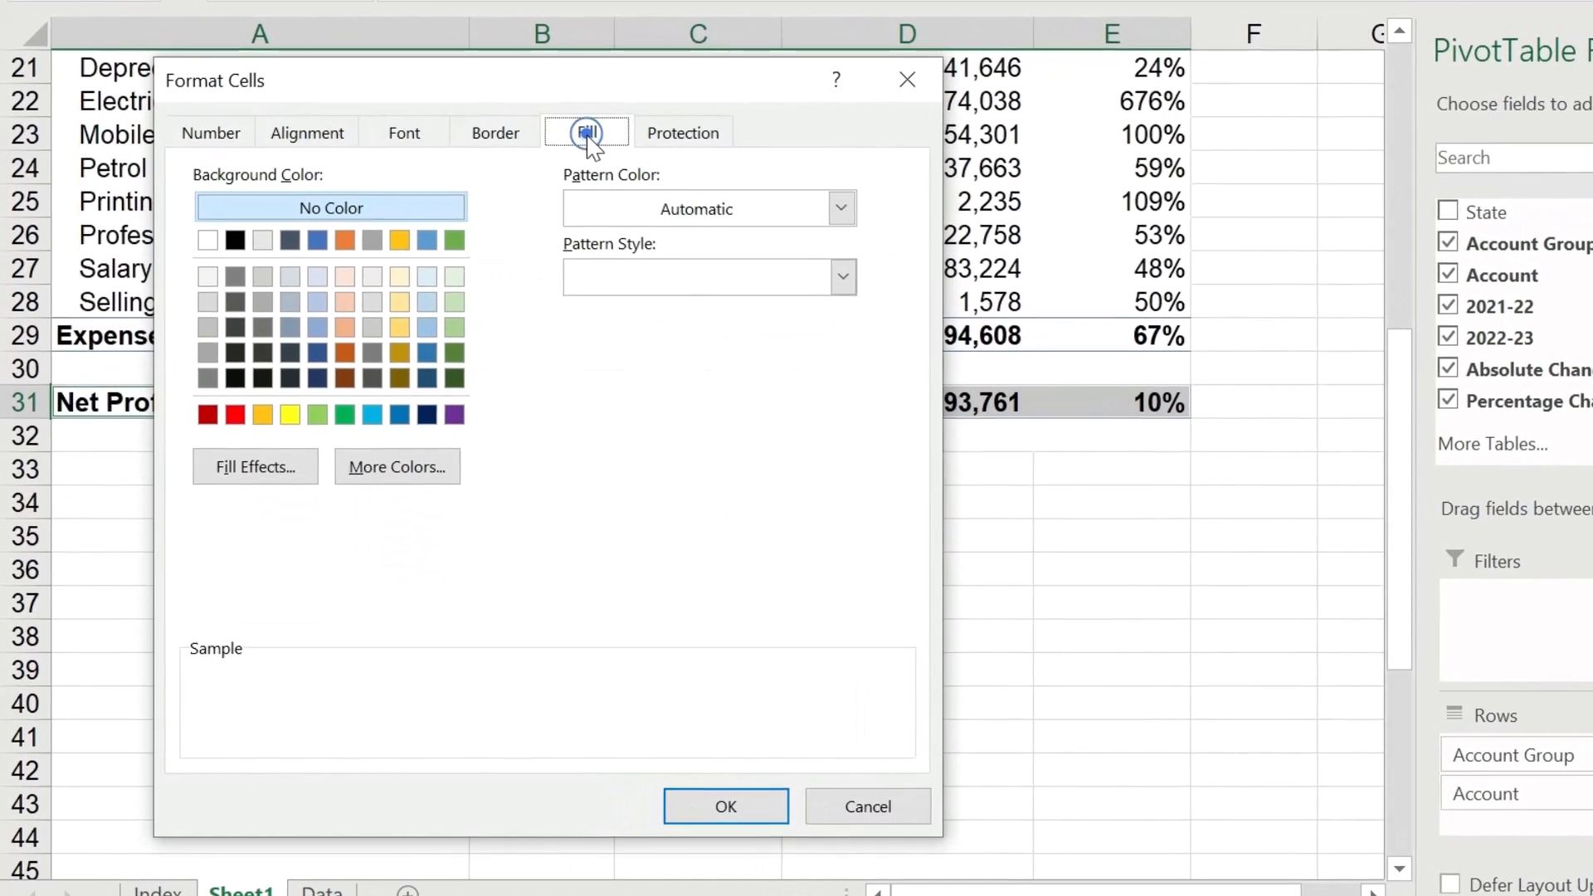
{"action": "left_click", "coordinate": [253, 453]}
{"action": "left_click", "coordinate": [652, 245]}
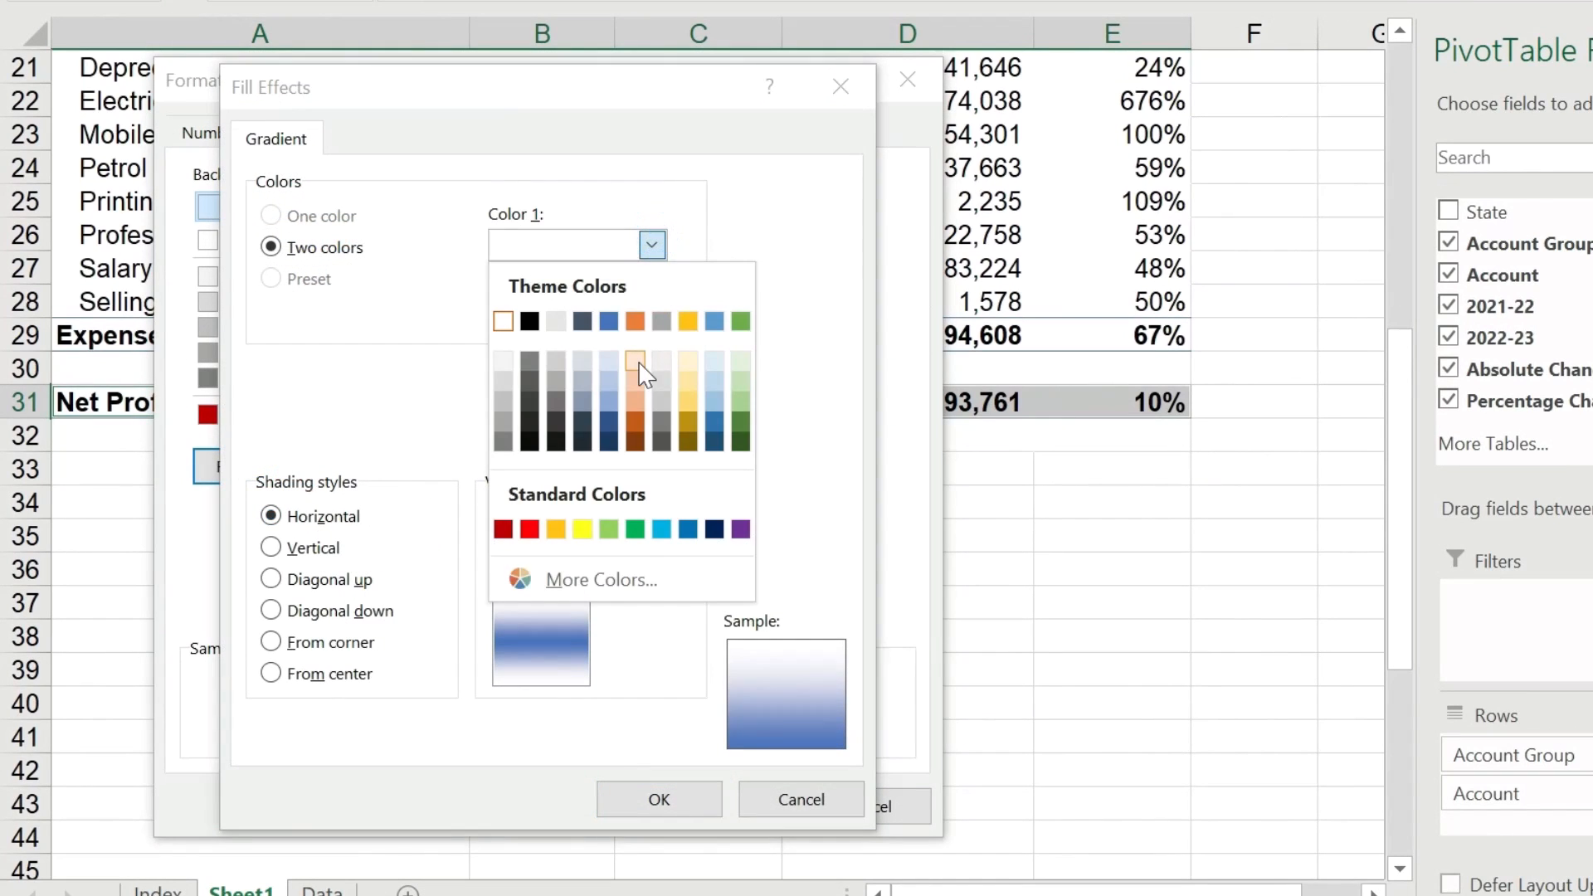
{"action": "left_click", "coordinate": [636, 363]}
{"action": "left_click", "coordinate": [652, 313]}
{"action": "left_click", "coordinate": [635, 469]}
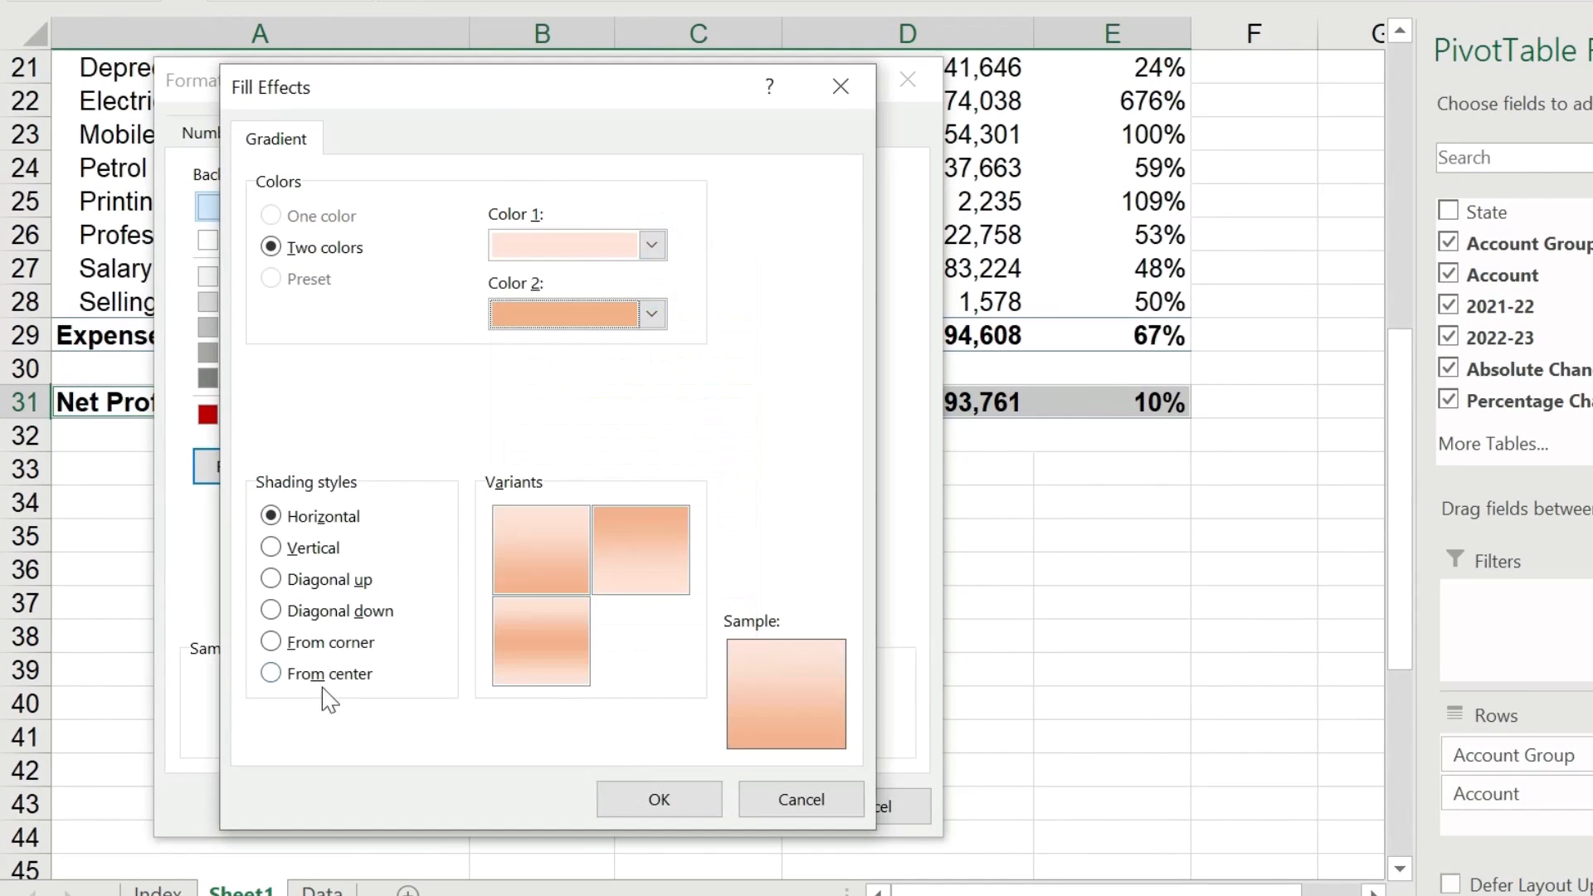
{"action": "left_click", "coordinate": [271, 674]}
{"action": "left_click", "coordinate": [659, 799]}
{"action": "left_click", "coordinate": [729, 808]}
{"action": "left_click", "coordinate": [542, 468]}
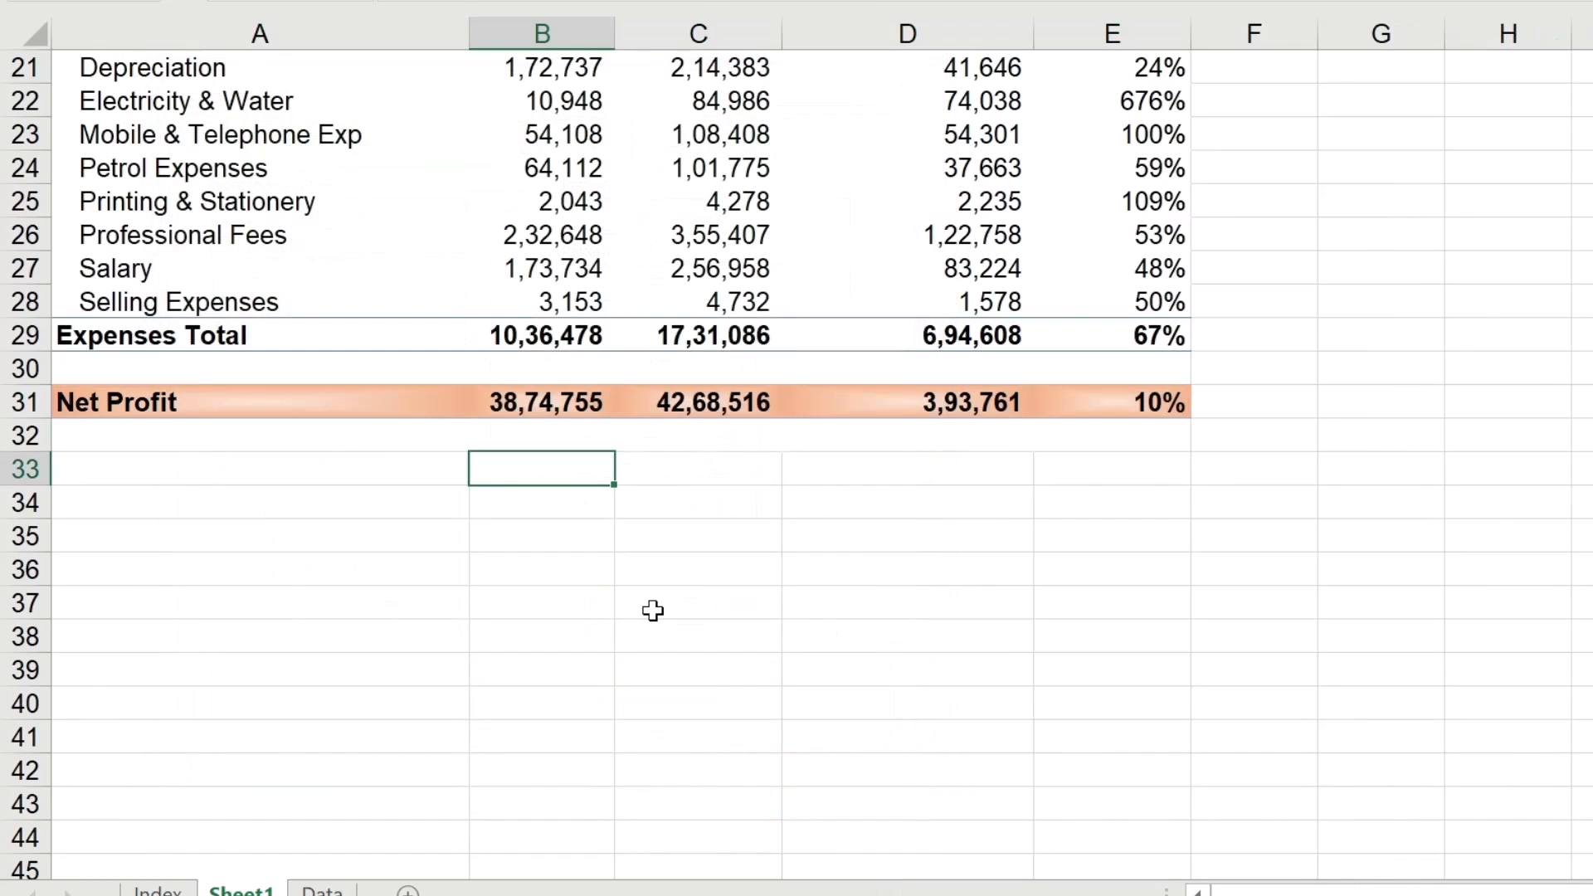
Step: Review the formatted statement from the Net Profit row up to the column headings
{"action": "key", "text": "Up"}
{"action": "key", "text": "Up"}
{"action": "key", "text": "Up"}
{"action": "key", "text": "Up"}
{"action": "key", "text": "Up"}
{"action": "key", "text": "Up"}
{"action": "key", "text": "Up"}
{"action": "key", "text": "Up"}
{"action": "key", "text": "Up"}
{"action": "key", "text": "Up"}
{"action": "key", "text": "Up"}
{"action": "key", "text": "Up"}
{"action": "key", "text": "Up"}
{"action": "key", "text": "Up"}
{"action": "key", "text": "Up"}
{"action": "key", "text": "Up"}
{"action": "key", "text": "Up"}
{"action": "key", "text": "Up"}
{"action": "key", "text": "Up"}
{"action": "key", "text": "Up"}
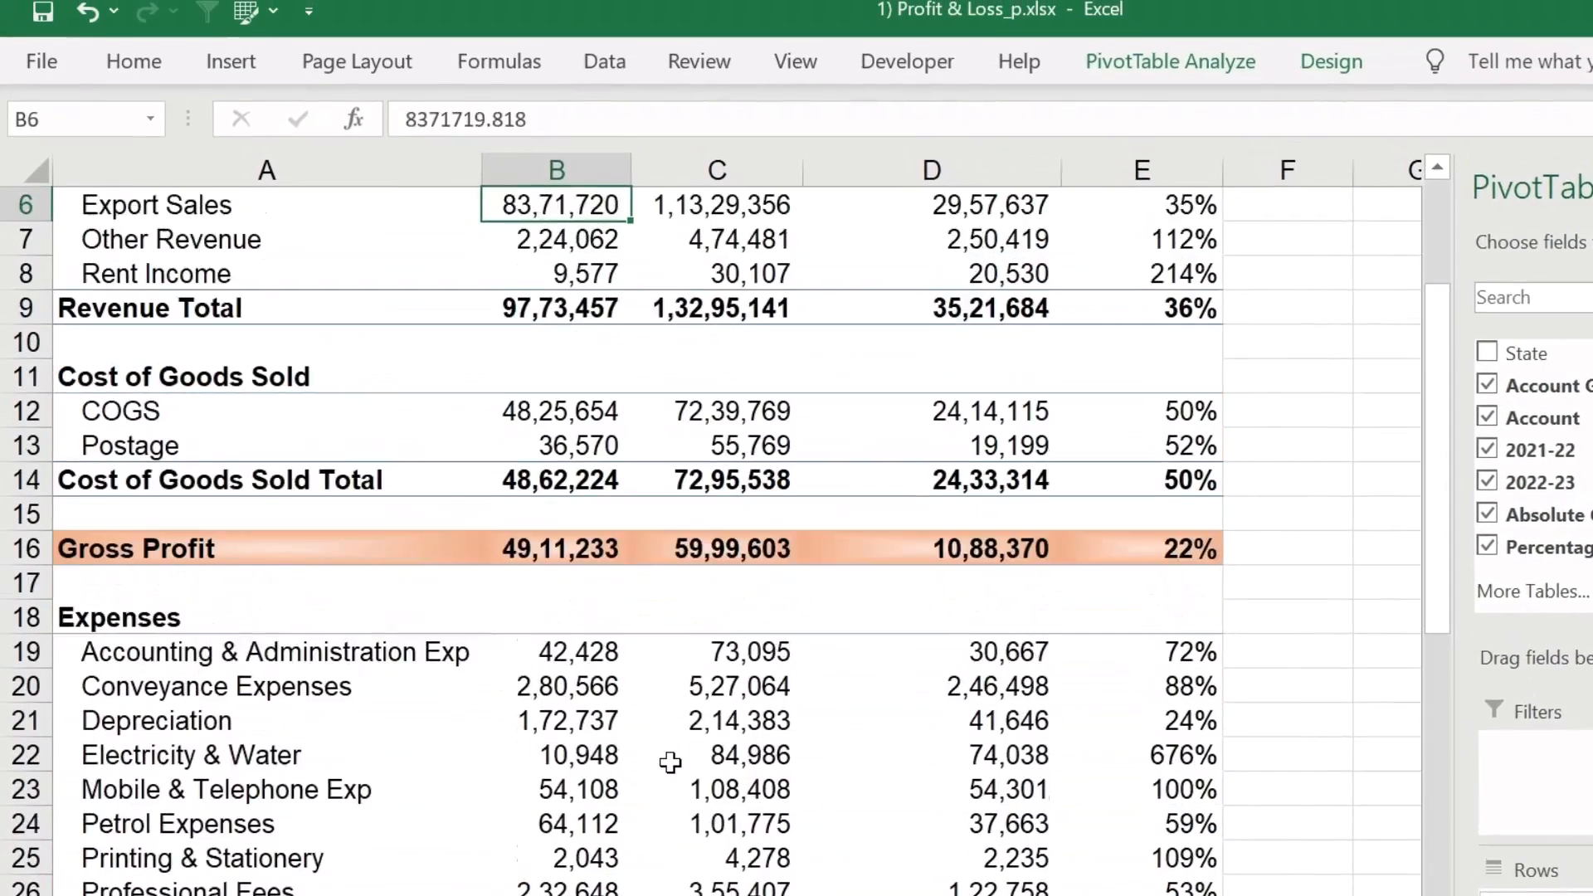
{"action": "left_click", "coordinate": [1306, 395]}
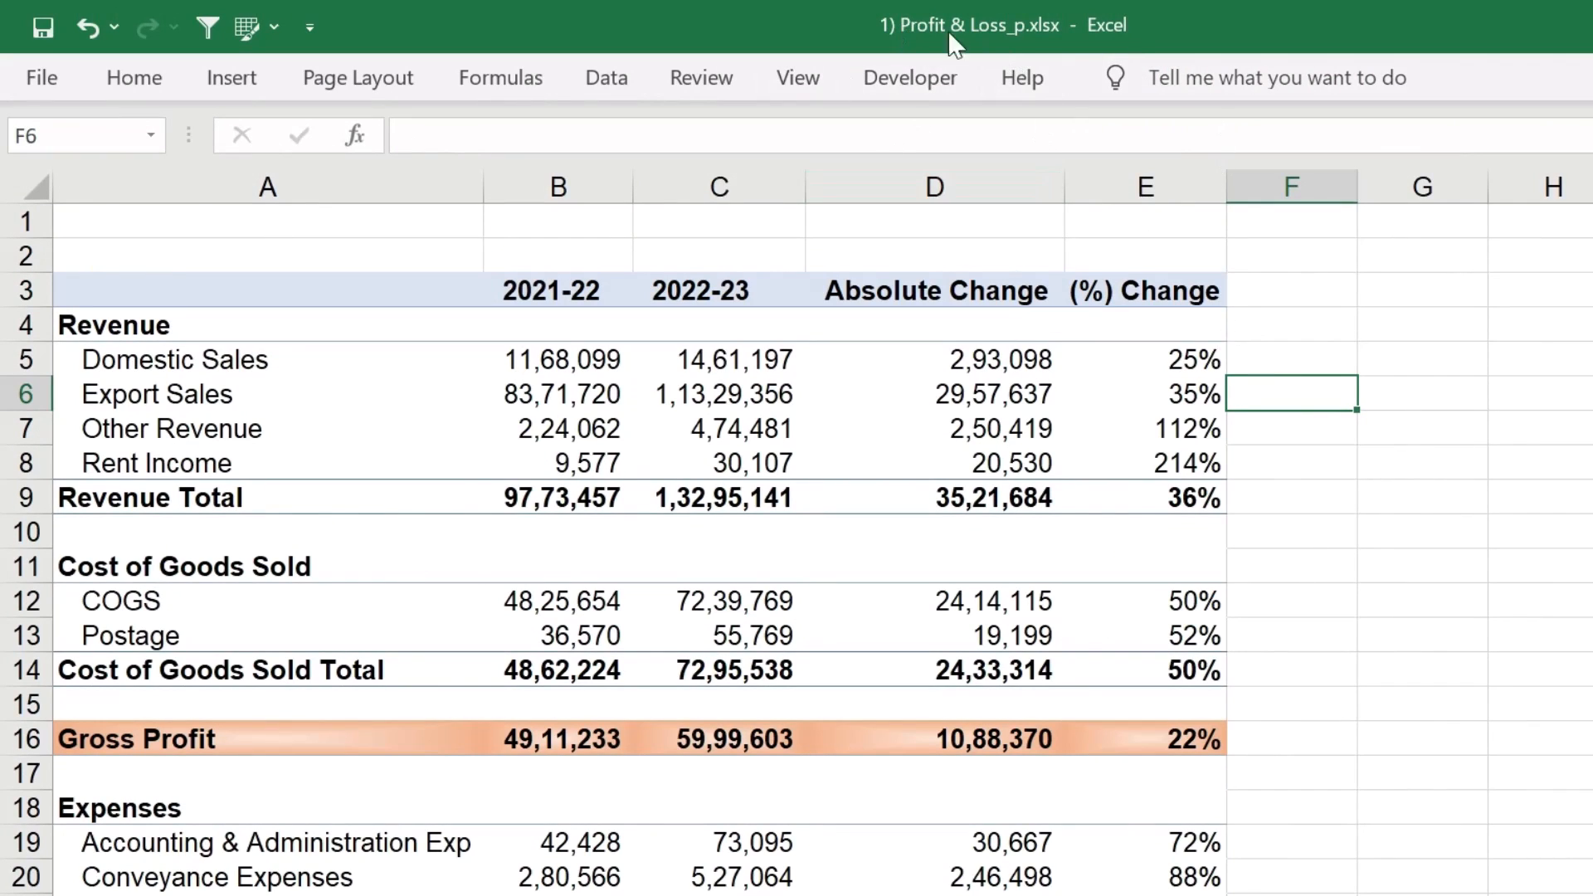
Step: Insert a State slicer for the PivotTable and place it beside the statement in the empty columns
{"action": "left_click", "coordinate": [560, 433]}
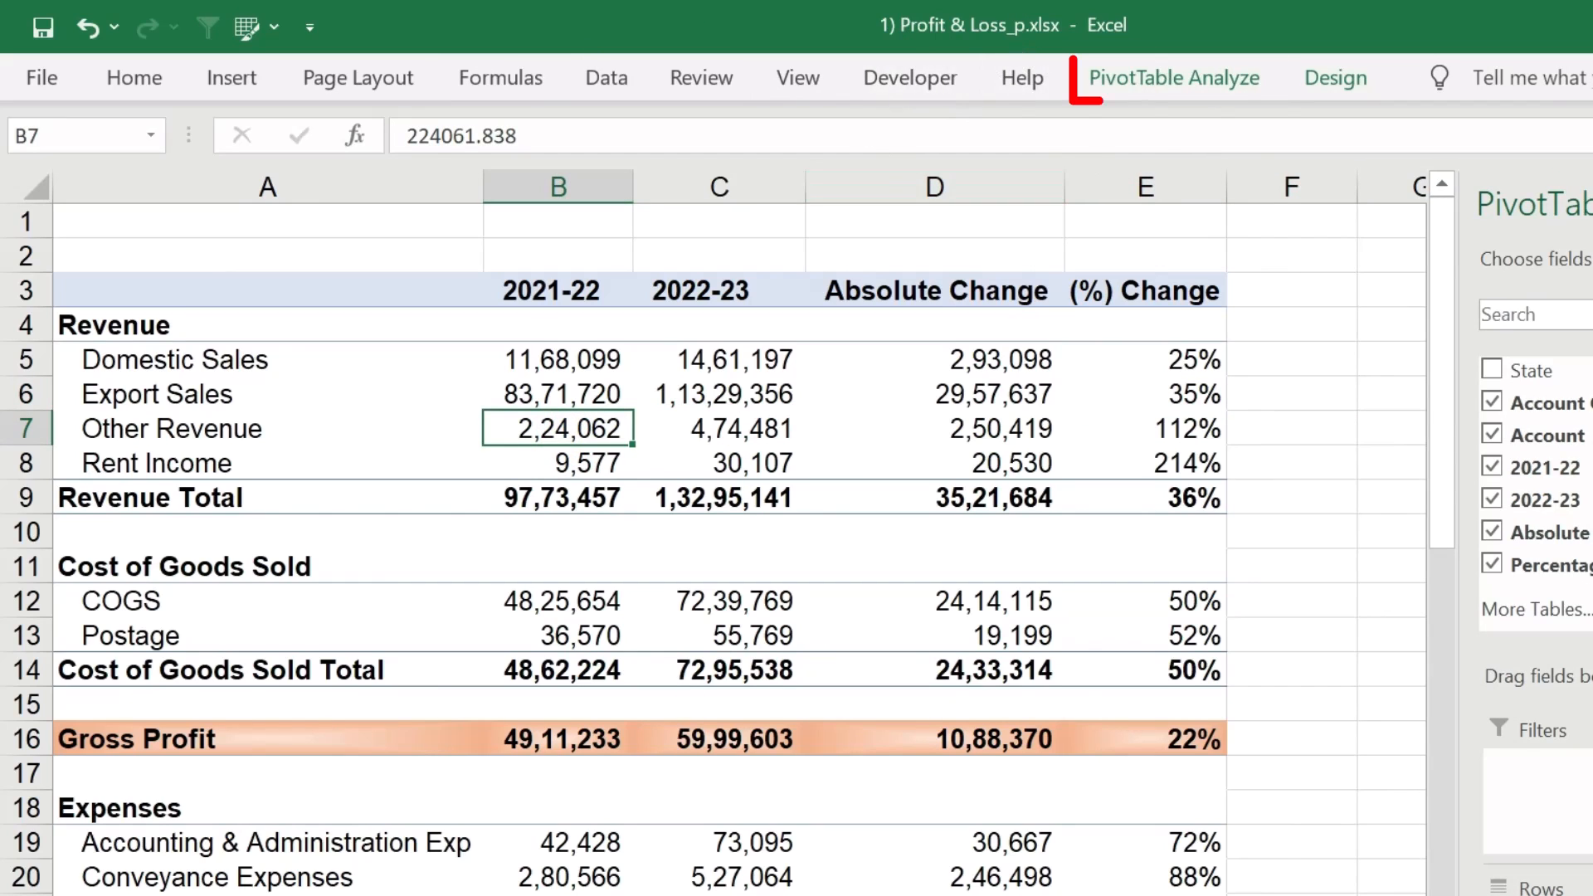
{"action": "left_click", "coordinate": [1157, 89]}
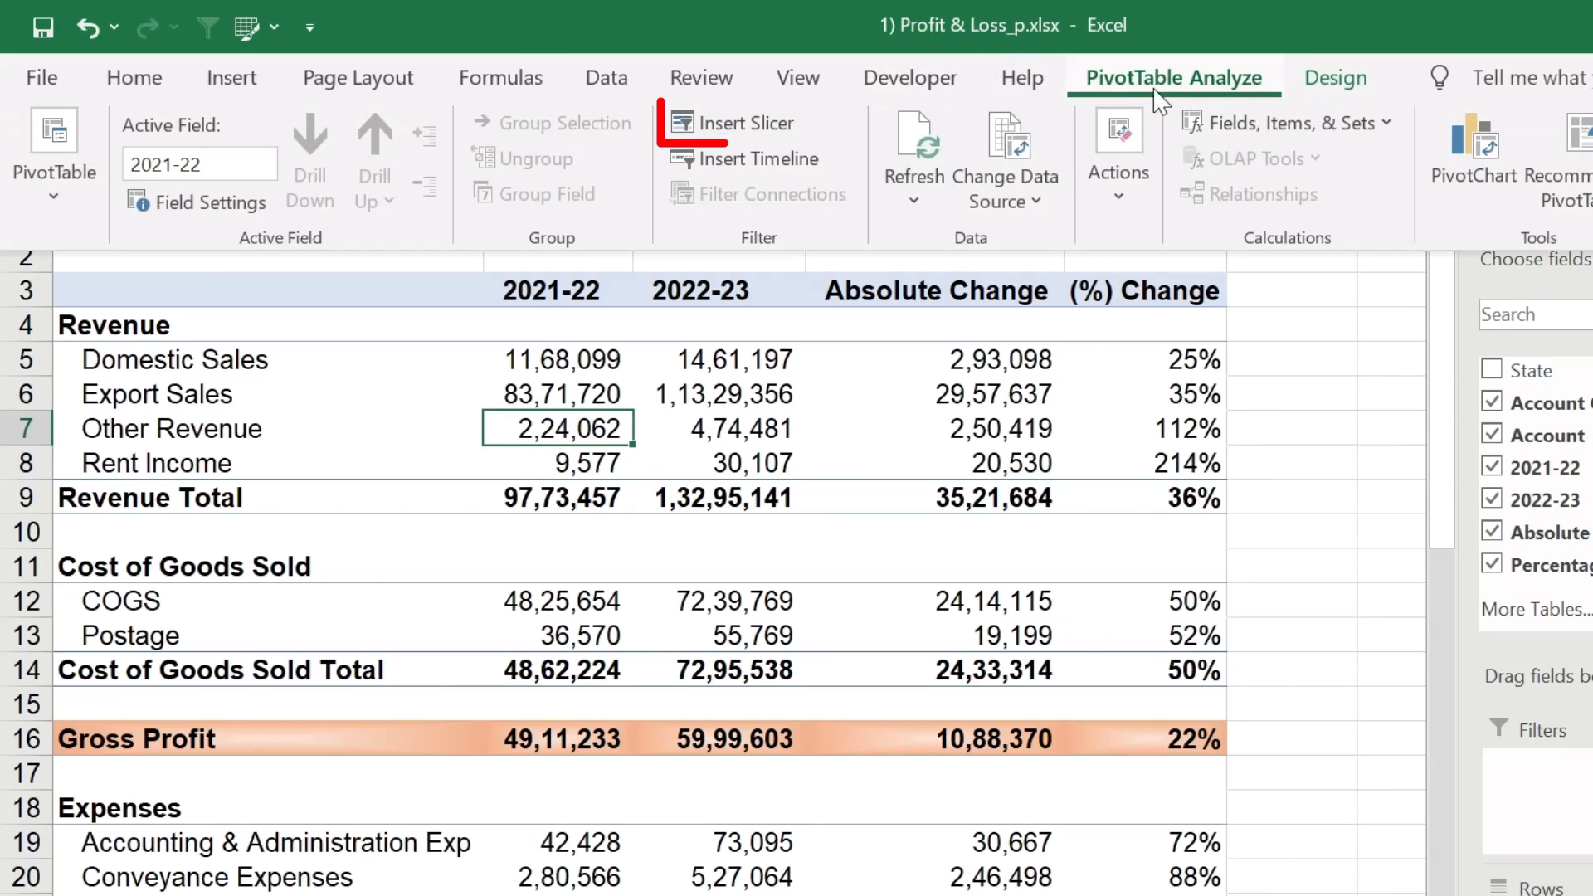
{"action": "left_click", "coordinate": [735, 122]}
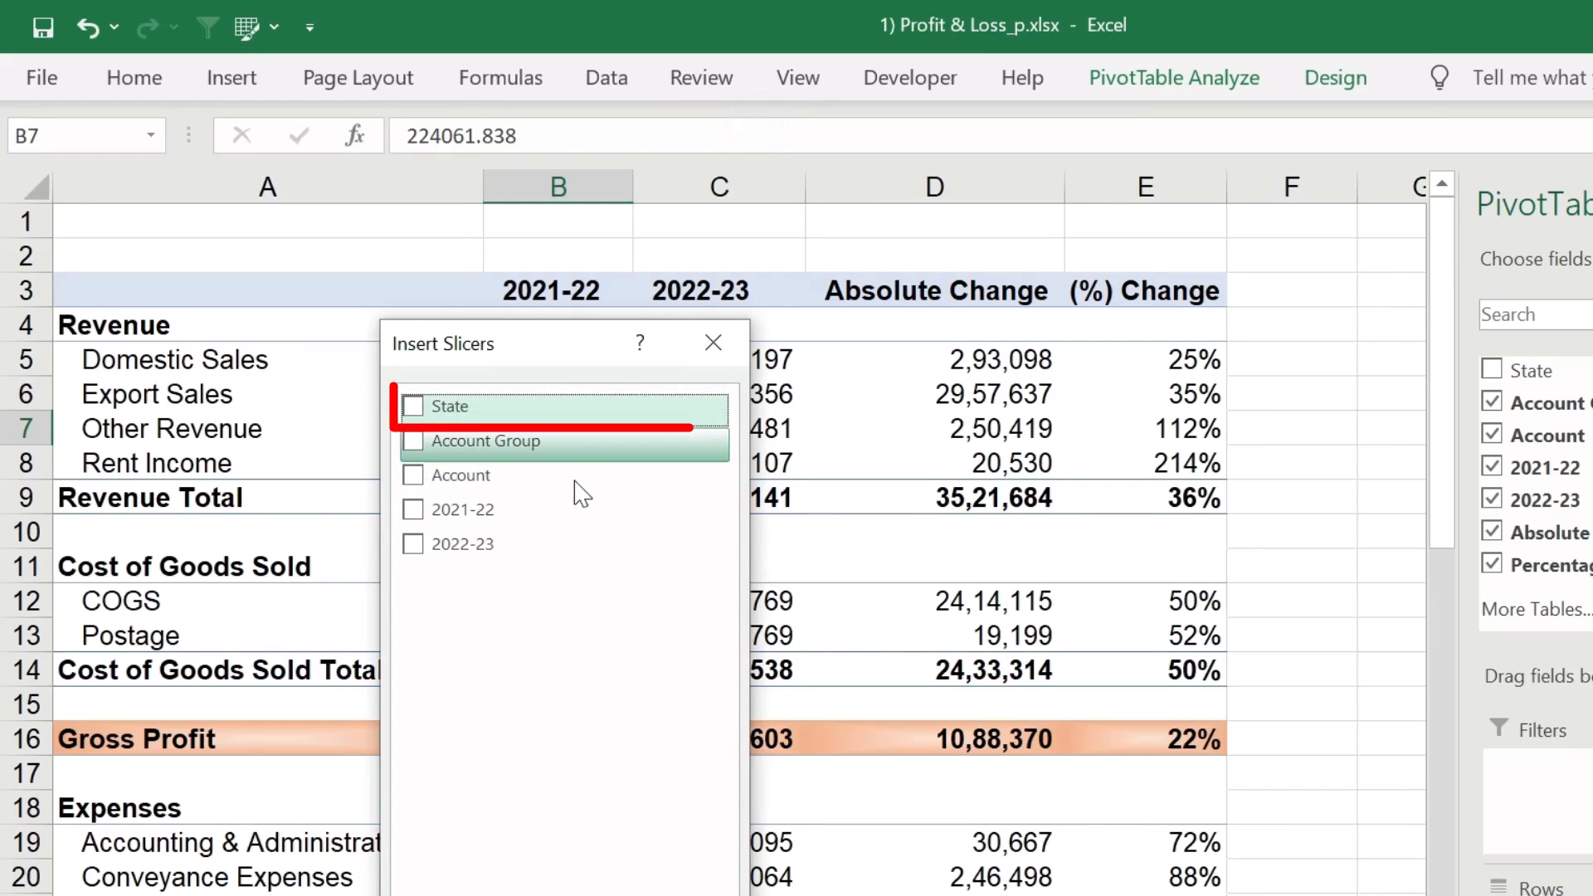
{"action": "left_click", "coordinate": [414, 407]}
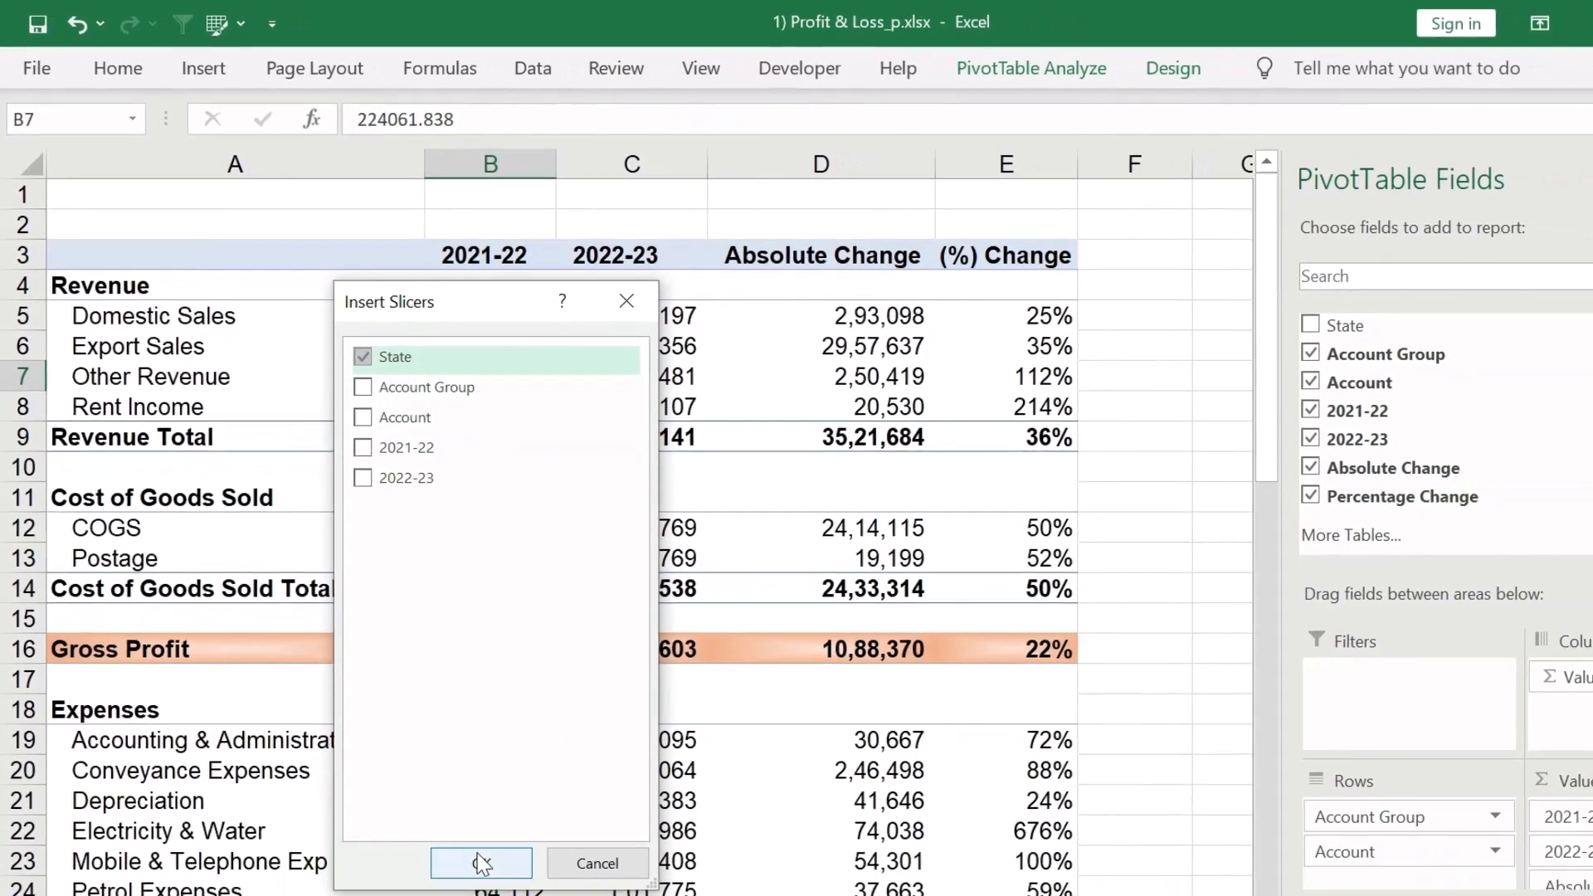
{"action": "left_click", "coordinate": [463, 855]}
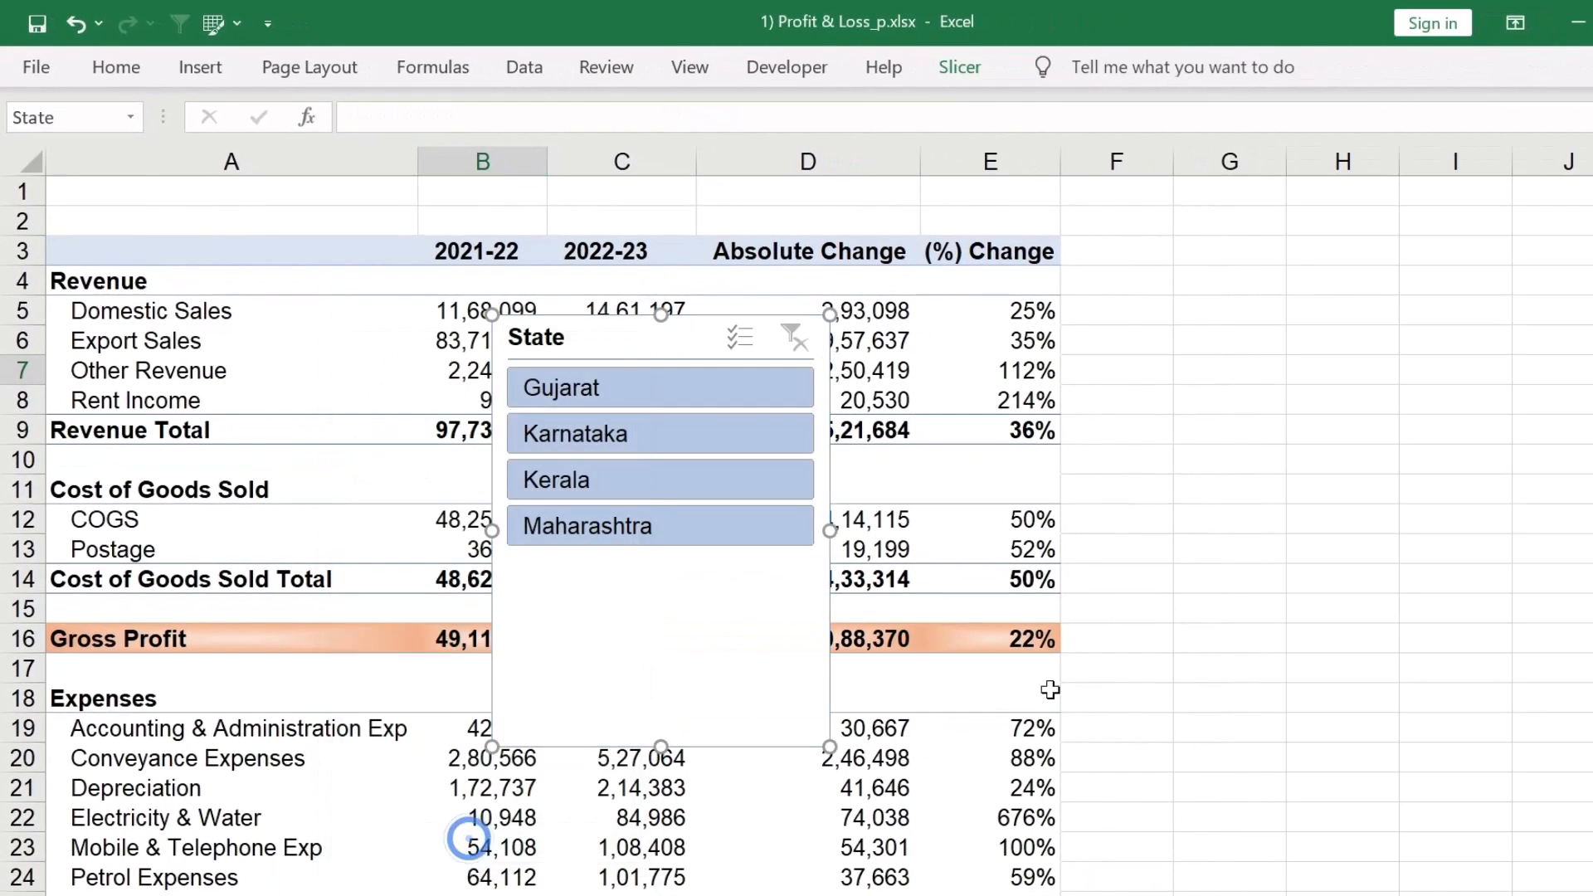
{"action": "left_click_drag", "start_coordinate": [694, 599], "coordinate": [1262, 452]}
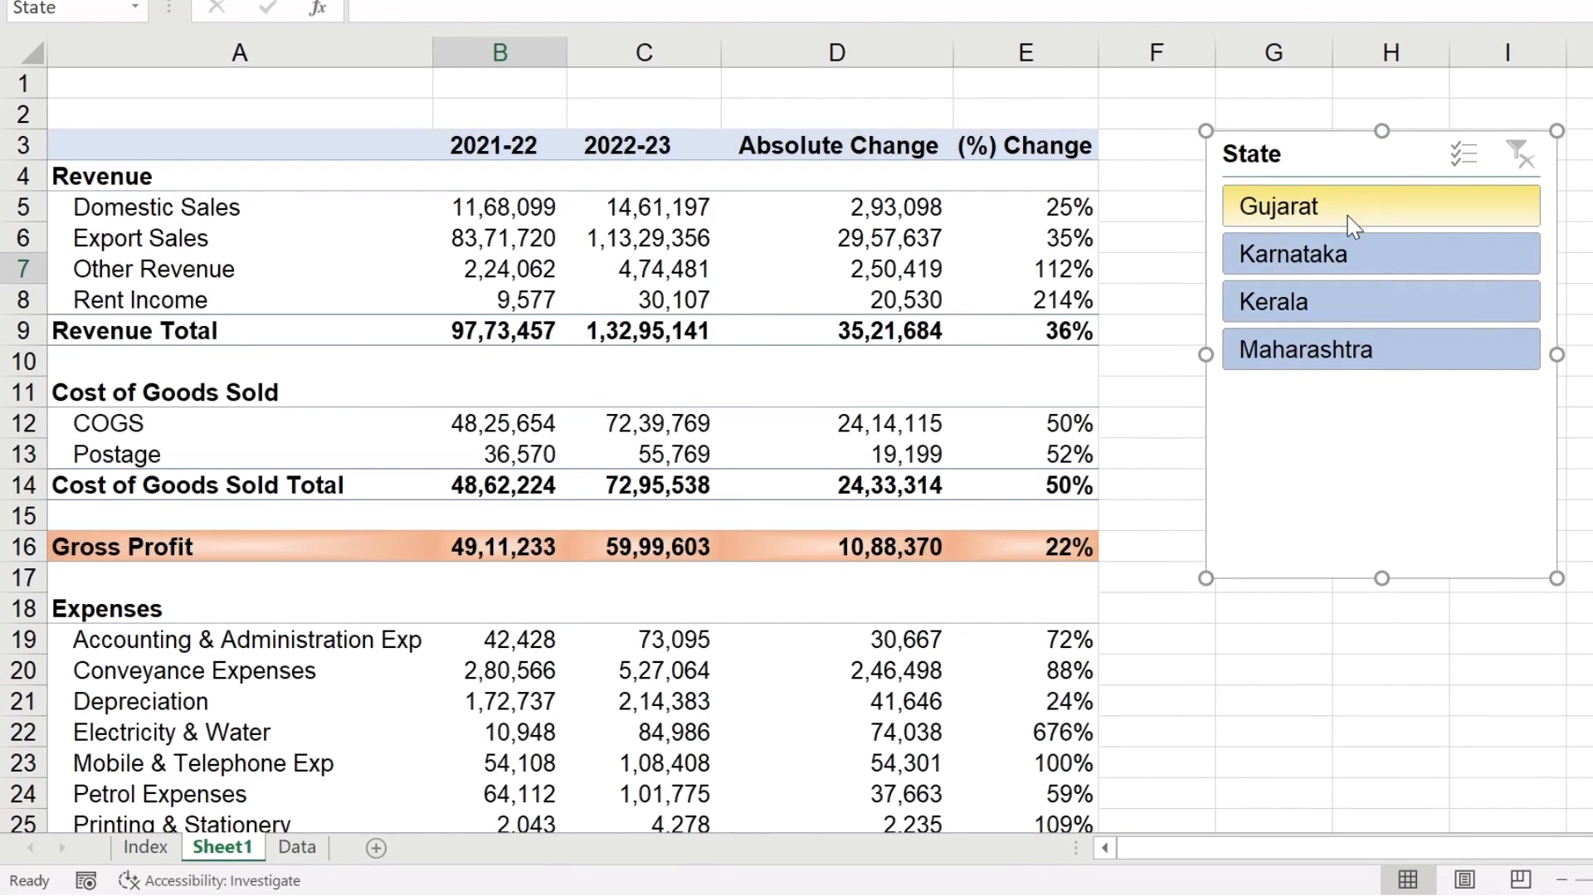
Step: Test the slicer by filtering the statement to Gujarat, Karnataka, Kerala and Gujarat again, checking the figures and column widths
{"action": "left_click", "coordinate": [1353, 226]}
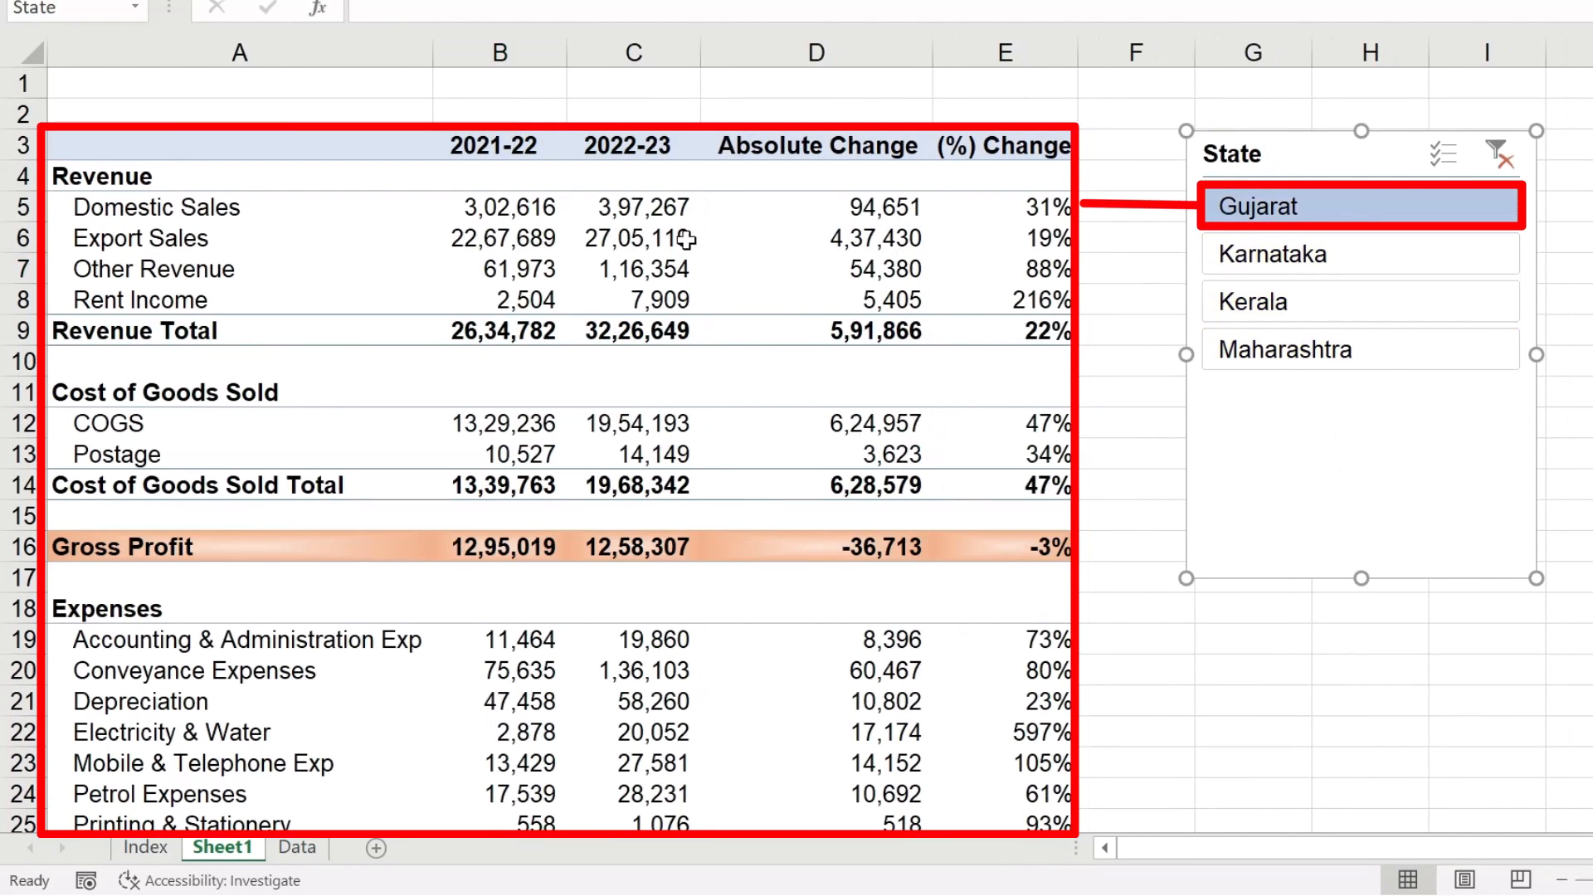
{"action": "scroll", "coordinate": [612, 628], "scroll_direction": "down", "scroll_amount": 2, "text": "ctrl"}
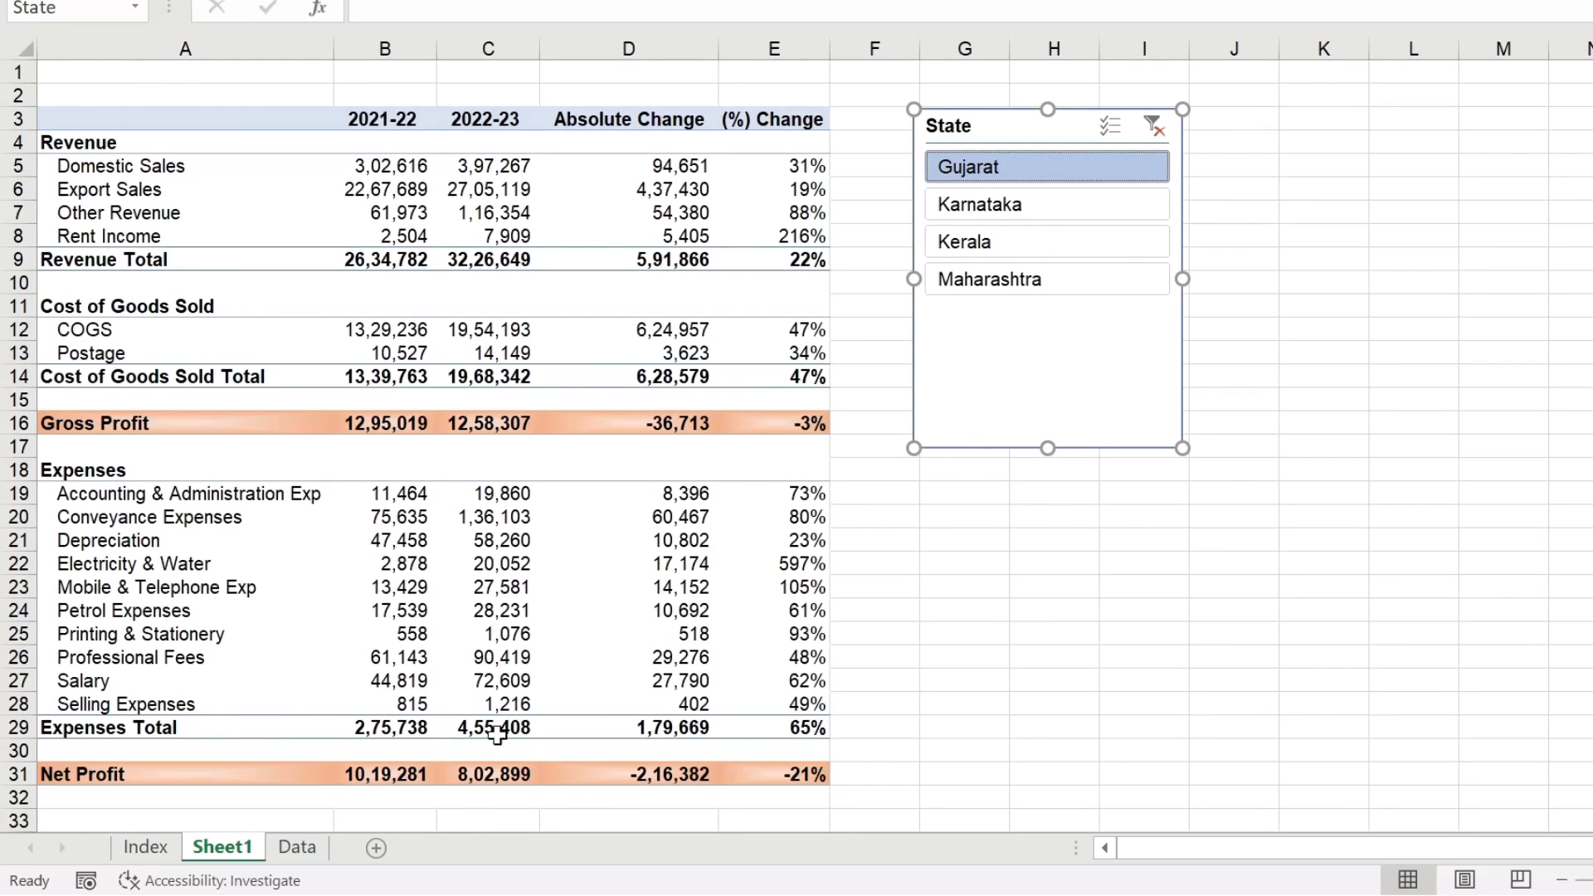
{"action": "left_click", "coordinate": [989, 212]}
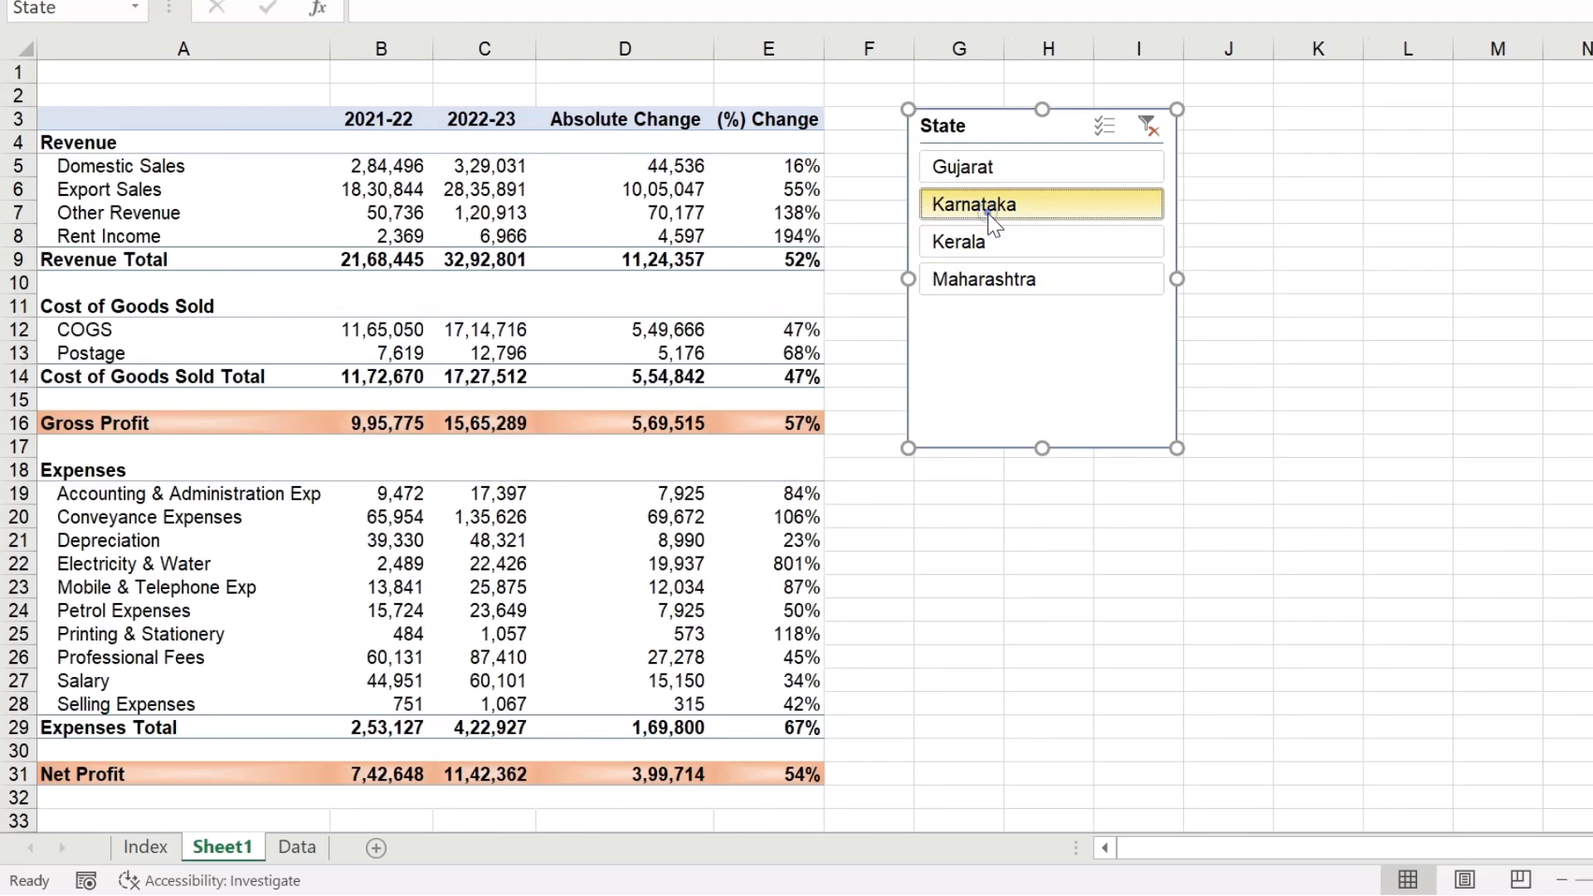
{"action": "left_click", "coordinate": [992, 242]}
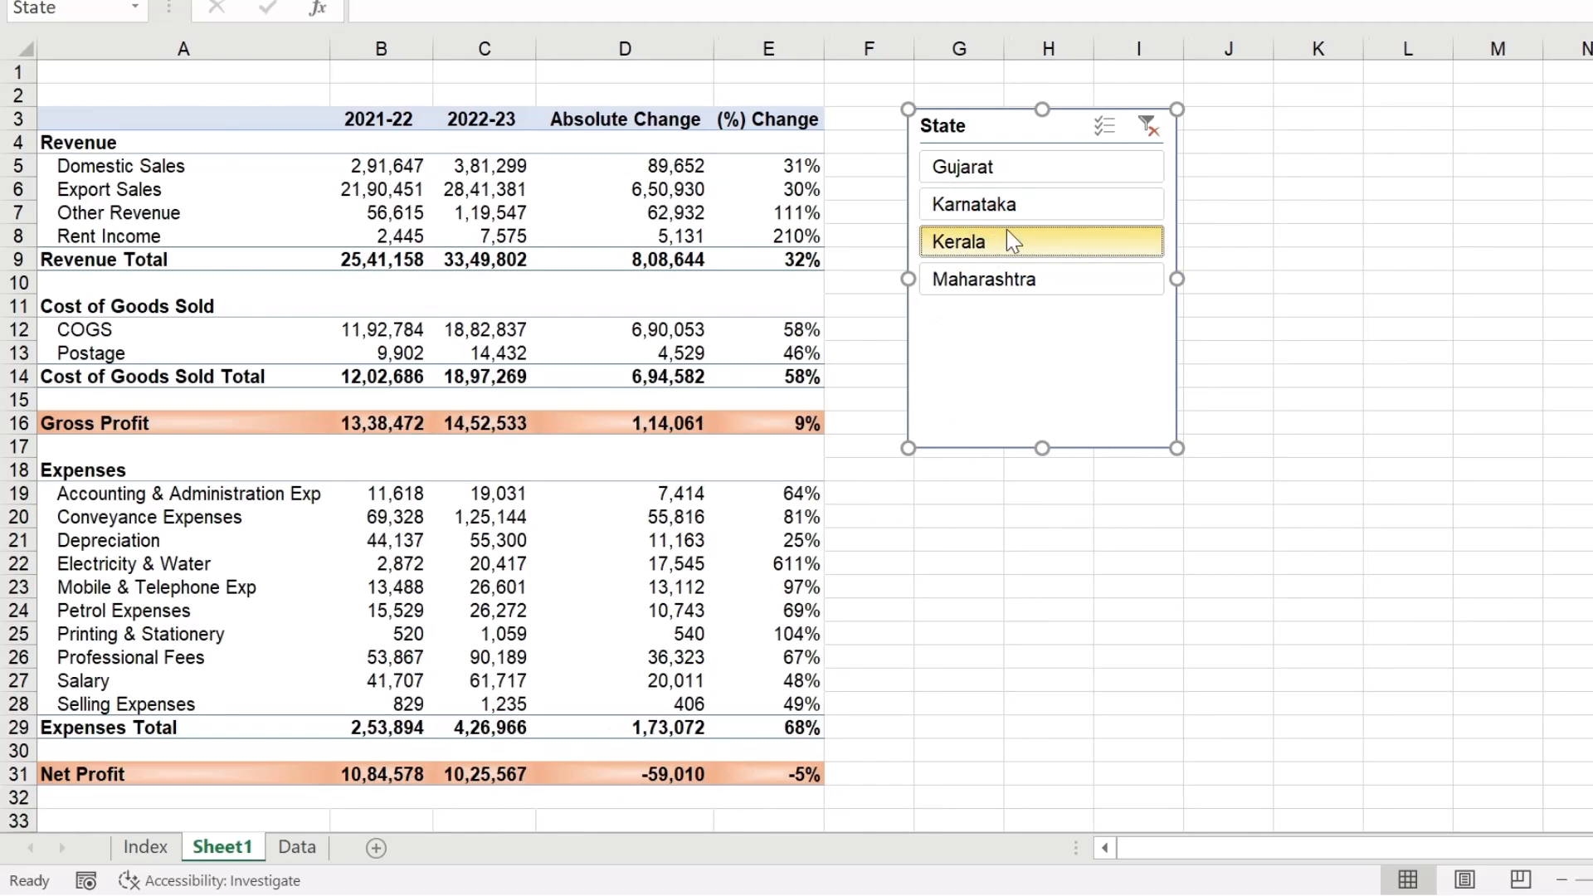
{"action": "left_click", "coordinate": [992, 164]}
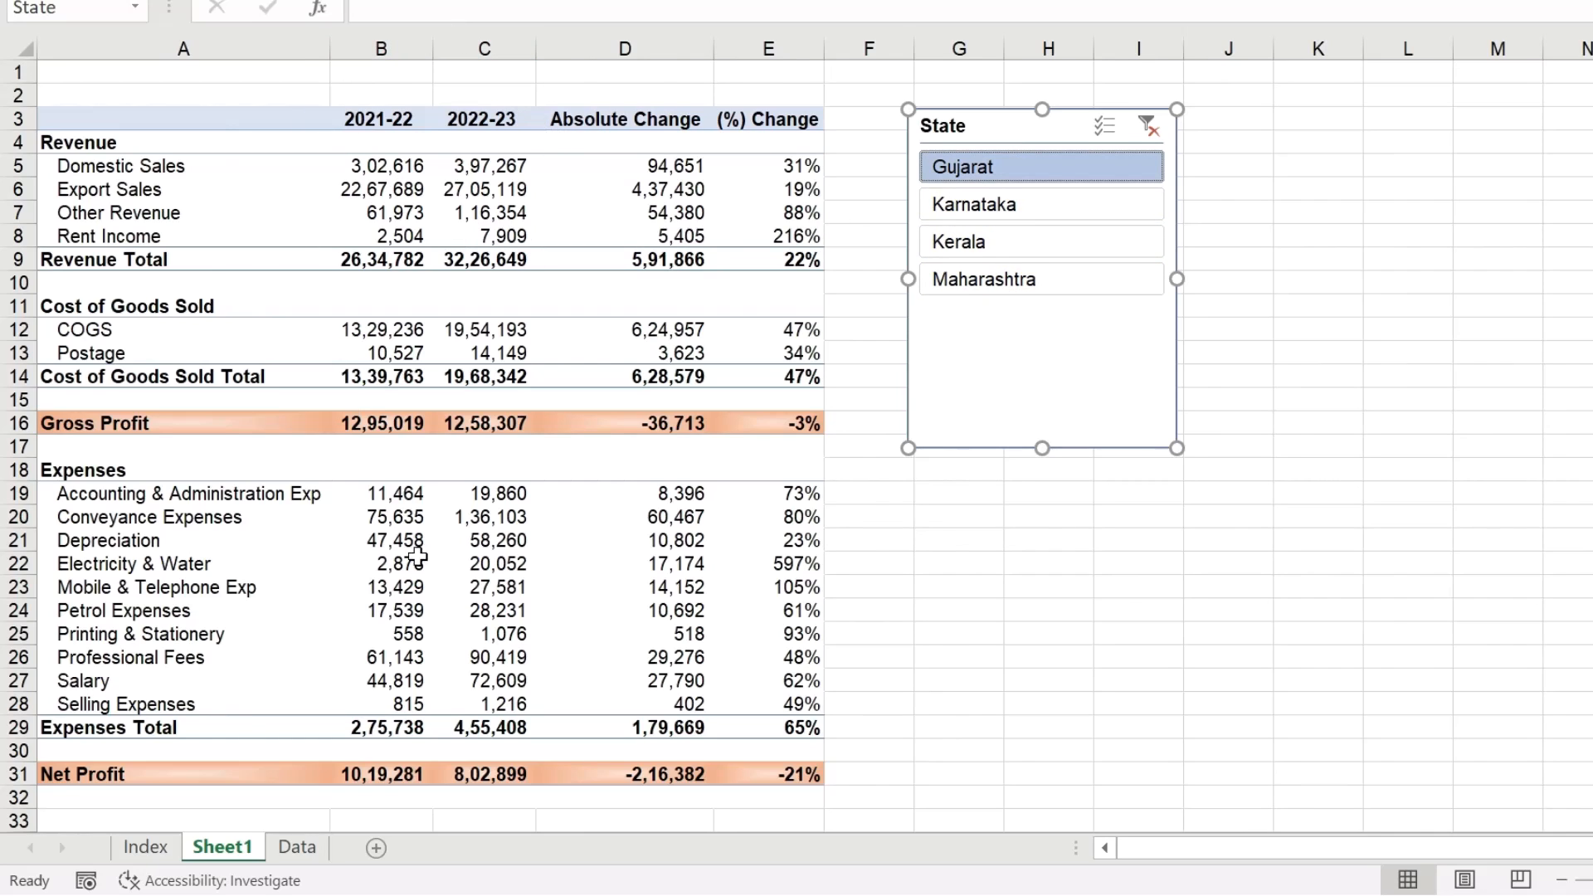
Step: Turn off autofitting of column widths on update in the PivotTable's options
{"action": "right_click", "coordinate": [397, 543]}
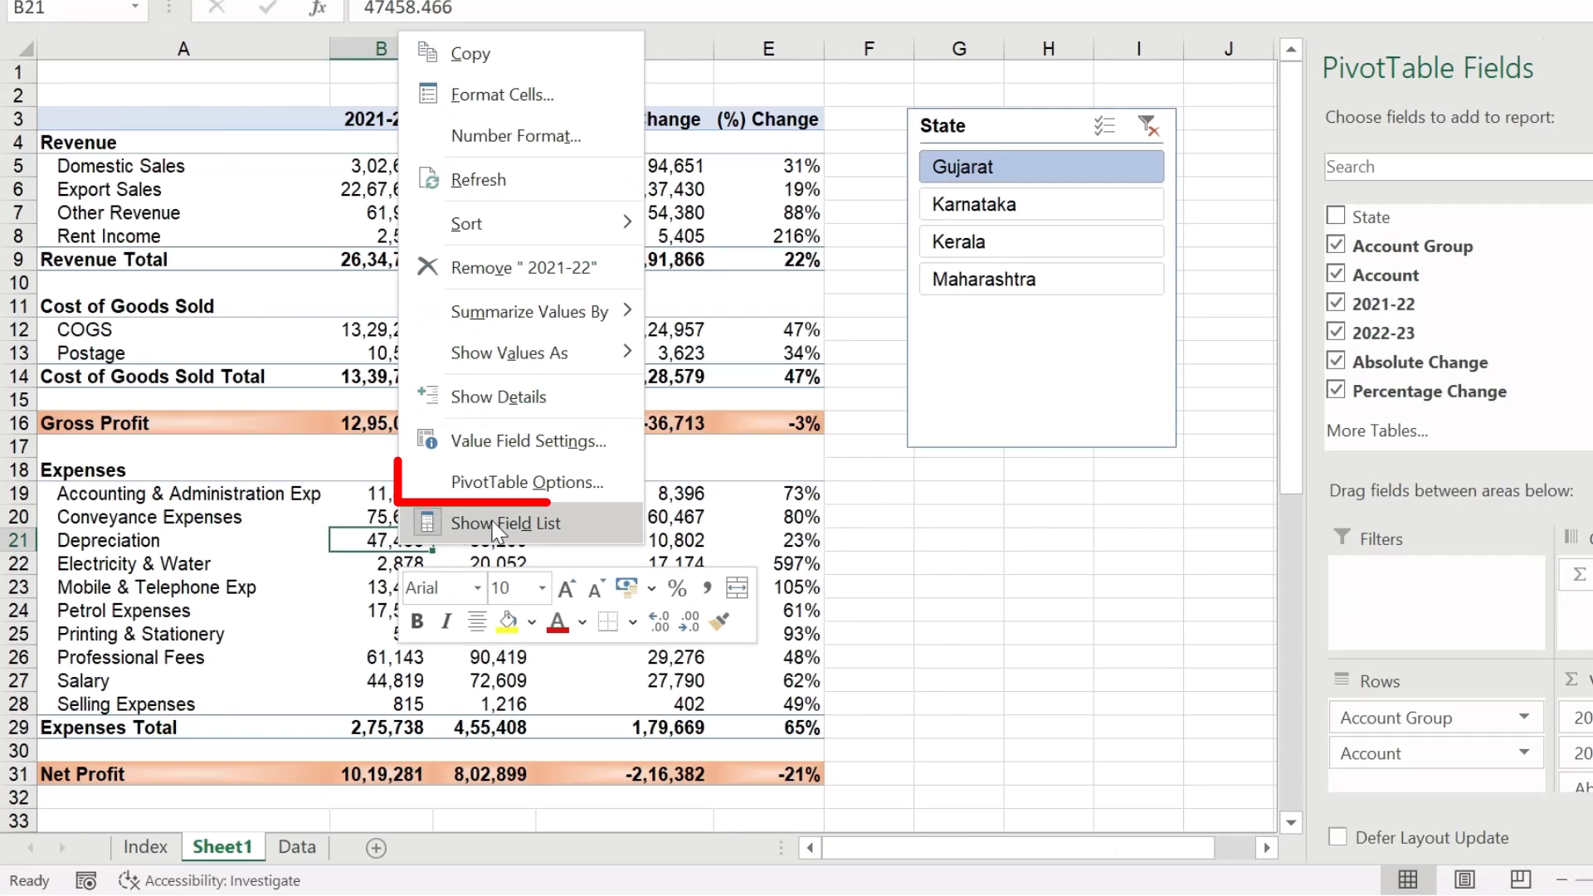
{"action": "left_click", "coordinate": [511, 486]}
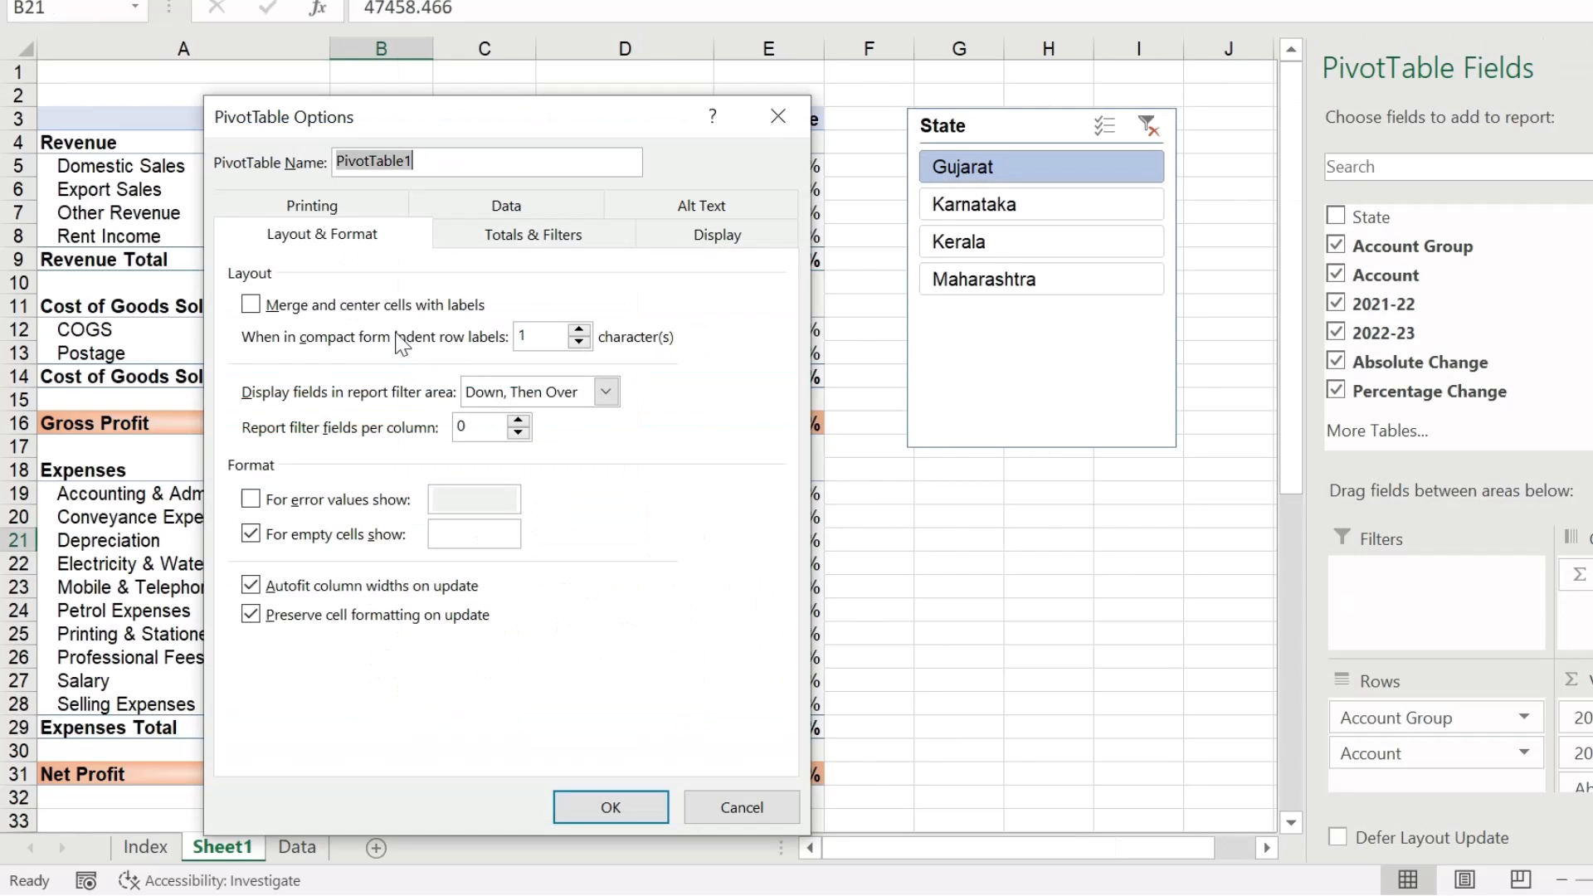
{"action": "left_click", "coordinate": [329, 238]}
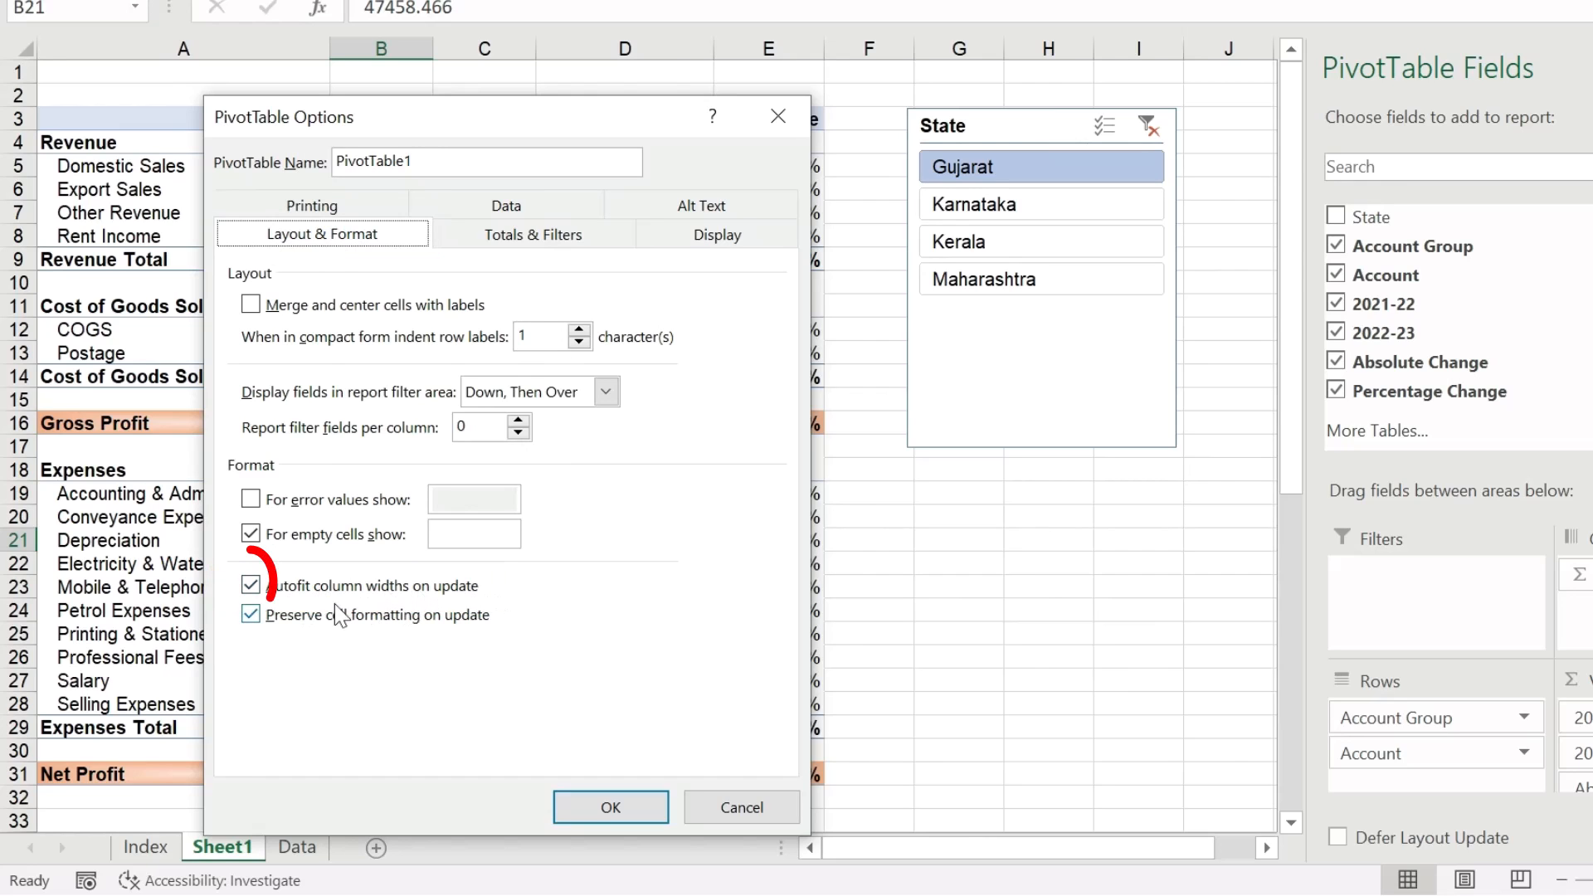
{"action": "left_click", "coordinate": [262, 587]}
{"action": "left_click", "coordinate": [611, 808]}
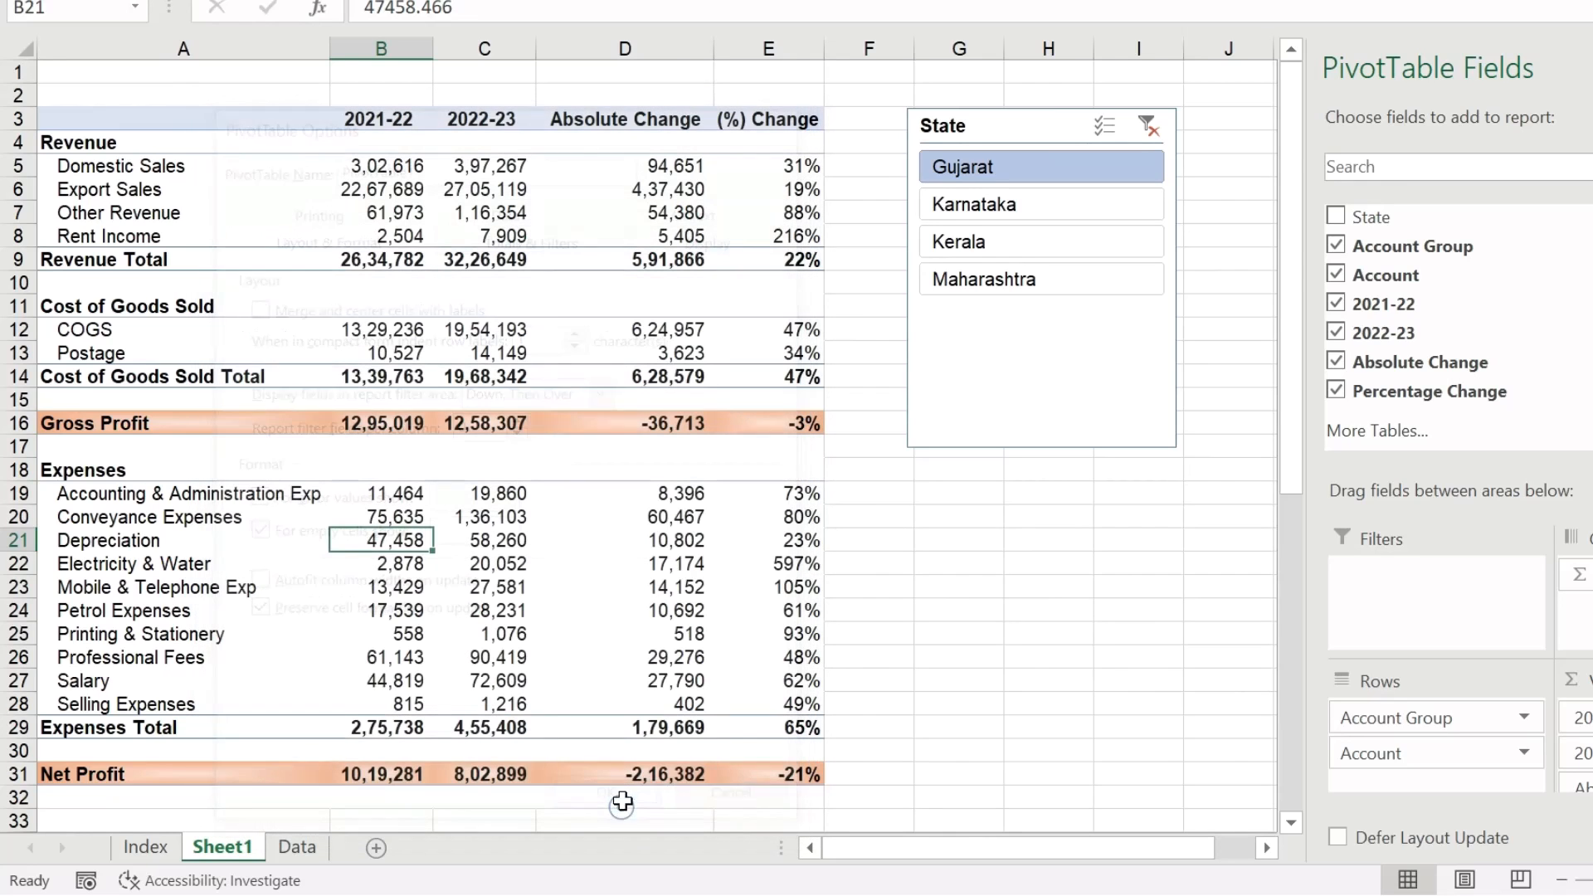
Step: Filter the statement to Maharashtra, Kerala and Karnataka together, and clear the State filter
{"action": "left_click", "coordinate": [1028, 280]}
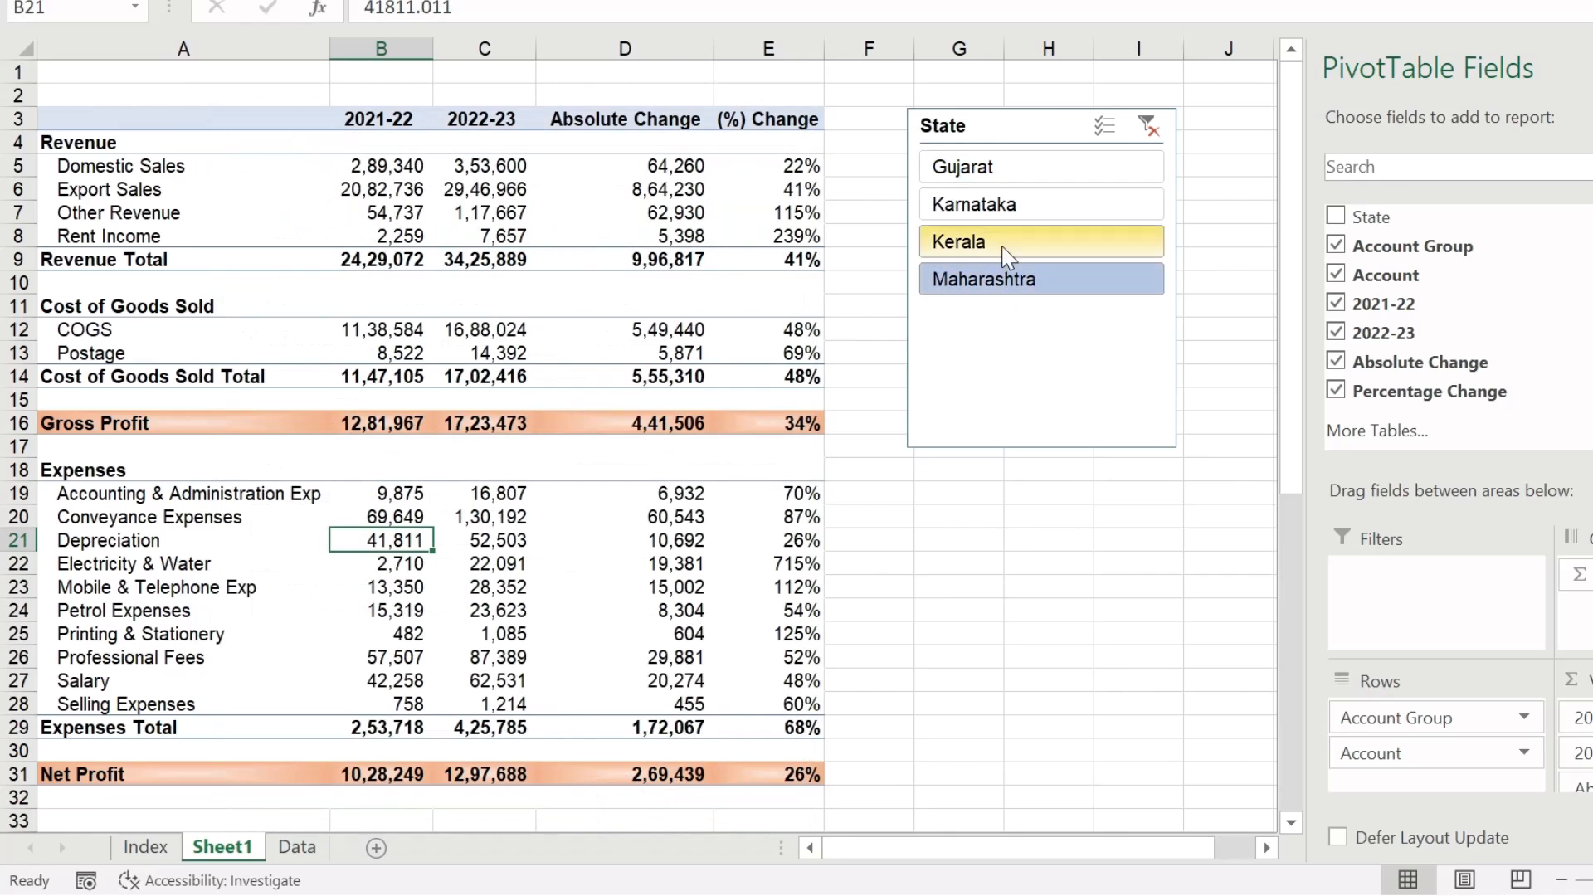
{"action": "left_click", "coordinate": [999, 242], "text": "ctrl"}
{"action": "left_click", "coordinate": [1000, 205], "text": "ctrl"}
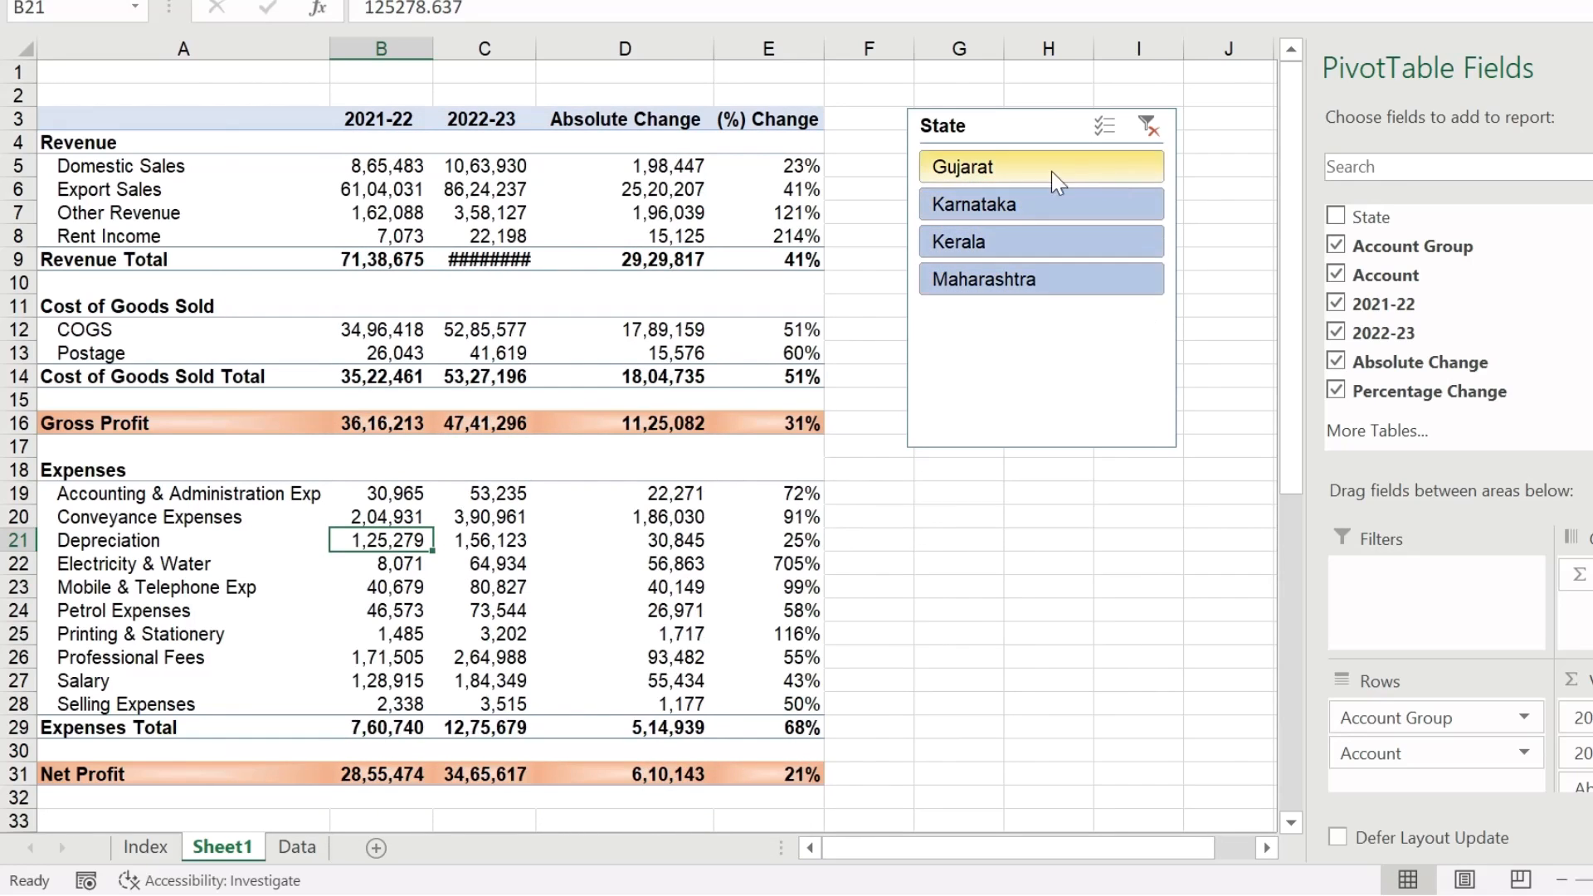
{"action": "left_click", "coordinate": [1147, 127]}
Step: Close the PivotTable Fields pane to leave more room for the statement
{"action": "left_click", "coordinate": [508, 213]}
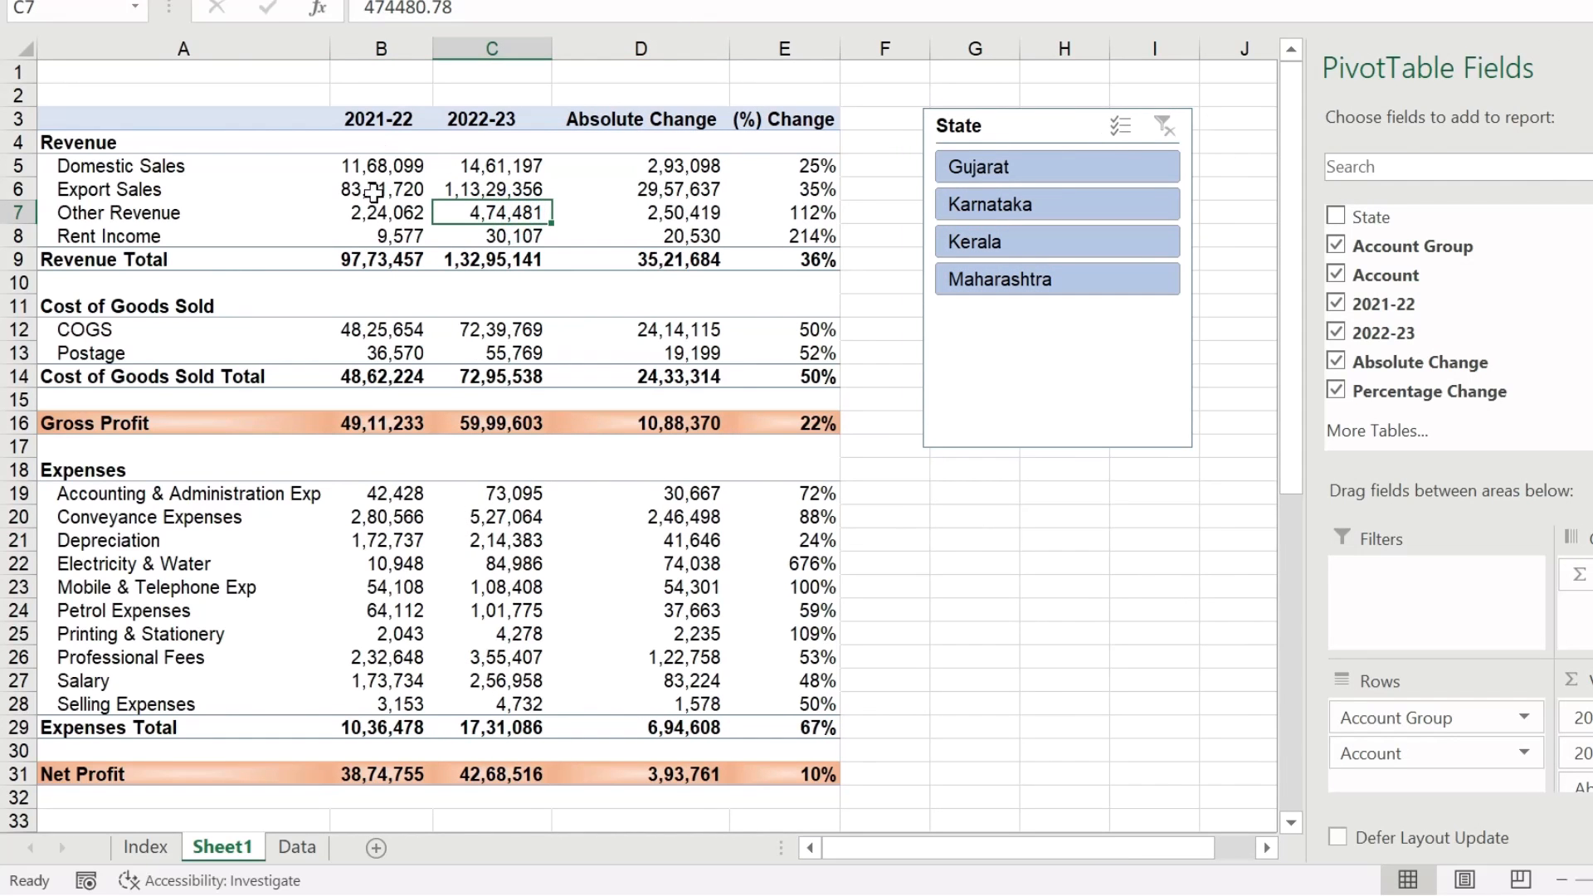
{"action": "left_click", "coordinate": [498, 494]}
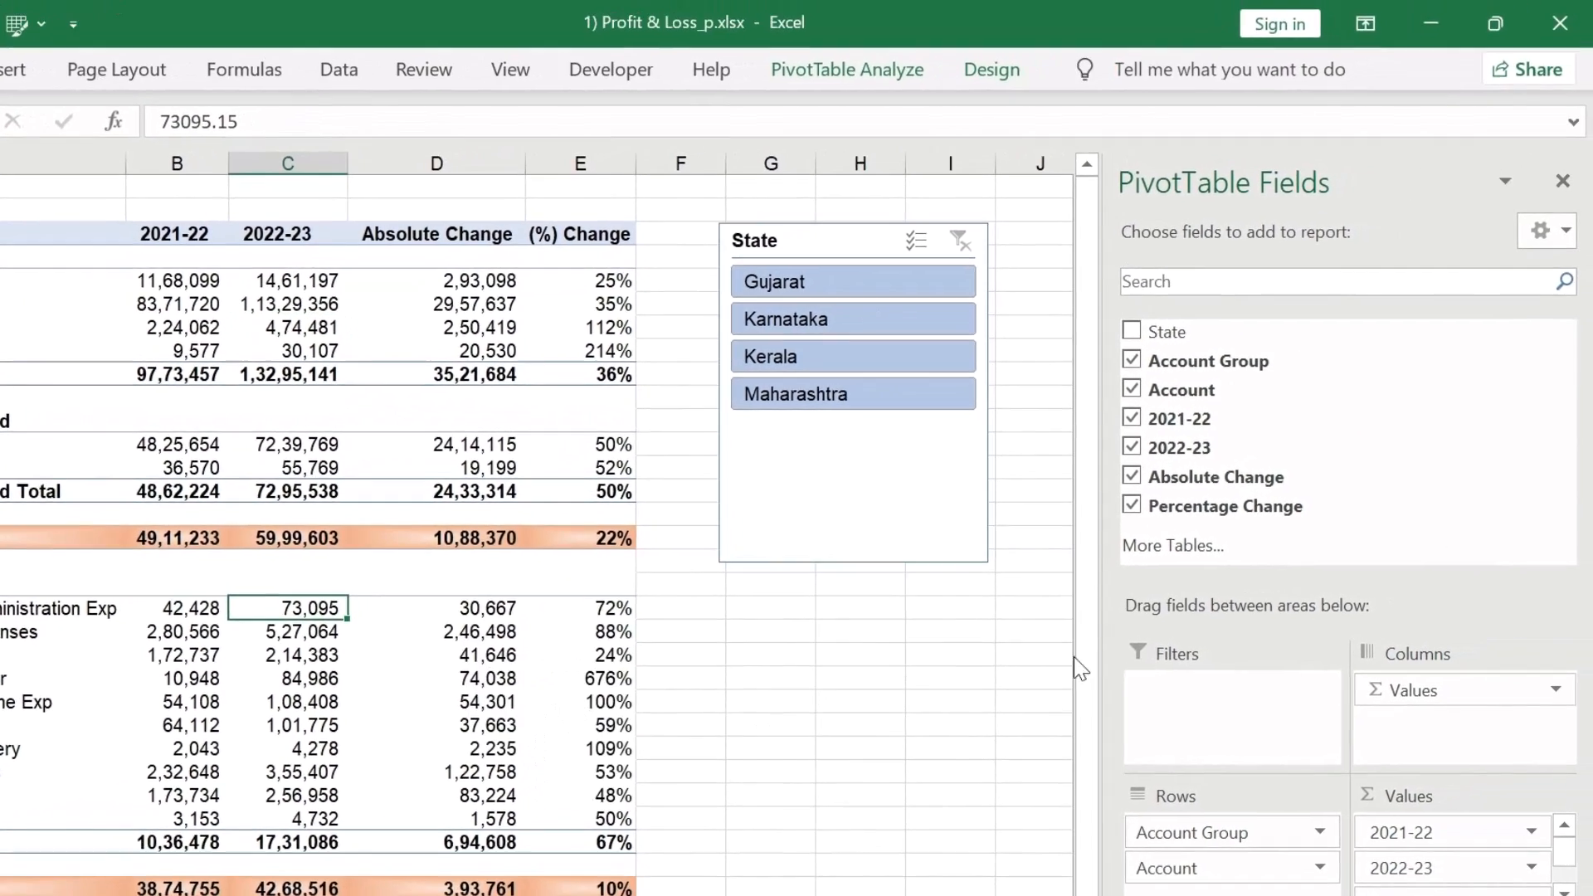
{"action": "left_click", "coordinate": [1558, 184]}
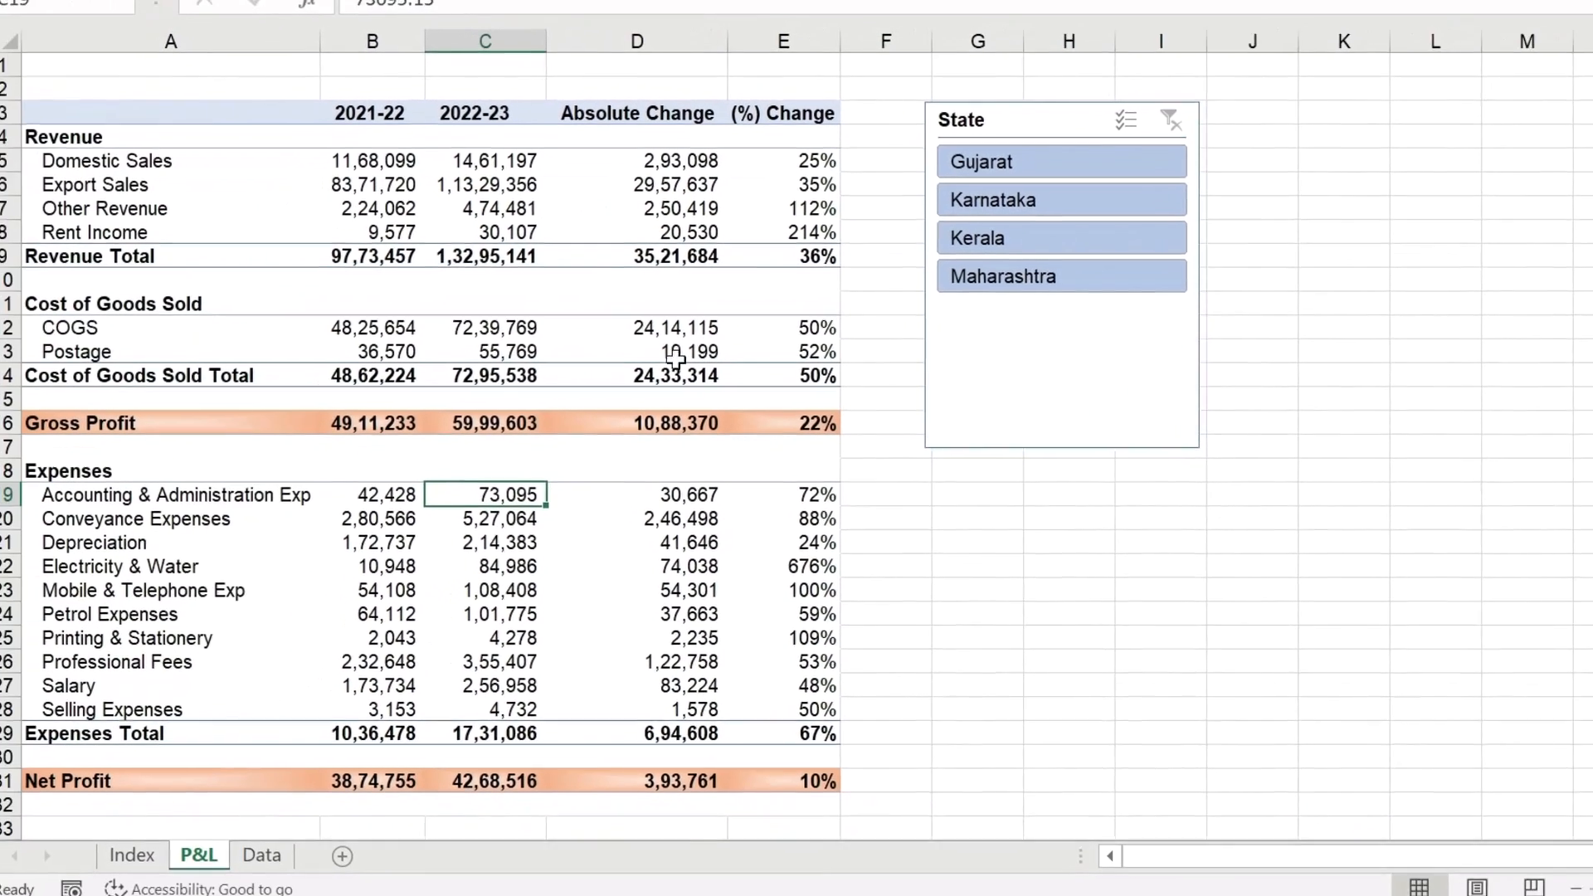
Step: View the finished statement for each state in turn: Gujarat, Karnataka, Kerala and Maharashtra
{"action": "left_click", "coordinate": [664, 590]}
{"action": "left_click", "coordinate": [1010, 165]}
{"action": "left_click", "coordinate": [1008, 197]}
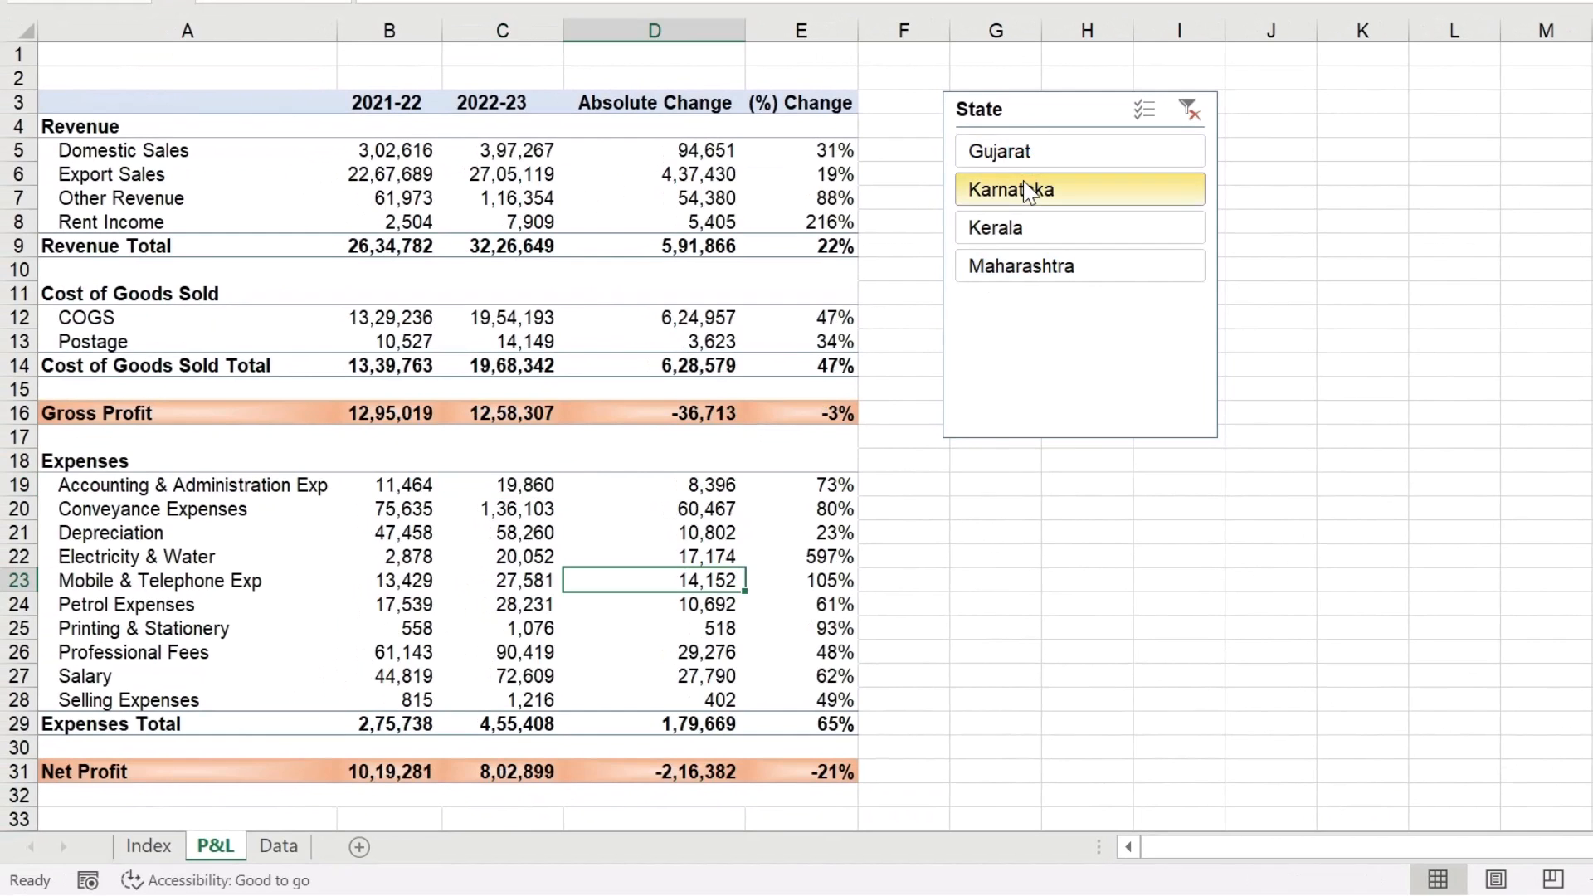
{"action": "left_click", "coordinate": [1008, 224]}
{"action": "left_click", "coordinate": [1010, 274]}
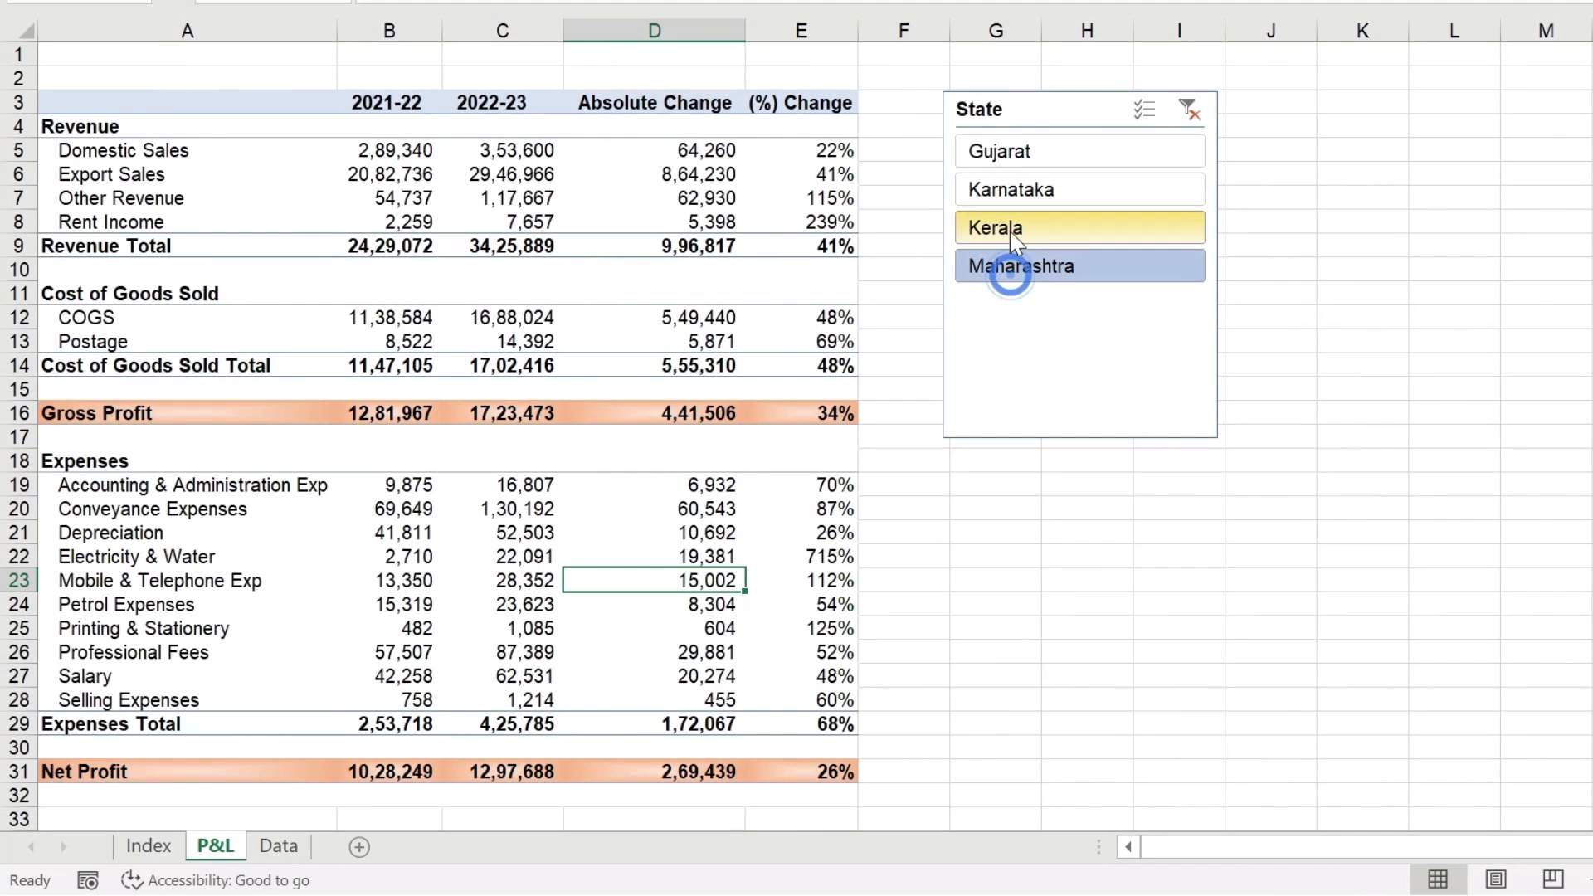
Step: View the statement for Kerala, Karnataka and Gujarat again through the State slicer, and clear the State filter
{"action": "left_click", "coordinate": [1012, 235]}
{"action": "left_click", "coordinate": [1012, 195]}
{"action": "left_click", "coordinate": [1024, 152]}
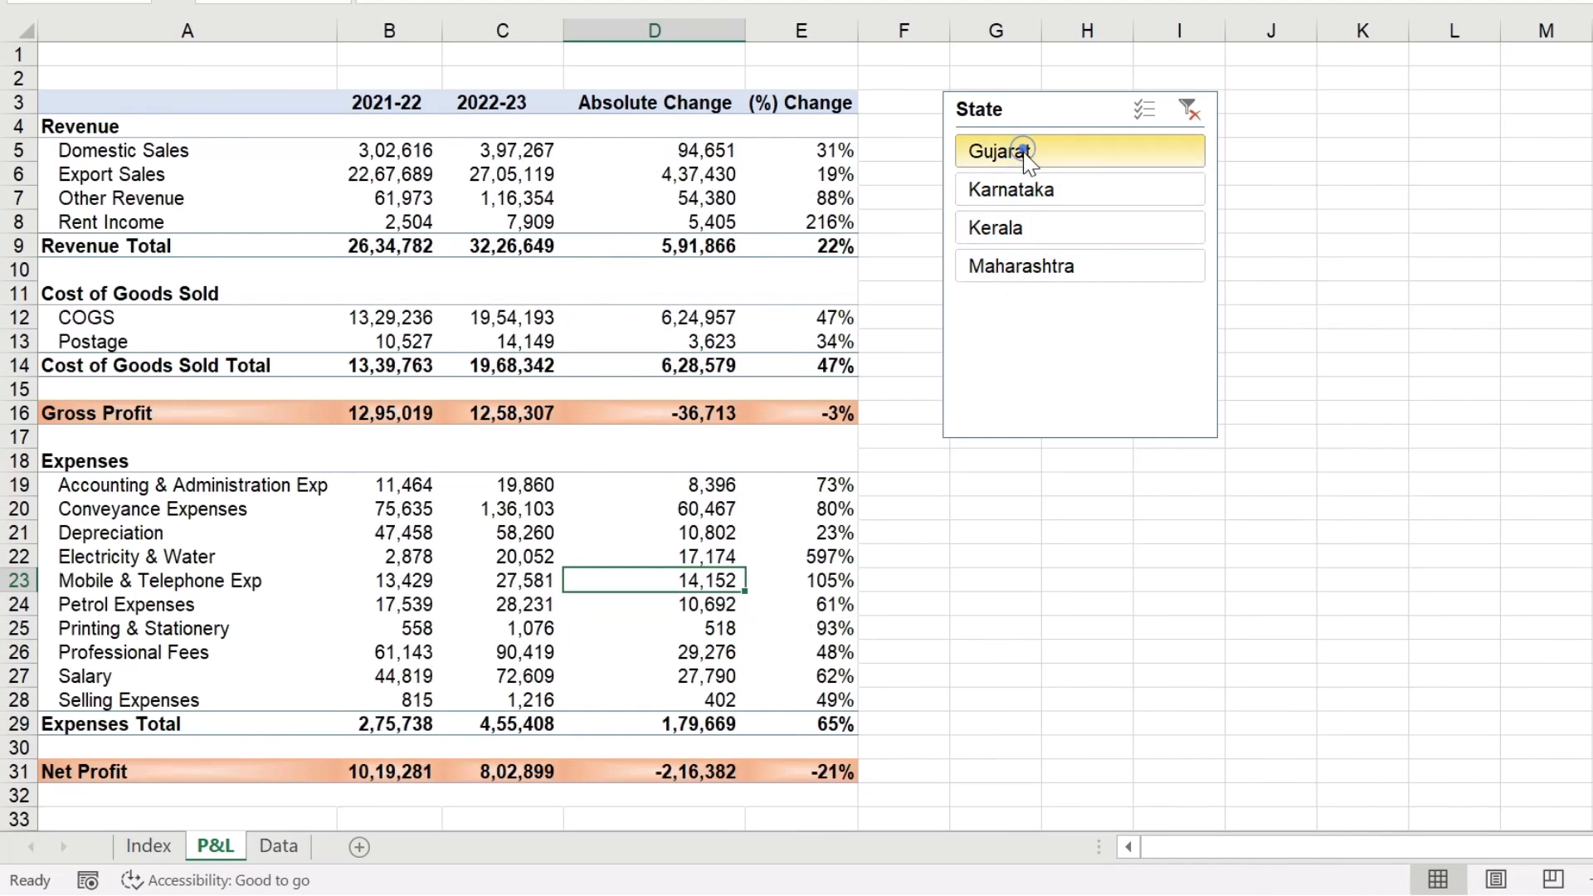
{"action": "left_click", "coordinate": [1008, 190]}
{"action": "left_click", "coordinate": [1008, 222]}
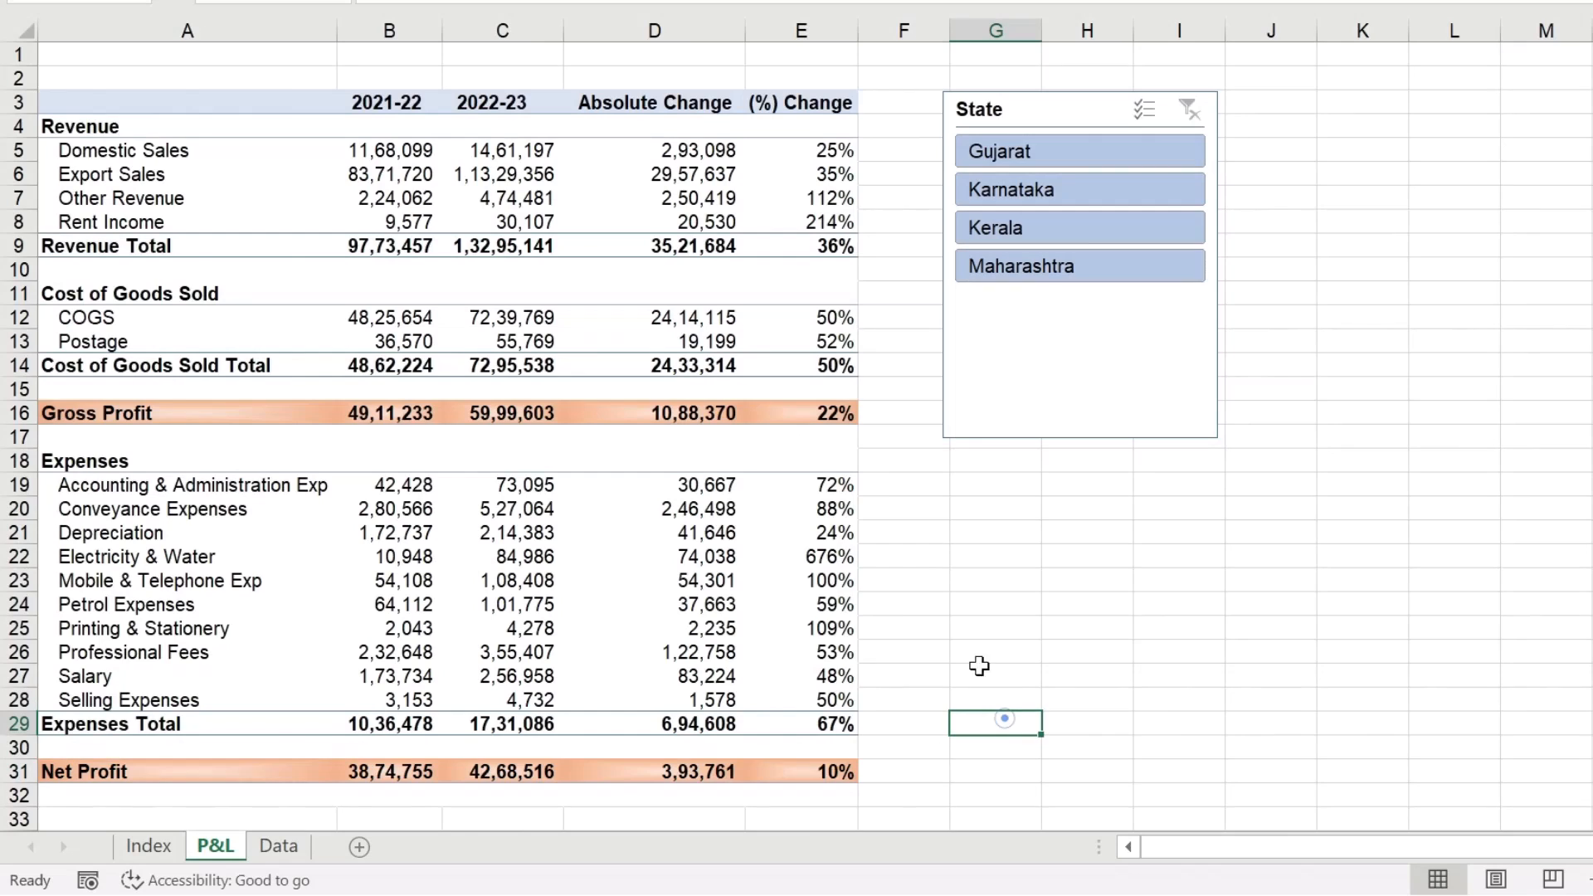
{"action": "left_click", "coordinate": [987, 722]}
Step: Format the (%) Change values from row 5 to Net Profit with the custom number format 0.00%
{"action": "left_click_drag", "start_coordinate": [833, 137], "coordinate": [822, 778]}
{"action": "key", "text": "ctrl+1"}
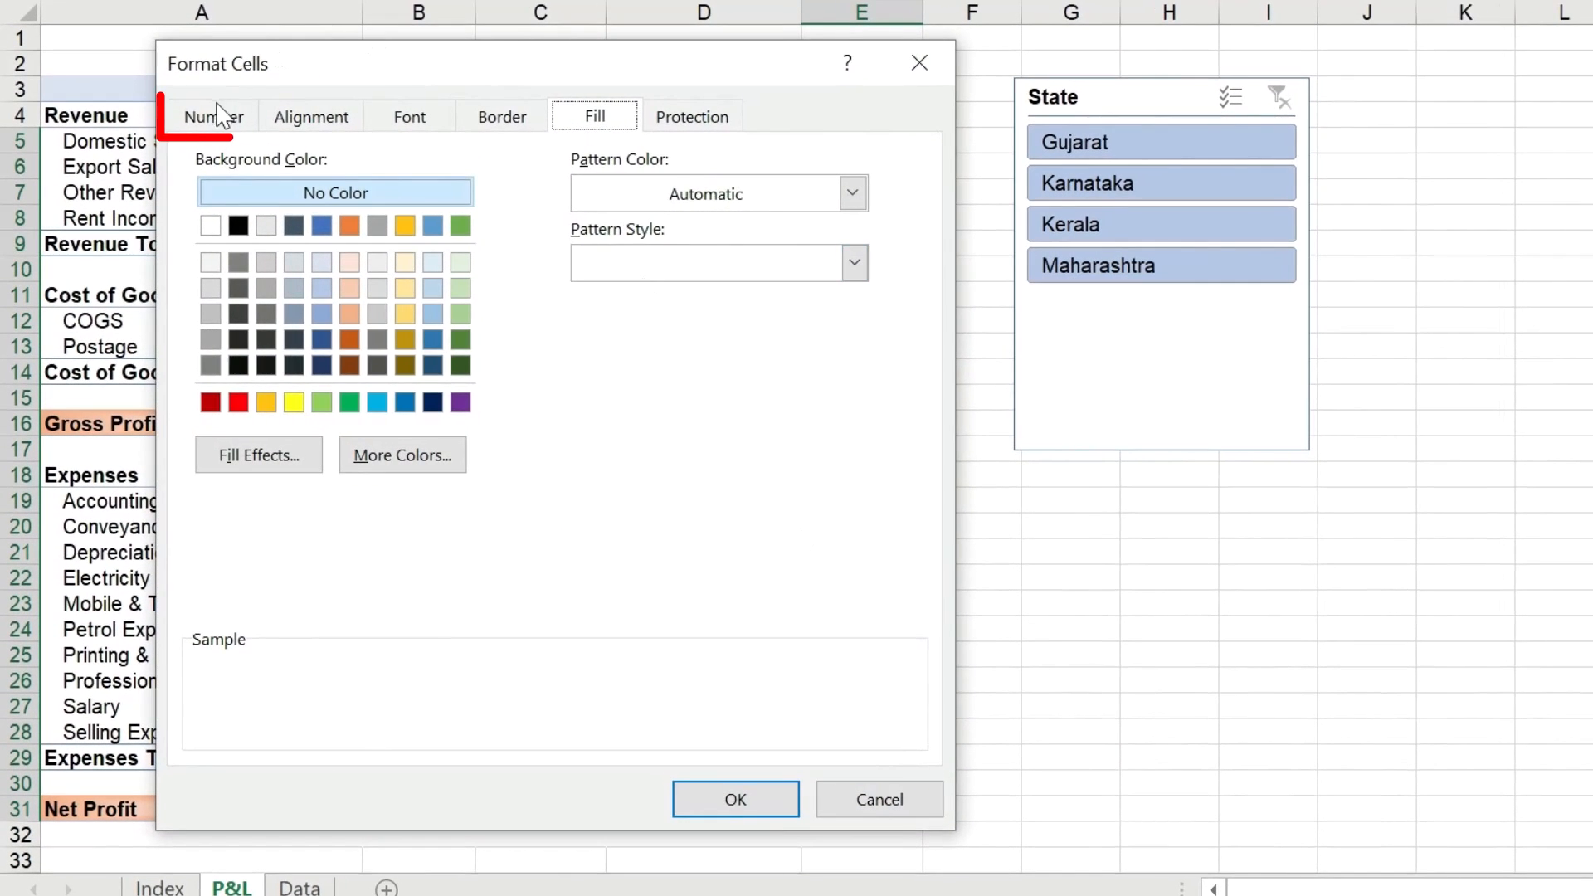
{"action": "left_click", "coordinate": [196, 129]}
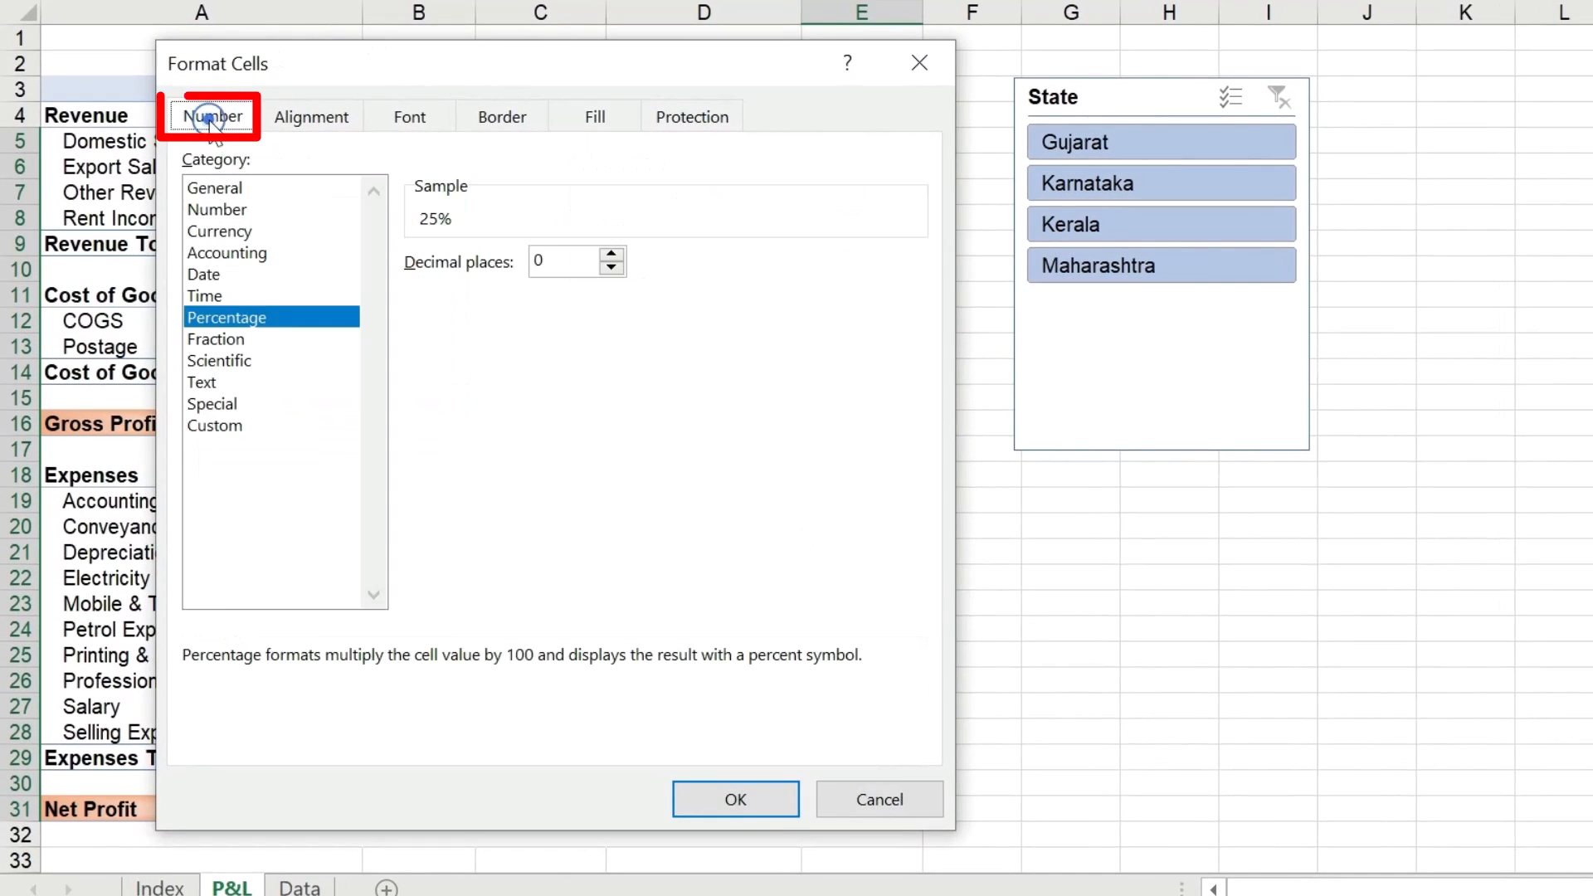
{"action": "left_click", "coordinate": [208, 425]}
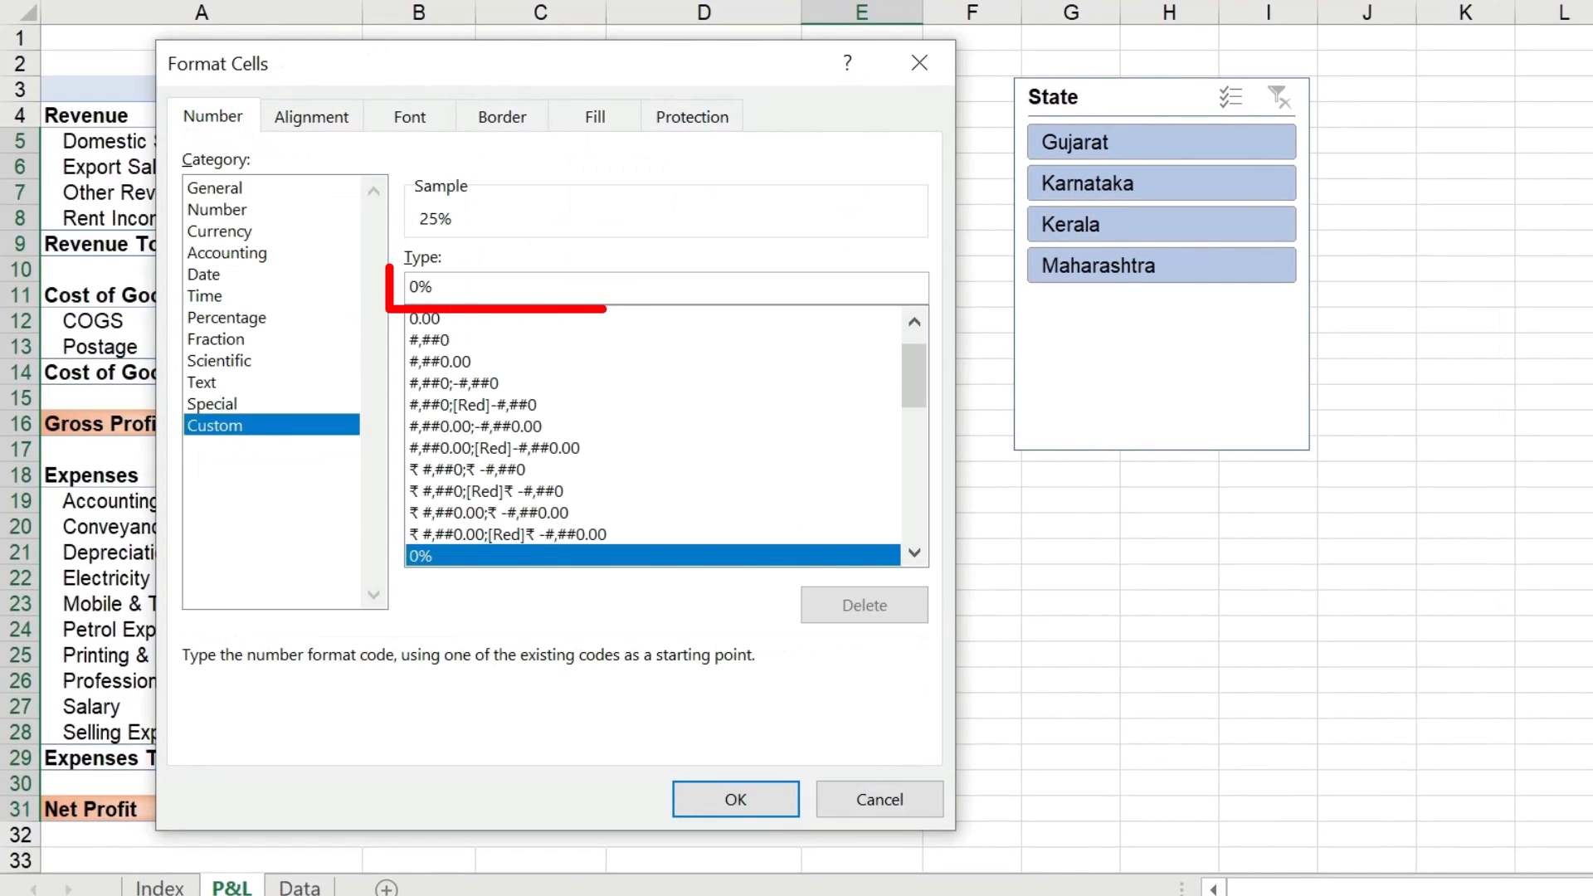
{"action": "left_click", "coordinate": [418, 287]}
{"action": "type", "text": ".0"}
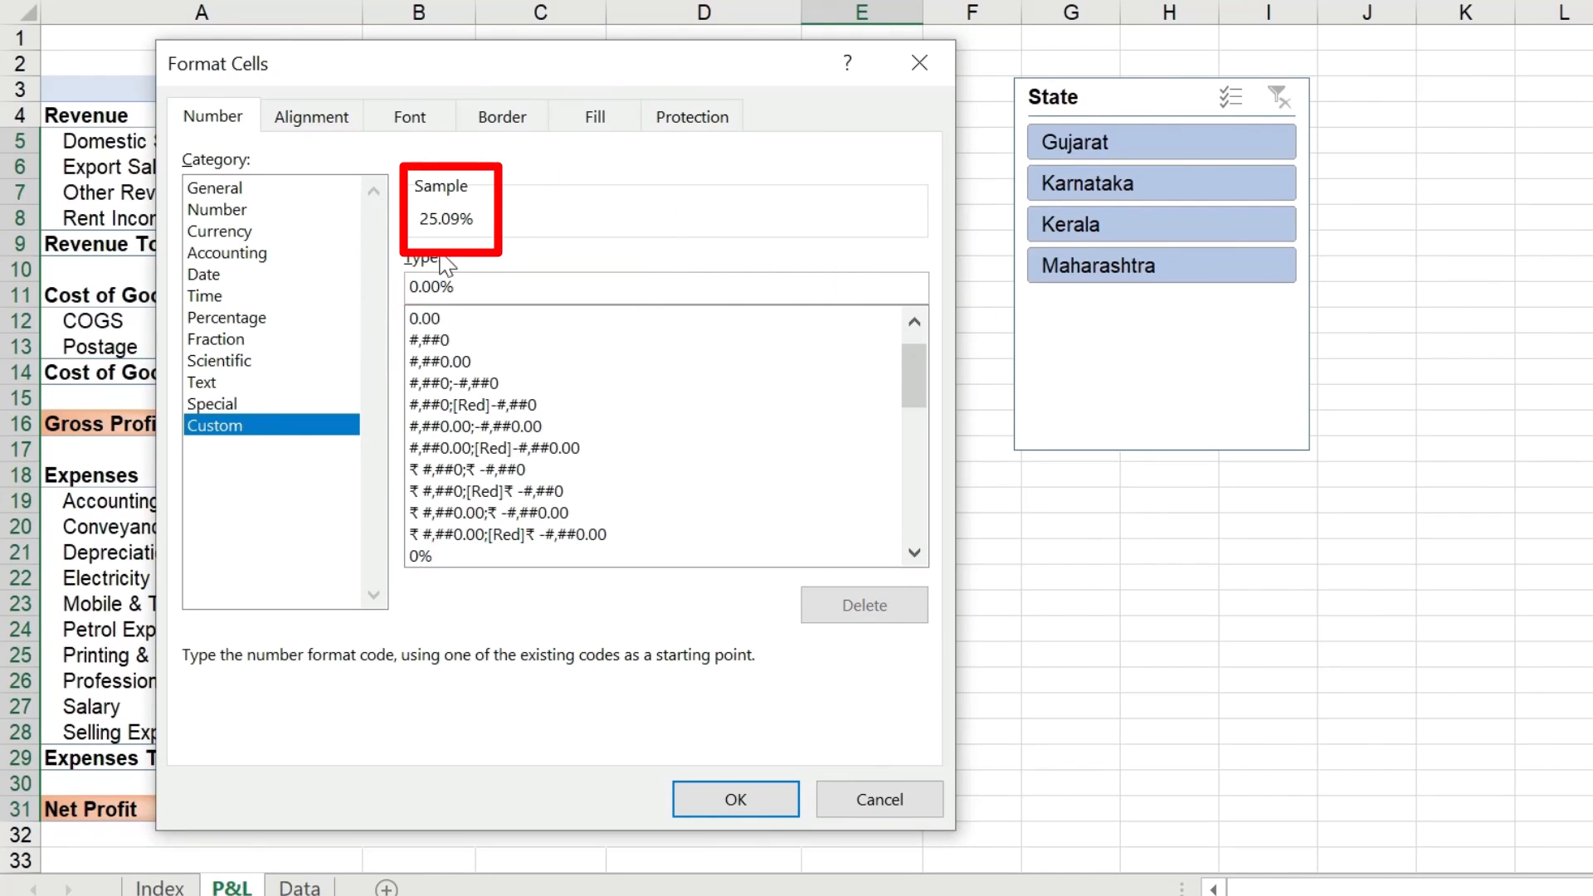
{"action": "left_click", "coordinate": [733, 800]}
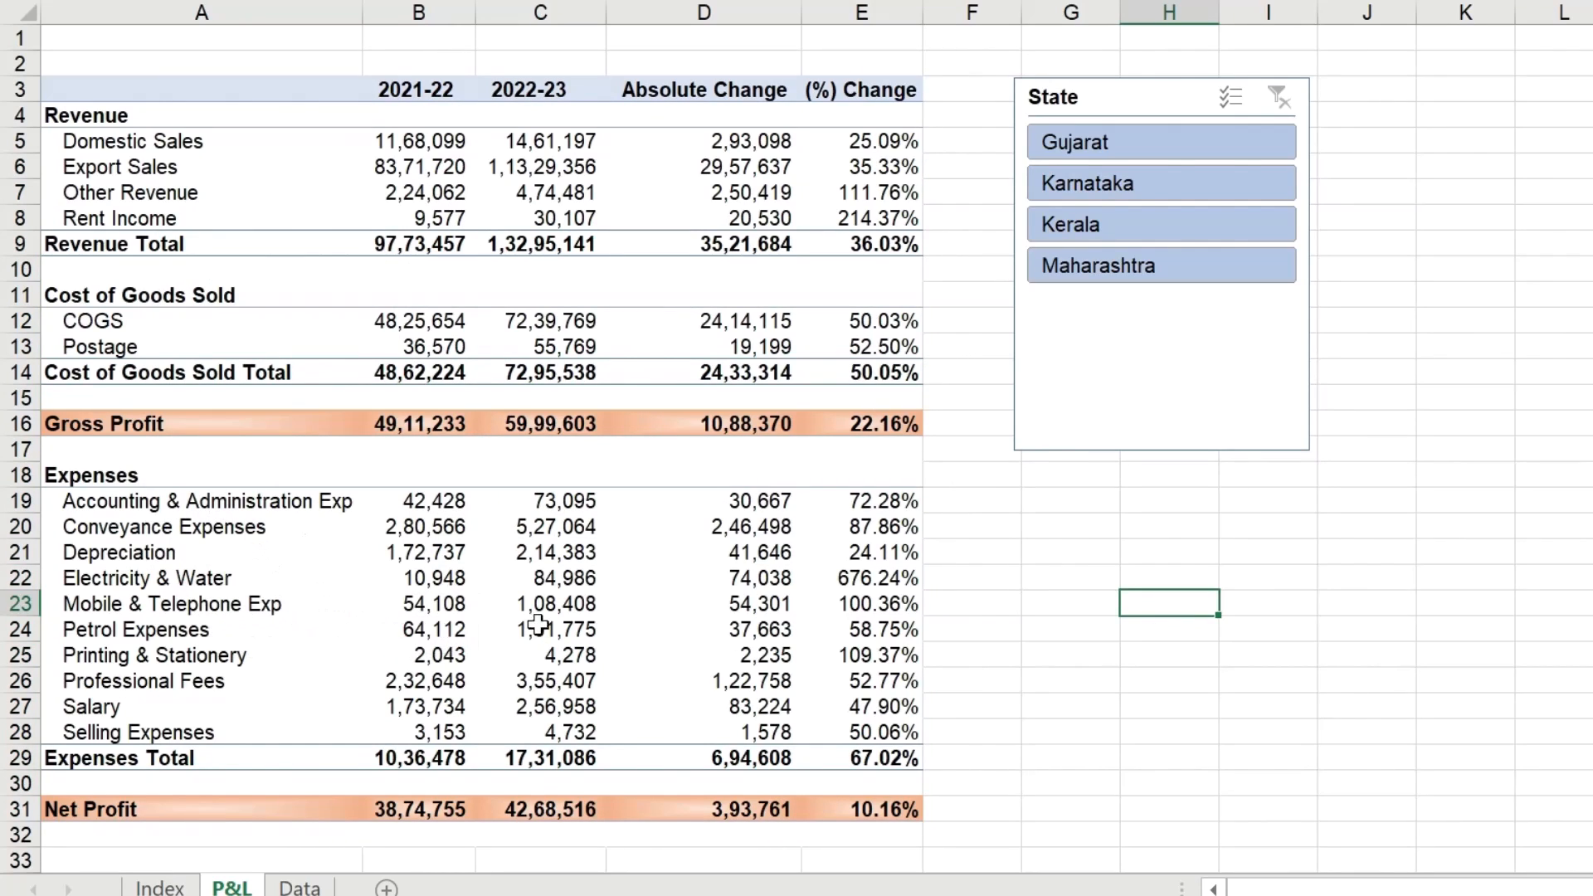
Step: Review the source records on the Data sheet and locate the Refresh command for the PivotTable on the P&L sheet
{"action": "left_click", "coordinate": [300, 888]}
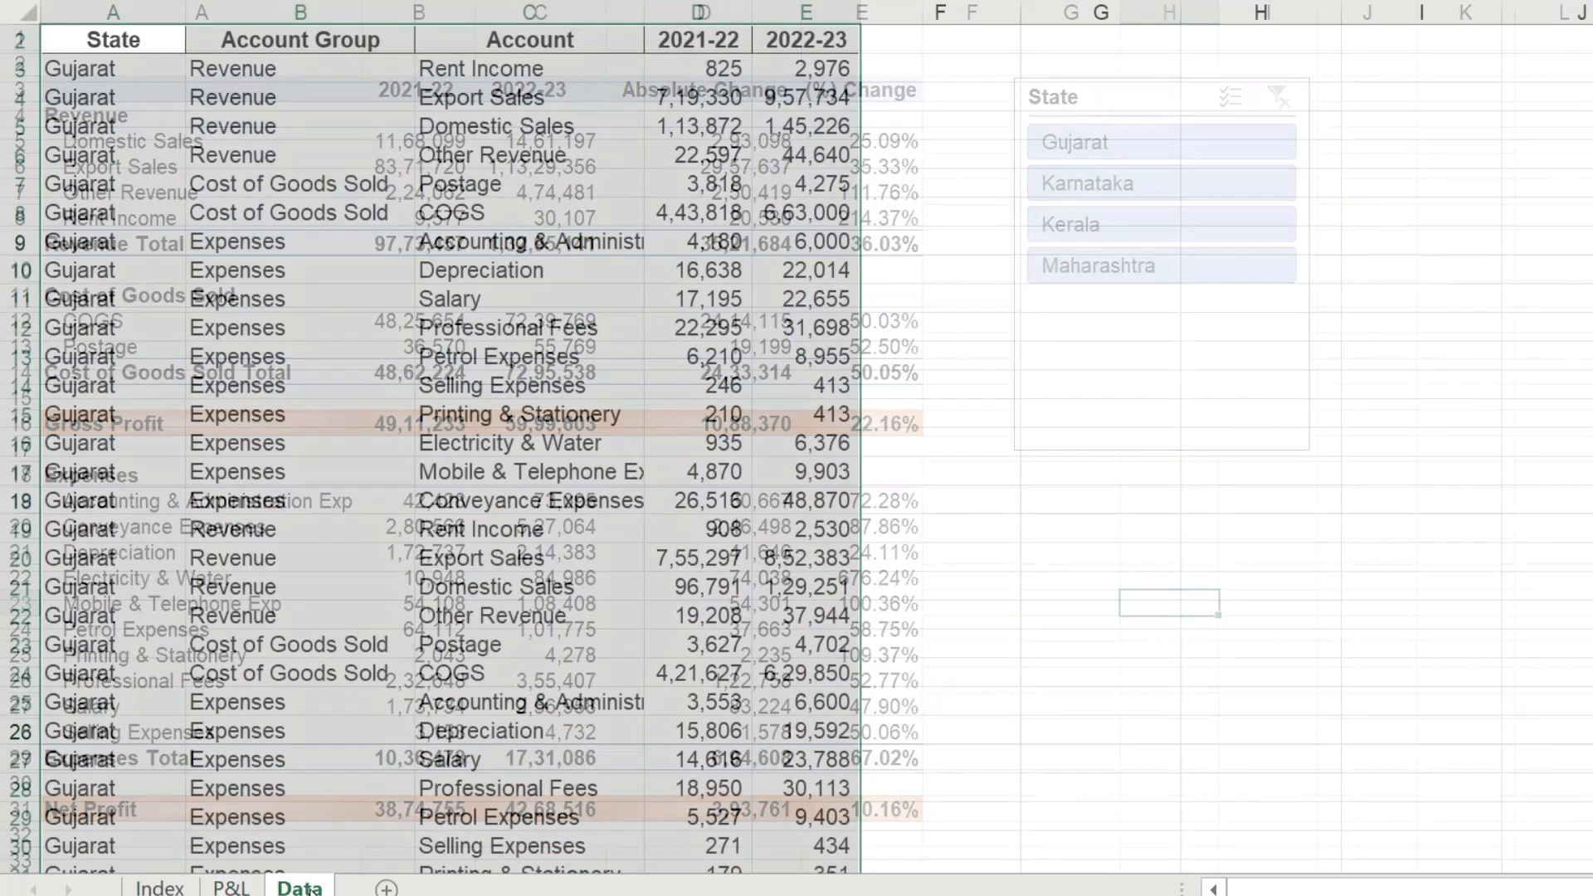
{"action": "left_click", "coordinate": [233, 887]}
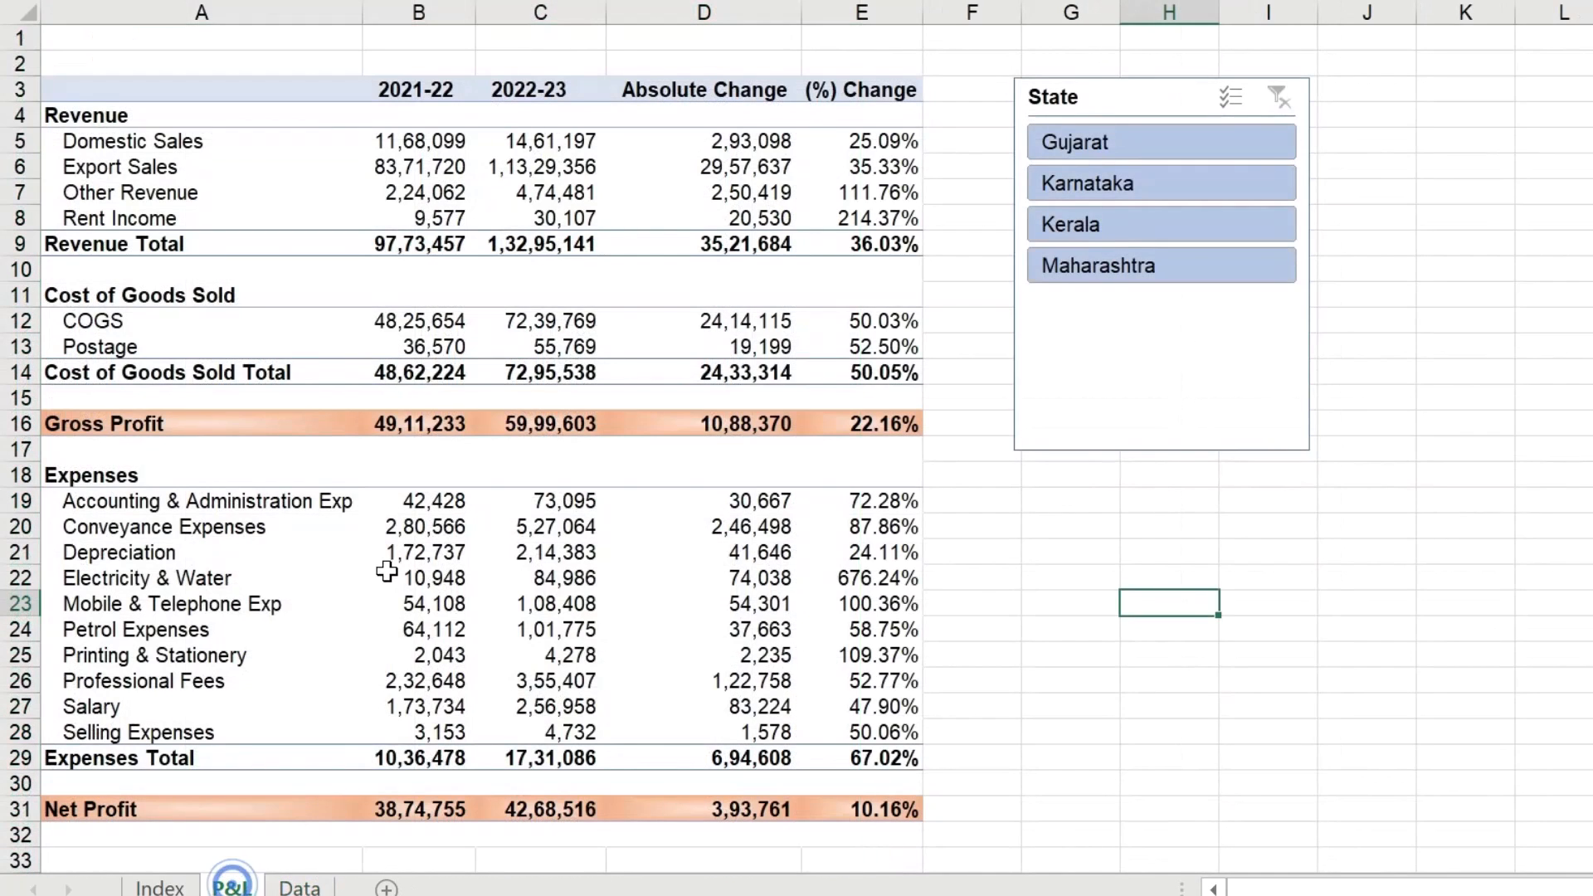
{"action": "right_click", "coordinate": [415, 578]}
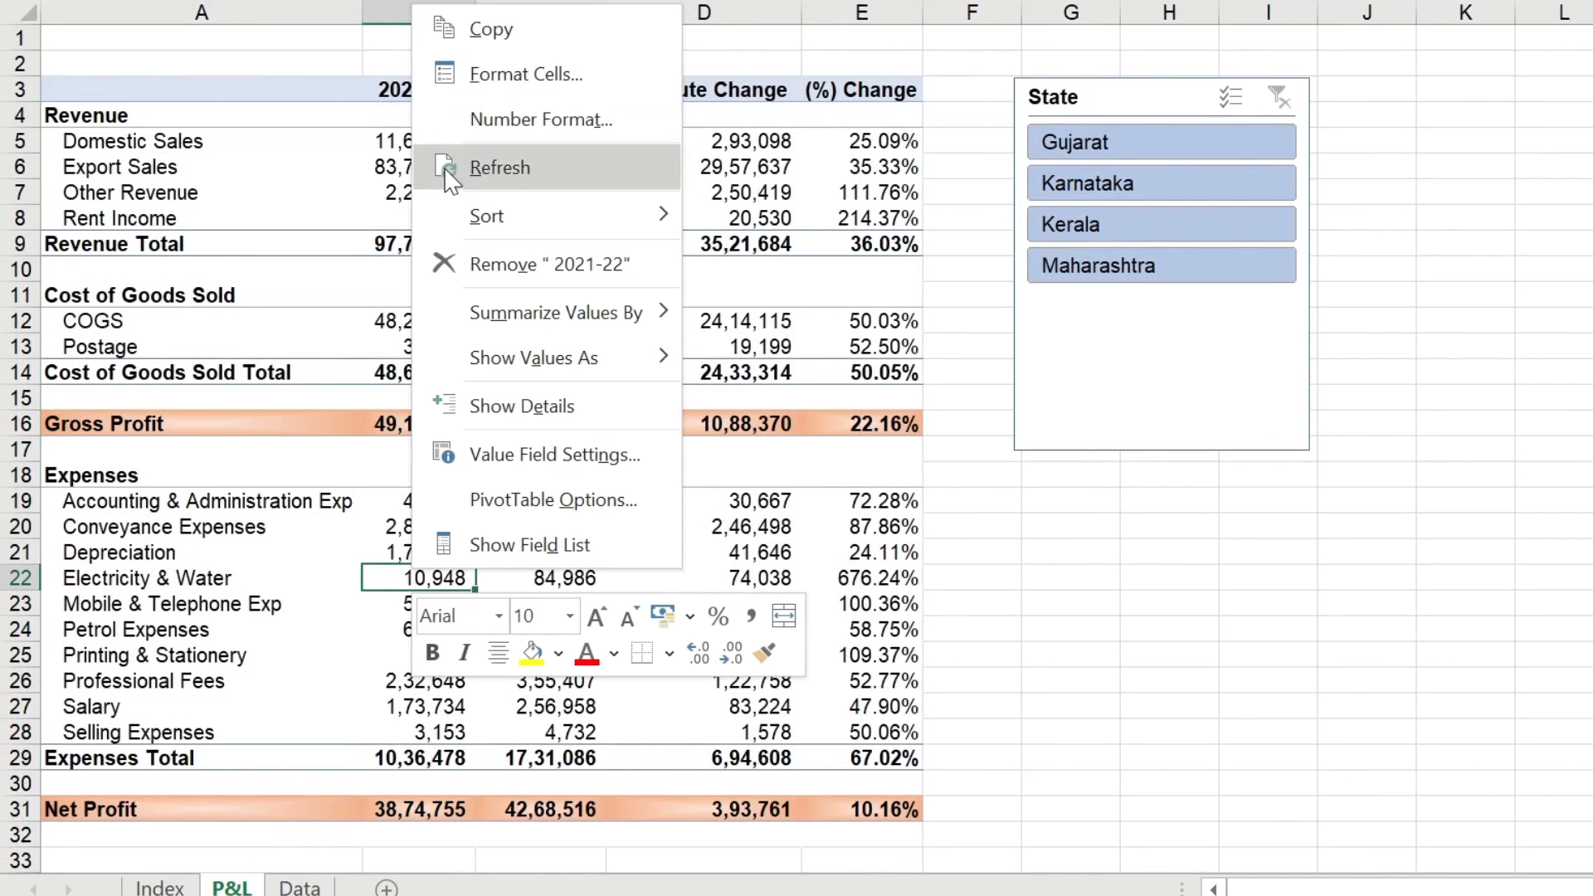
{"action": "left_click", "coordinate": [232, 512]}
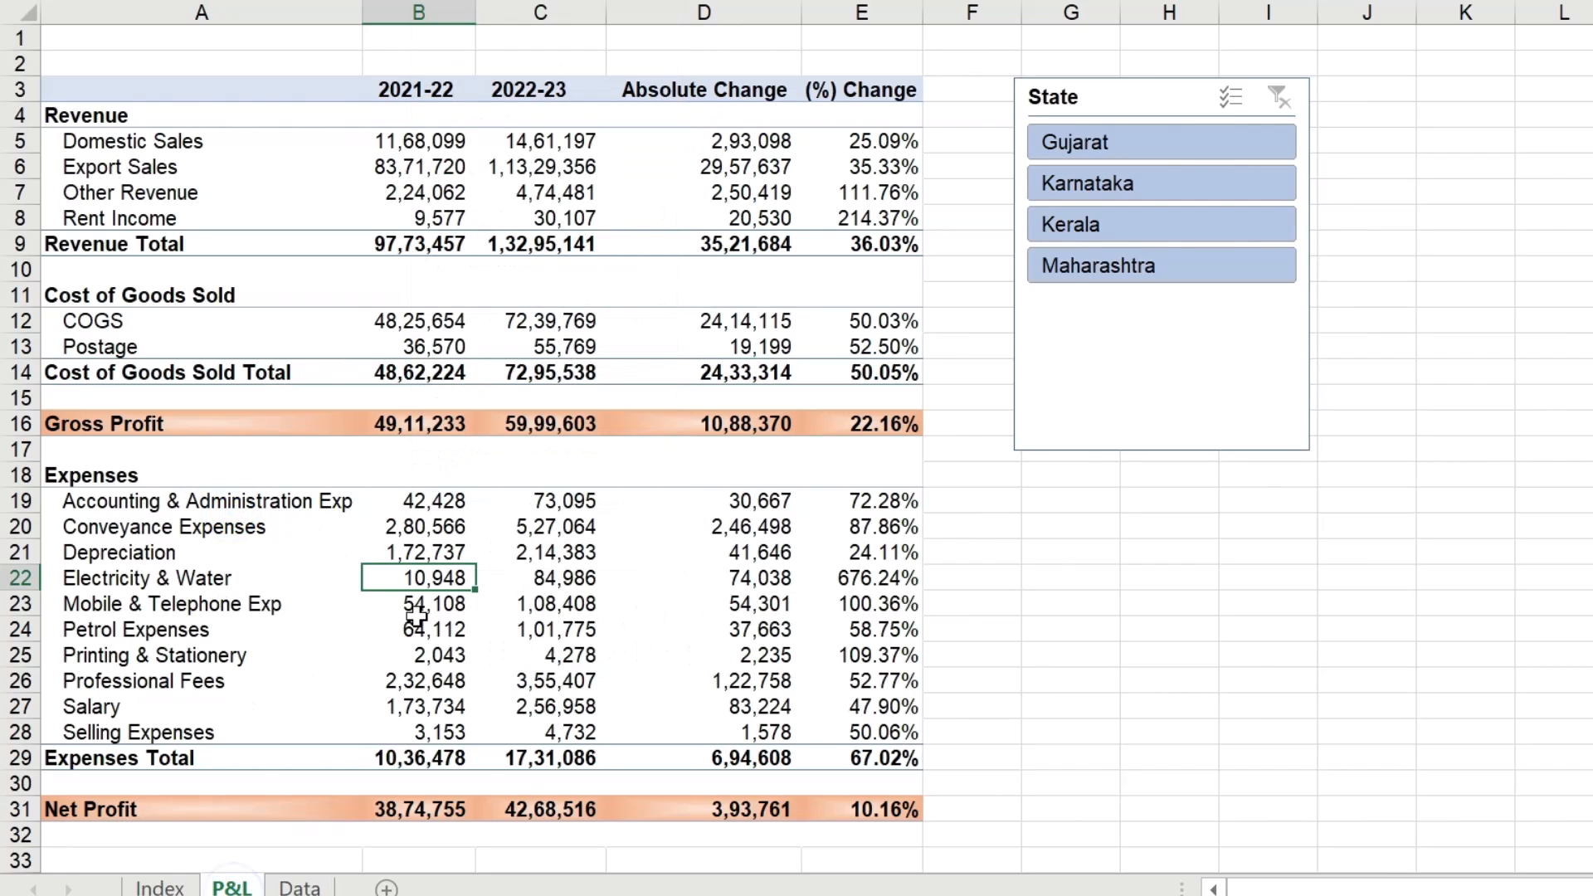
{"action": "left_click", "coordinate": [299, 886]}
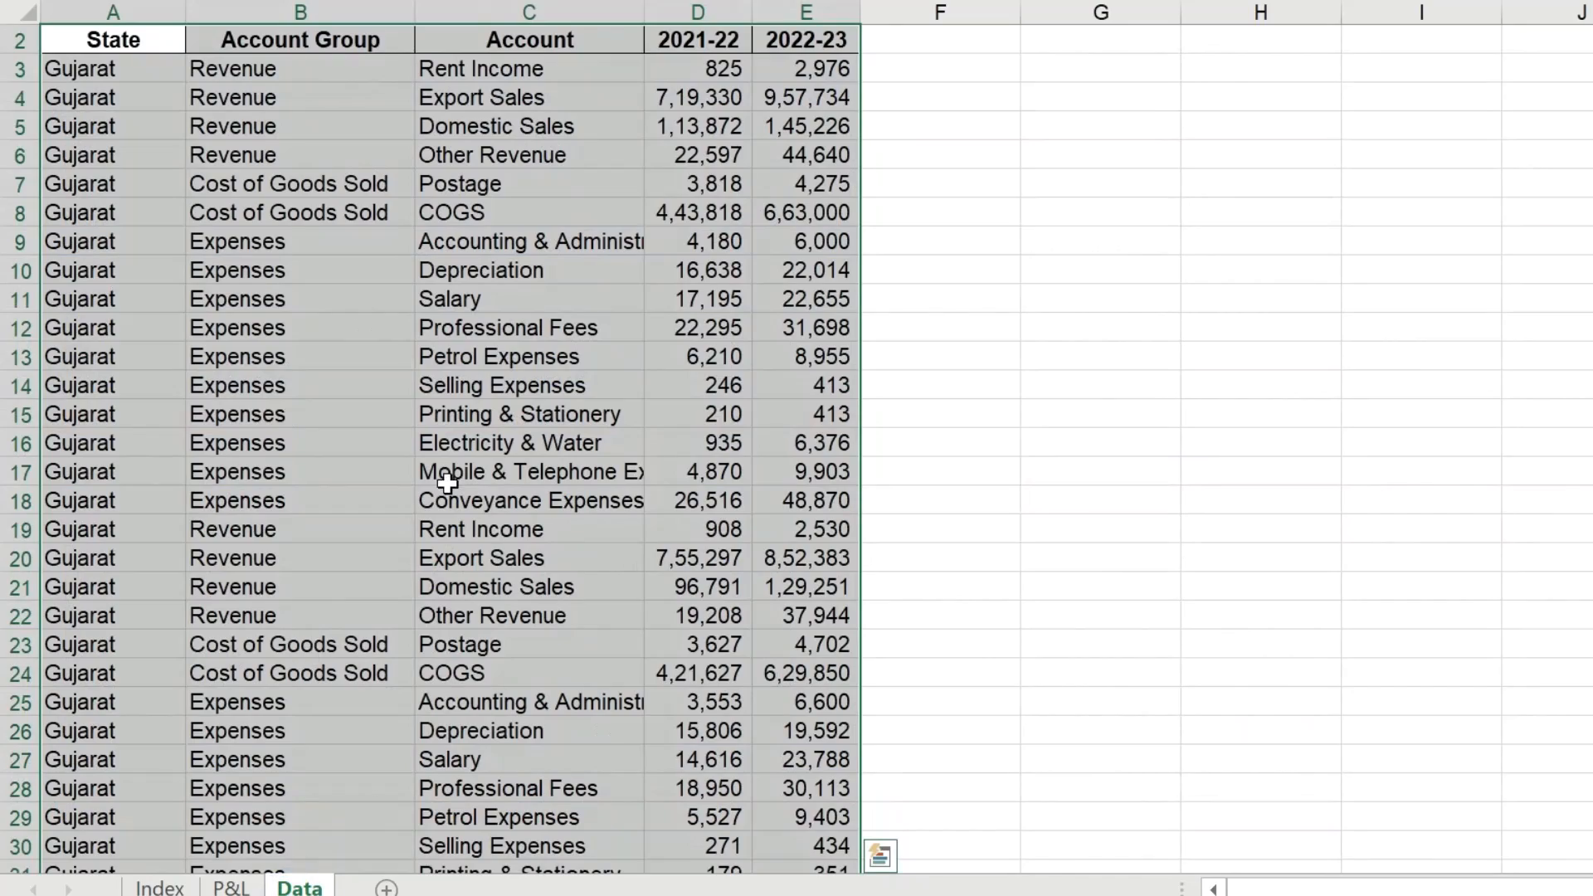
{"action": "left_click", "coordinate": [237, 884]}
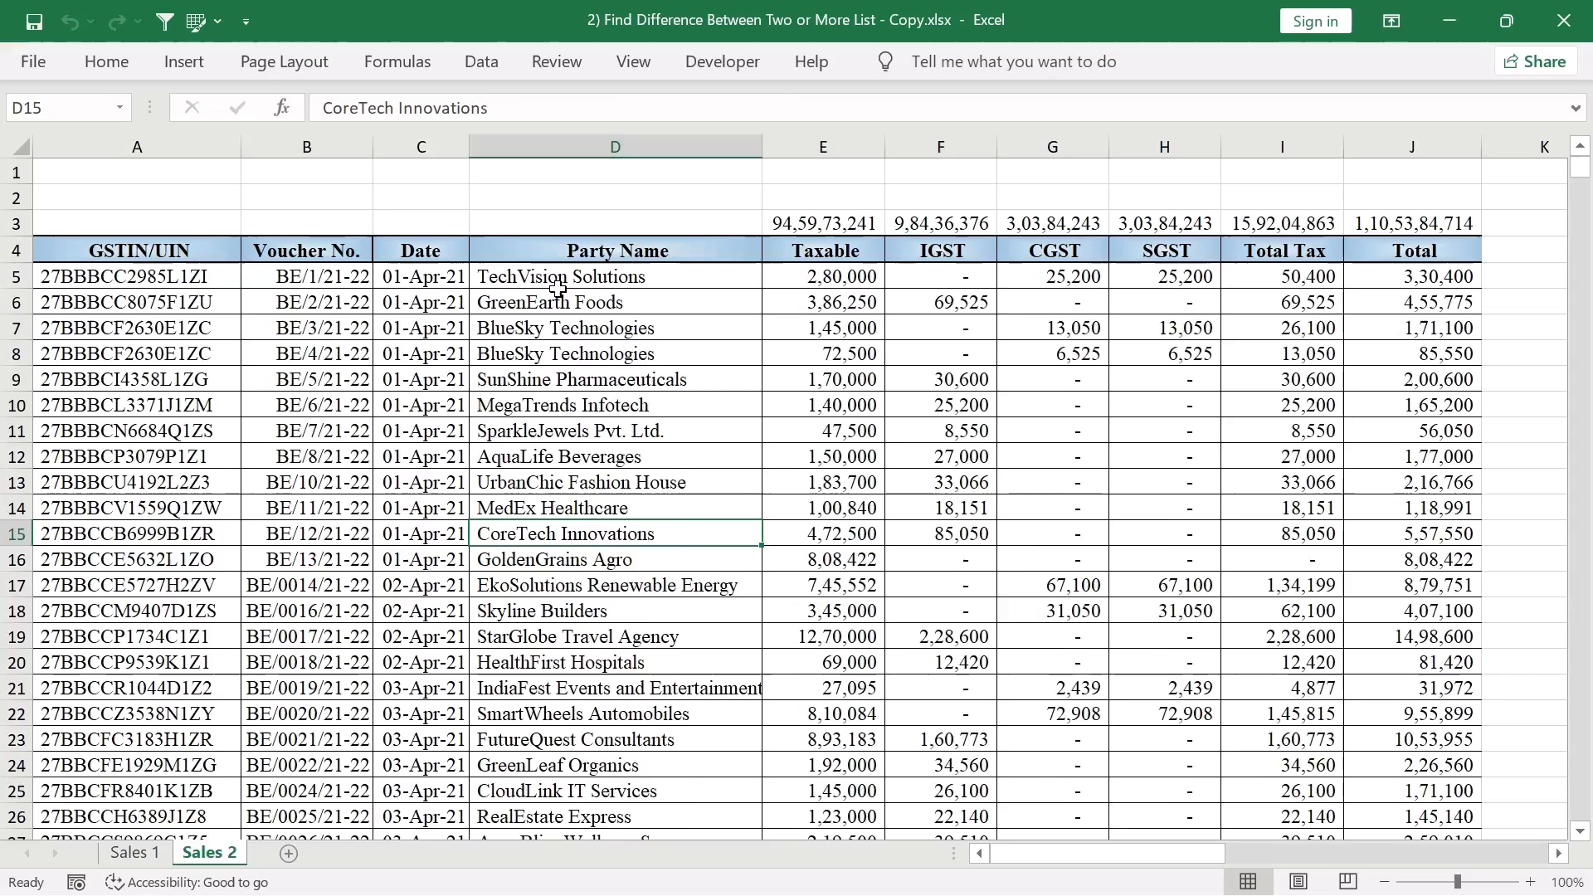
Step: Look over the sales entries on the Sales 1 and Sales 2 sheets, including the last rows of Sales 1
{"action": "key", "text": "ctrl+Down"}
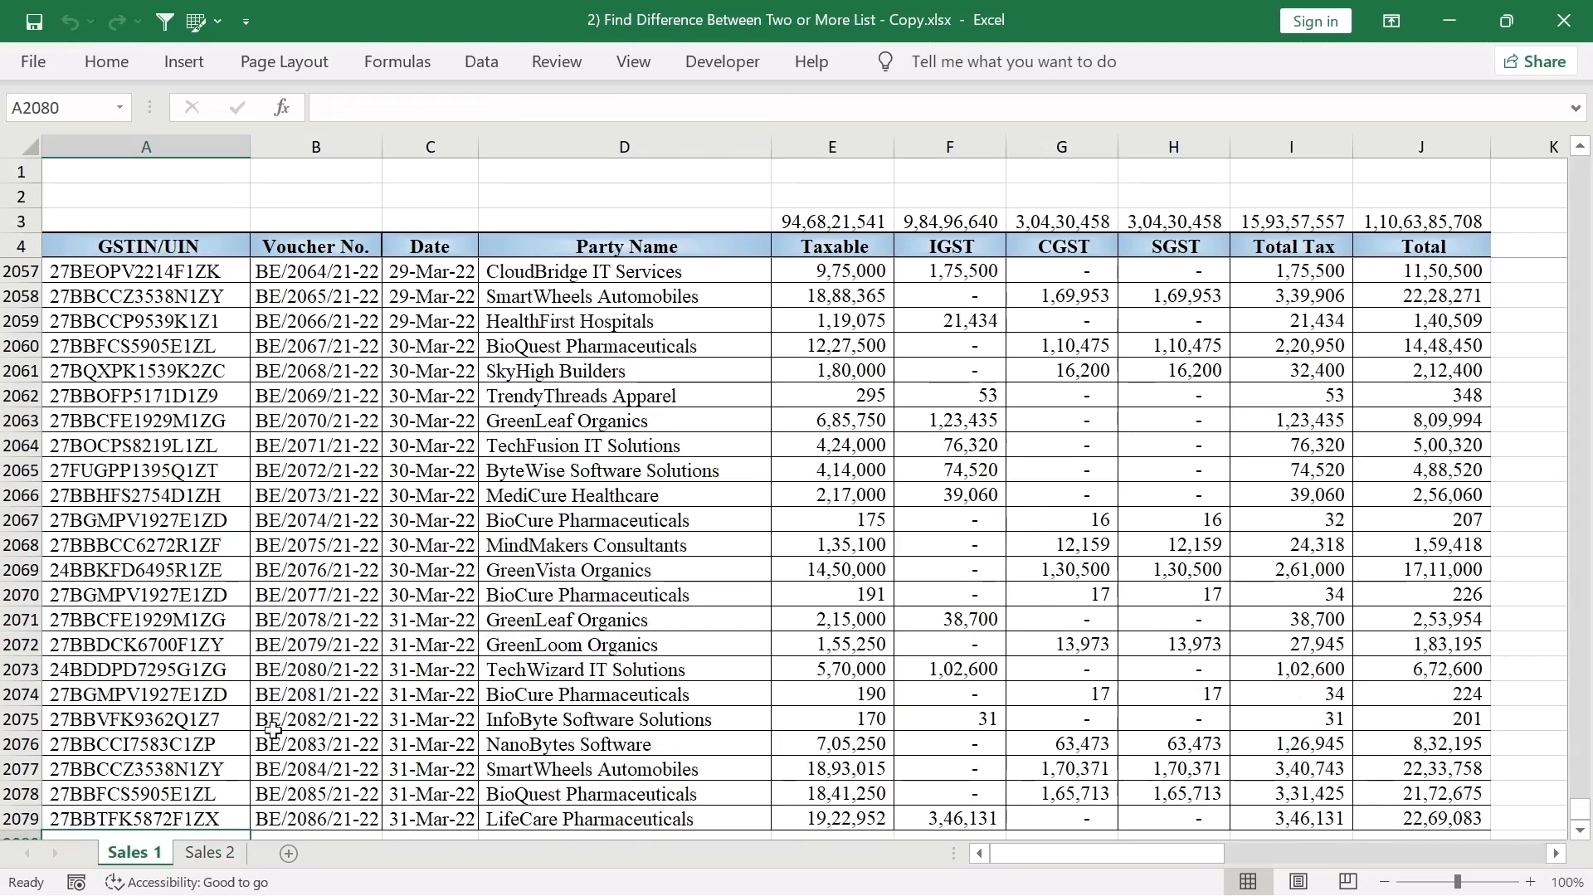
{"action": "left_click", "coordinate": [222, 858]}
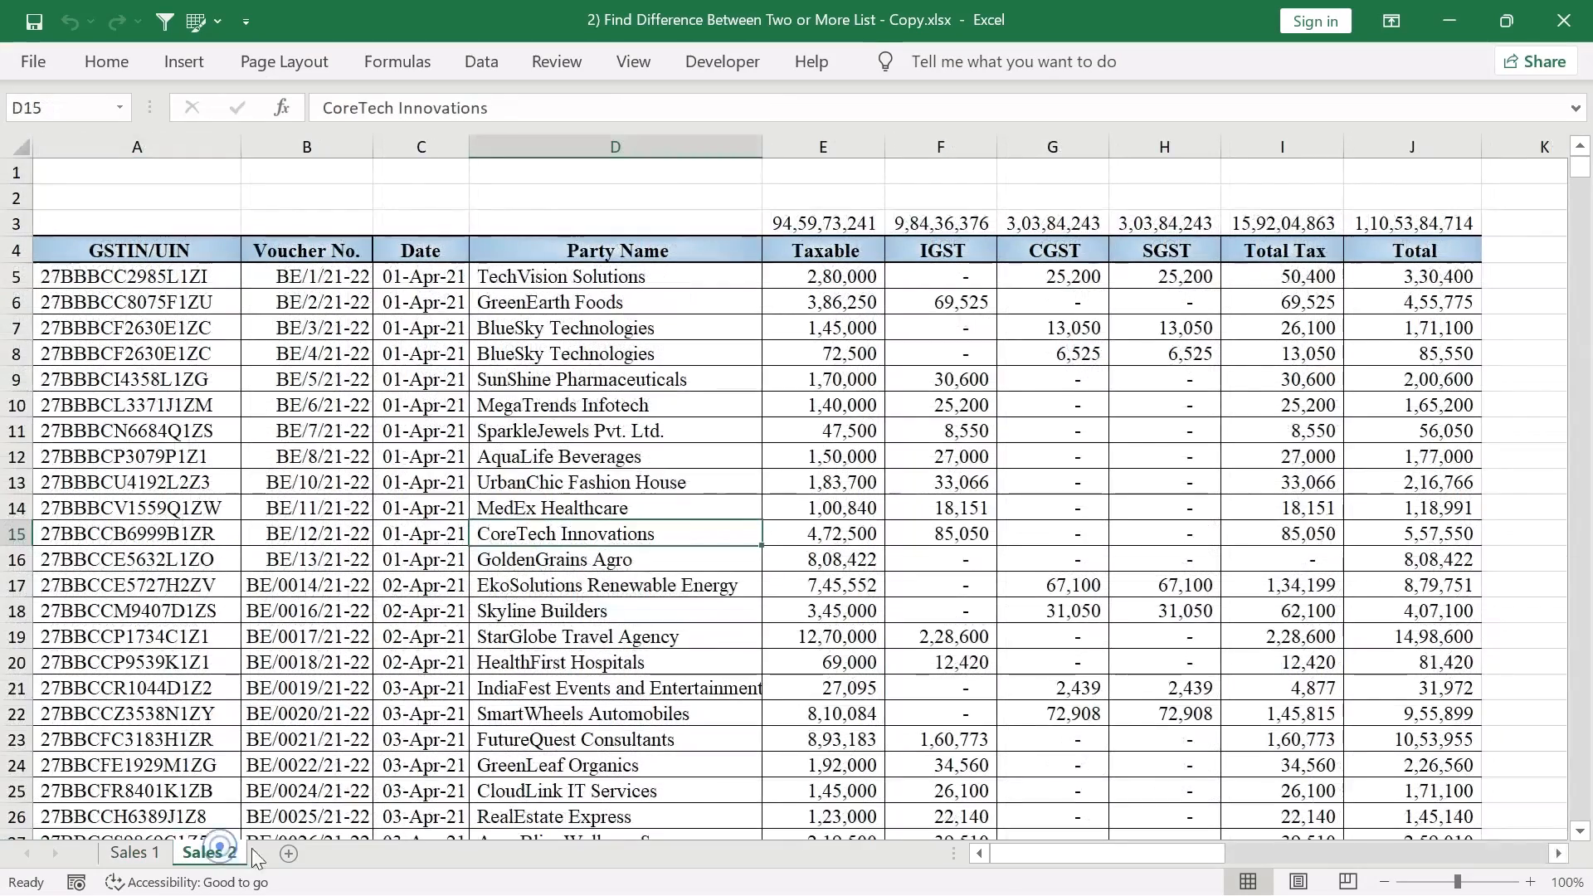
{"action": "left_click", "coordinate": [137, 853]}
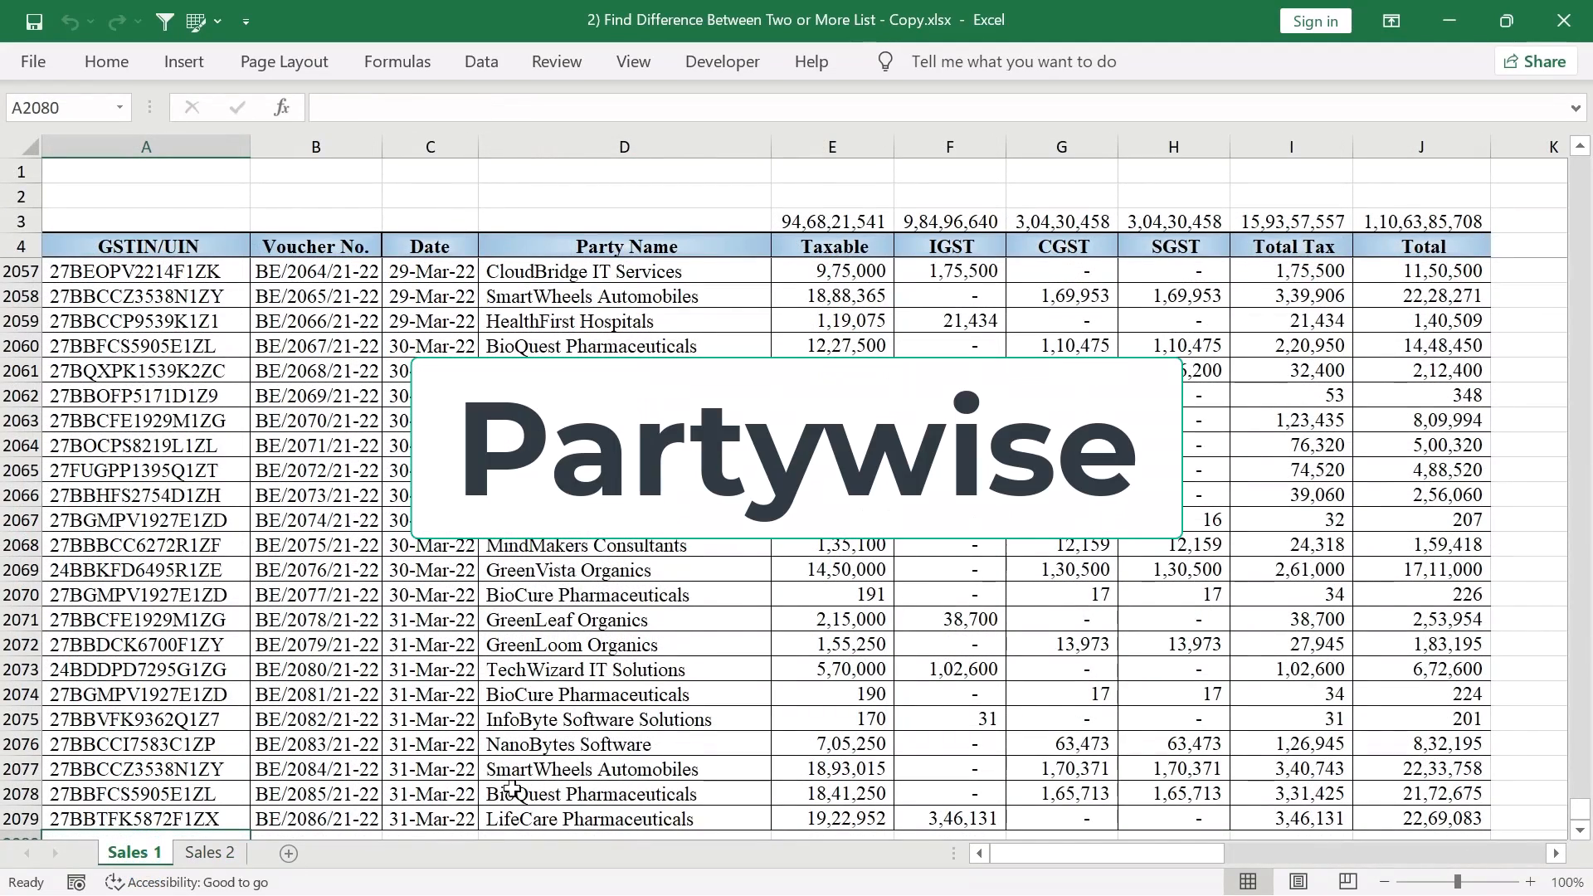
{"action": "left_click", "coordinate": [612, 495]}
{"action": "left_click", "coordinate": [371, 517]}
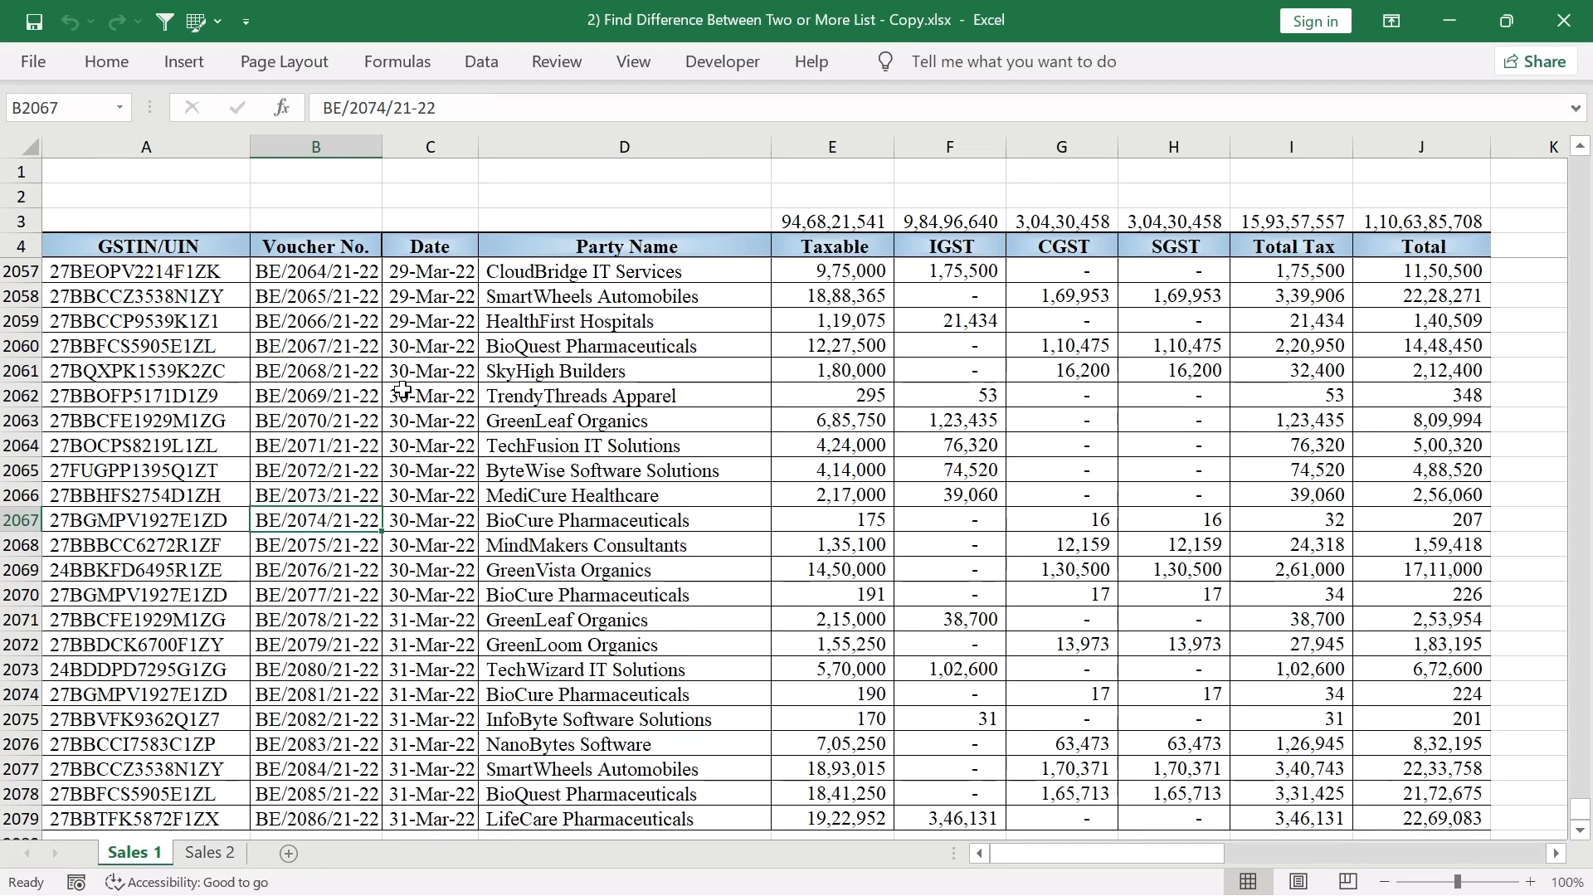
{"action": "left_click", "coordinate": [1469, 390]}
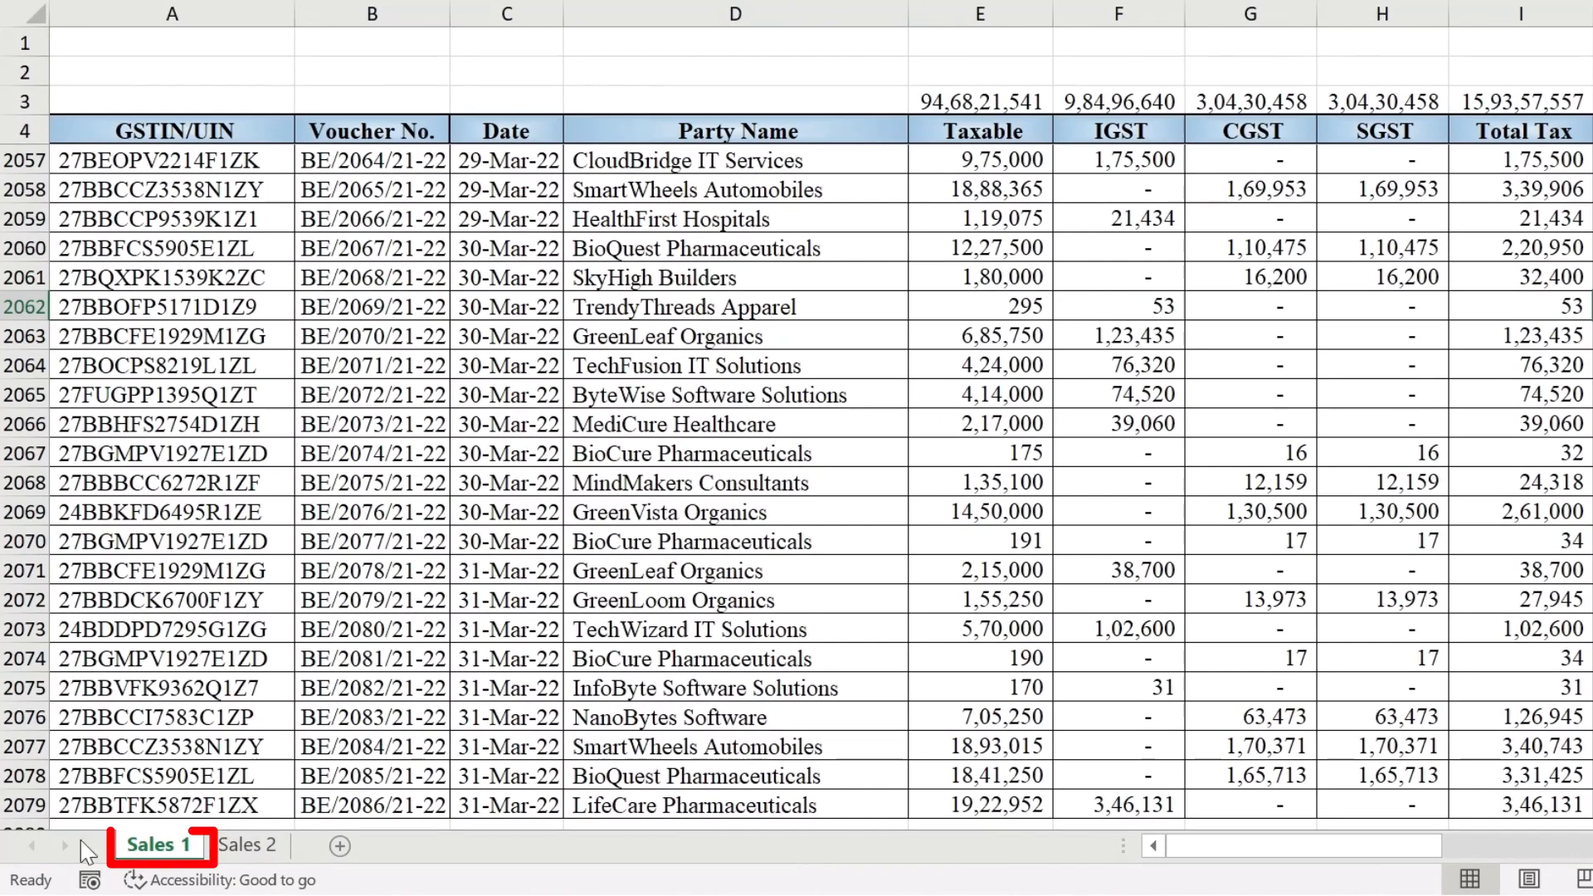
Step: Compare the Taxable and GST column totals in row 3 of the Sales 2 and Sales 1 sheets
{"action": "left_click", "coordinate": [247, 844]}
{"action": "left_click_drag", "start_coordinate": [982, 106], "coordinate": [1377, 105]}
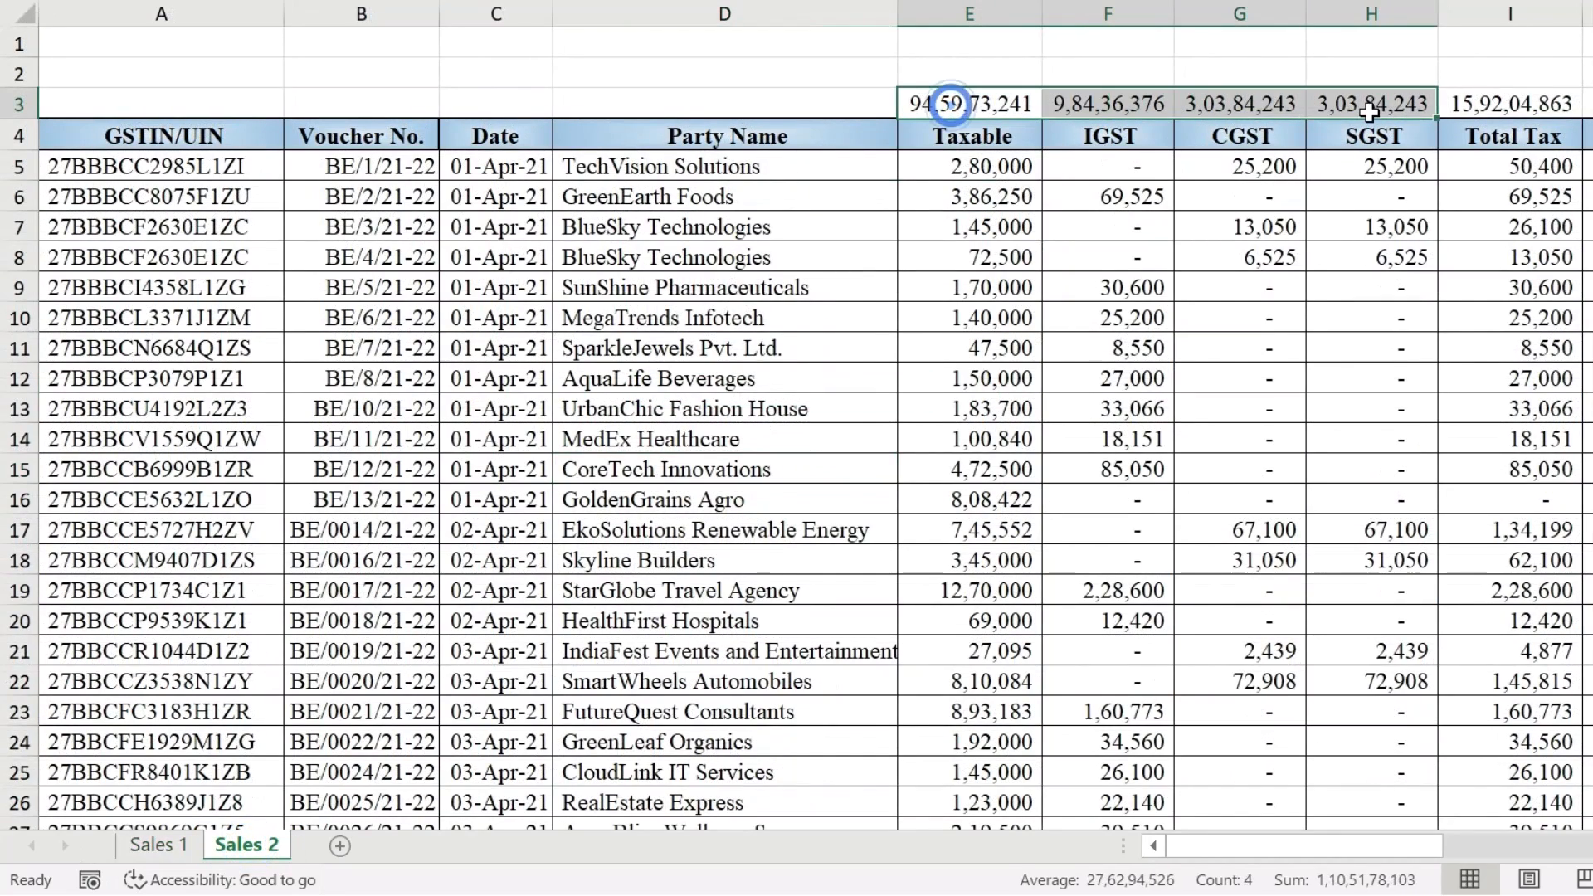
{"action": "left_click", "coordinate": [152, 844]}
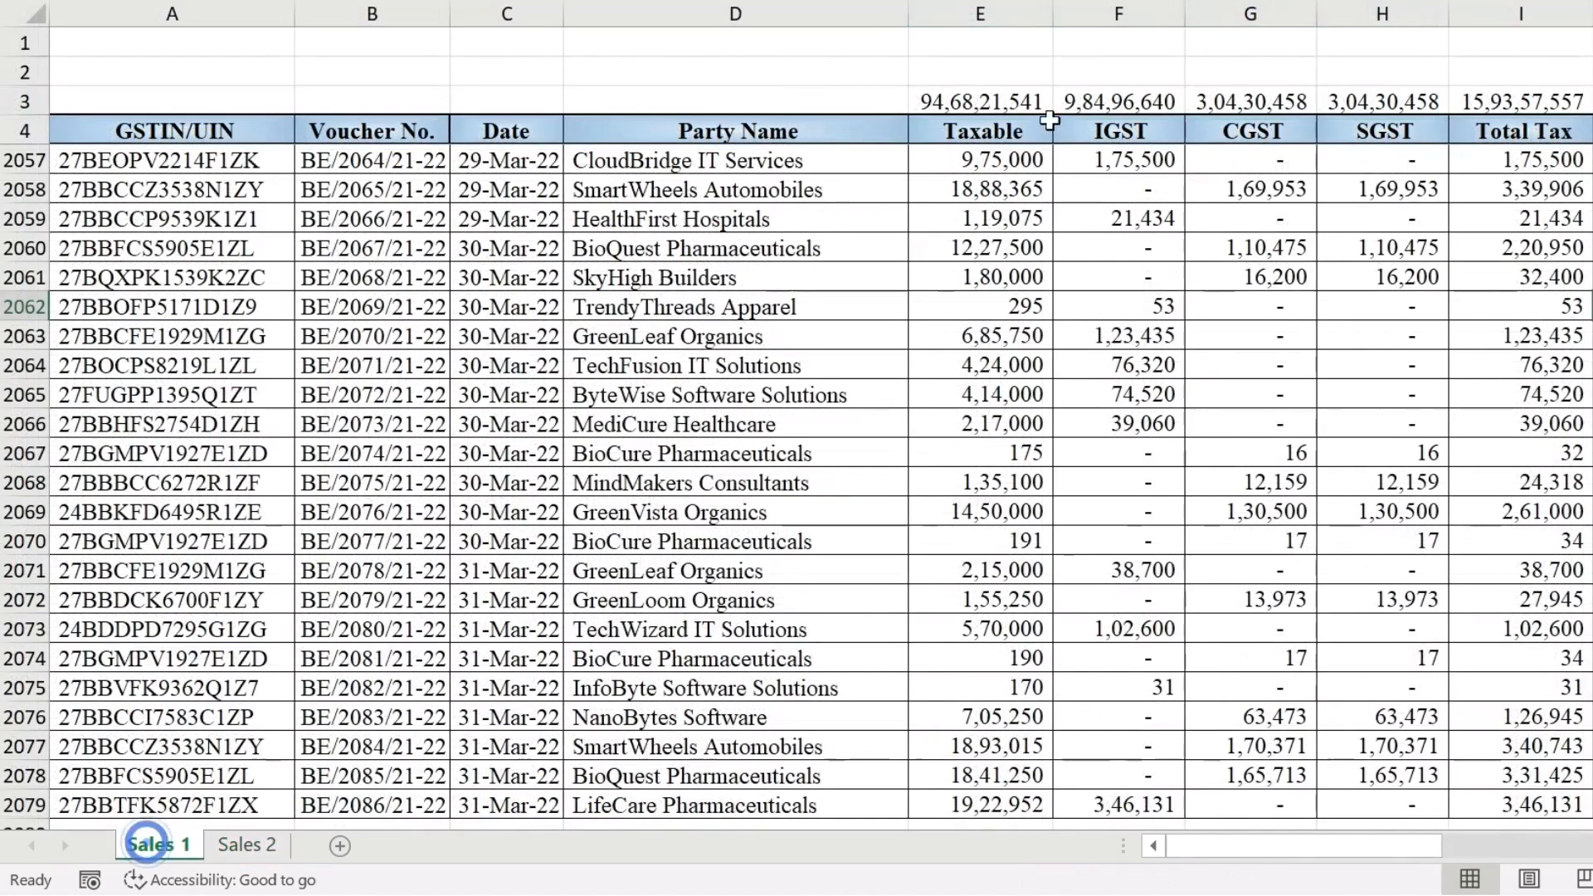
{"action": "left_click_drag", "start_coordinate": [976, 101], "coordinate": [1300, 100]}
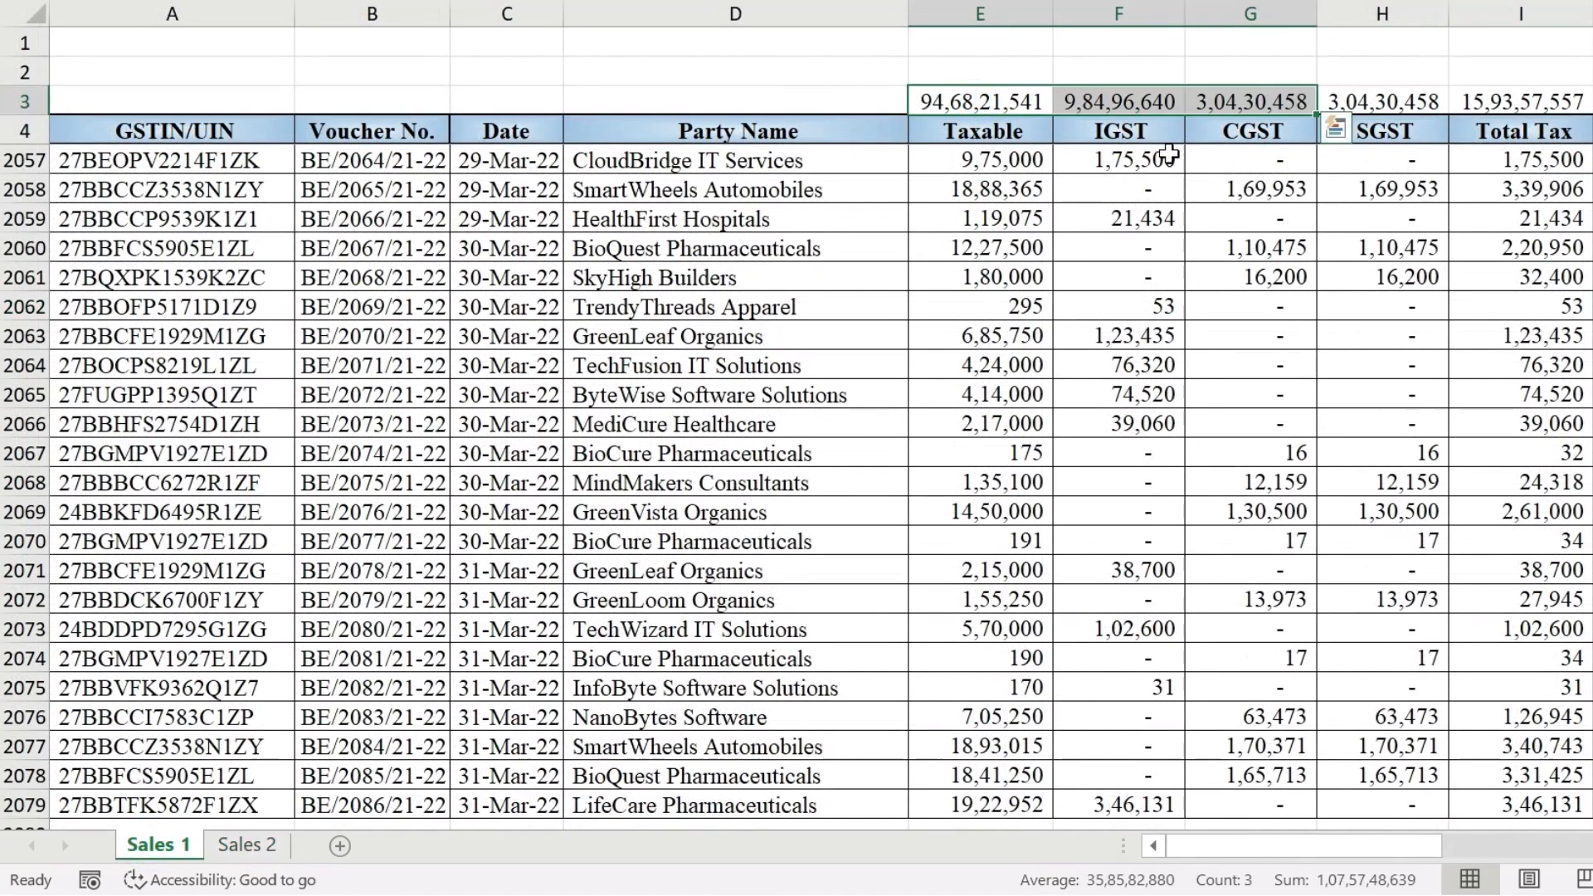
Step: Examine the Voucher No., Party Name and GSTIN/UIN columns on Sales 1 as possible fields for matching the lists
{"action": "left_click", "coordinate": [370, 309]}
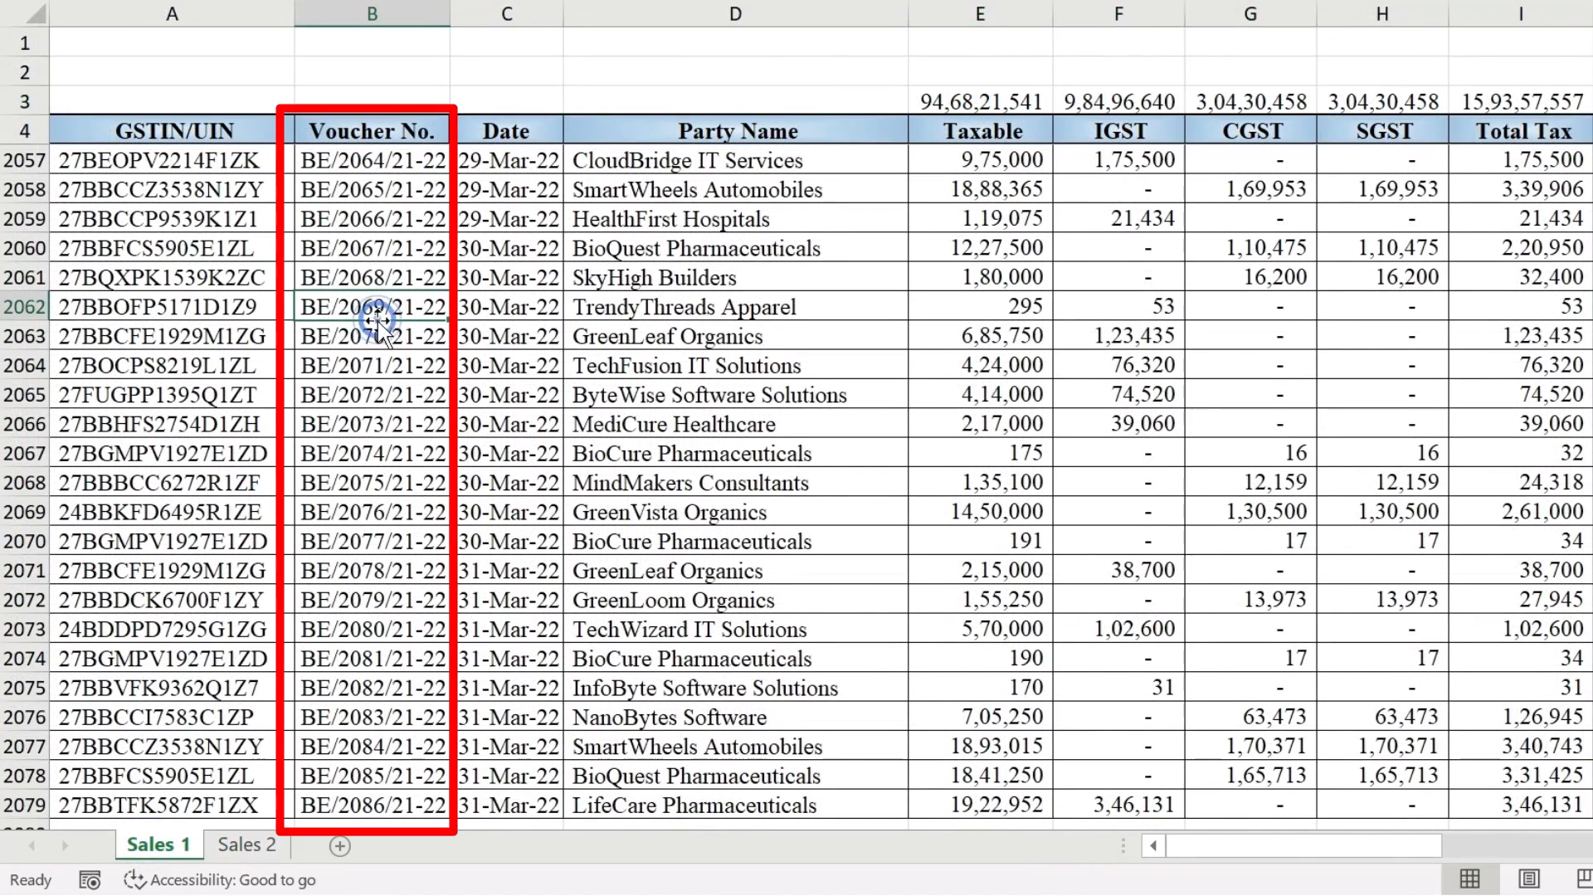
{"action": "left_click", "coordinate": [730, 300]}
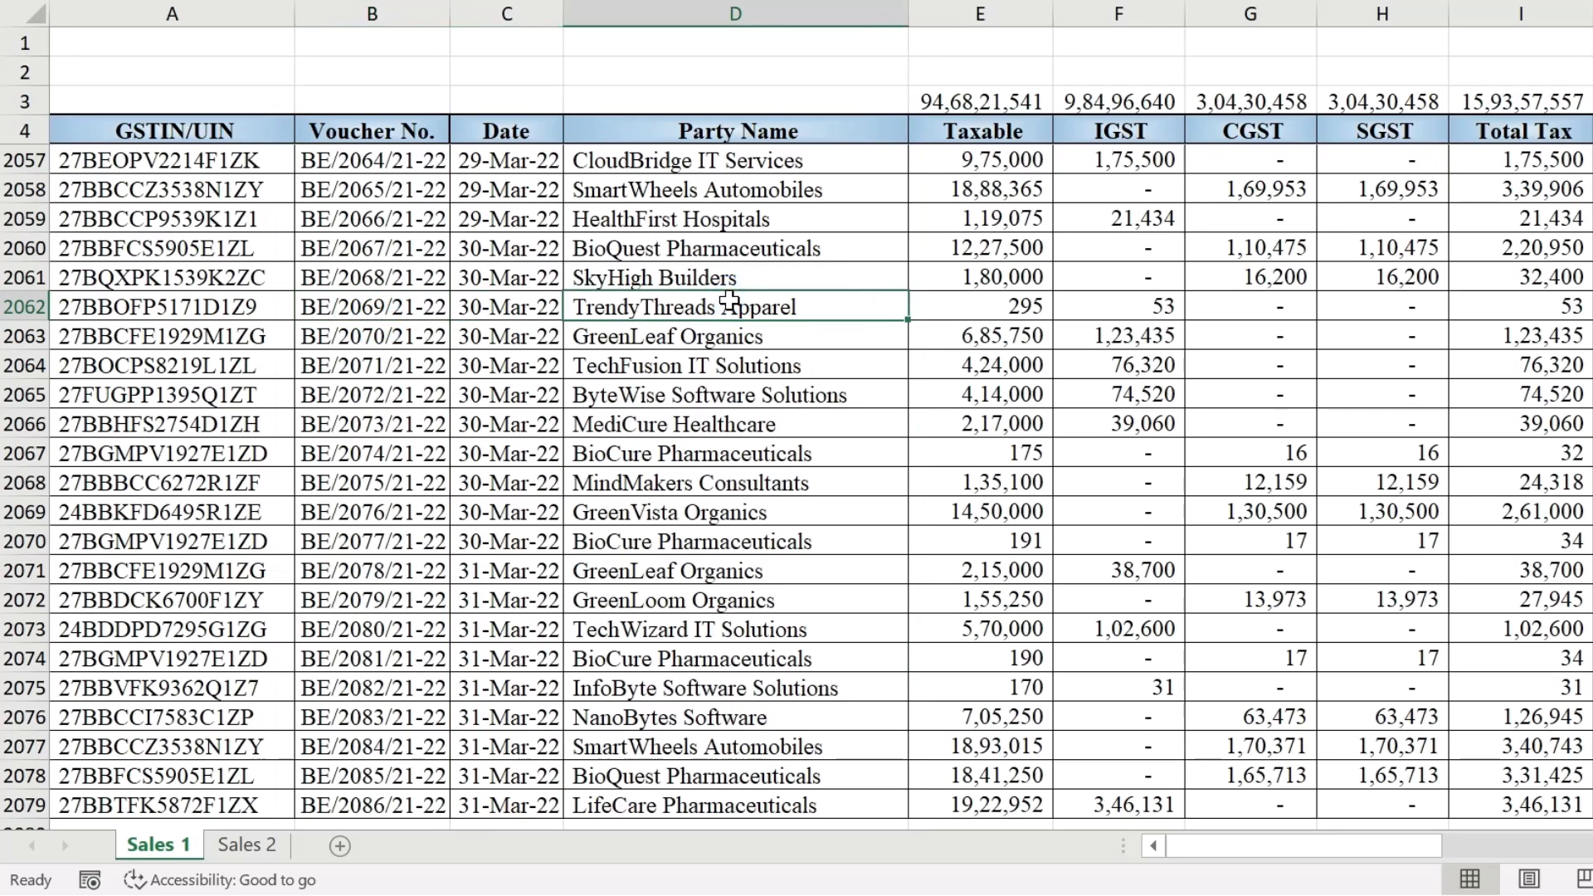
{"action": "left_click", "coordinate": [199, 309]}
{"action": "left_click_drag", "start_coordinate": [189, 222], "coordinate": [165, 331]}
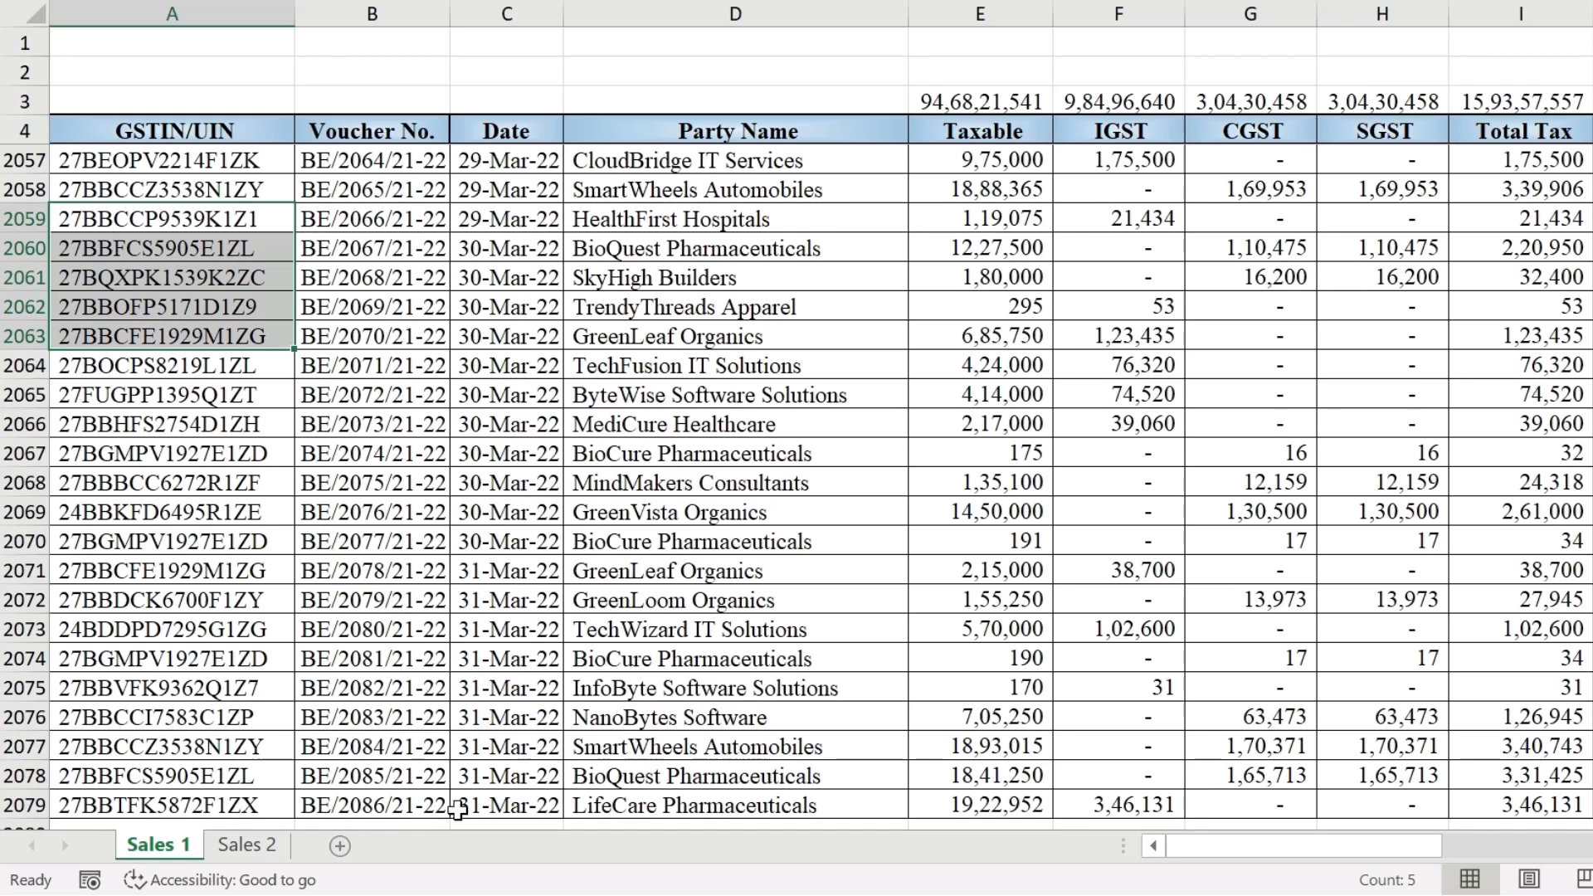
Step: Copy the entire Sales 1 table, including its header row, into a new workbook starting at cell B3
{"action": "left_click", "coordinate": [226, 136]}
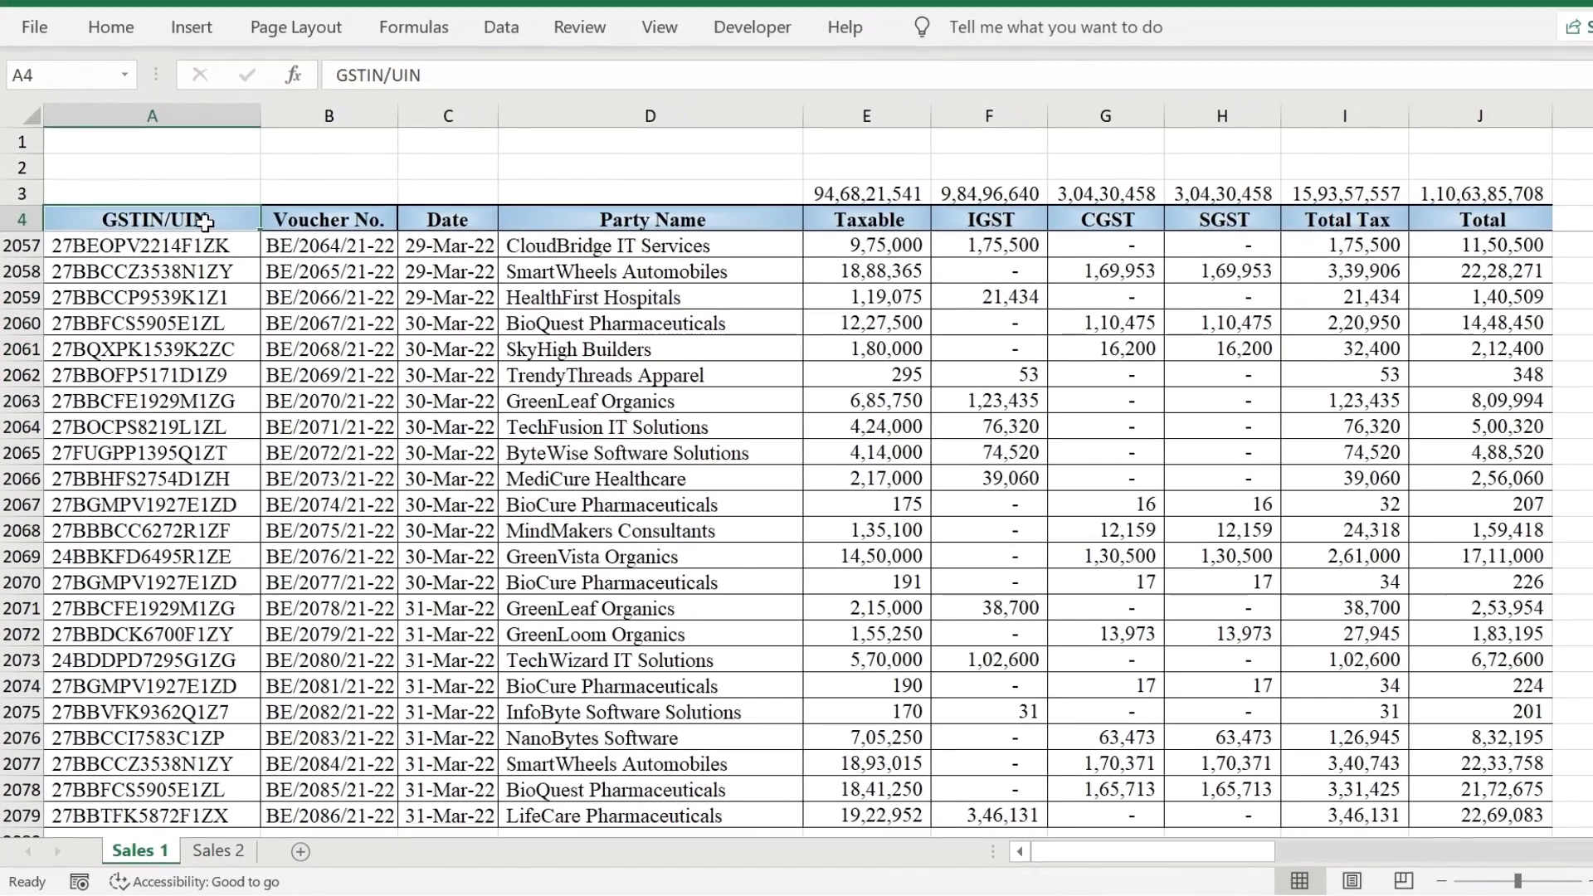
{"action": "left_click", "coordinate": [232, 133]}
{"action": "key", "text": "ctrl+shift+Right"}
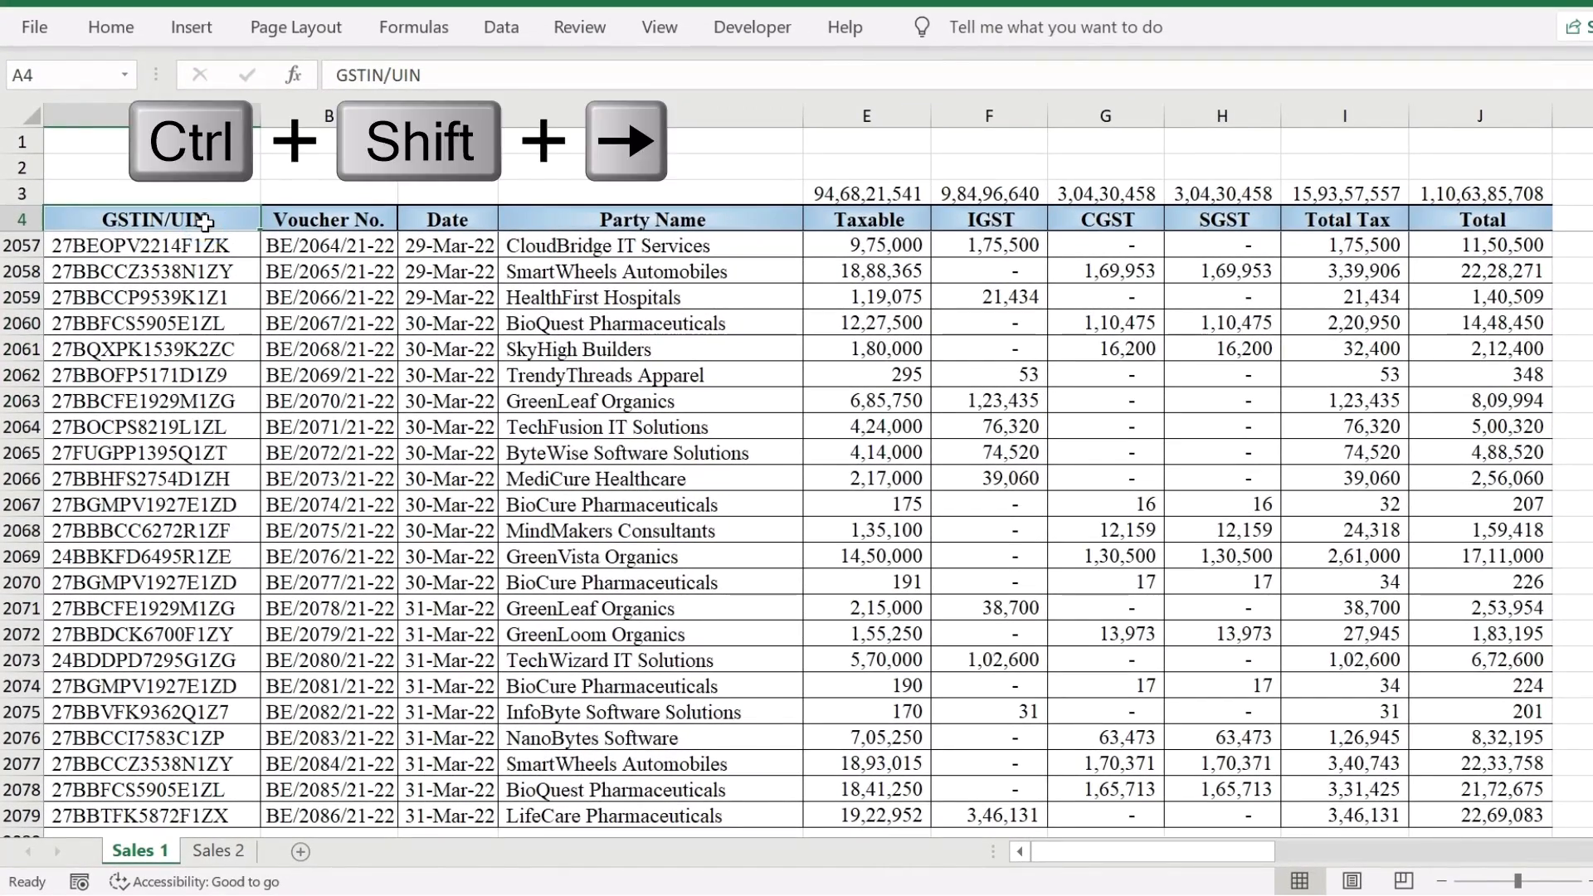
{"action": "key", "text": "ctrl+shift+Down"}
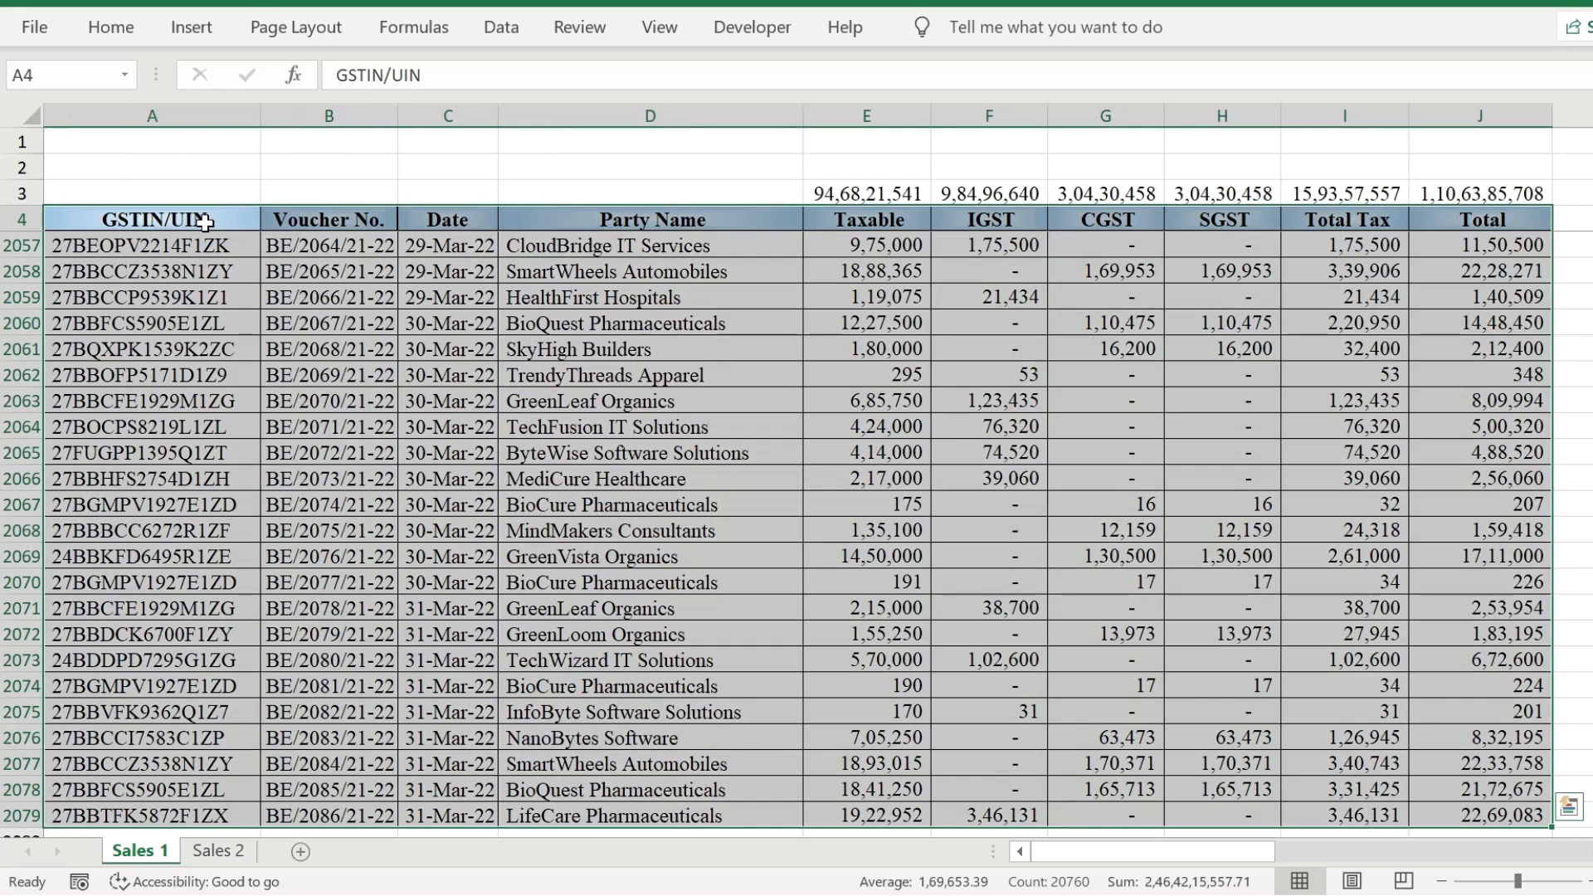
{"action": "key", "text": "ctrl+c"}
{"action": "key", "text": "ctrl+n"}
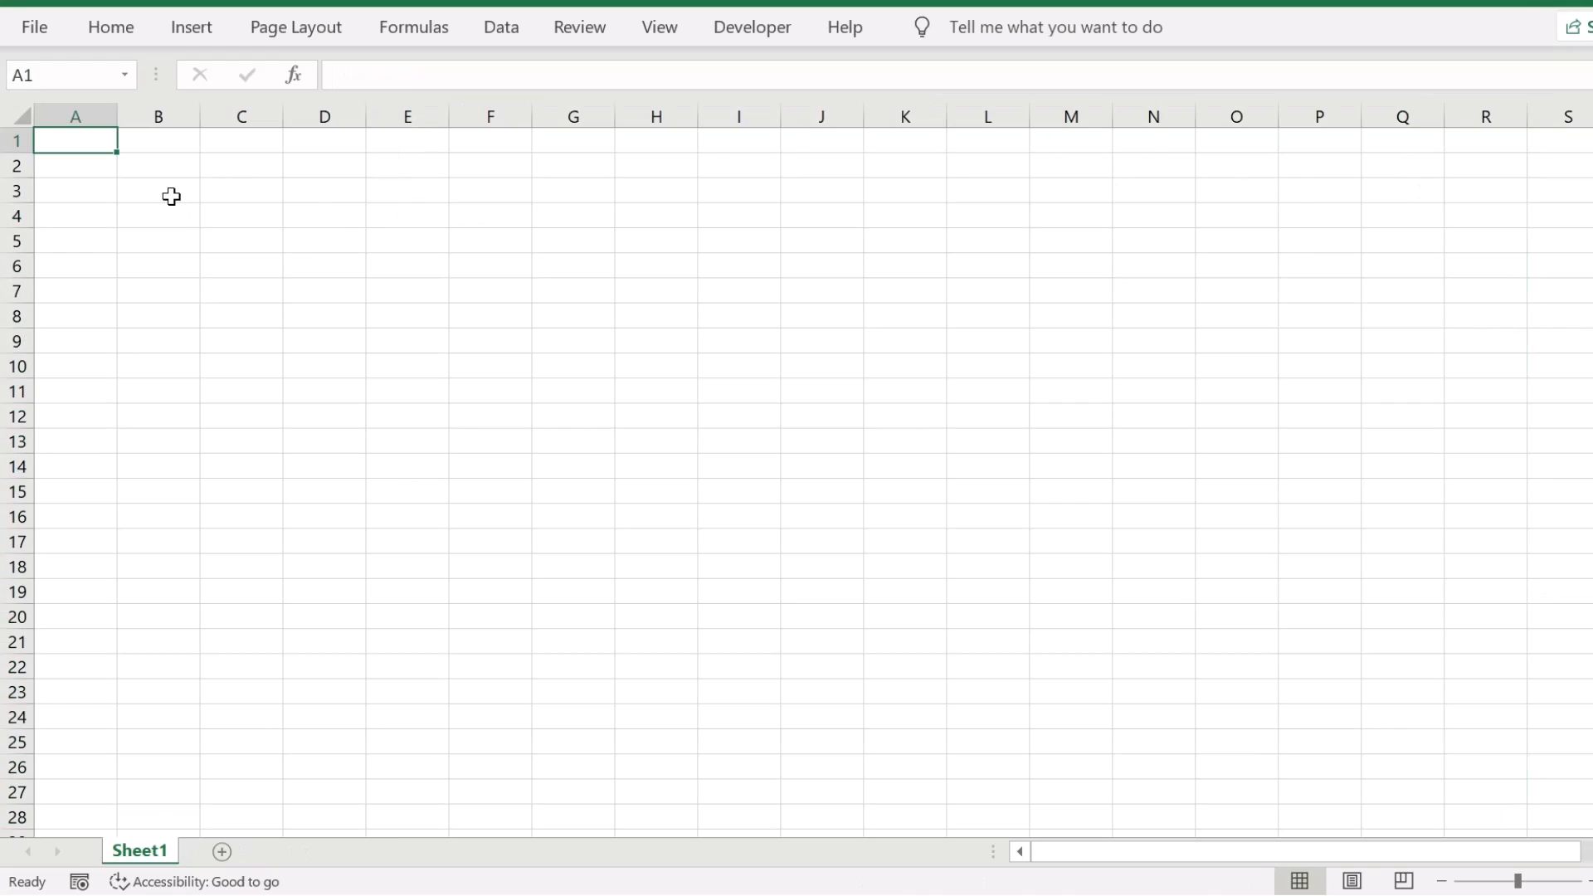
{"action": "left_click", "coordinate": [171, 195]}
{"action": "key", "text": "ctrl+v"}
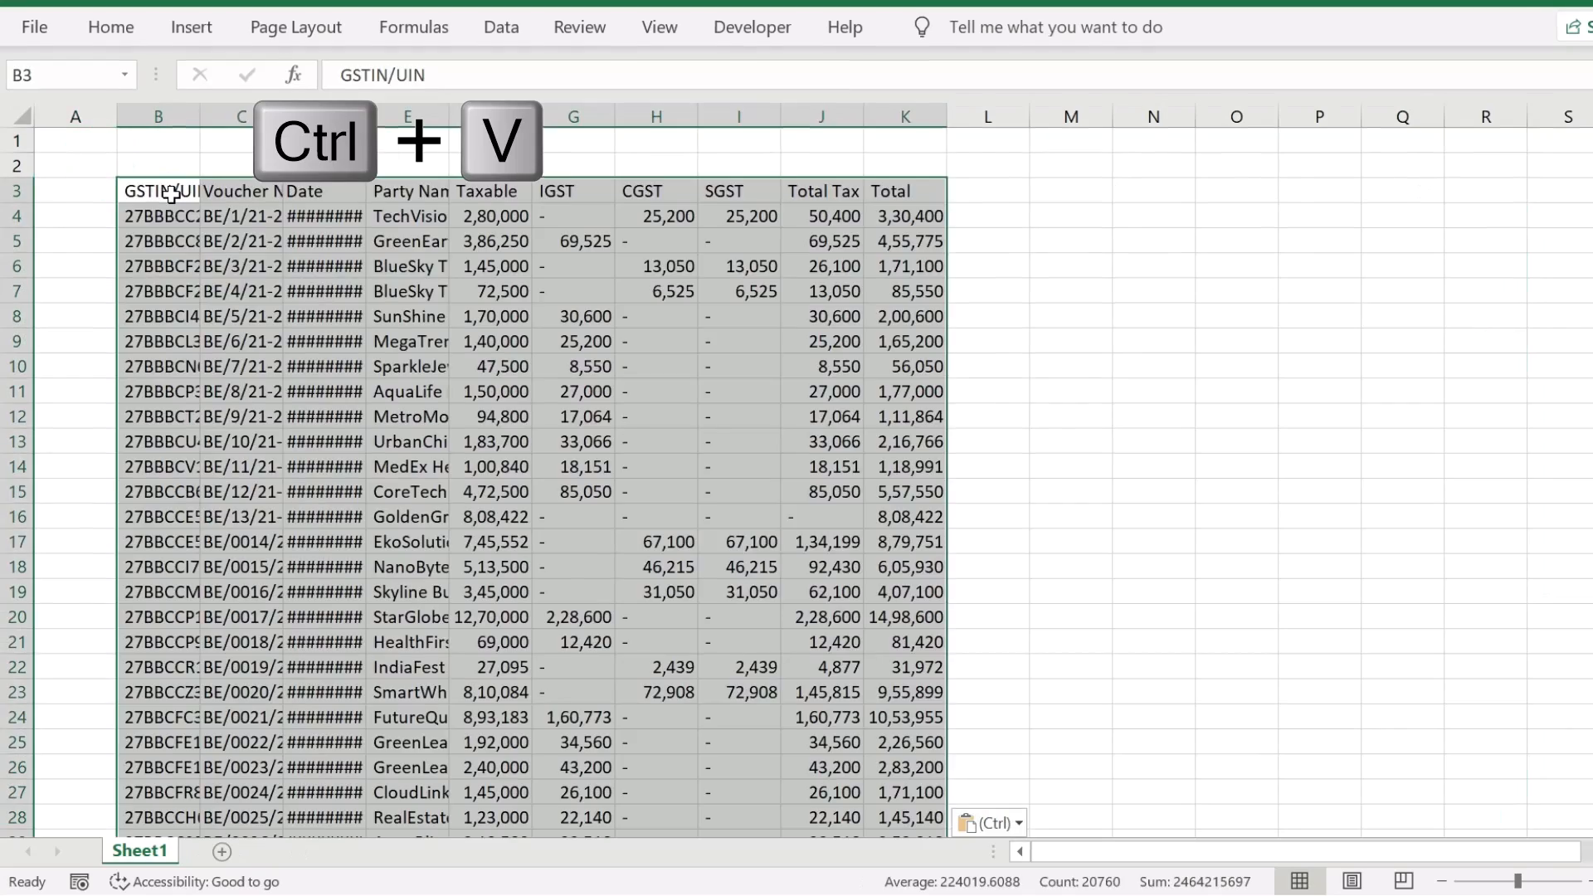
Step: Enter a heading beginning with "Ty" in cell A3, in front of the GSTIN/UIN header
{"action": "left_click", "coordinate": [64, 195]}
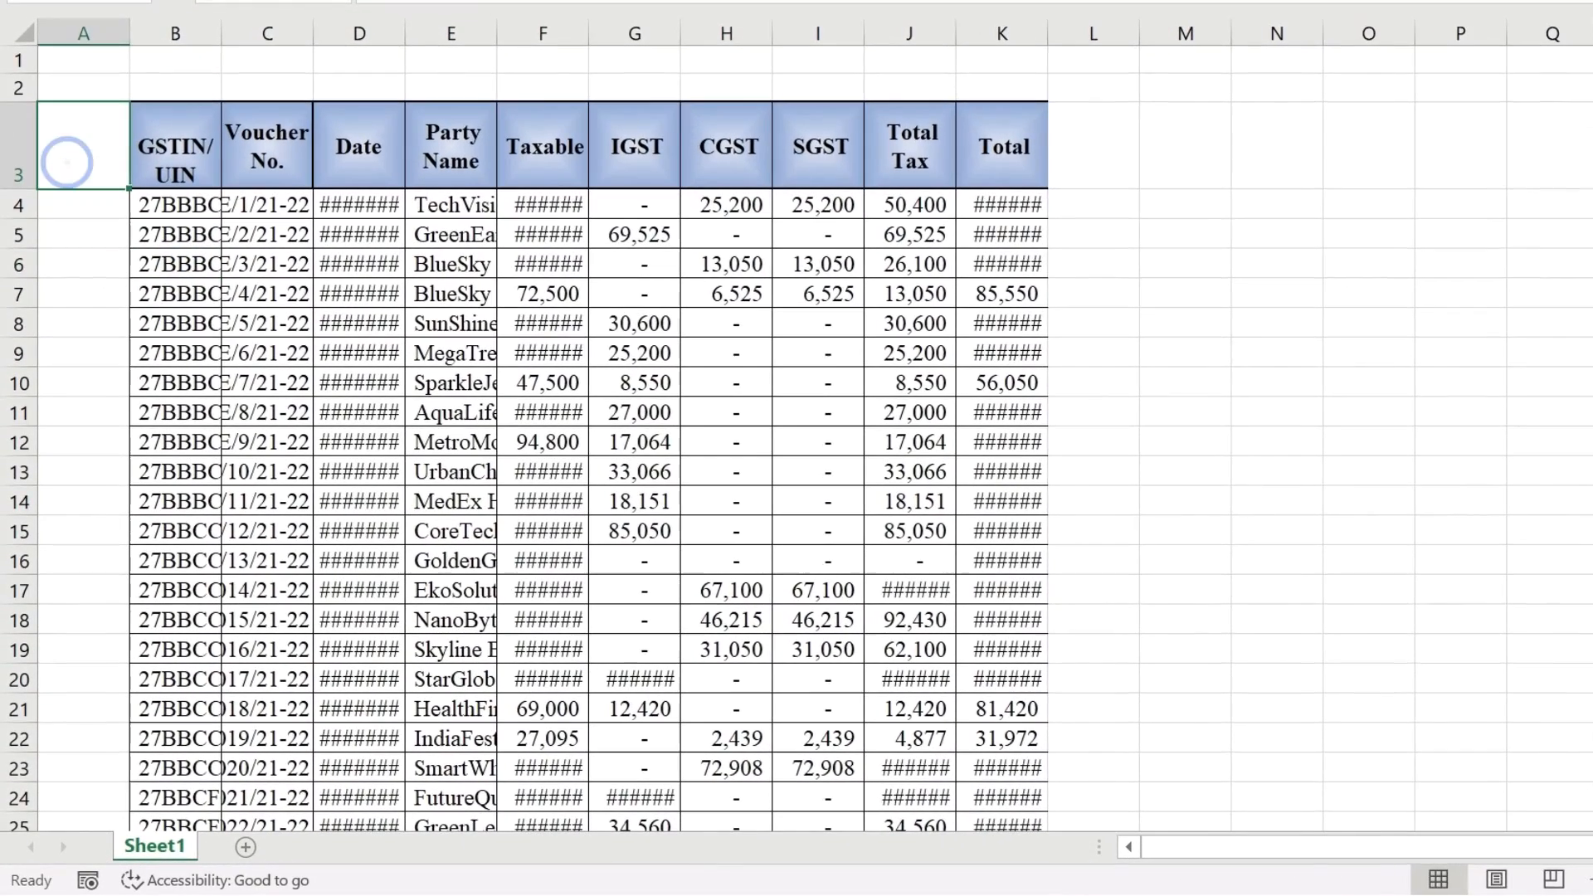
{"action": "type", "text": "Ty"}
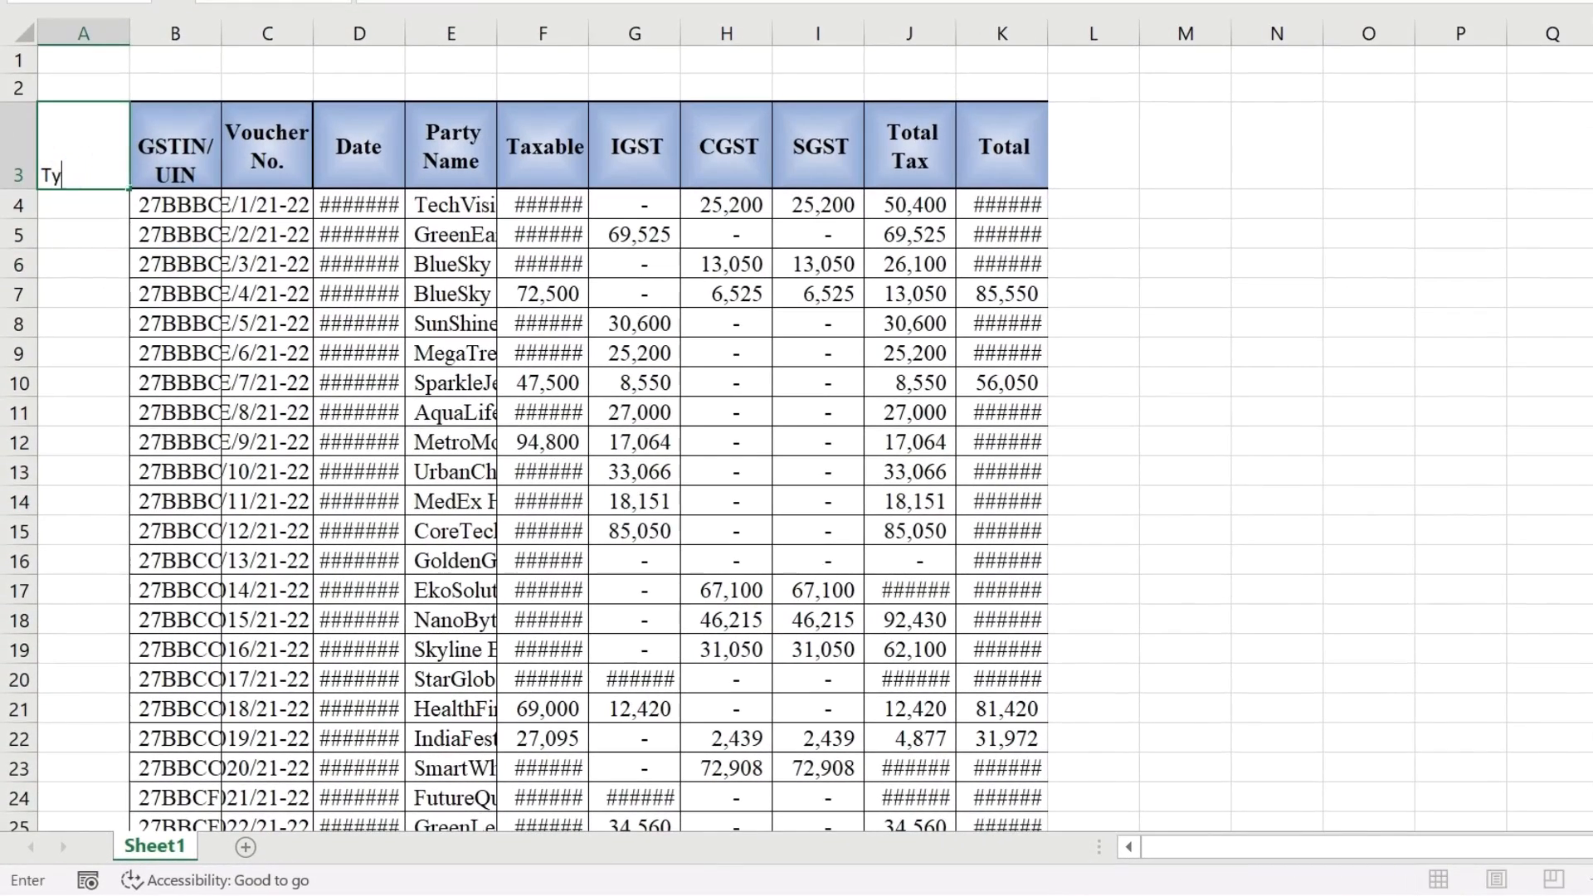
Step: Add a "Types" header in A3 and fill the cells below it down the table from "Sales 1" in A4
{"action": "type", "text": "pes"}
{"action": "key", "text": "Return"}
{"action": "type", "text": "Sales"}
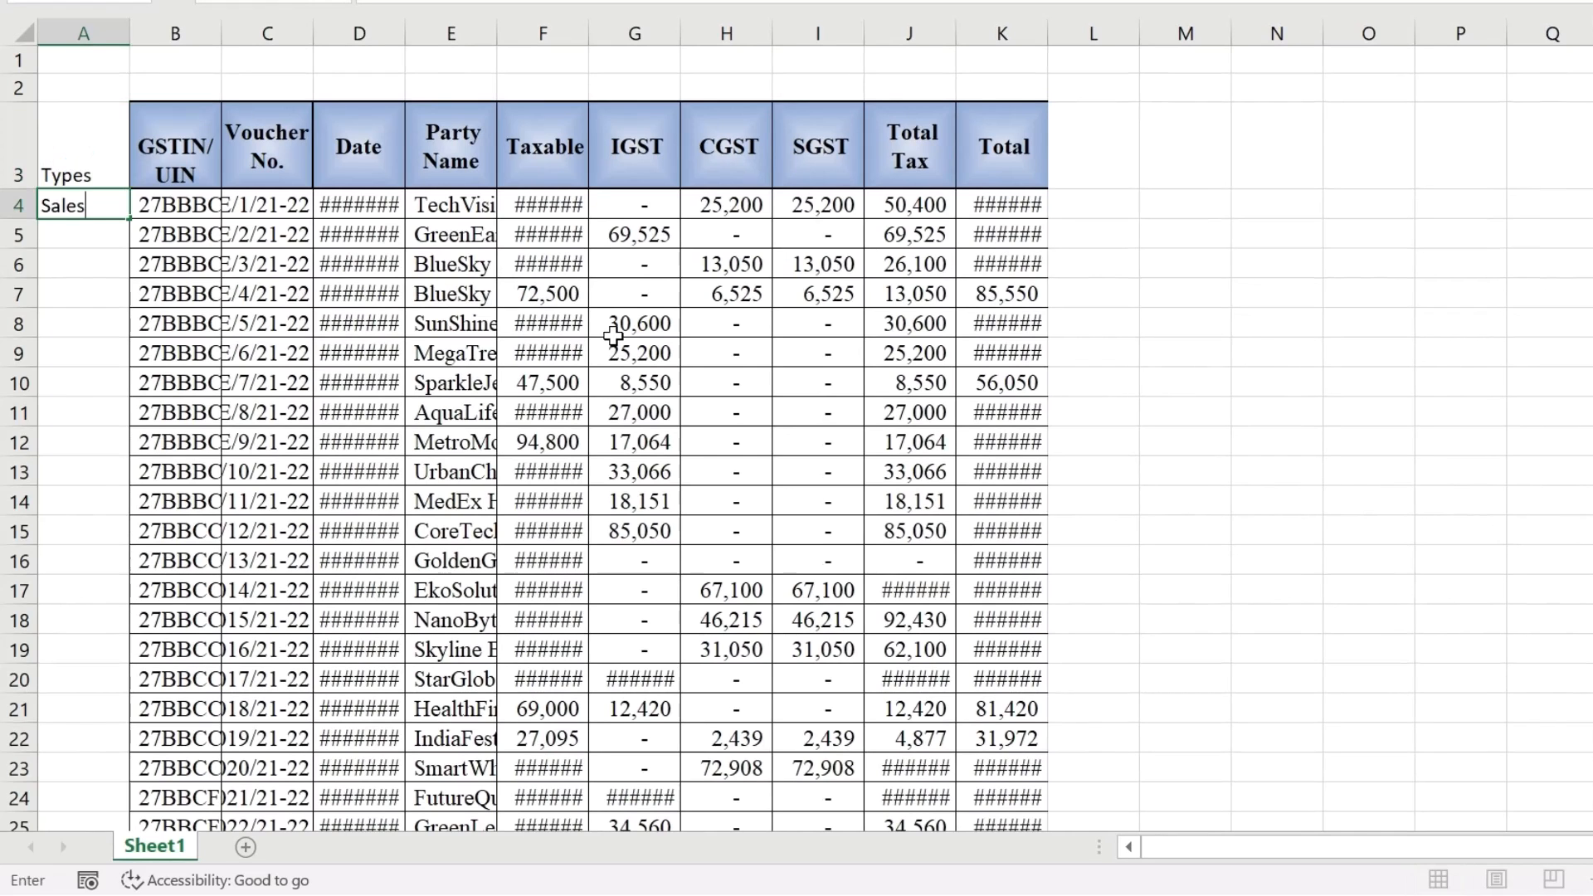
{"action": "type", "text": " 1"}
{"action": "key", "text": "ctrl+Return"}
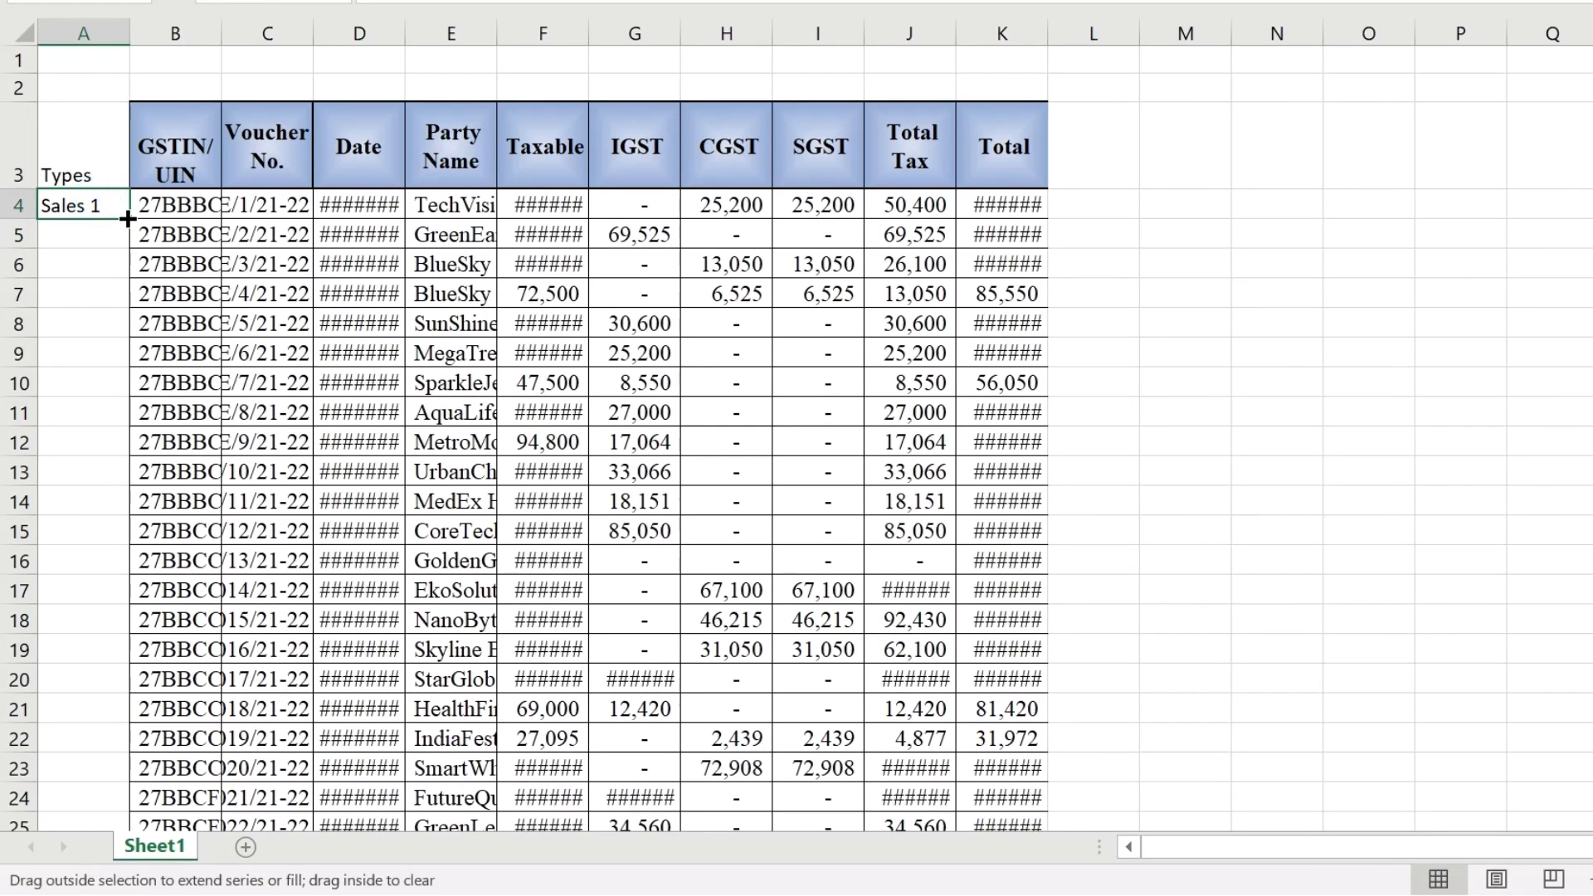
{"action": "double_click", "coordinate": [127, 217]}
{"action": "left_click", "coordinate": [189, 235]}
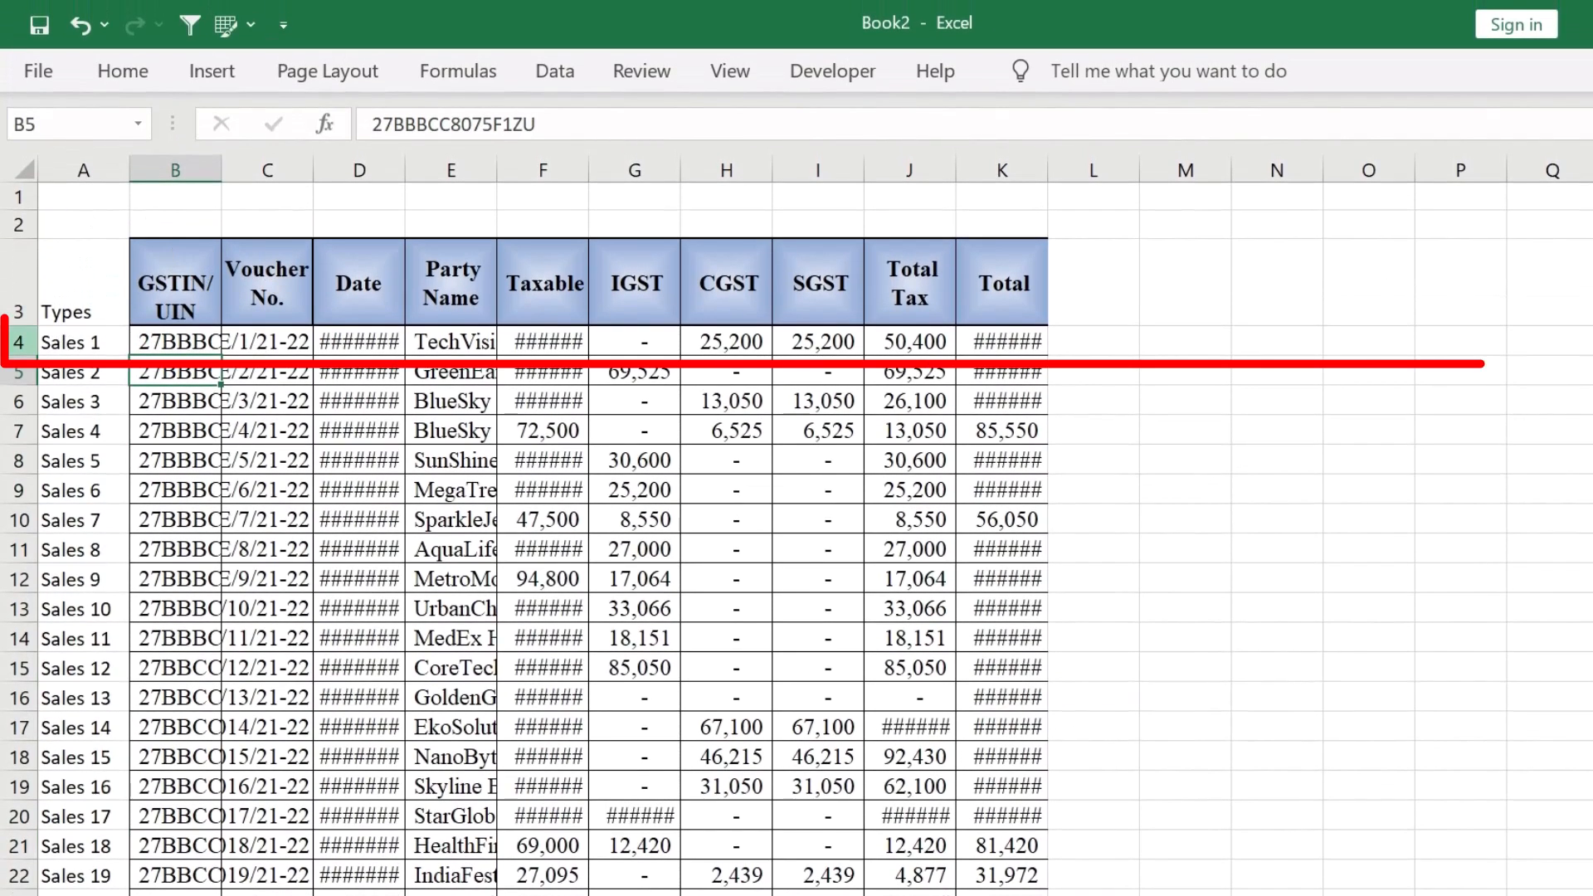
Step: Freeze the panes above row 4 so the table header stays in view
{"action": "left_click", "coordinate": [15, 341]}
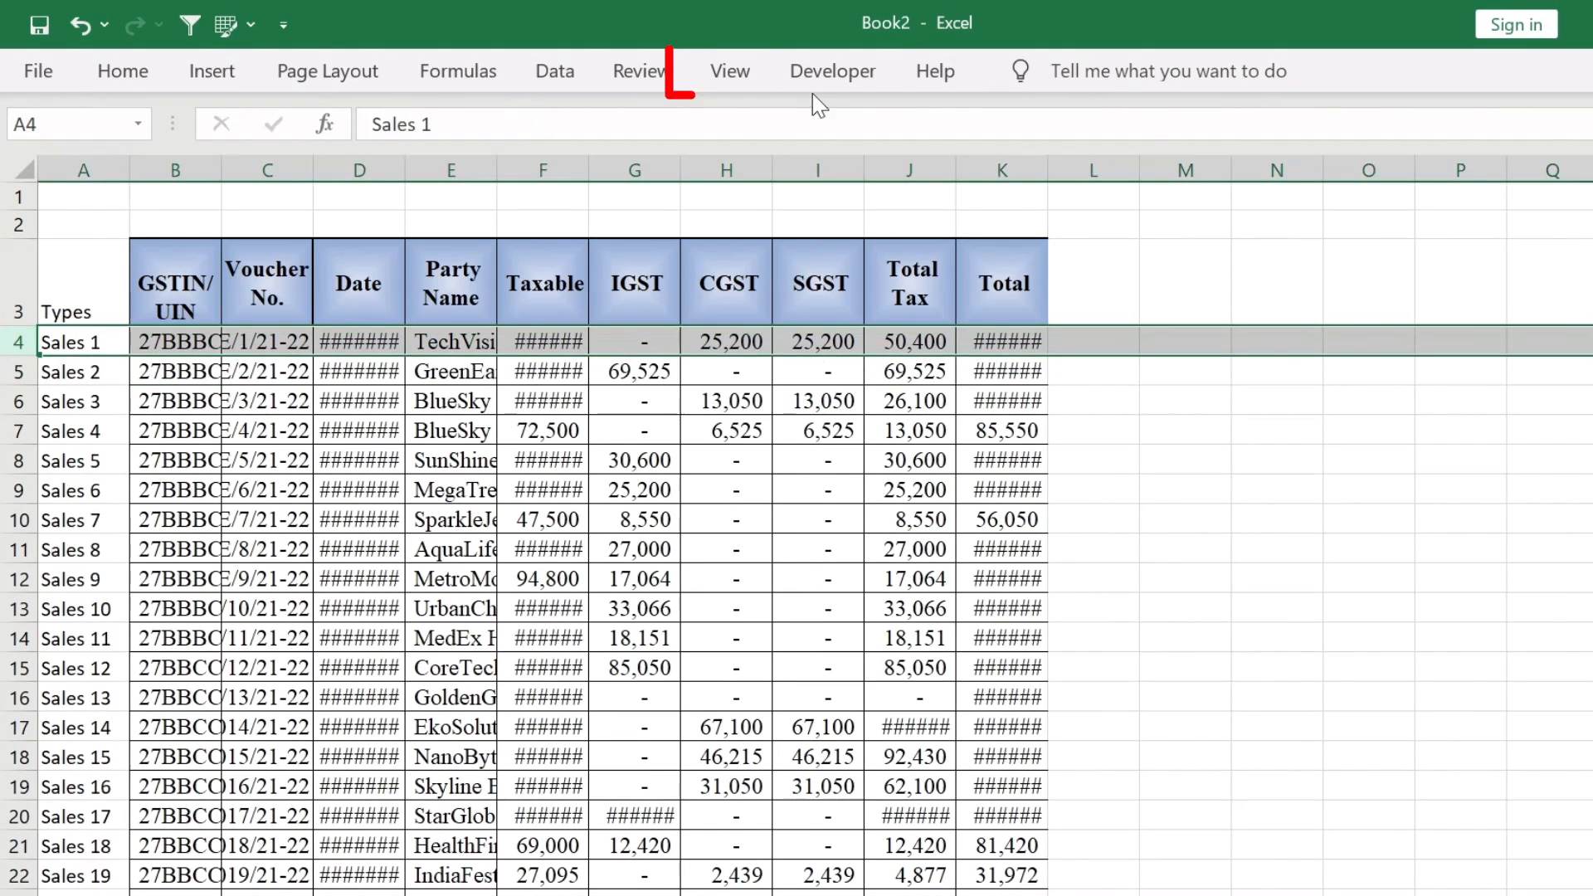
{"action": "left_click", "coordinate": [730, 71]}
{"action": "left_click", "coordinate": [940, 193]}
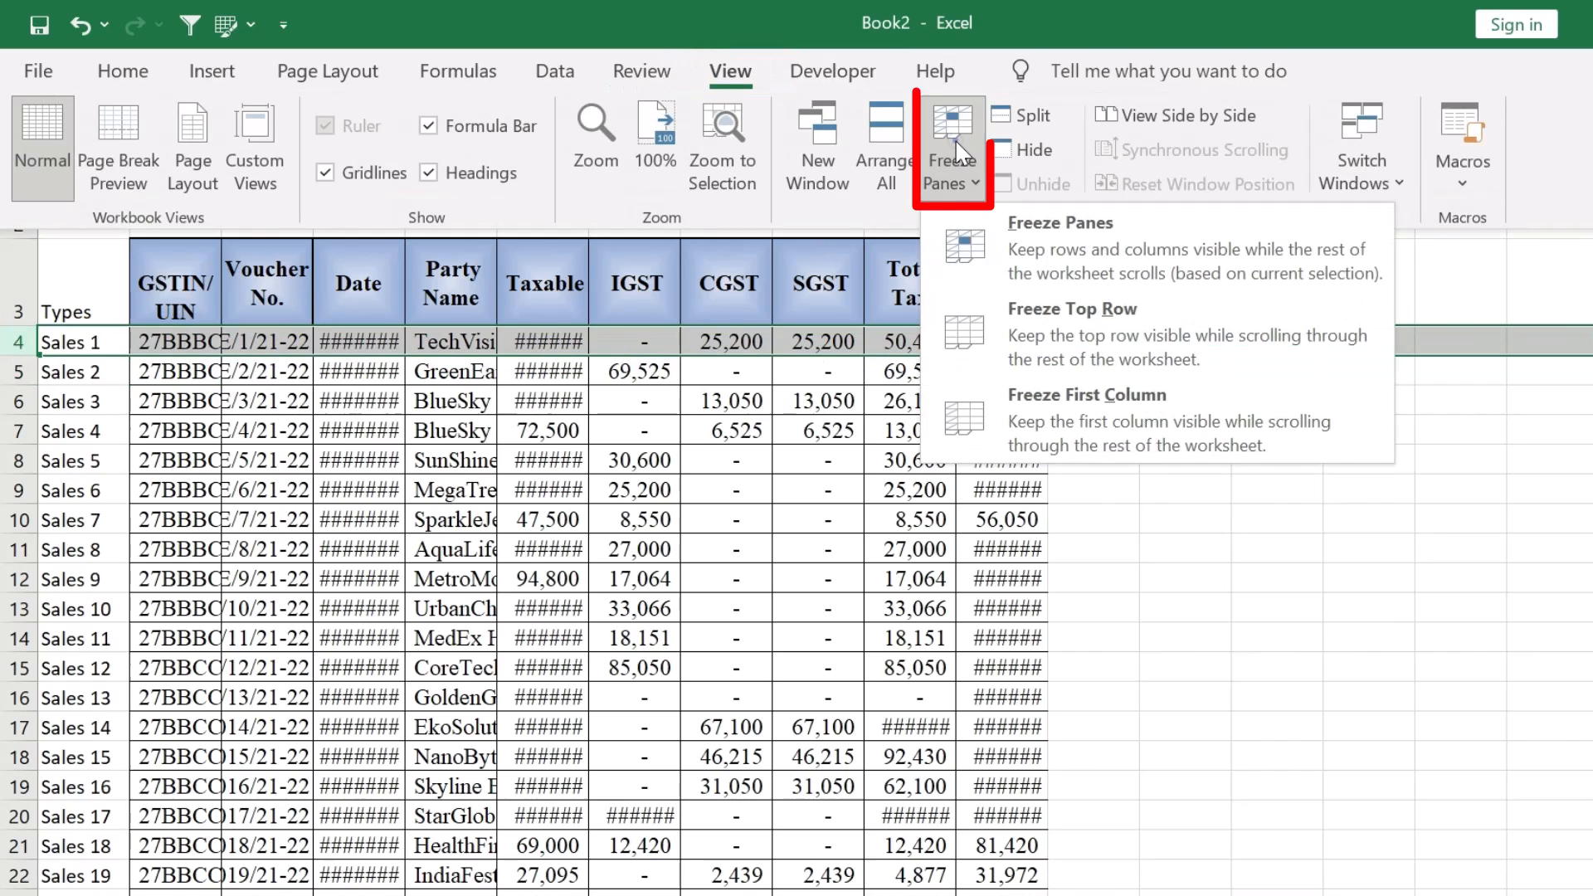
{"action": "left_click", "coordinate": [1064, 260]}
Step: Auto-fit the width of column A to its longest Types label near the end of the data
{"action": "left_click", "coordinate": [274, 404]}
{"action": "key", "text": "ctrl+Down"}
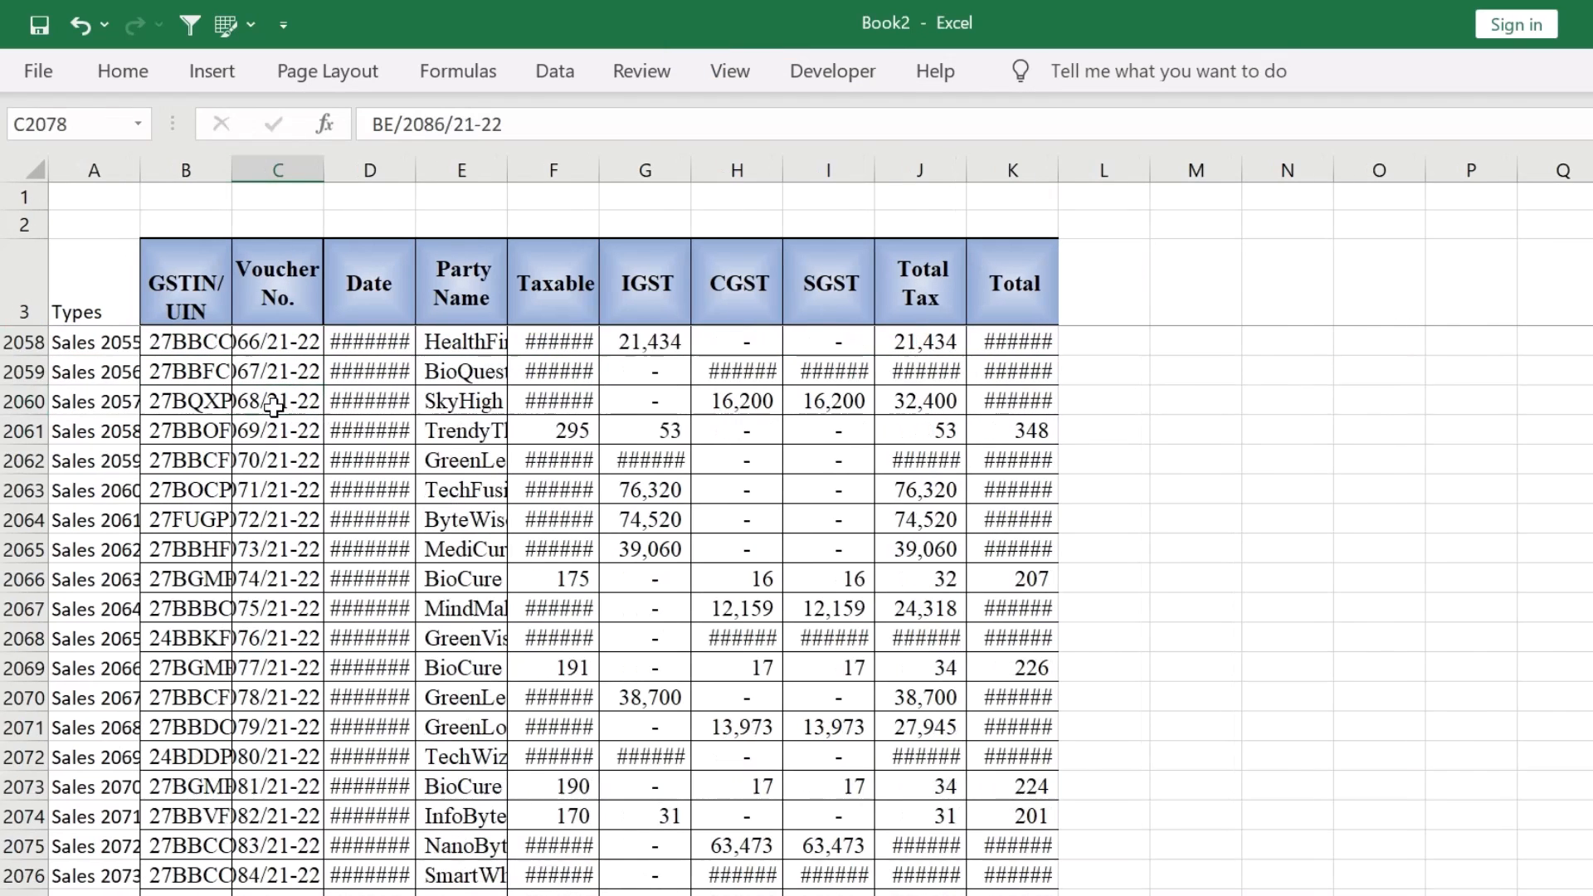
{"action": "left_click", "coordinate": [127, 401]}
{"action": "double_click", "coordinate": [139, 169]}
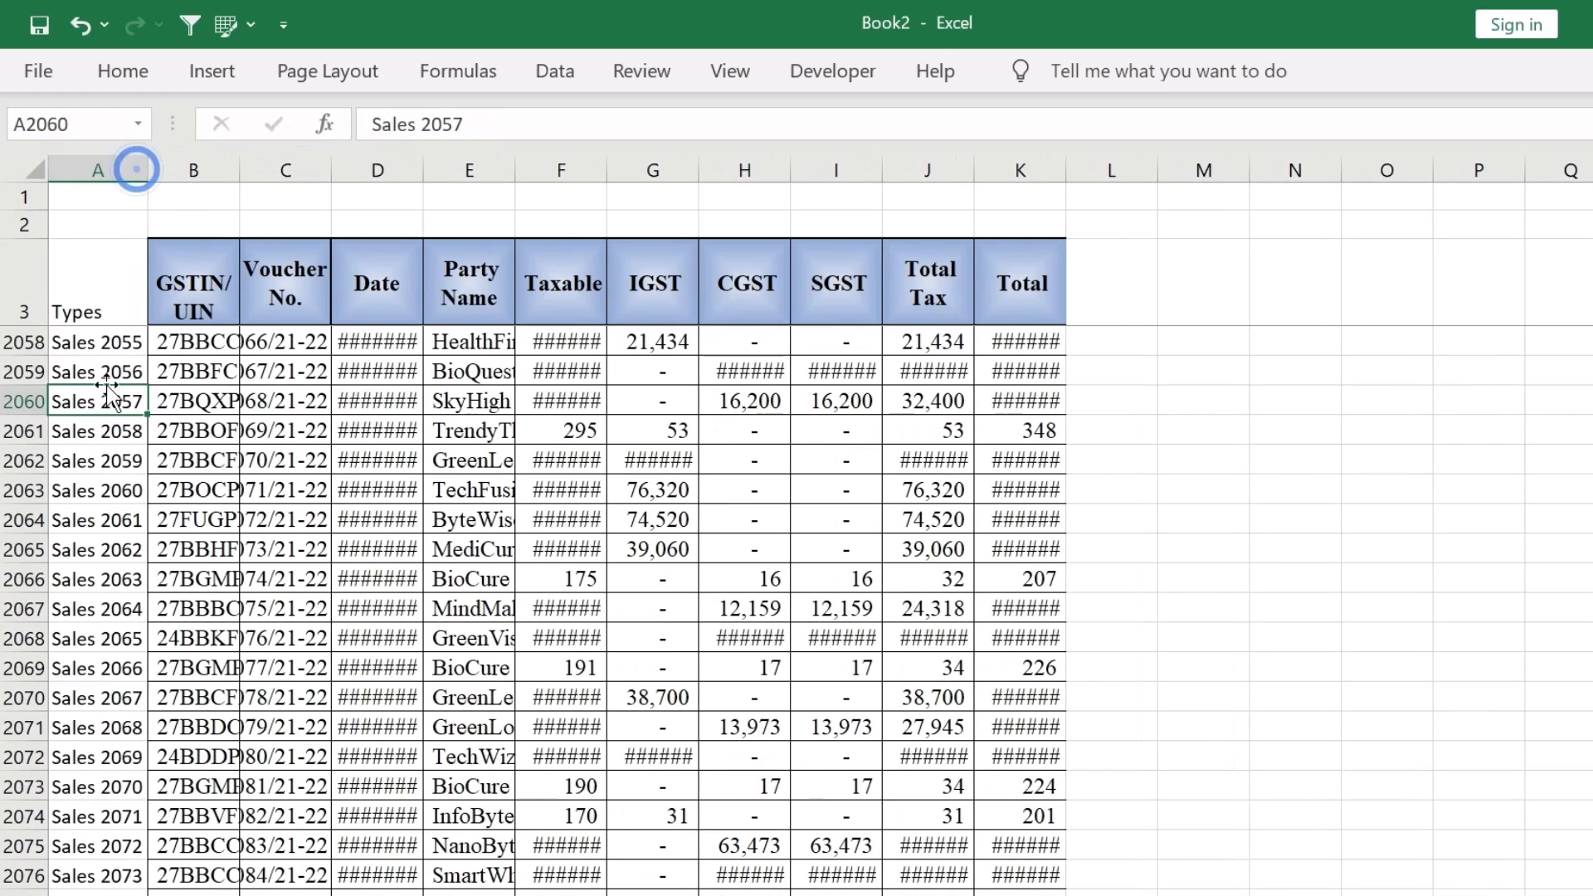
Step: Repeat "Sales 1" in A5 and fill A4:A5 down the Types column so every row of the table reads Sales 1
{"action": "key", "text": "ctrl+Home"}
{"action": "key", "text": "Down"}
{"action": "key", "text": "Up"}
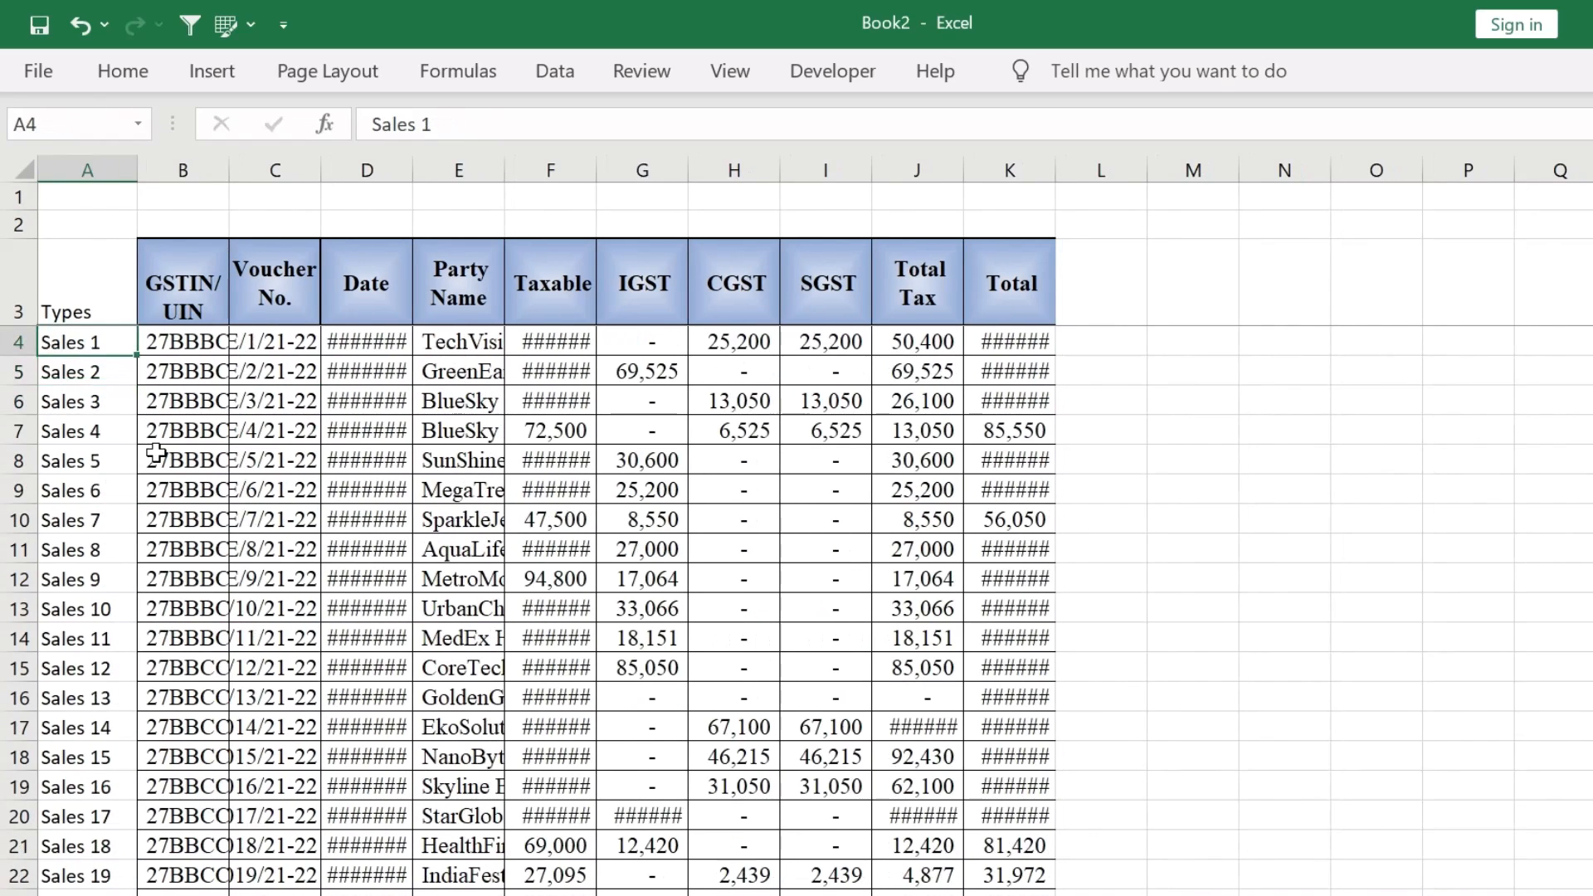
{"action": "key", "text": "Down"}
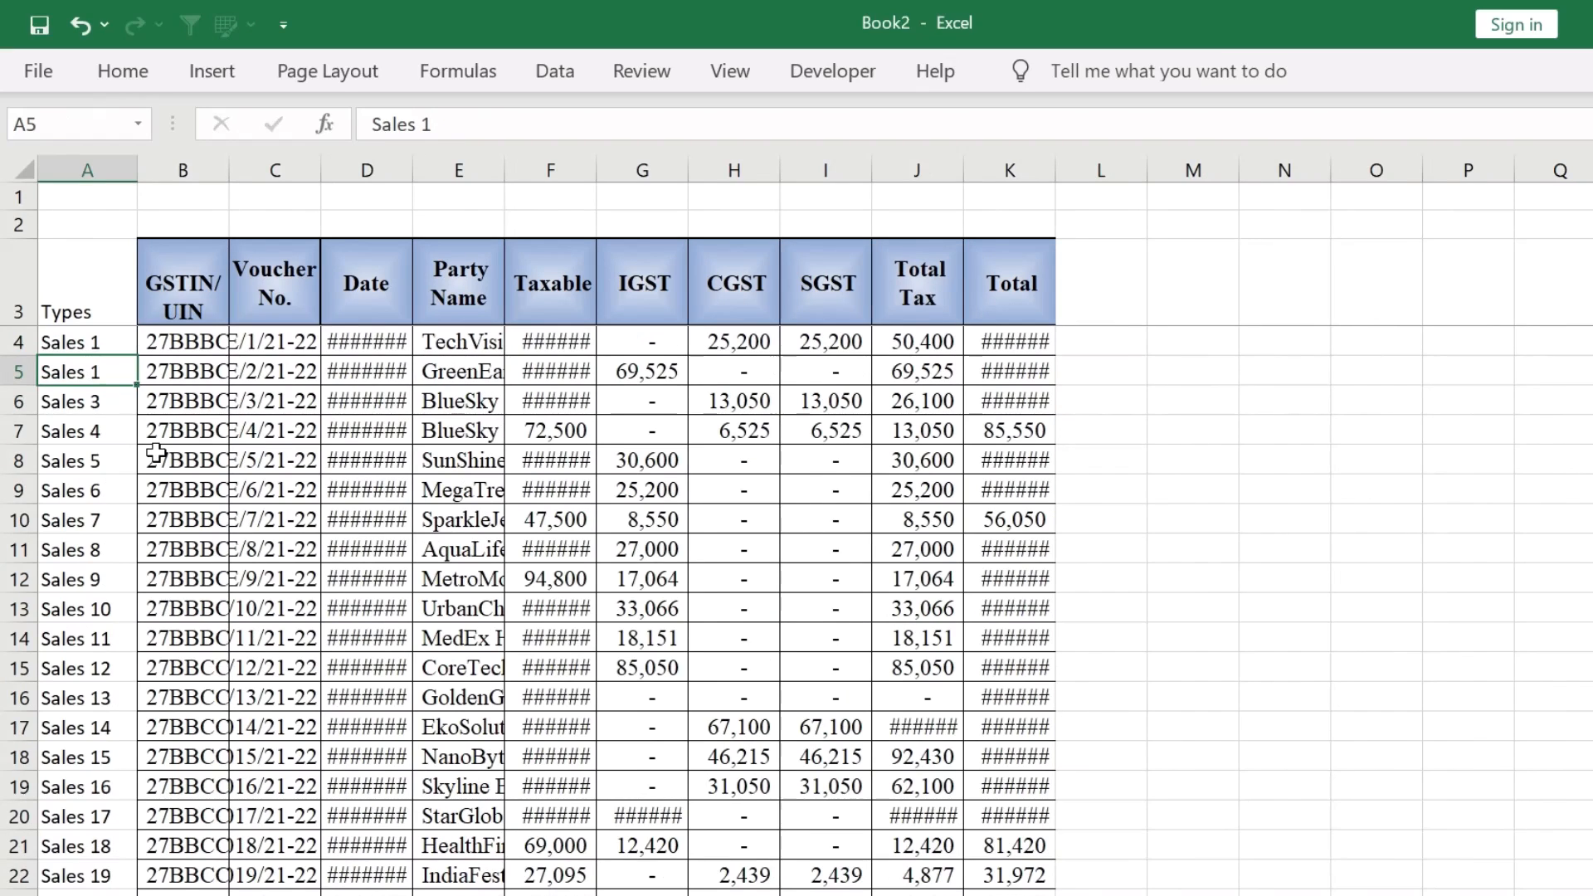
{"action": "key", "text": "Down"}
{"action": "left_click_drag", "start_coordinate": [79, 338], "coordinate": [83, 371]}
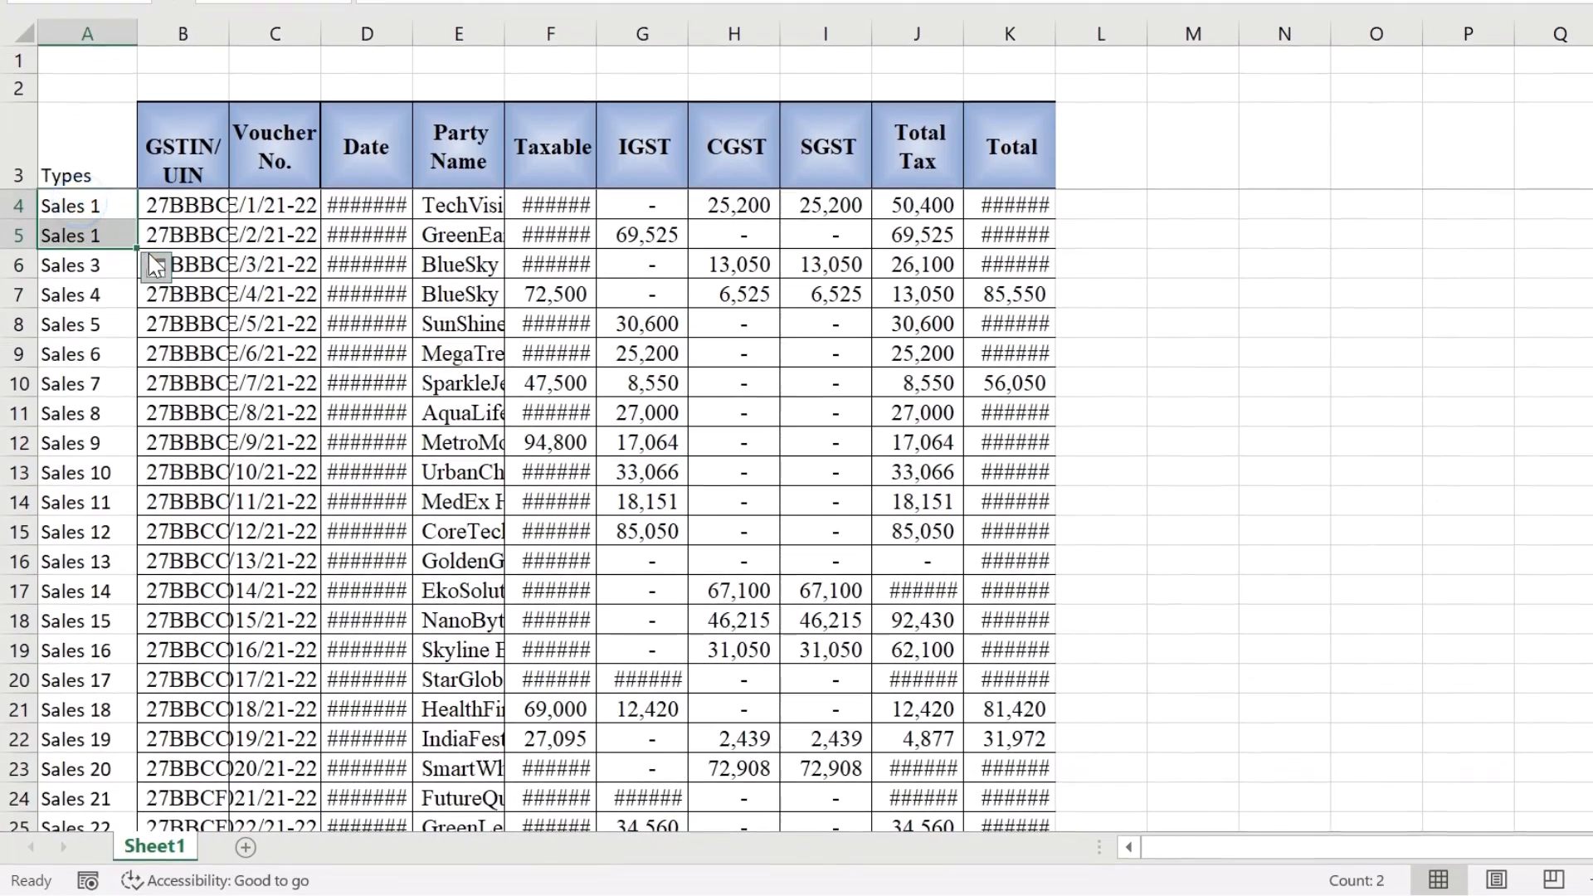
{"action": "double_click", "coordinate": [138, 384]}
{"action": "left_click", "coordinate": [106, 207]}
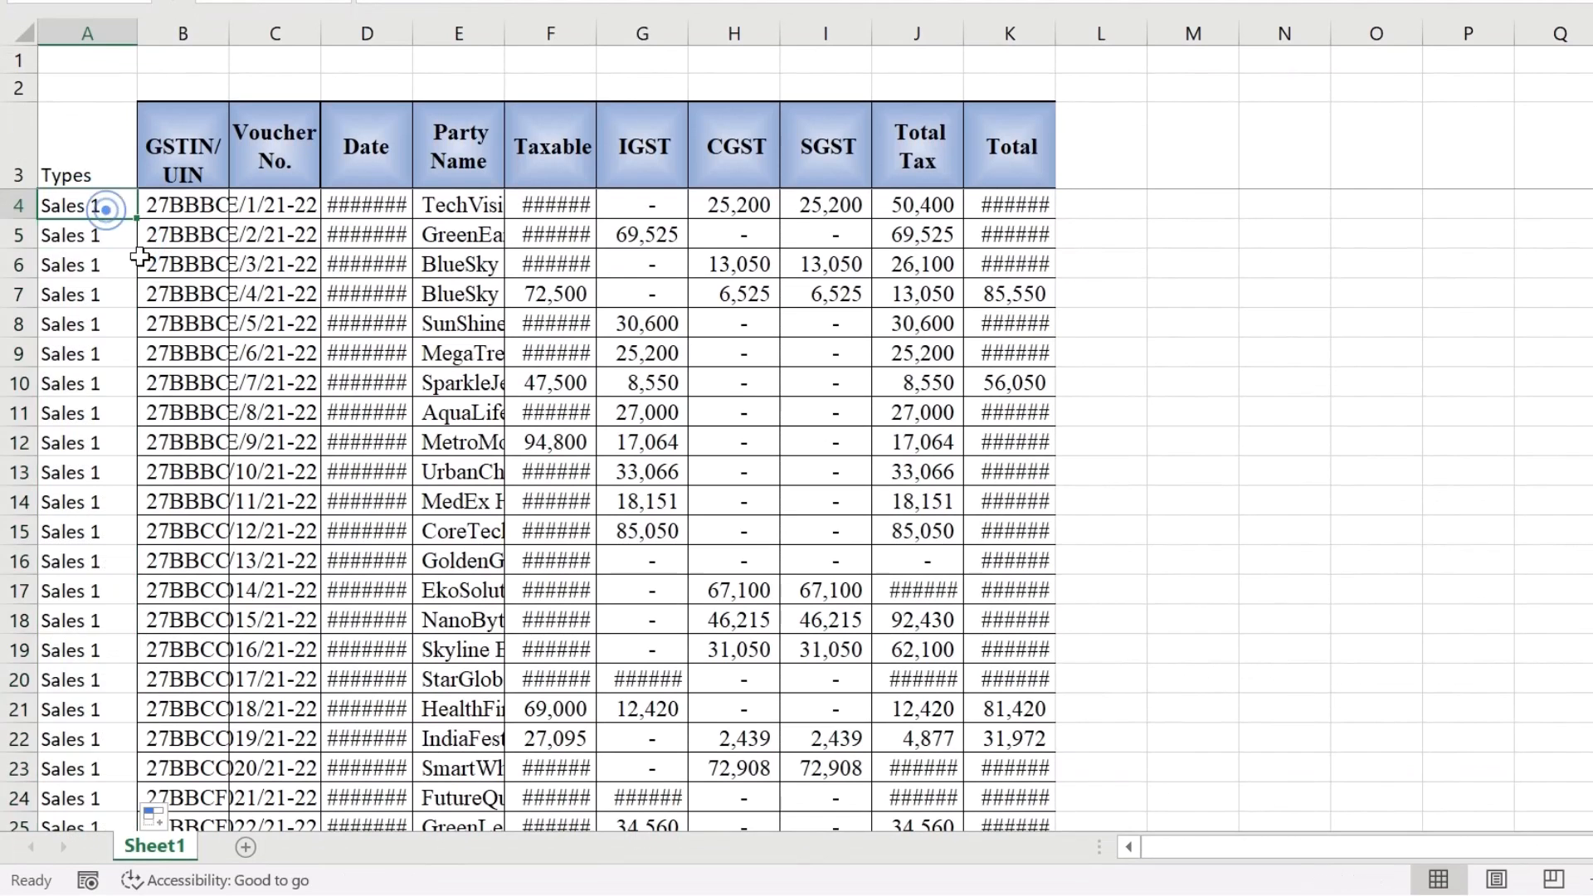
{"action": "key", "text": "ctrl+Down"}
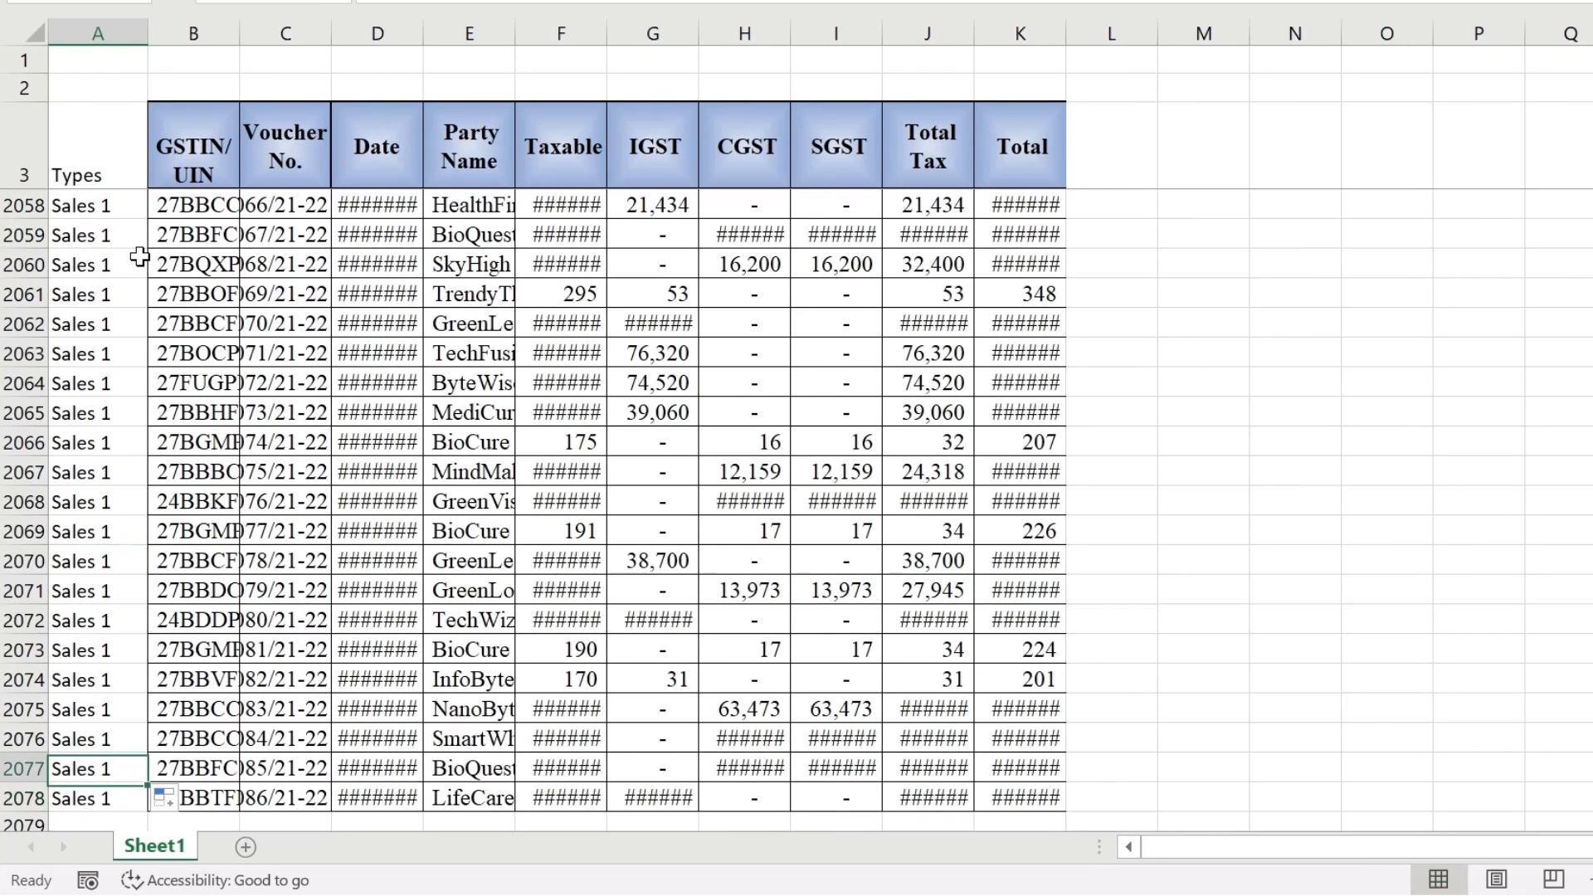
{"action": "scroll", "coordinate": [139, 257], "scroll_direction": "down", "scroll_amount": 2}
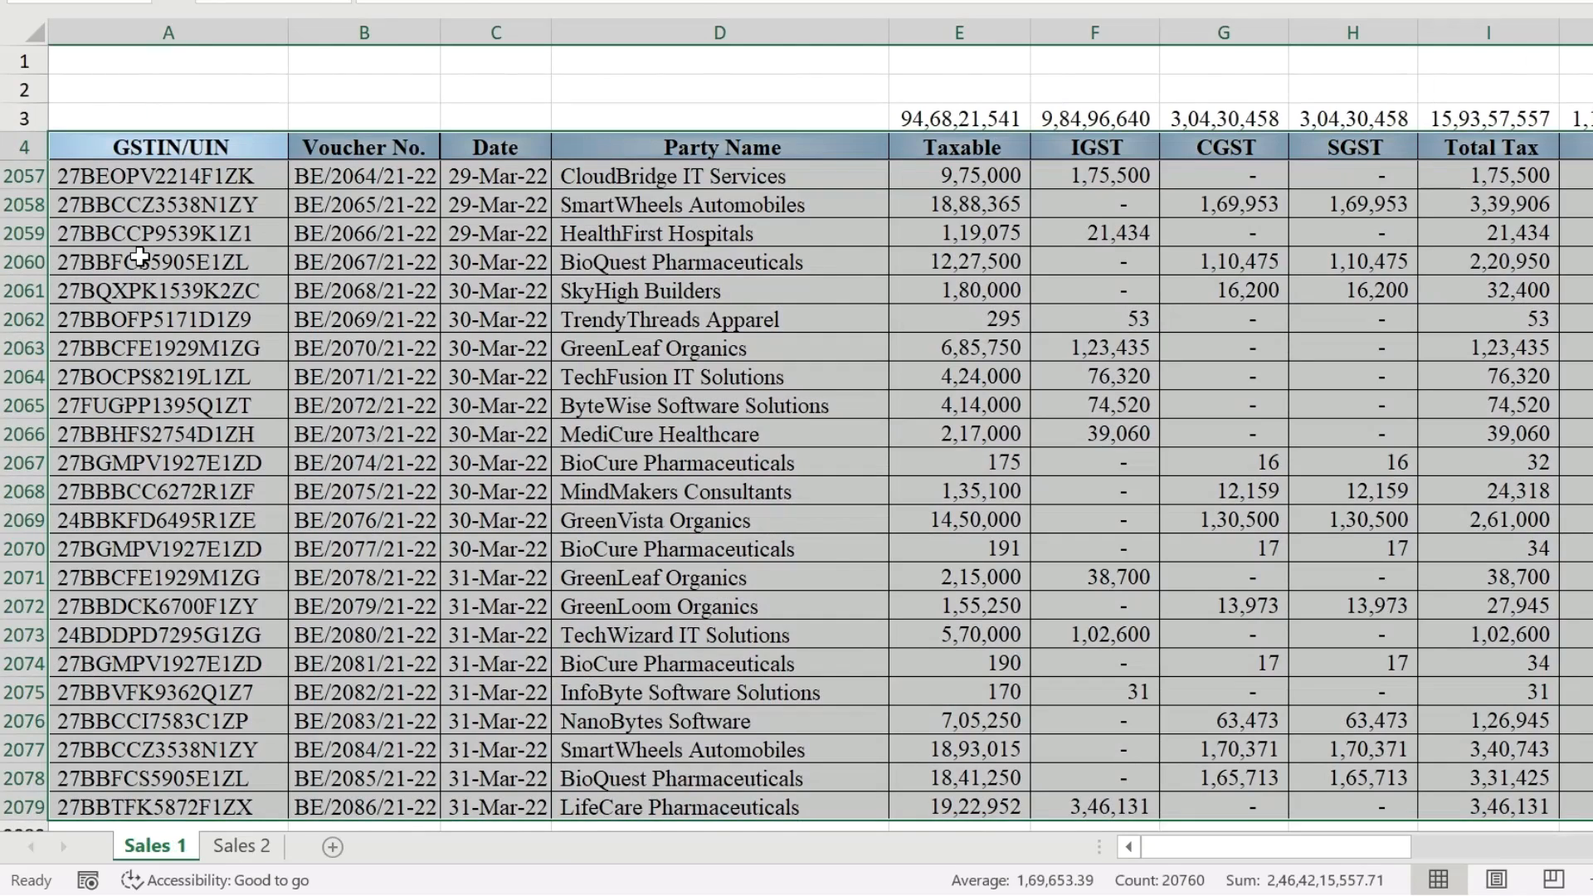
Step: Copy the full table with its headers, starting at A4, from the Sales 2 sheet of the source workbook
{"action": "key", "text": "ctrl+Page_Down"}
{"action": "left_click", "coordinate": [143, 156]}
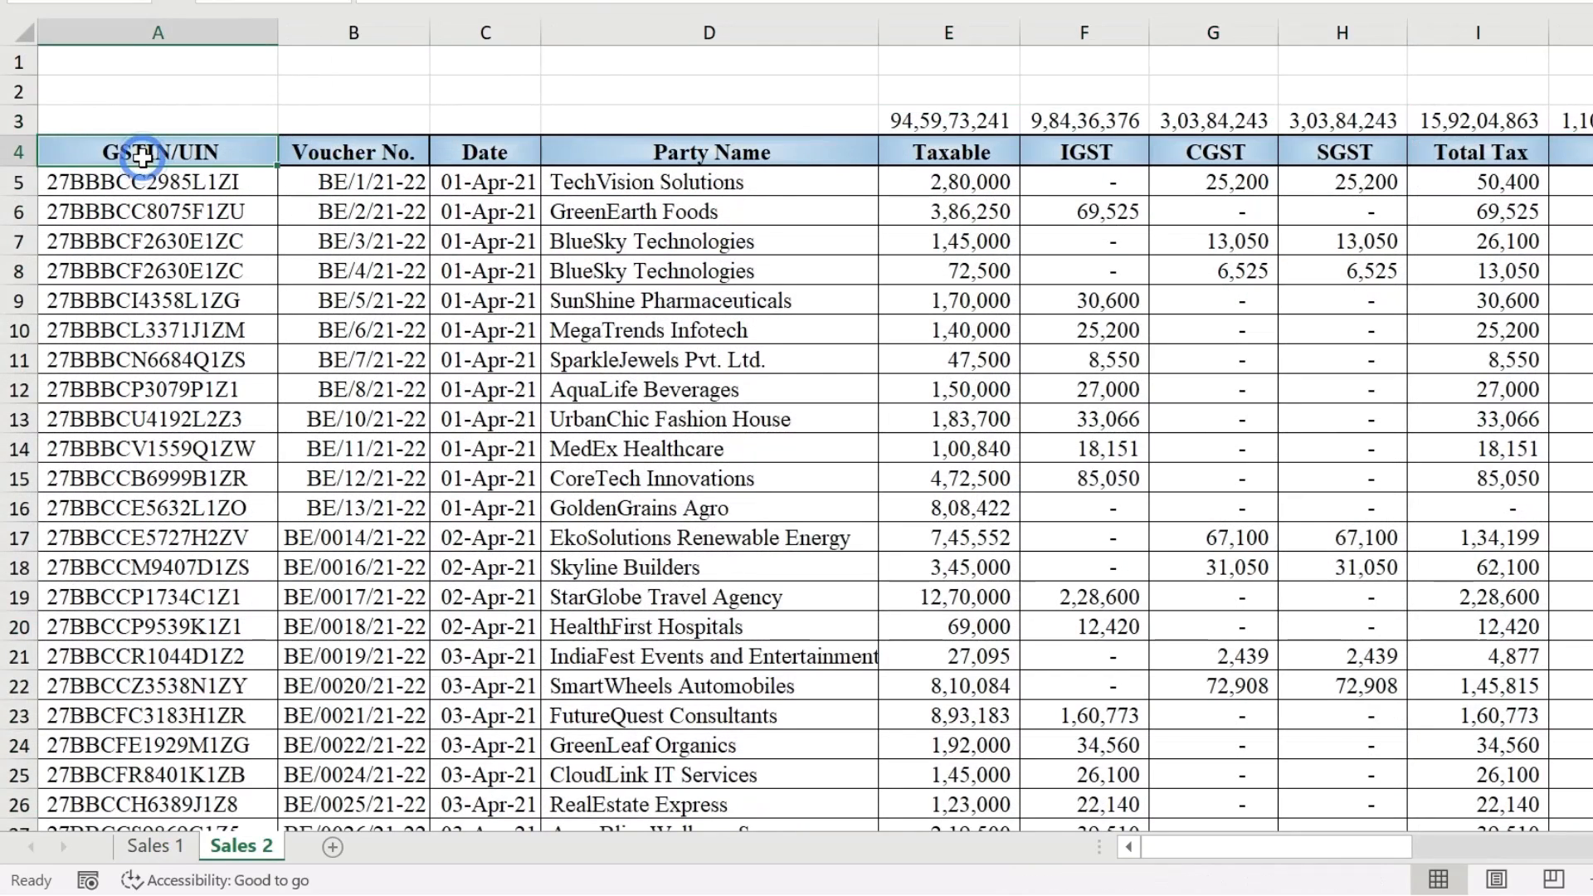
{"action": "key", "text": "ctrl+shift+Right"}
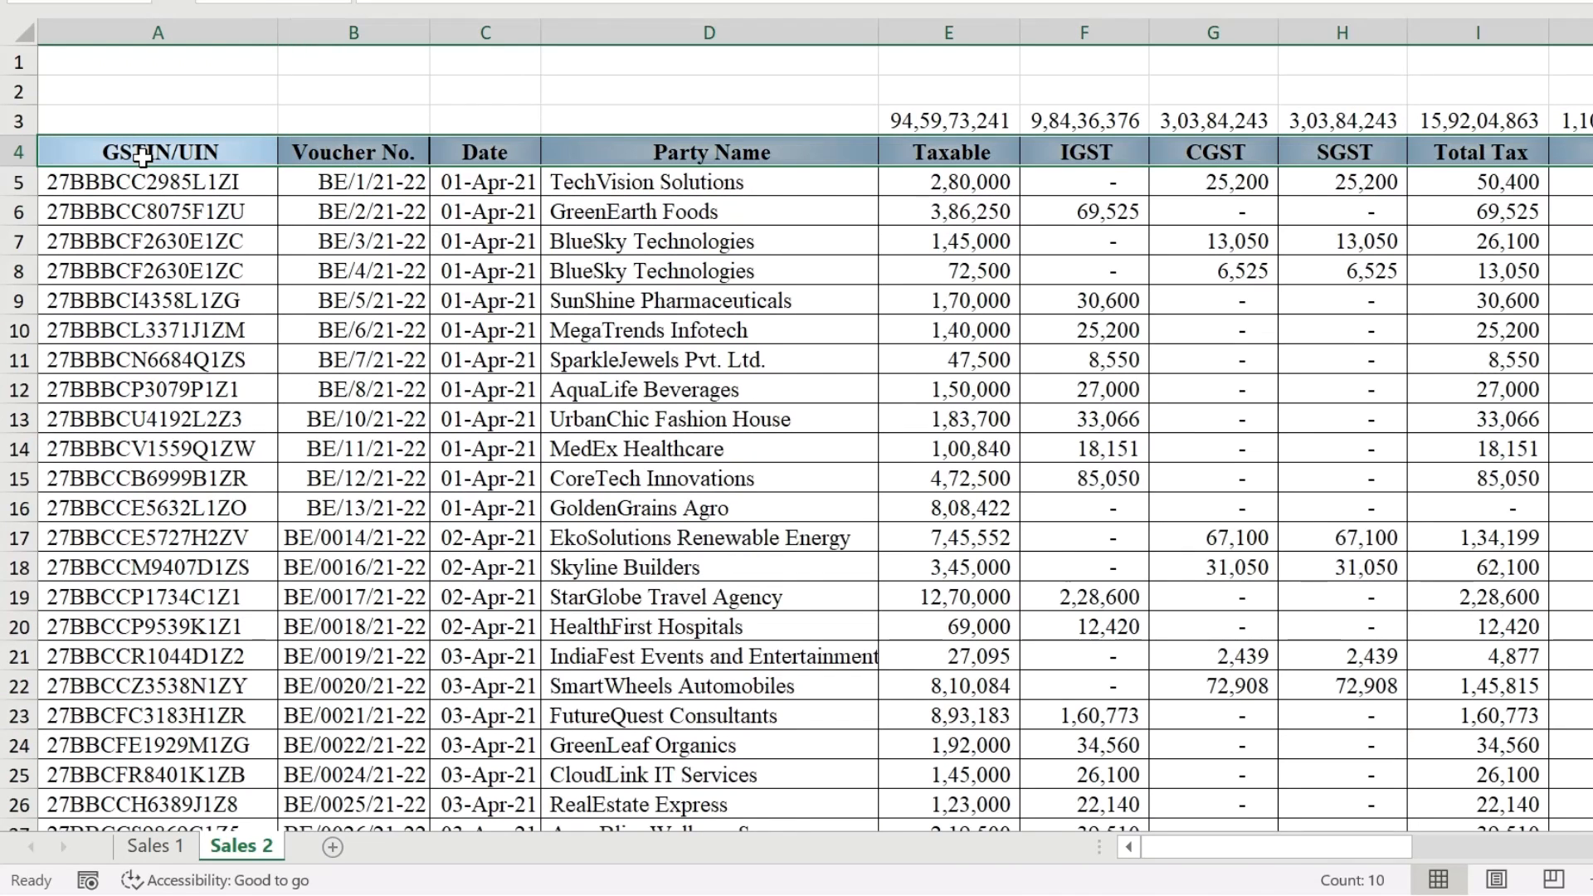
{"action": "key", "text": "ctrl+shift+Down"}
{"action": "key", "text": "ctrl+c"}
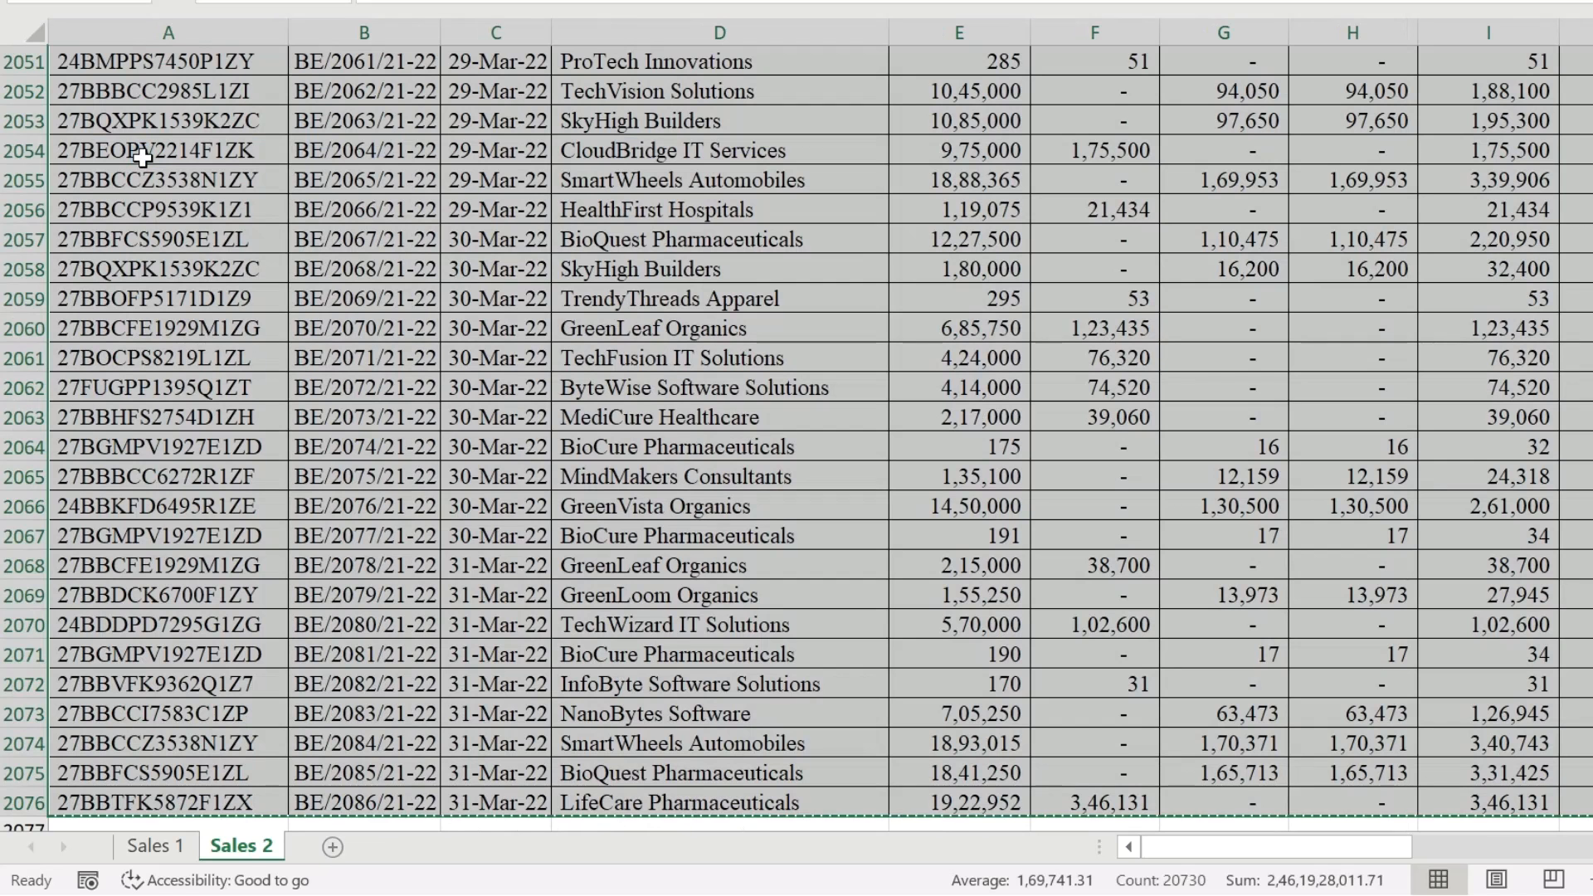
Step: Switch back to Book2 and paste the copied Sales 2 table at B2080, below the Sales 1 data
{"action": "key", "text": "alt+Tab"}
{"action": "left_click", "coordinate": [207, 732]}
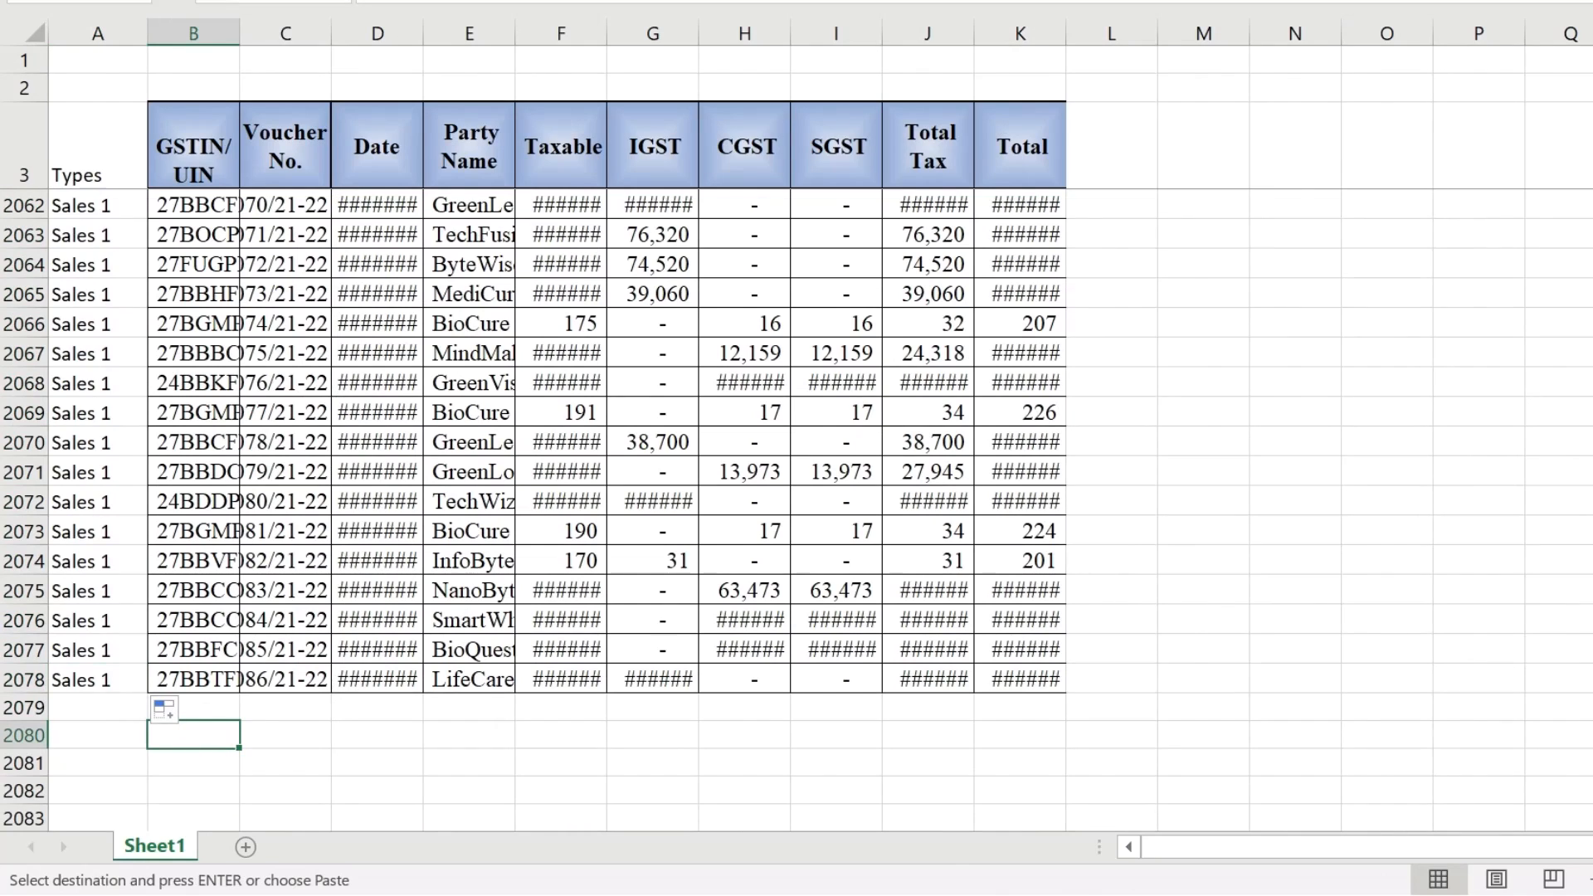
{"action": "key", "text": "ctrl+v"}
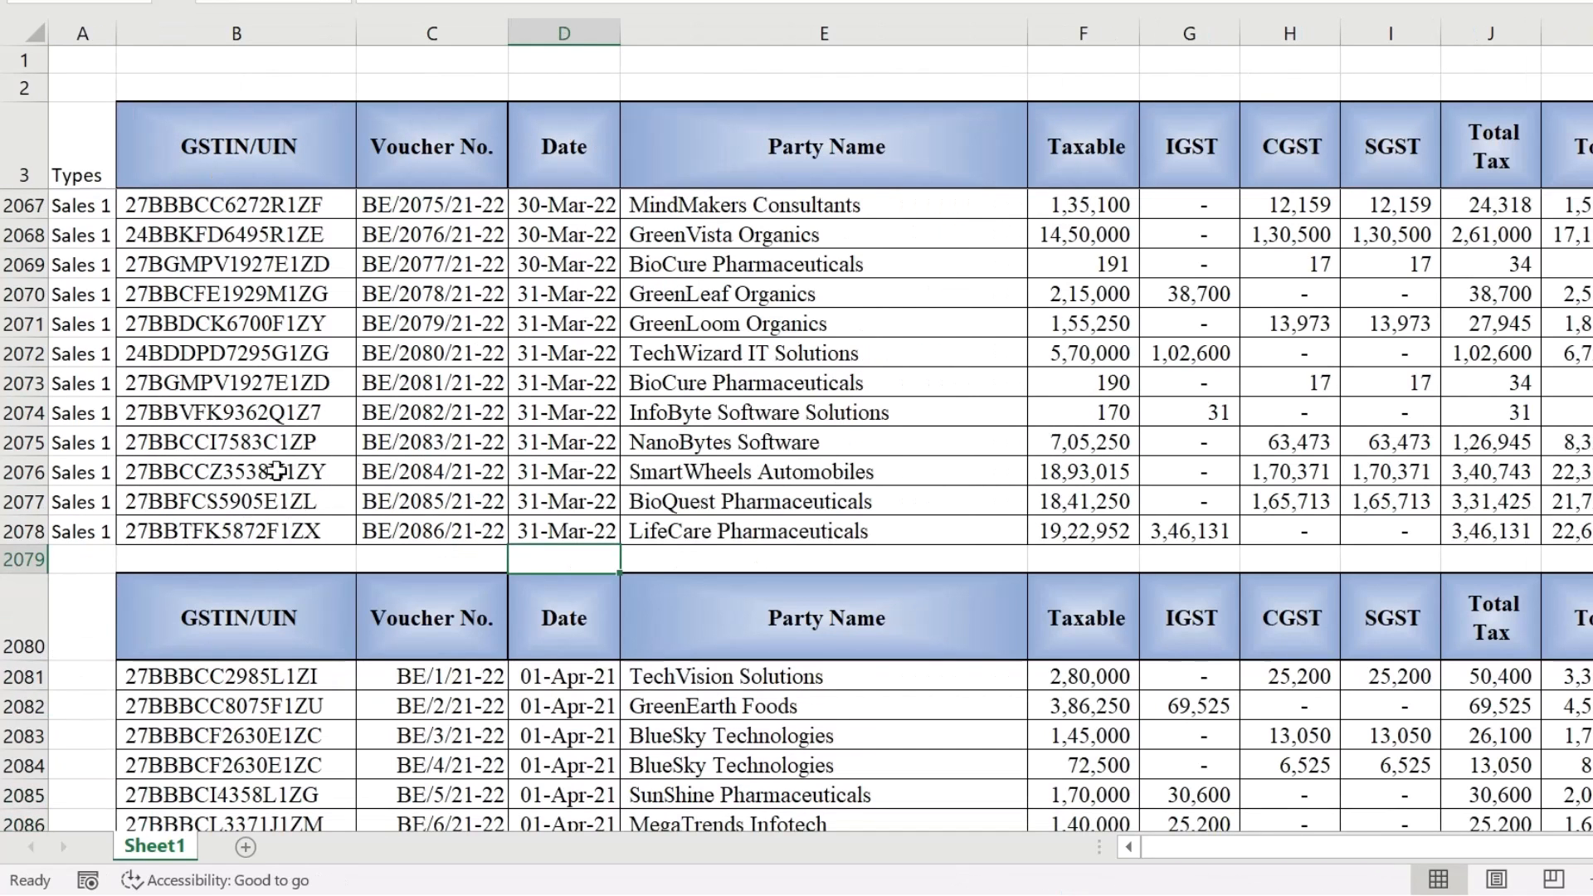
Step: Compare the column headers and their order in the pasted Sales 2 table with those of the Sales 1 table
{"action": "left_click", "coordinate": [241, 37]}
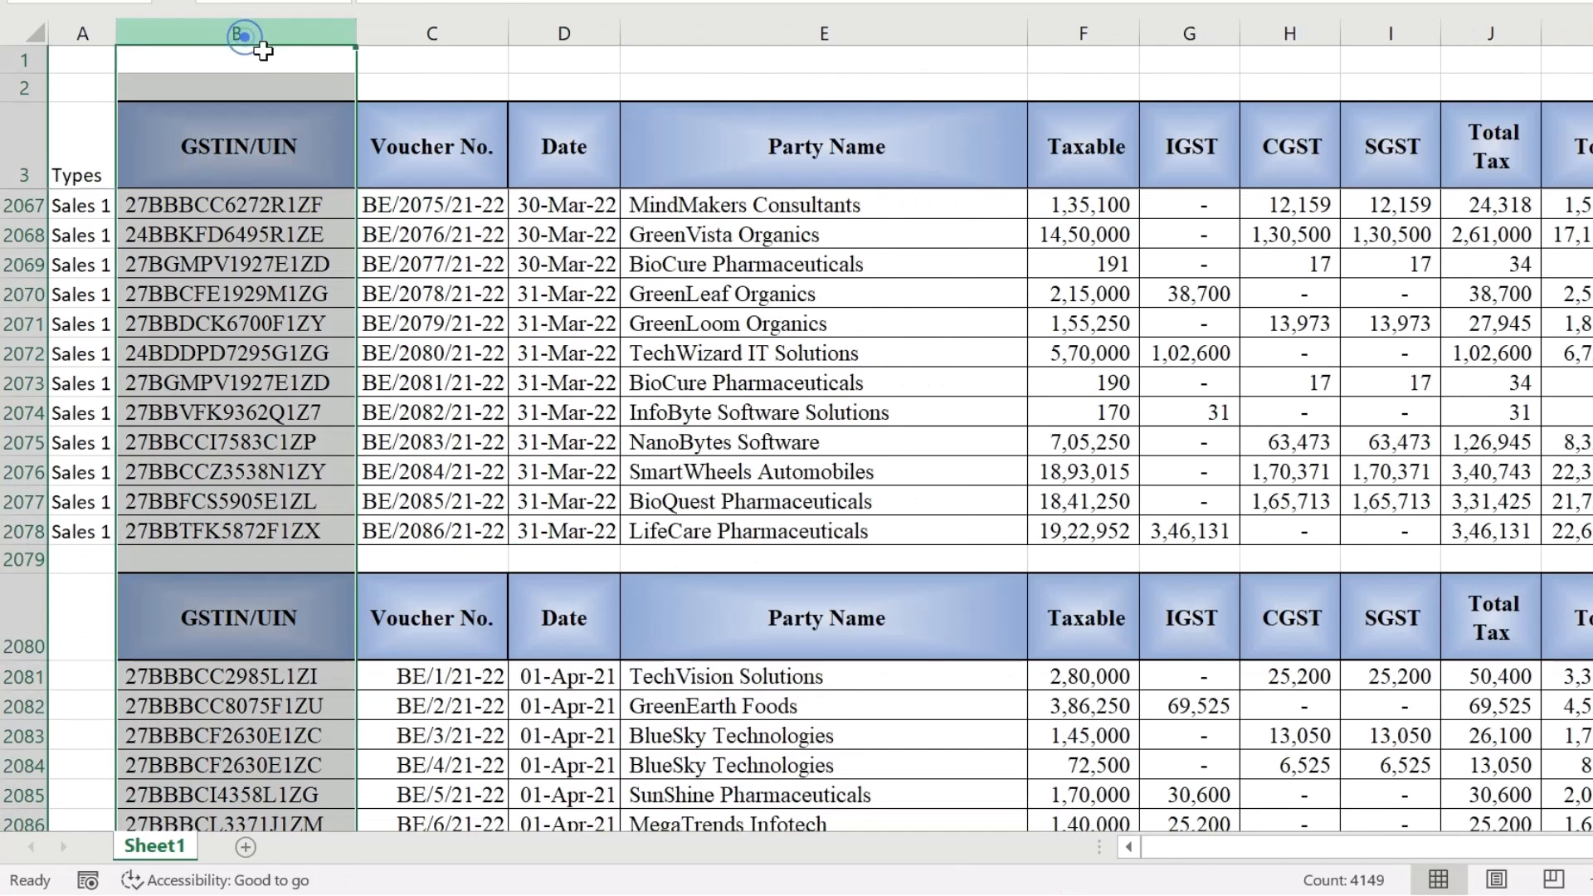
{"action": "left_click", "coordinate": [406, 45]}
{"action": "left_click", "coordinate": [581, 33]}
{"action": "left_click", "coordinate": [815, 33]}
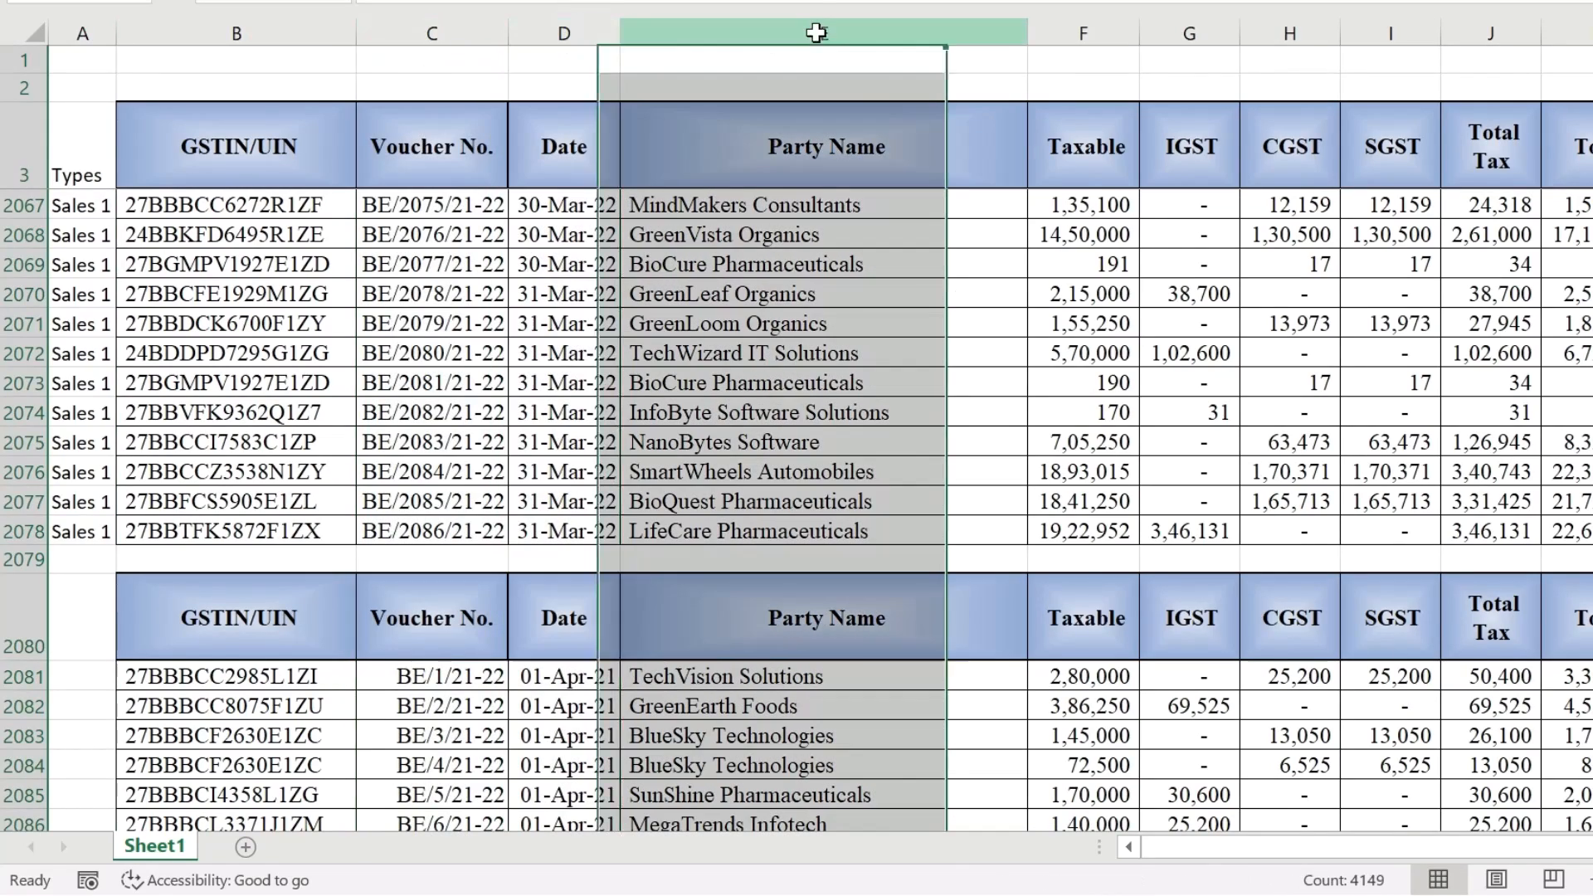
{"action": "left_click", "coordinate": [846, 664]}
{"action": "left_click", "coordinate": [579, 155]}
{"action": "left_click", "coordinate": [576, 628]}
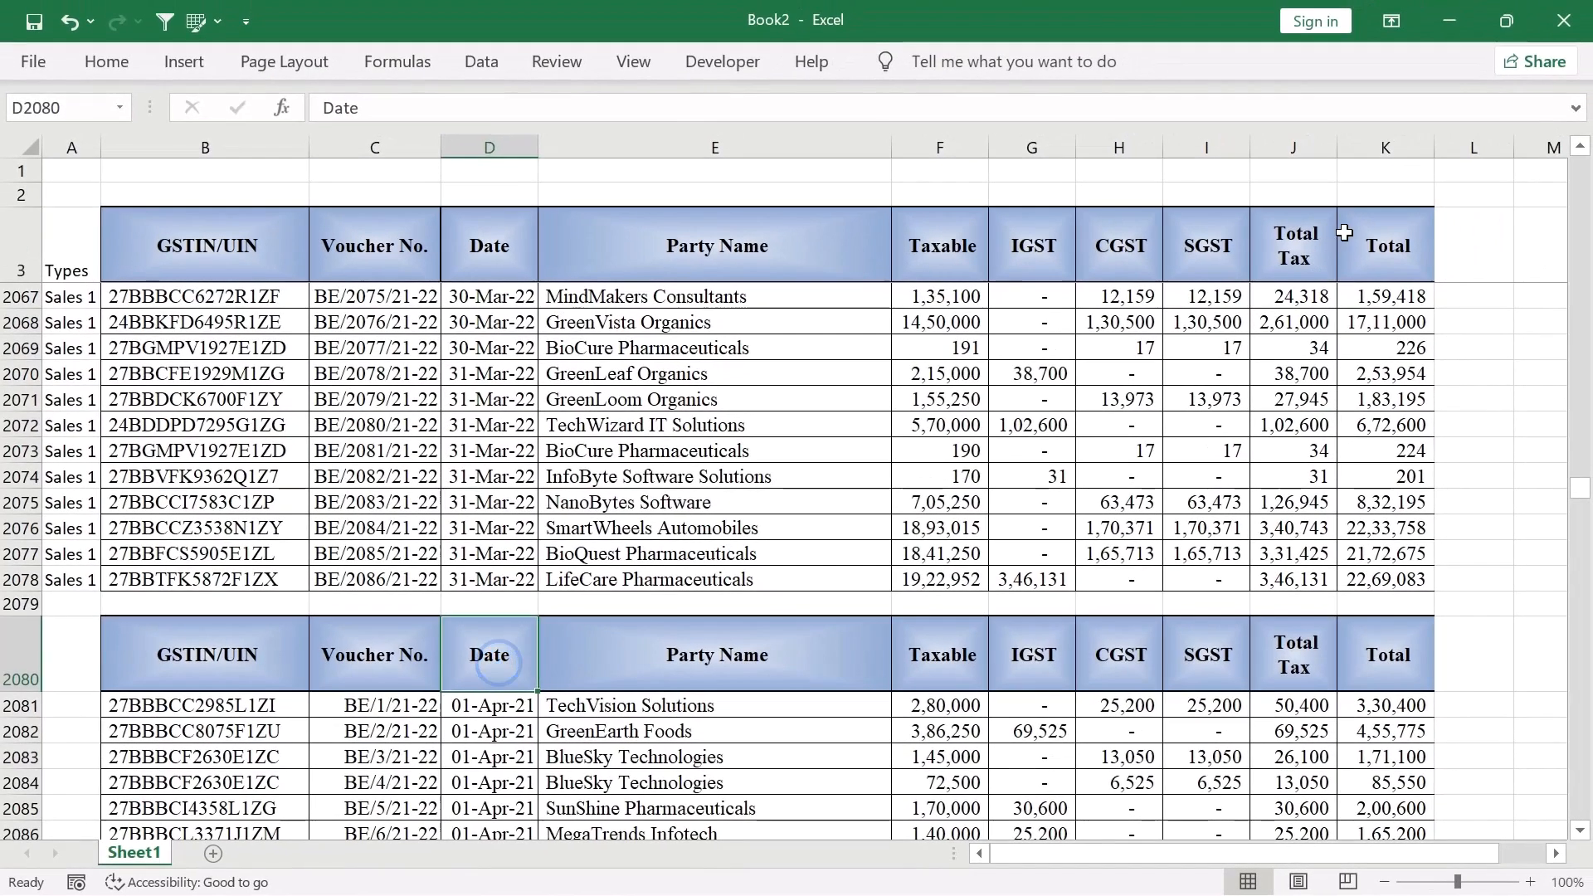
{"action": "left_click", "coordinate": [1356, 242]}
{"action": "left_click", "coordinate": [1360, 658]}
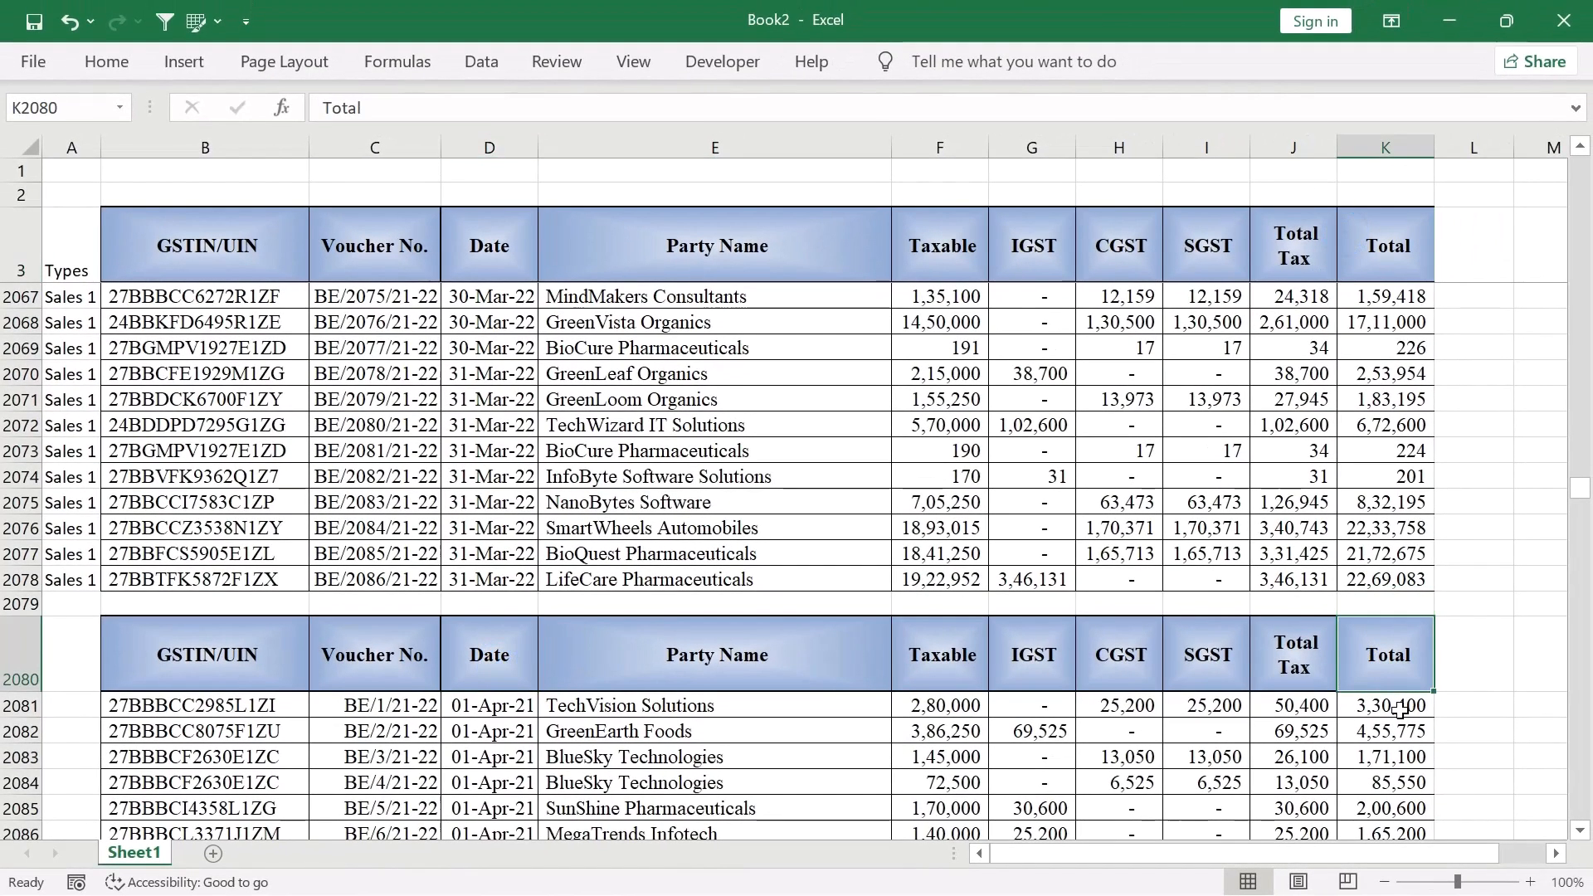
{"action": "left_click_drag", "start_coordinate": [226, 350], "coordinate": [748, 476]}
{"action": "left_click", "coordinate": [407, 376]}
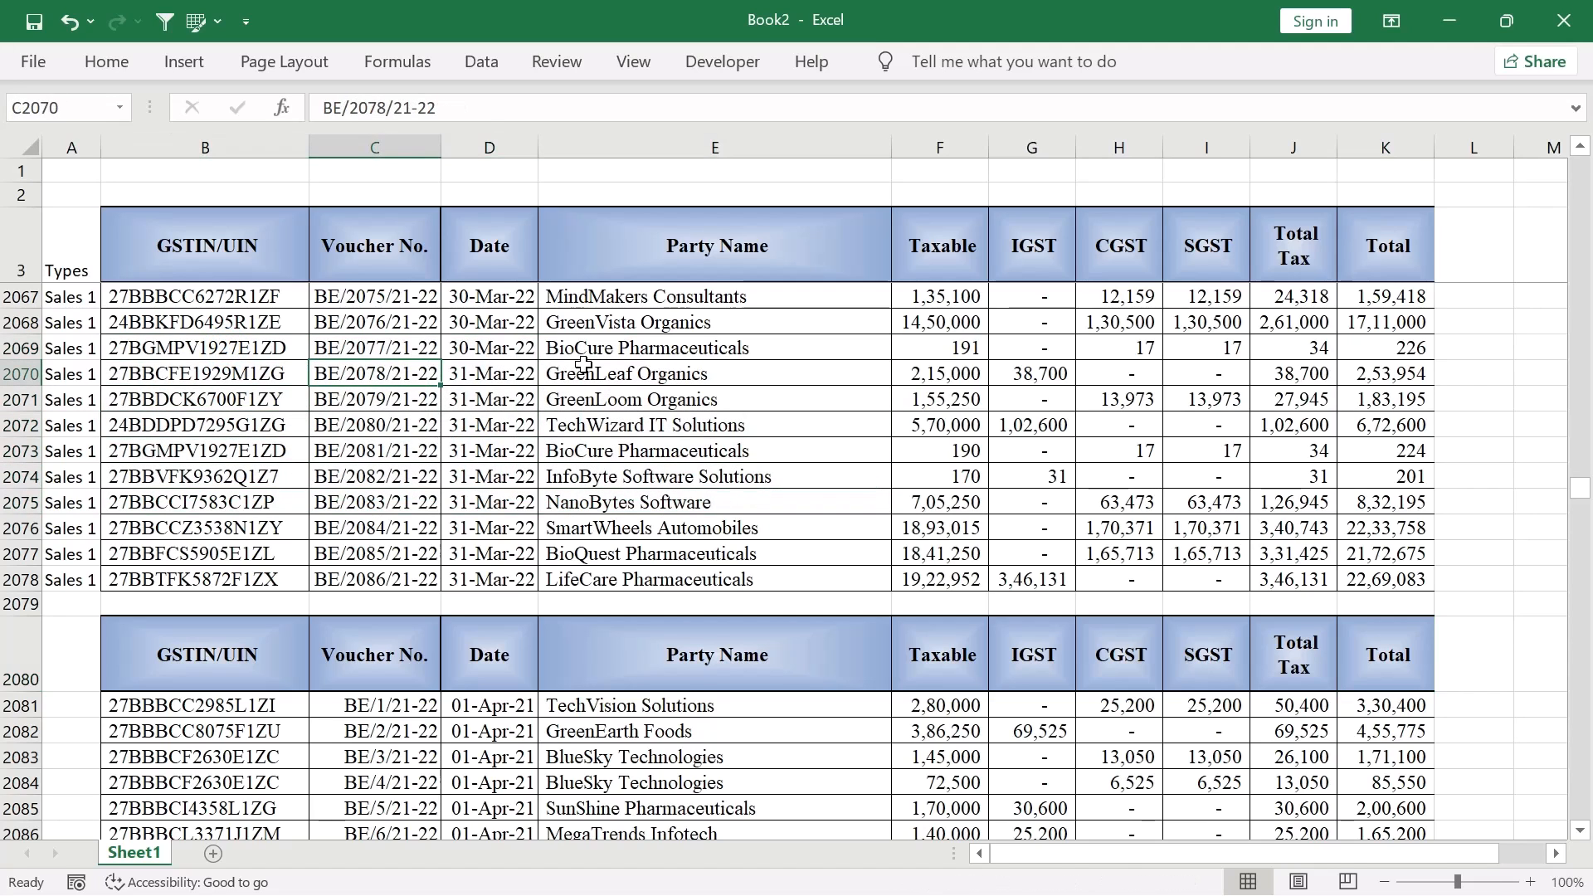
{"action": "left_click", "coordinate": [637, 402]}
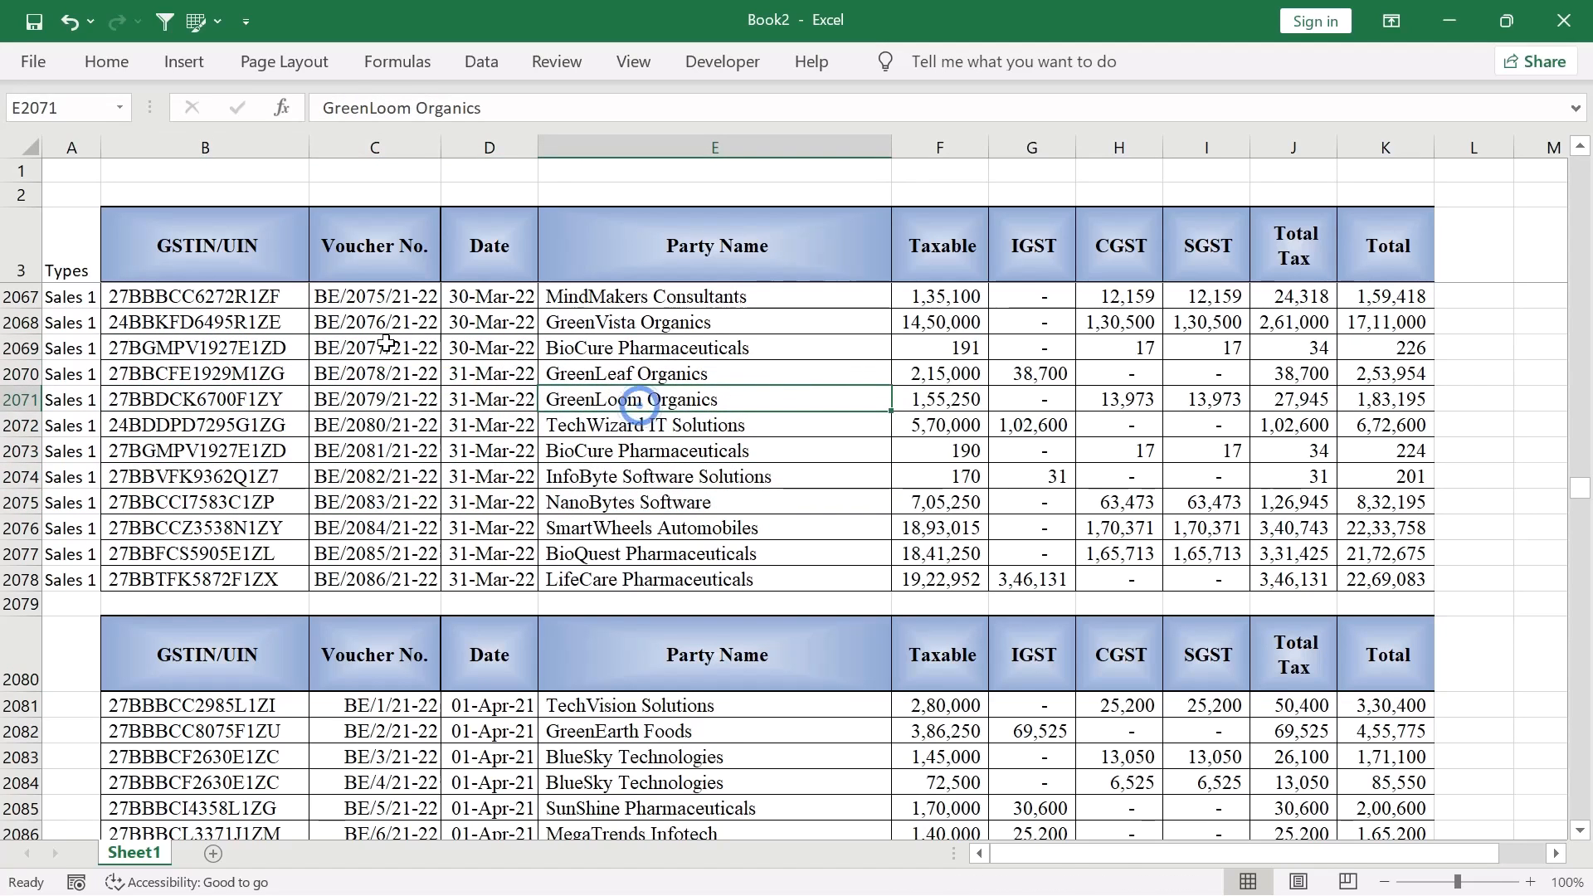
{"action": "left_click", "coordinate": [367, 365]}
{"action": "left_click", "coordinate": [249, 380]}
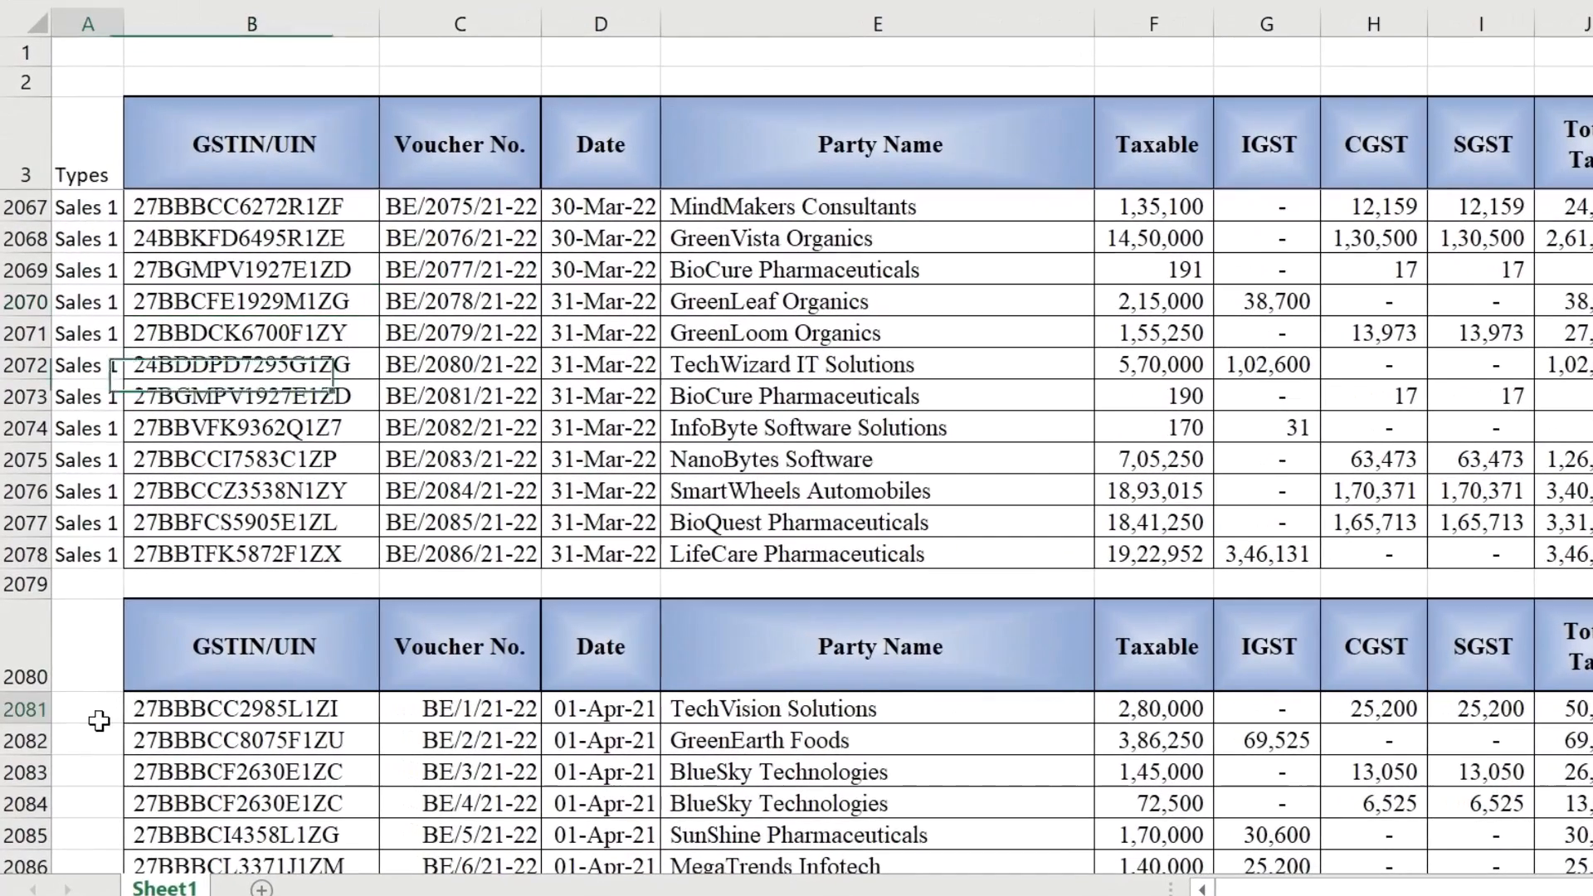
Step: Enter "Sales 2" in A2081 beside the first pasted record and copy it into A2082
{"action": "left_click", "coordinate": [80, 715]}
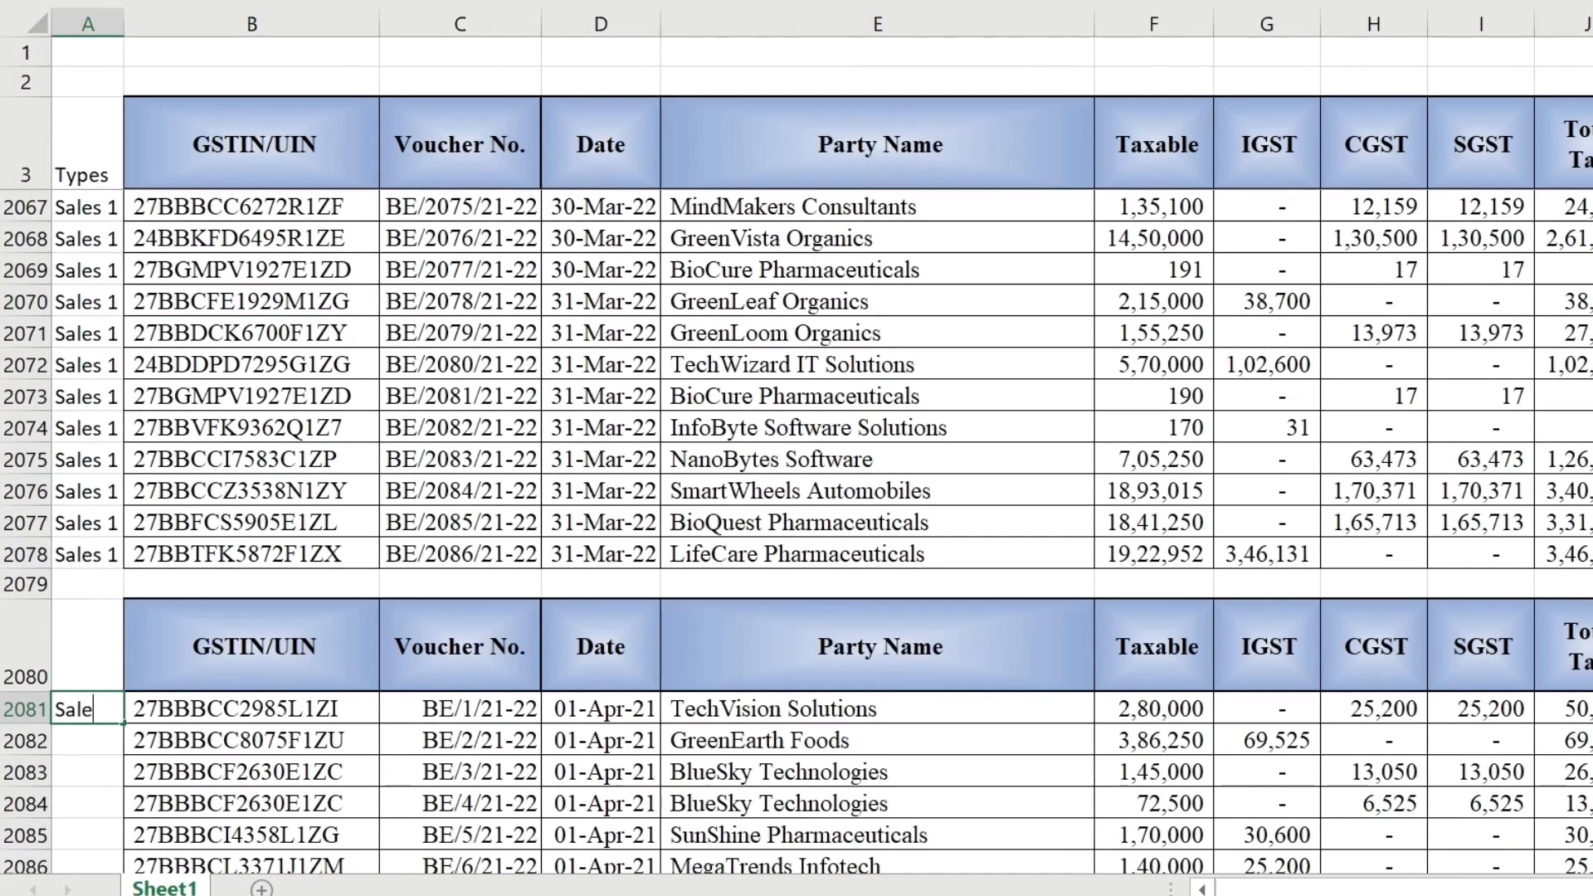
{"action": "key", "text": "Return"}
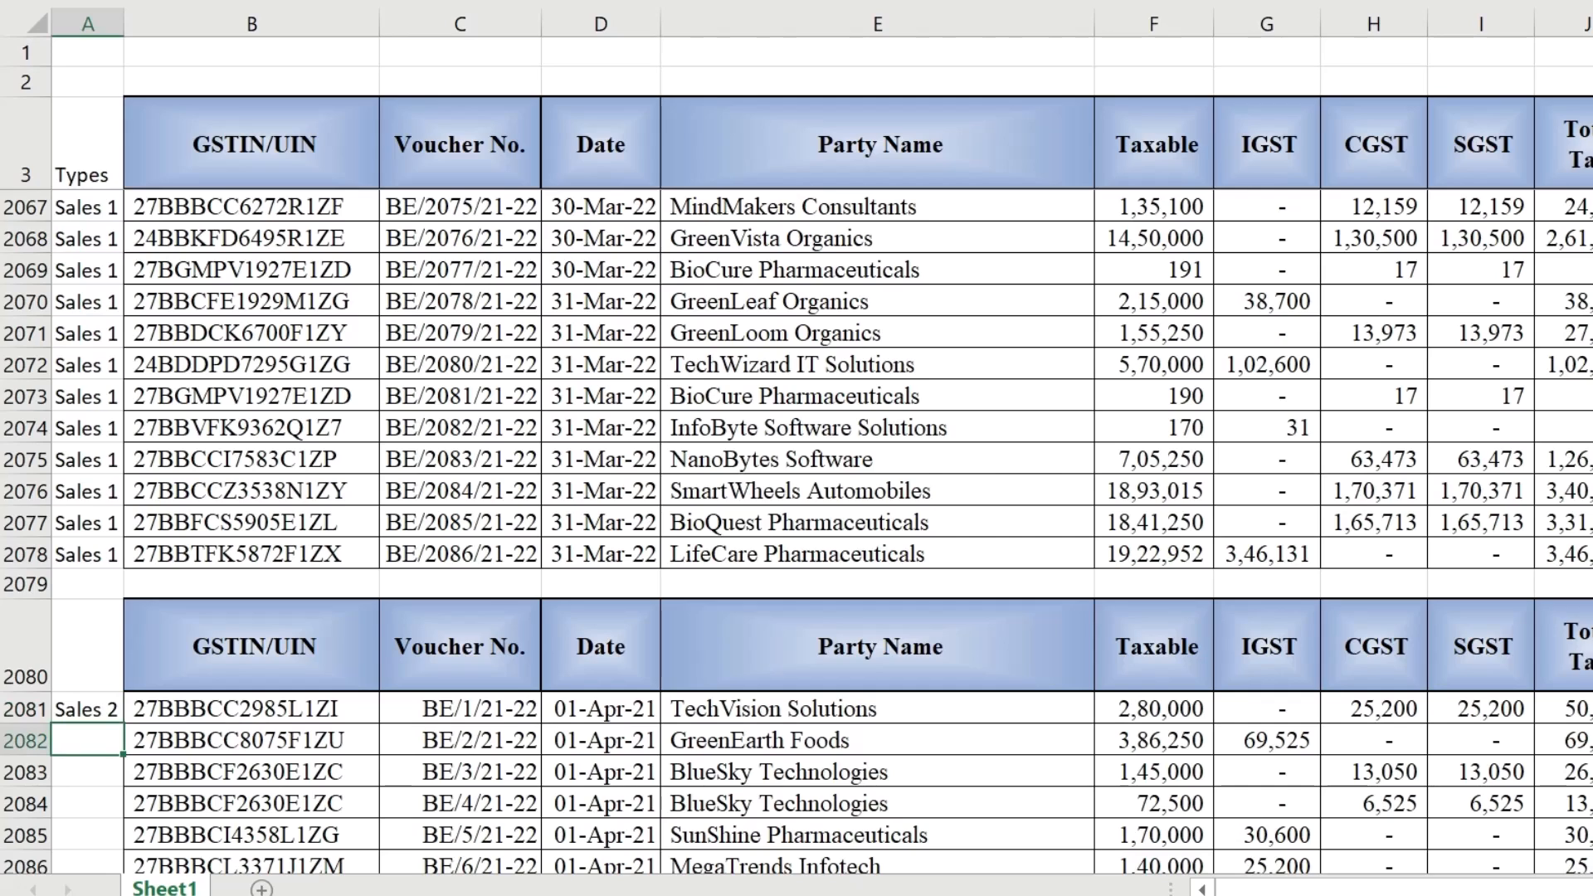
{"action": "left_click", "coordinate": [100, 712]}
{"action": "key", "text": "ctrl+c"}
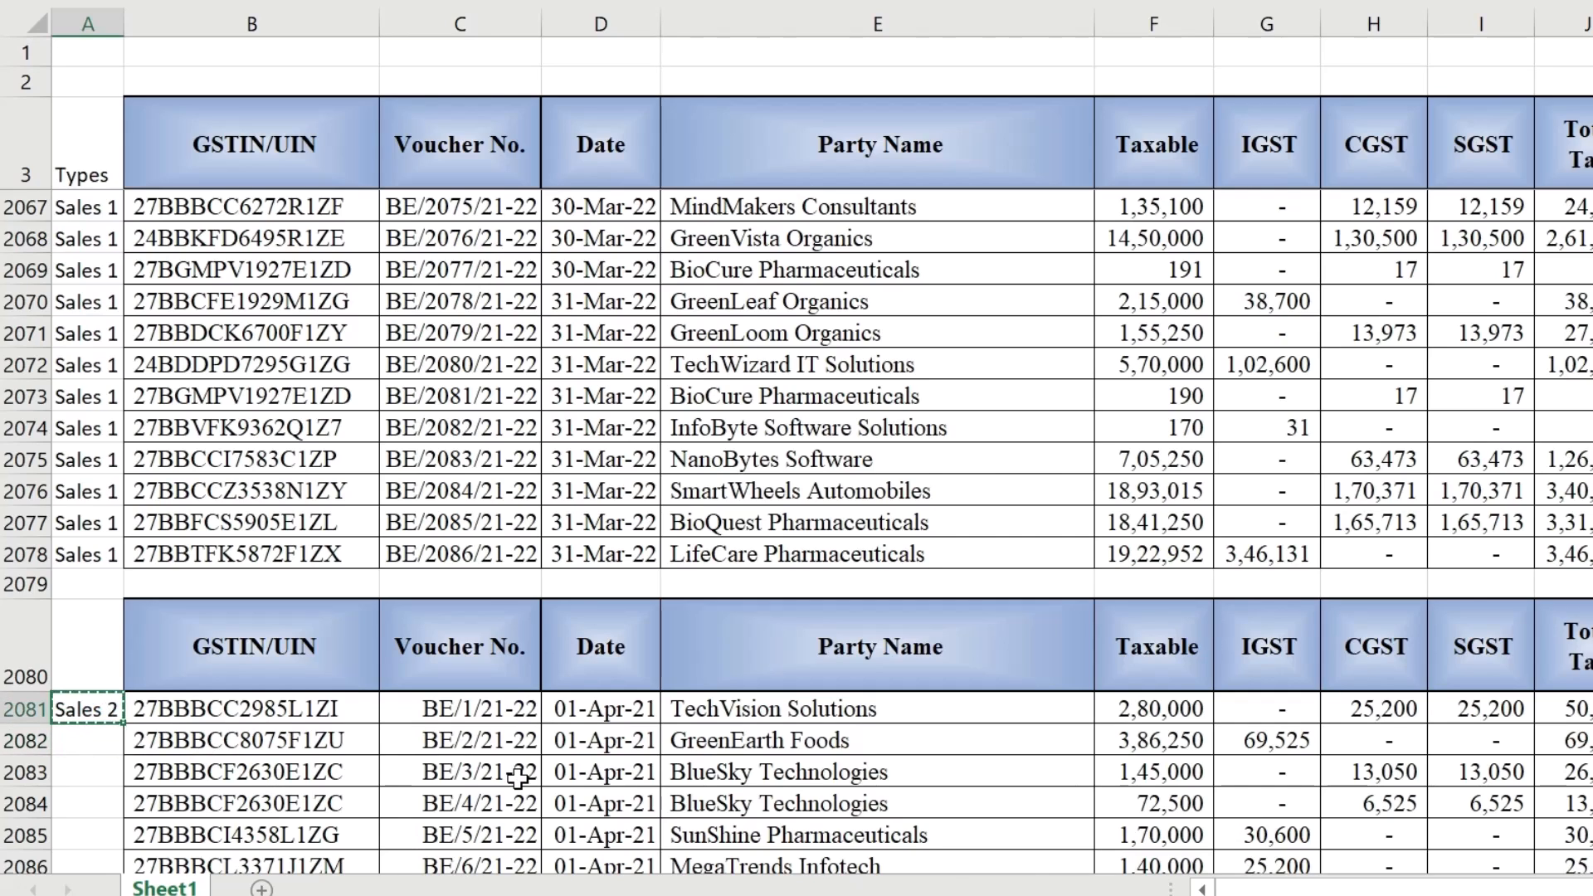
{"action": "key", "text": "Down"}
{"action": "key", "text": "ctrl+v"}
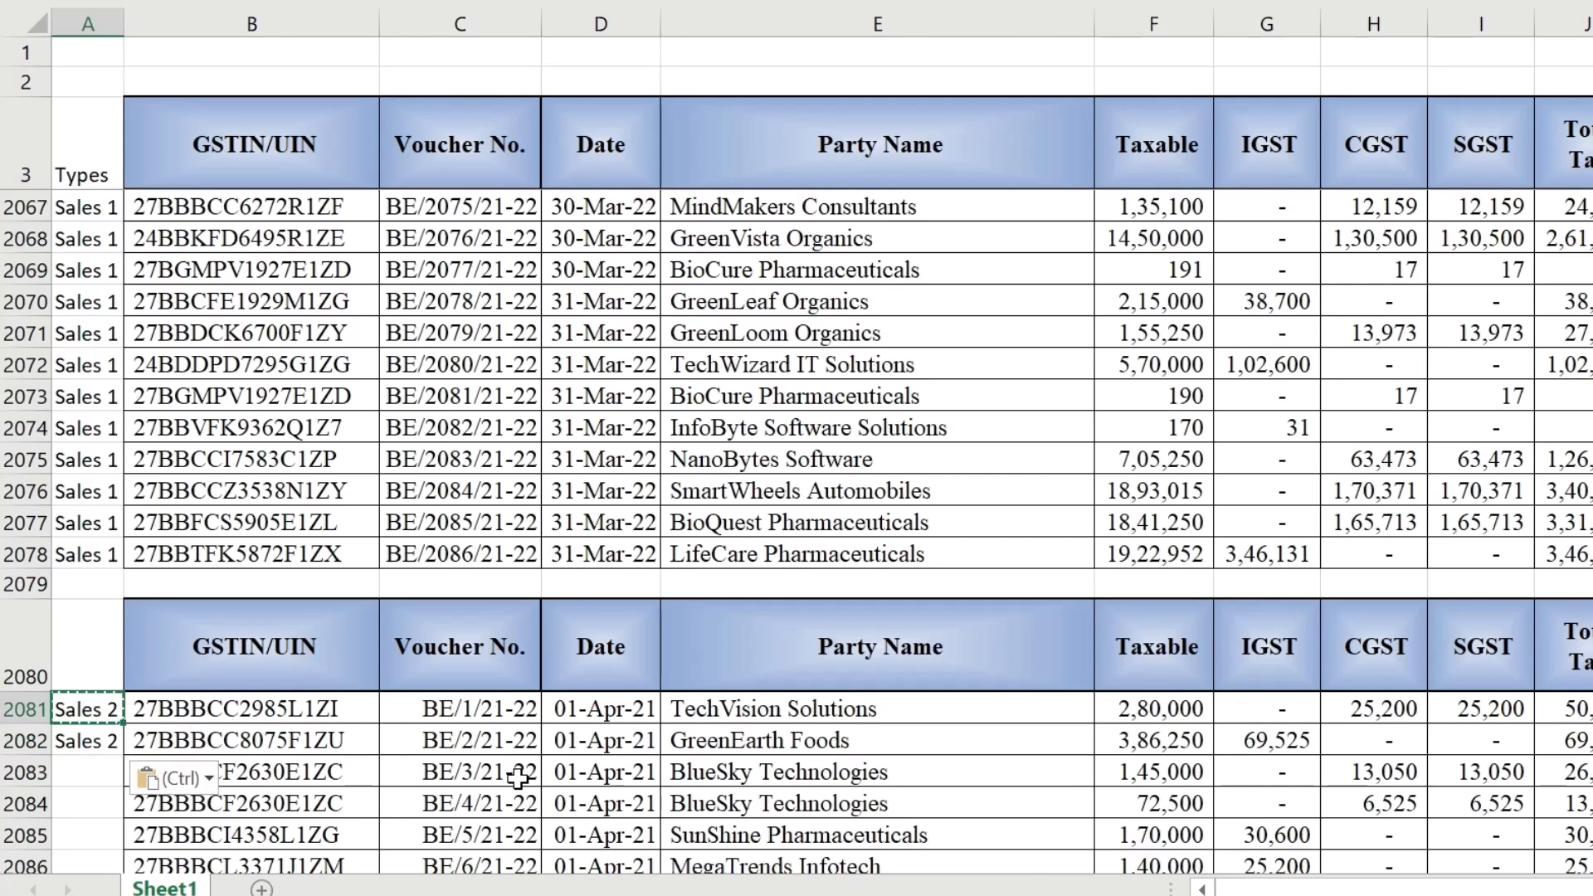
Step: Fill "Sales 2" from A2081:A2082 down the Types column to the end of the pasted records
{"action": "key", "text": "shift+Down"}
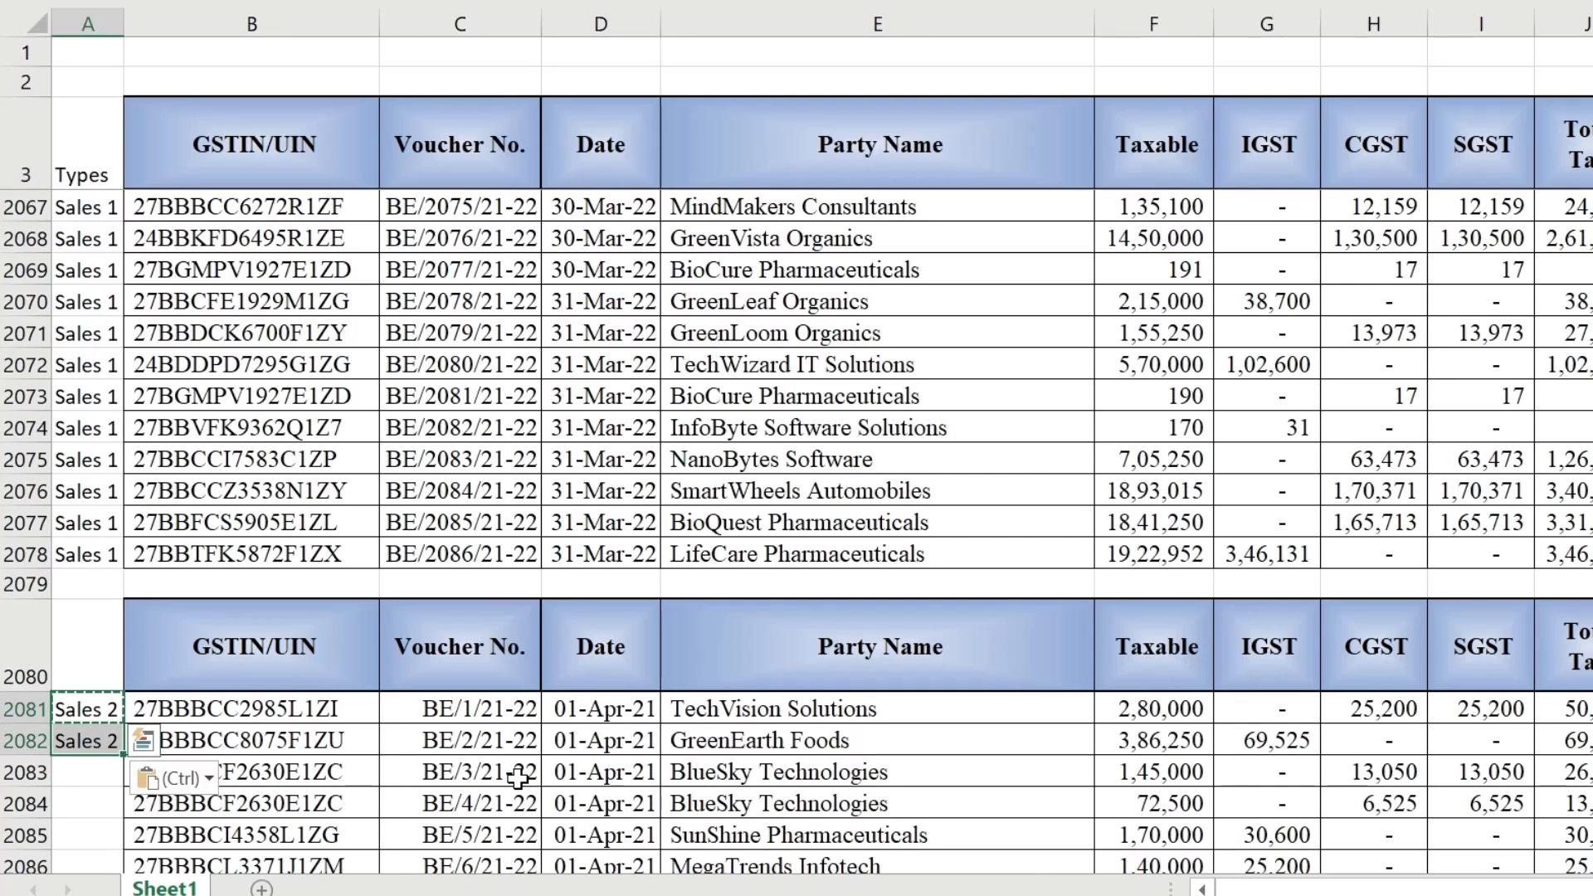
{"action": "double_click", "coordinate": [125, 753]}
{"action": "left_click", "coordinate": [106, 747]}
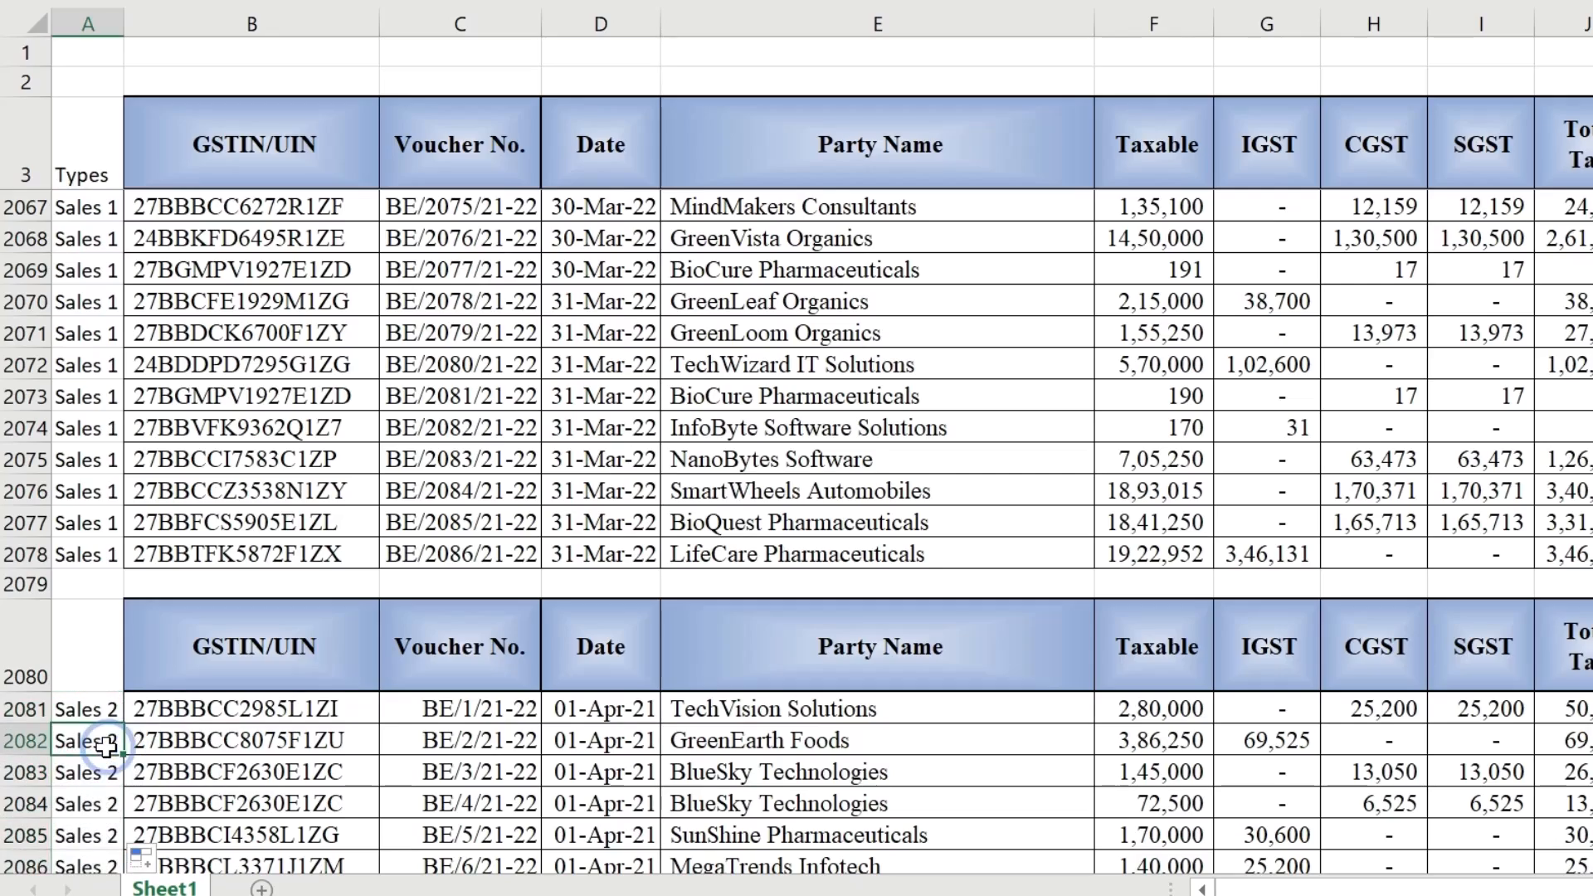
{"action": "key", "text": "ctrl+Down"}
{"action": "key", "text": "Down"}
{"action": "key", "text": "Down"}
Step: Delete blank row 2079 and the repeated header in row 2080 to join the two tables
{"action": "key", "text": "ctrl+Up"}
{"action": "key", "text": "ctrl+Up"}
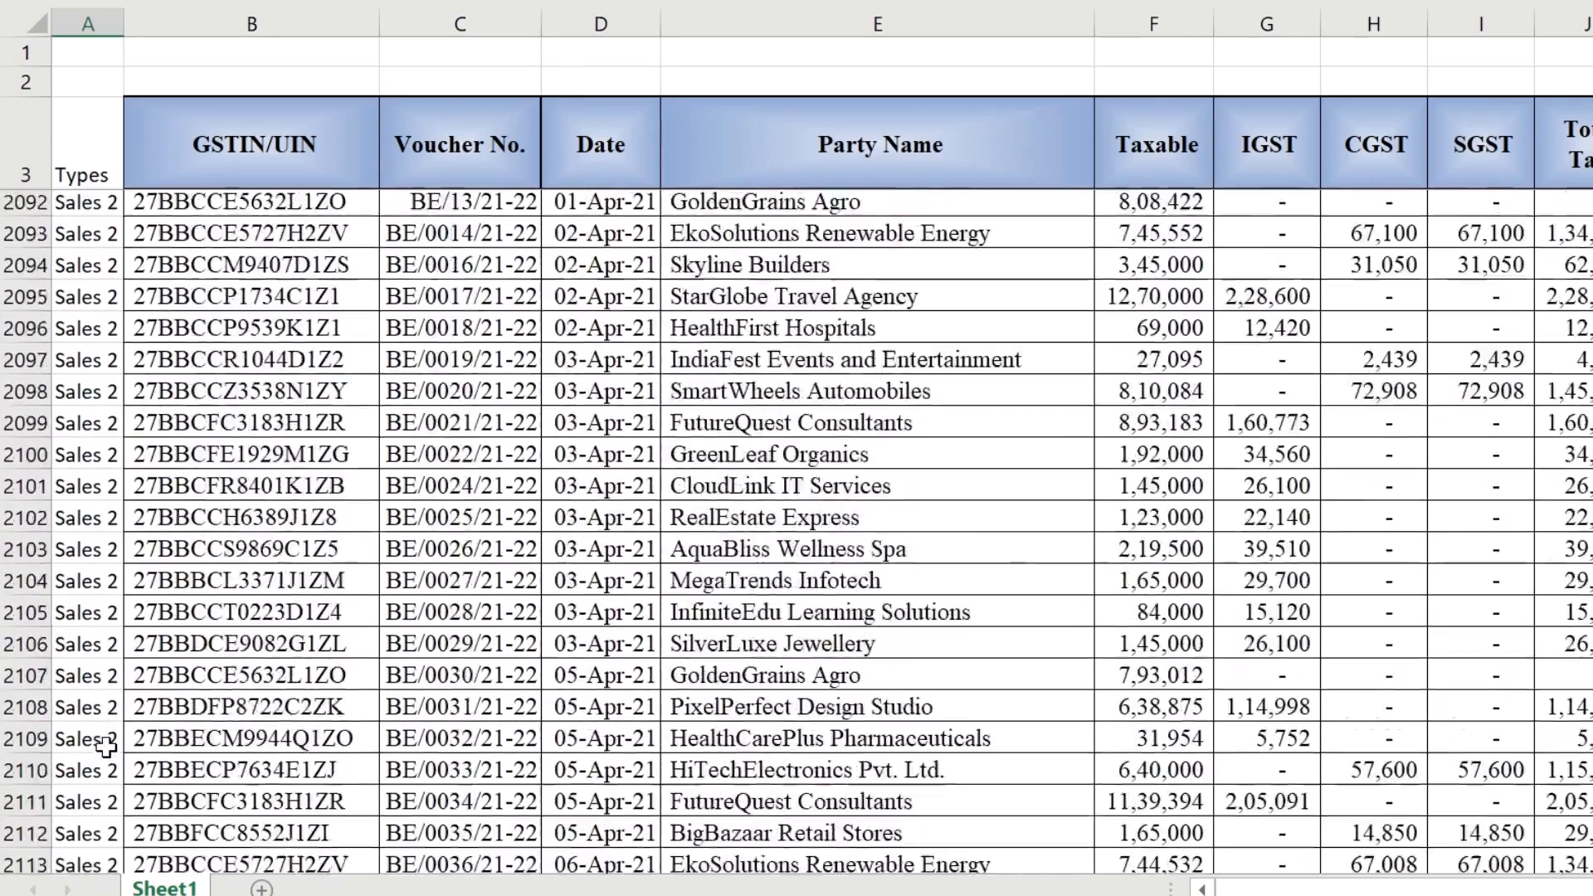
{"action": "key", "text": "Up"}
{"action": "key", "text": "Up"}
{"action": "key", "text": "Up"}
{"action": "key", "text": "Up"}
{"action": "key", "text": "Up"}
{"action": "key", "text": "Up"}
{"action": "left_click_drag", "start_coordinate": [25, 331], "coordinate": [19, 374]}
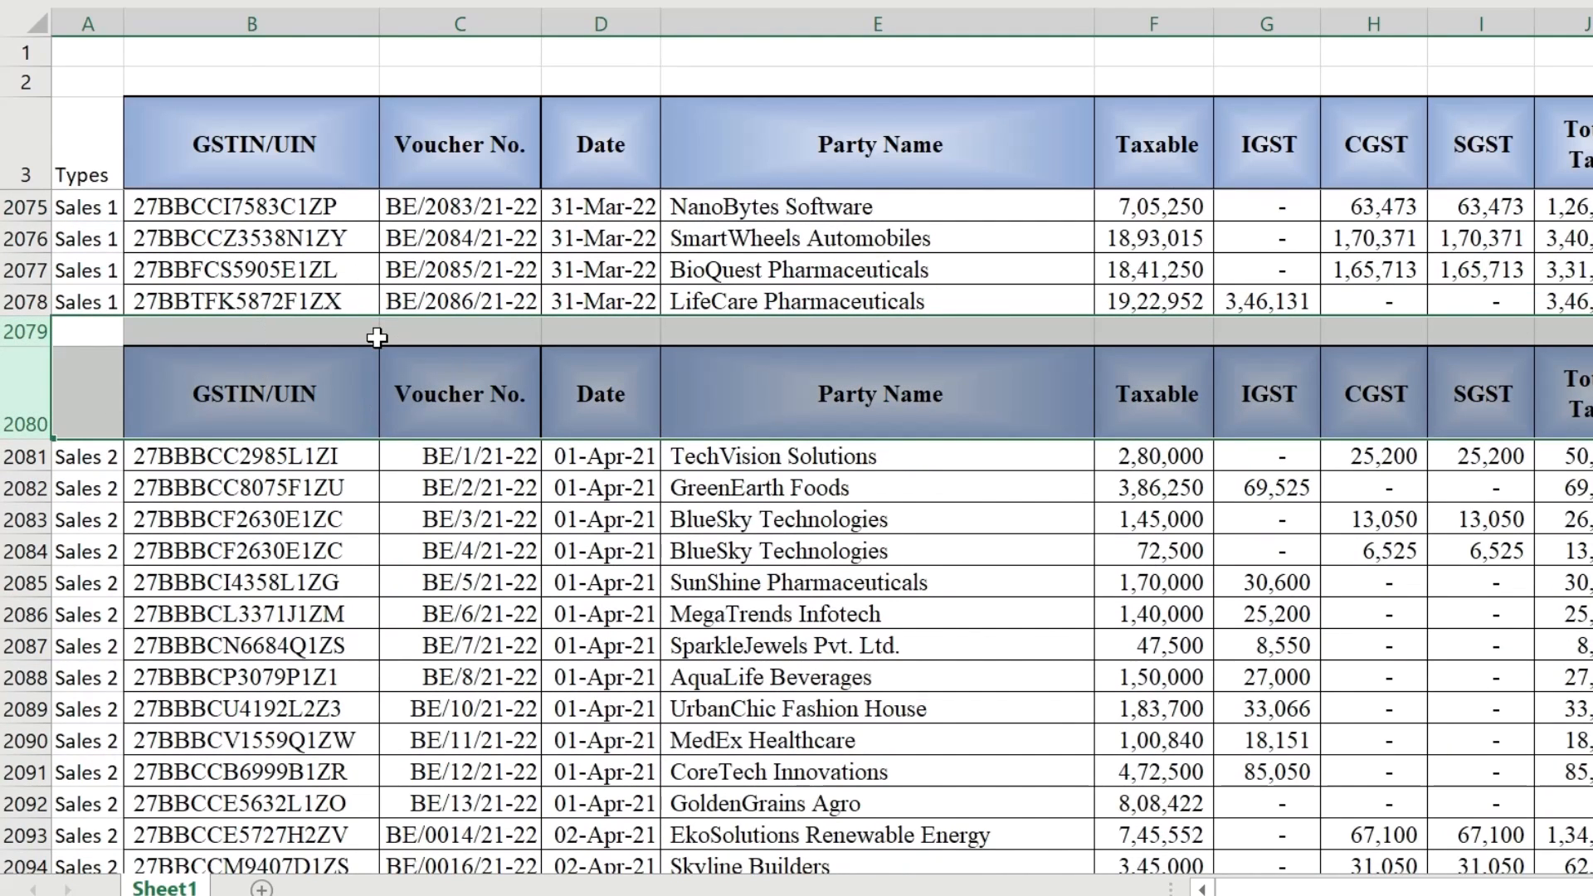
{"action": "key", "text": "ctrl+minus"}
Step: Create a PivotTable on a new worksheet from the combined table, starting at the Types header in A3
{"action": "left_click", "coordinate": [79, 151]}
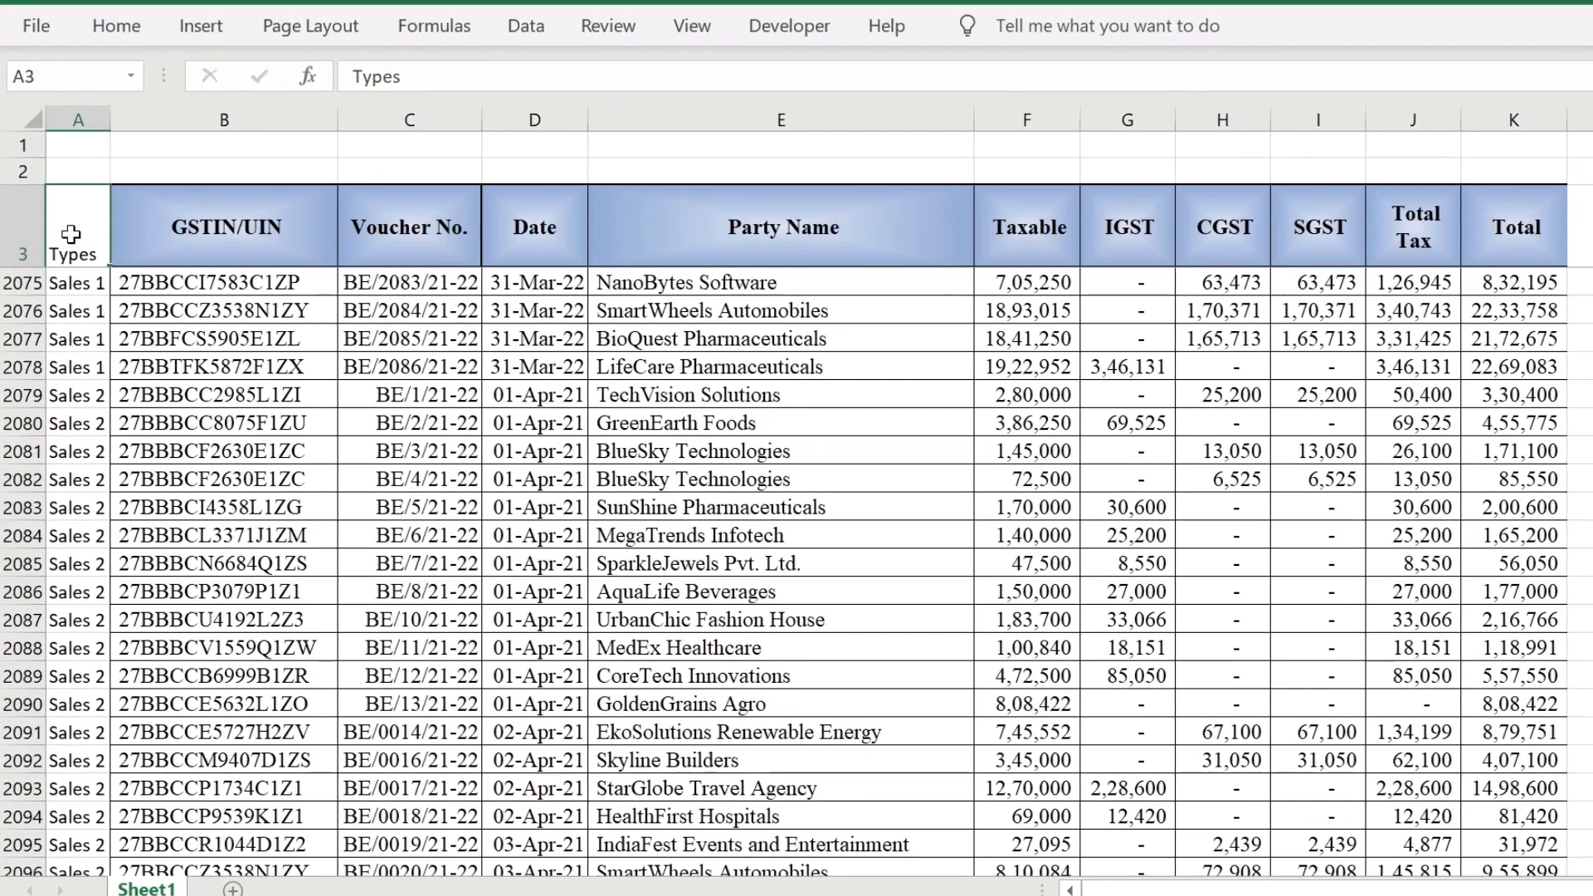
{"action": "key", "text": "ctrl+shift+End"}
{"action": "left_click", "coordinate": [201, 25]}
{"action": "left_click", "coordinate": [66, 85]}
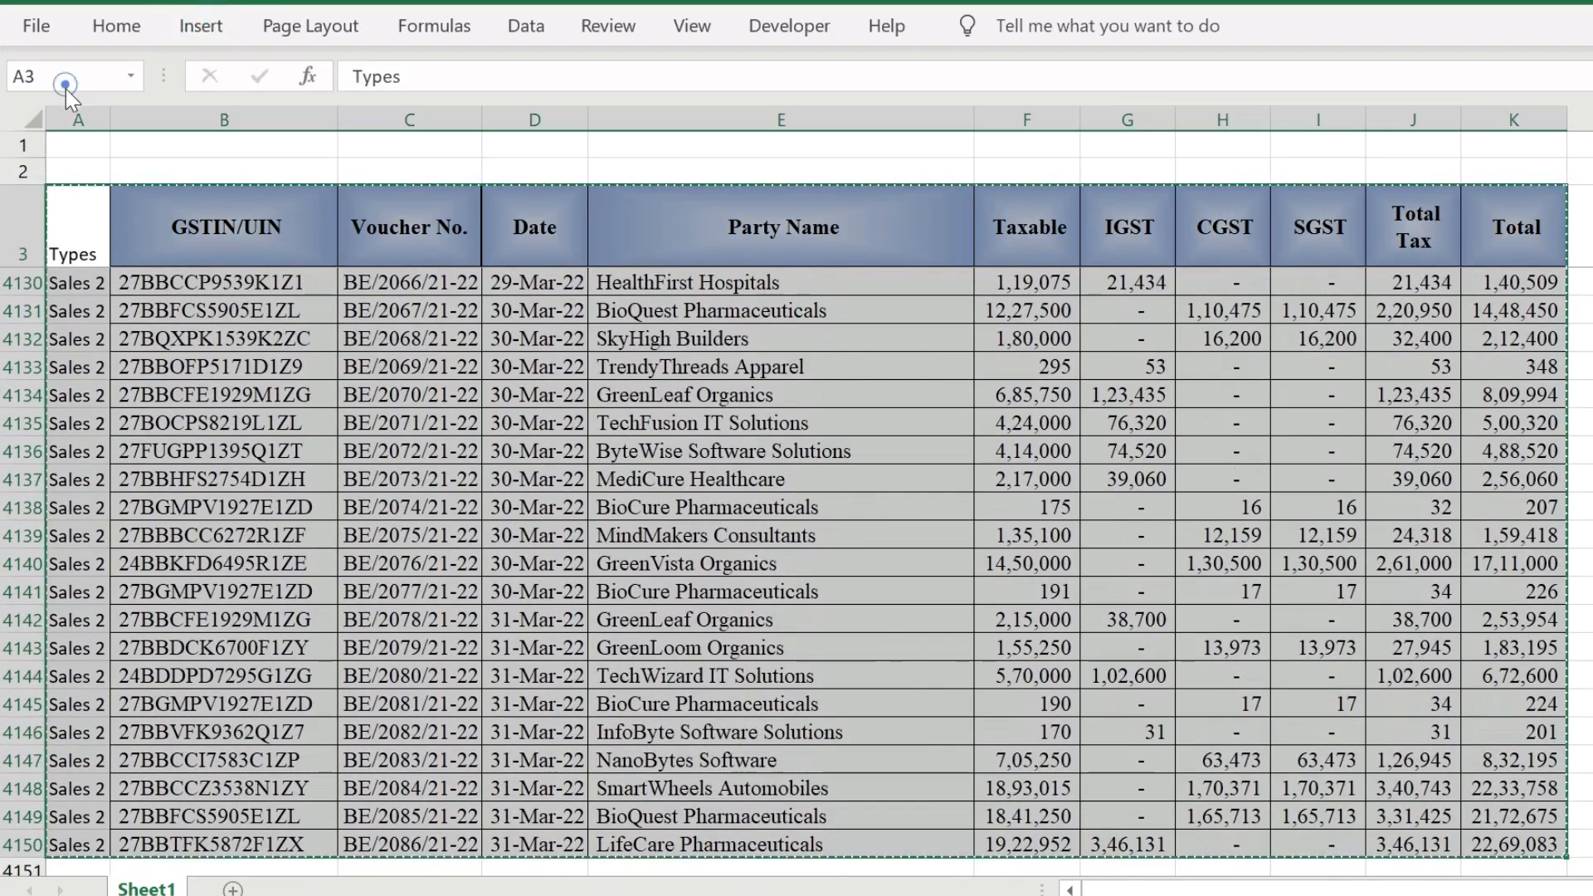
{"action": "left_click", "coordinate": [558, 712]}
Step: Lay out the PivotTable with Voucher No. as rows, Types as columns and Total Tax as values
{"action": "left_click", "coordinate": [224, 886]}
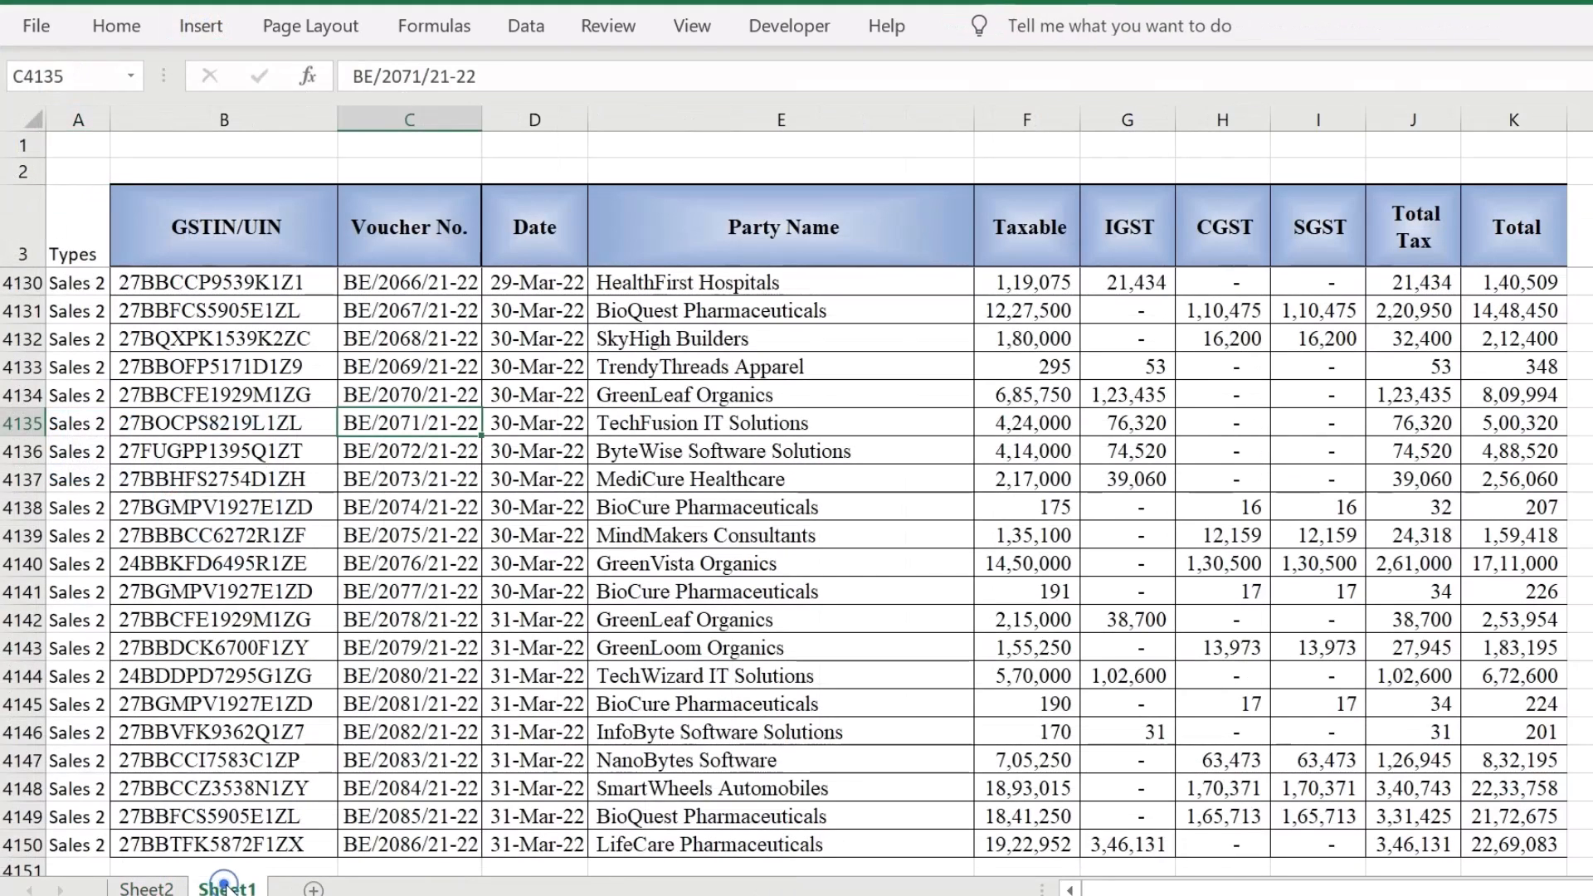
{"action": "left_click", "coordinate": [440, 430]}
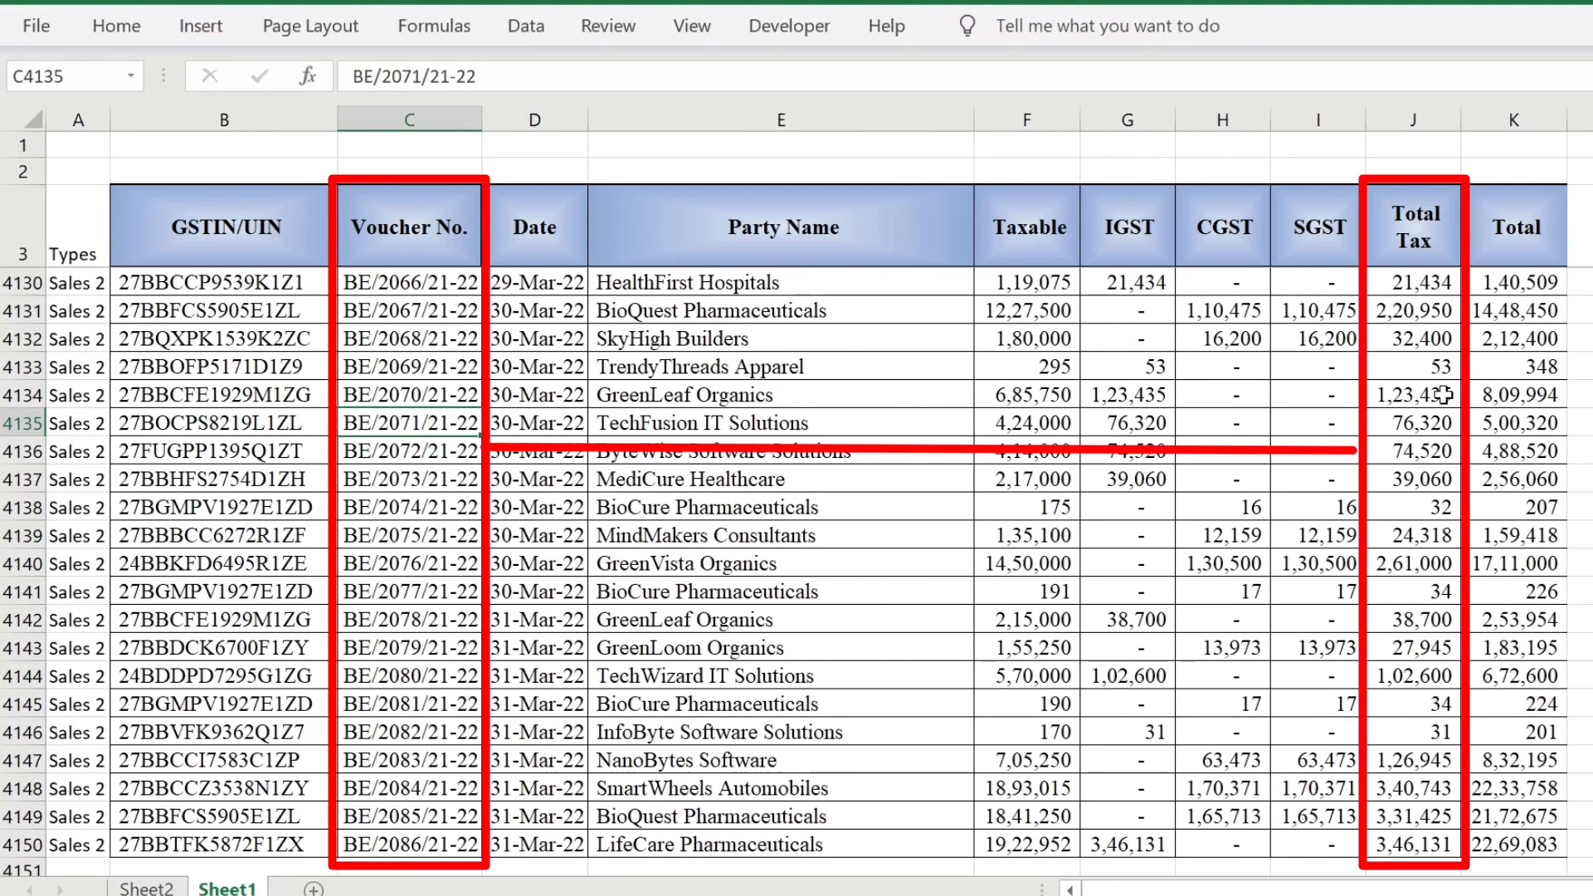
{"action": "left_click", "coordinate": [146, 889]}
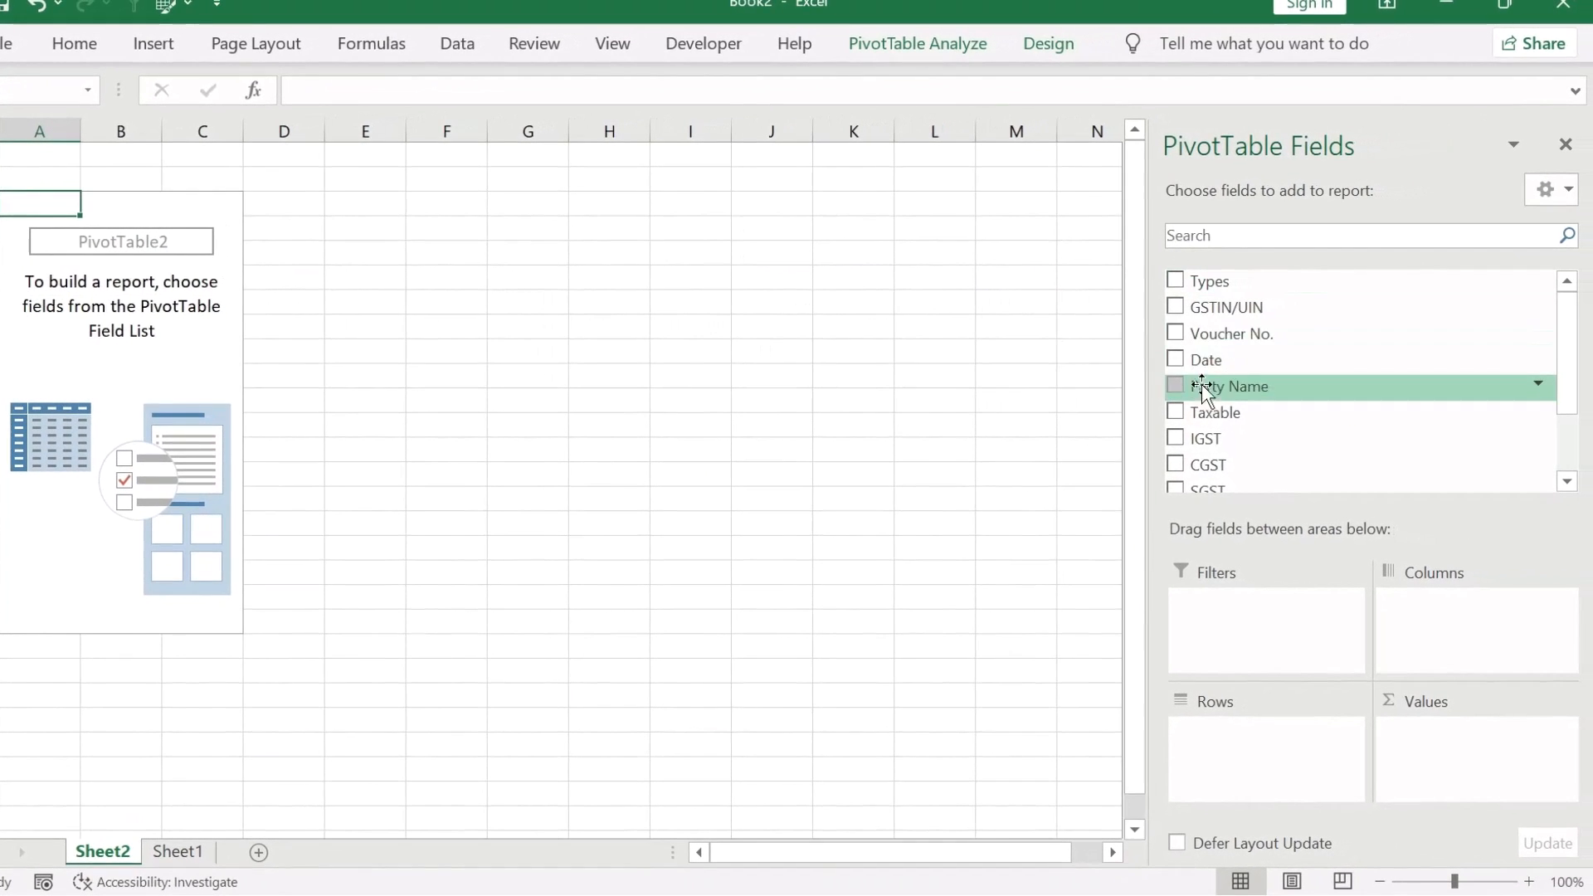
{"action": "left_click_drag", "start_coordinate": [1247, 333], "coordinate": [1227, 728]}
{"action": "scroll", "coordinate": [1261, 398], "scroll_direction": "down", "scroll_amount": 1}
{"action": "left_click_drag", "start_coordinate": [1203, 417], "coordinate": [1435, 767]}
{"action": "scroll", "coordinate": [1201, 287], "scroll_direction": "up", "scroll_amount": 1}
{"action": "left_click_drag", "start_coordinate": [1201, 286], "coordinate": [1443, 618]}
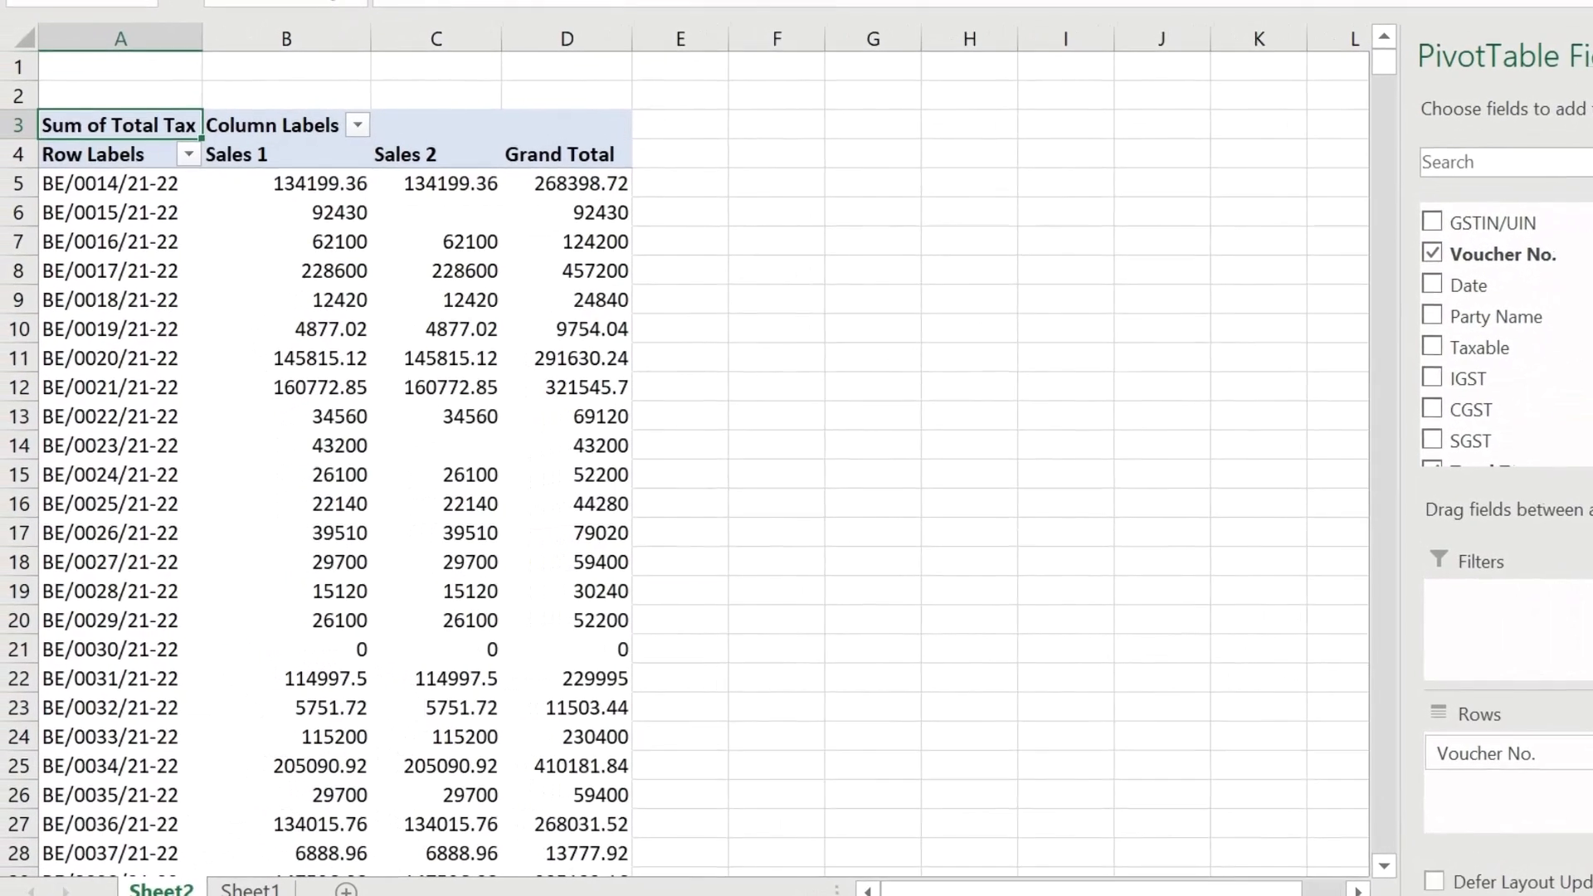
Step: Copy the whole PivotTable sheet and paste it as values only into a new worksheet
{"action": "left_click", "coordinate": [181, 212]}
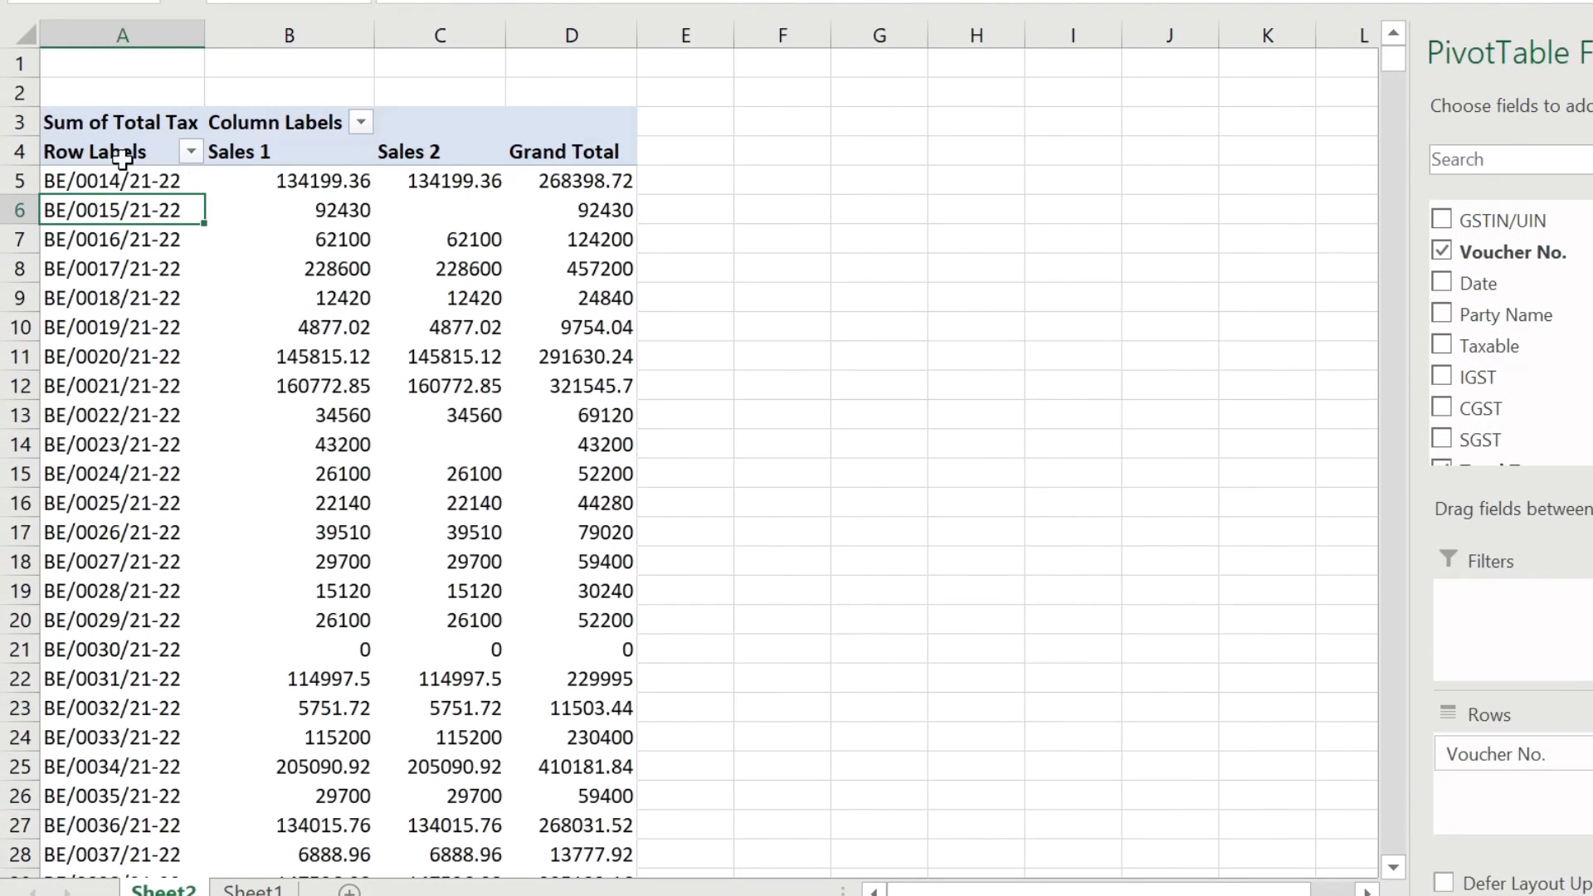
{"action": "left_click", "coordinate": [122, 181]}
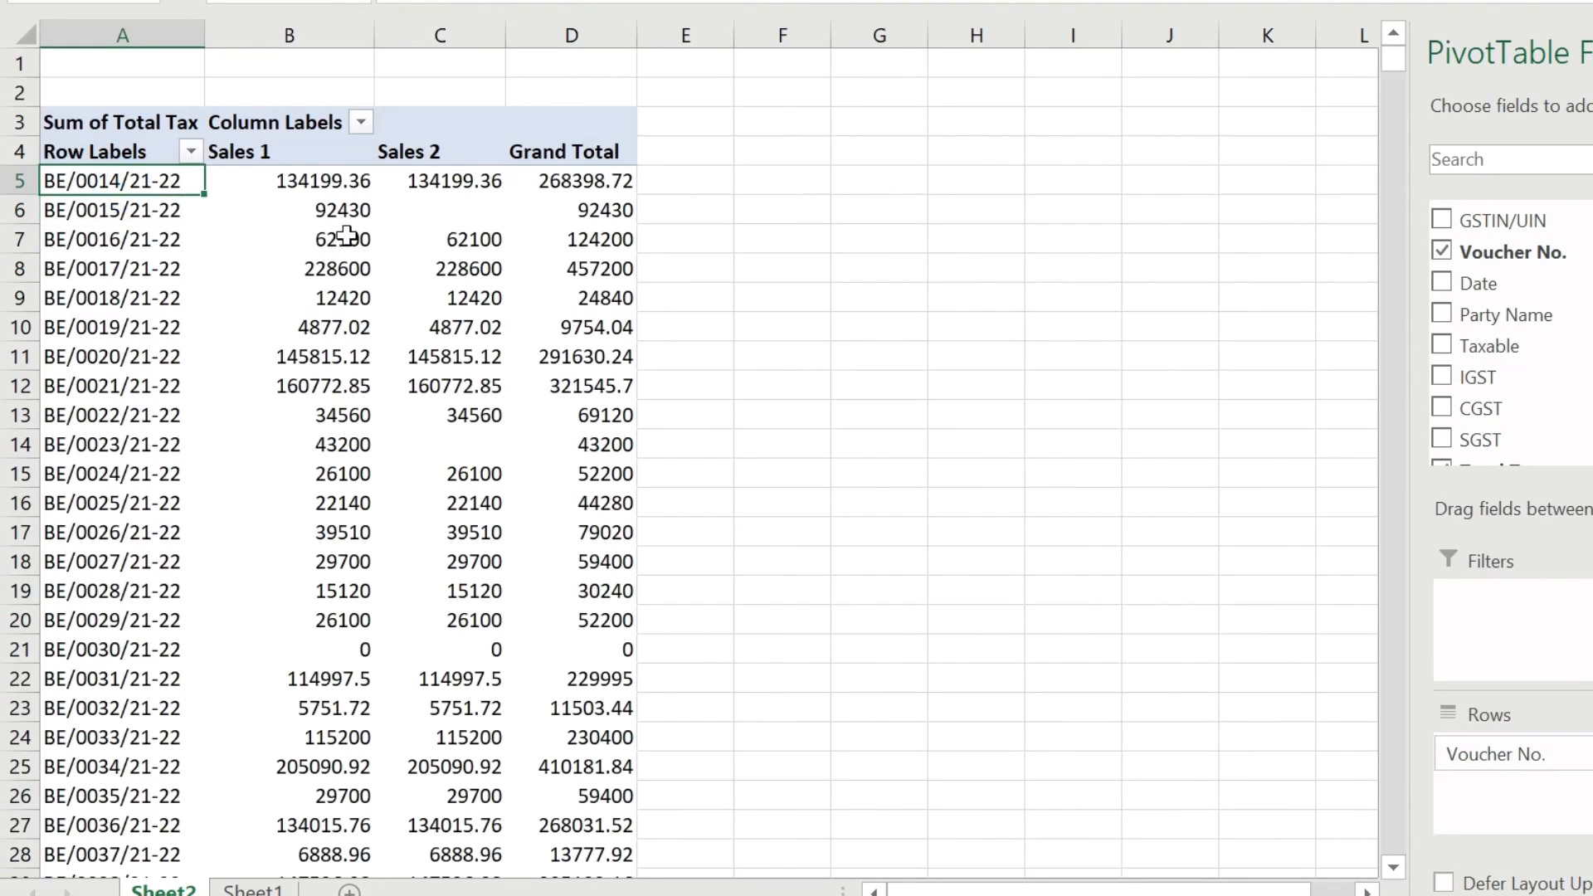
{"action": "left_click", "coordinate": [354, 181]}
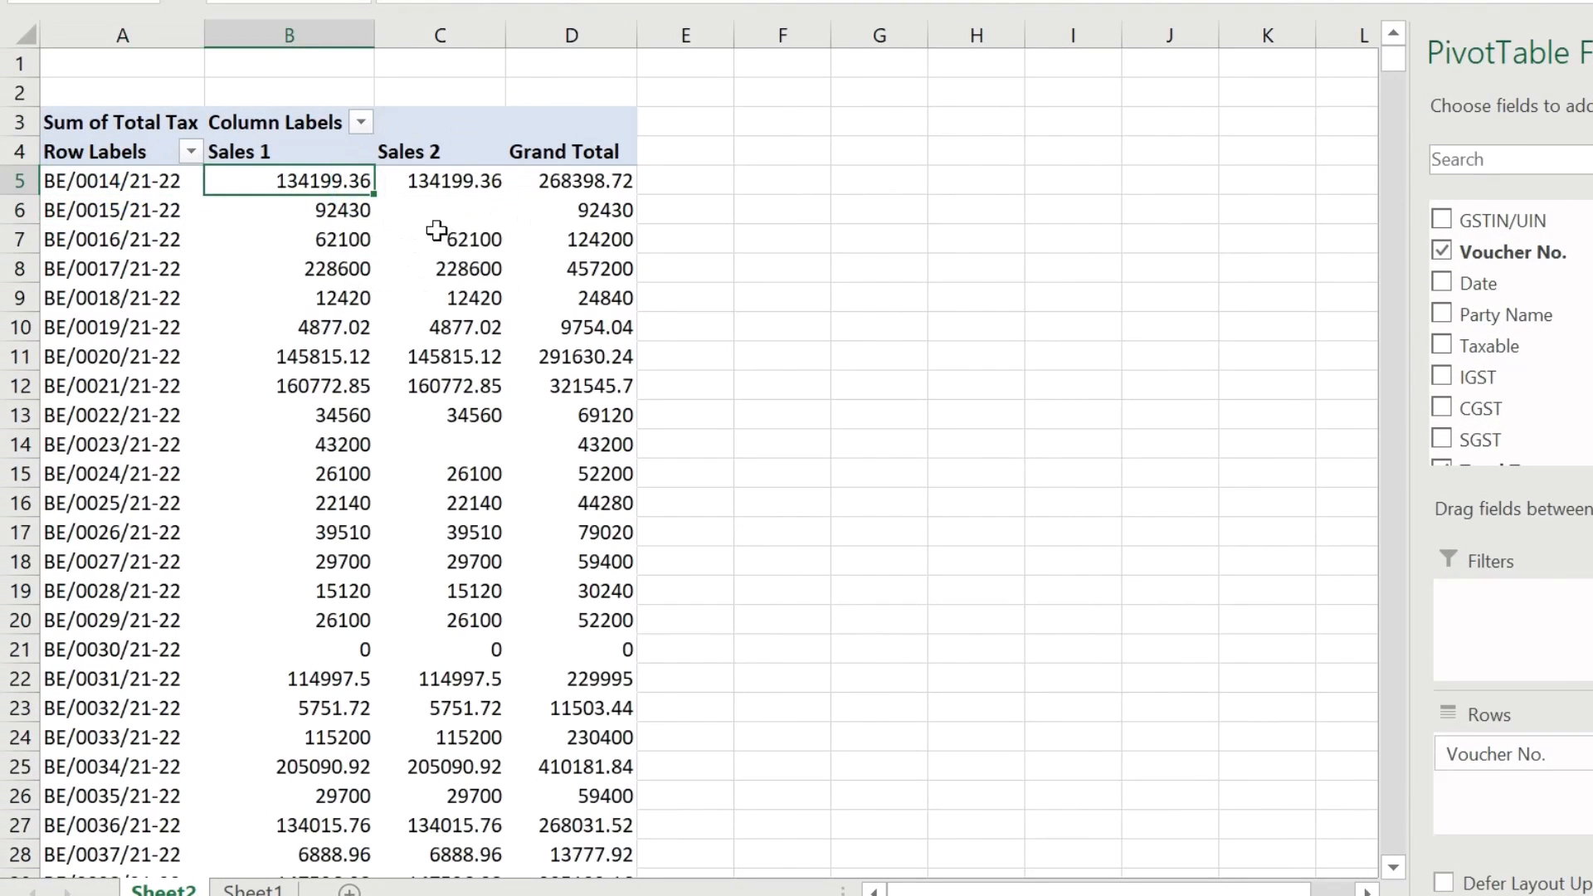
{"action": "left_click", "coordinate": [437, 180]}
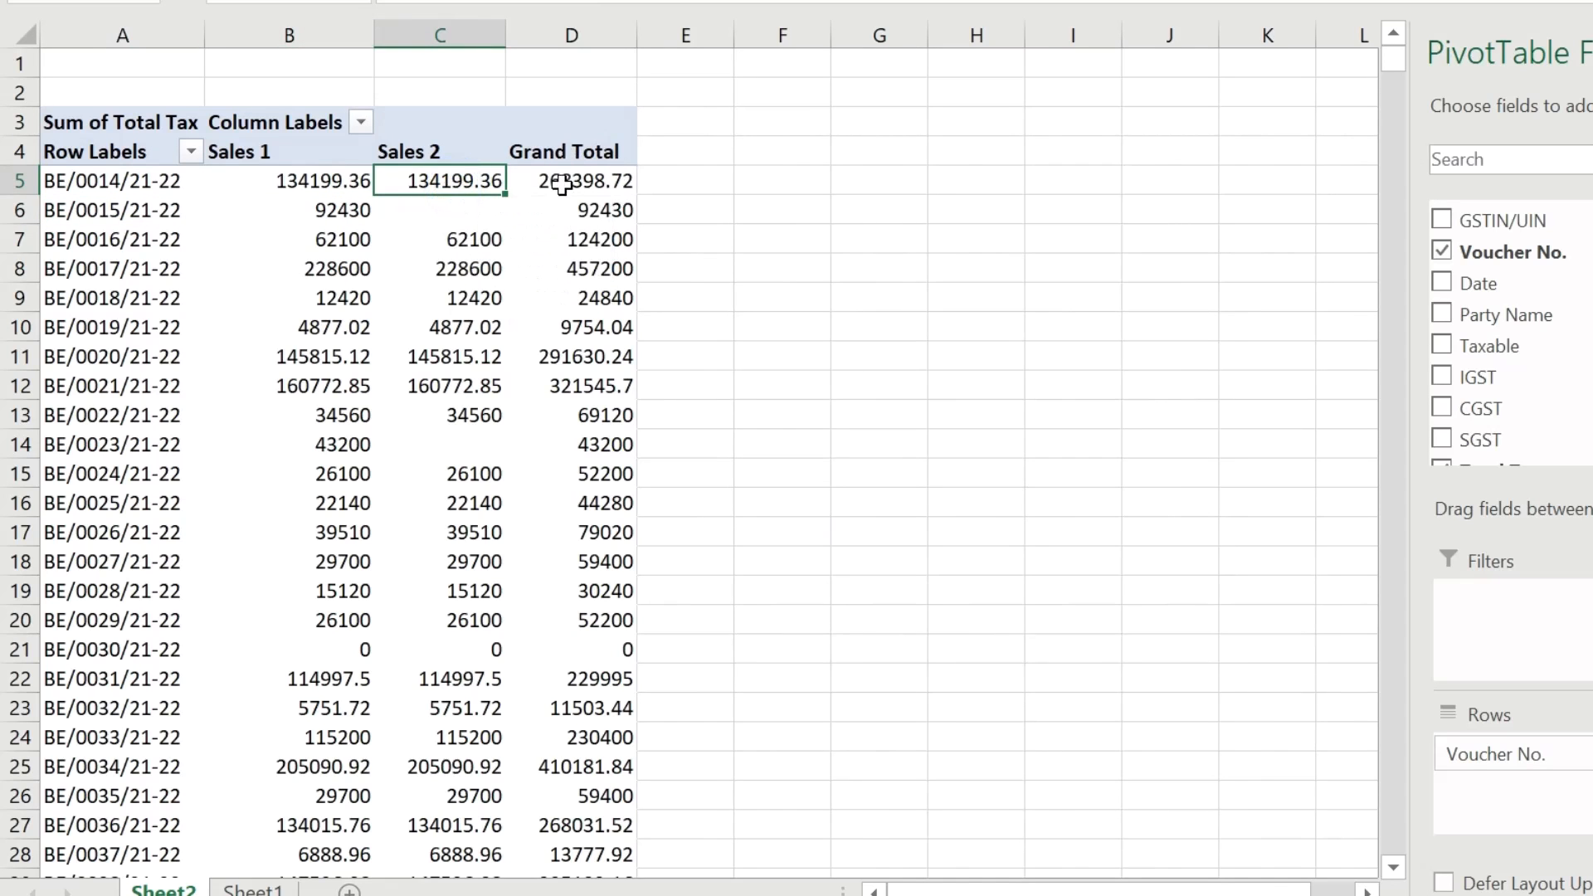
{"action": "left_click", "coordinate": [19, 34]}
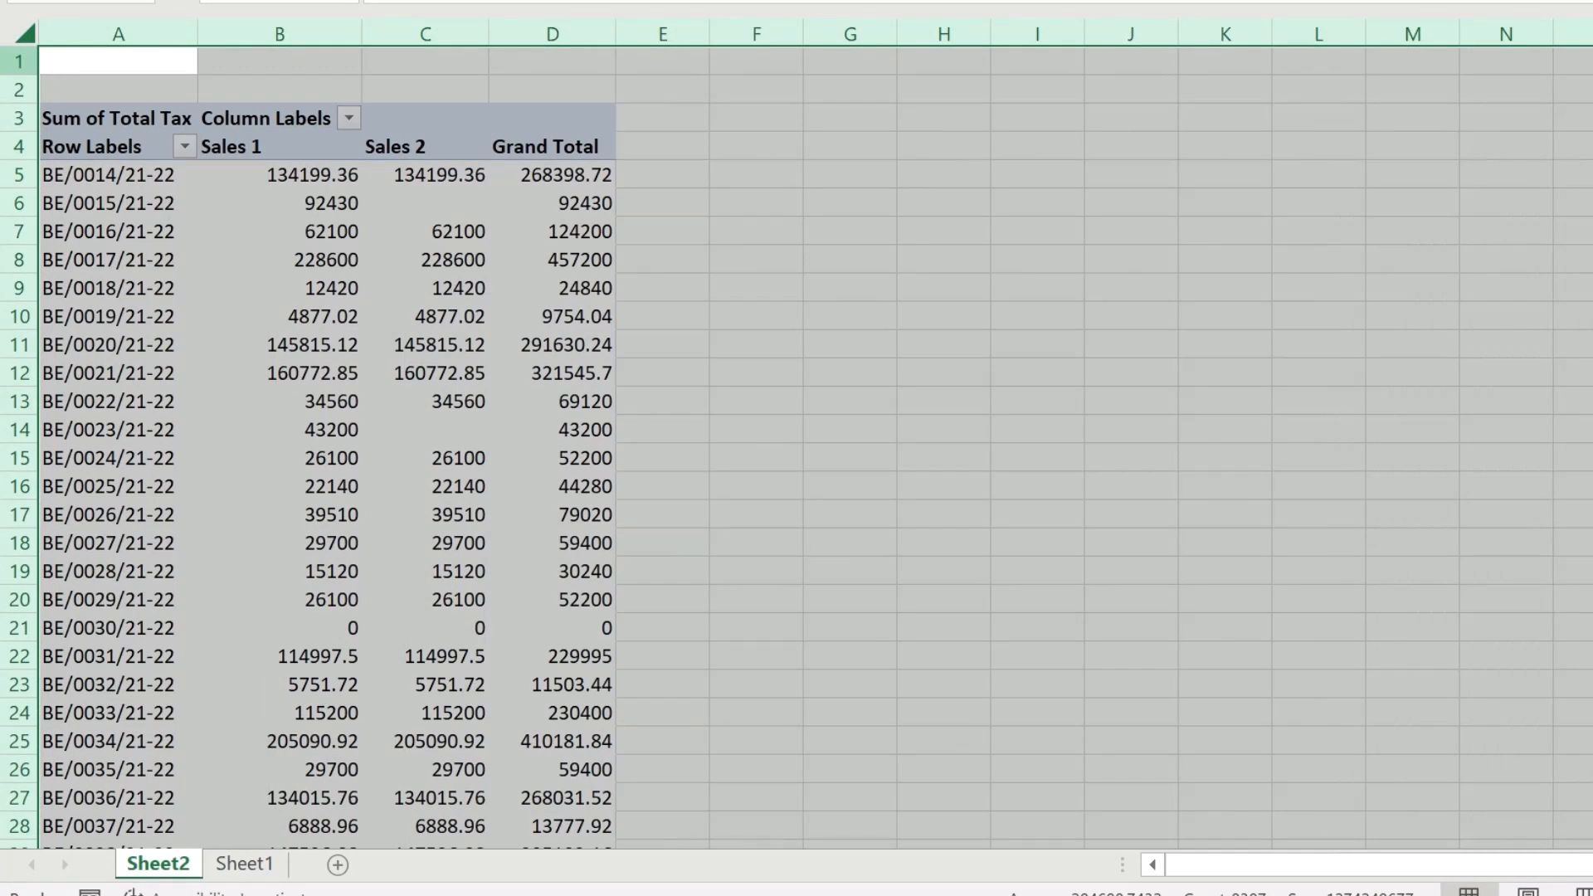
{"action": "key", "text": "shift+F11"}
{"action": "left_click", "coordinate": [25, 36]}
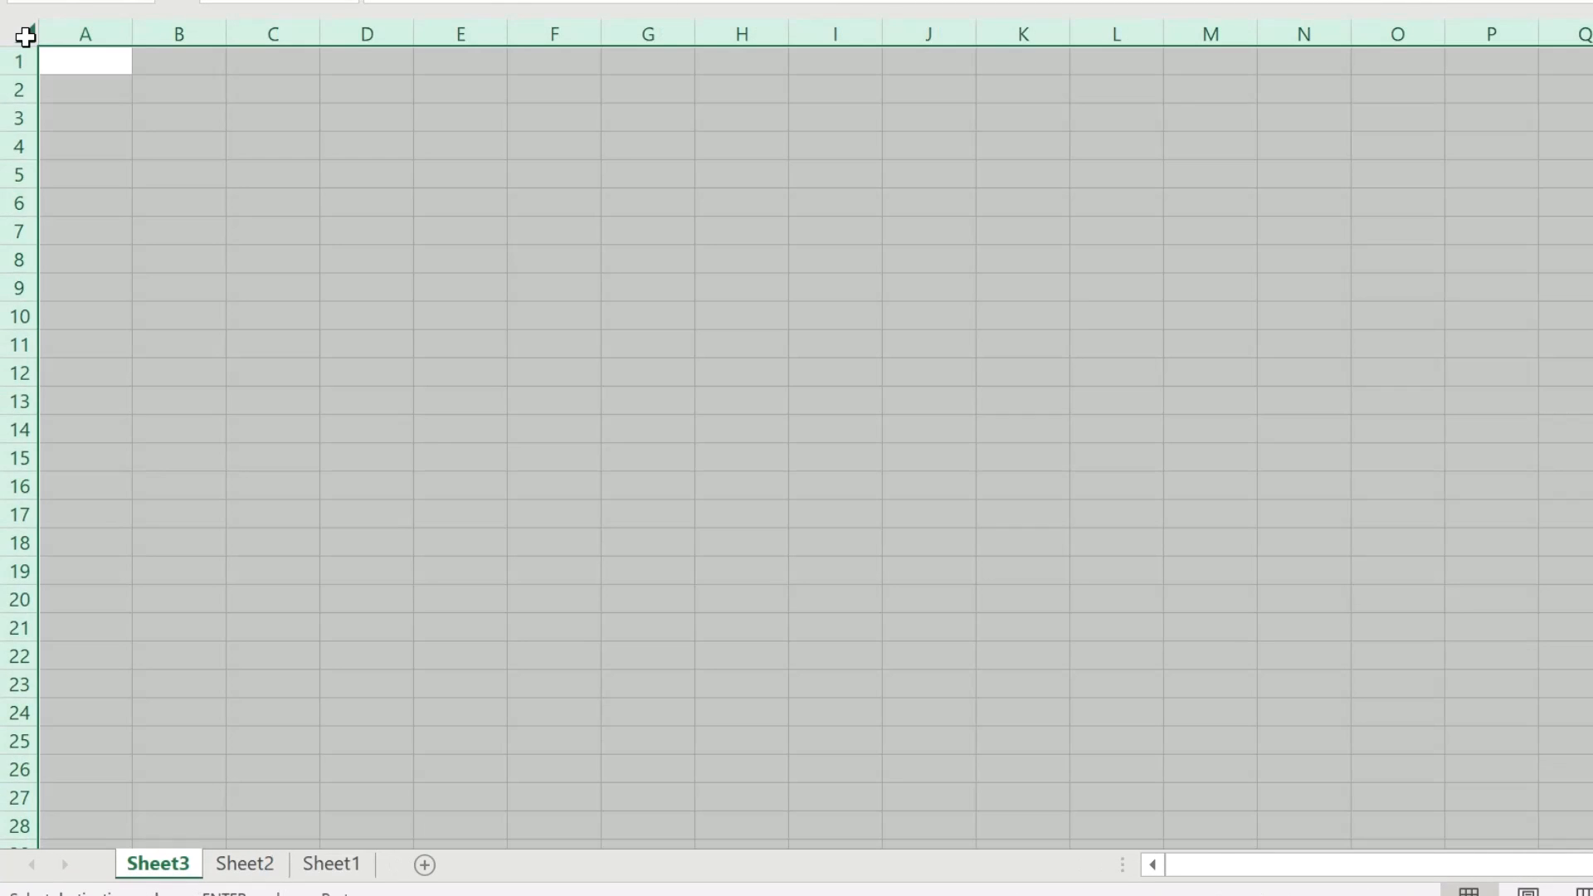
{"action": "key", "text": "ctrl+alt+v"}
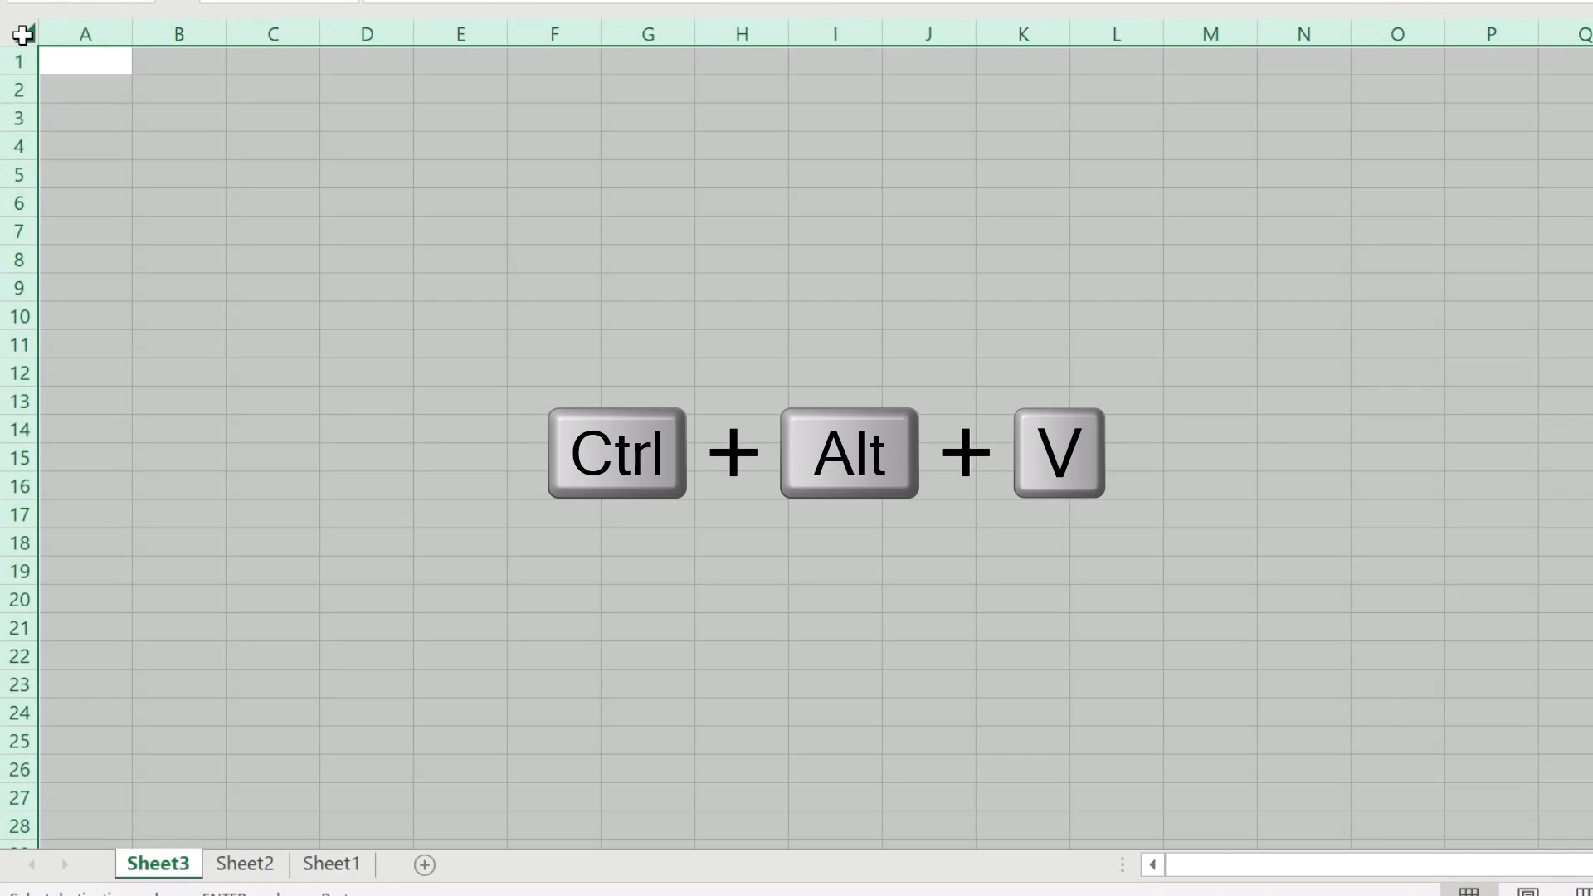
{"action": "key", "text": "v"}
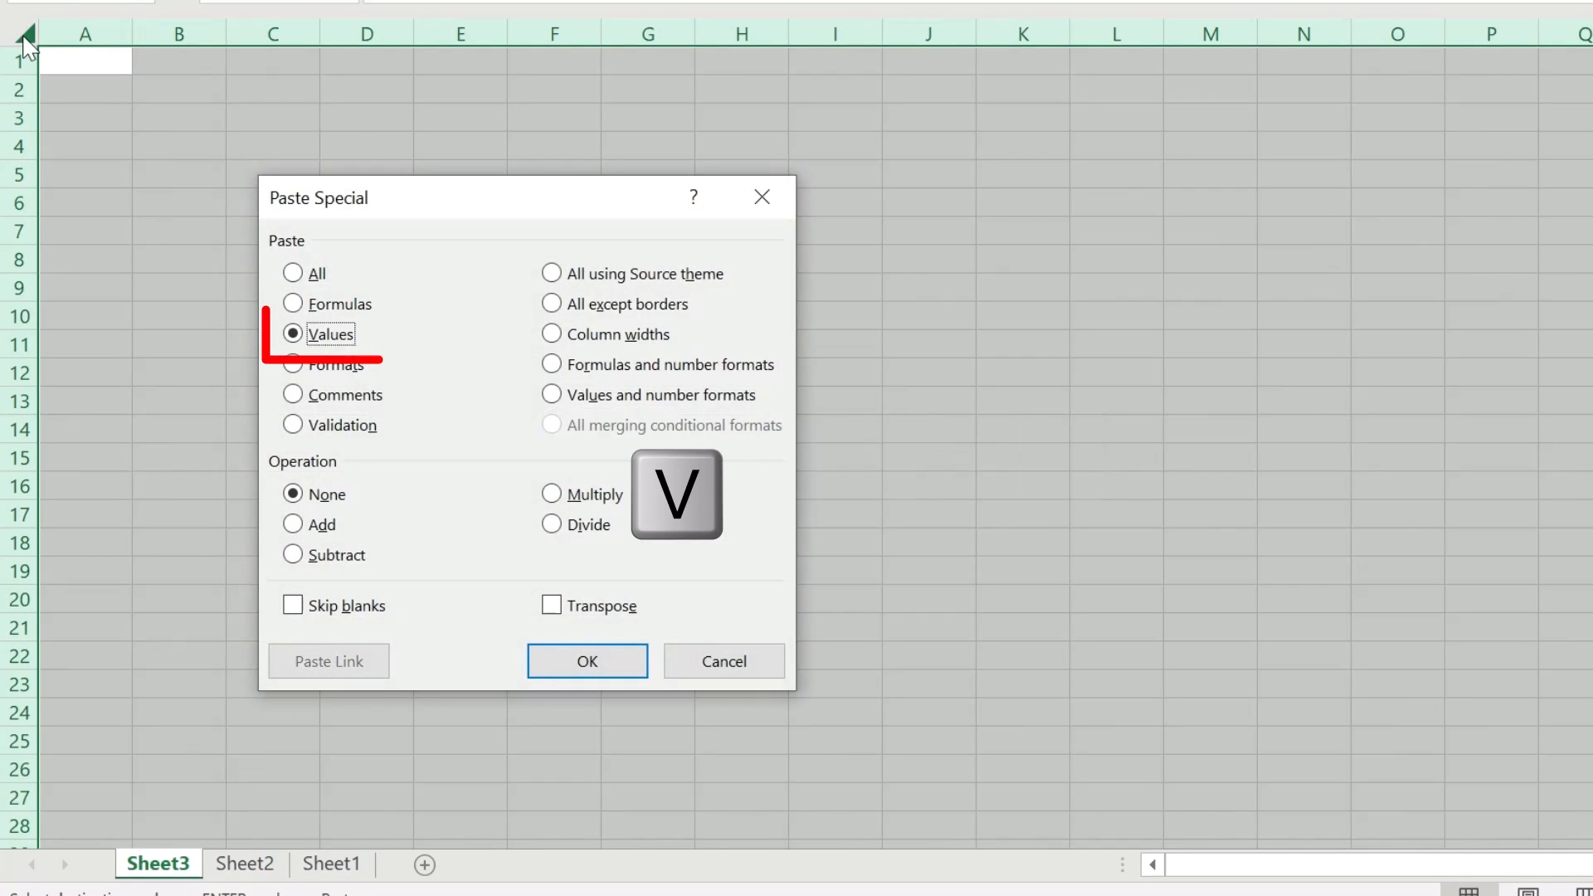
{"action": "key", "text": "Return"}
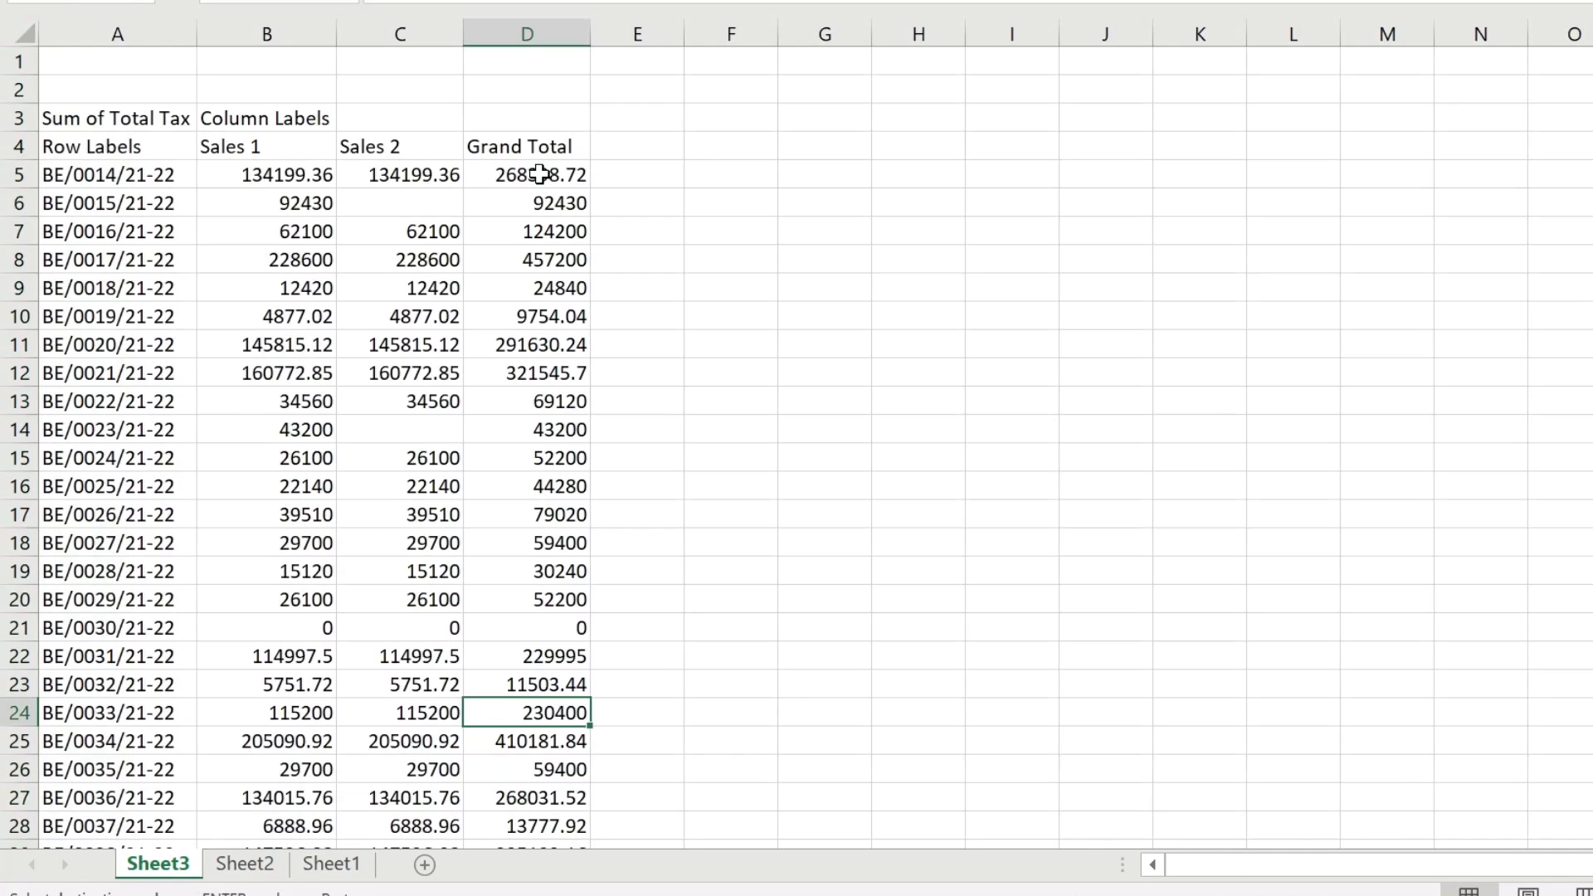
Step: Replace the Grand Total amounts from D5 down with the difference formula =B5-C5, filled to the end of the data
{"action": "left_click", "coordinate": [551, 176]}
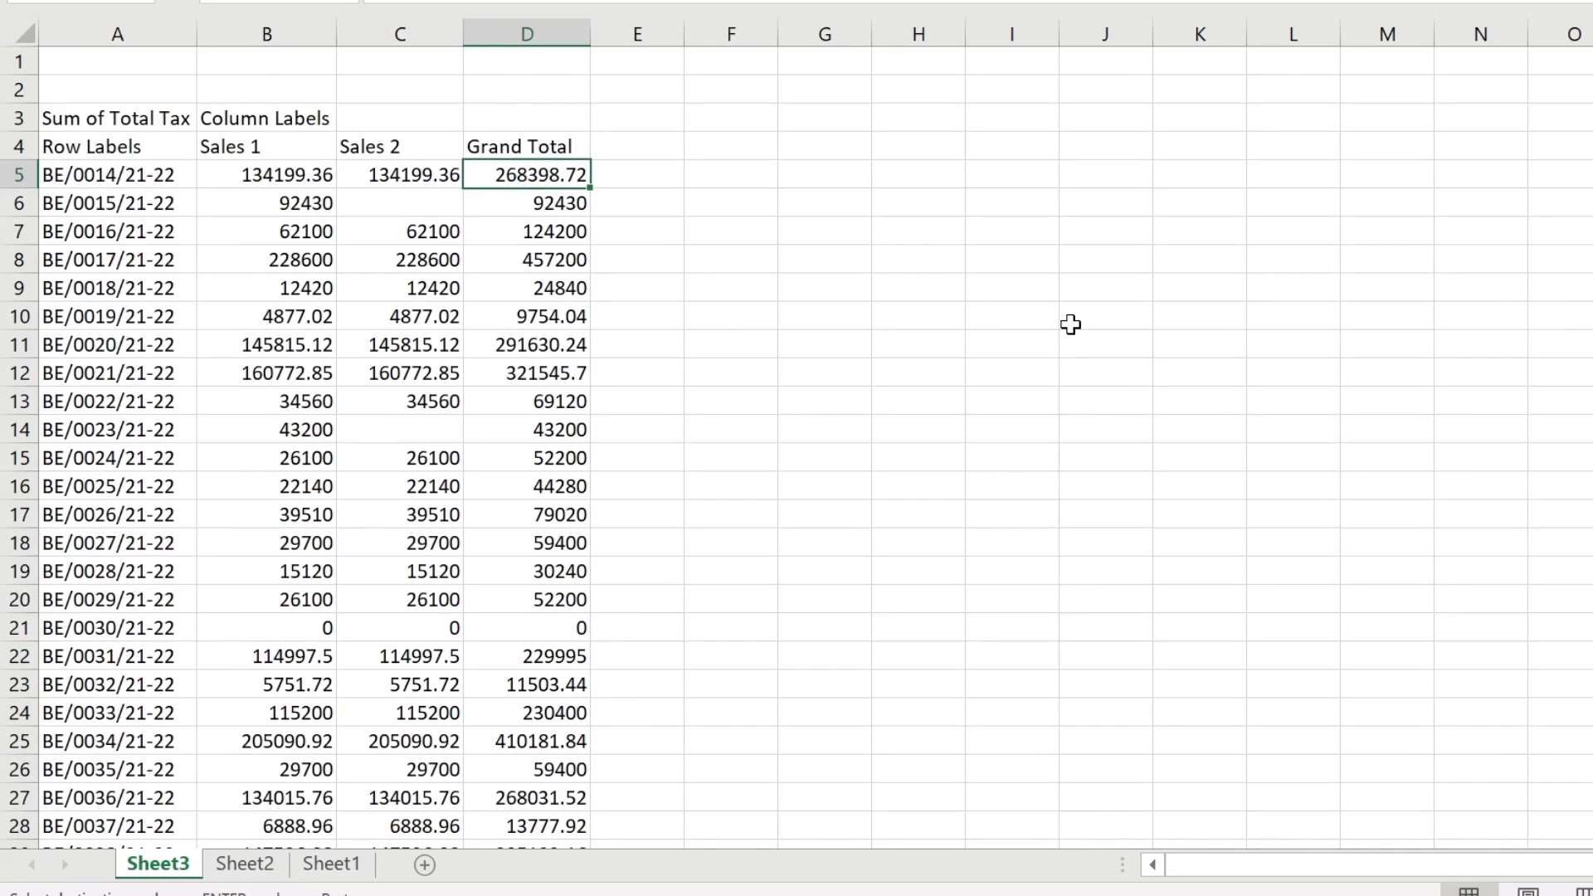
{"action": "type", "text": "="}
{"action": "left_click", "coordinate": [272, 169]}
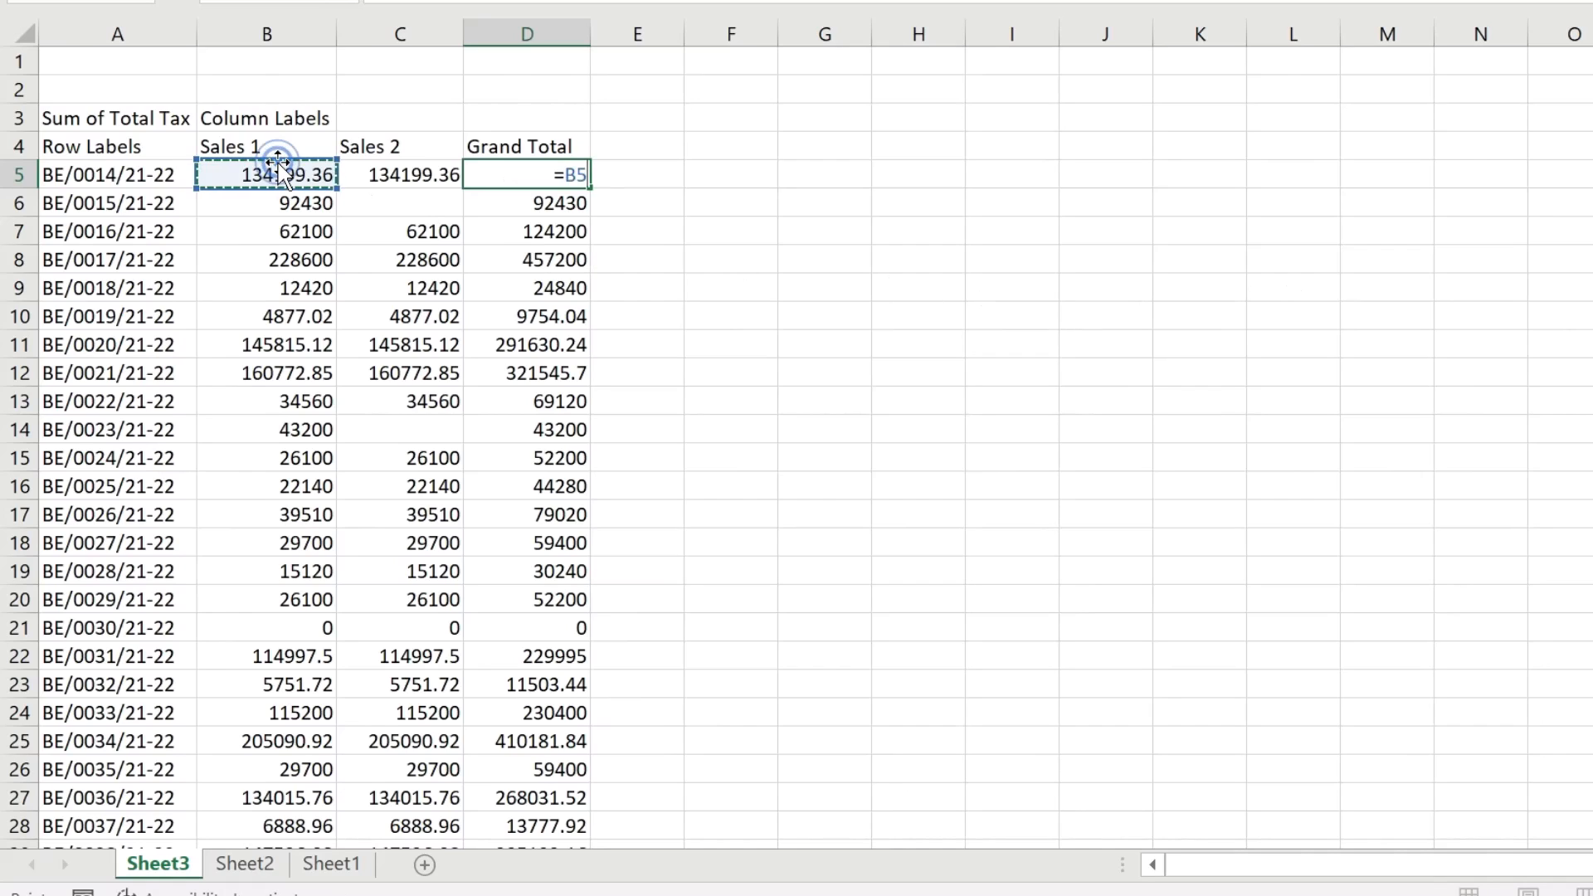
{"action": "type", "text": "-"}
{"action": "left_click", "coordinate": [411, 172]}
{"action": "key", "text": "Return"}
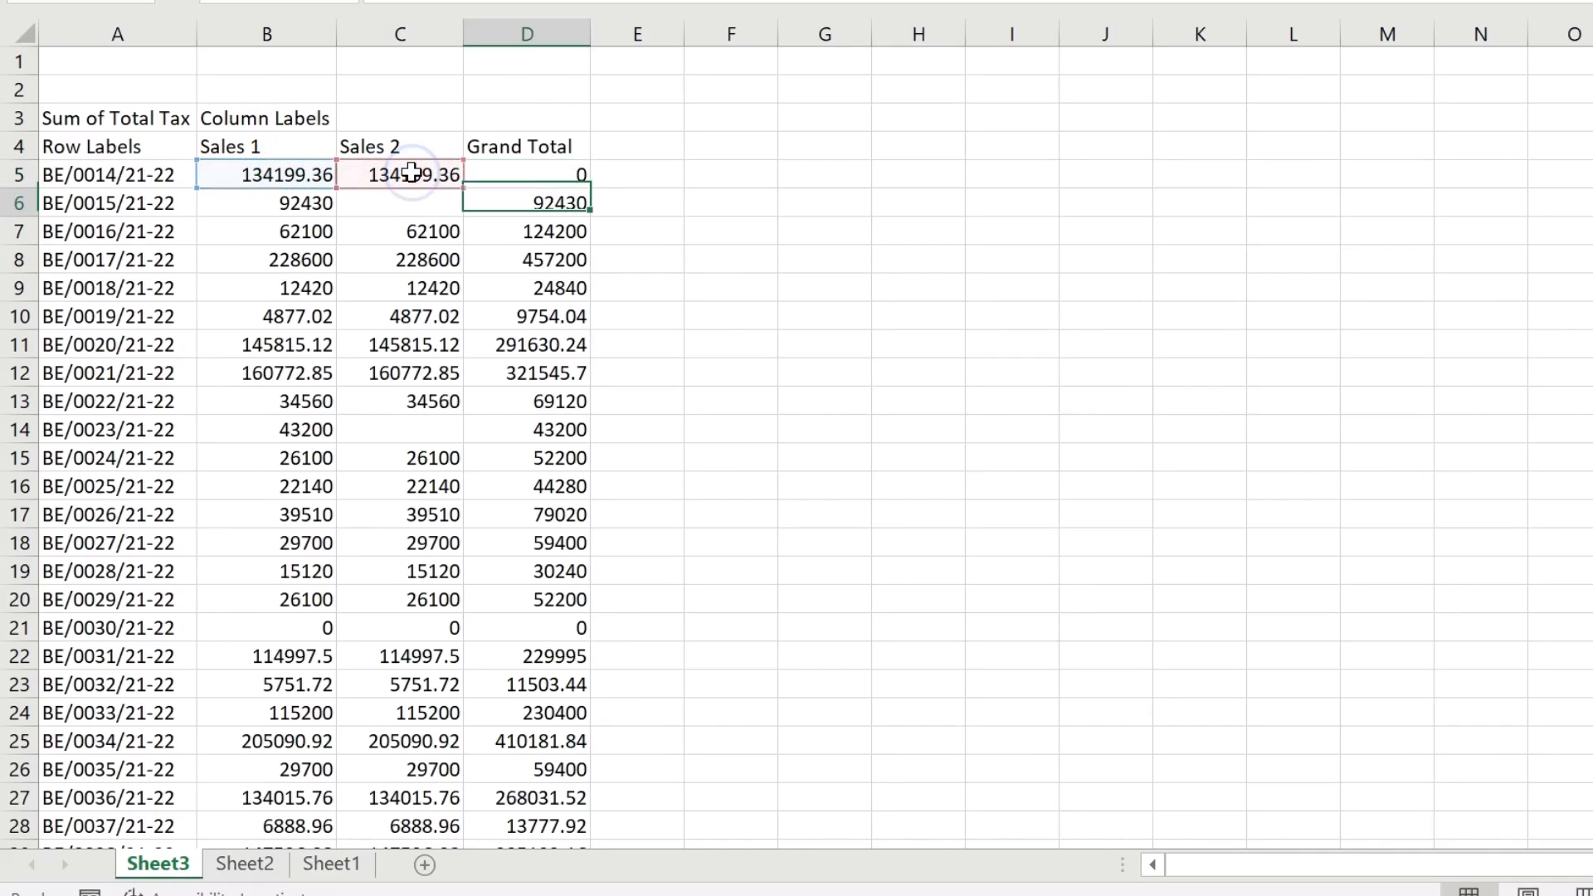
{"action": "left_click", "coordinate": [539, 164]}
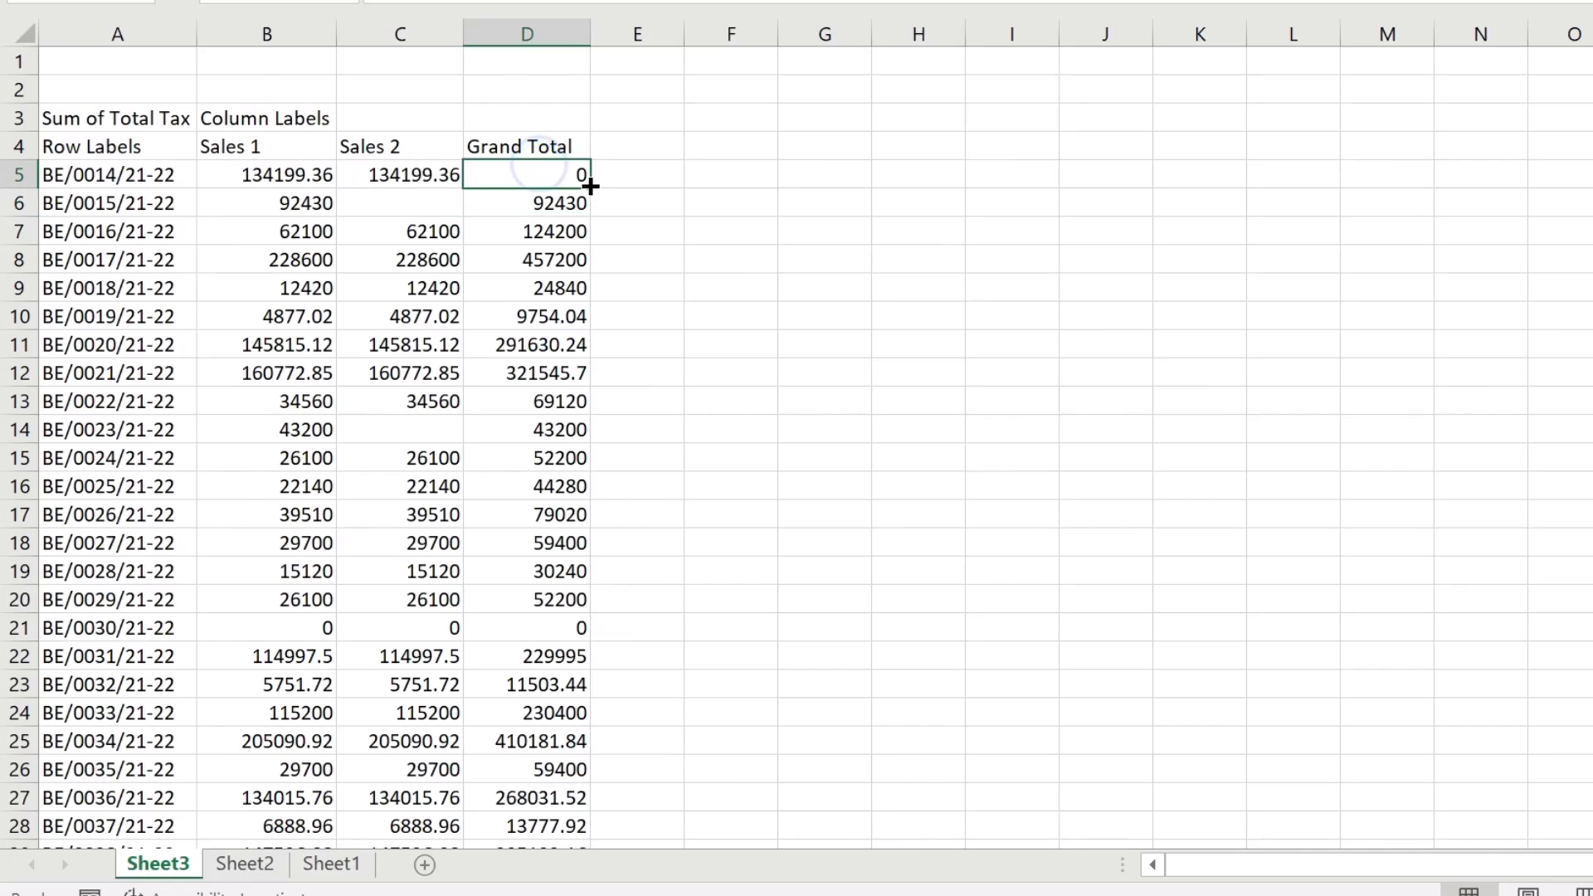
{"action": "double_click", "coordinate": [588, 187]}
Step: Add filters to the voucher table A4:D2080, using row 4 as the header row
{"action": "left_click", "coordinate": [106, 149]}
{"action": "key", "text": "ctrl+shift+Right"}
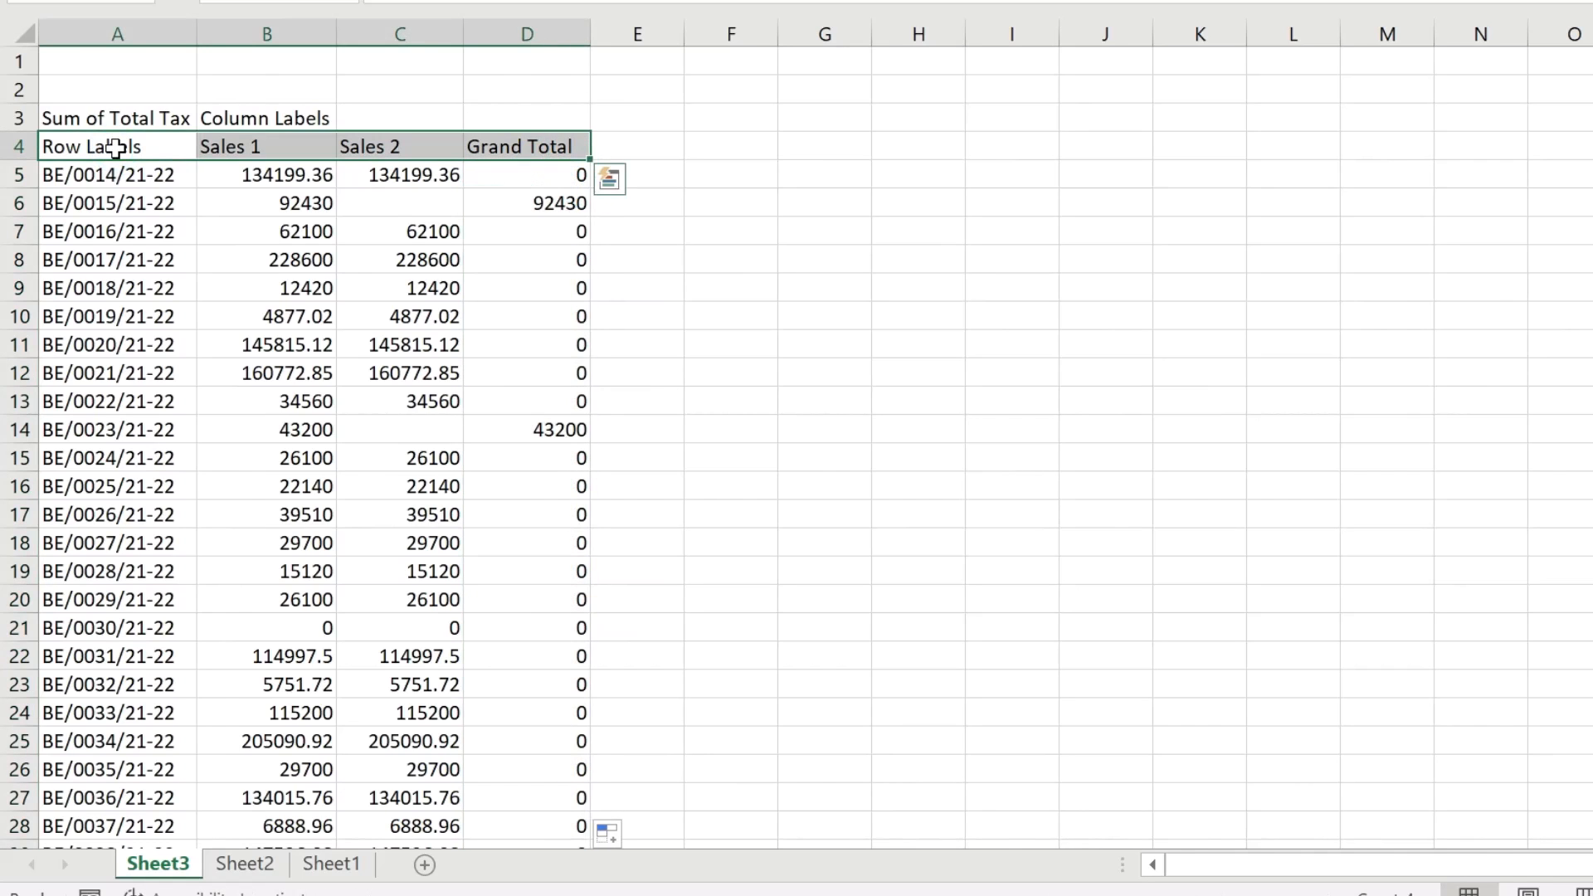
{"action": "key", "text": "ctrl+shift+Down"}
{"action": "key", "text": "ctrl+shift+l"}
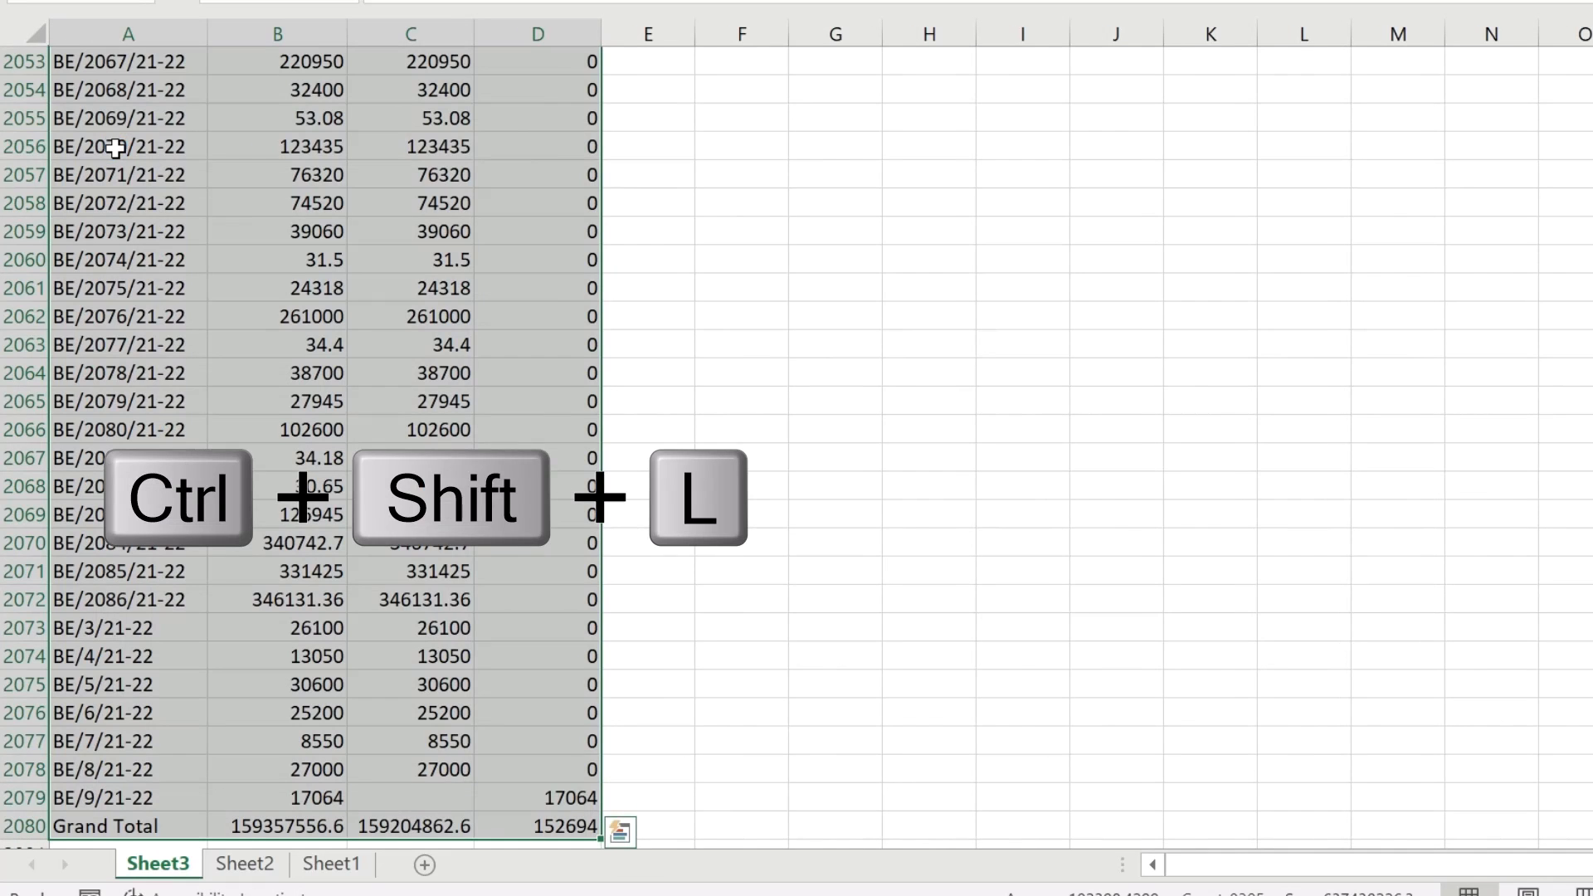
{"action": "key", "text": "ctrl+Home"}
Step: Filter the Grand Total column to exclude the value 0
{"action": "left_click", "coordinate": [131, 284]}
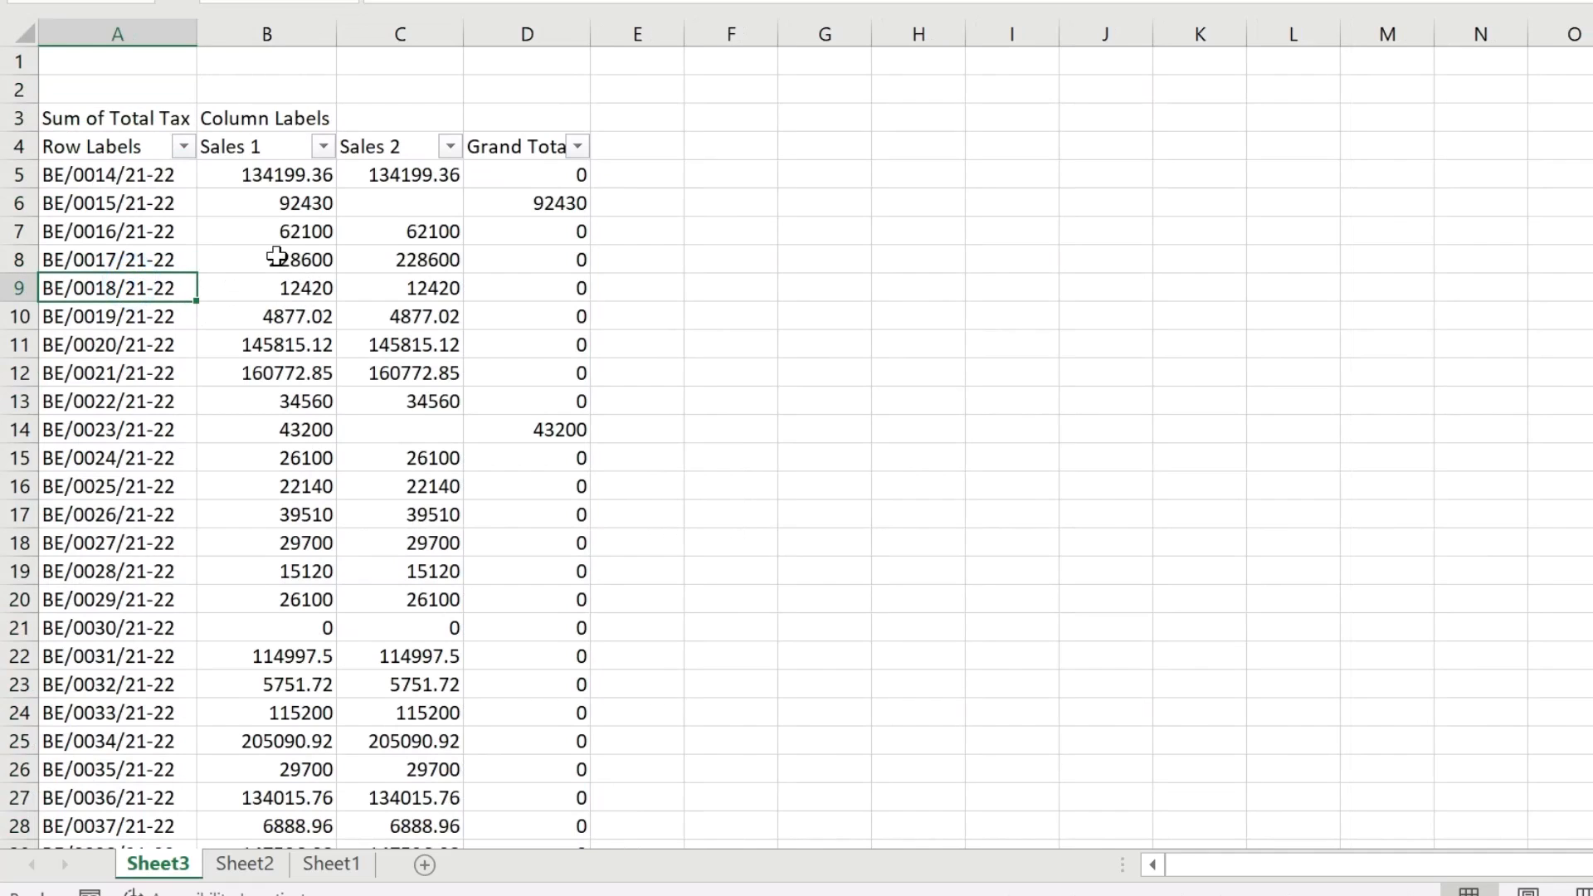
{"action": "left_click", "coordinate": [295, 286]}
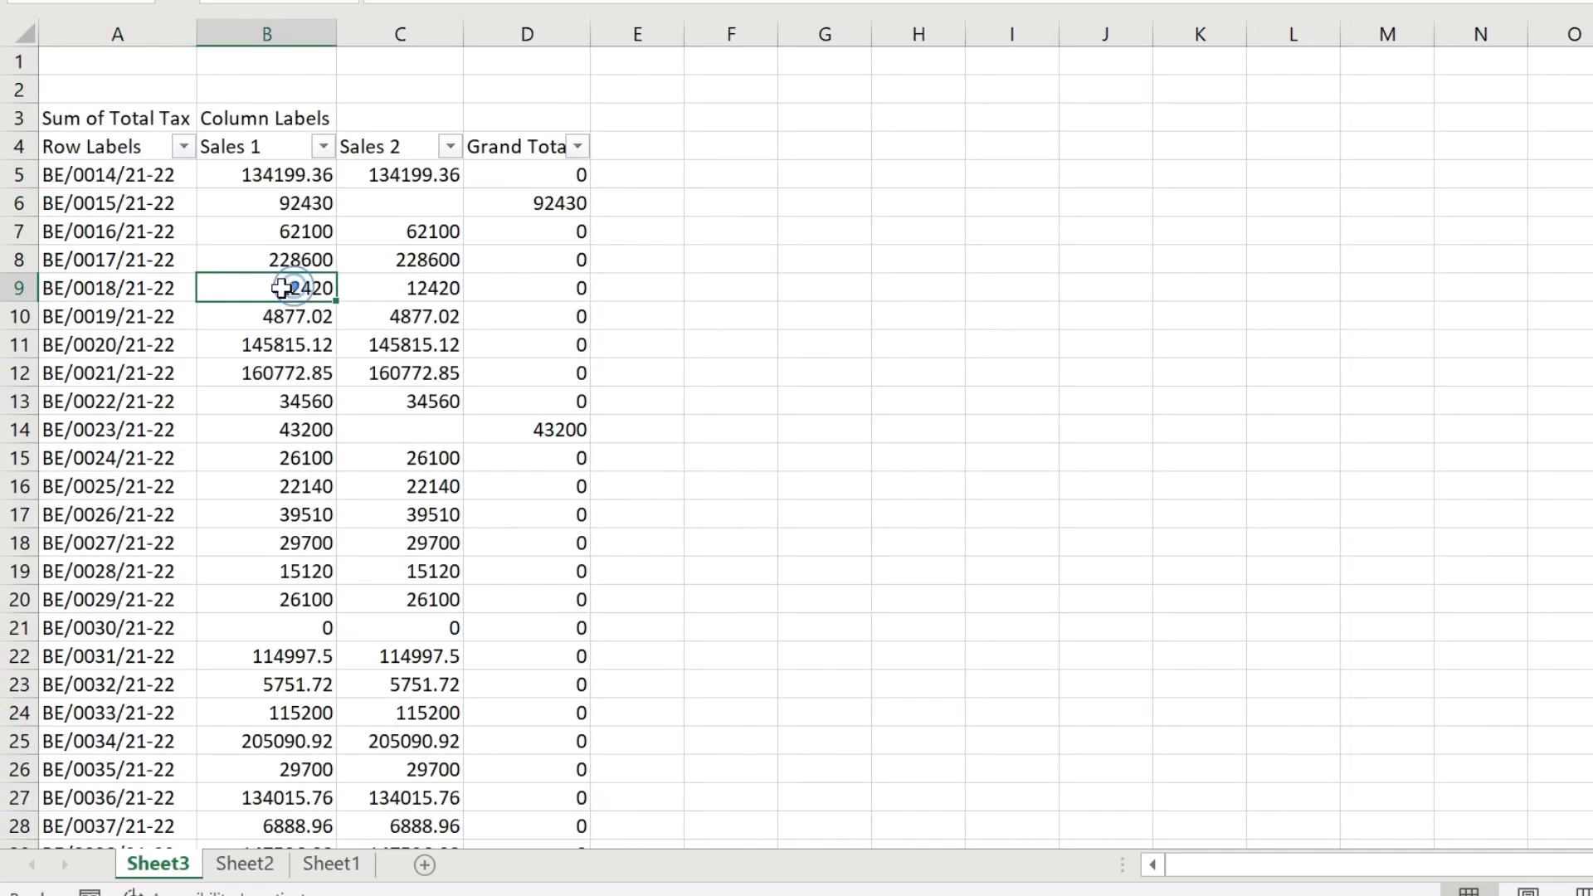
{"action": "left_click", "coordinate": [413, 284]}
{"action": "left_click", "coordinate": [532, 292]}
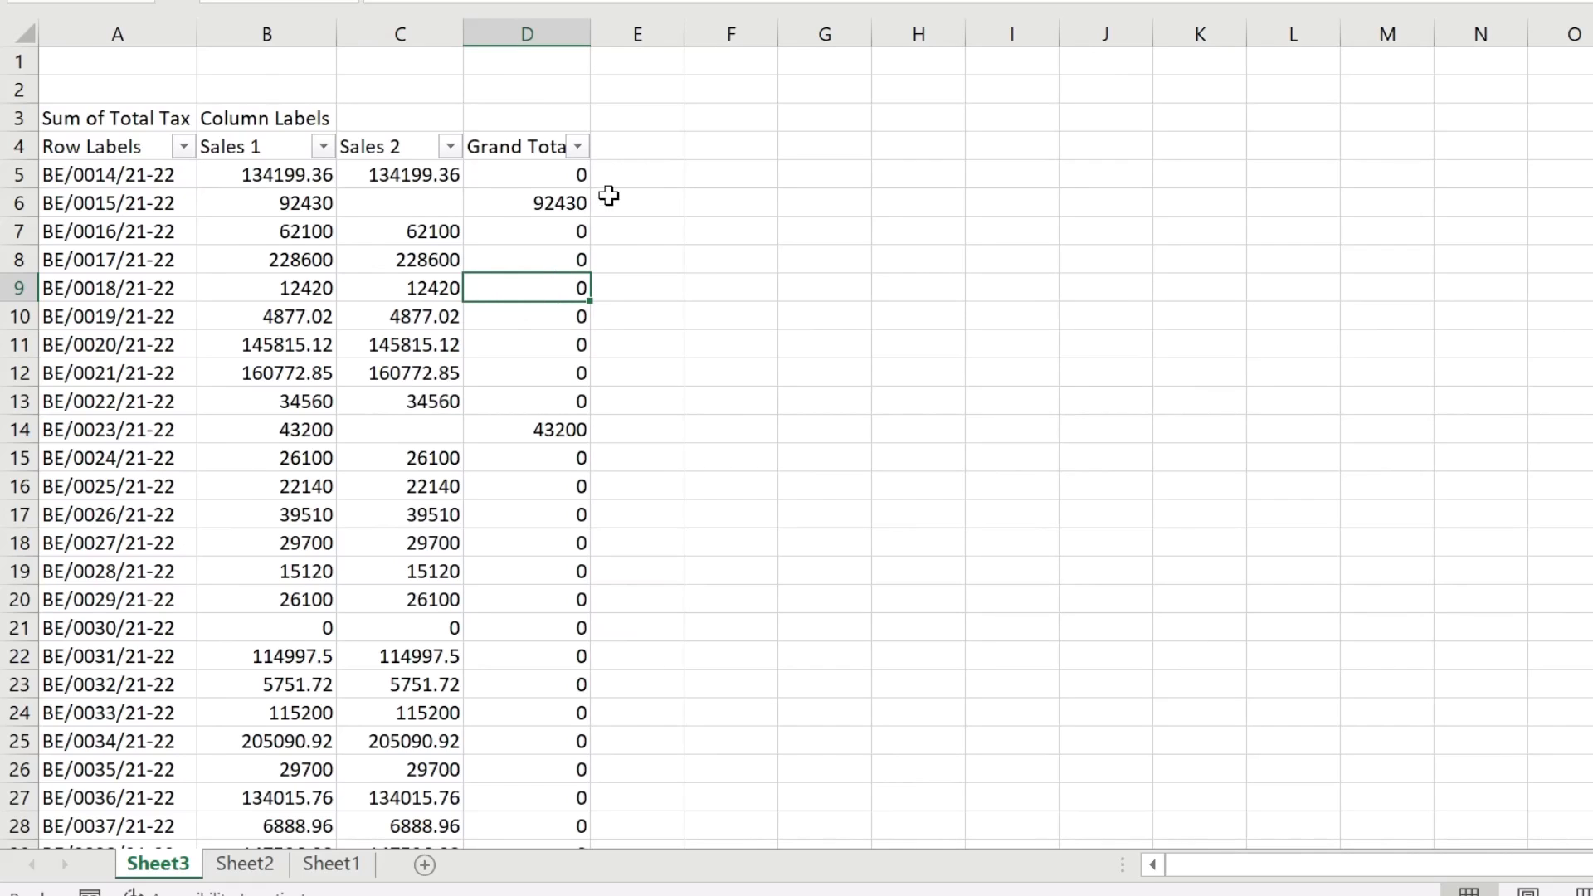
{"action": "left_click", "coordinate": [579, 148]}
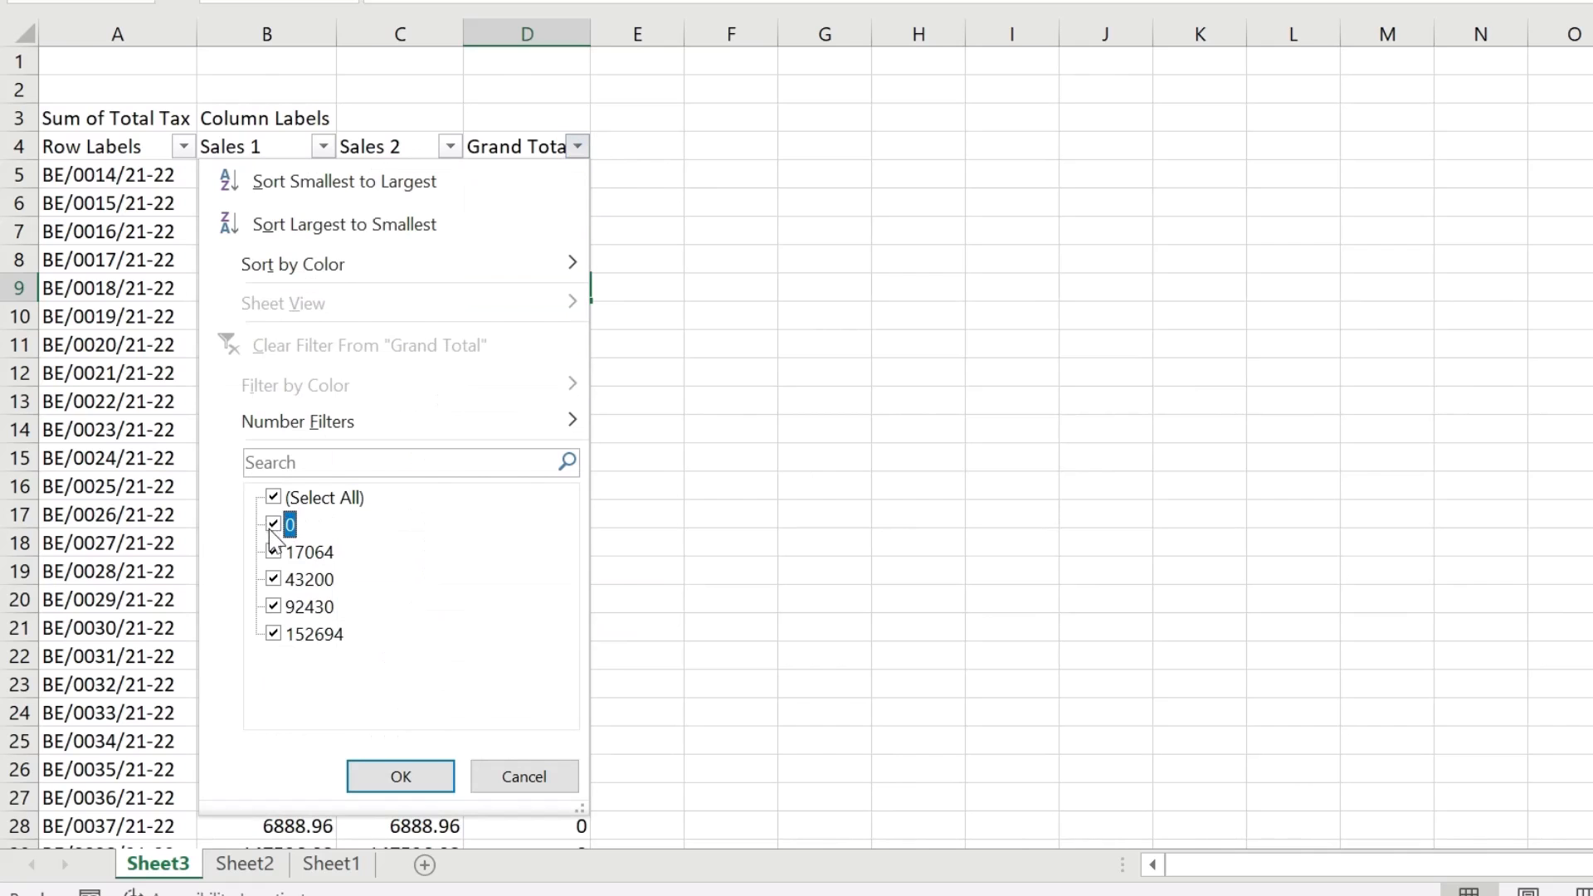
{"action": "left_click", "coordinate": [401, 776]}
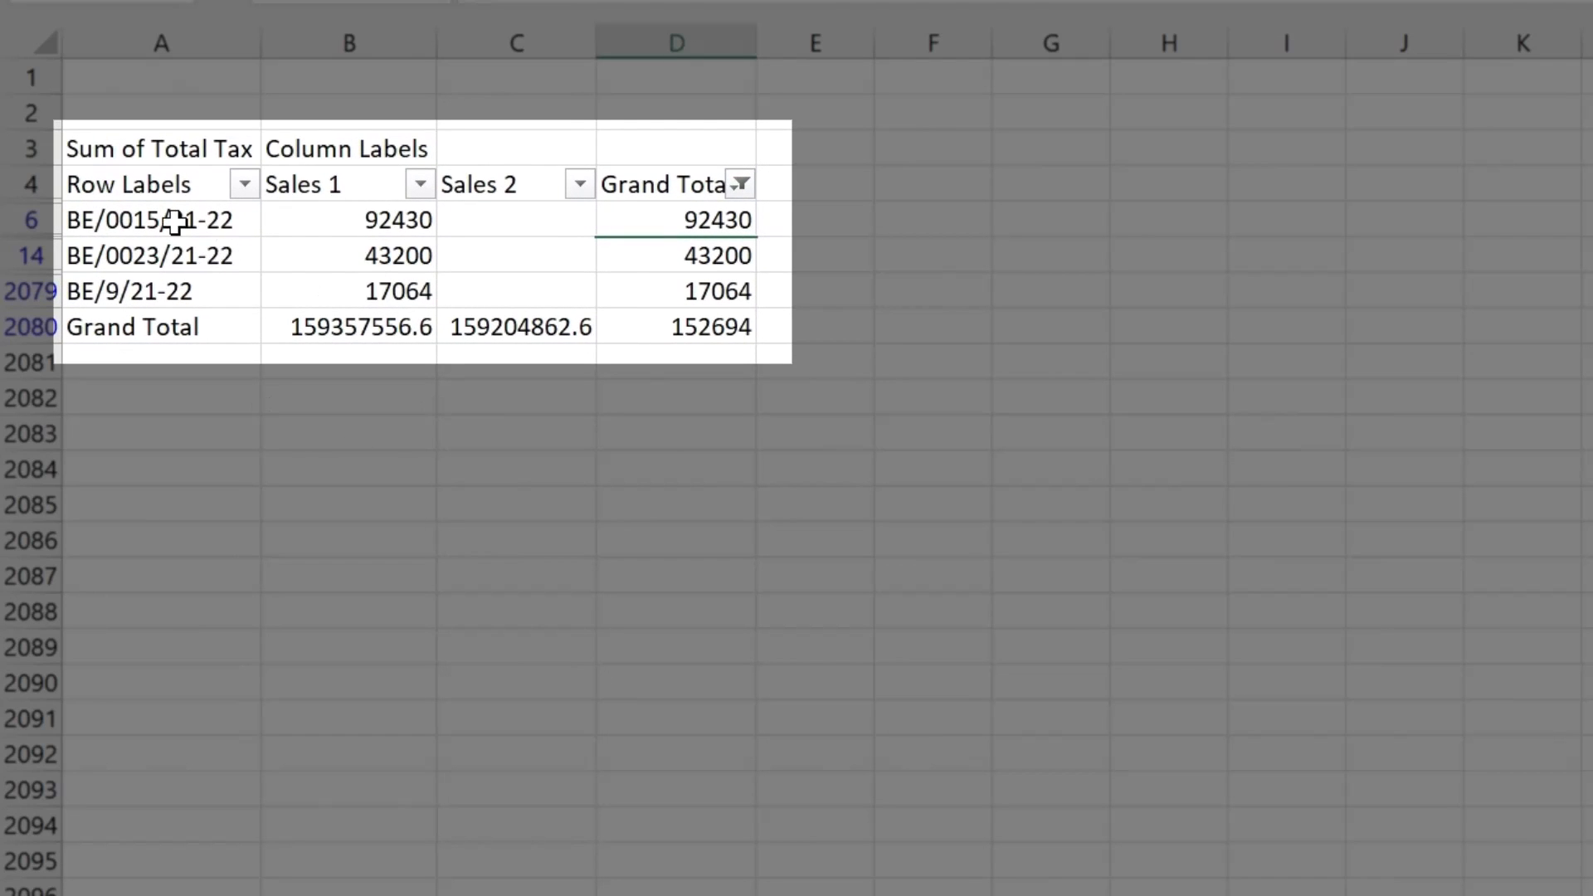
Step: Examine the filtered vouchers and compare their Sales 1, Sales 2 and difference amounts, including the overall difference
{"action": "left_click_drag", "start_coordinate": [174, 221], "coordinate": [711, 320]}
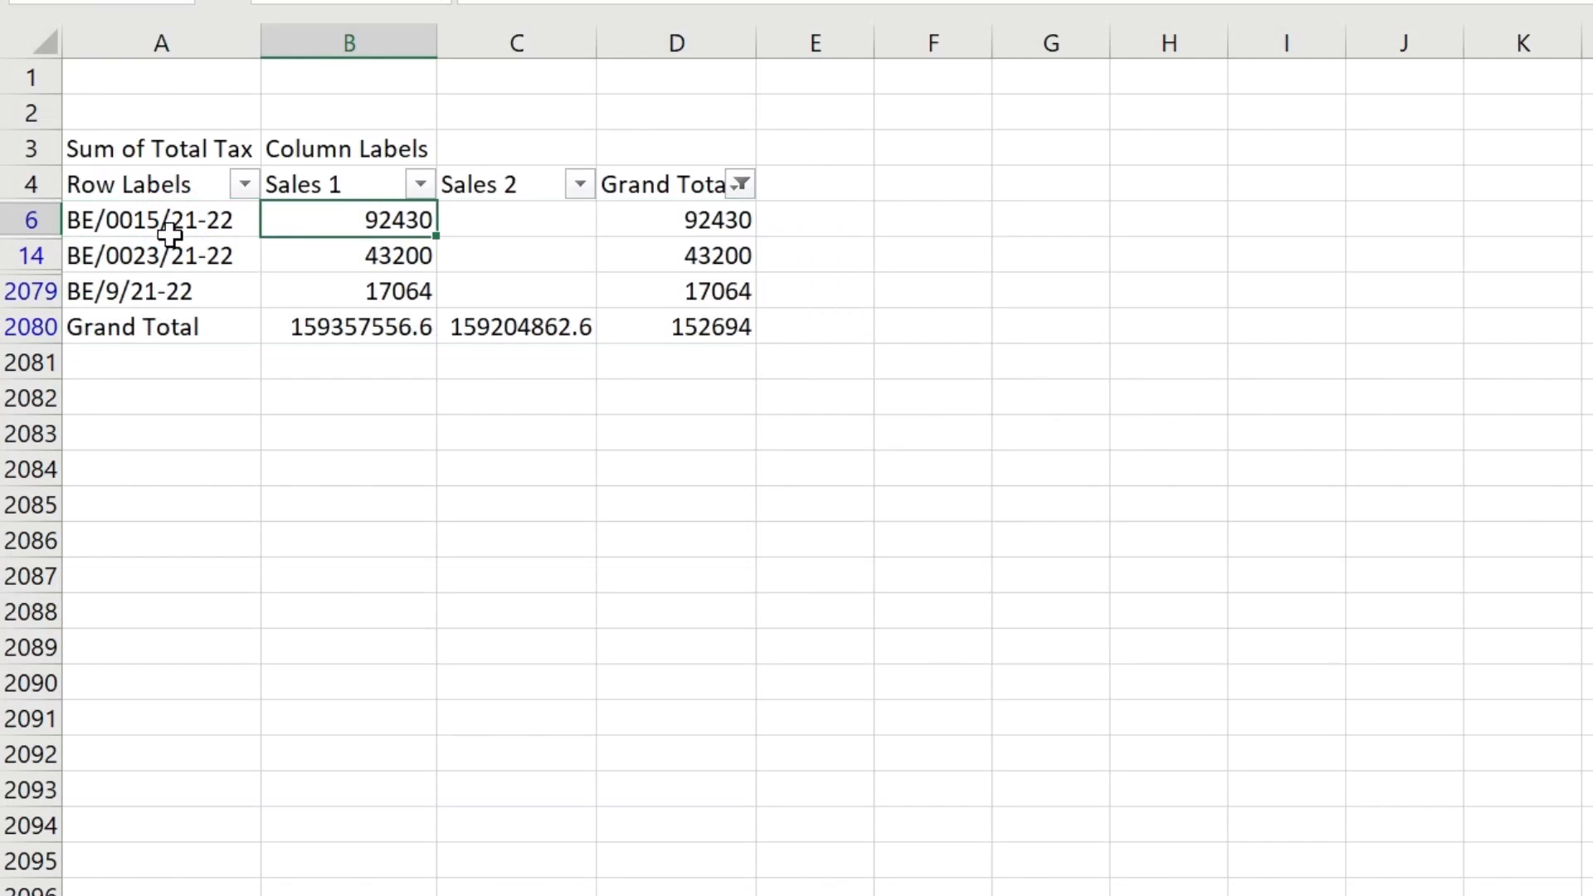
{"action": "left_click", "coordinate": [162, 224]}
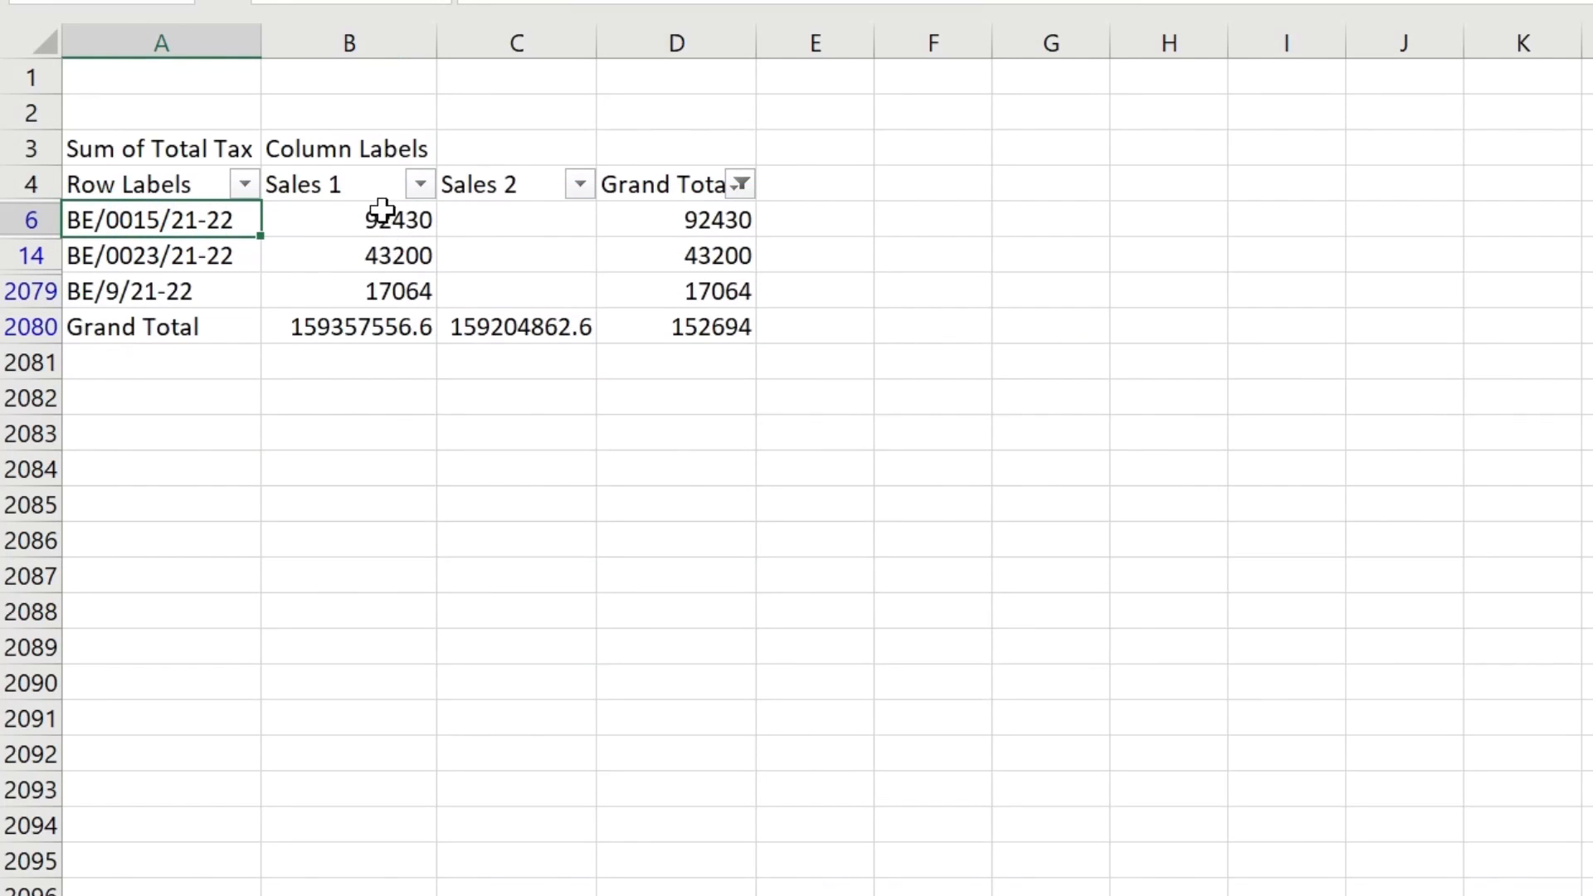
{"action": "left_click", "coordinate": [353, 220]}
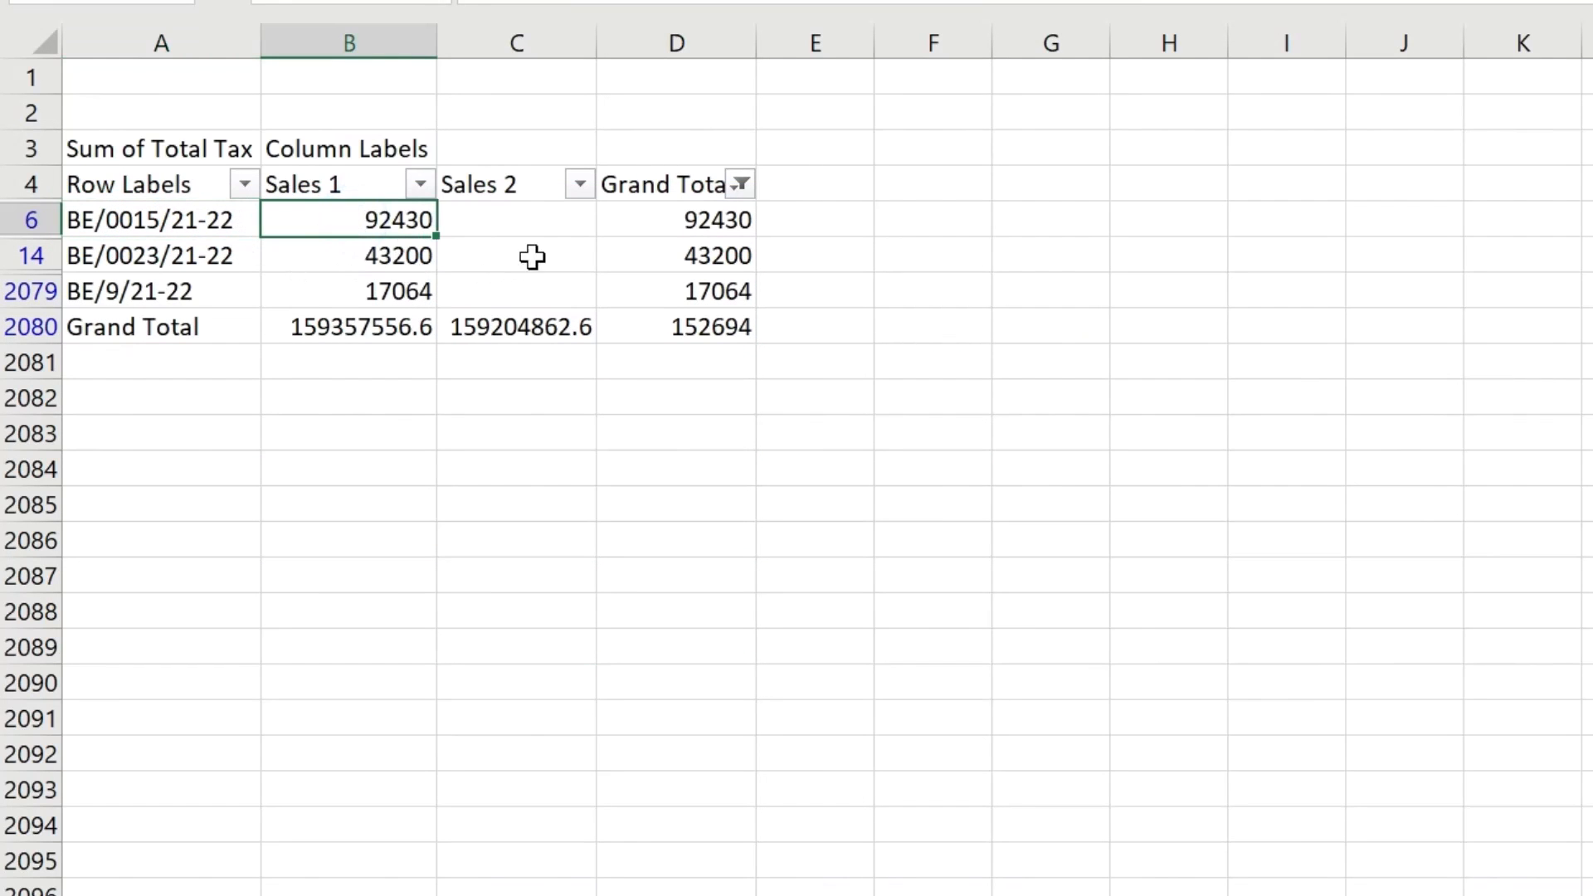
{"action": "left_click", "coordinate": [451, 222]}
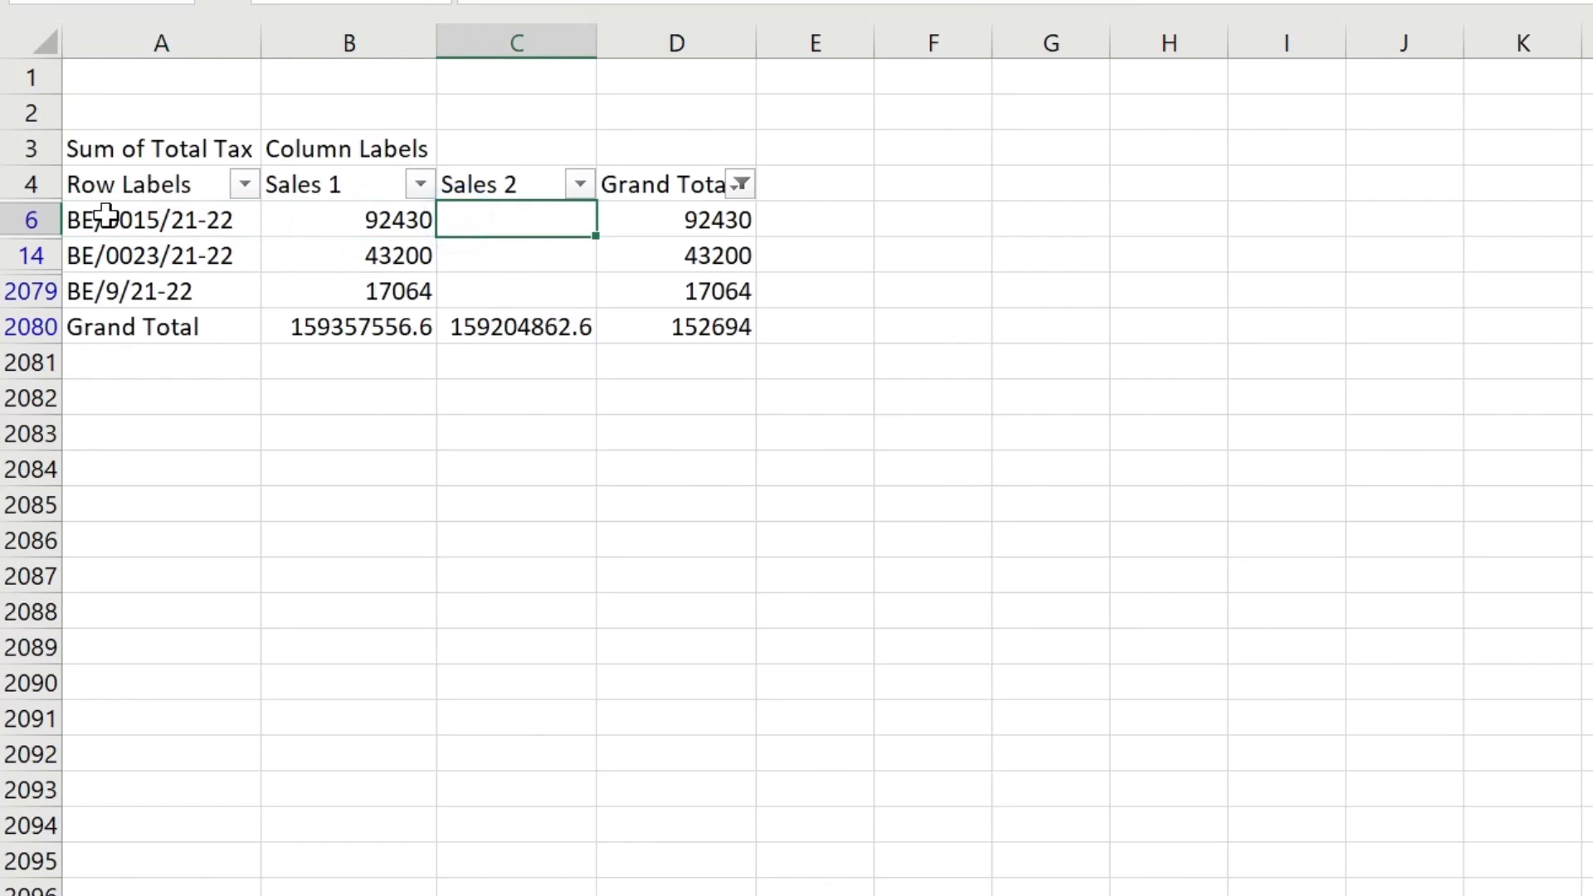
{"action": "left_click_drag", "start_coordinate": [157, 255], "coordinate": [523, 263]}
{"action": "left_click_drag", "start_coordinate": [147, 290], "coordinate": [643, 297]}
{"action": "left_click", "coordinate": [686, 325]}
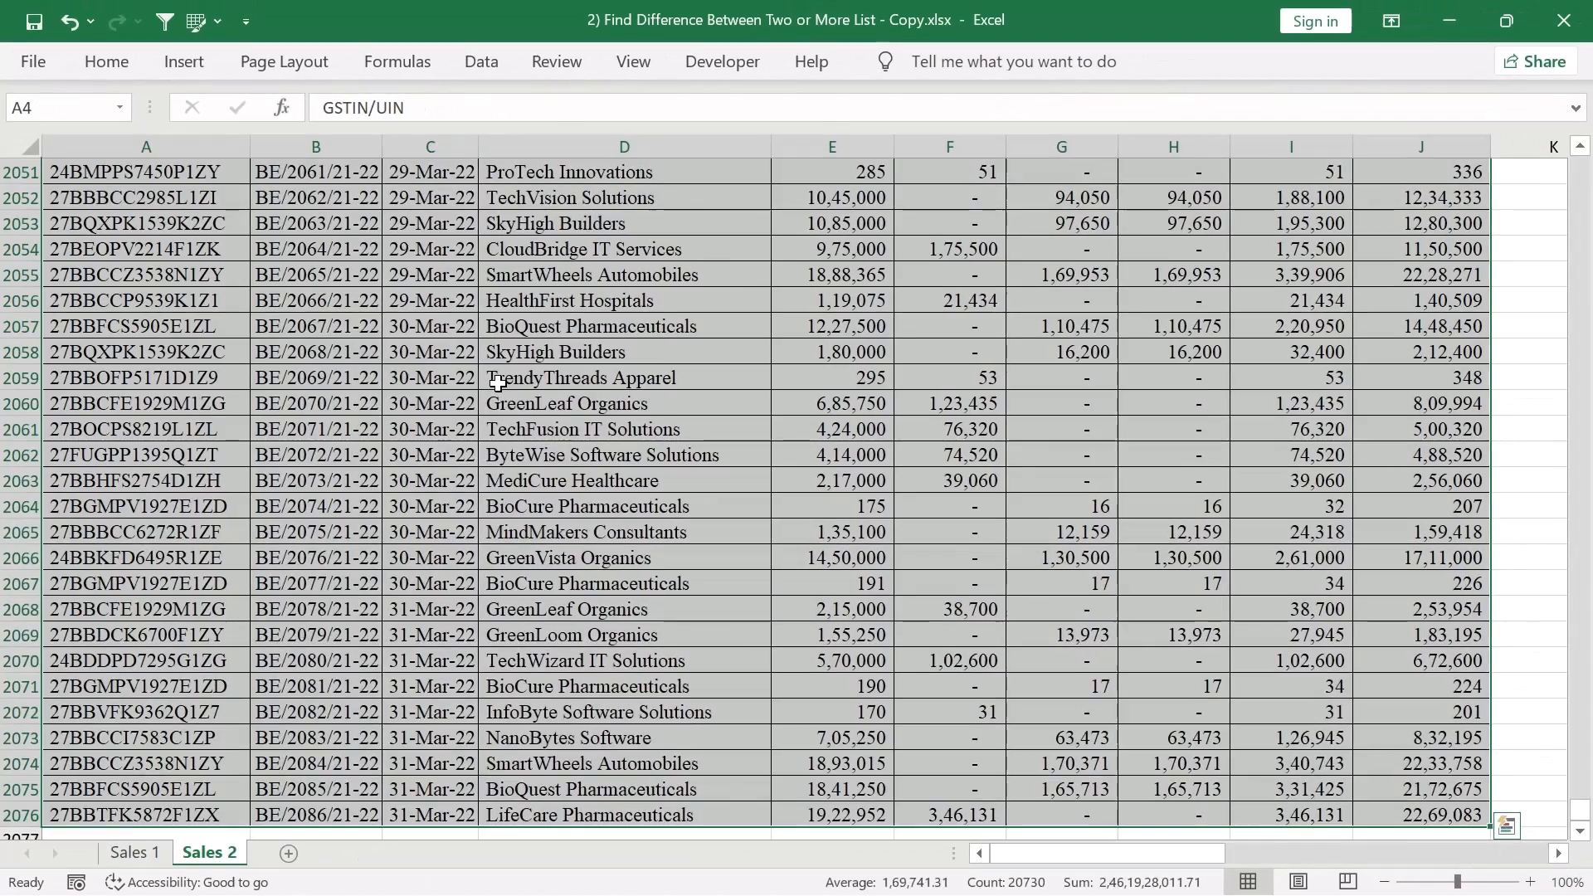
Step: Copy the subtotals in E3:J3 of the Sales 2 sheet in the original sales workbook
{"action": "key", "text": "ctrl+Home"}
{"action": "key", "text": "Down"}
{"action": "key", "text": "Down"}
{"action": "key", "text": "Right"}
{"action": "key", "text": "Right"}
{"action": "key", "text": "Right"}
{"action": "key", "text": "Right"}
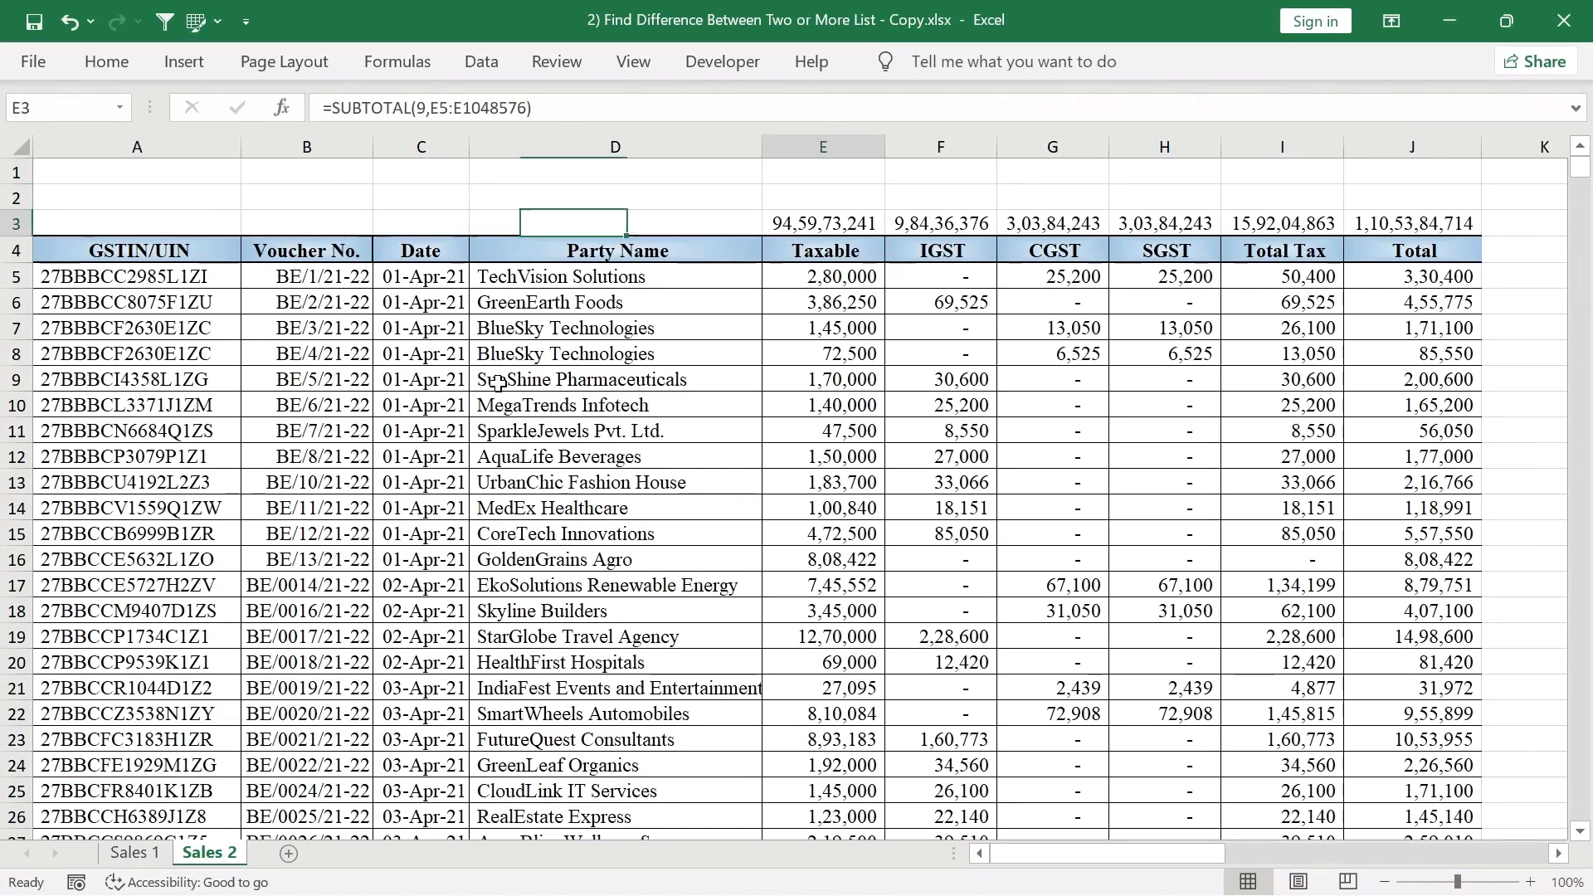
{"action": "key", "text": "ctrl+shift+Right"}
{"action": "key", "text": "ctrl+c"}
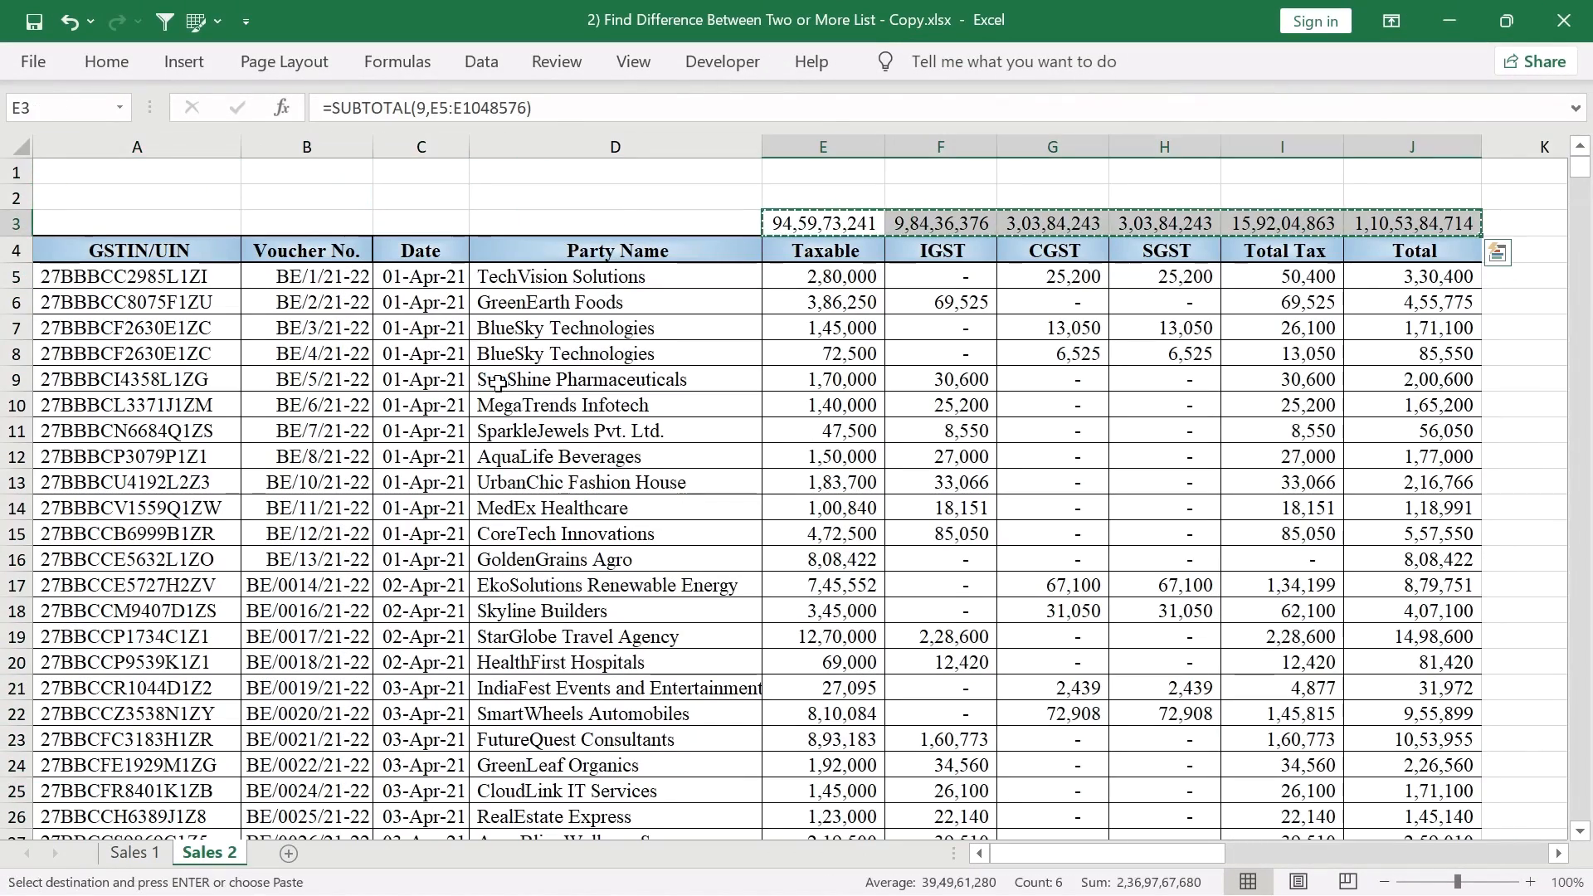
Step: Paste the copied Sales 2 subtotals as values into E2:J2 of the Sales 1 sheet
{"action": "key", "text": "ctrl+Page_Up"}
{"action": "key", "text": "Right"}
{"action": "key", "text": "Right"}
{"action": "key", "text": "Right"}
{"action": "key", "text": "Right"}
{"action": "key", "text": "Up"}
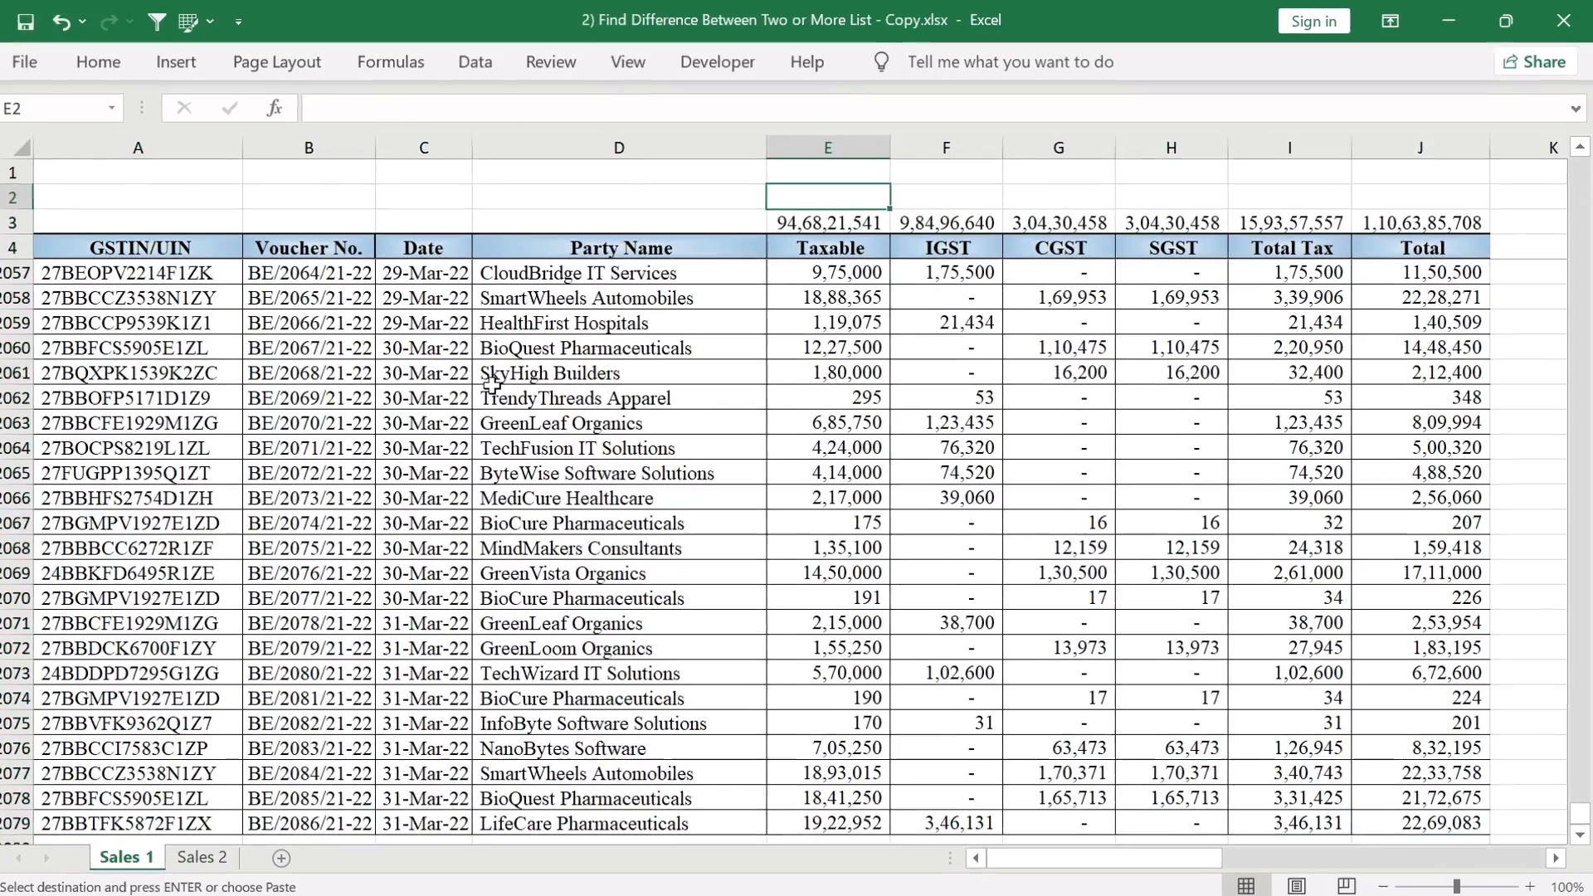
{"action": "key", "text": "ctrl+shift+v"}
Step: Calculate the subtotal differences in E1:J1 of the Sales 1 sheet as row 2 minus row 3, starting with =E2-E3
{"action": "key", "text": "Up"}
{"action": "type", "text": "="}
{"action": "key", "text": "Down"}
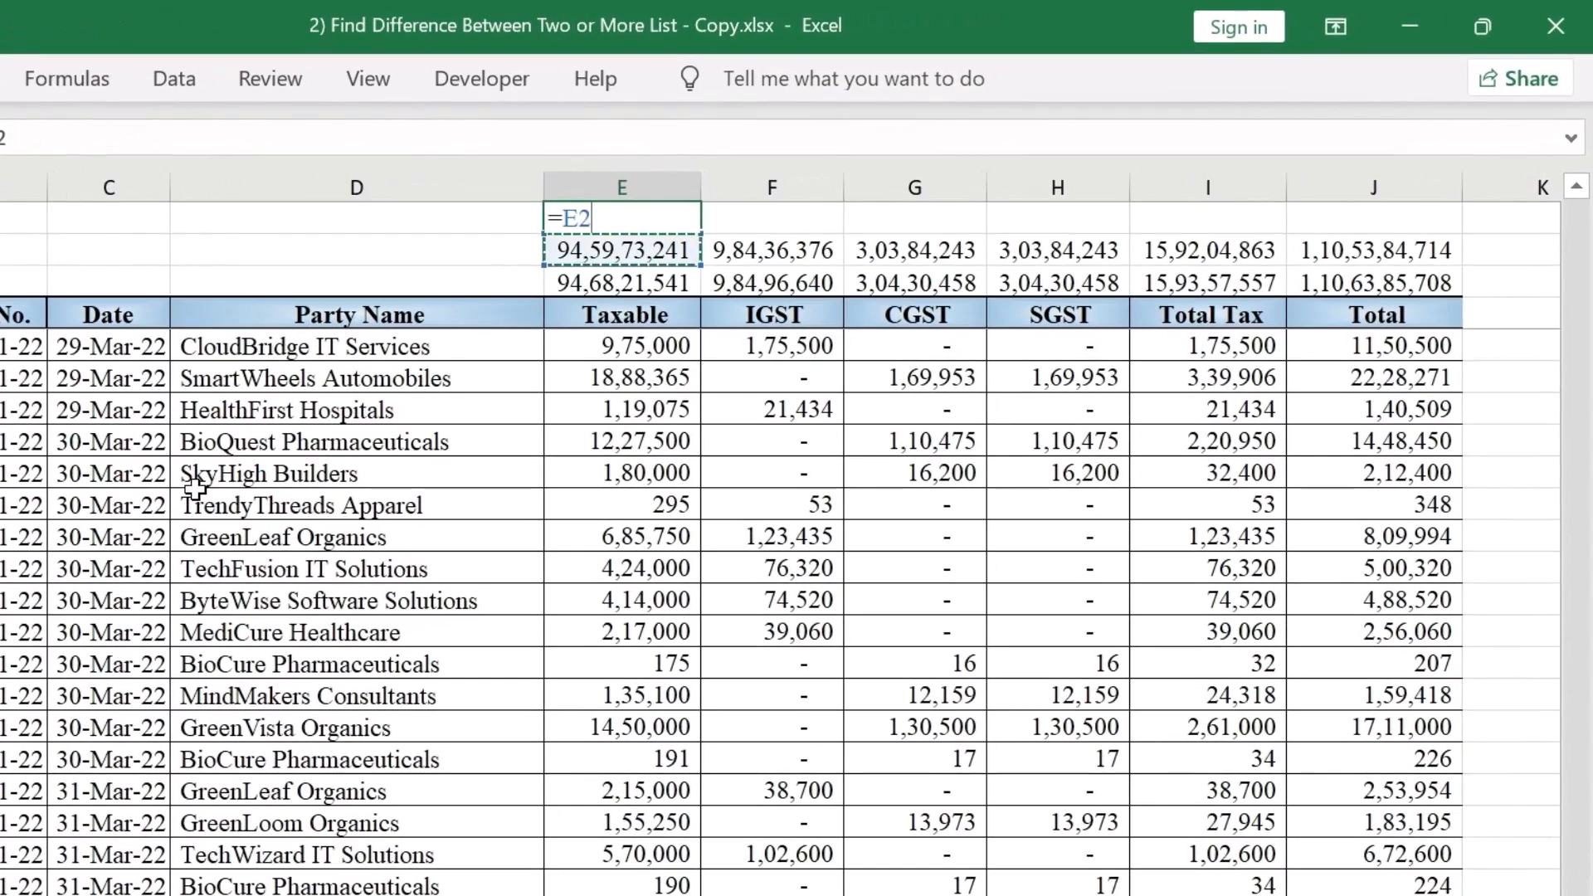
{"action": "type", "text": "-"}
{"action": "key", "text": "Down"}
{"action": "key", "text": "Down"}
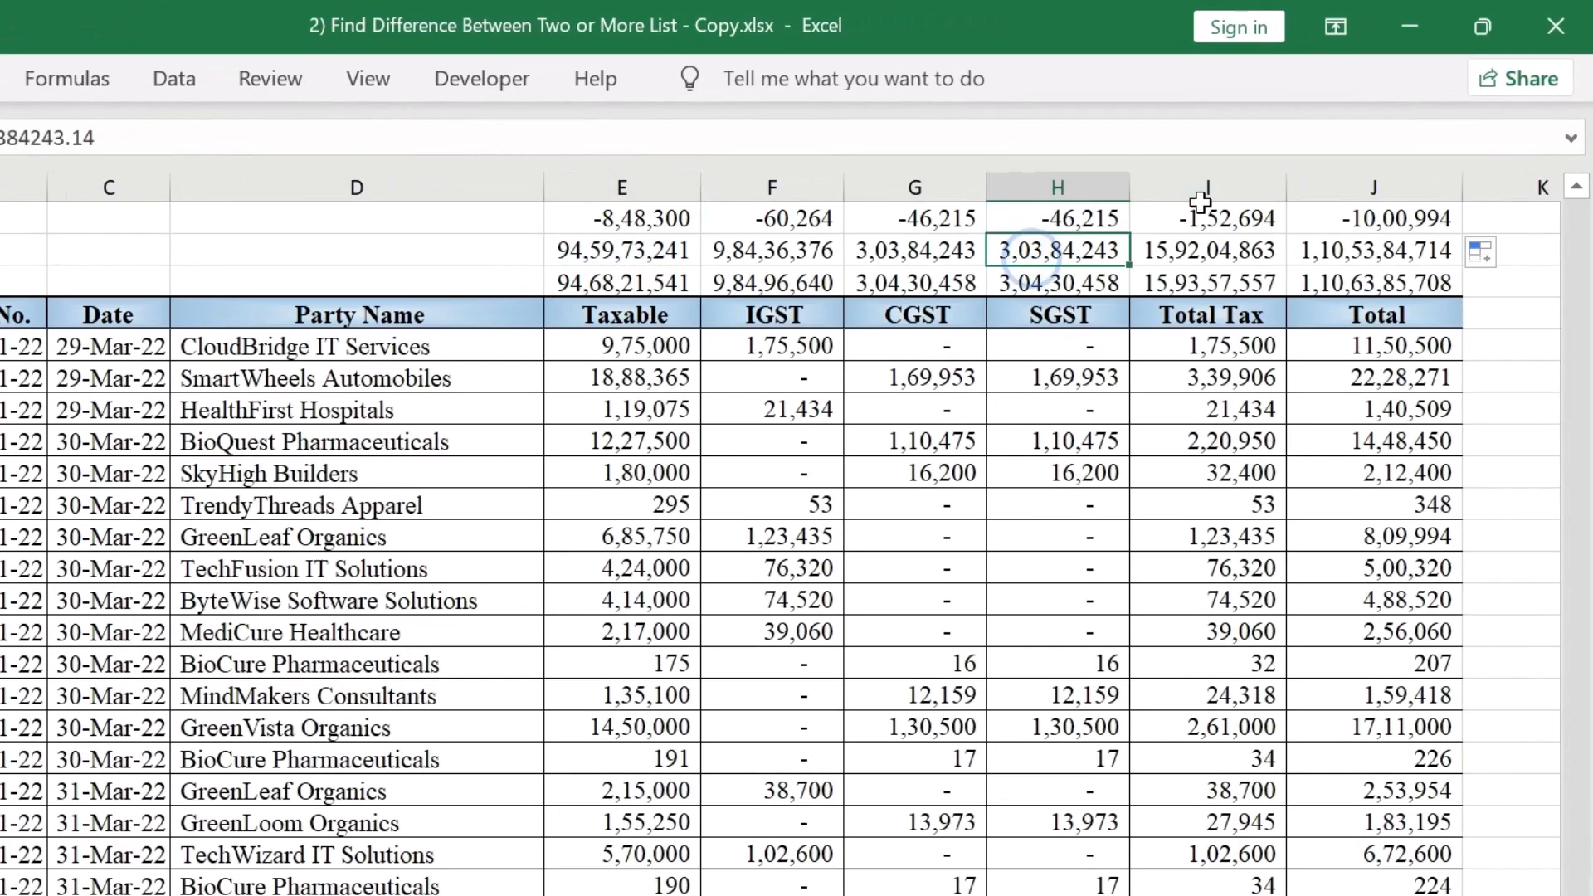
{"action": "left_click", "coordinate": [1201, 208]}
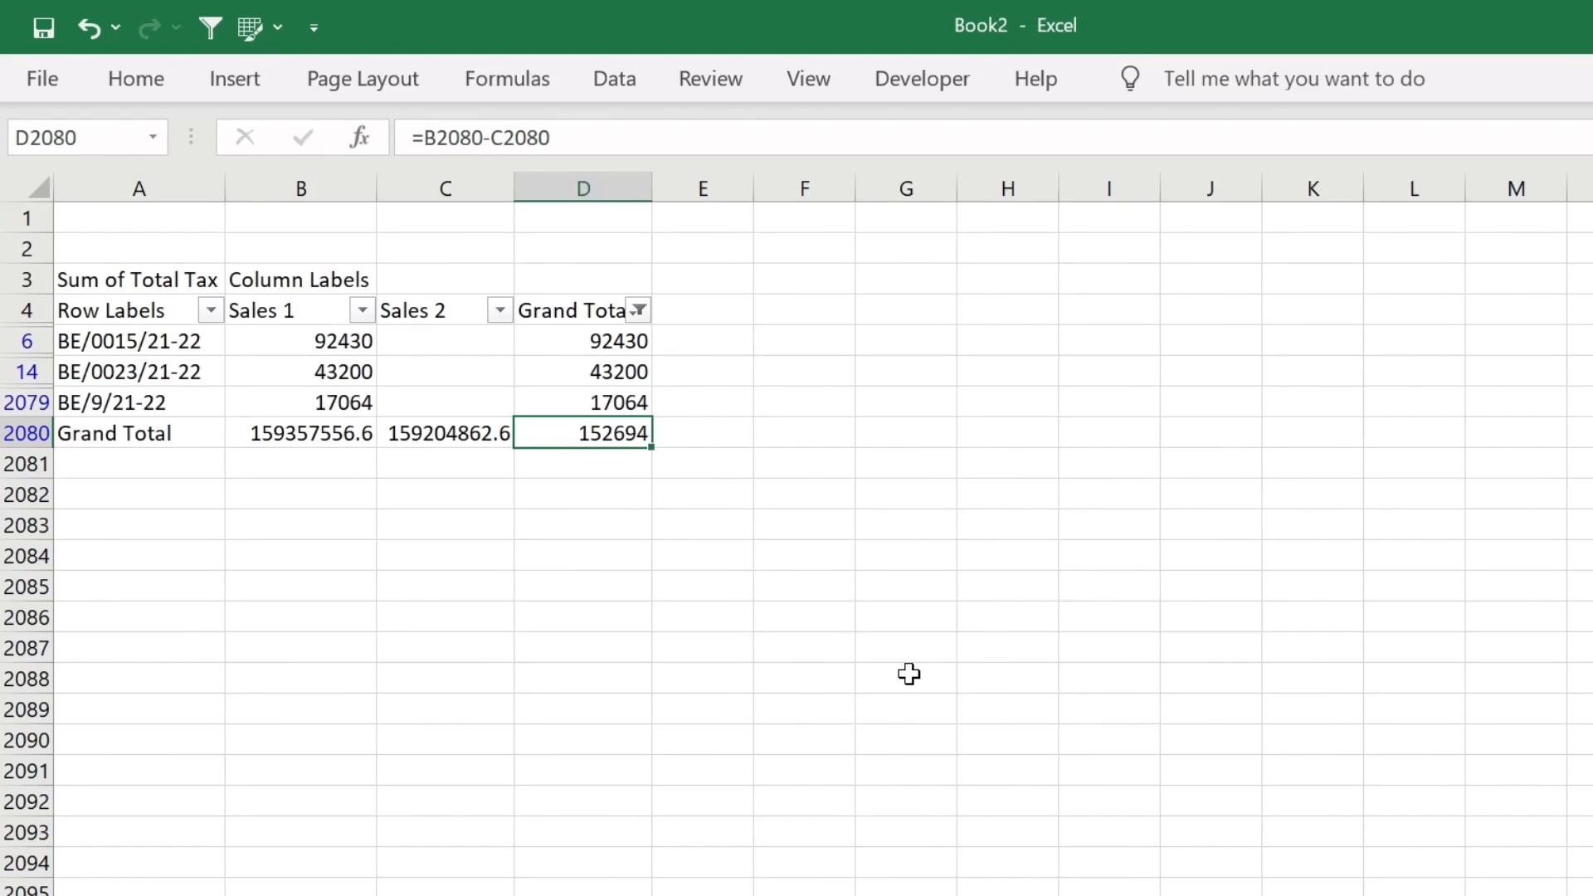
Step: Set the Sheet2 PivotTable values in Book2 to Taxable, IGST, CGST, SGST, Total Tax and Total, in that order
{"action": "left_click", "coordinate": [227, 845]}
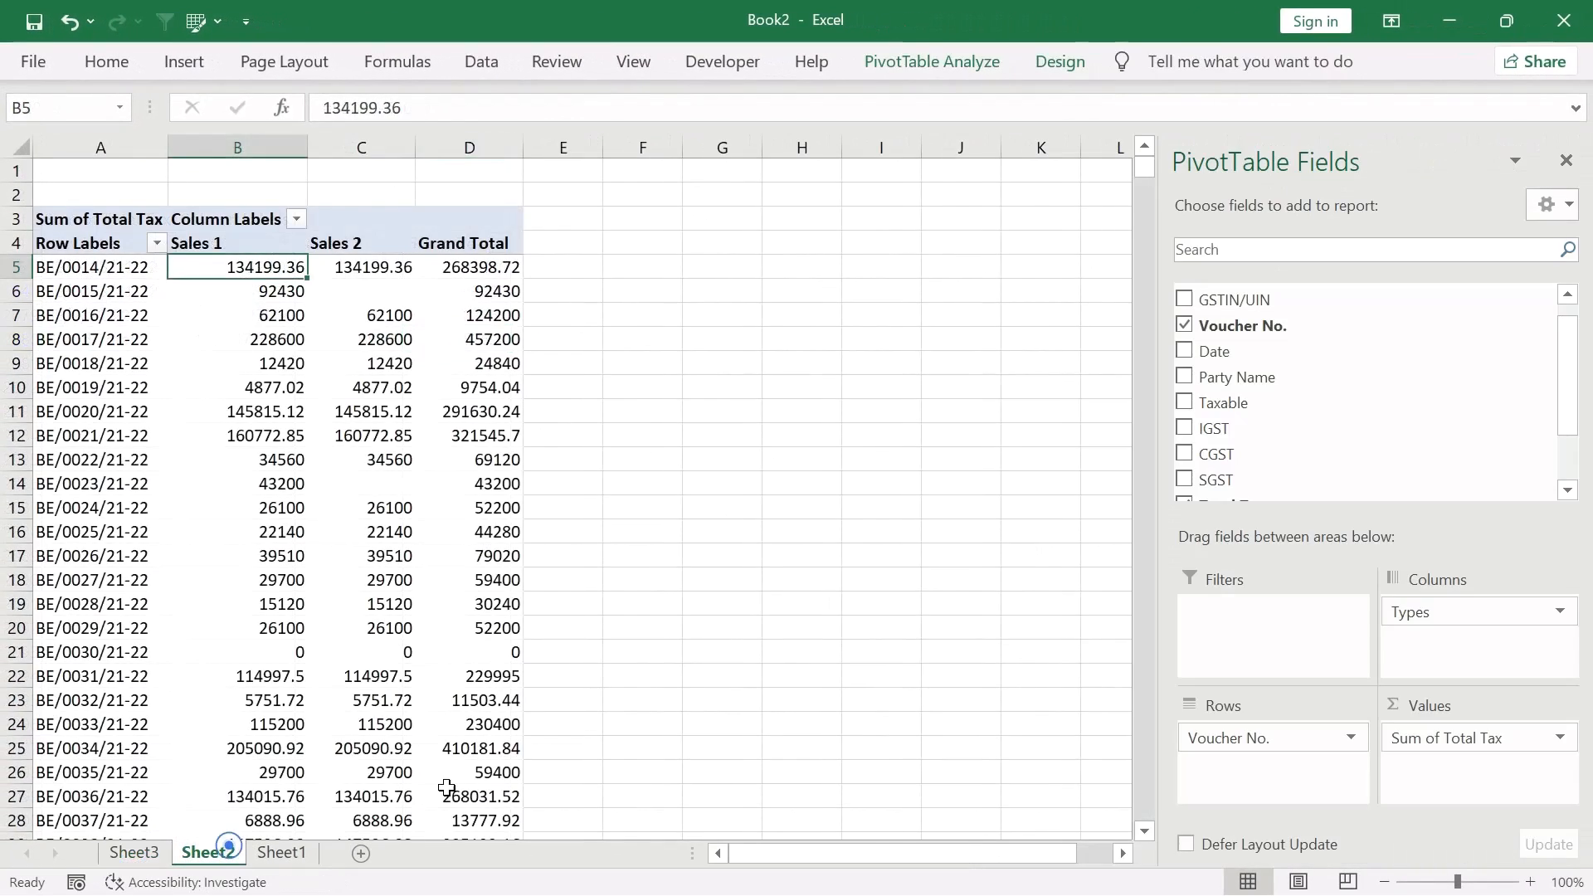
{"action": "scroll", "coordinate": [1241, 493], "scroll_direction": "down", "scroll_amount": 2}
{"action": "left_click", "coordinate": [1183, 427]}
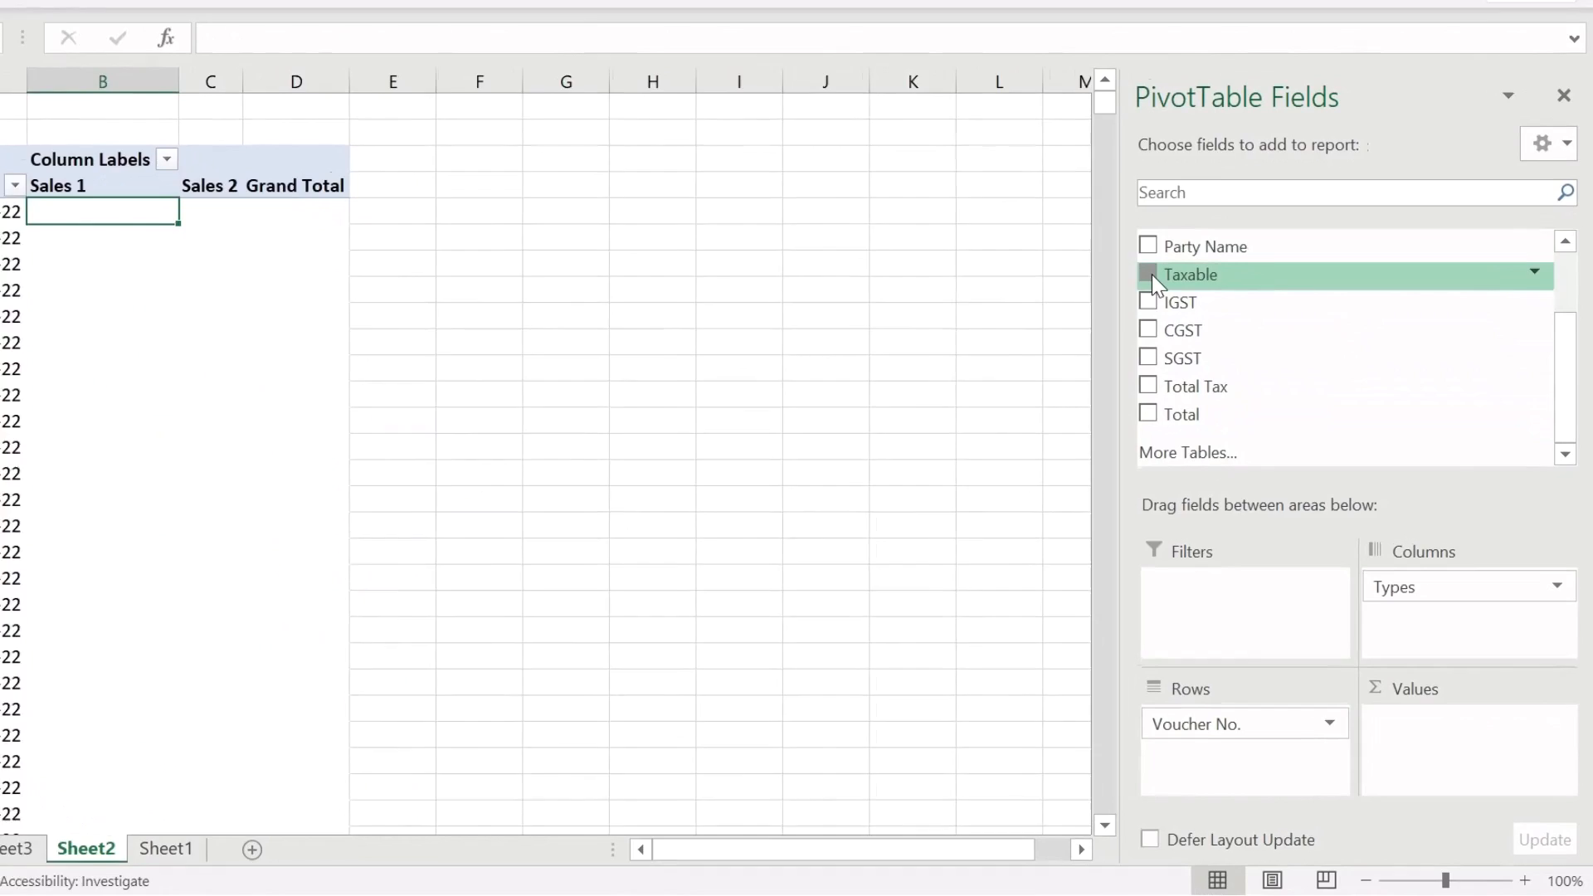
{"action": "left_click", "coordinate": [1184, 325]}
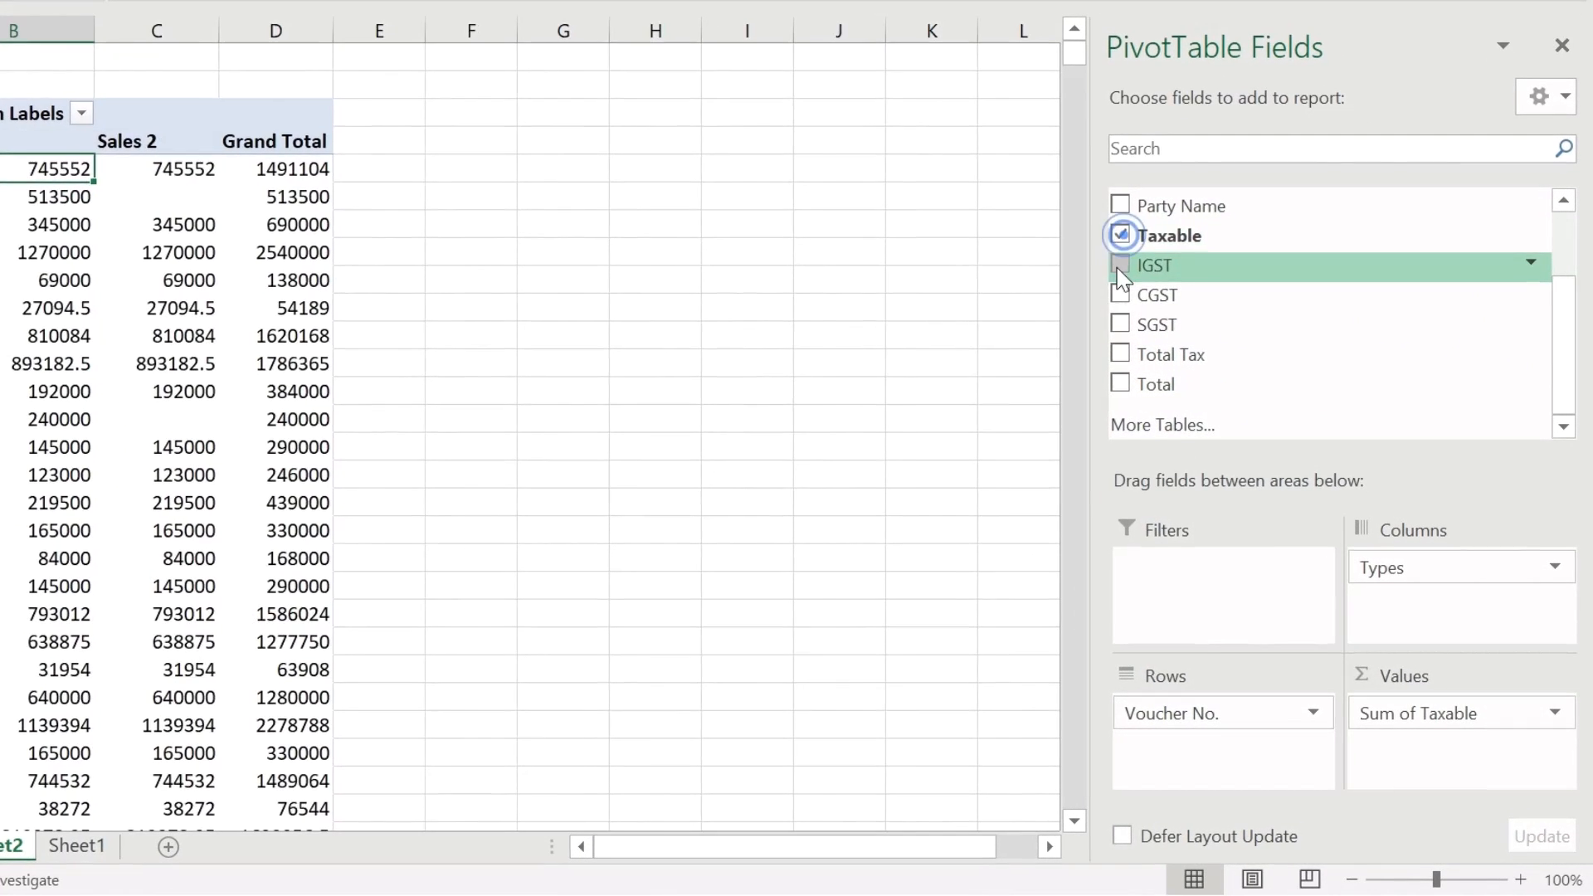
{"action": "left_click", "coordinate": [1120, 265]}
{"action": "left_click", "coordinate": [1120, 294]}
{"action": "left_click", "coordinate": [1120, 324]}
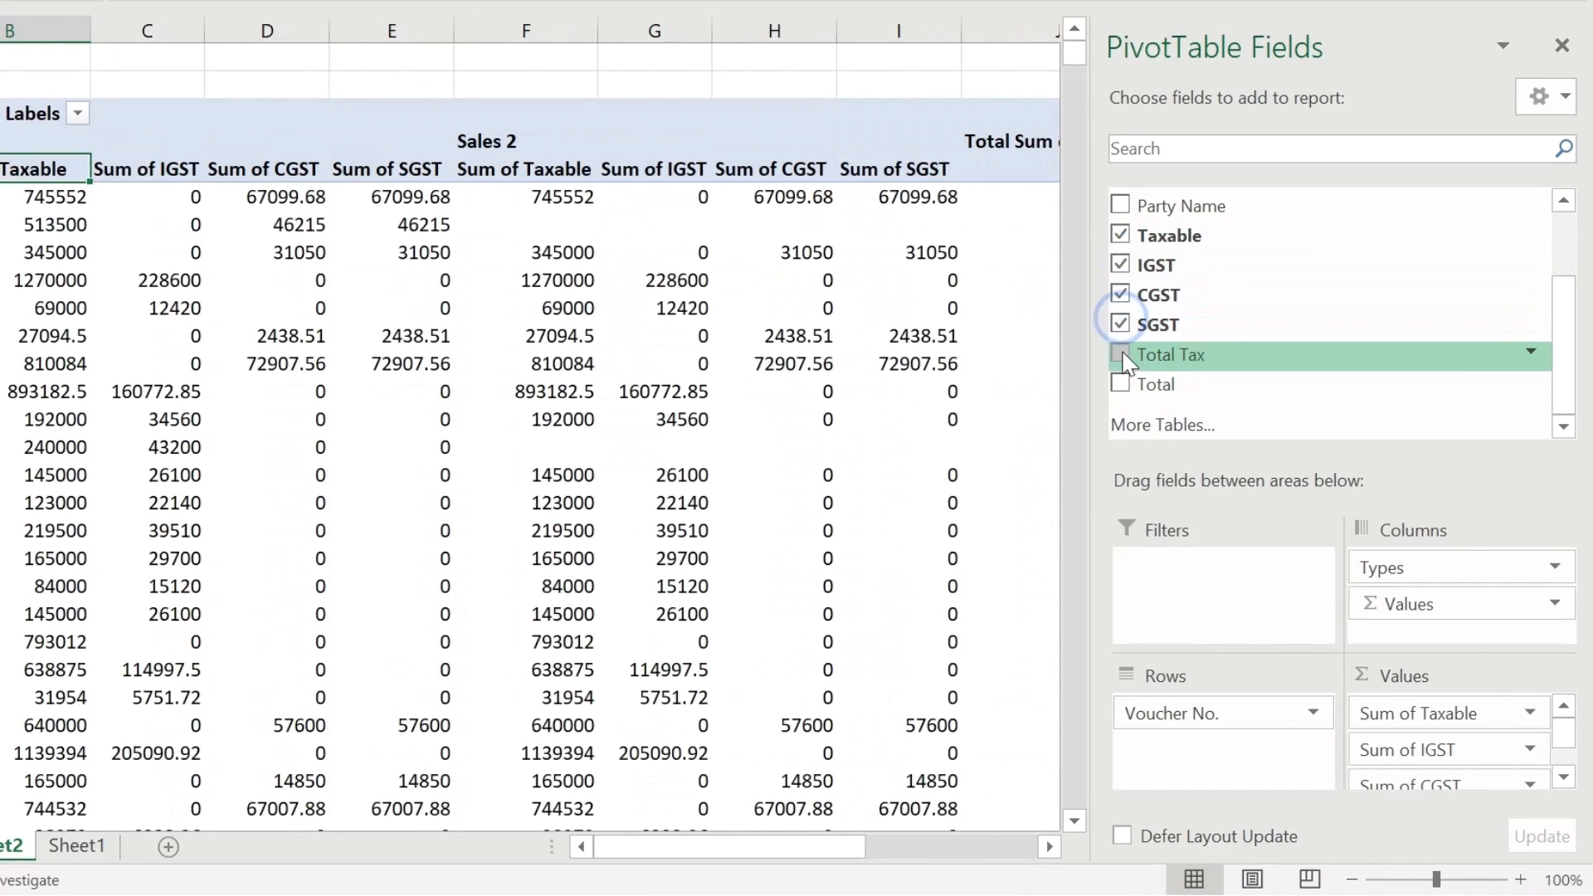
{"action": "left_click", "coordinate": [1120, 354]}
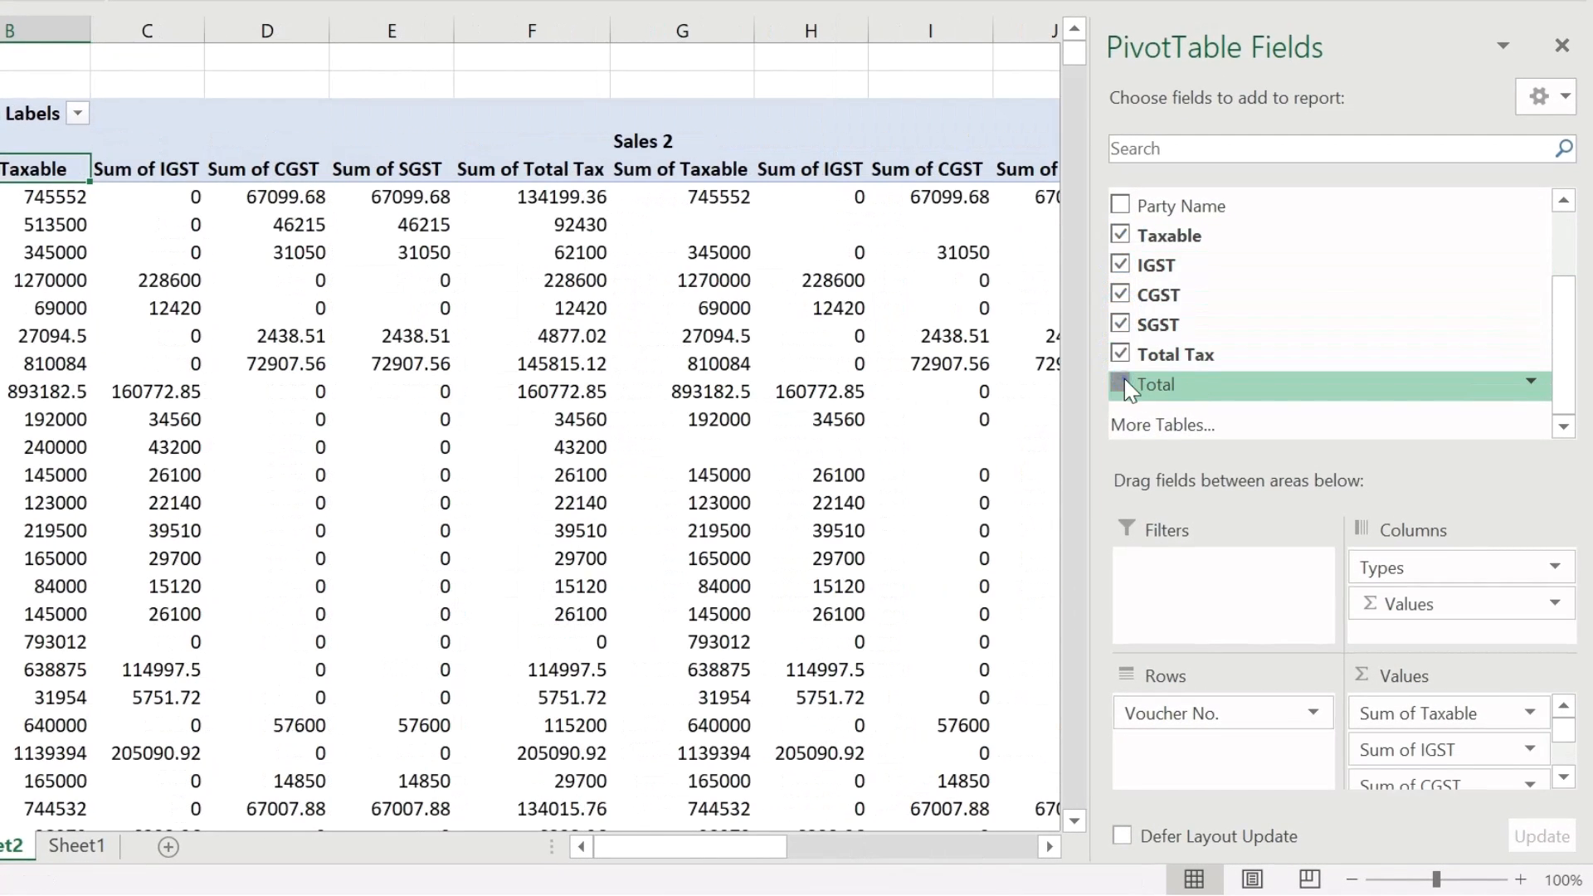
{"action": "left_click", "coordinate": [1121, 385]}
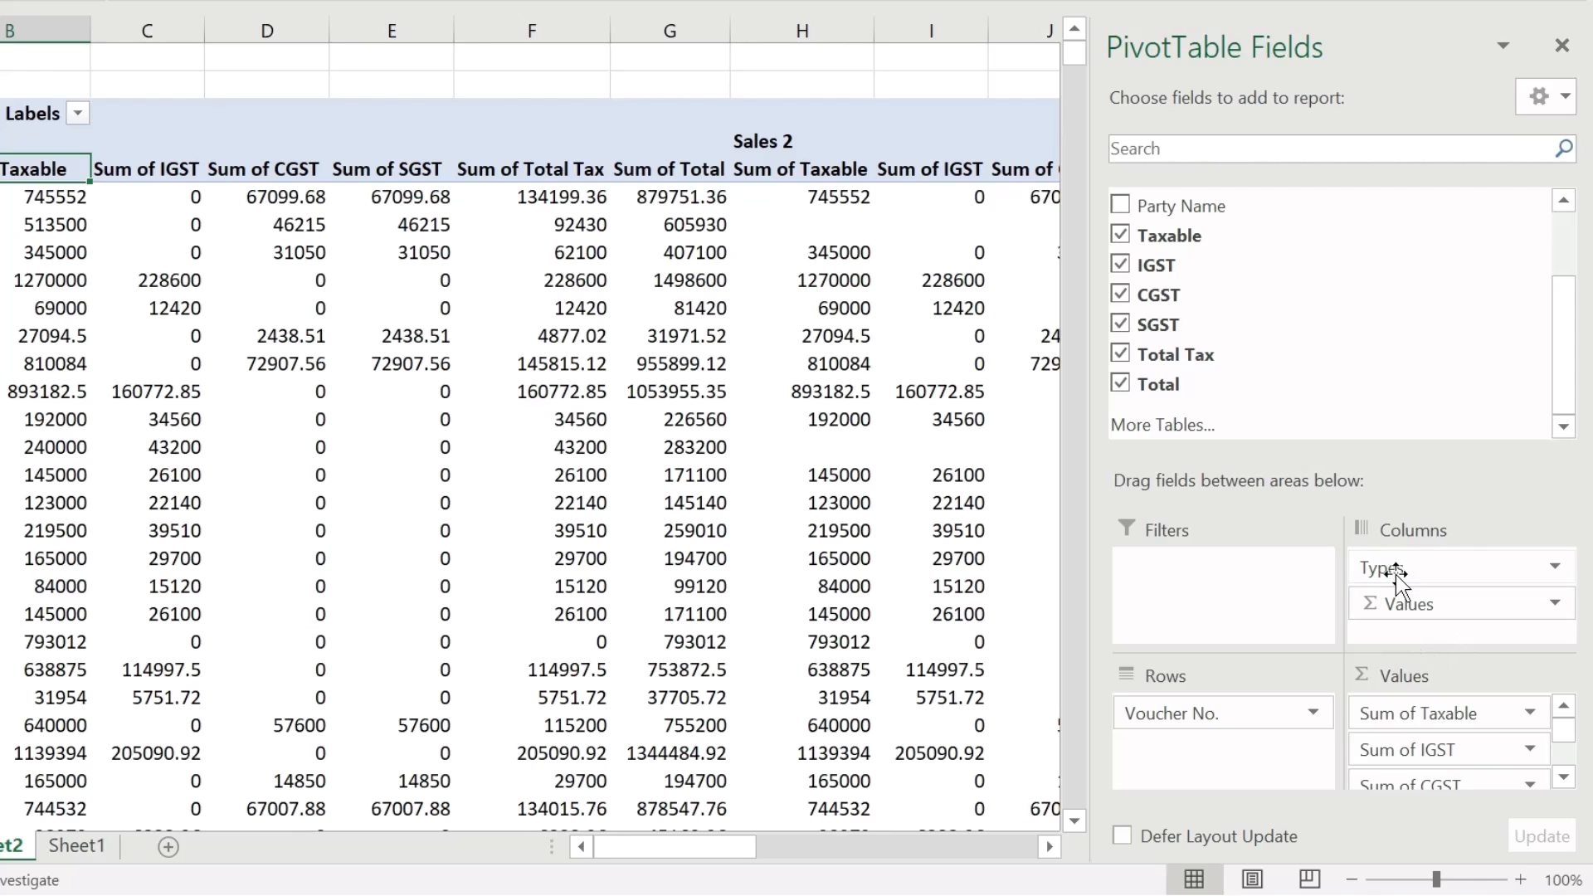
Step: Try placing Types below Values in the PivotTable's column fields and restore the original order
{"action": "left_click_drag", "start_coordinate": [1351, 578], "coordinate": [1477, 643]}
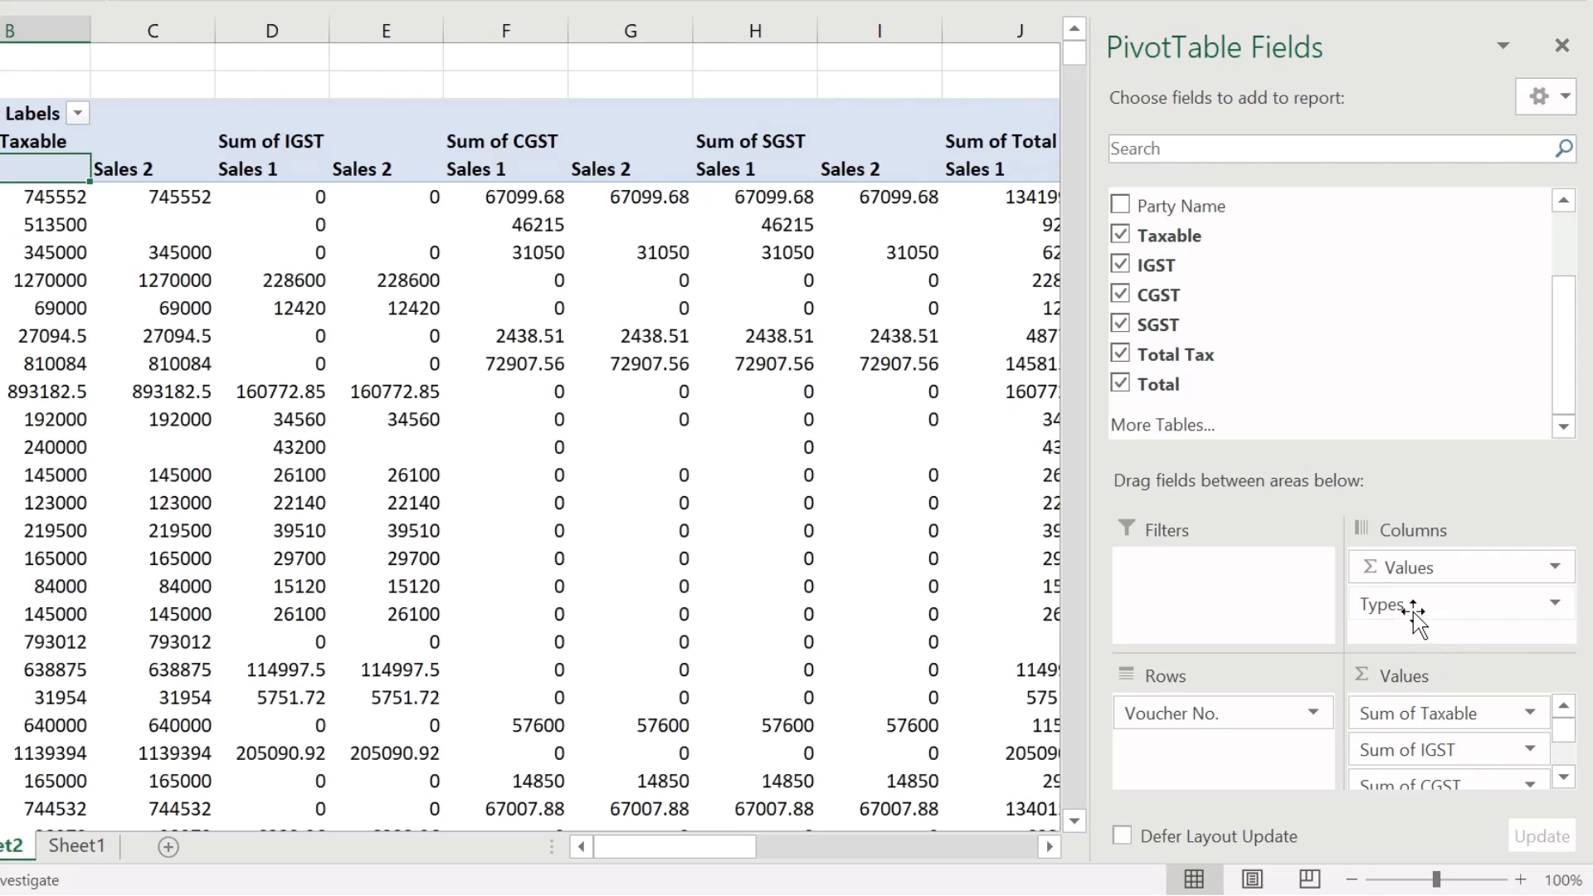
{"action": "left_click_drag", "start_coordinate": [1369, 605], "coordinate": [1414, 560]}
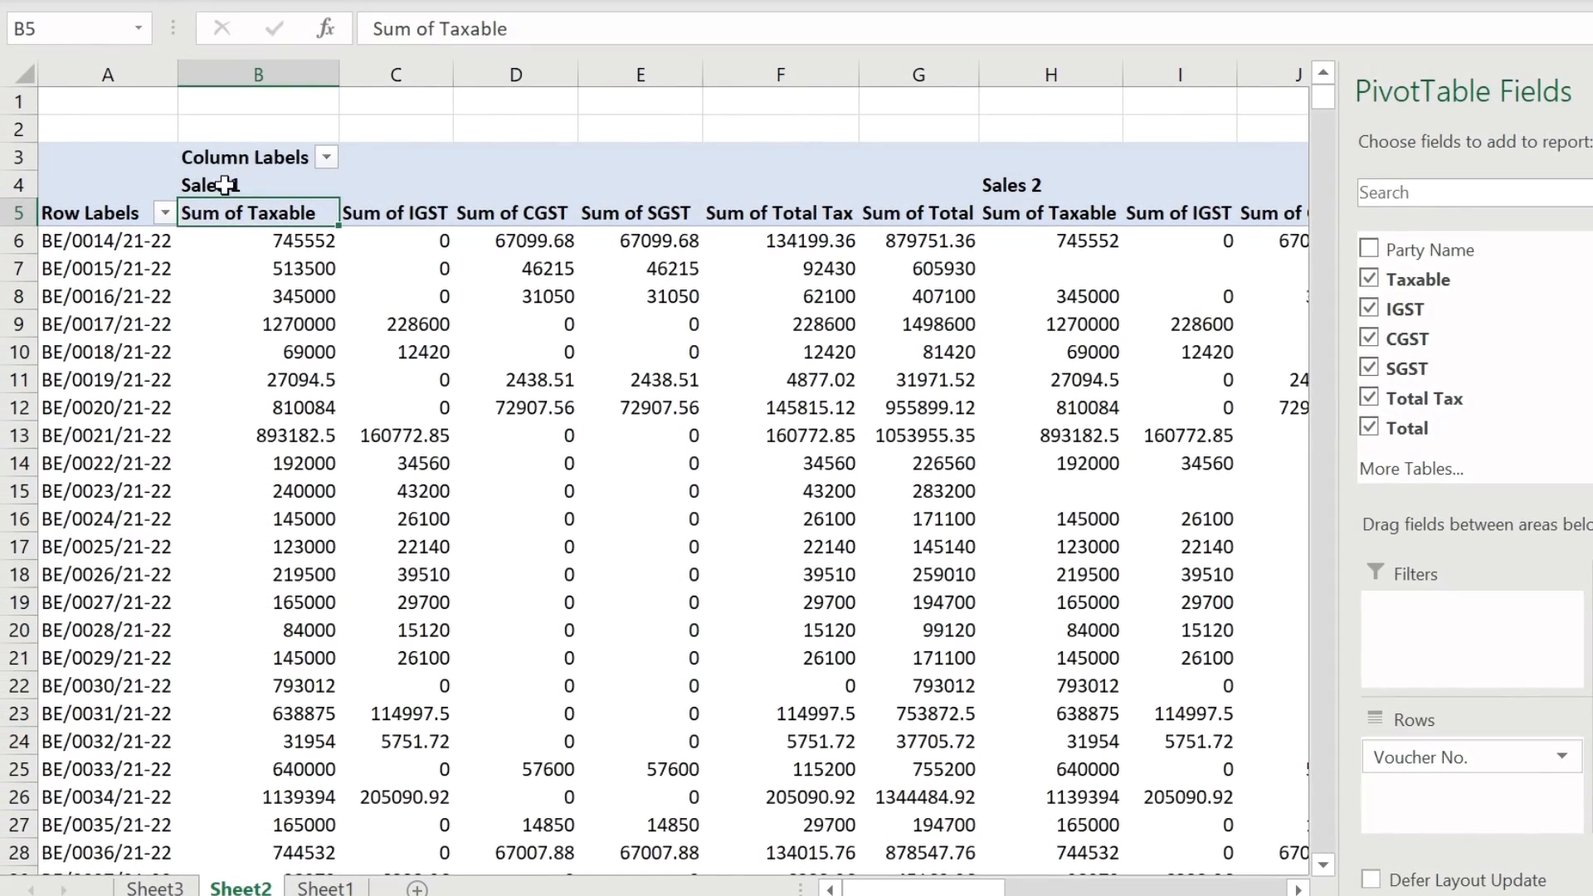
Step: Examine the Sales 1 and Sales 2 column groups and the total columns across the PivotTable
{"action": "left_click_drag", "start_coordinate": [225, 185], "coordinate": [849, 243]}
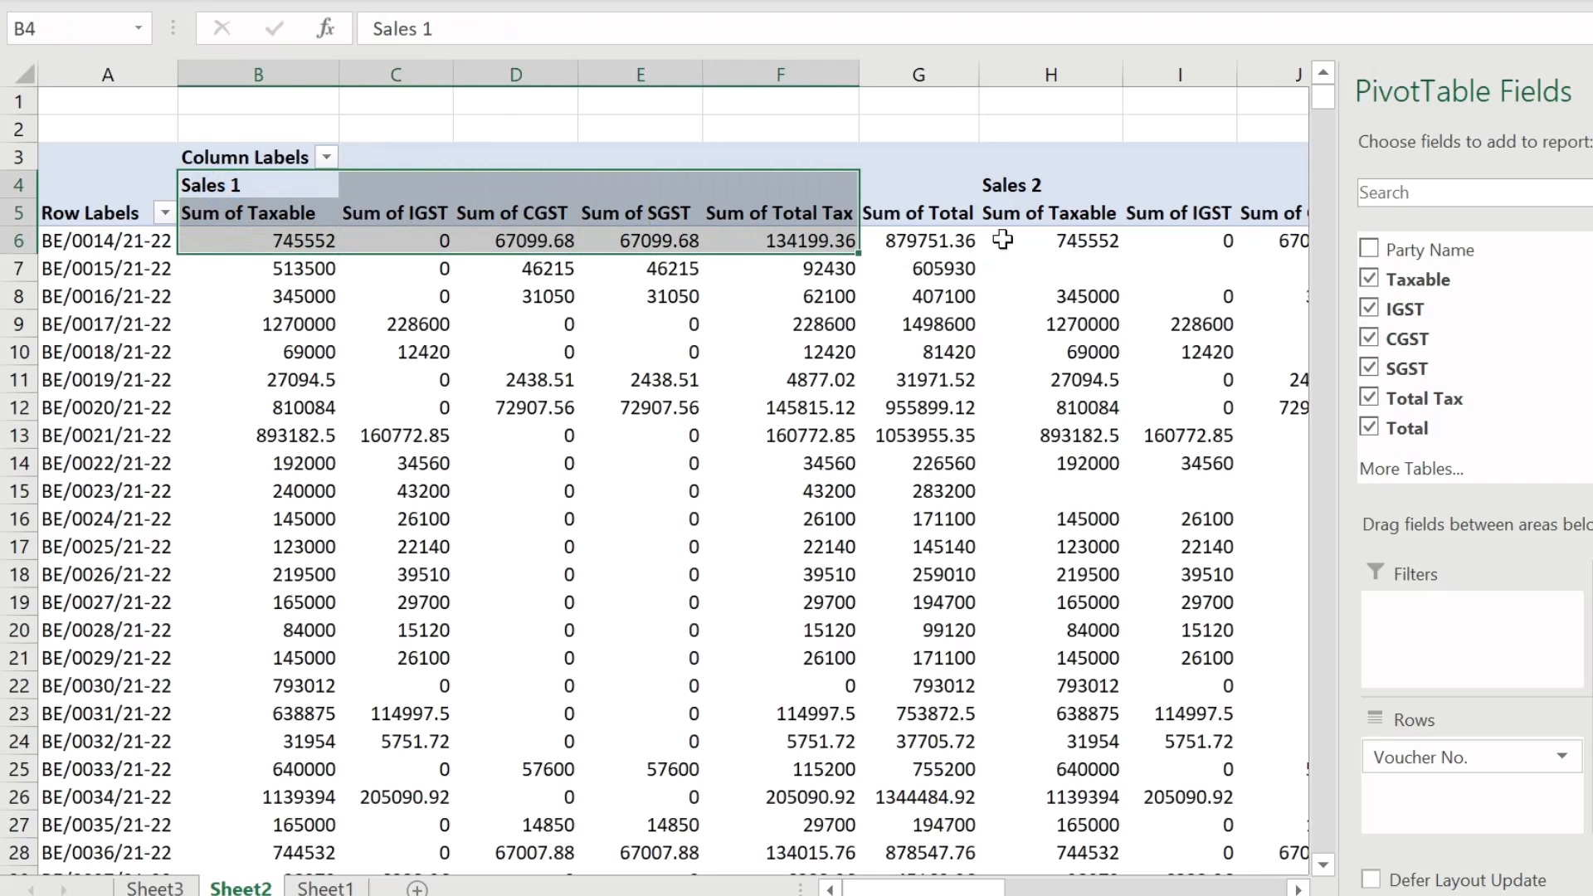
{"action": "left_click_drag", "start_coordinate": [1012, 185], "coordinate": [1187, 232]}
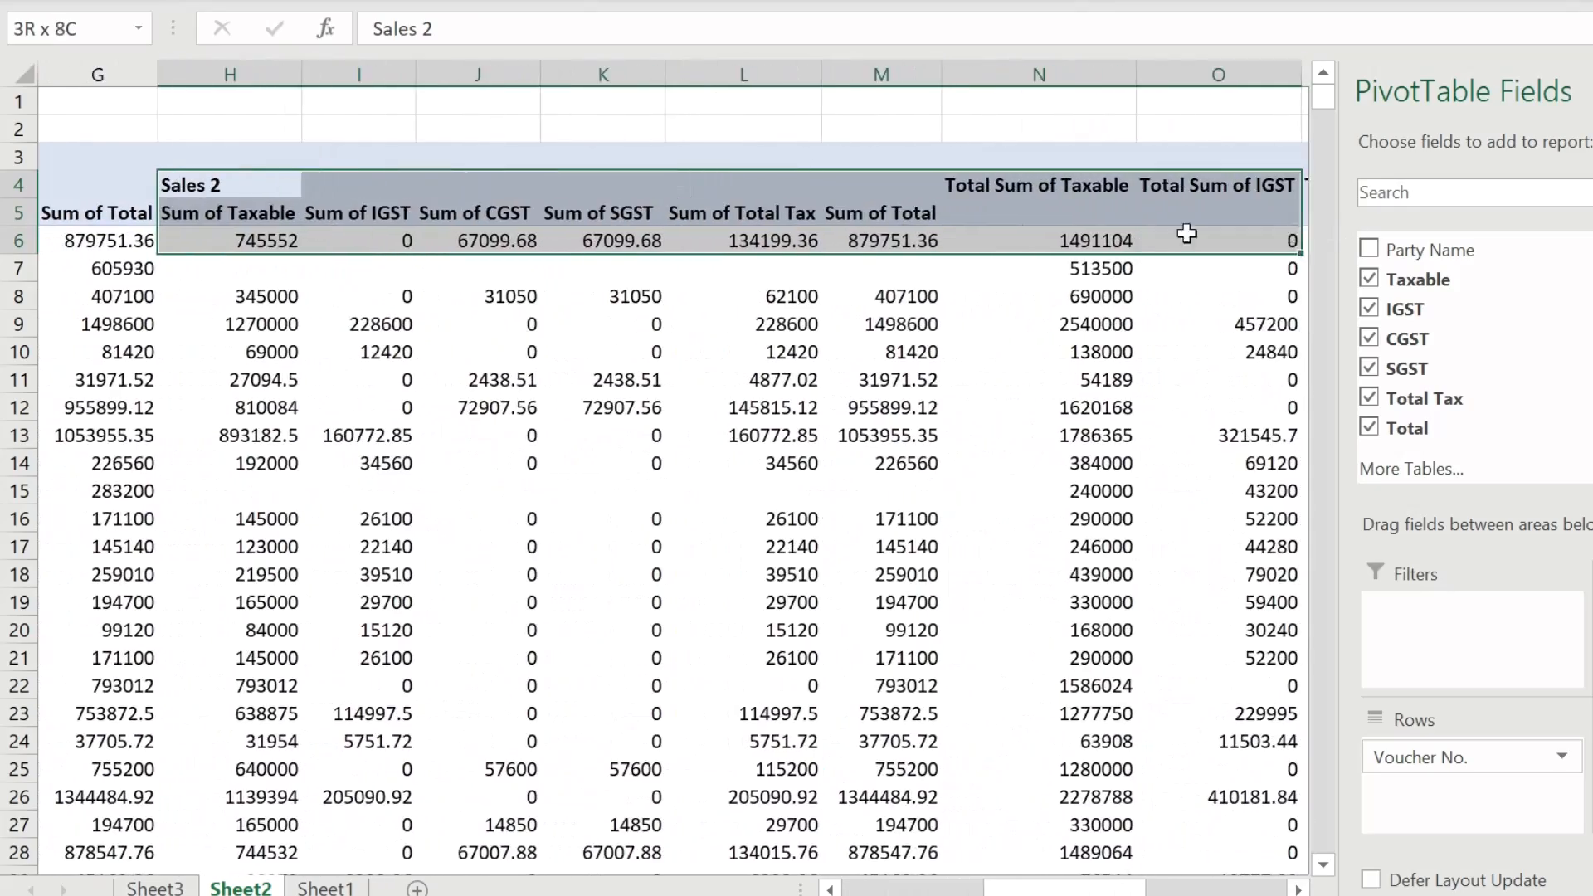
{"action": "left_click", "coordinate": [1024, 207]}
{"action": "key", "text": "Right"}
{"action": "key", "text": "Right"}
{"action": "key", "text": "Right"}
{"action": "key", "text": "Right"}
{"action": "key", "text": "Right"}
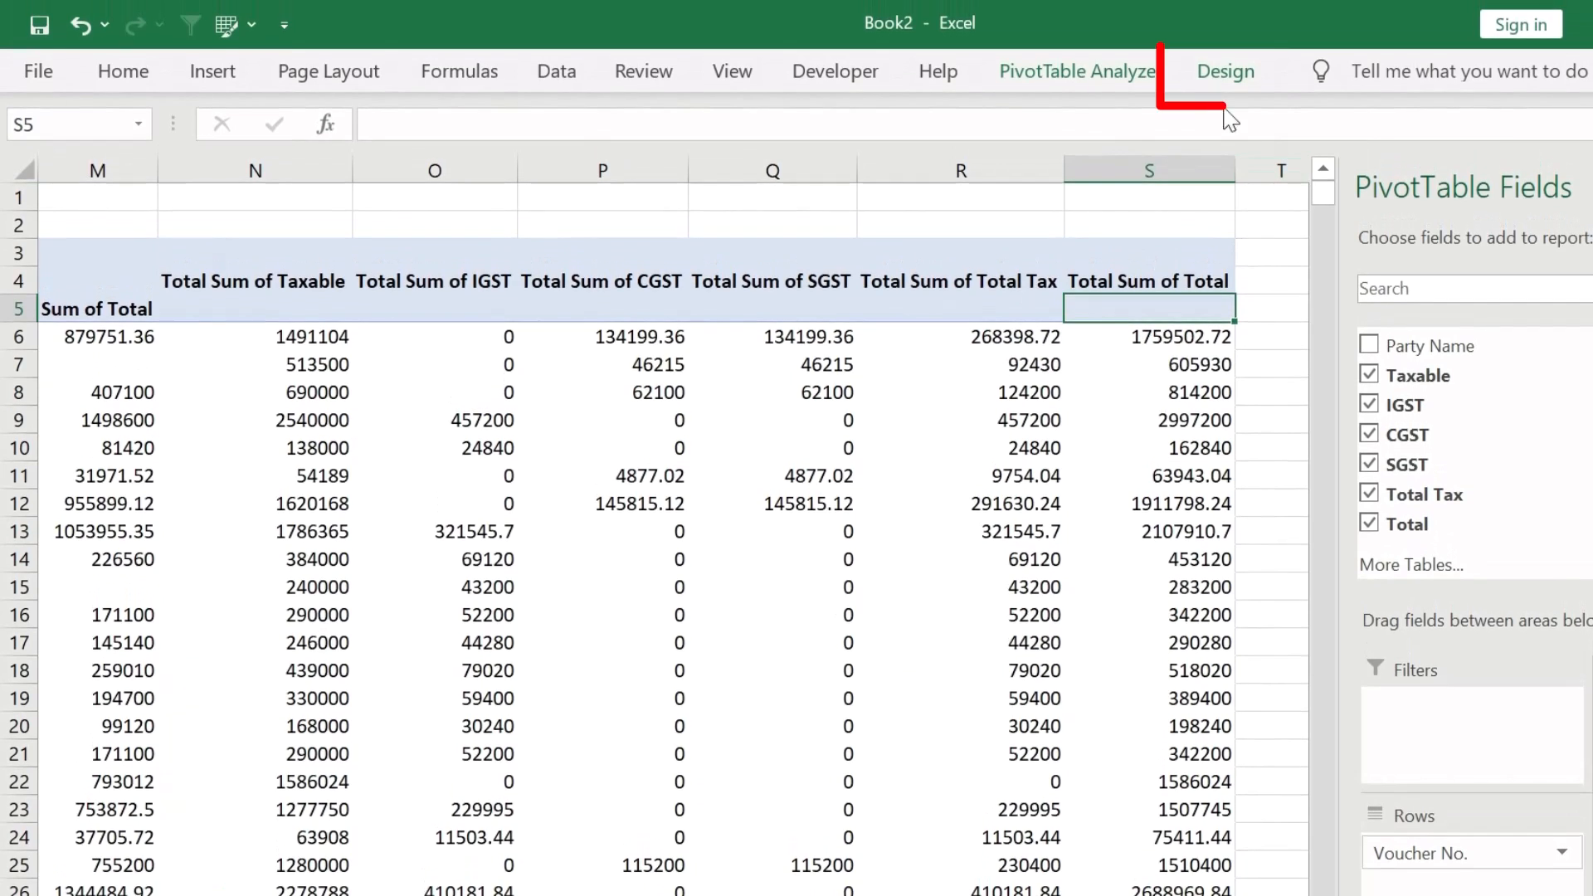
Step: Turn off the PivotTable's grand totals for rows and columns
{"action": "left_click", "coordinate": [1217, 76]}
{"action": "left_click", "coordinate": [126, 168]}
{"action": "left_click", "coordinate": [129, 166]}
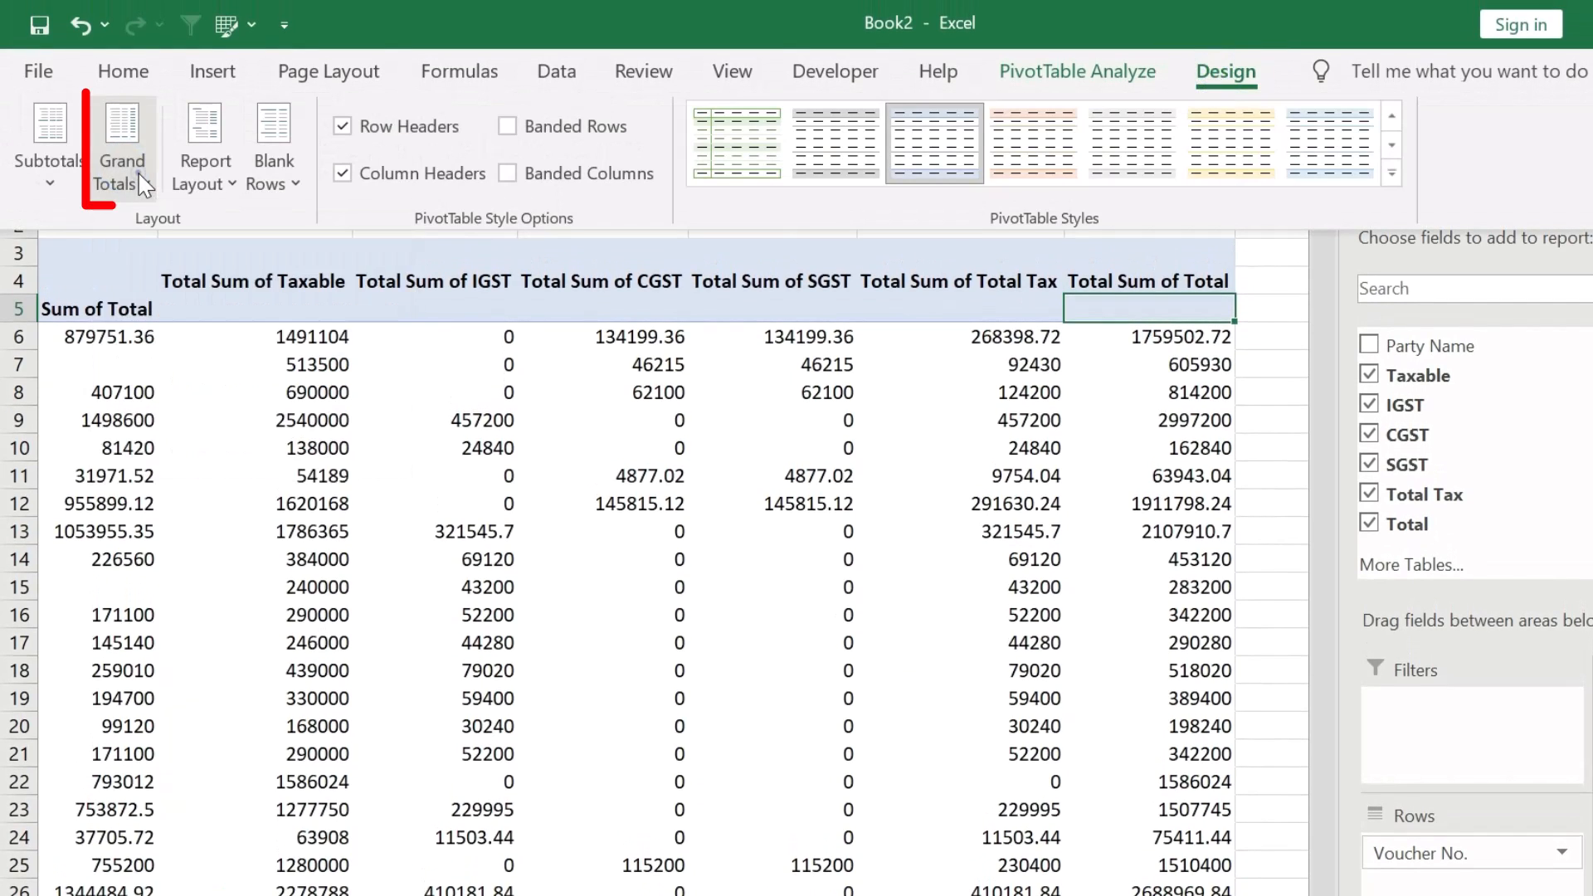
{"action": "left_click", "coordinate": [128, 162]}
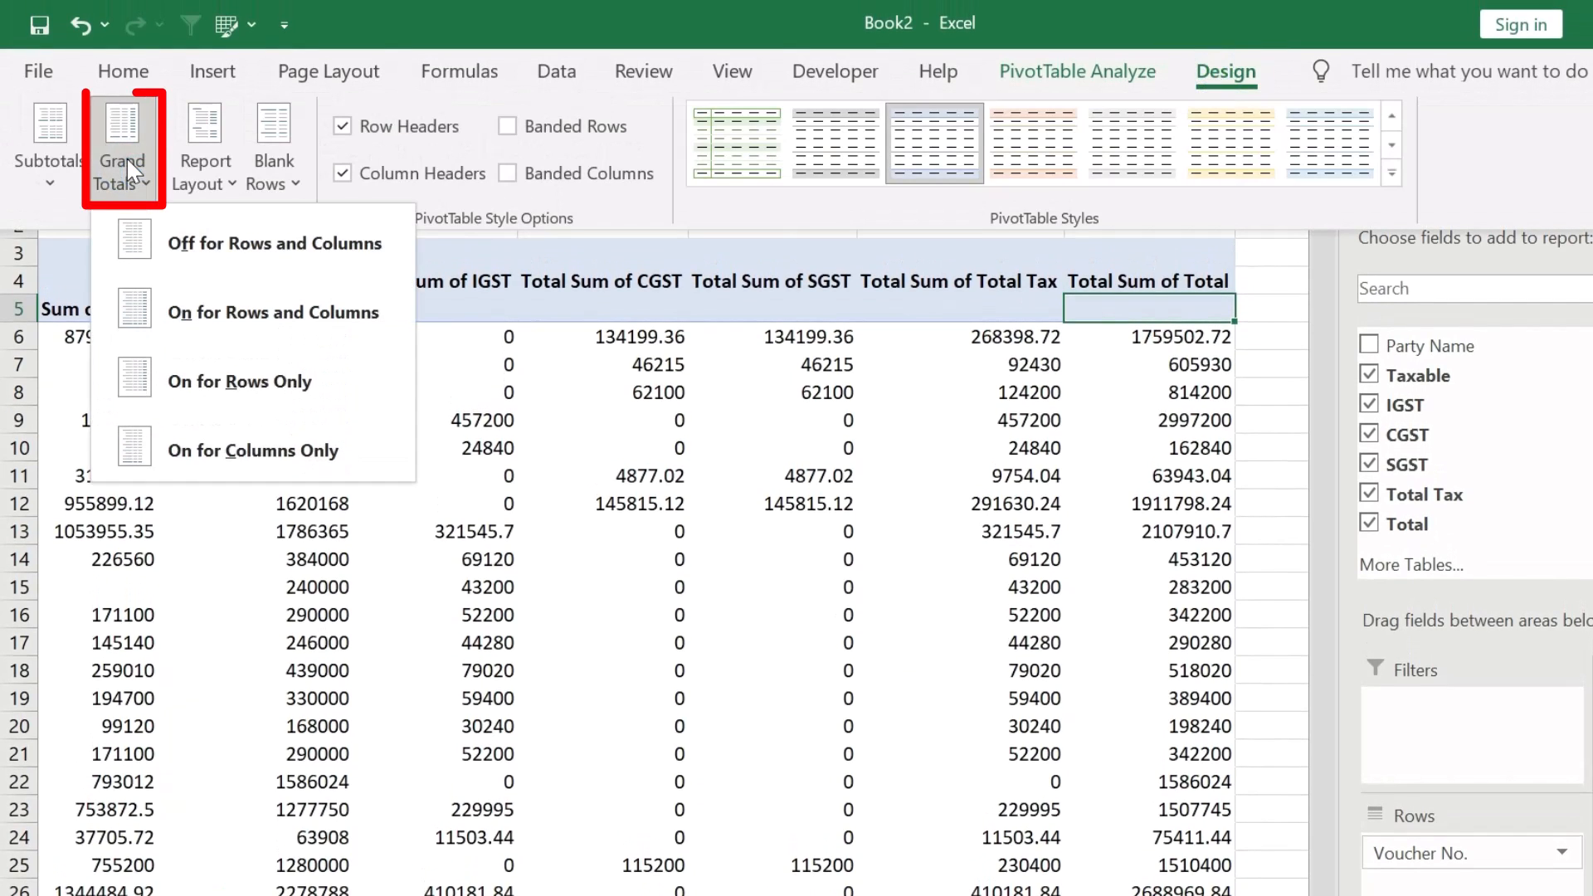
{"action": "left_click", "coordinate": [214, 259]}
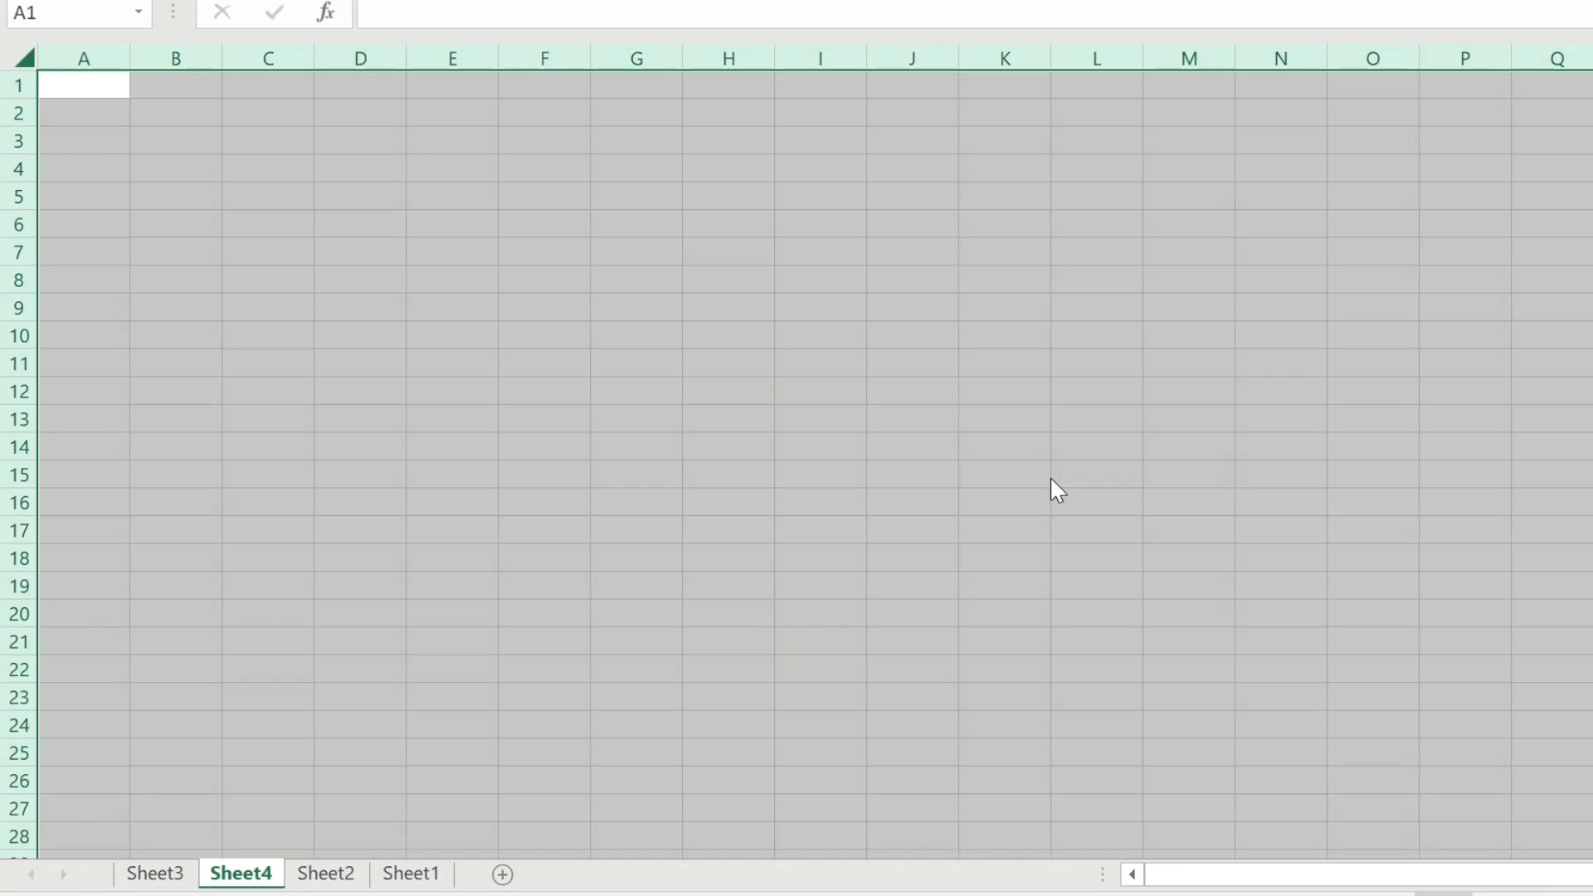
Step: Paste the PivotTable data as values into Sheet4 and duplicate its H5:M5 headers into N5:S5
{"action": "key", "text": "ctrl+alt+v"}
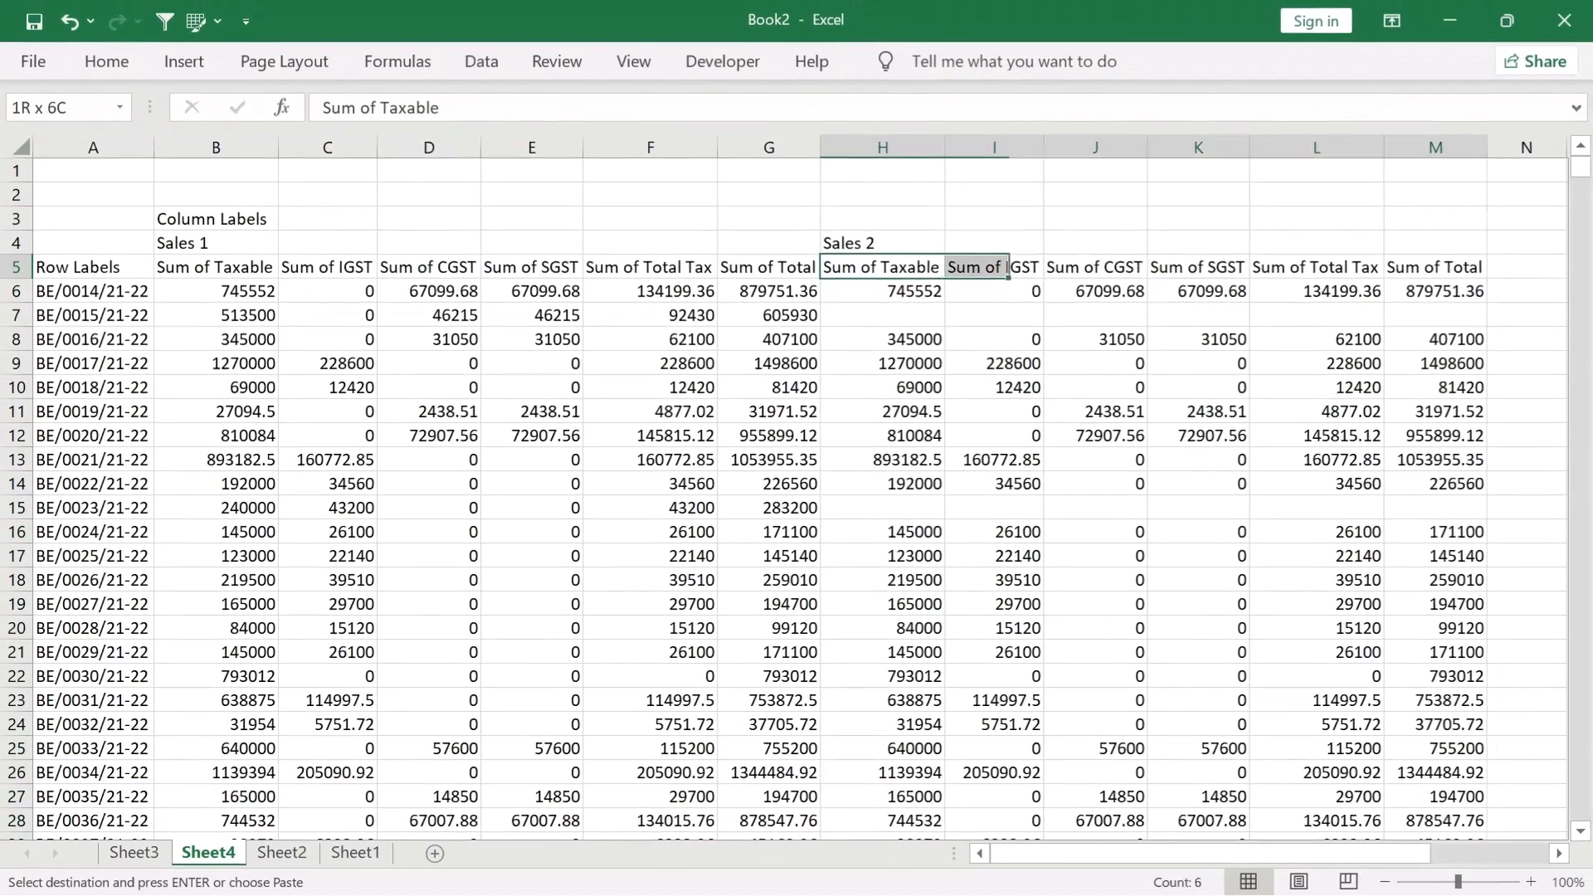
{"action": "key", "text": "ctrl+c"}
{"action": "left_click", "coordinate": [994, 267]}
{"action": "key", "text": "Right"}
{"action": "key", "text": "Right"}
{"action": "key", "text": "Right"}
{"action": "key", "text": "Right"}
{"action": "key", "text": "Right"}
{"action": "key", "text": "ctrl+v"}
Step: Enter the formula =B6-H6 in N6 to subtract the Sales 2 taxable amount from the Sales 1 amount
{"action": "key", "text": "Down"}
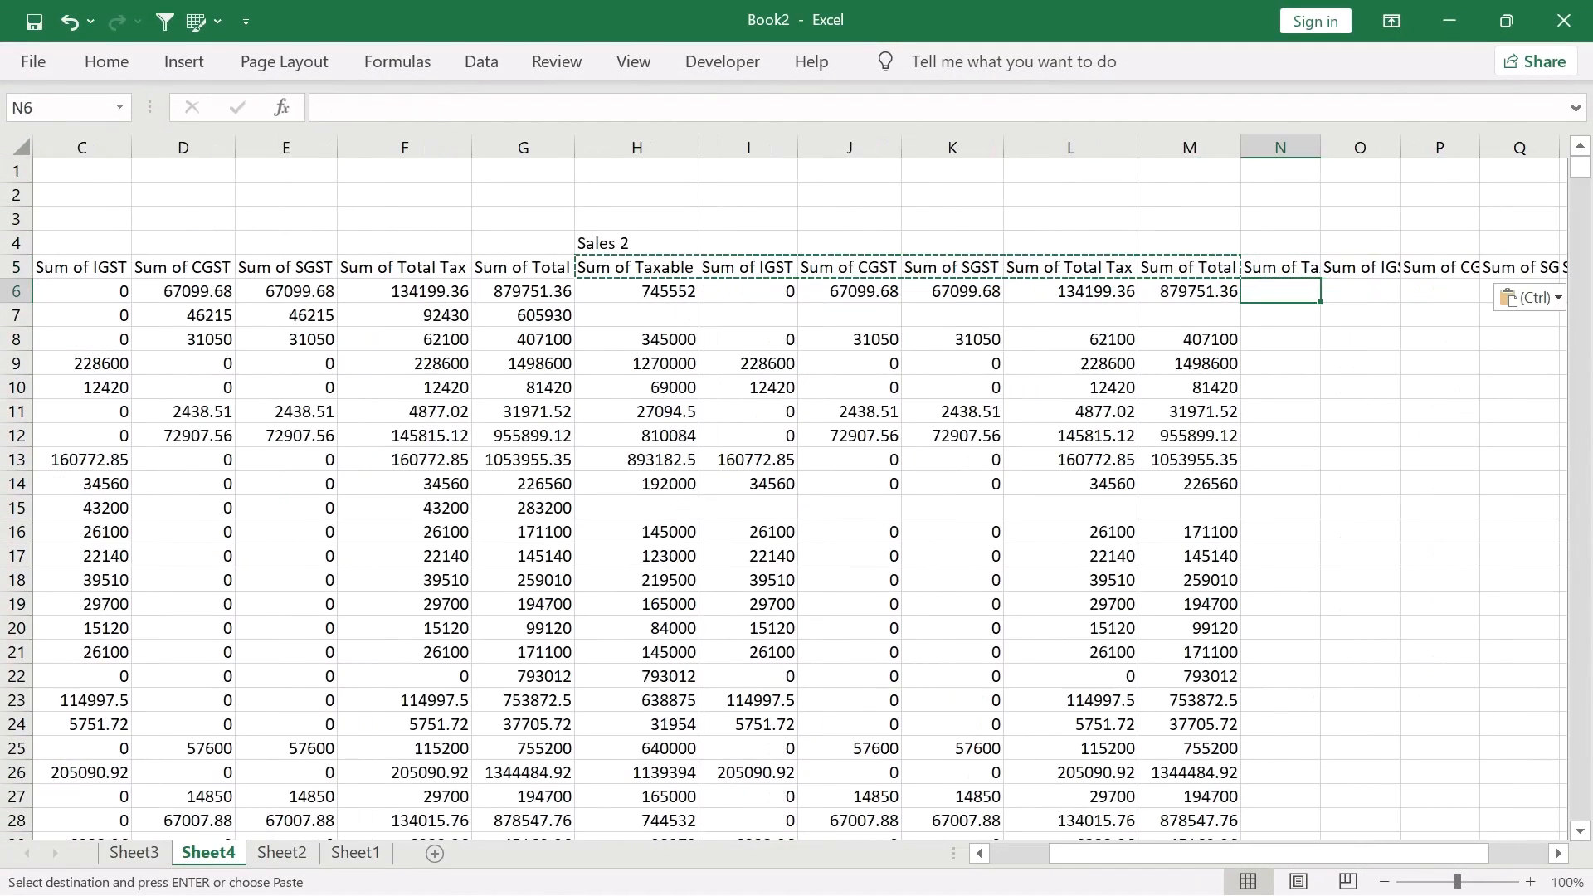
{"action": "type", "text": "="}
{"action": "key", "text": "Left"}
{"action": "key", "text": "Left"}
{"action": "key", "text": "Left"}
{"action": "key", "text": "Left"}
{"action": "key", "text": "Left"}
{"action": "key", "text": "Left"}
{"action": "key", "text": "Left"}
{"action": "key", "text": "Left"}
{"action": "key", "text": "Left"}
{"action": "key", "text": "Left"}
{"action": "key", "text": "Left"}
{"action": "key", "text": "Left"}
{"action": "key", "text": "Left"}
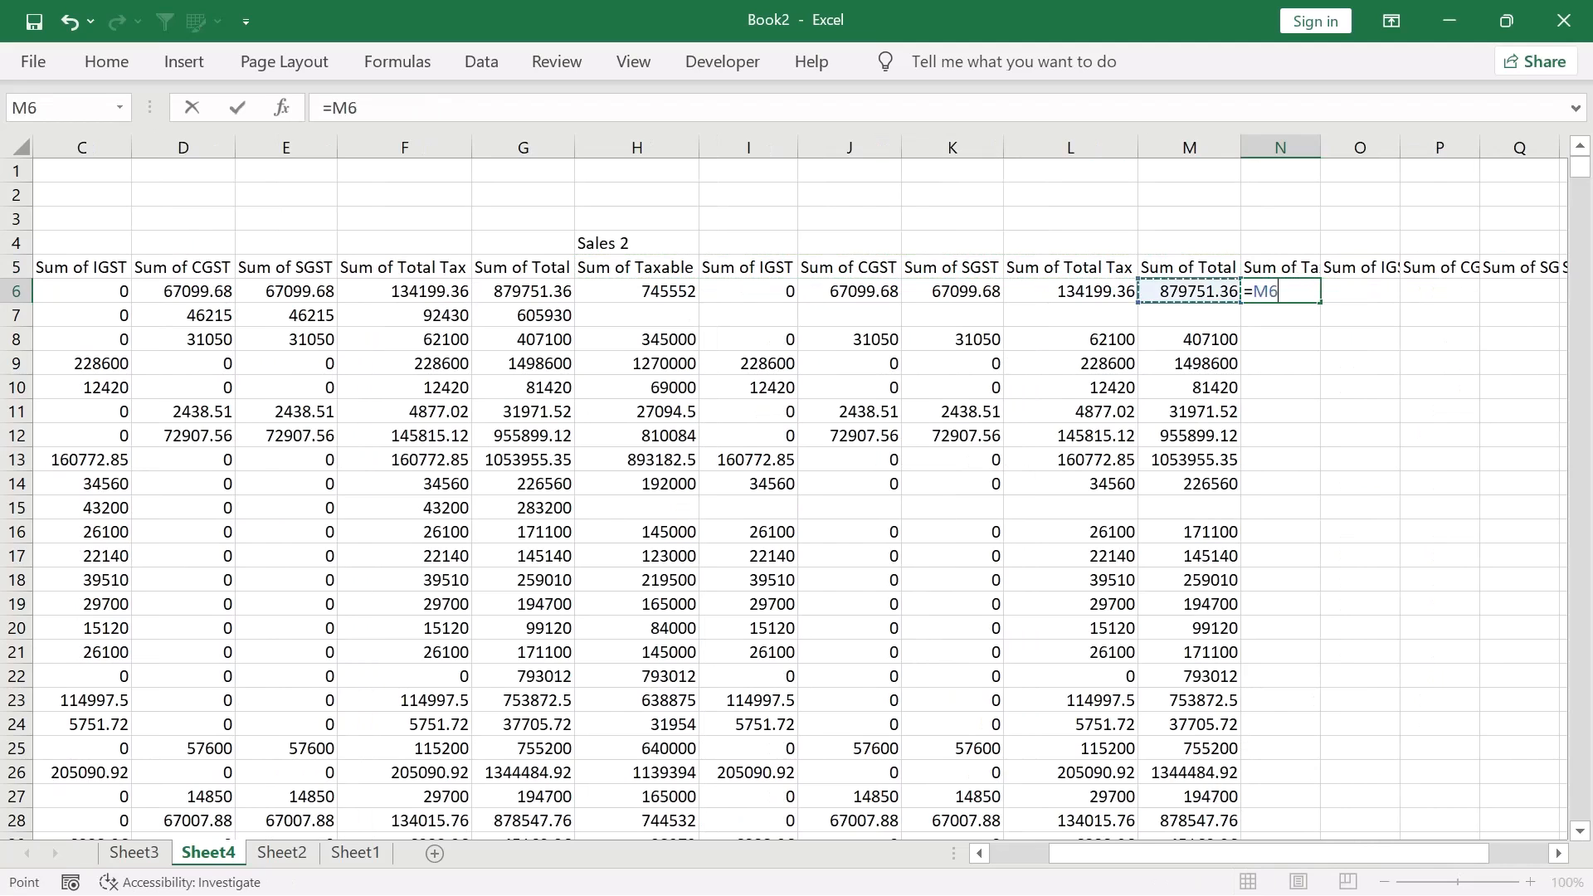
{"action": "key", "text": "Right"}
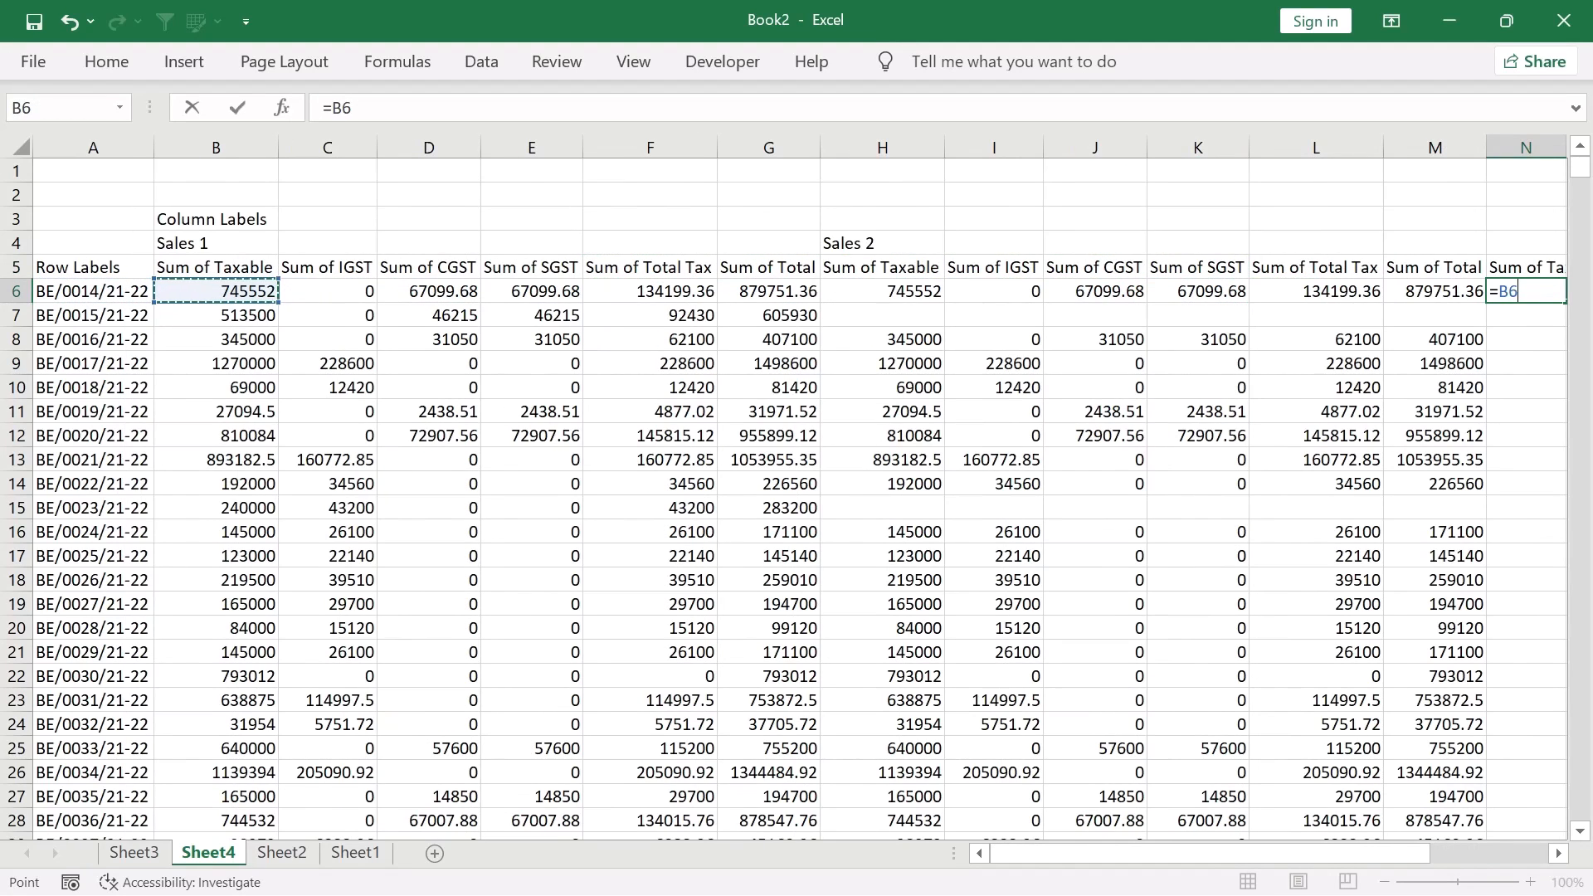
{"action": "type", "text": "-"}
{"action": "left_click", "coordinate": [905, 292]}
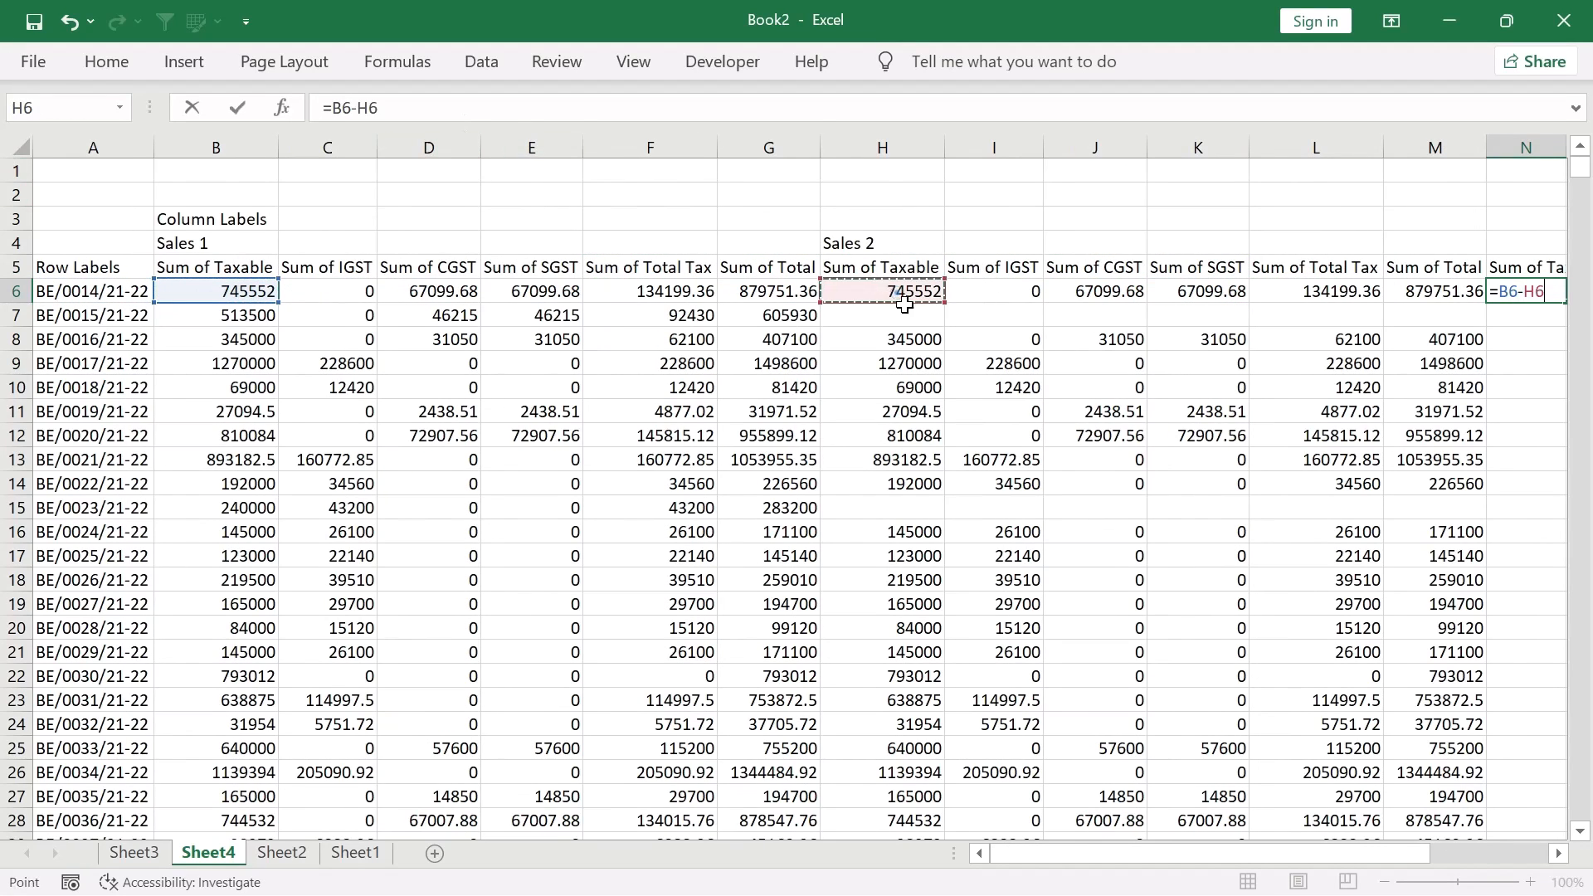
{"action": "key", "text": "Return"}
Step: Copy the difference formula from N6 across to S6, fill it down all voucher rows, and check the differences
{"action": "key", "text": "Up"}
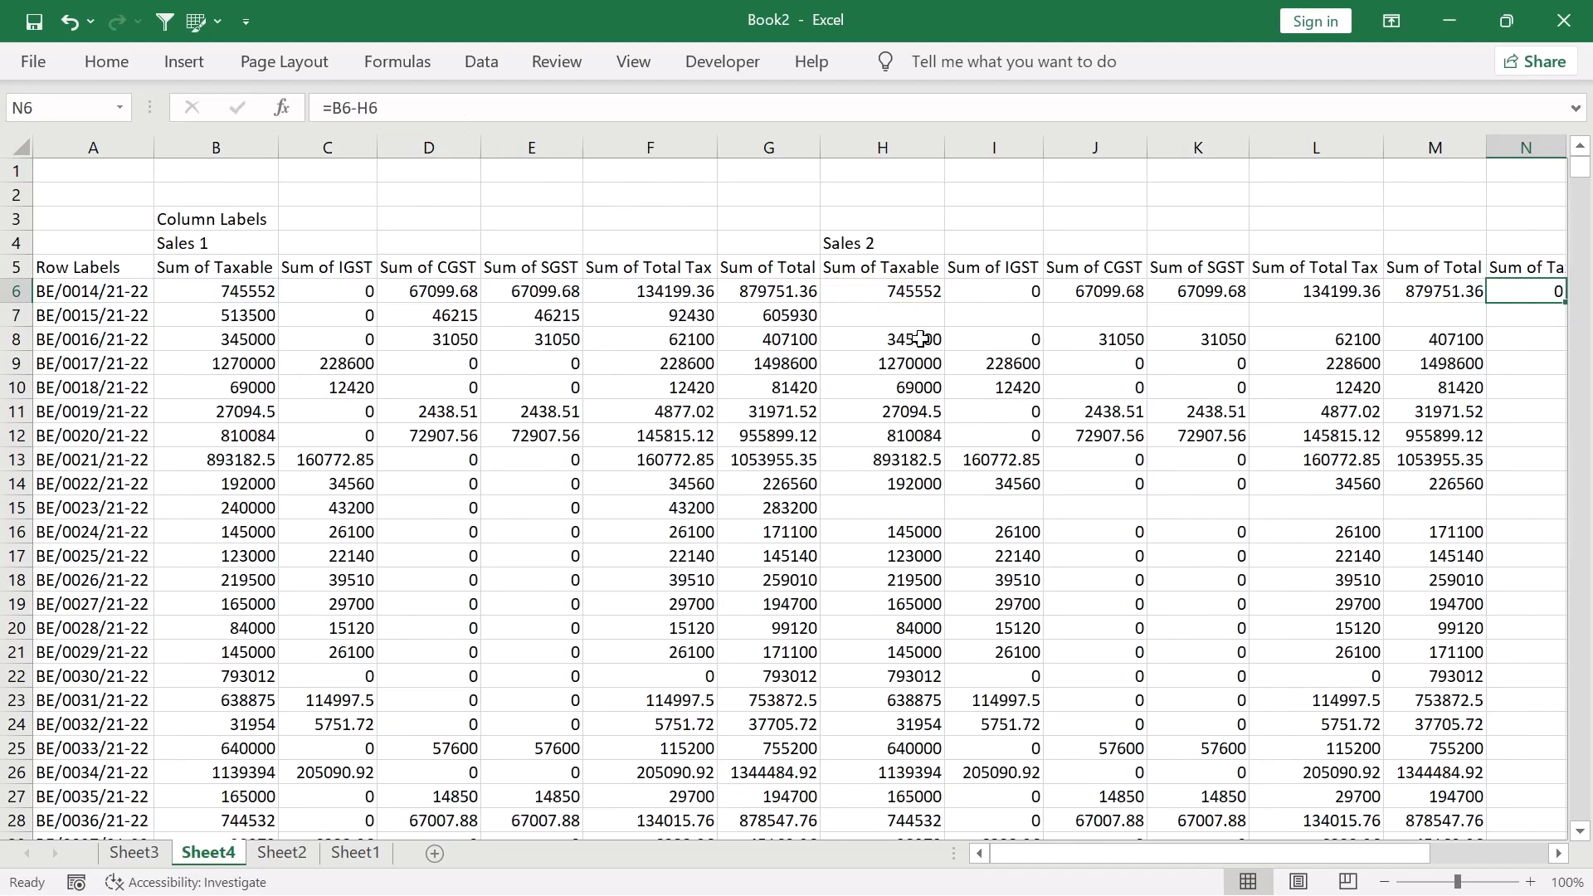
{"action": "key", "text": "ctrl+c"}
{"action": "key", "text": "shift+Right"}
{"action": "key", "text": "shift+Right"}
{"action": "key", "text": "shift+Right"}
{"action": "key", "text": "shift+Right"}
{"action": "key", "text": "shift+Right"}
{"action": "key", "text": "shift+Right"}
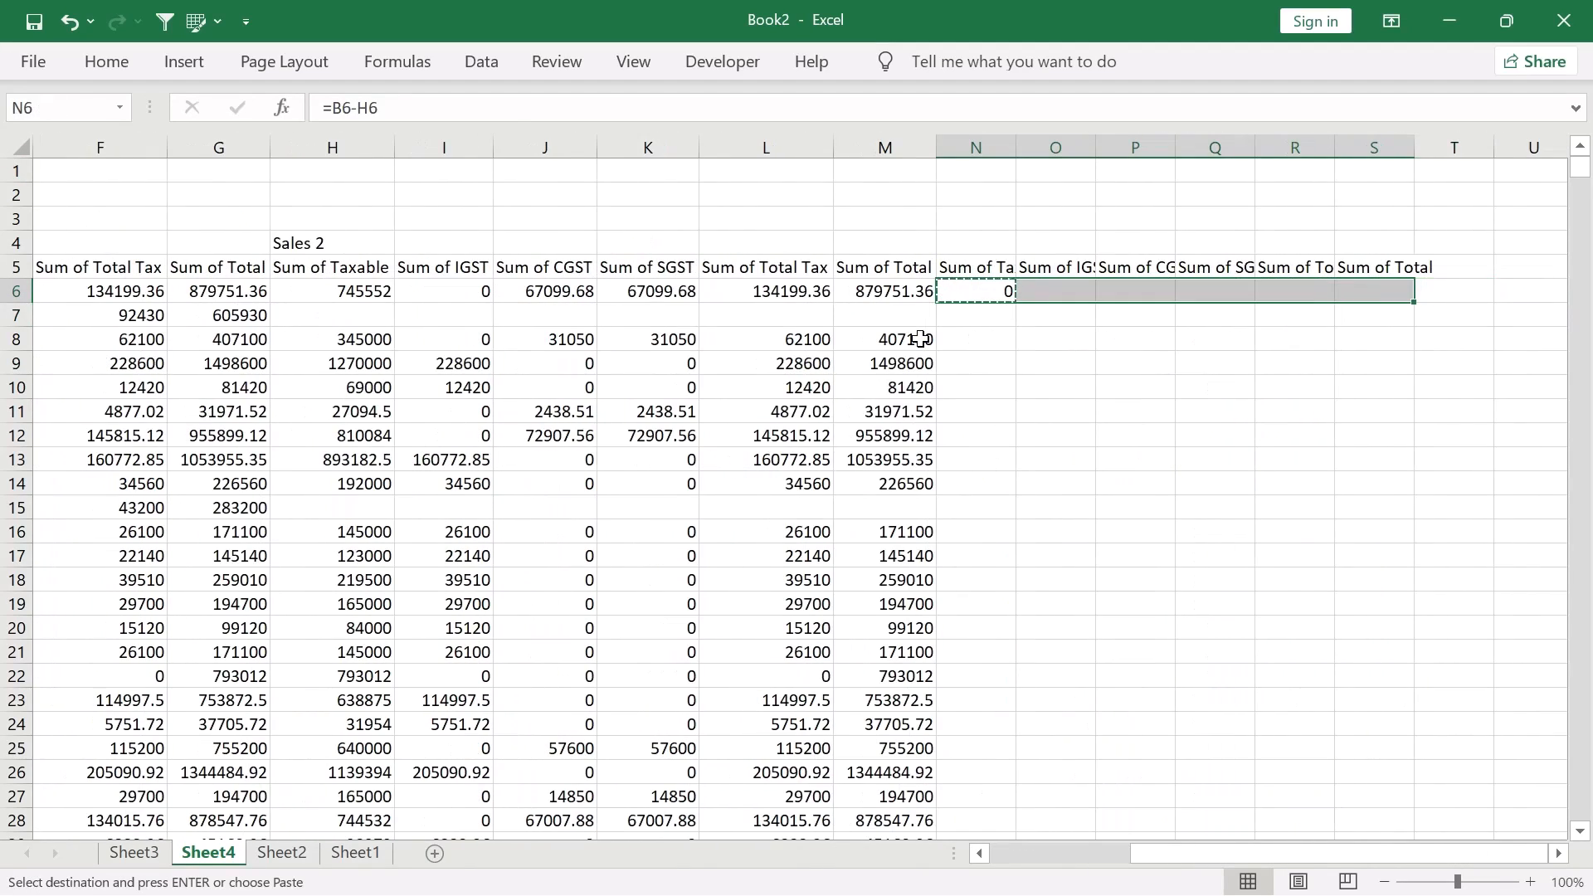
{"action": "key", "text": "ctrl+v"}
{"action": "double_click", "coordinate": [1474, 301]}
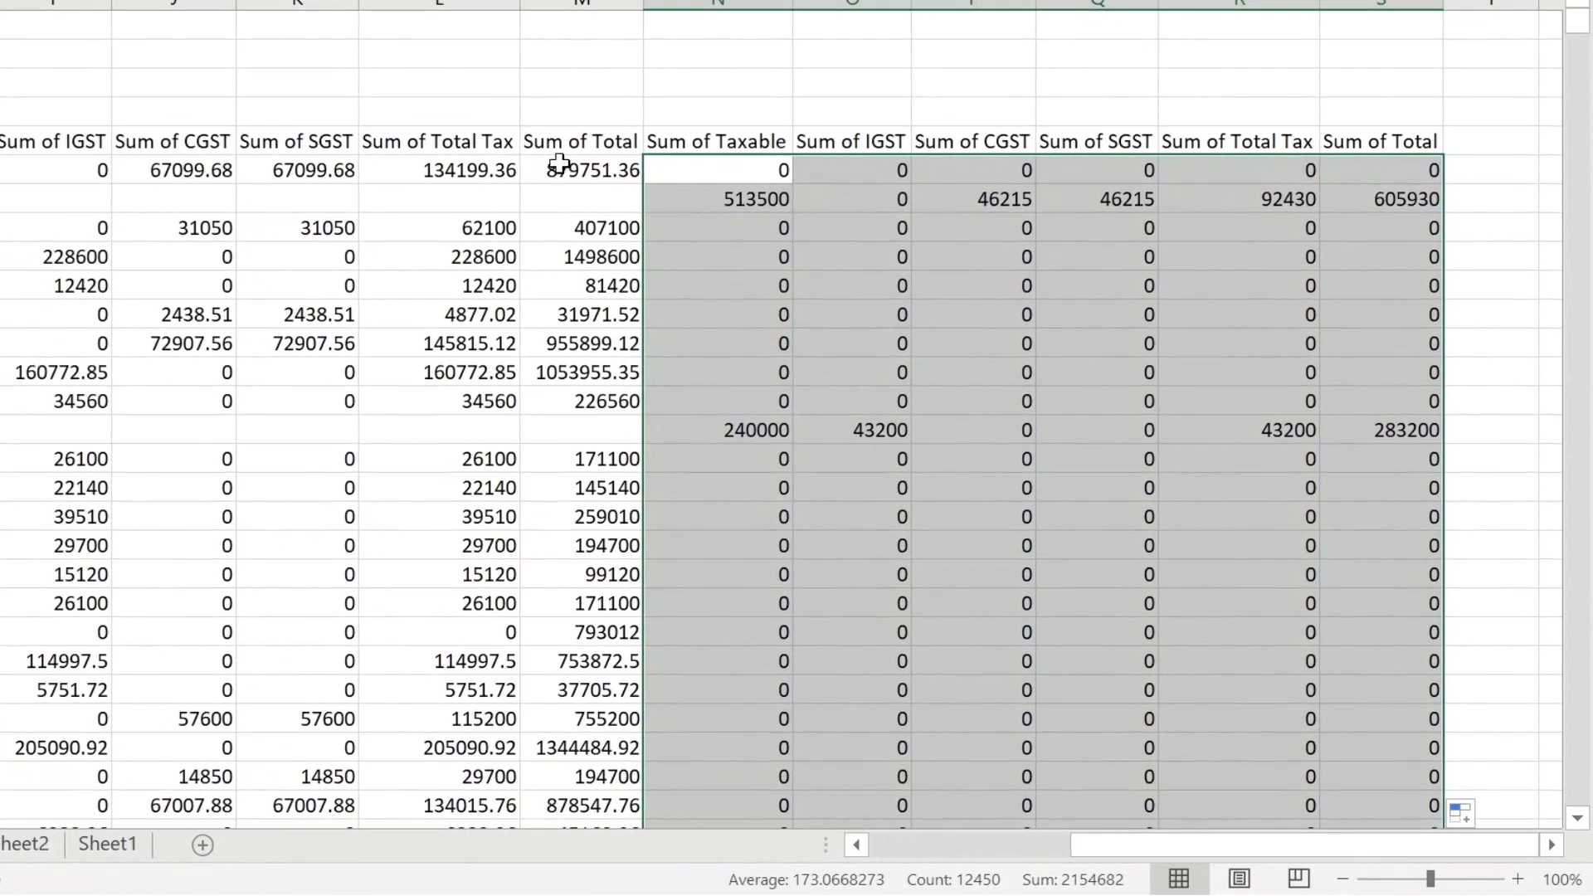
{"action": "left_click", "coordinate": [902, 249]}
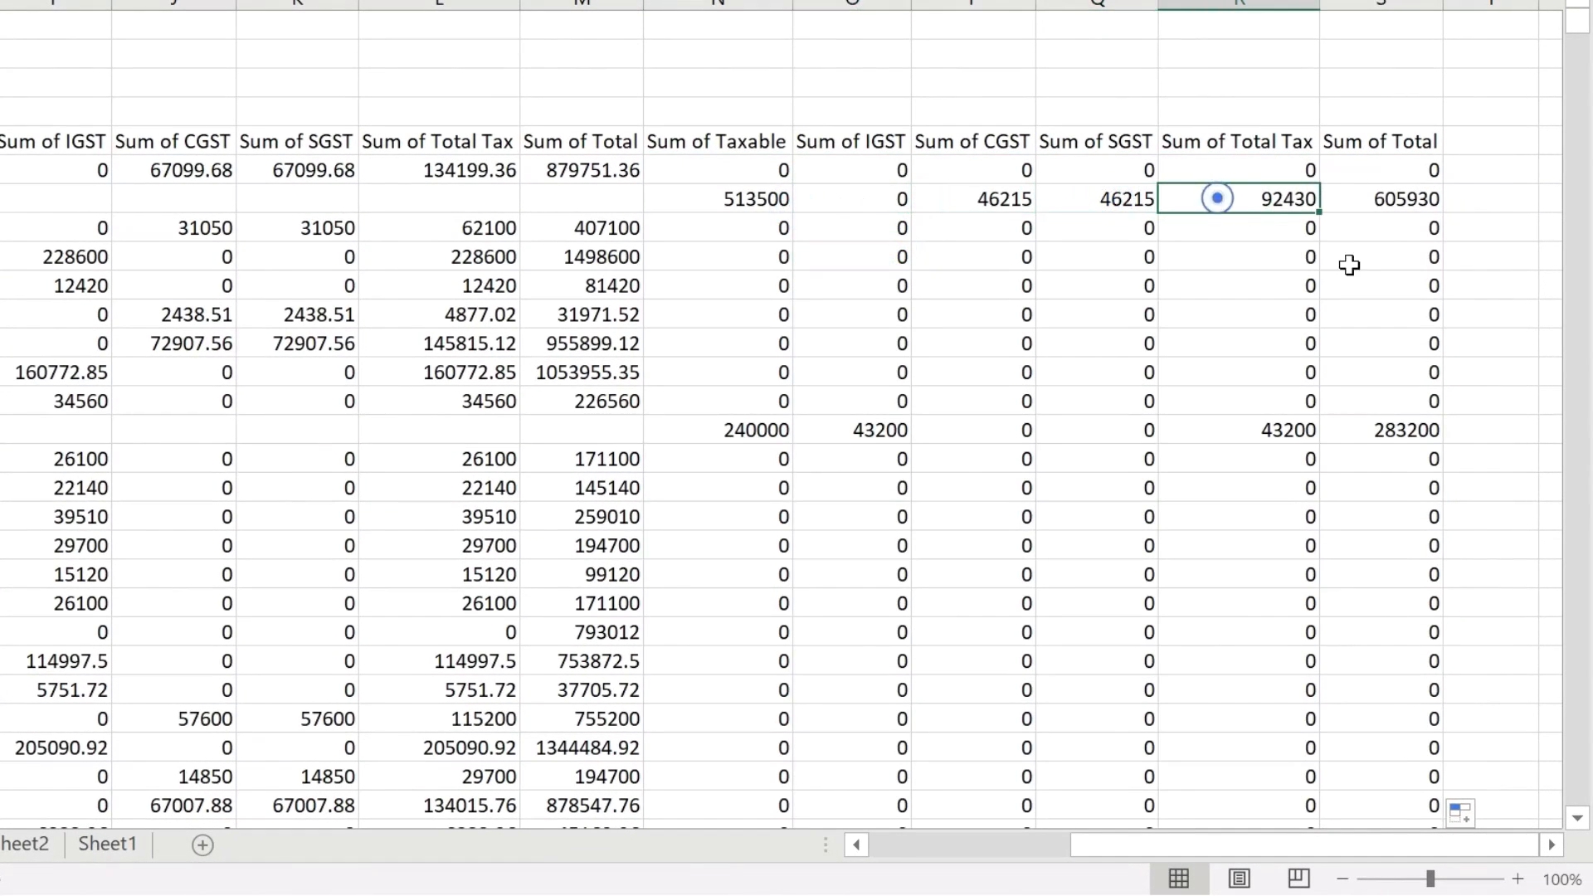
{"action": "left_click", "coordinate": [1389, 133]}
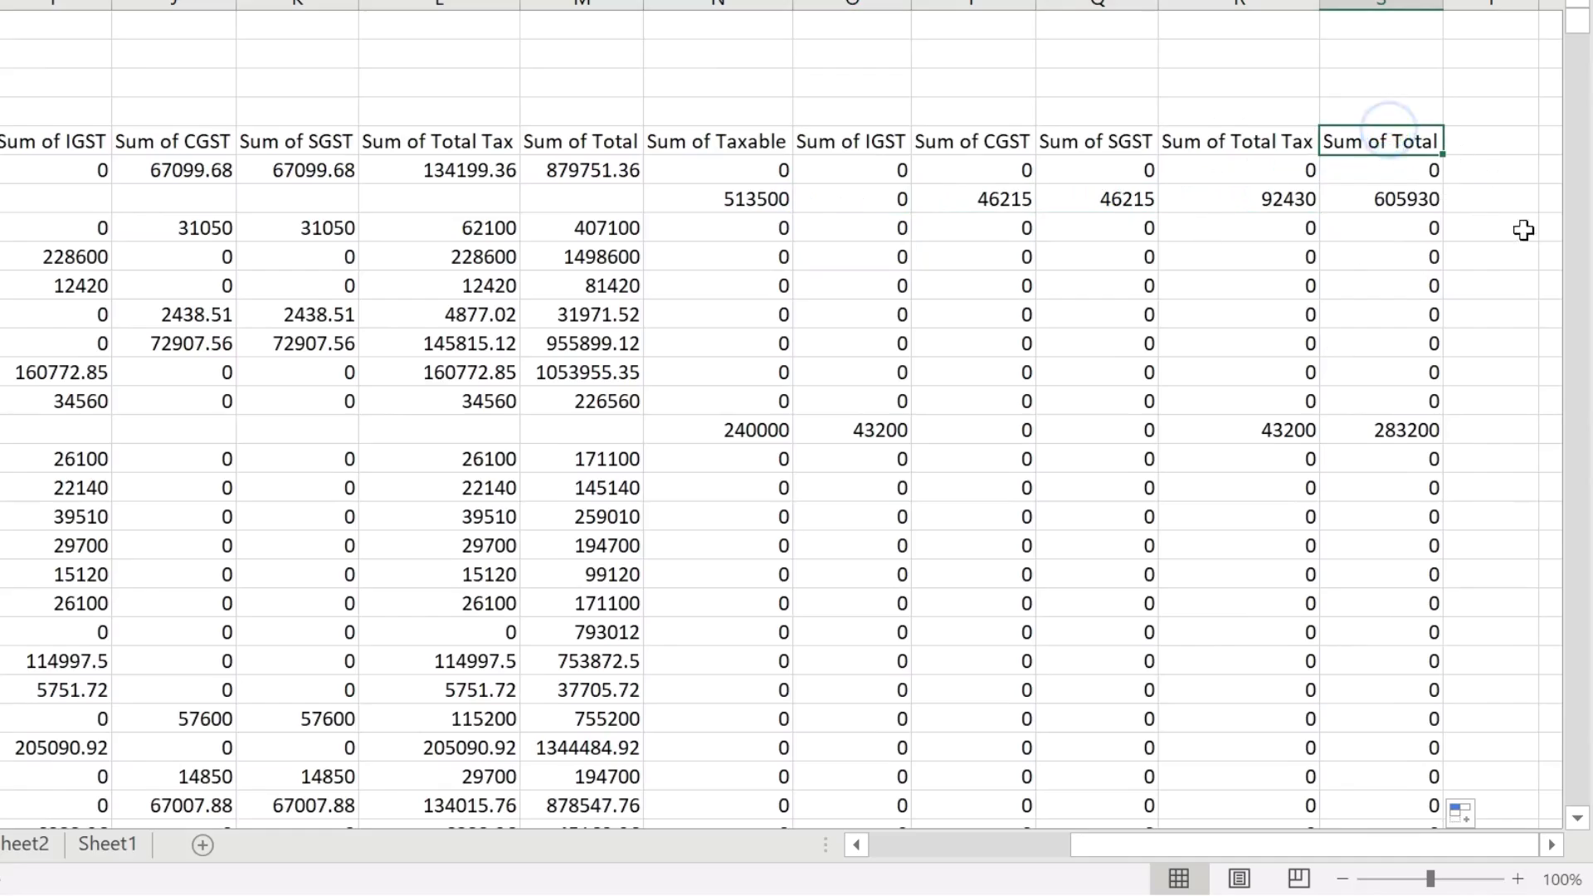
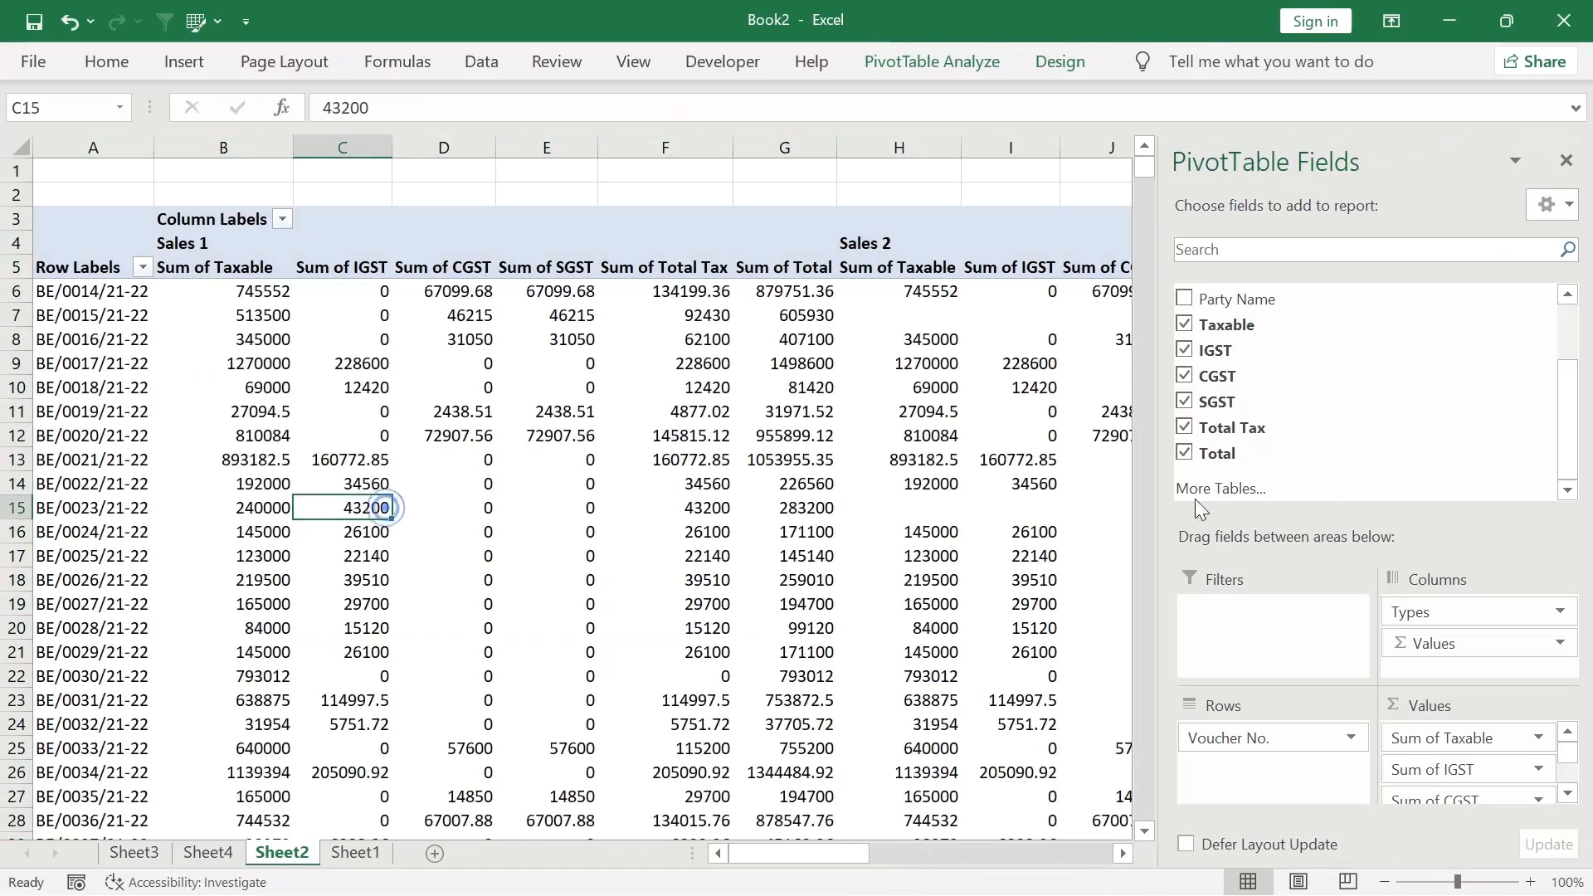
Step: Remove Taxable, IGST, CGST, SGST and Total from the Sheet2 PivotTable values, keeping only Total Tax
{"action": "left_click", "coordinate": [1184, 325]}
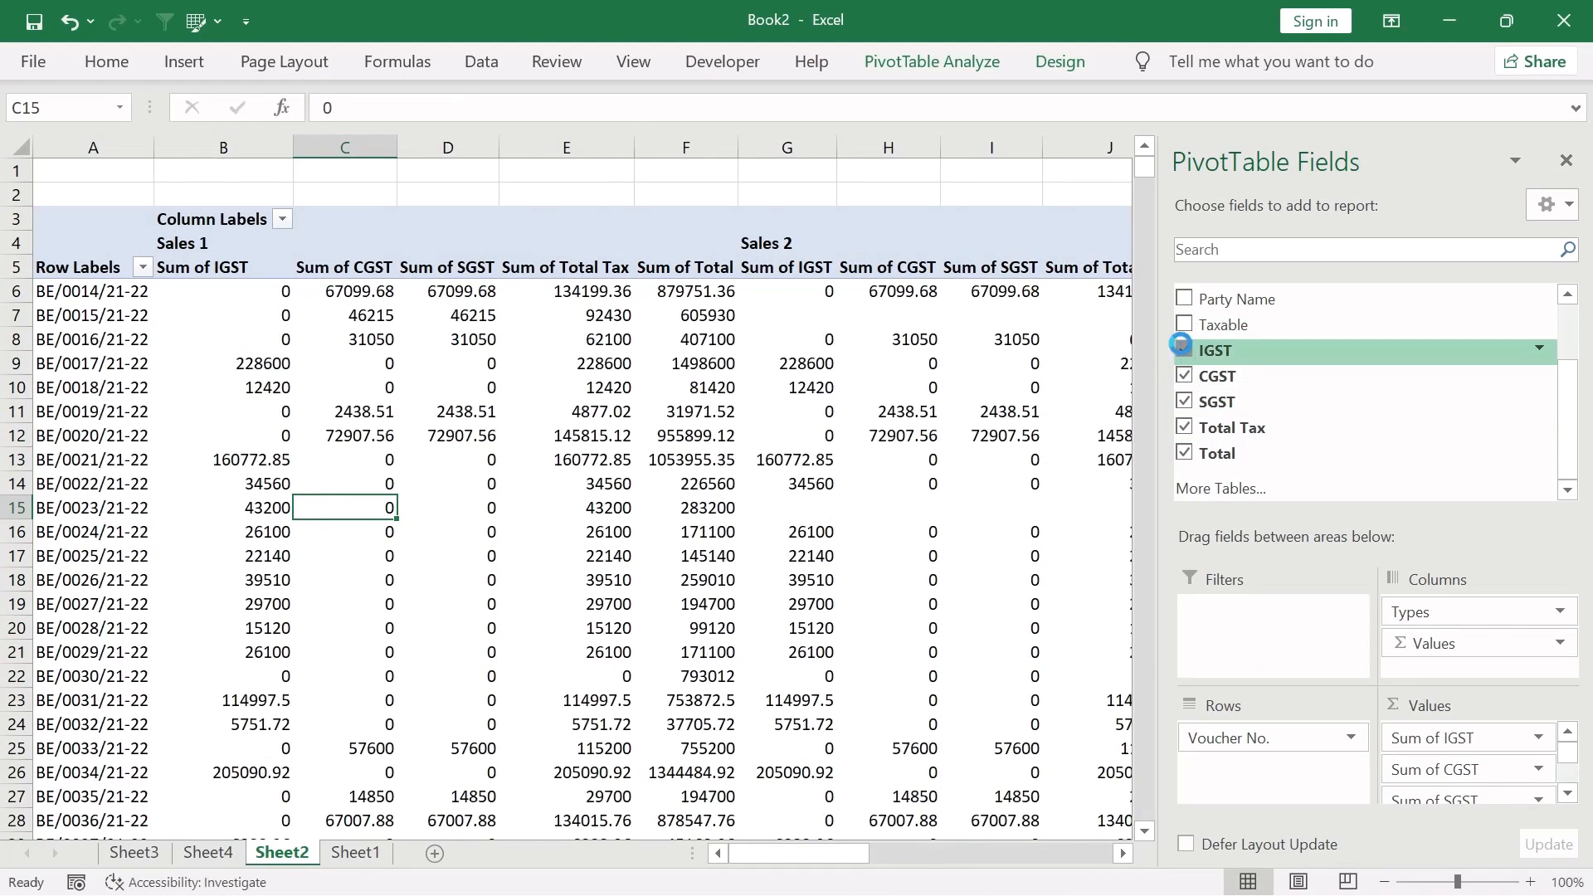
{"action": "left_click", "coordinate": [1184, 349]}
{"action": "left_click", "coordinate": [1184, 376]}
{"action": "left_click", "coordinate": [1184, 401]}
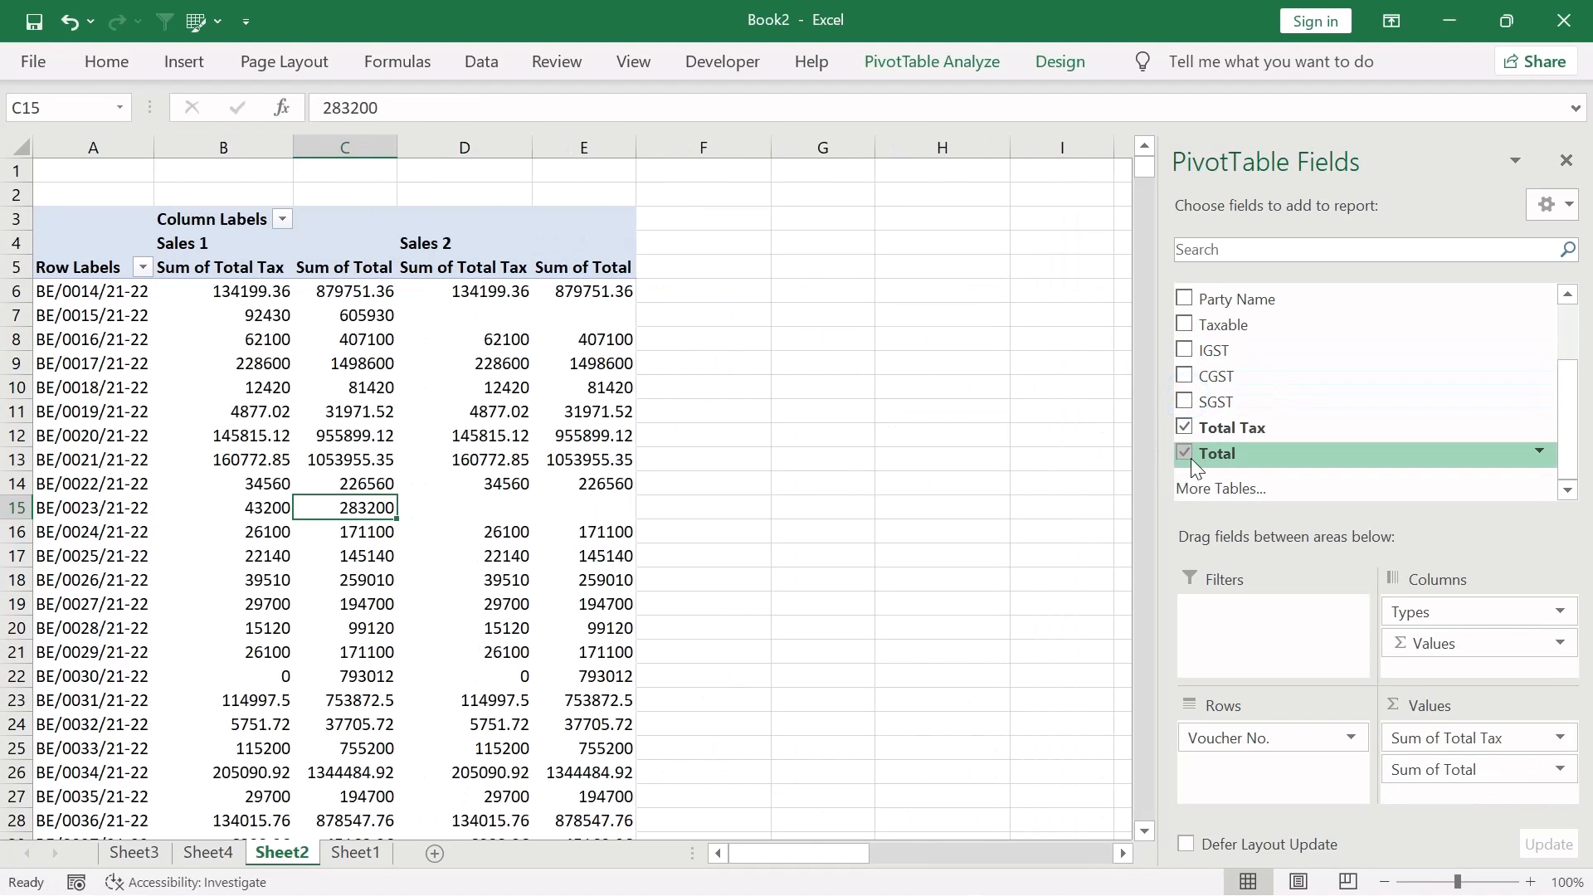
{"action": "left_click", "coordinate": [1192, 458]}
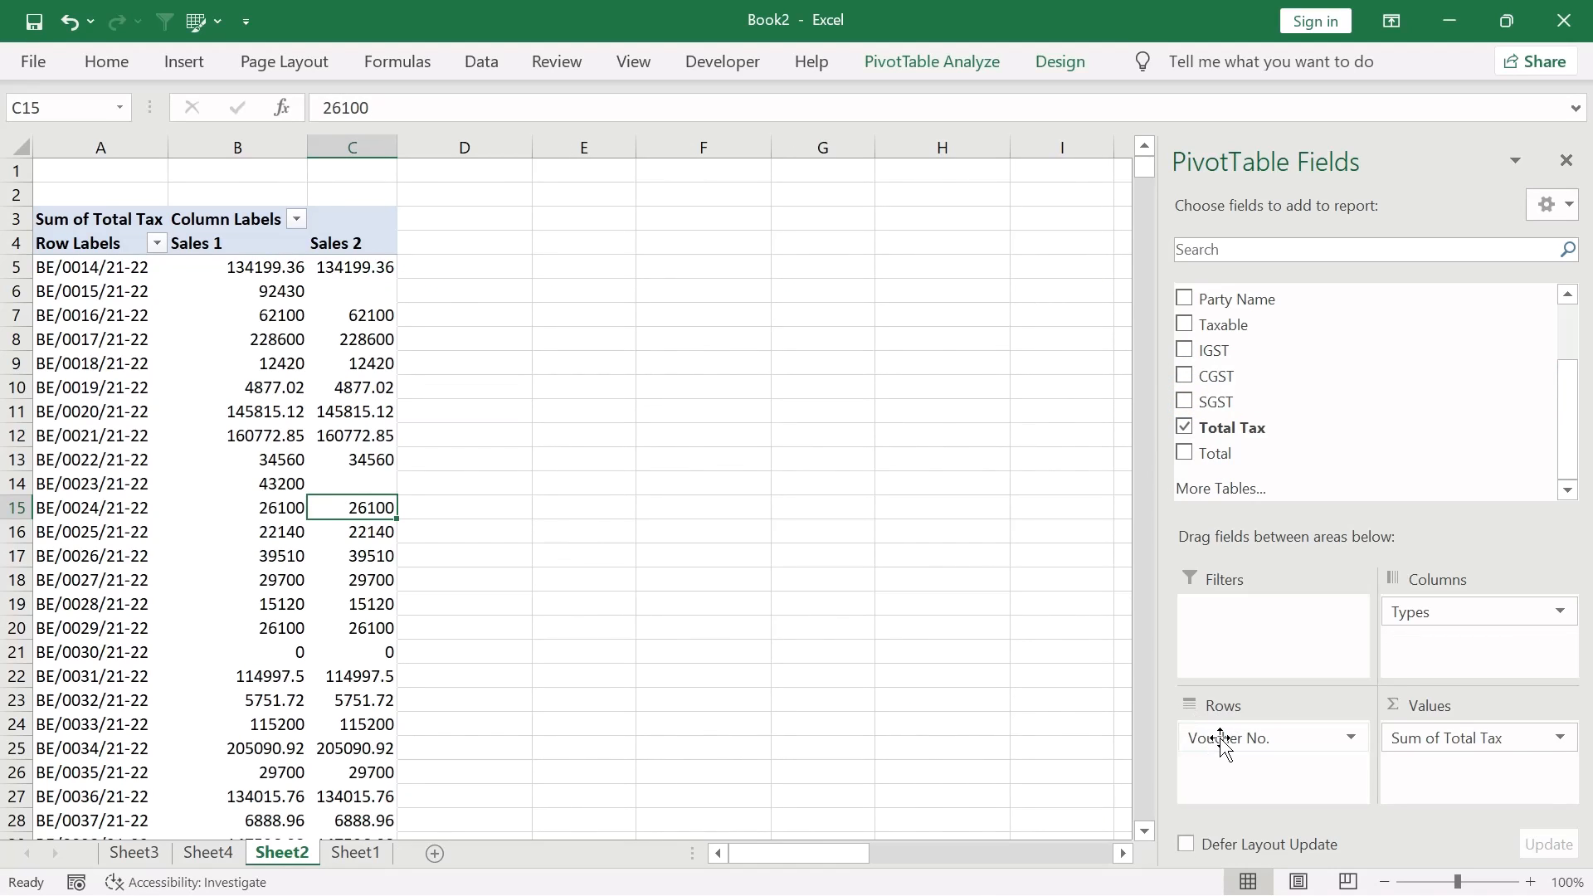
Step: Replace Voucher No. with Party Name in the PivotTable rows and compare the Sales 1 and Sales 2 tax amounts
{"action": "left_click_drag", "start_coordinate": [1221, 739], "coordinate": [1021, 740]}
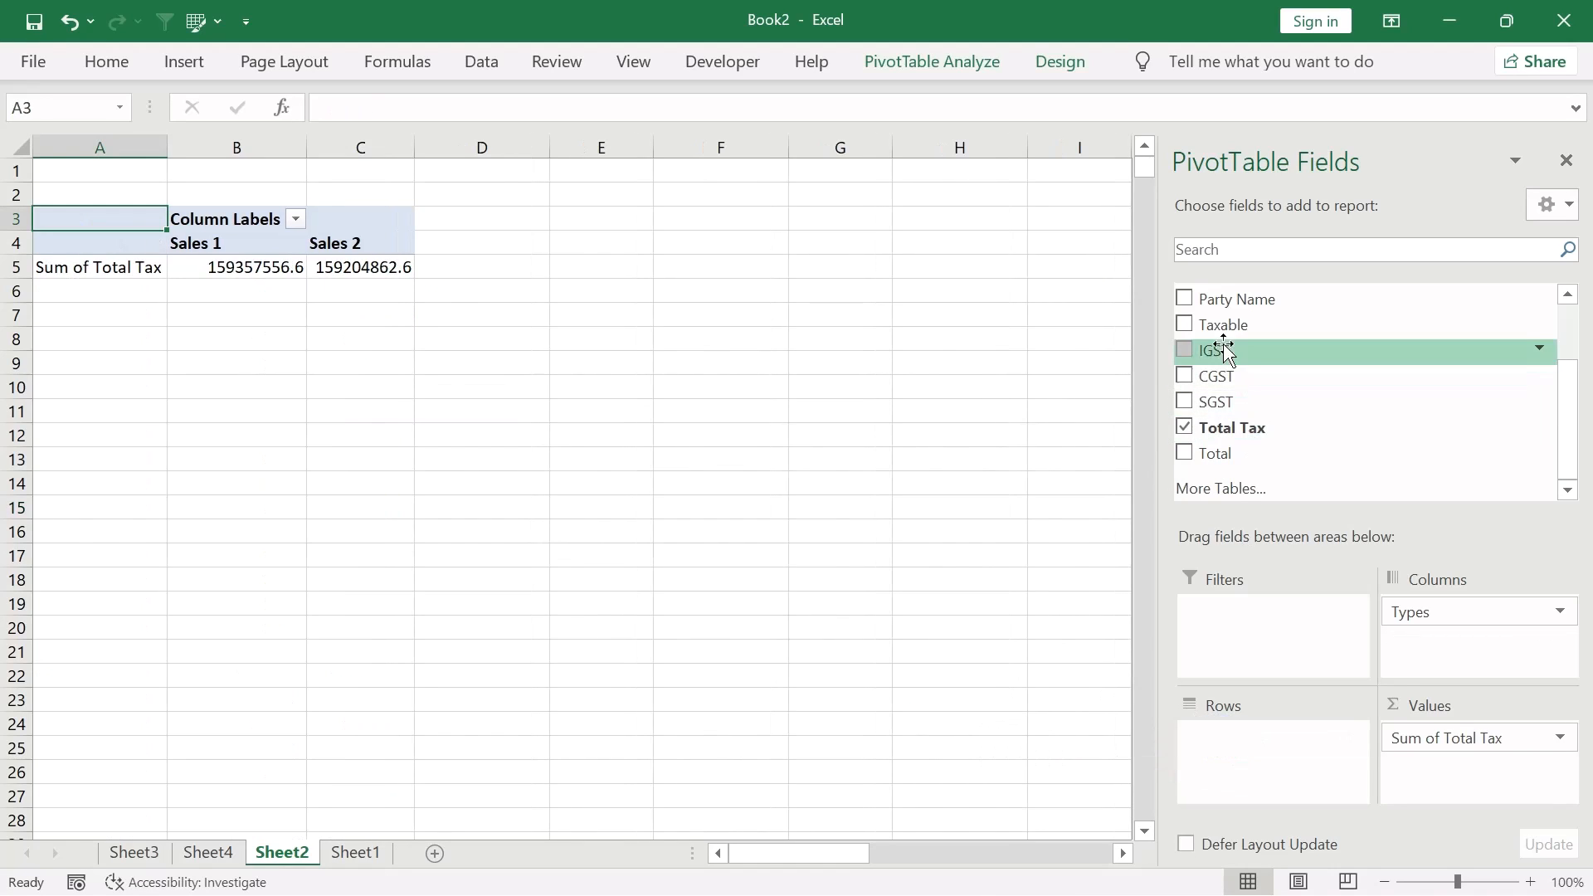
{"action": "left_click_drag", "start_coordinate": [1218, 309], "coordinate": [1259, 766]}
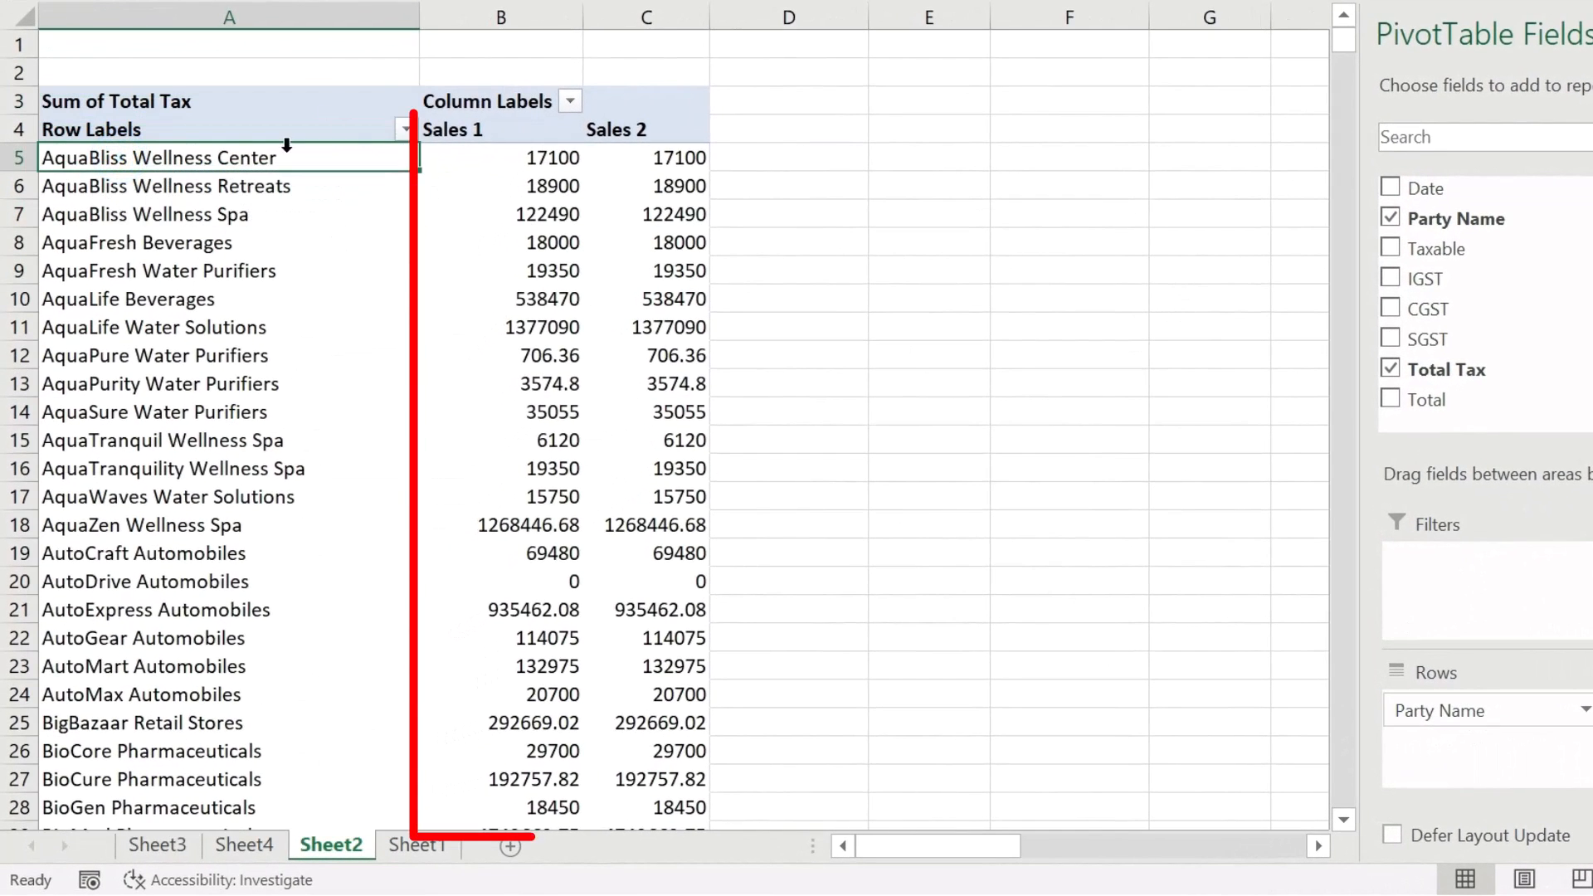
{"action": "left_click", "coordinate": [508, 158]}
{"action": "left_click", "coordinate": [693, 158]}
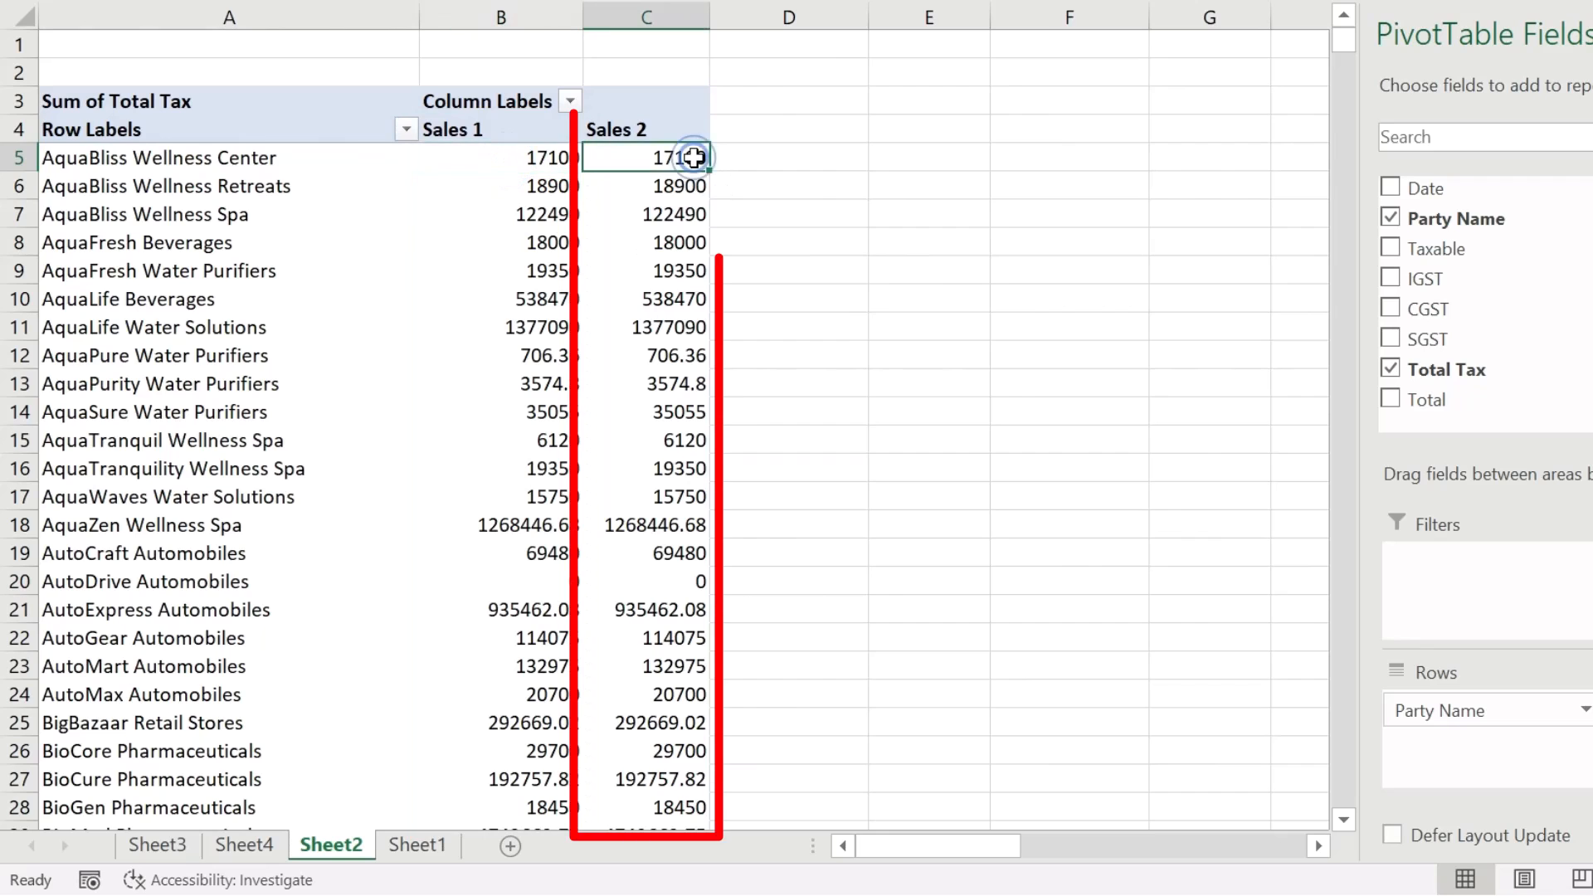
Step: Replace Party Name with GSTIN/UIN in the PivotTable rows and compare the Sales 1 and Sales 2 tax amounts
{"action": "left_click", "coordinate": [1390, 217]}
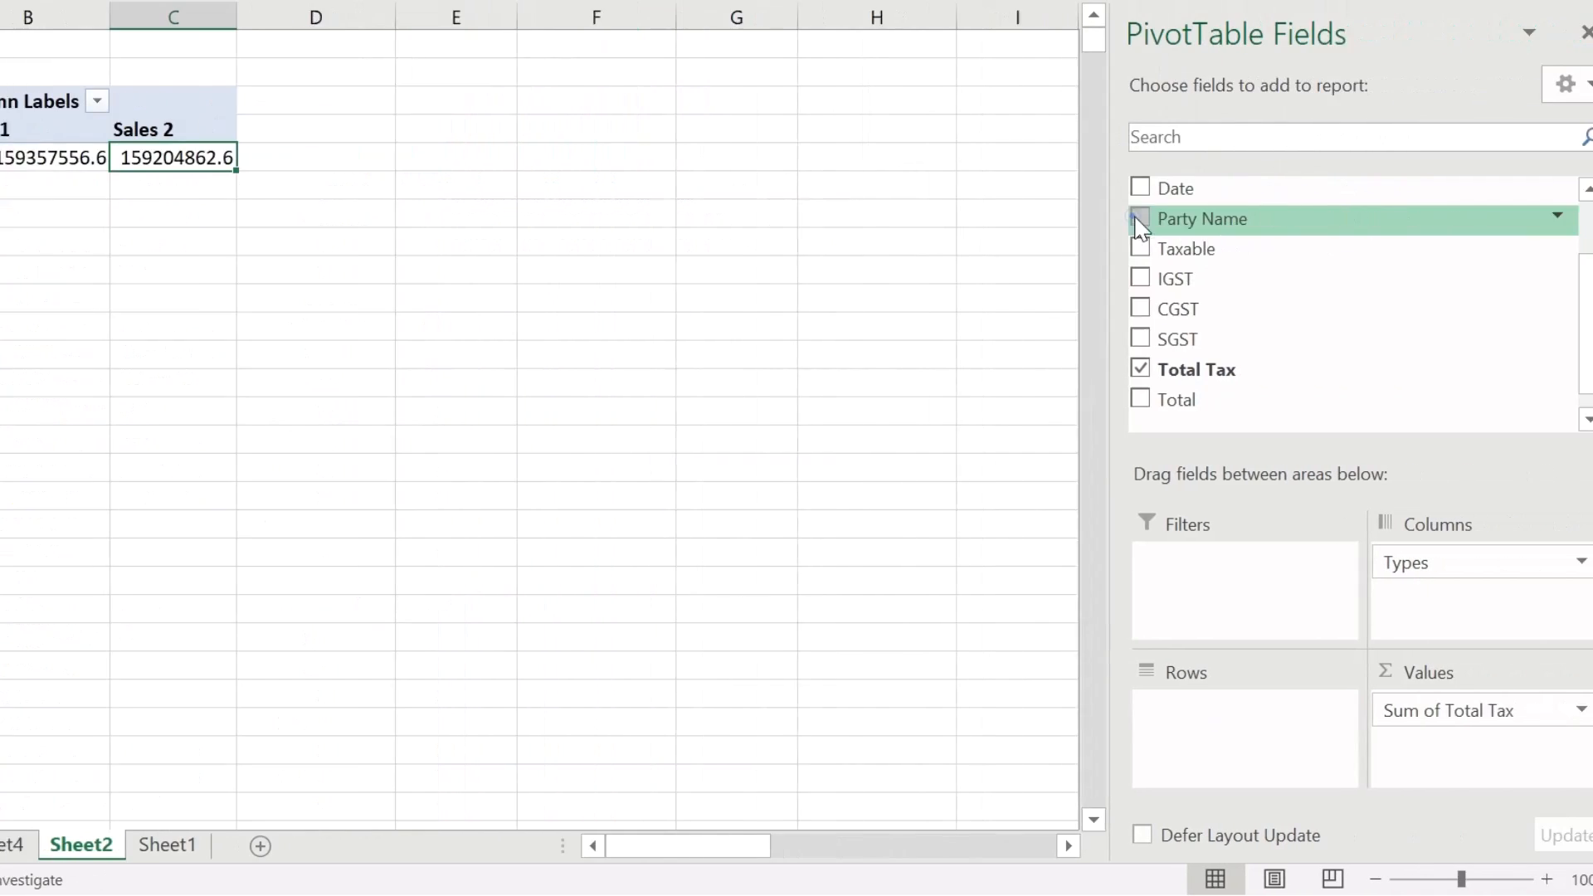
{"action": "left_click_drag", "start_coordinate": [1582, 319], "coordinate": [1583, 262]}
{"action": "left_click_drag", "start_coordinate": [1125, 228], "coordinate": [1176, 724]}
{"action": "left_click", "coordinate": [120, 182]}
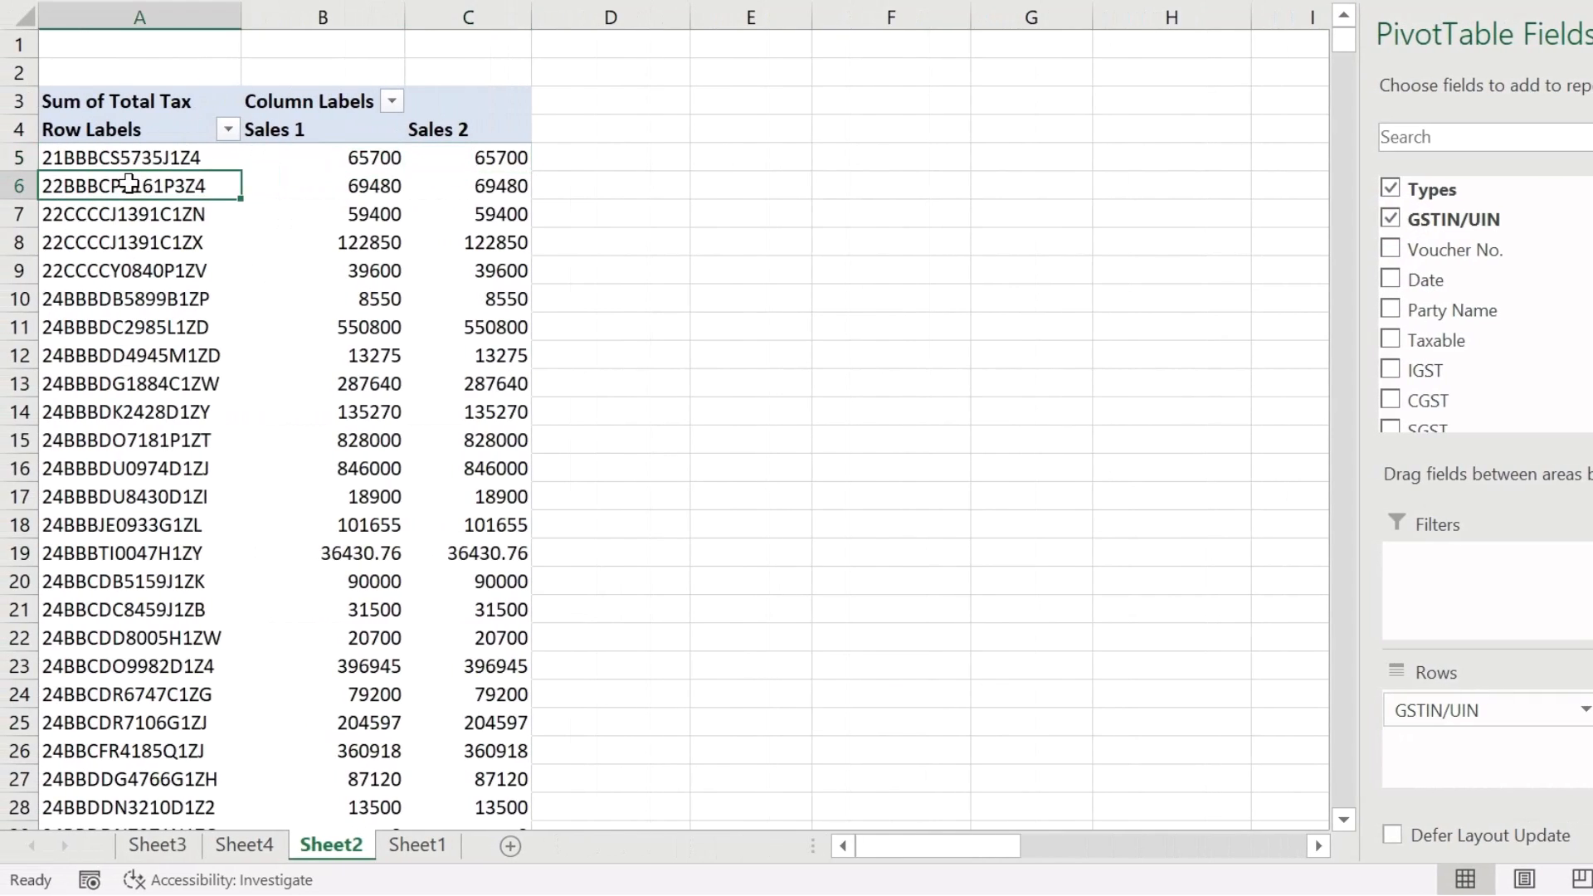
{"action": "left_click", "coordinate": [369, 187]}
{"action": "left_click", "coordinate": [509, 191]}
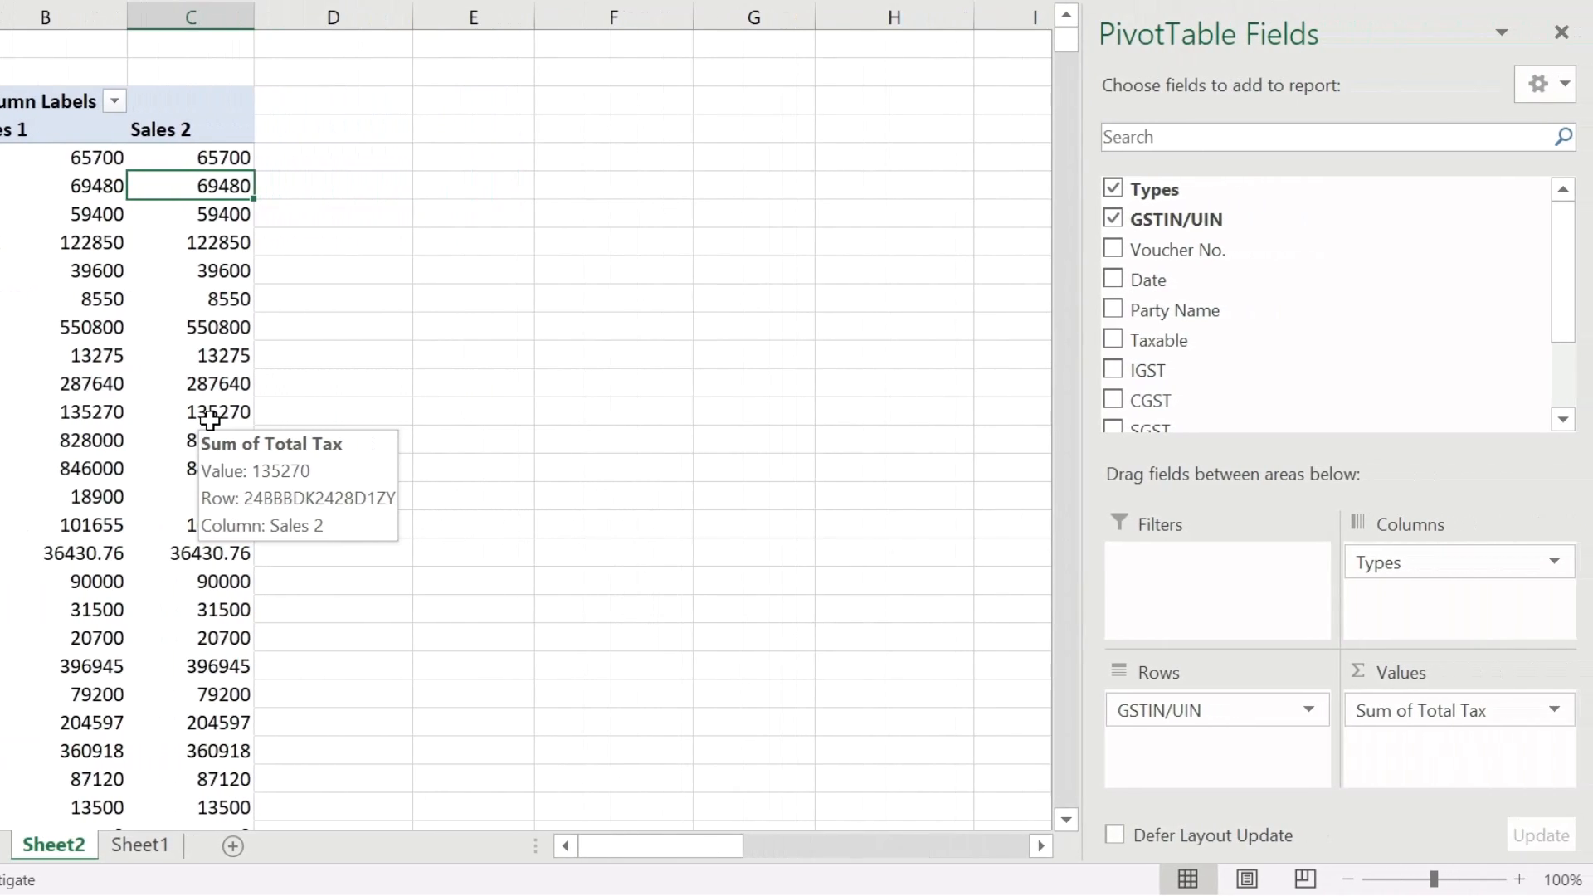
Step: Replace GSTIN/UIN with Total Tax in the PivotTable rows and compare the Sales 1 and Sales 2 amounts
{"action": "left_click", "coordinate": [1112, 219]}
{"action": "left_click_drag", "start_coordinate": [1567, 295], "coordinate": [1571, 370]}
{"action": "left_click_drag", "start_coordinate": [1200, 352], "coordinate": [1207, 713]}
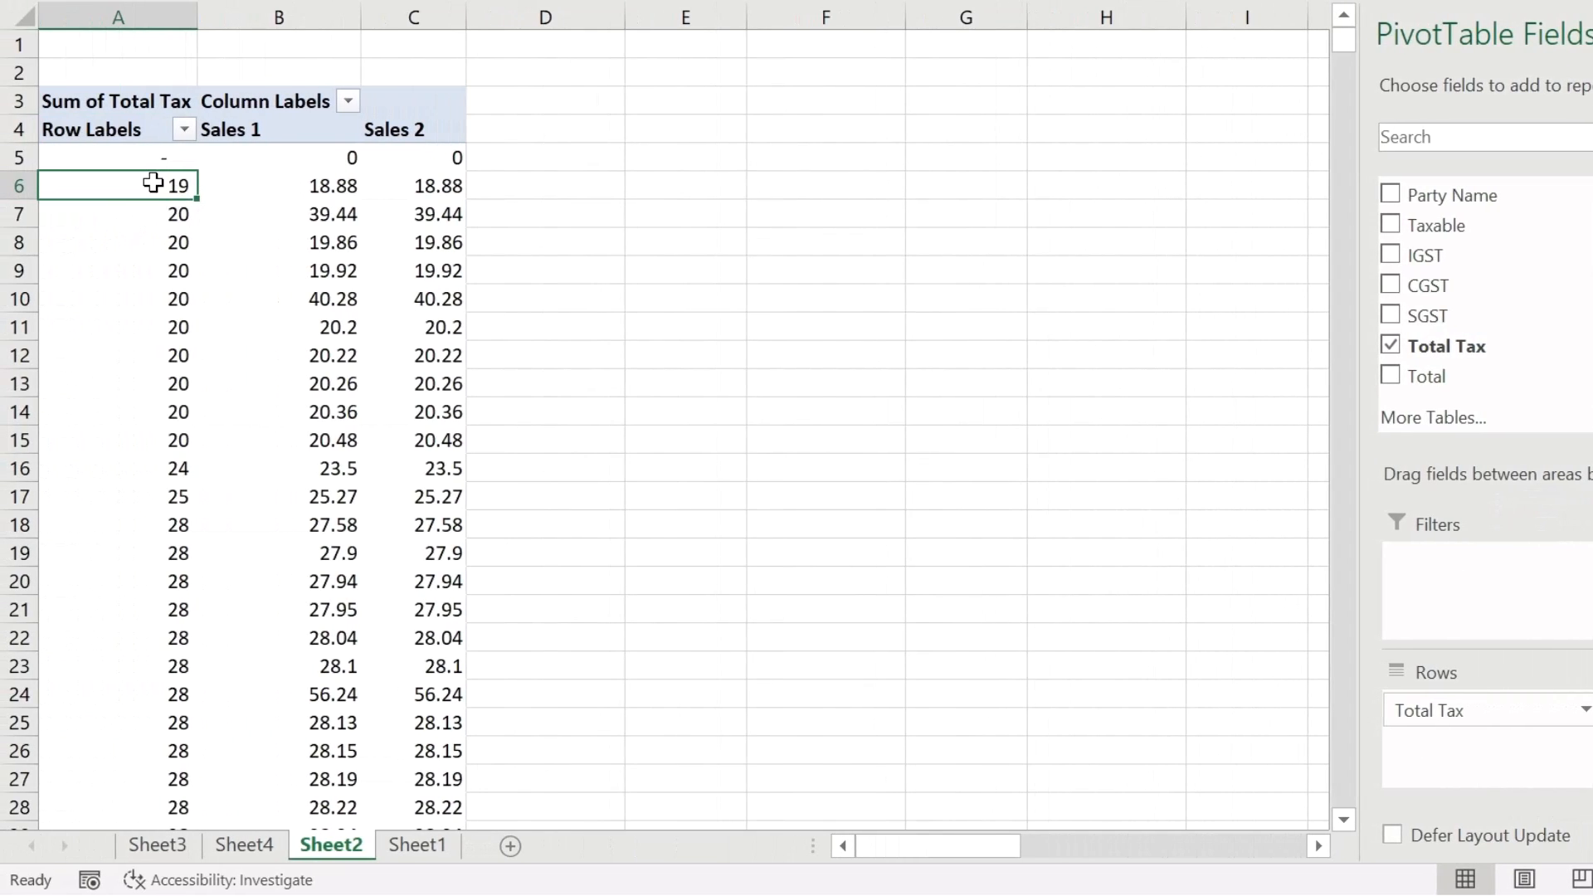
{"action": "left_click", "coordinate": [320, 184]}
{"action": "left_click", "coordinate": [427, 188]}
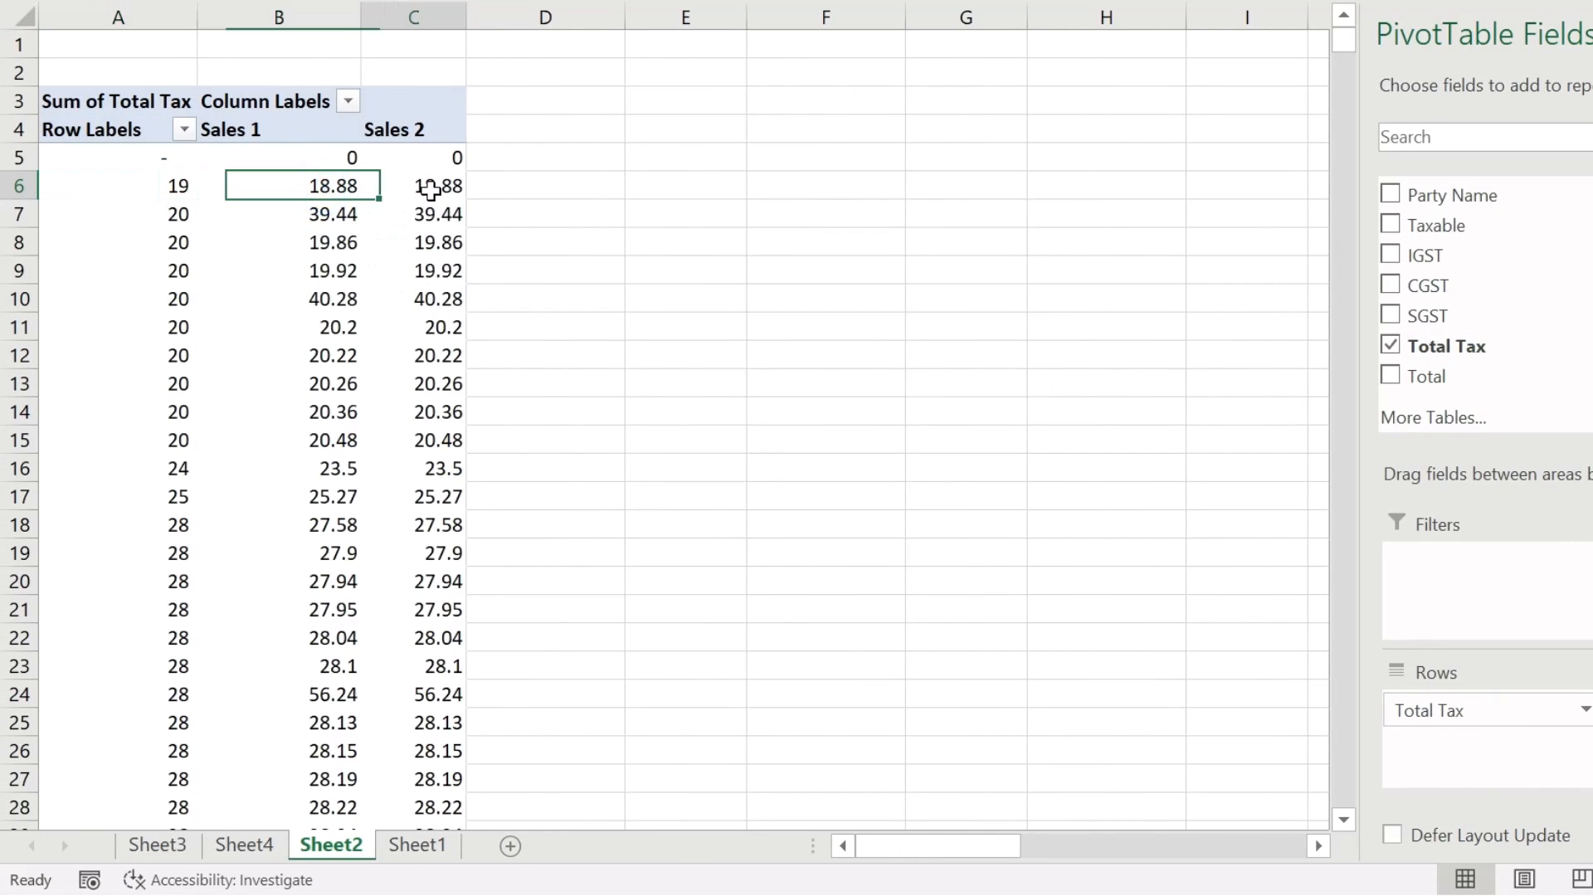
Step: Copy the whole PivotTable sheet into a new worksheet as plain values and add filters to the pasted table's headers
{"action": "left_click", "coordinate": [22, 17]}
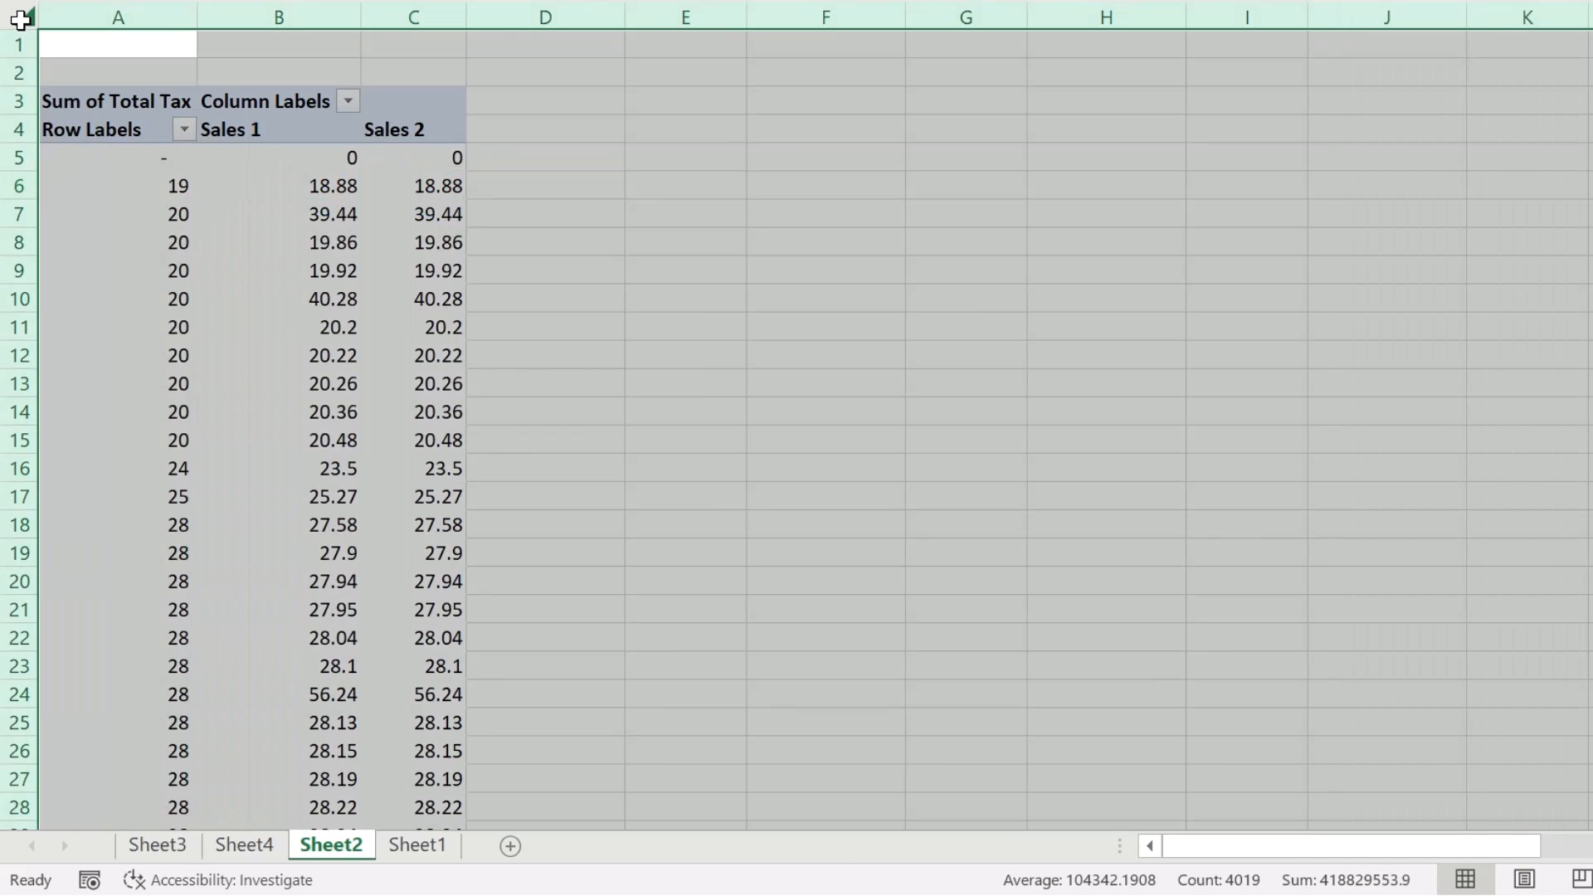
{"action": "key", "text": "ctrl+c"}
{"action": "key", "text": "shift+F11"}
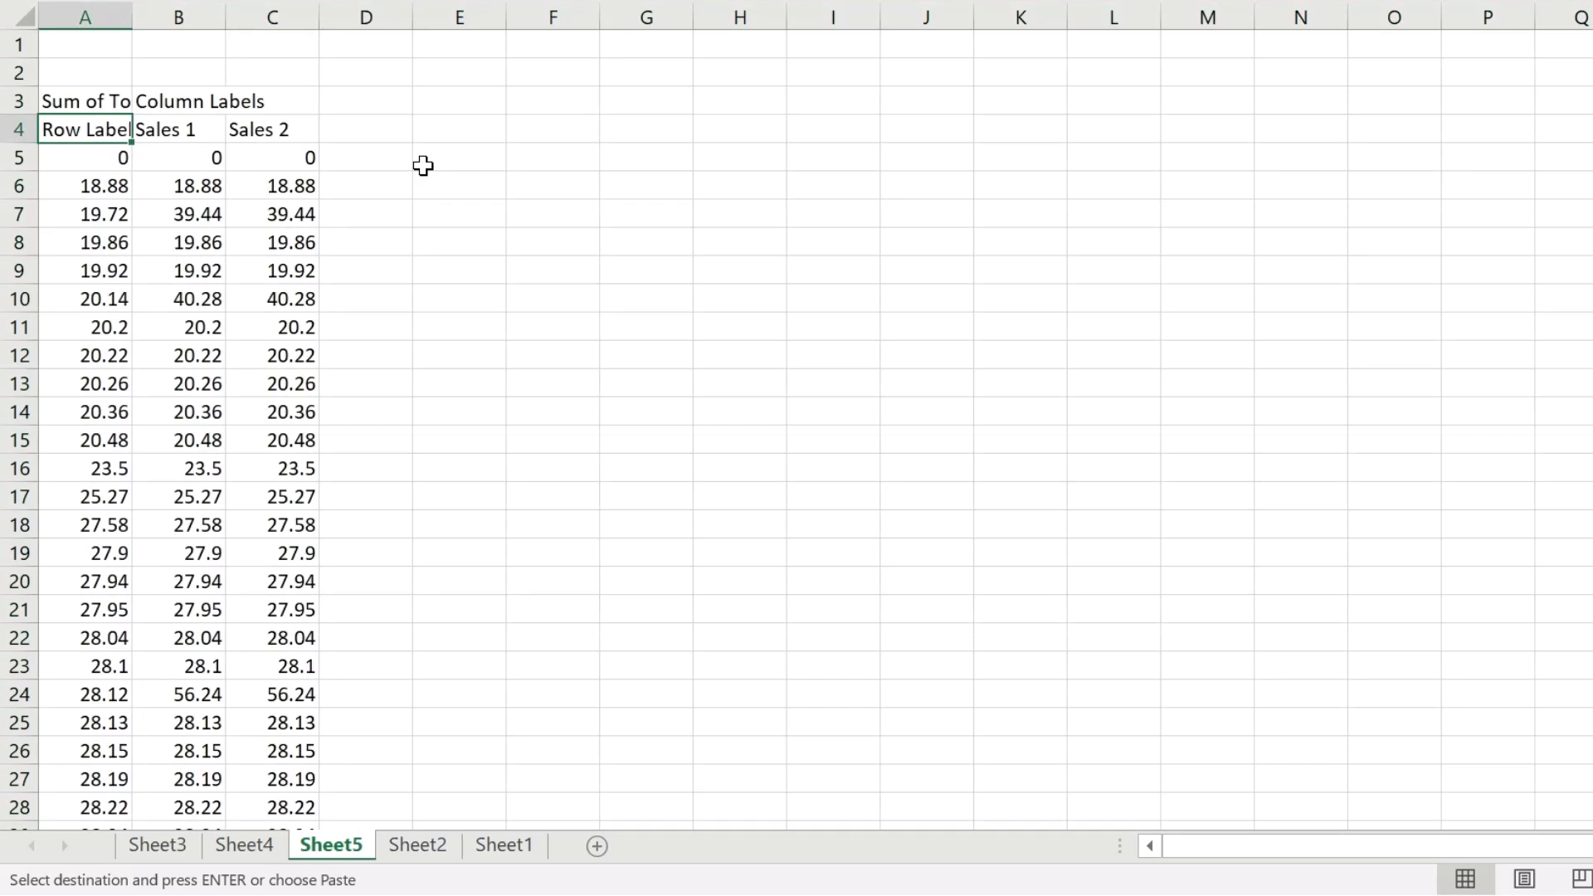
{"action": "key", "text": "ctrl+shift+Right"}
{"action": "key", "text": "ctrl+shift+Down"}
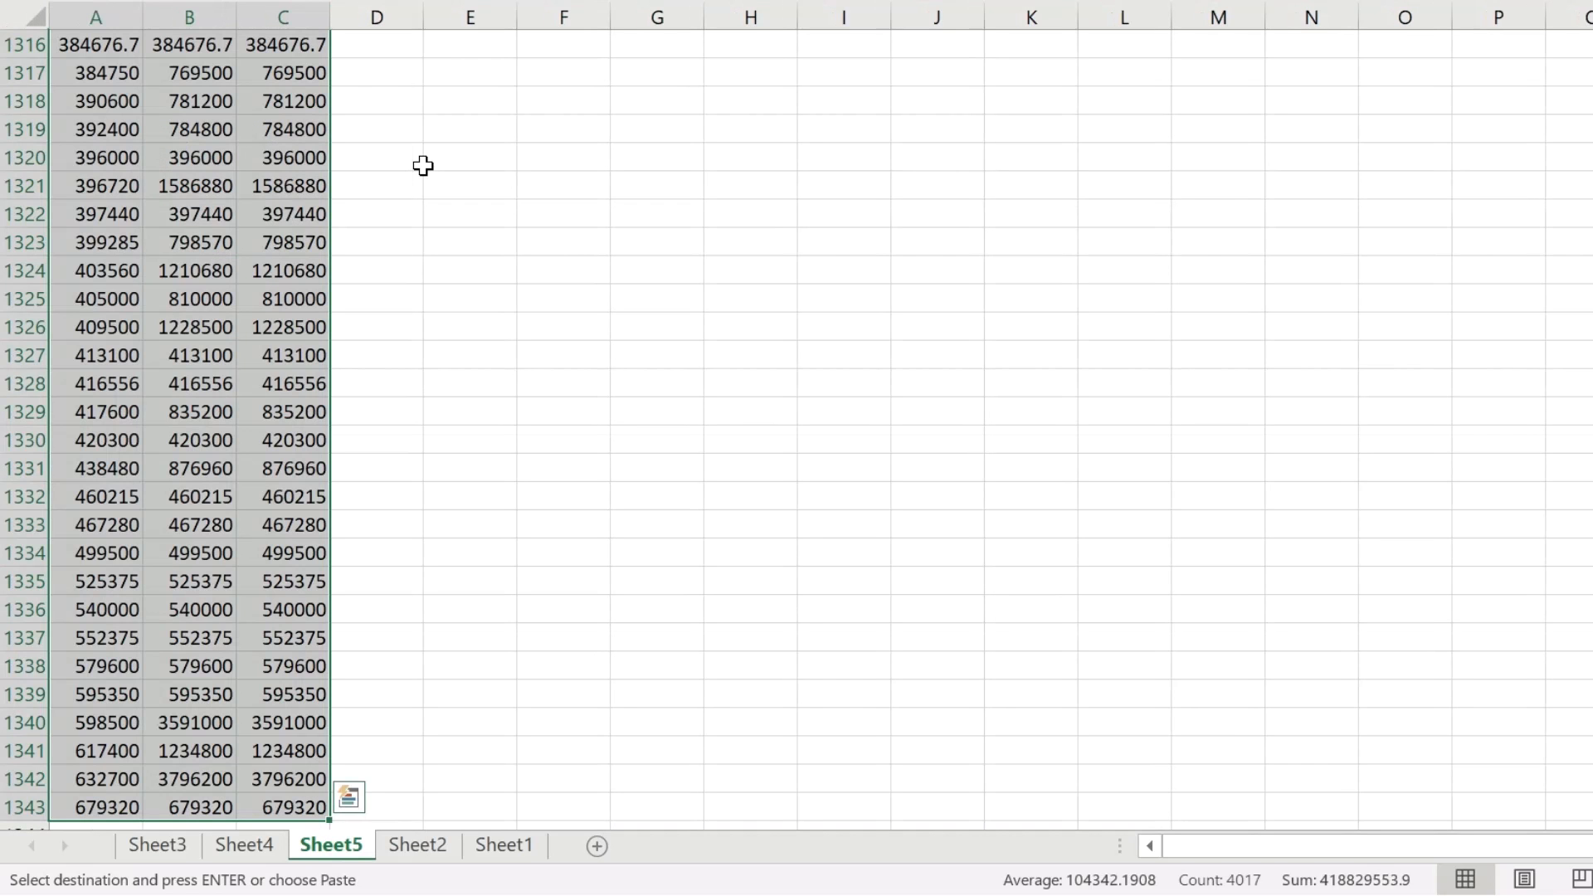
{"action": "key", "text": "ctrl+shift+l"}
Step: Add a Diff column in D with the formula =B5-C5 and fill it down all rows
{"action": "key", "text": "ctrl+Right"}
{"action": "key", "text": "Right"}
{"action": "type", "text": "D"}
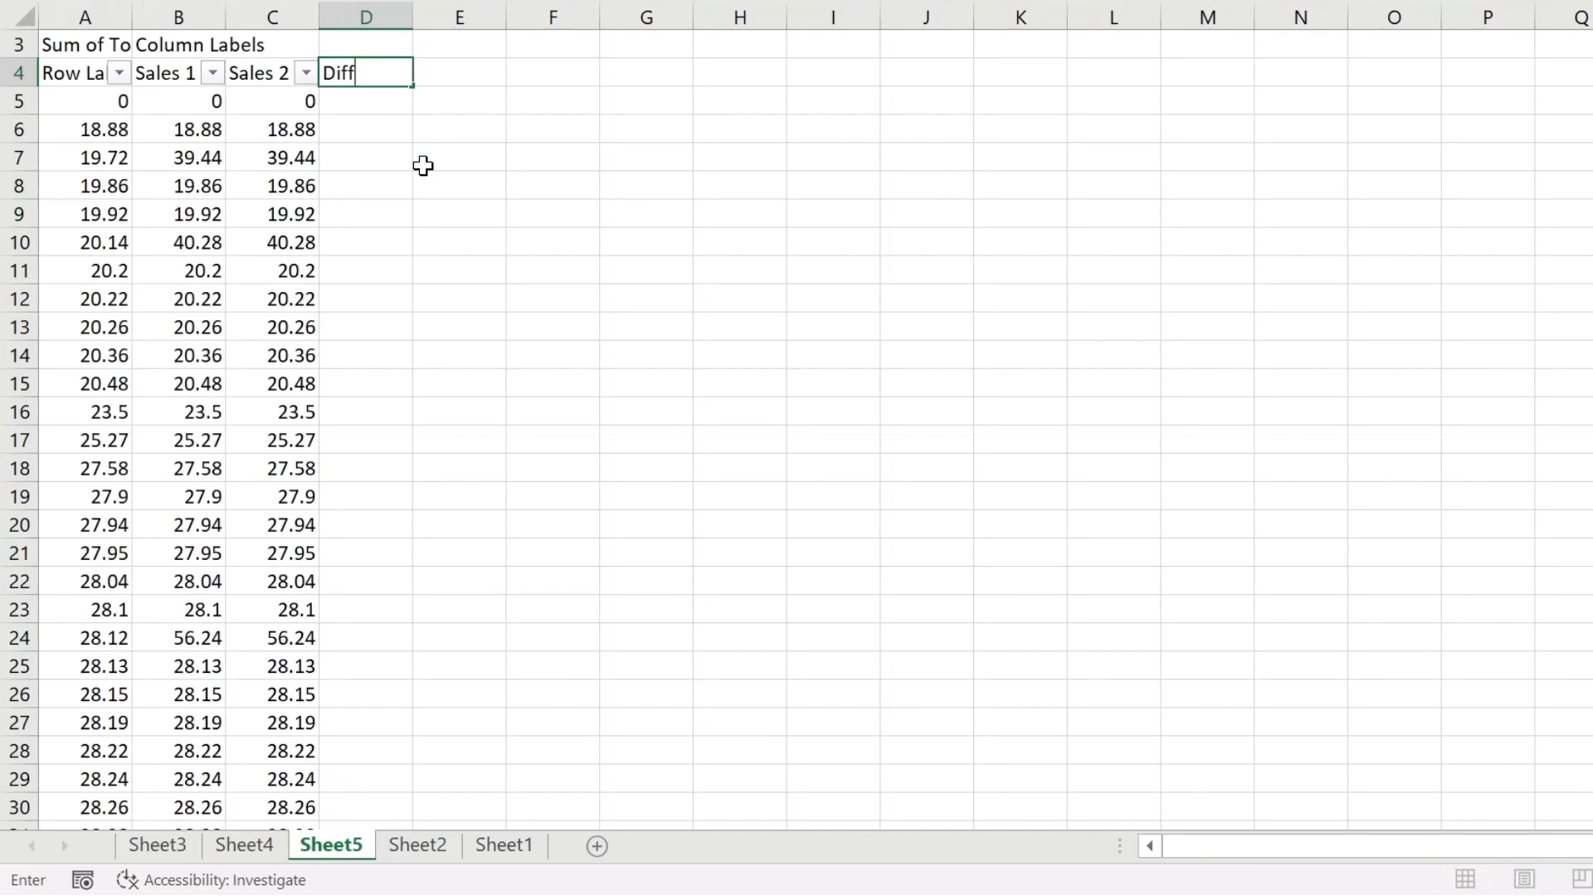
{"action": "key", "text": "Return"}
{"action": "type", "text": "="}
{"action": "key", "text": "Left"}
{"action": "key", "text": "Left"}
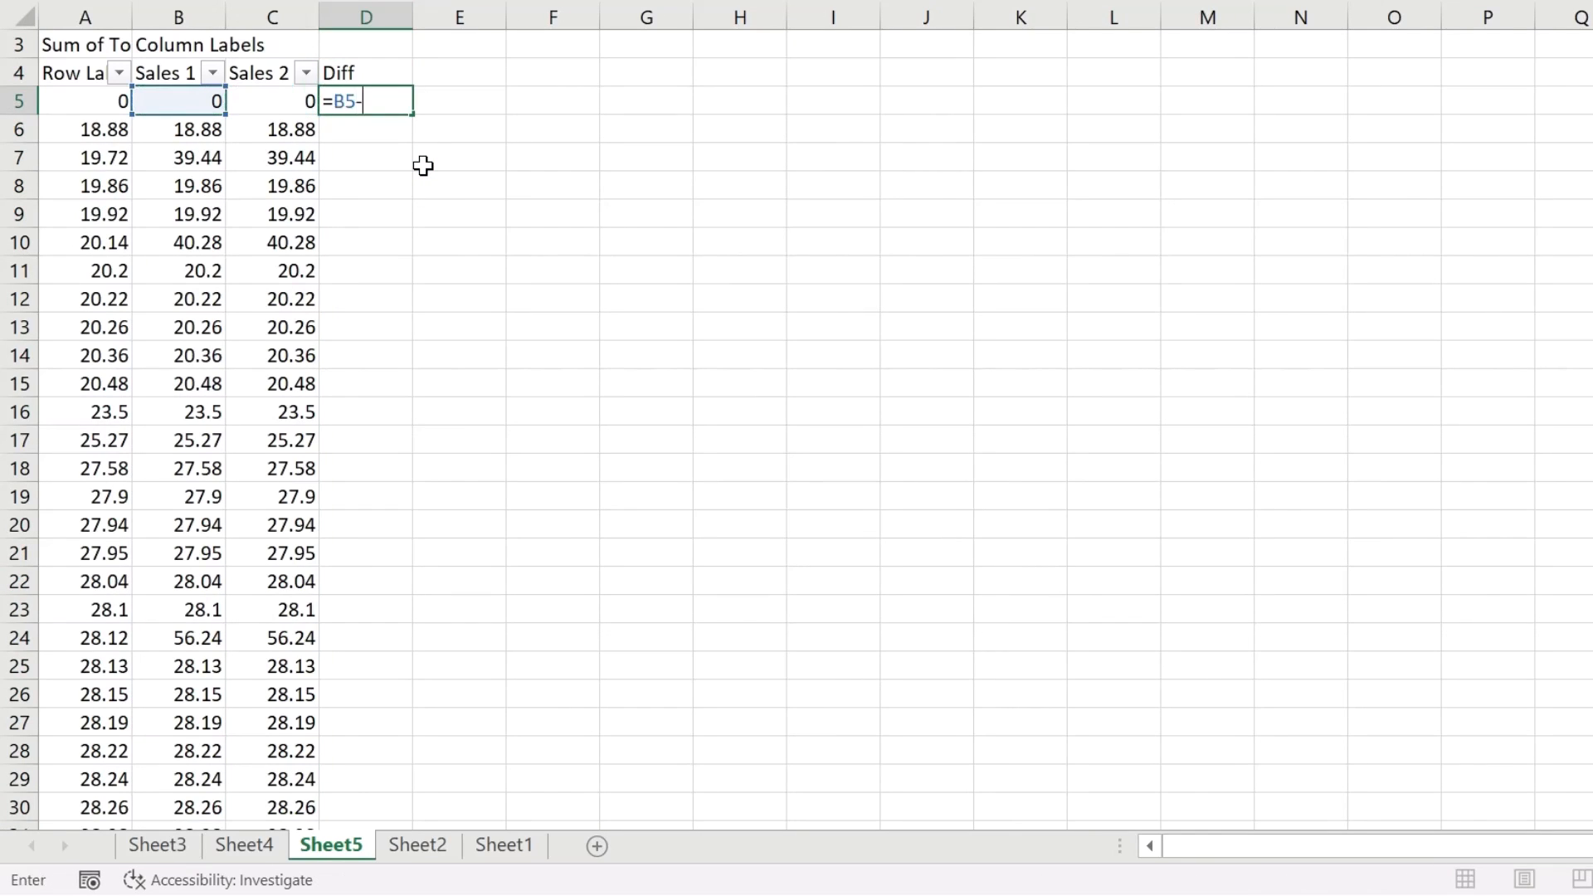
{"action": "type", "text": "-"}
{"action": "key", "text": "Left"}
{"action": "key", "text": "ctrl+Return"}
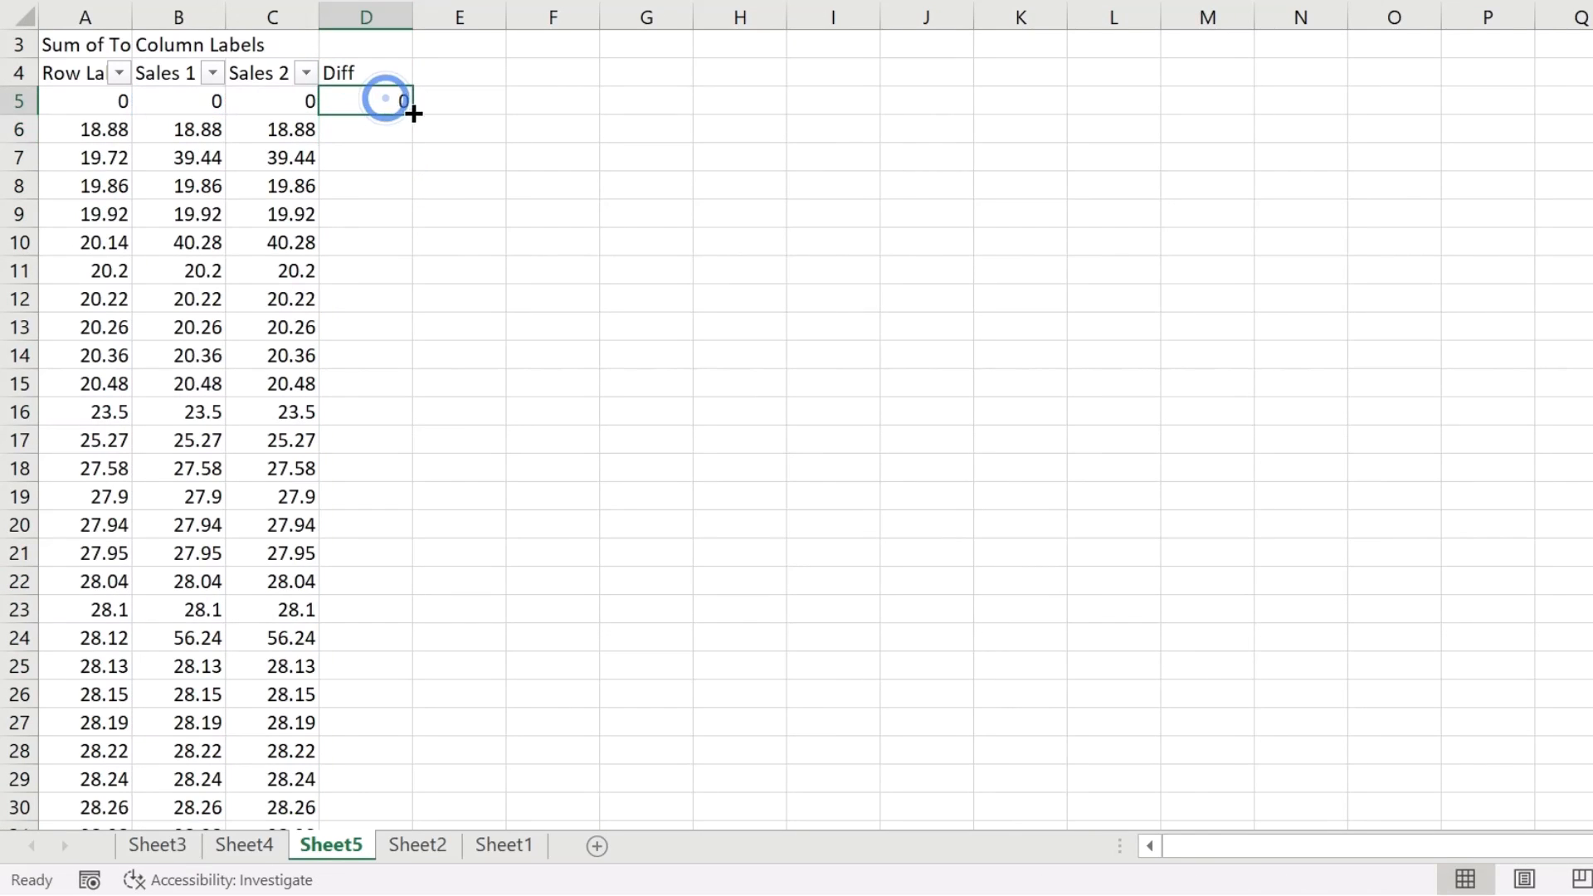
{"action": "double_click", "coordinate": [412, 113]}
Step: Filter the Diff column to exclude 0 and examine the Sales 1 and Sales 2 amounts in the remaining rows
{"action": "key", "text": "ctrl+Home"}
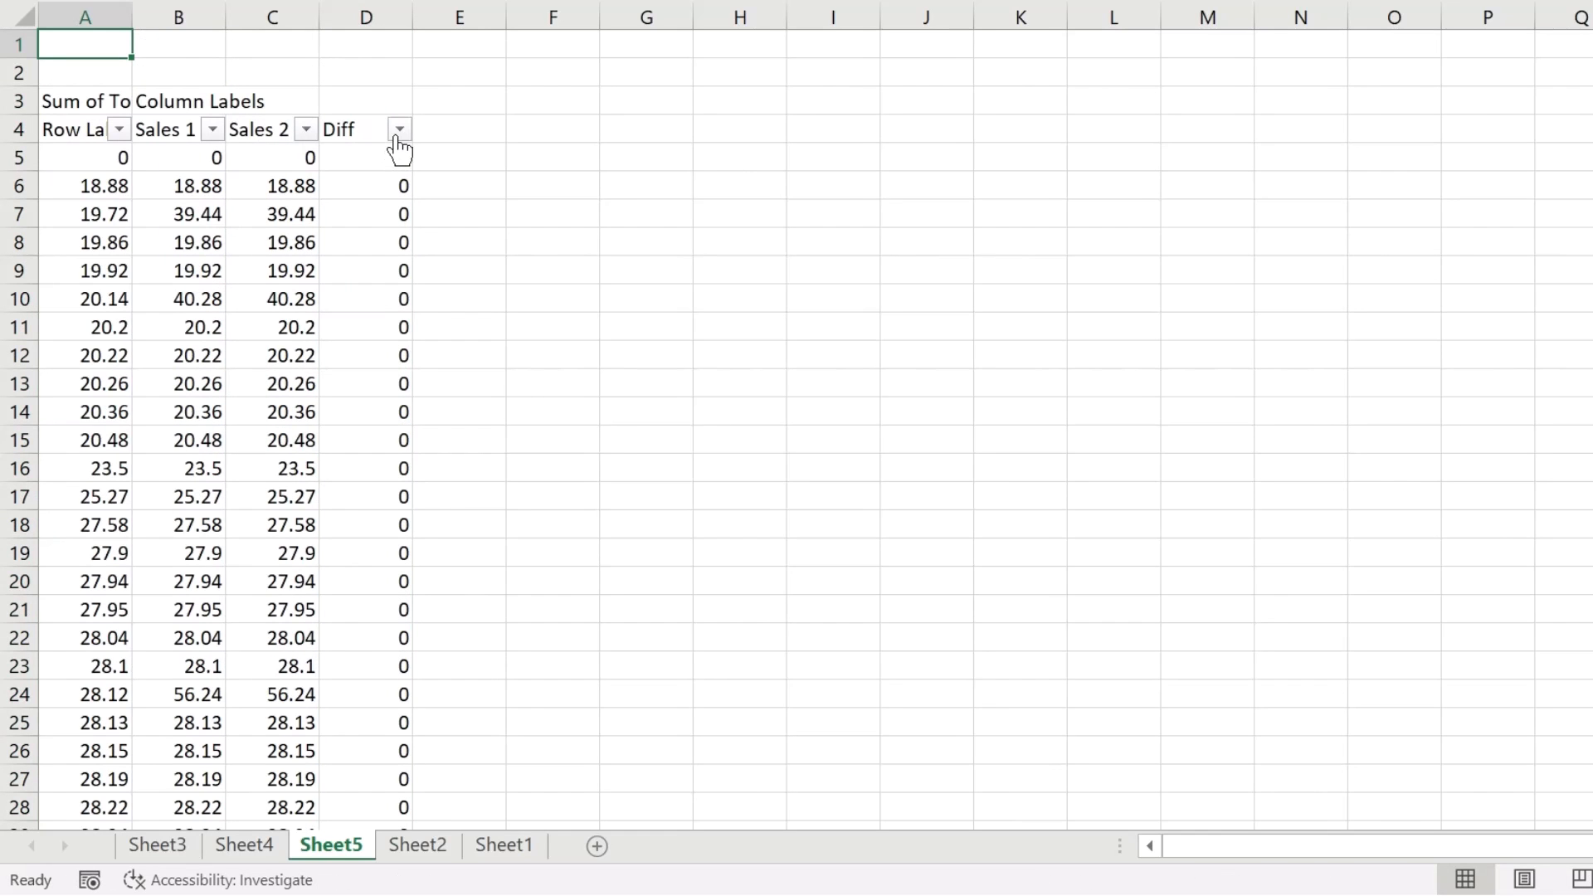
{"action": "left_click", "coordinate": [399, 130]}
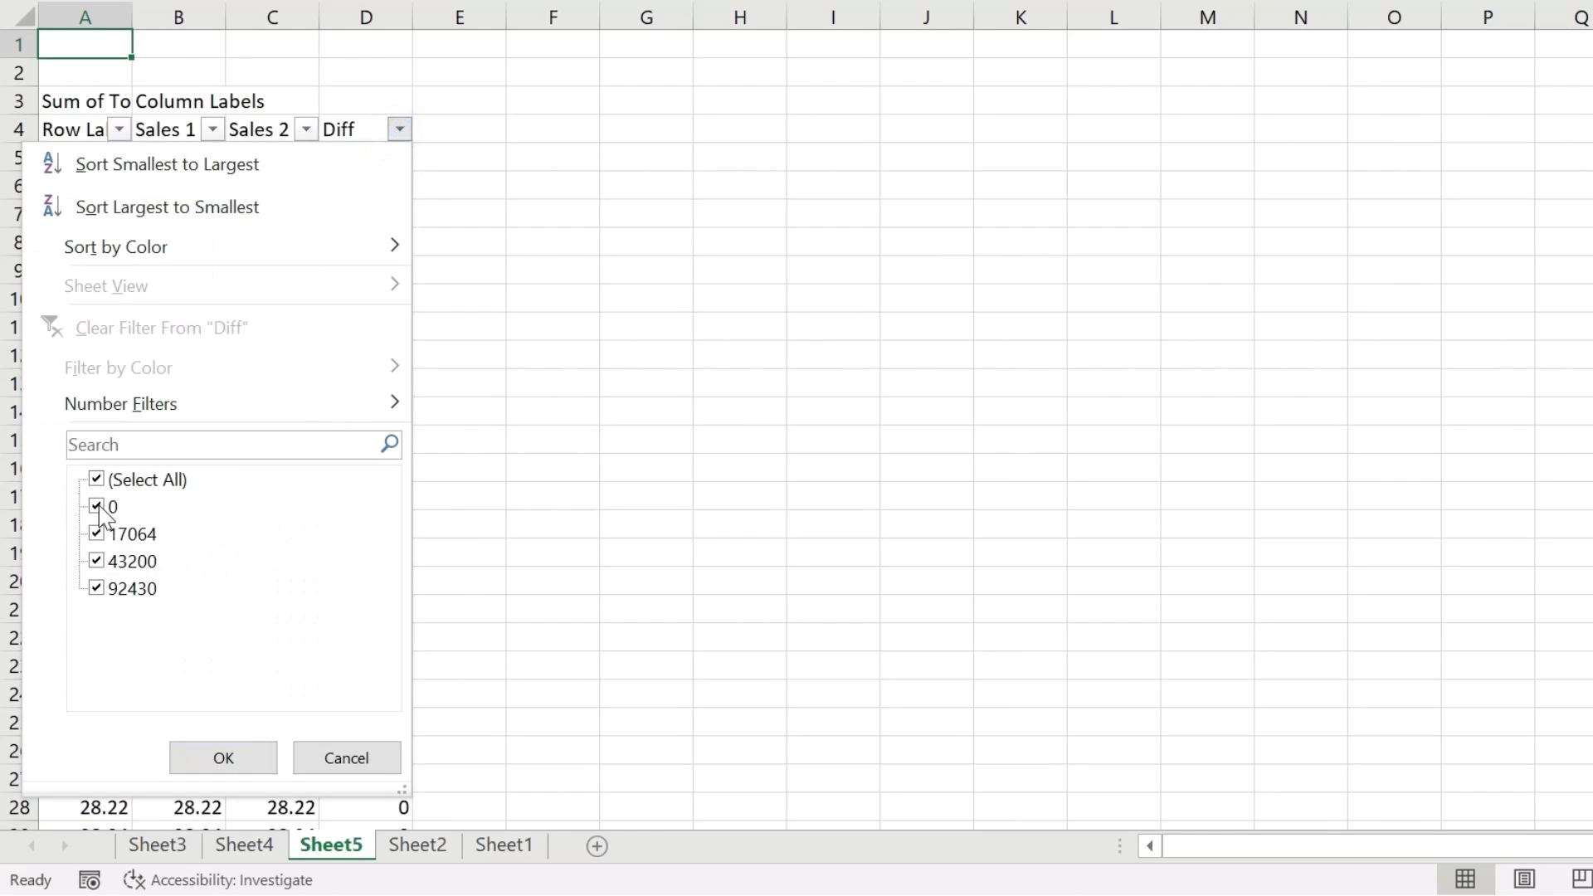
{"action": "left_click", "coordinate": [223, 758]}
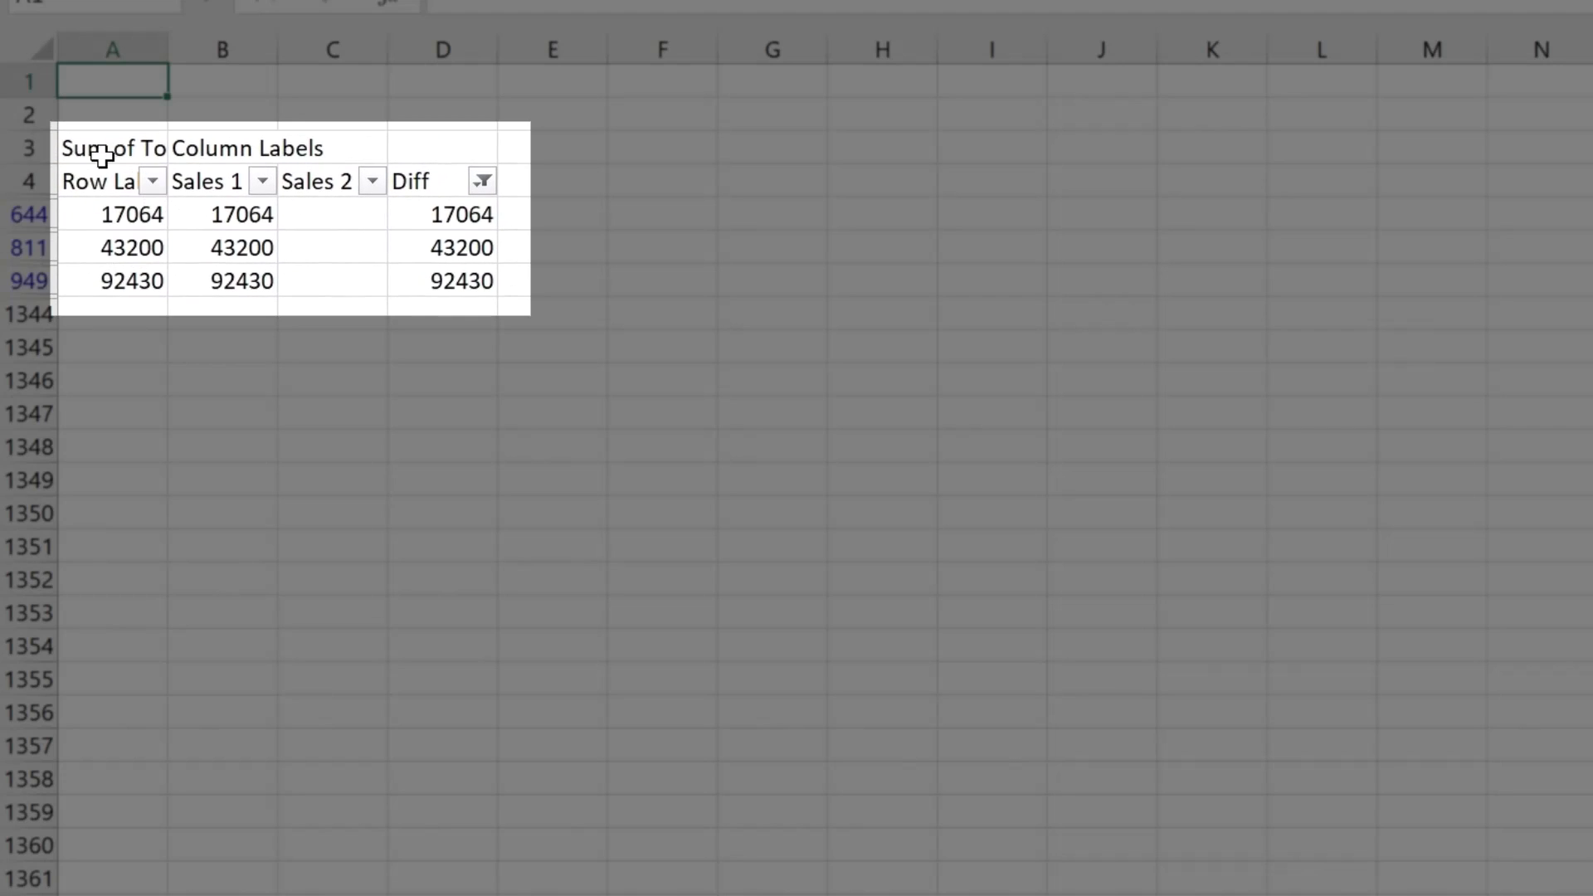
{"action": "left_click", "coordinate": [139, 210]}
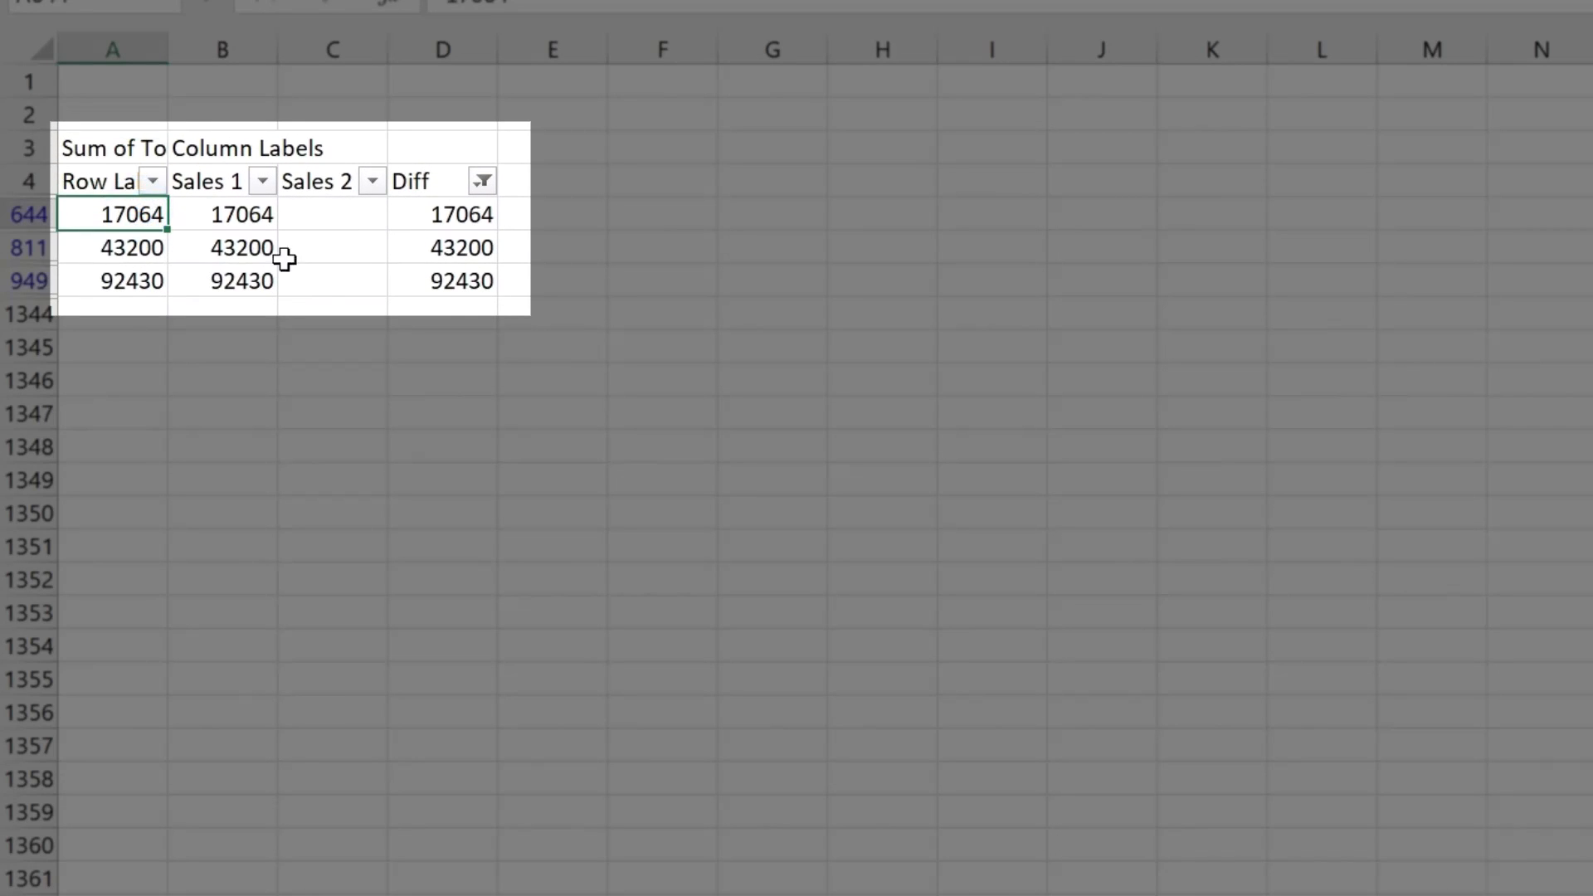
{"action": "left_click", "coordinate": [234, 218]}
{"action": "left_click", "coordinate": [333, 212]}
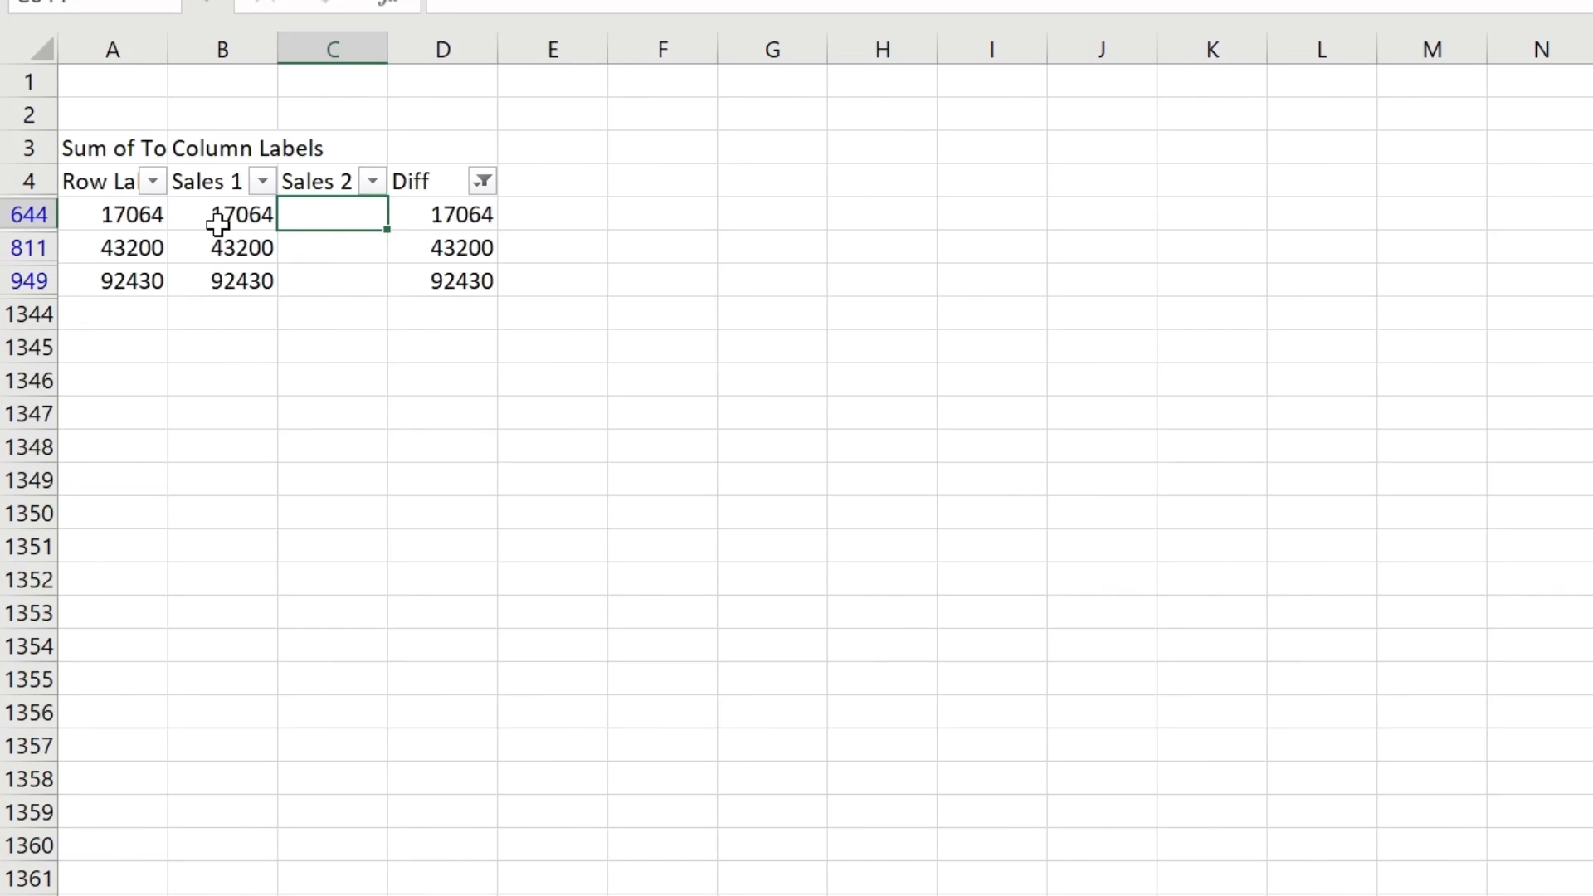
Step: Take the first mismatched tax amount in A644 and add header filters to the combined register on Sheet1
{"action": "left_click", "coordinate": [144, 229]}
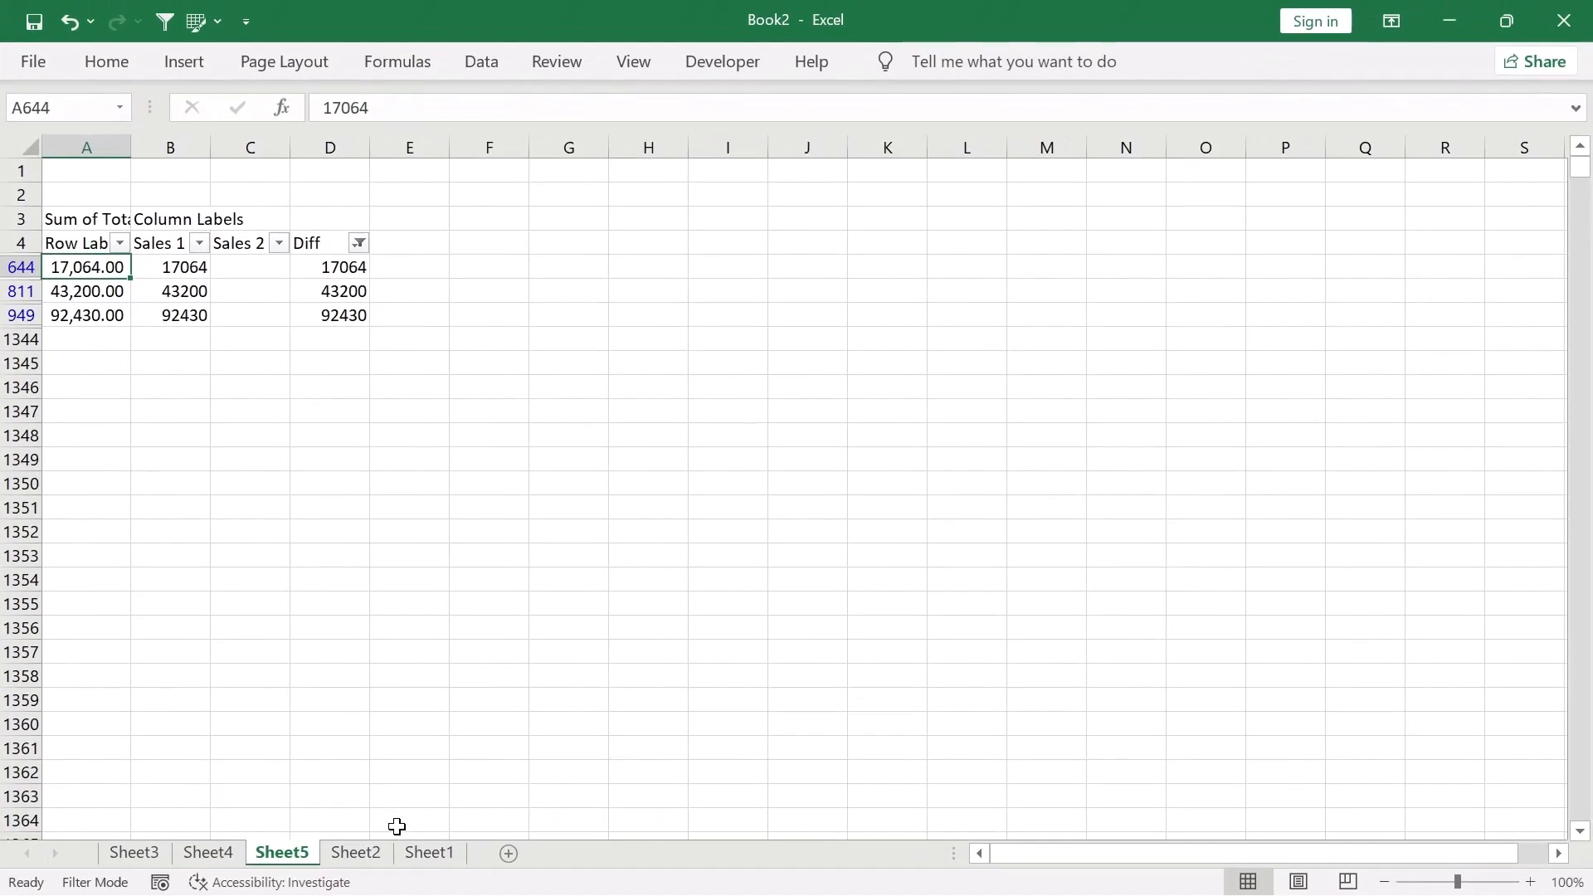
{"action": "left_click", "coordinate": [429, 853]}
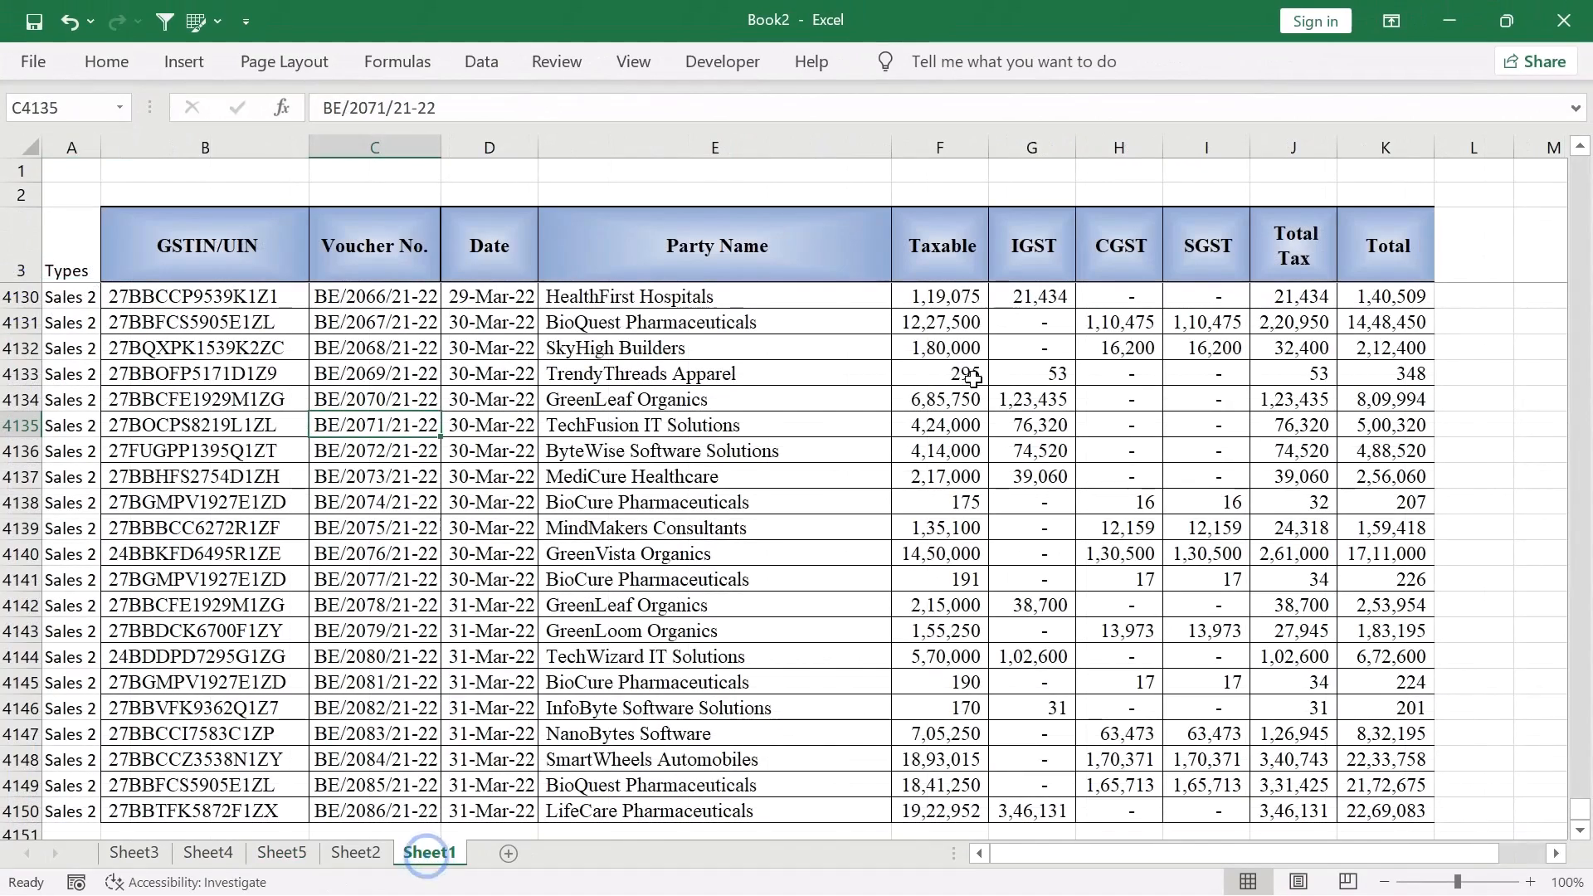
{"action": "left_click", "coordinate": [59, 249]}
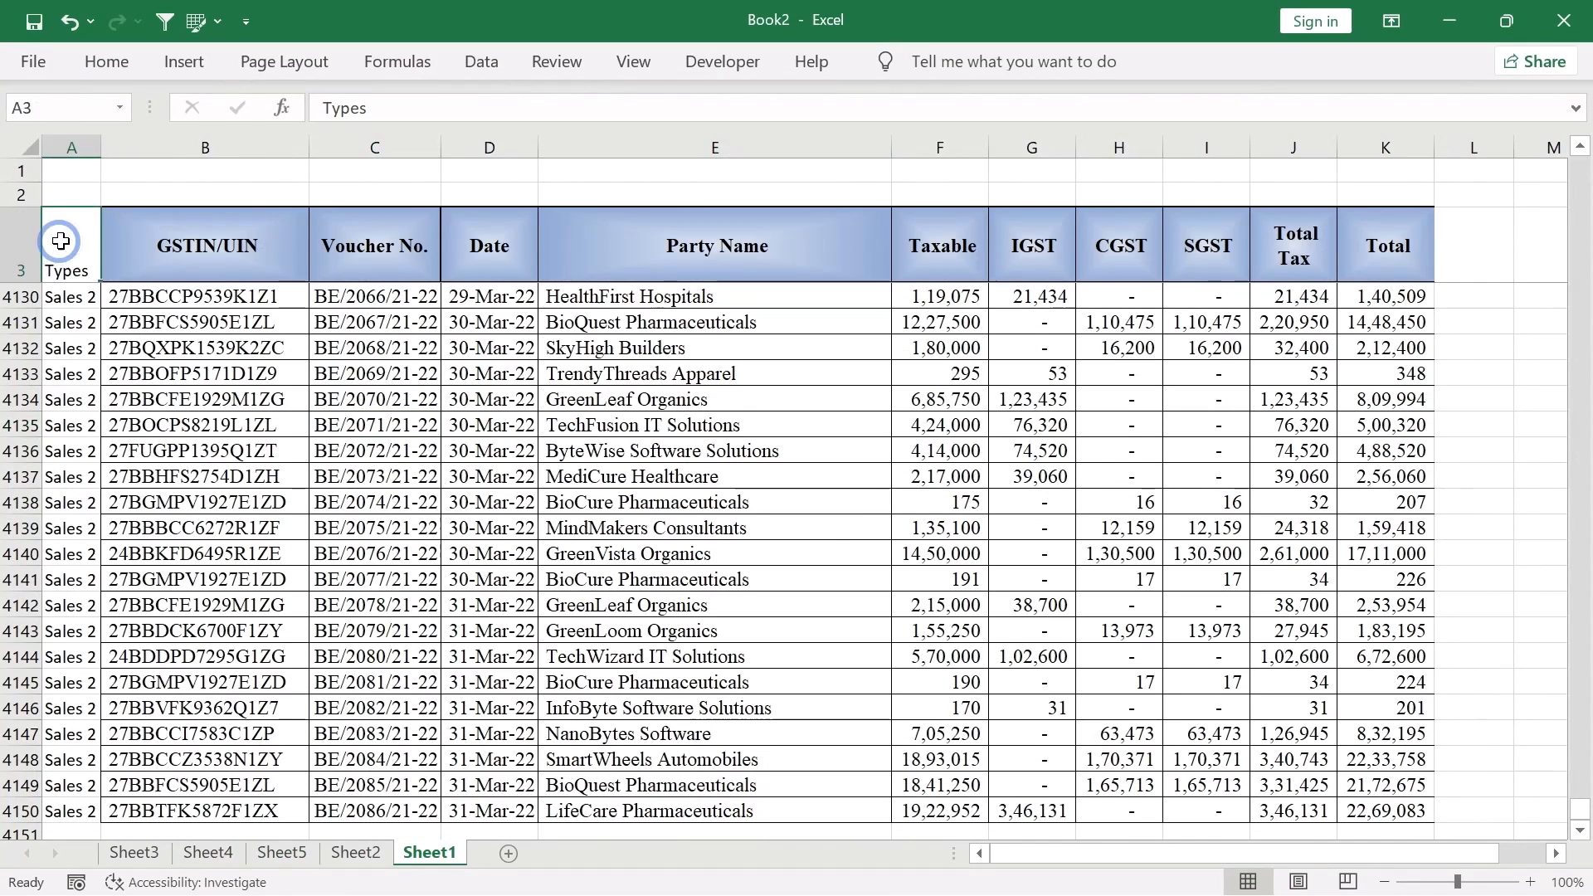
{"action": "key", "text": "ctrl+shift+Right"}
{"action": "key", "text": "ctrl+shift+Down"}
{"action": "key", "text": "ctrl+shift+l"}
Step: Filter the Total Tax column on Sheet1 for 17,064 and examine the matching voucher entry
{"action": "left_click", "coordinate": [1326, 270]}
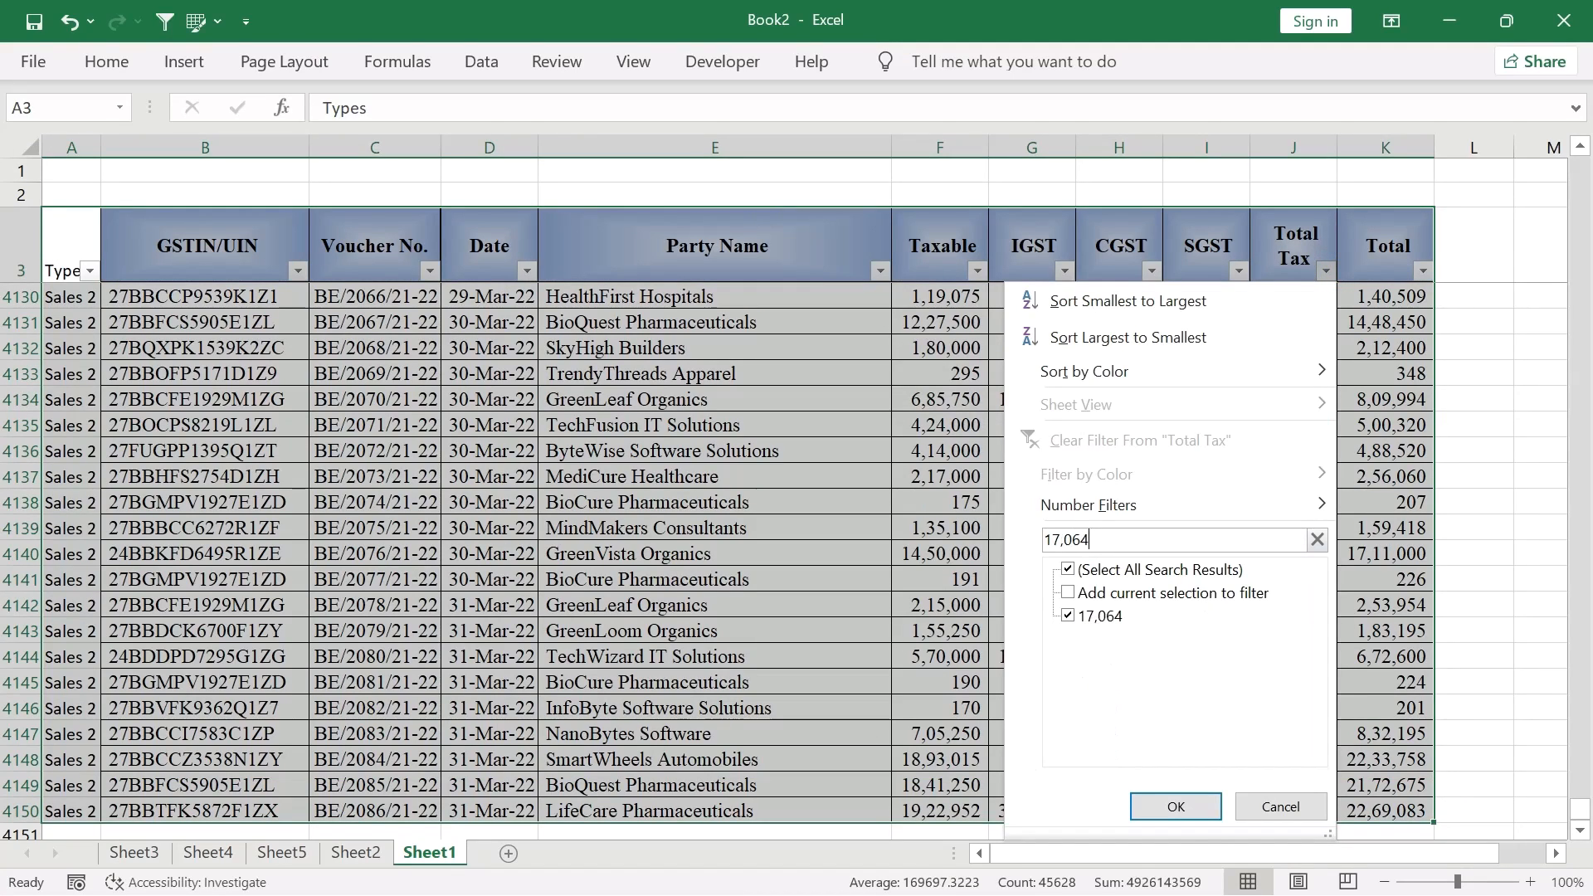
{"action": "left_click", "coordinate": [1176, 807]}
{"action": "key", "text": "shift+space"}
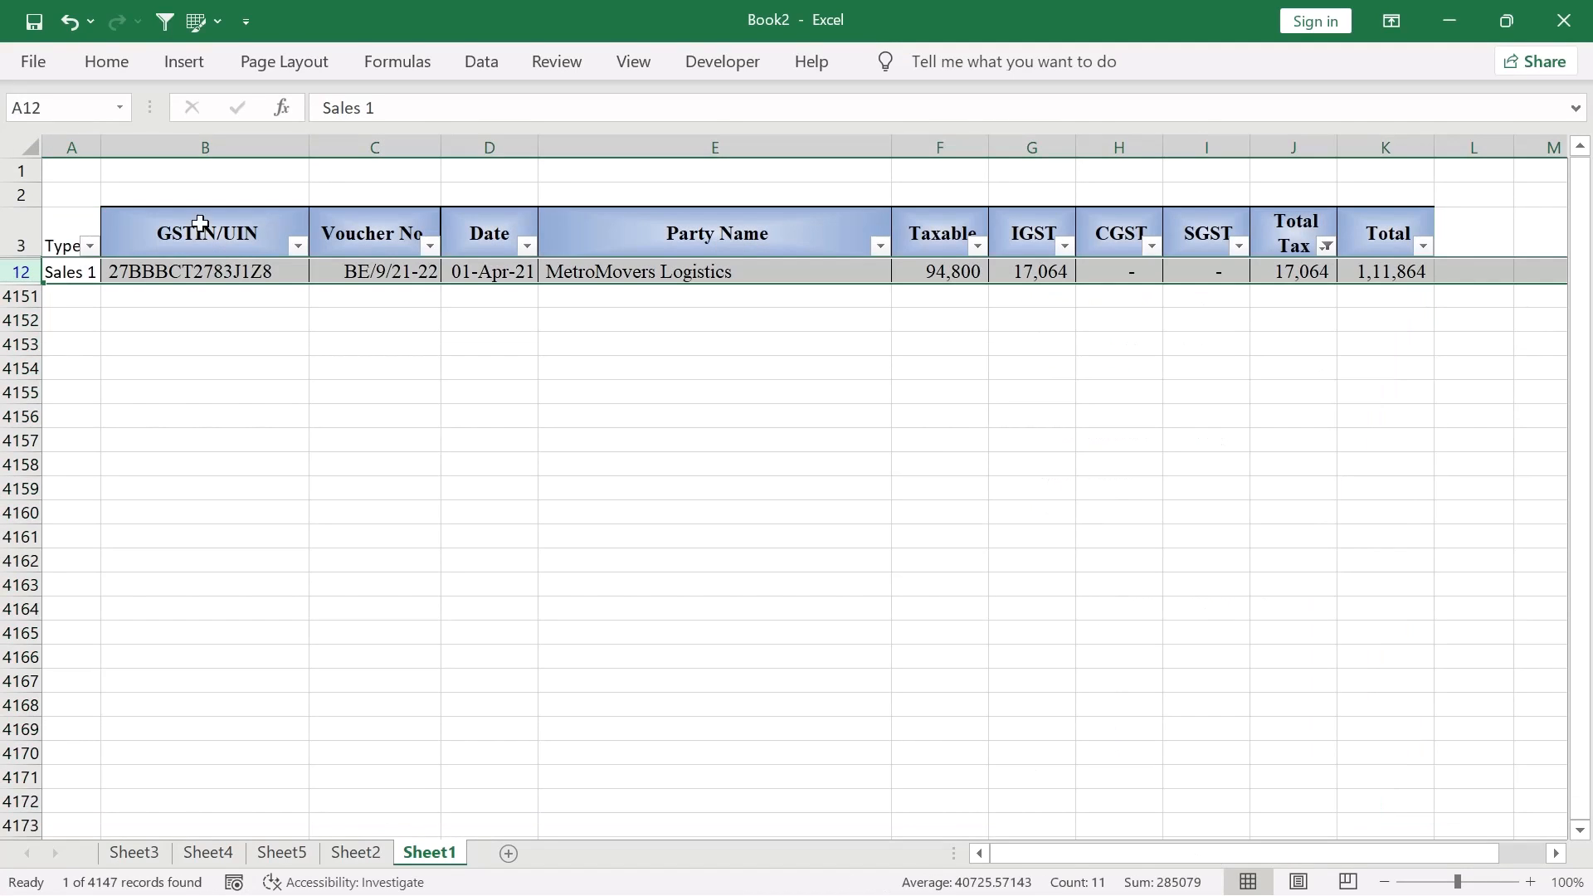
{"action": "left_click", "coordinate": [81, 294]}
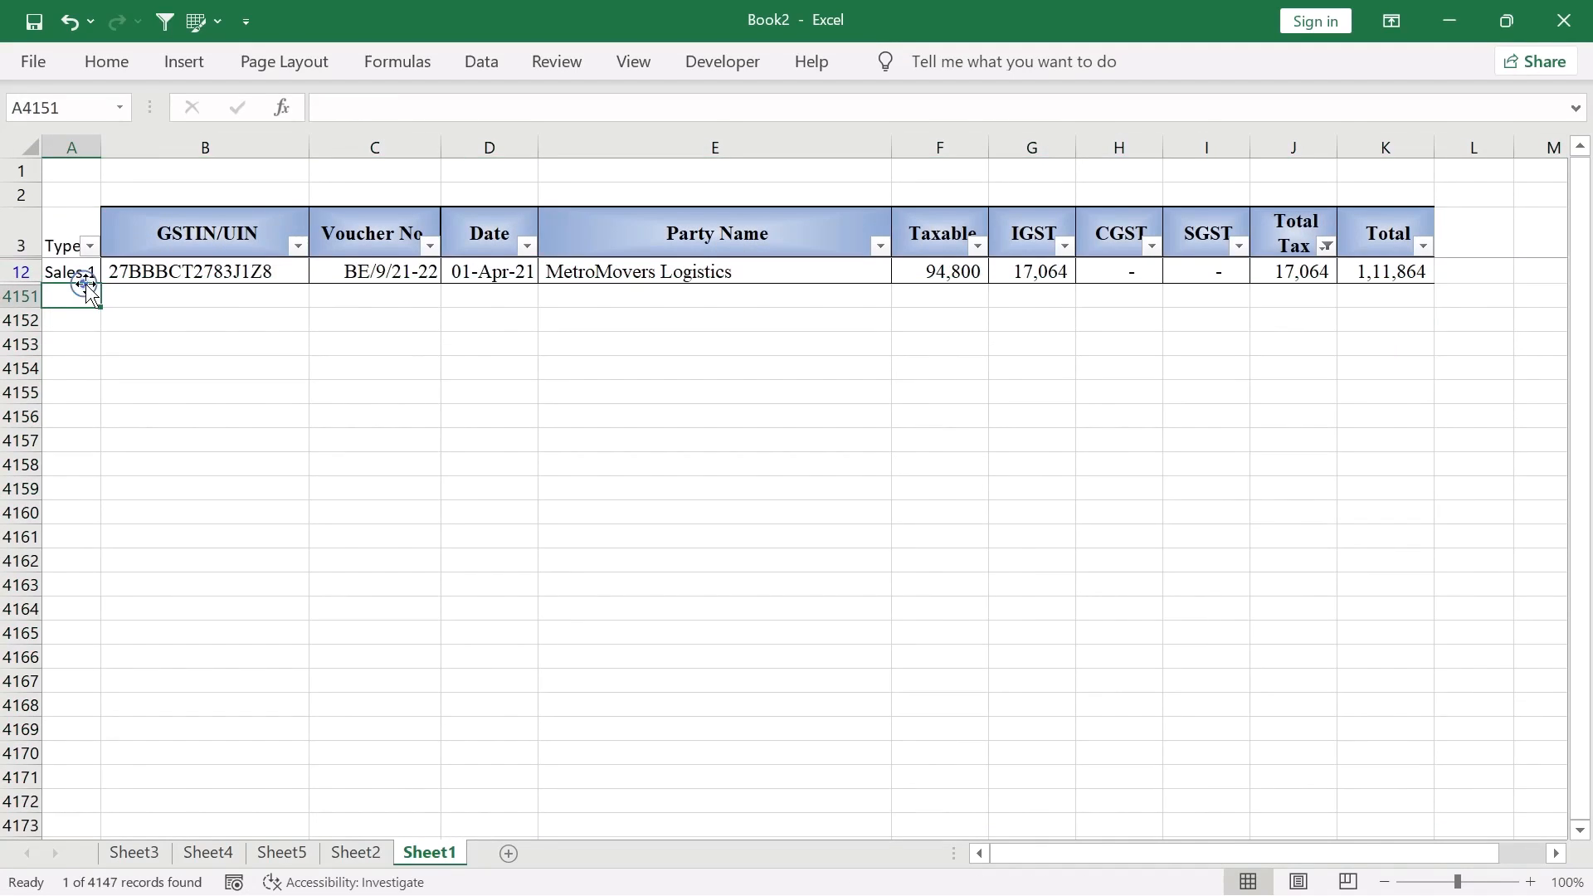
{"action": "left_click", "coordinate": [495, 322]}
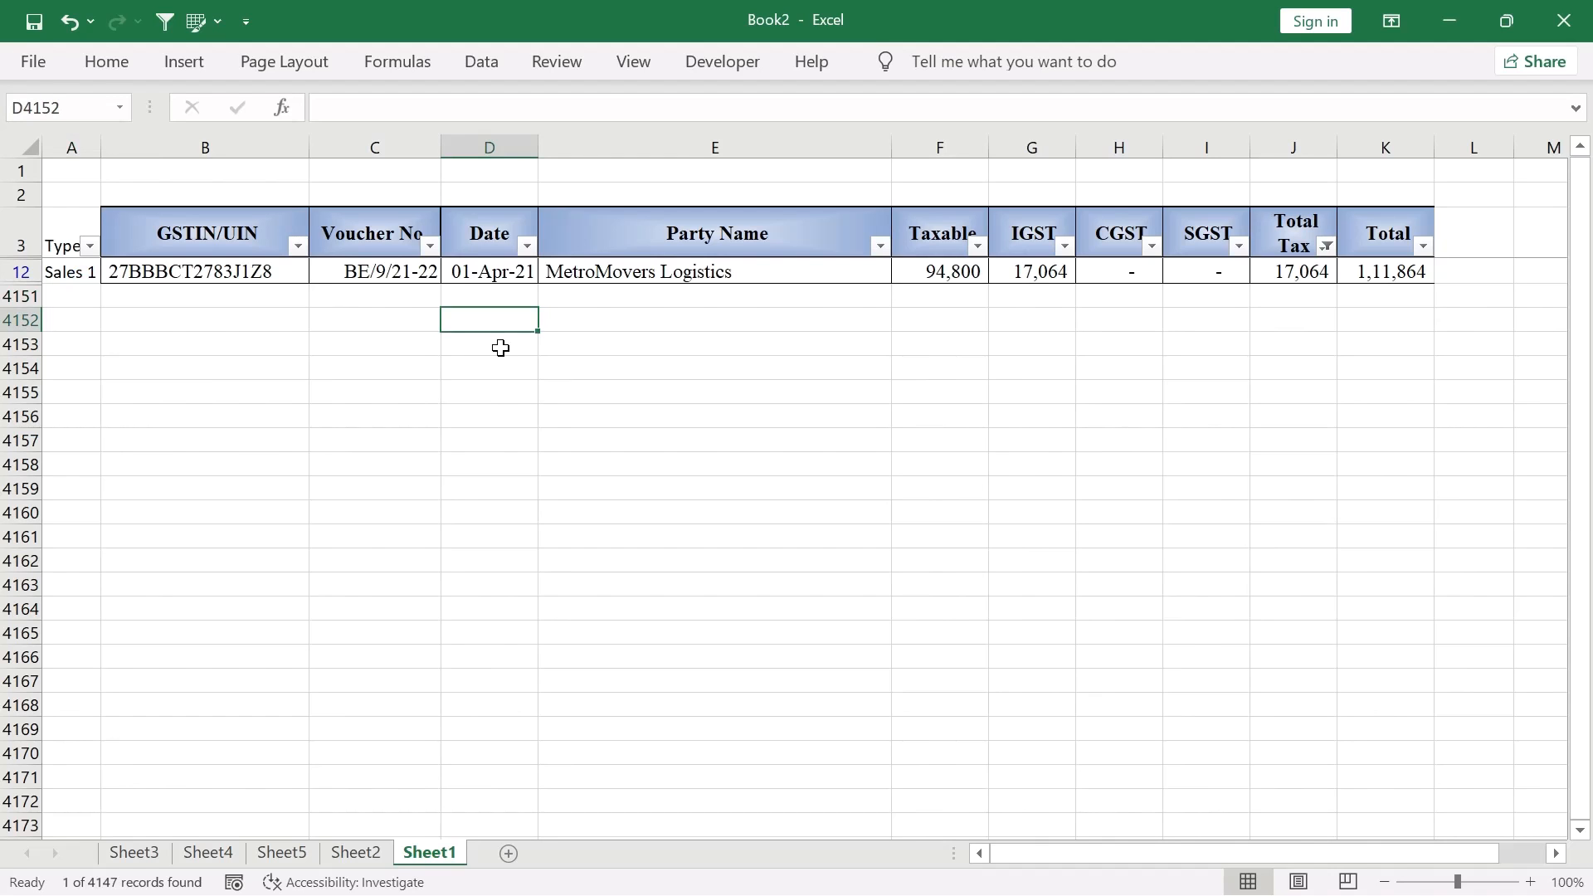
Step: Switch to the 3) Summary.xlsx workbook and examine the extent of the Sales Register data
{"action": "key", "text": "ctrl+Page_Up"}
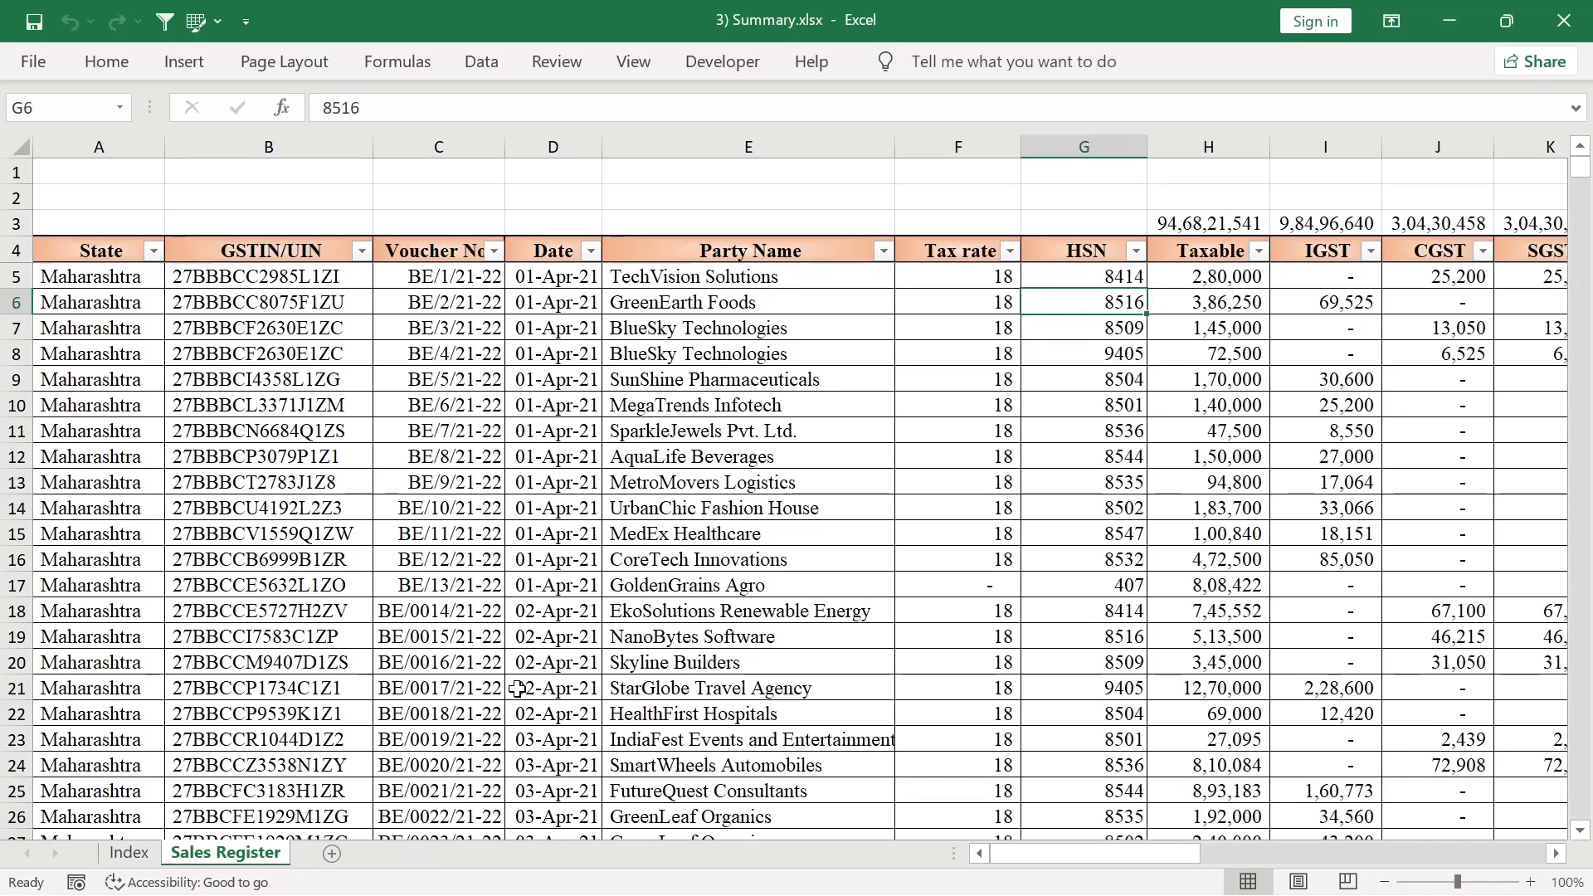
{"action": "key", "text": "Home"}
{"action": "key", "text": "ctrl+Down"}
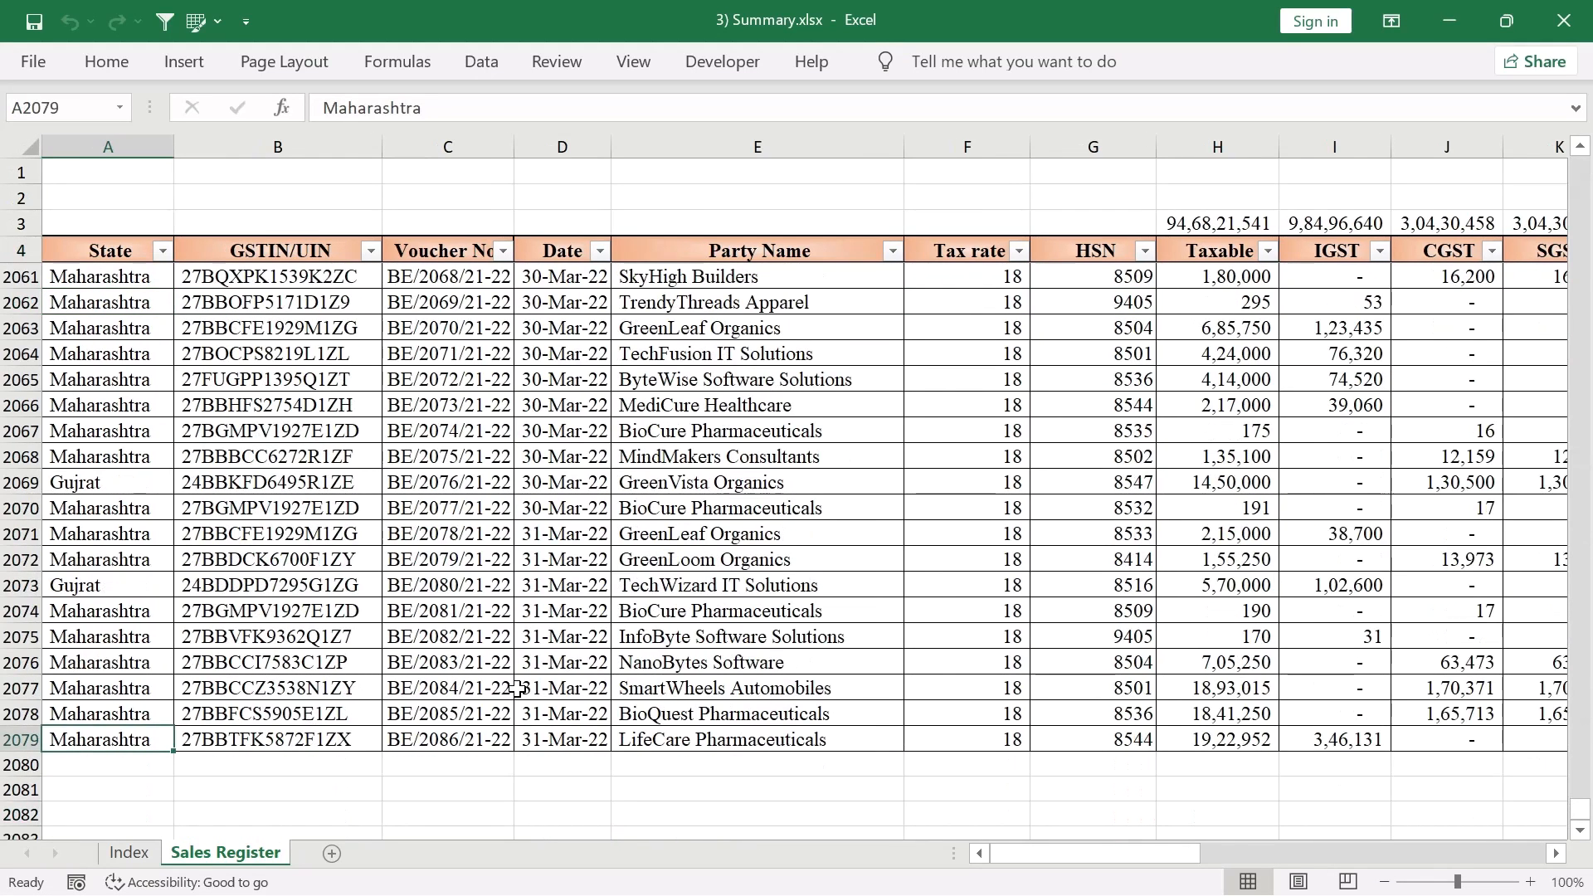
{"action": "key", "text": "ctrl+Right"}
{"action": "key", "text": "ctrl+Left"}
{"action": "key", "text": "ctrl+Up"}
{"action": "key", "text": "Down"}
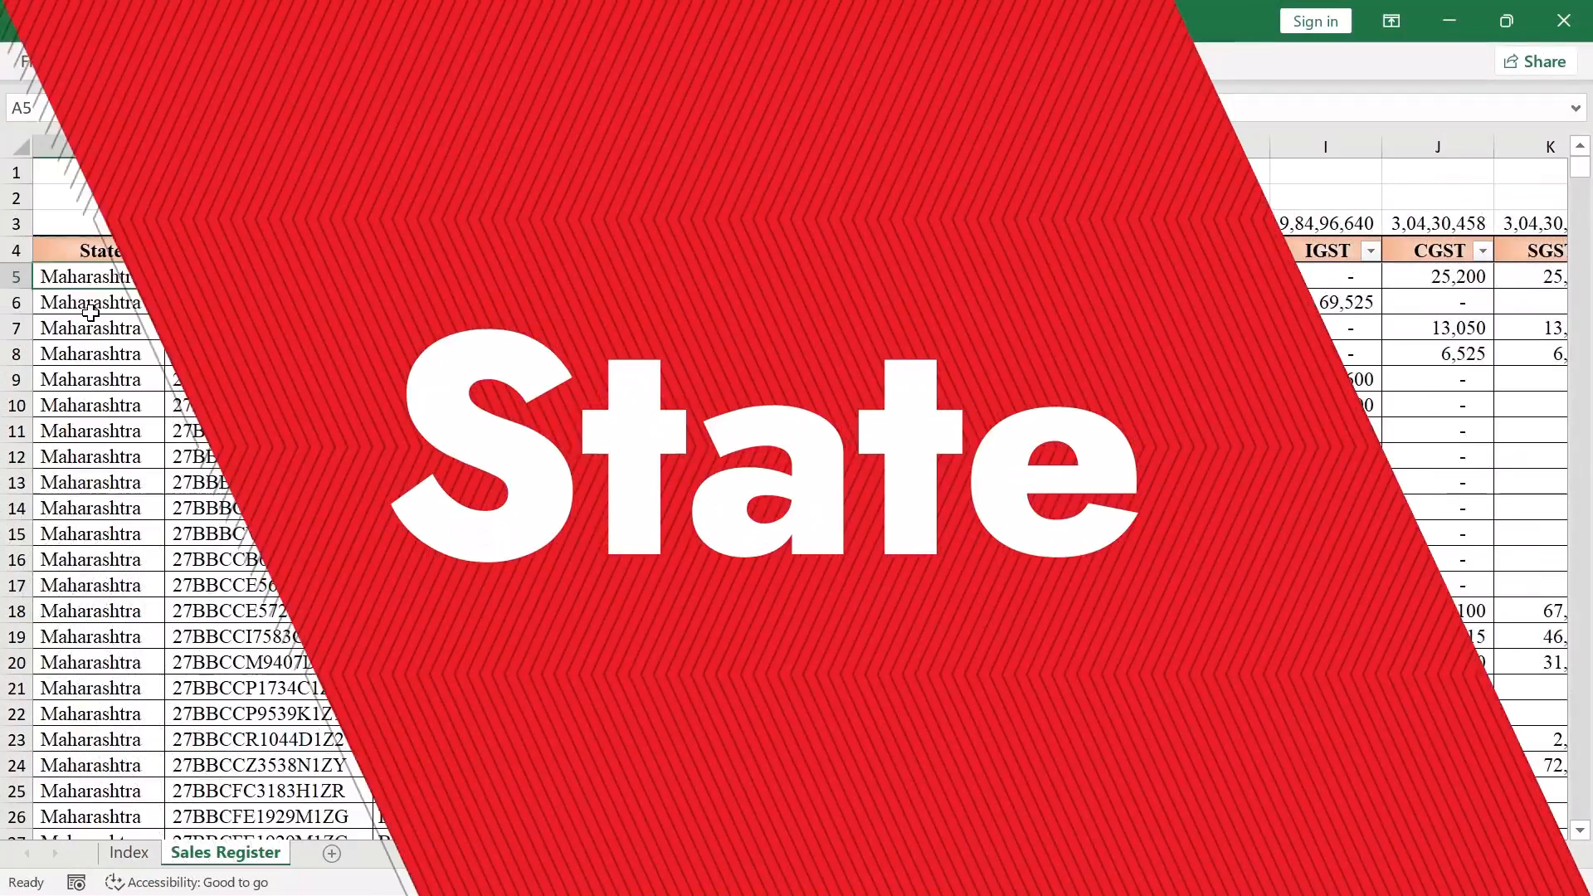
Step: Select the entire Sales Register table from the State header in A4 and insert a PivotTable on a new worksheet
{"action": "key", "text": "Up"}
{"action": "key", "text": "ctrl+Right"}
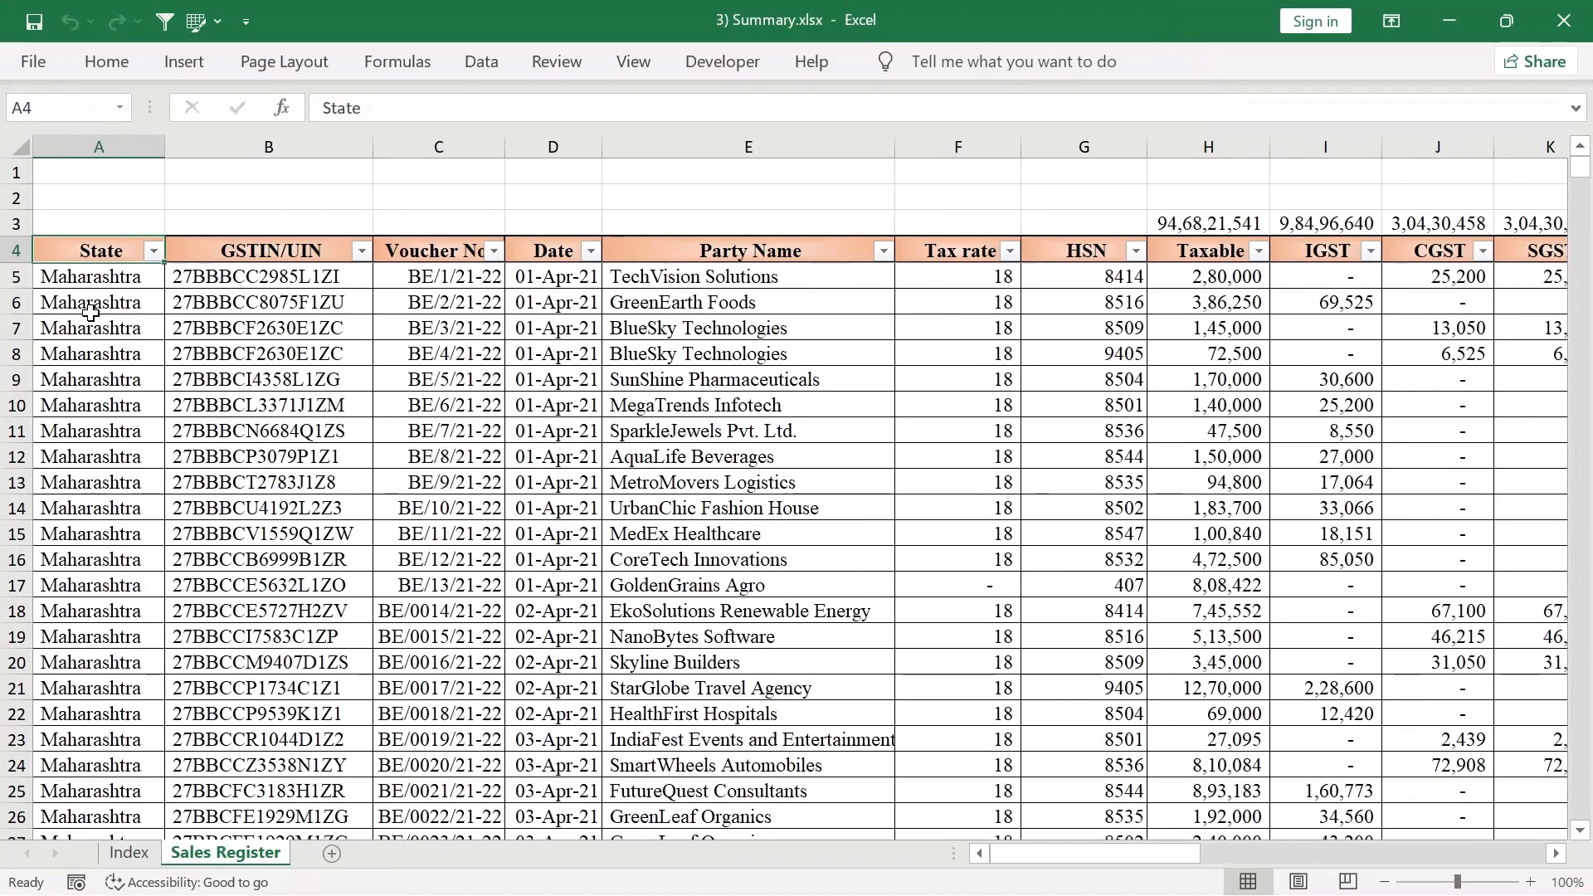
{"action": "key", "text": "ctrl+shift+Right"}
{"action": "key", "text": "ctrl+shift+Down"}
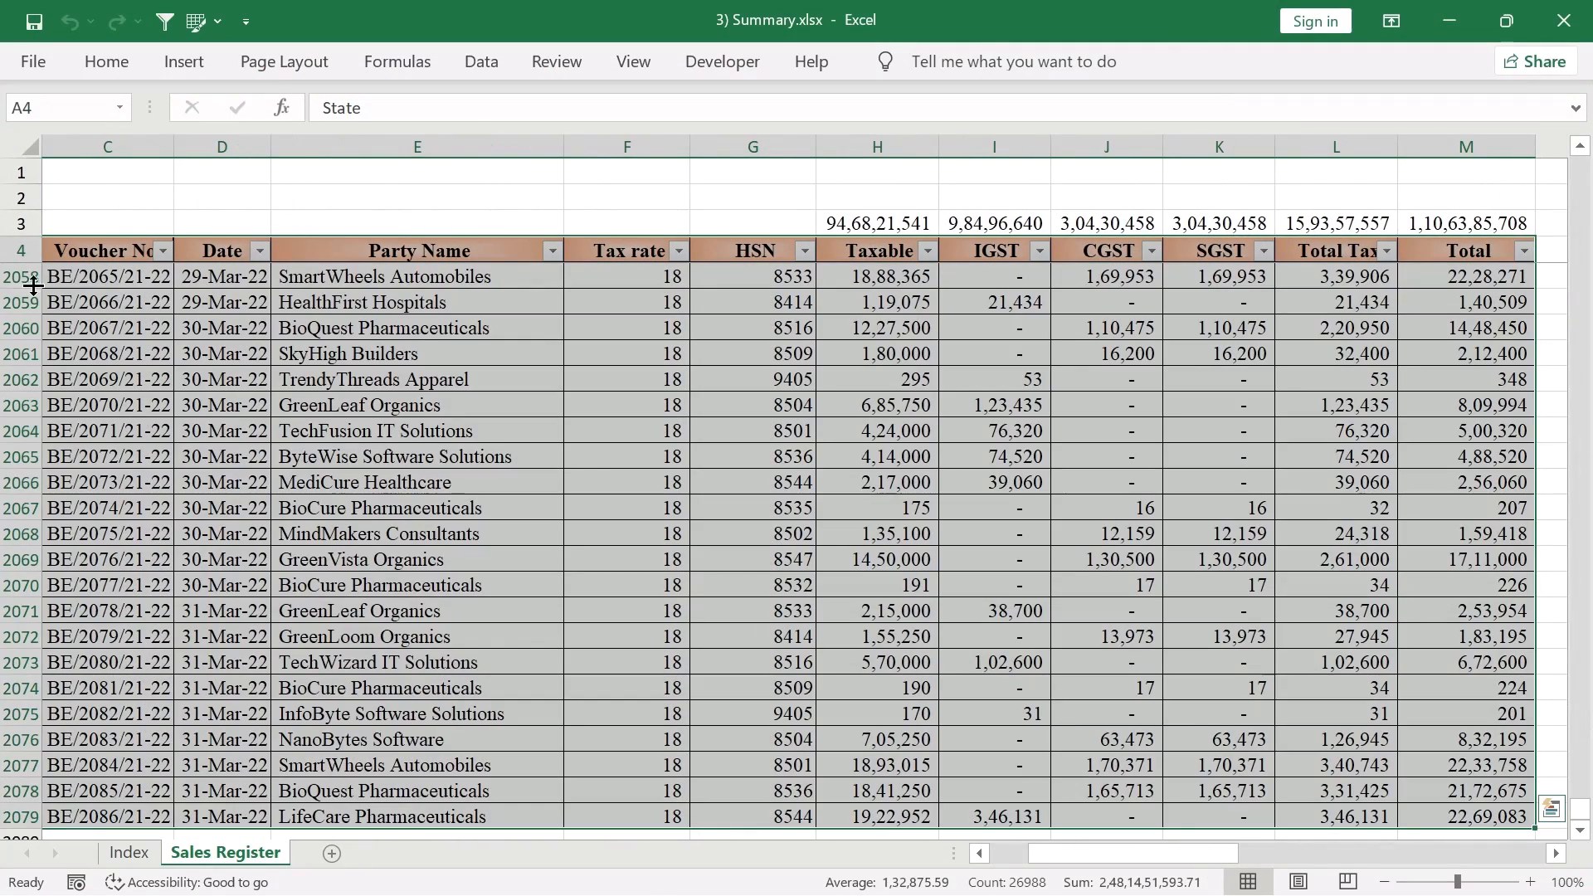
{"action": "left_click", "coordinate": [194, 67]}
{"action": "left_click", "coordinate": [33, 117]}
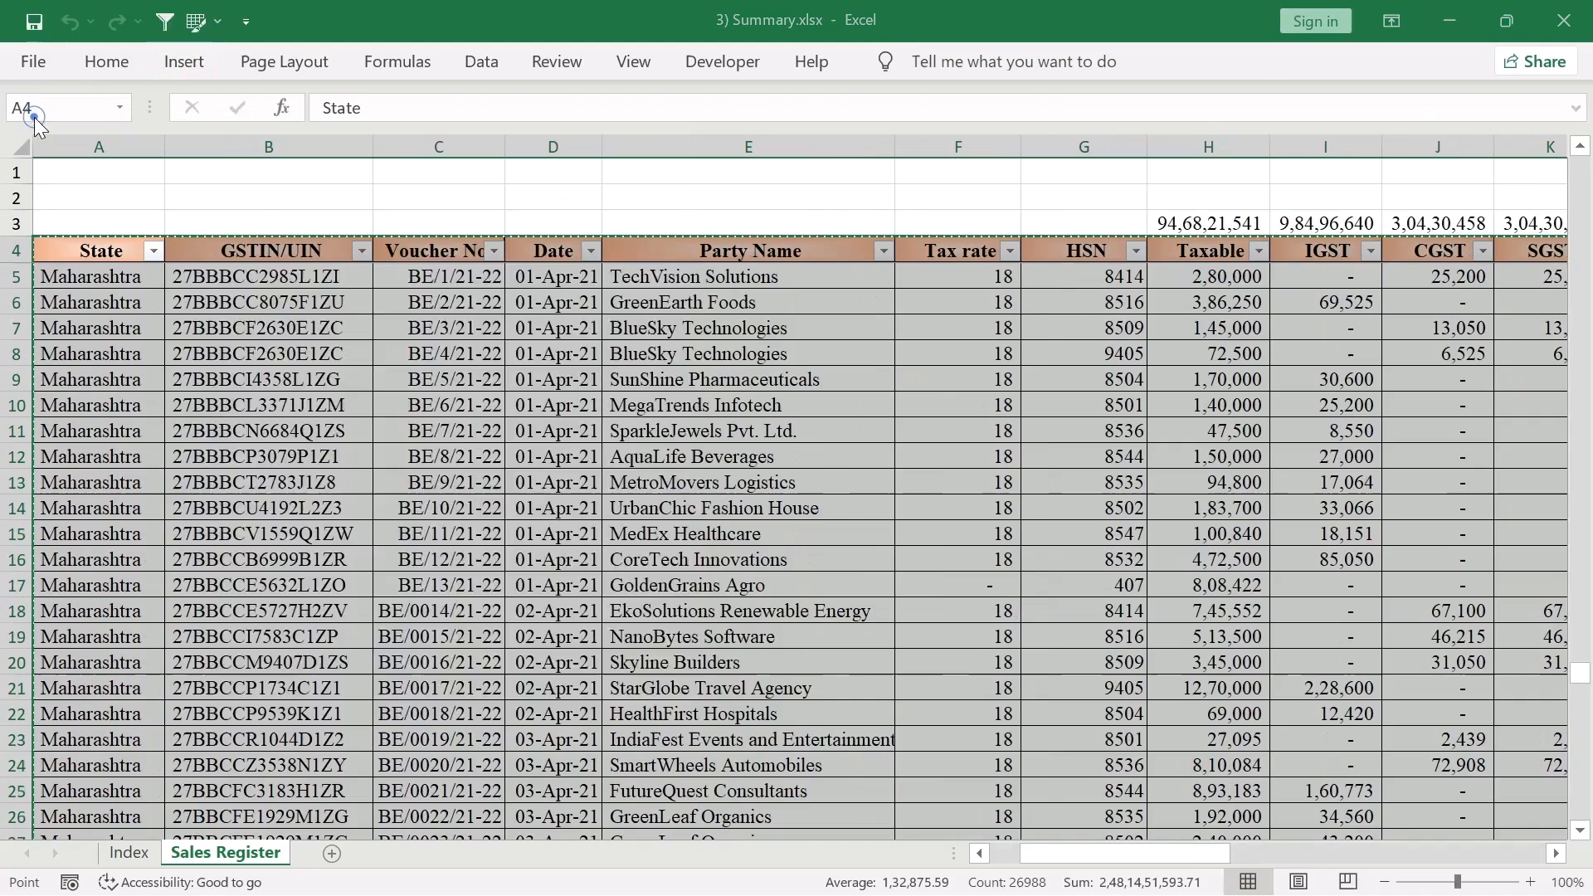
{"action": "left_click", "coordinate": [527, 690]}
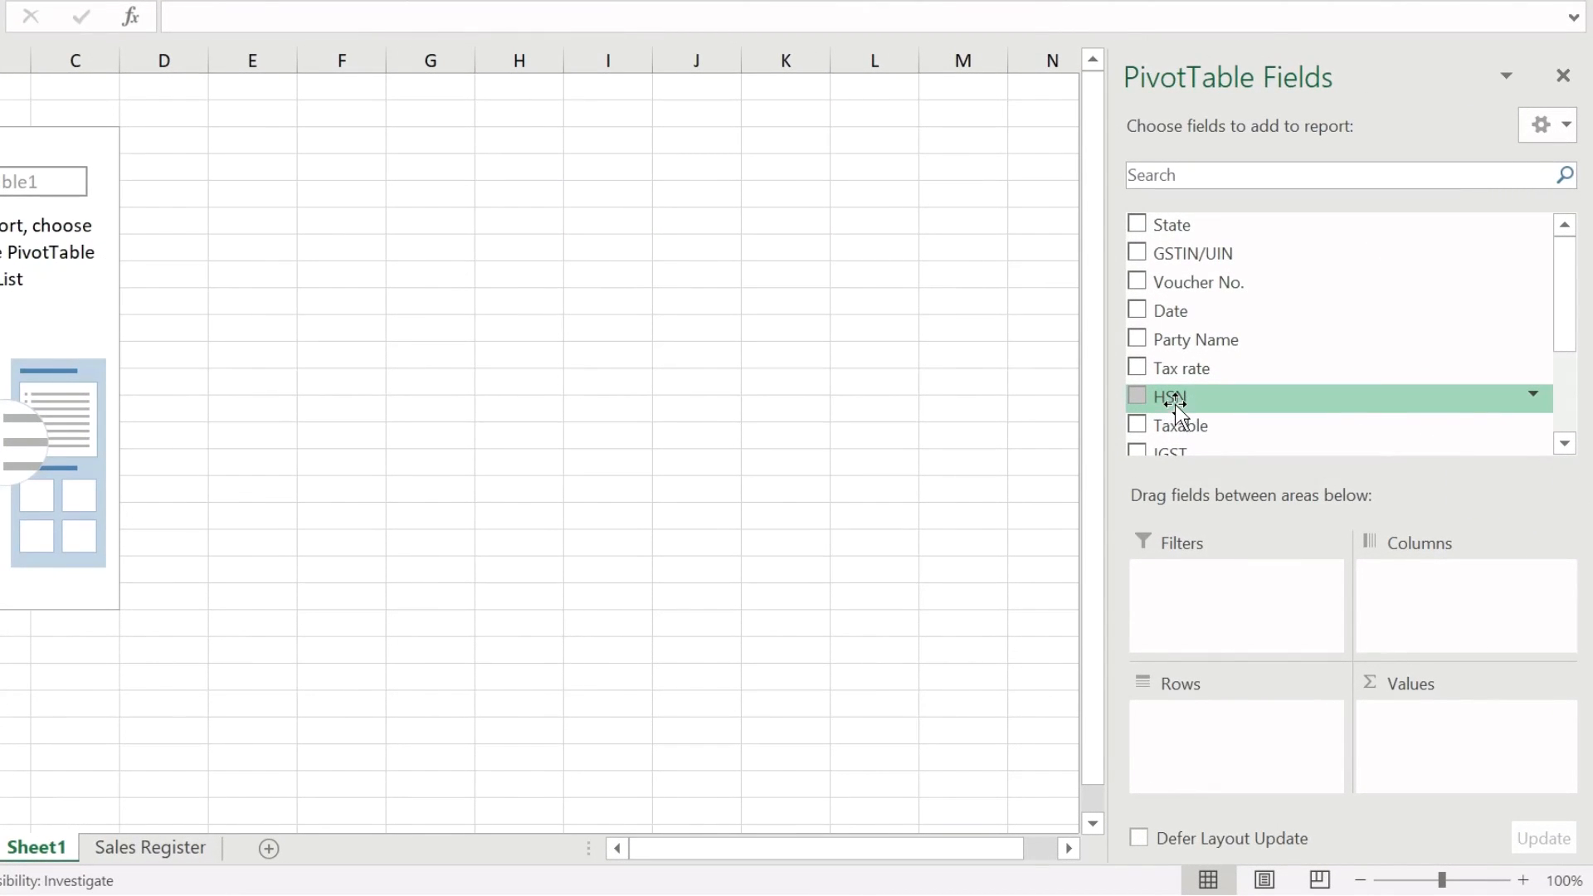
Step: Set HSN as the PivotTable rows and add Taxable, IGST, CGST, SGST, Total Tax and Total as summed values
{"action": "left_click_drag", "start_coordinate": [1176, 407], "coordinate": [1180, 720]}
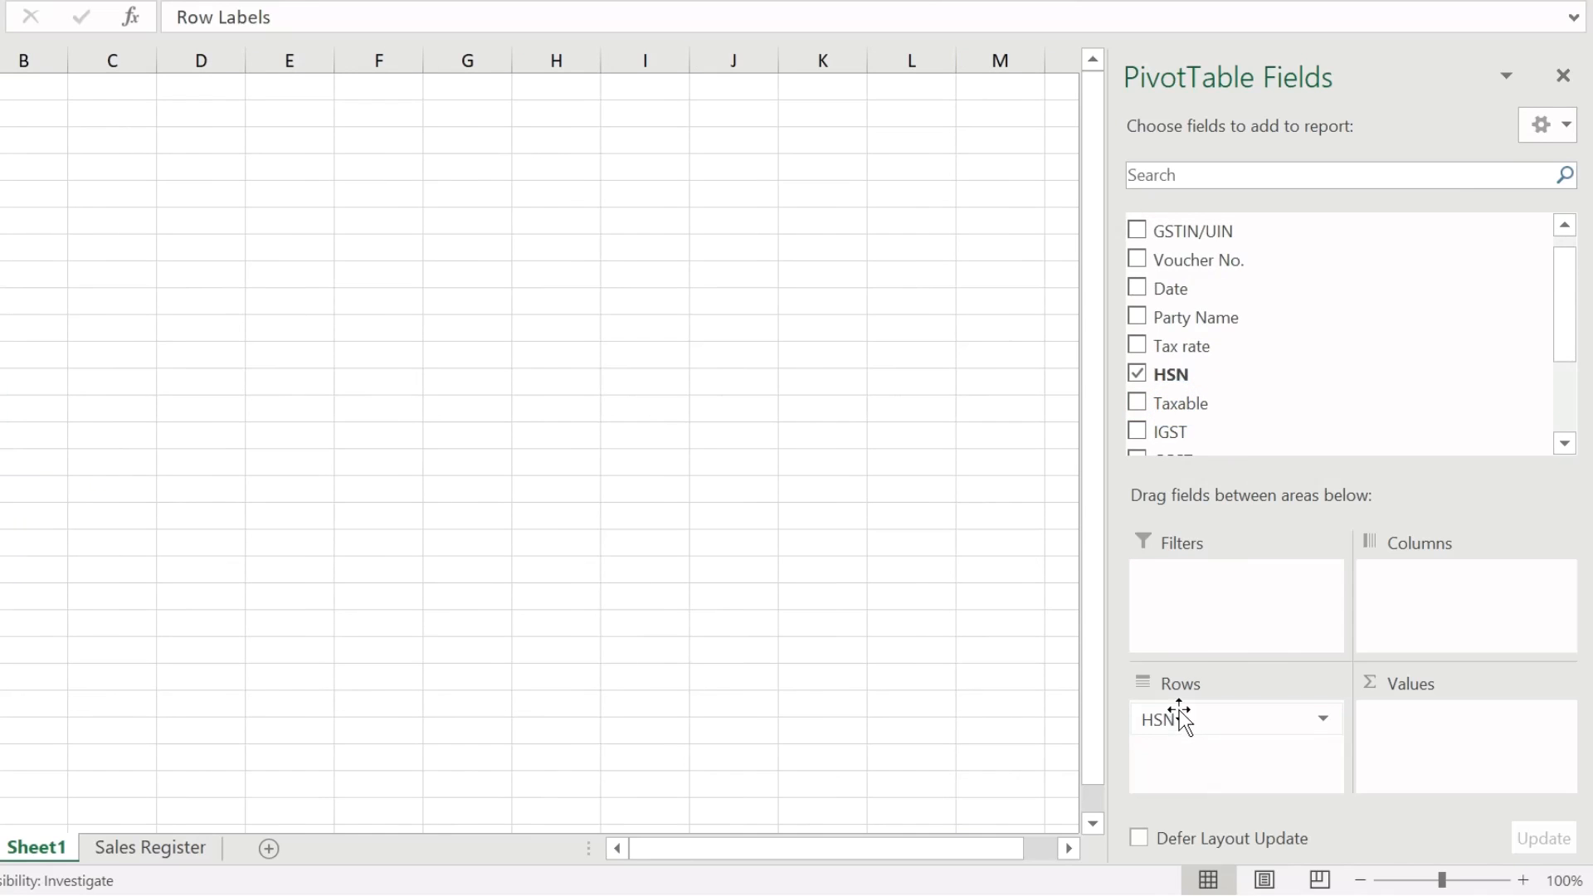
{"action": "scroll", "coordinate": [1161, 299], "scroll_direction": "down", "scroll_amount": 2}
{"action": "left_click", "coordinate": [1136, 277]}
{"action": "left_click", "coordinate": [1138, 310]}
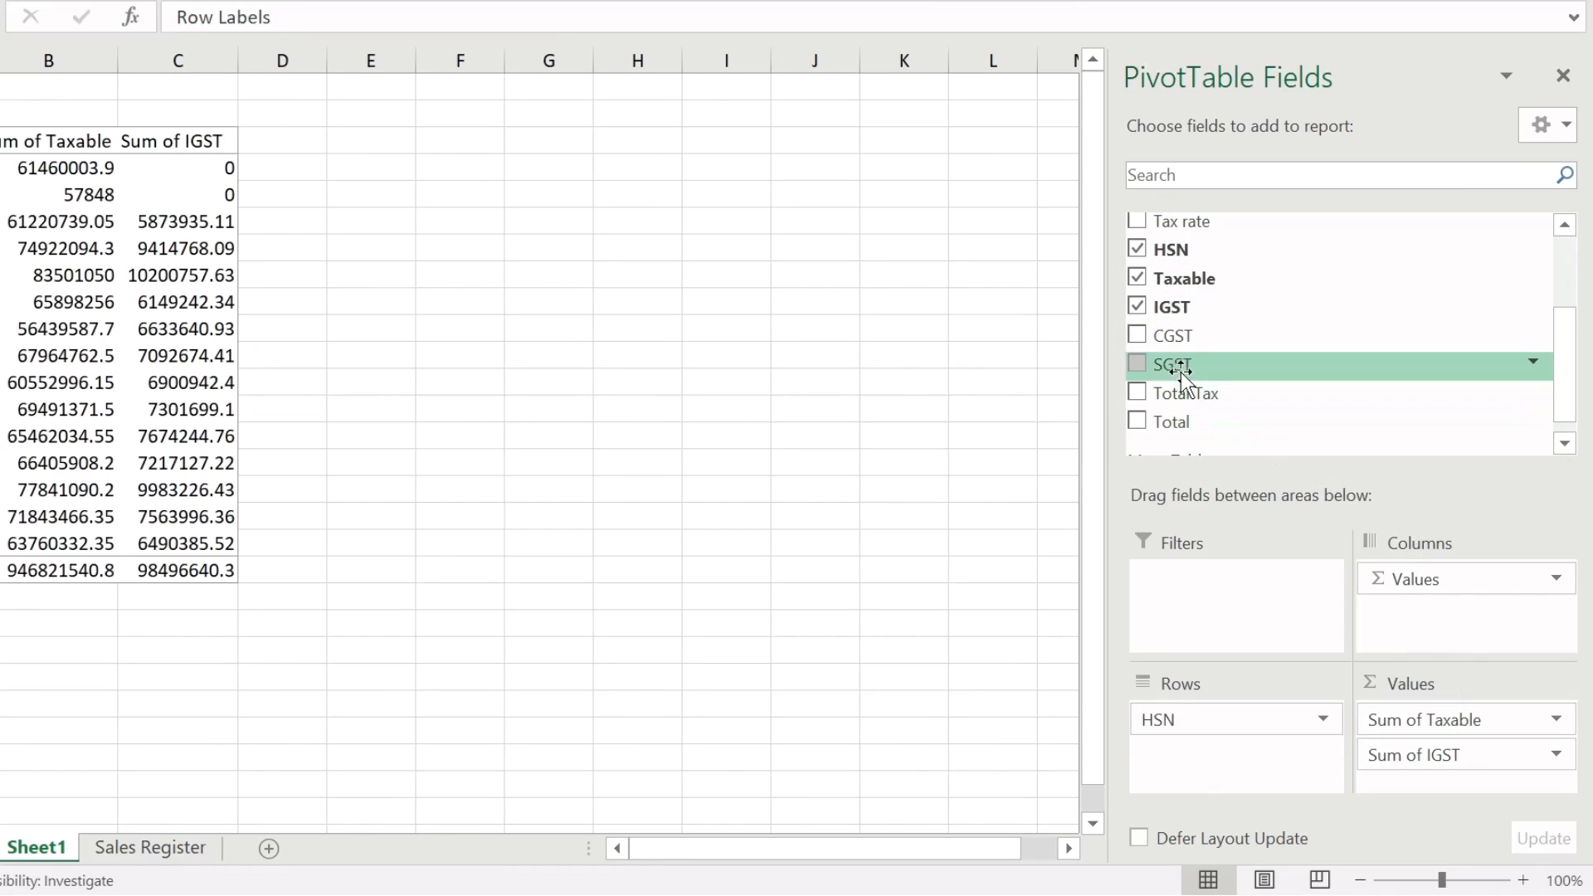
{"action": "left_click_drag", "start_coordinate": [1181, 336], "coordinate": [1460, 787]}
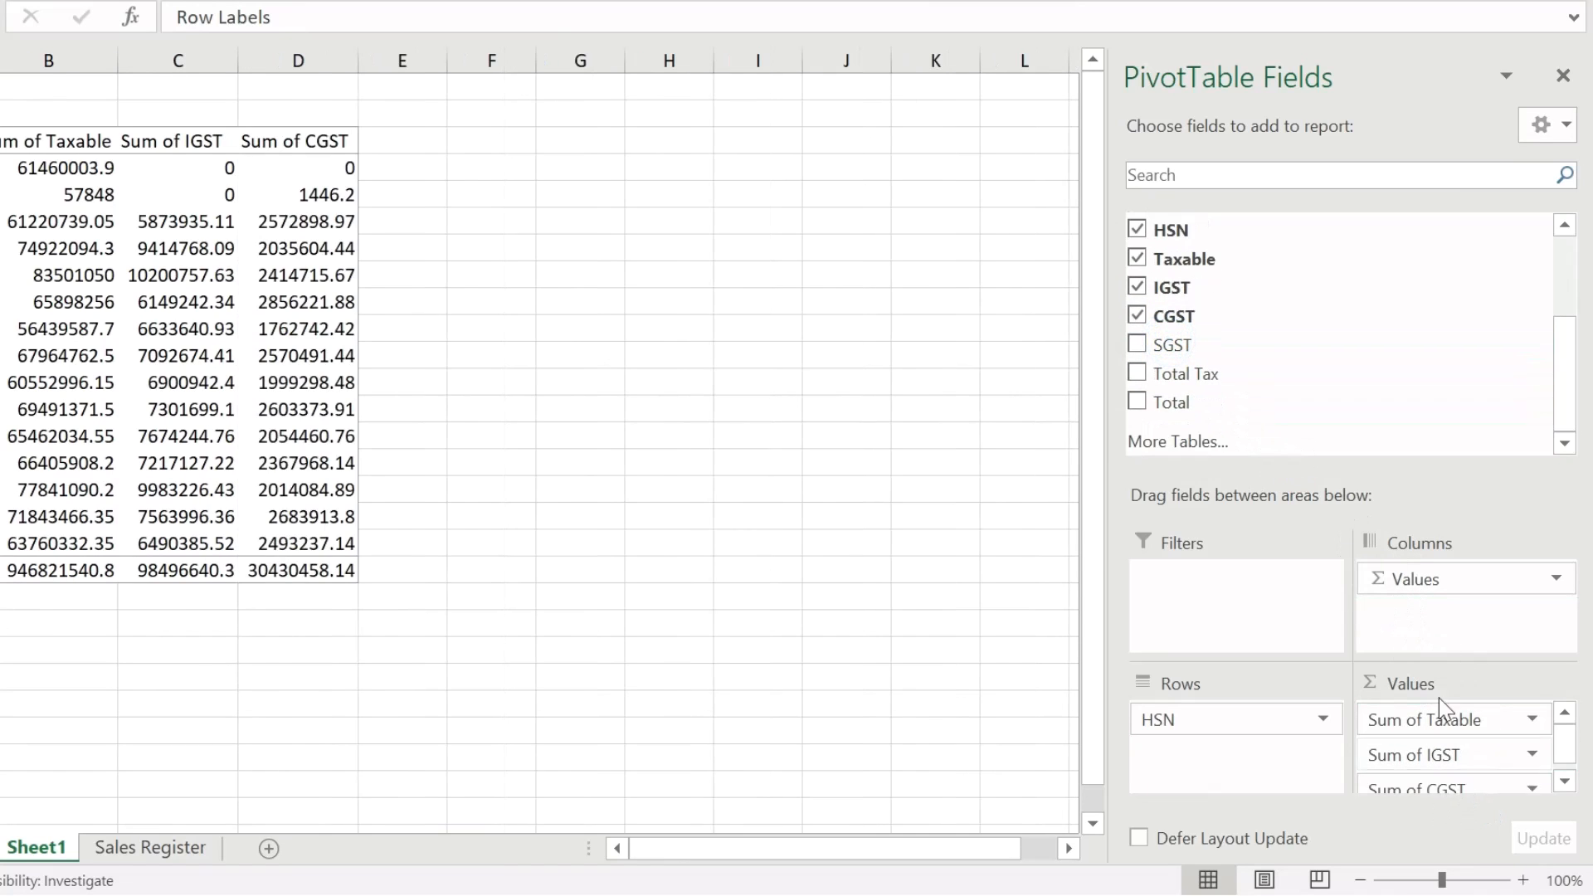
{"action": "left_click", "coordinate": [1136, 345]}
{"action": "left_click", "coordinate": [1136, 374]}
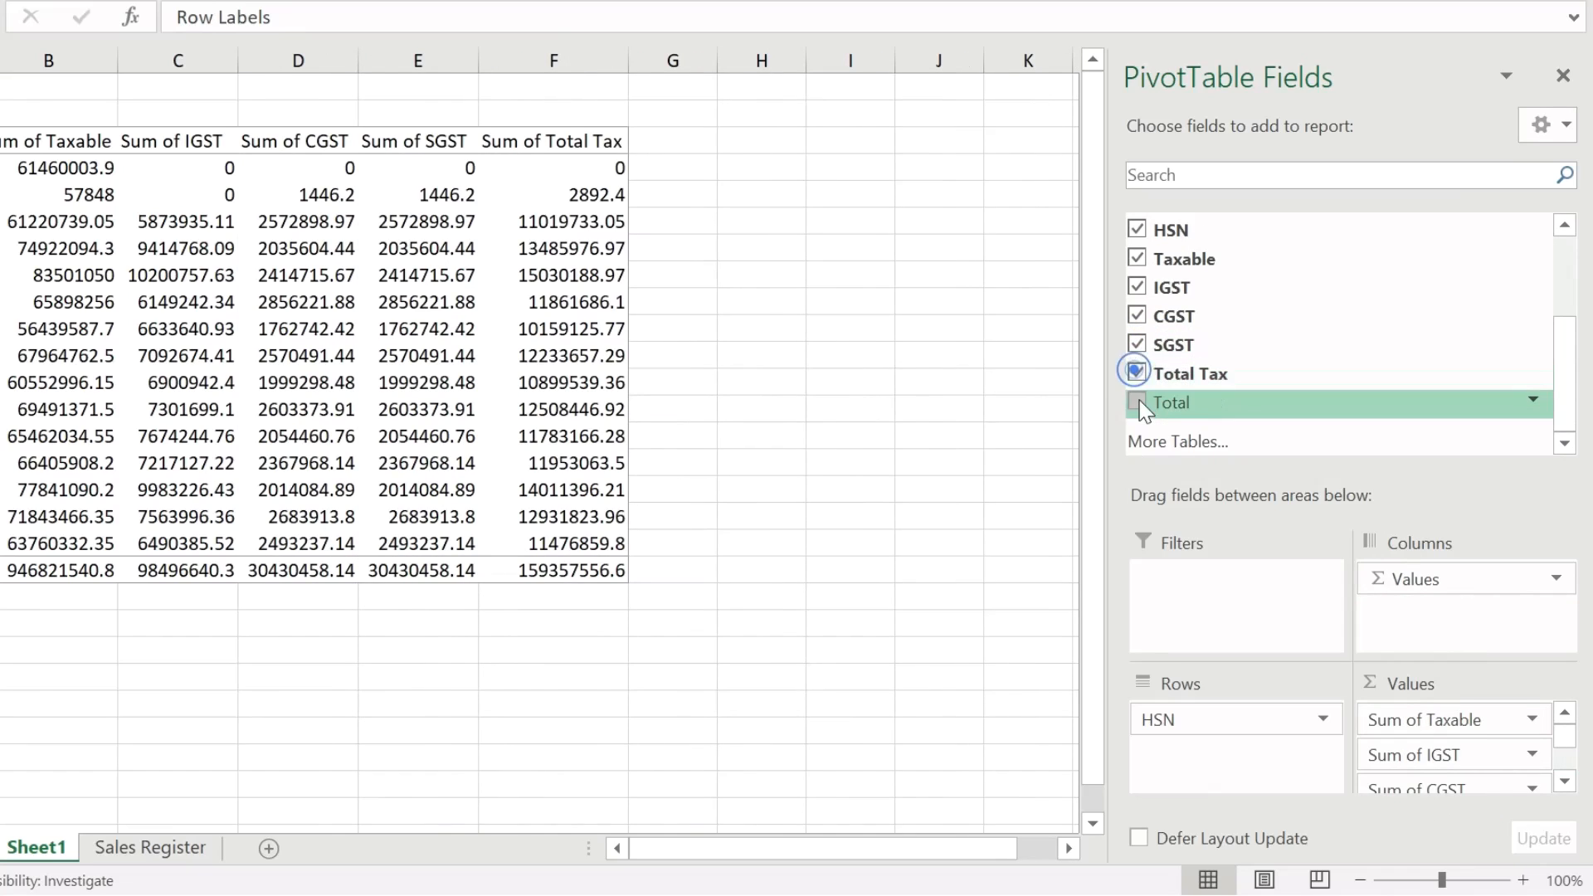
{"action": "left_click", "coordinate": [1138, 403]}
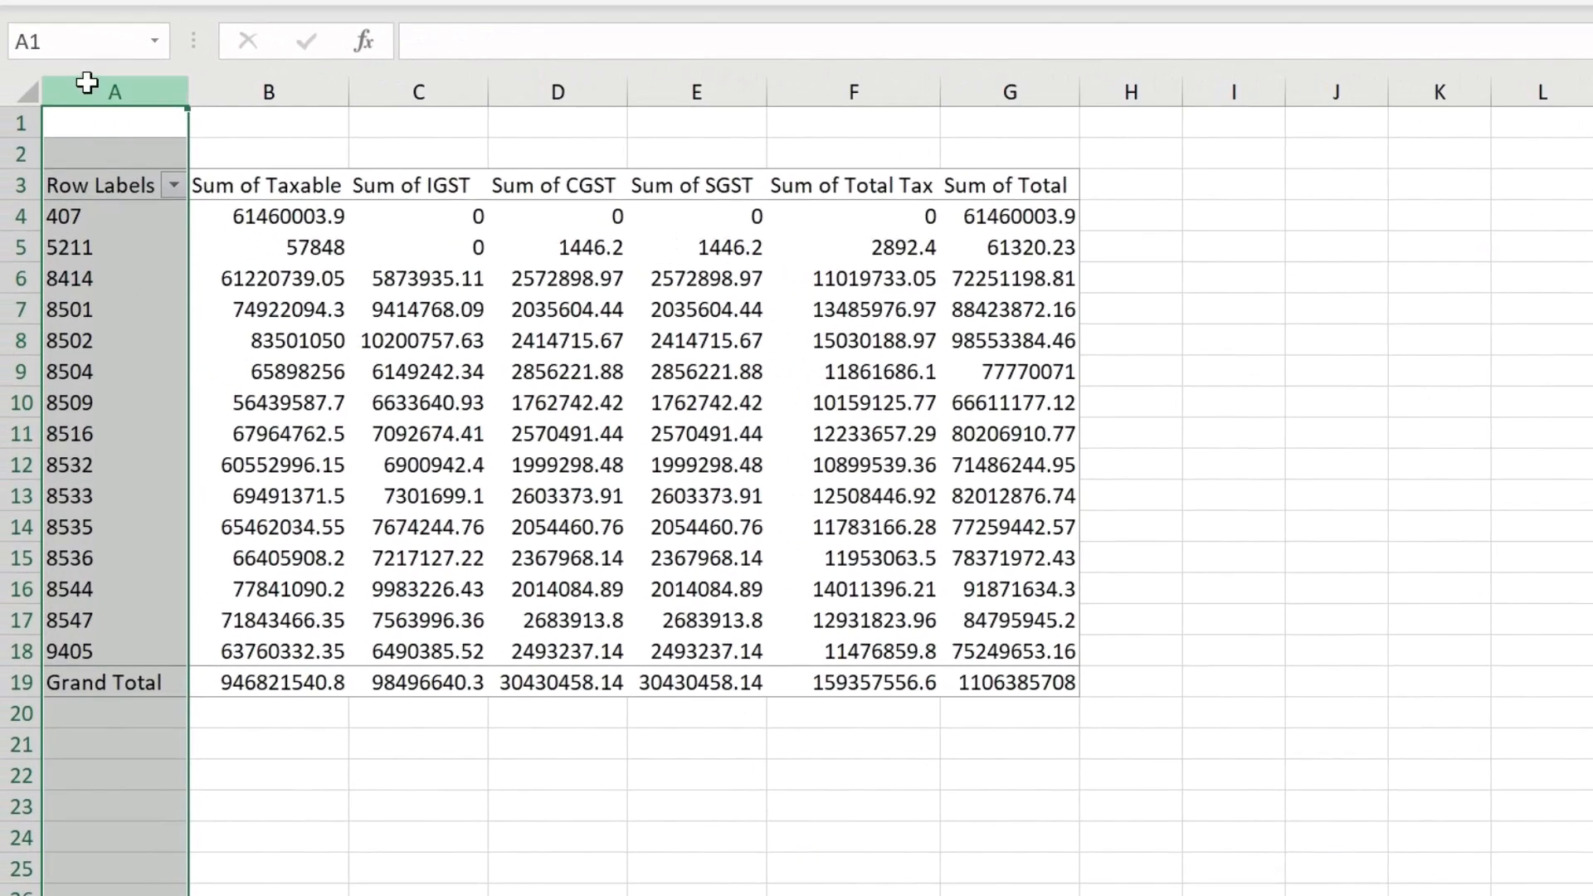
Step: Add Tax rate to the PivotTable rows beneath HSN
{"action": "left_click", "coordinate": [86, 81]}
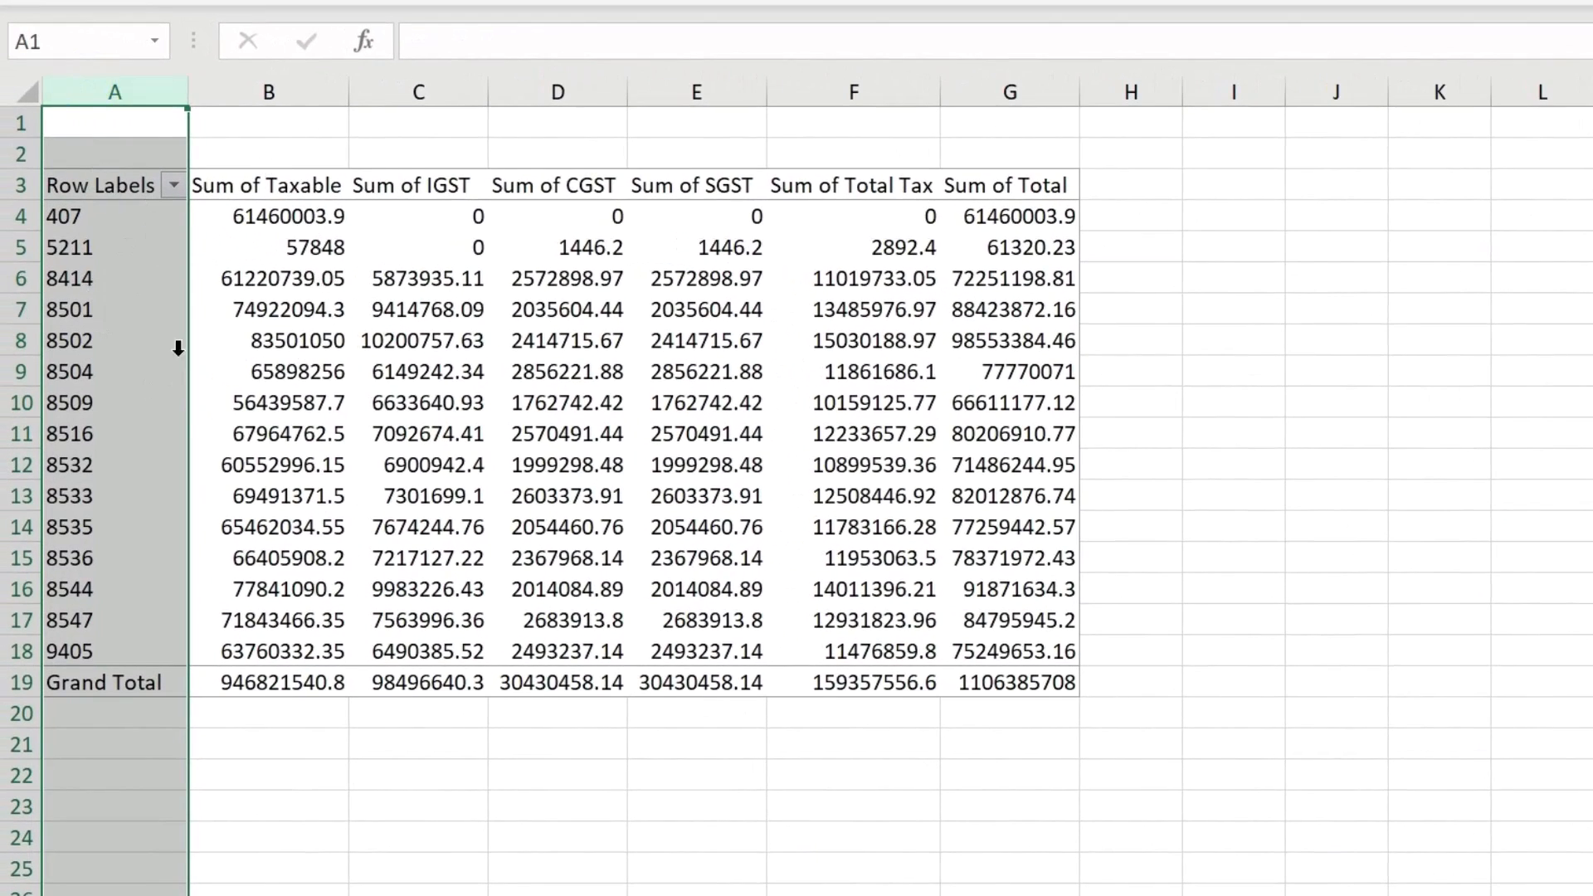
{"action": "left_click", "coordinate": [320, 383]}
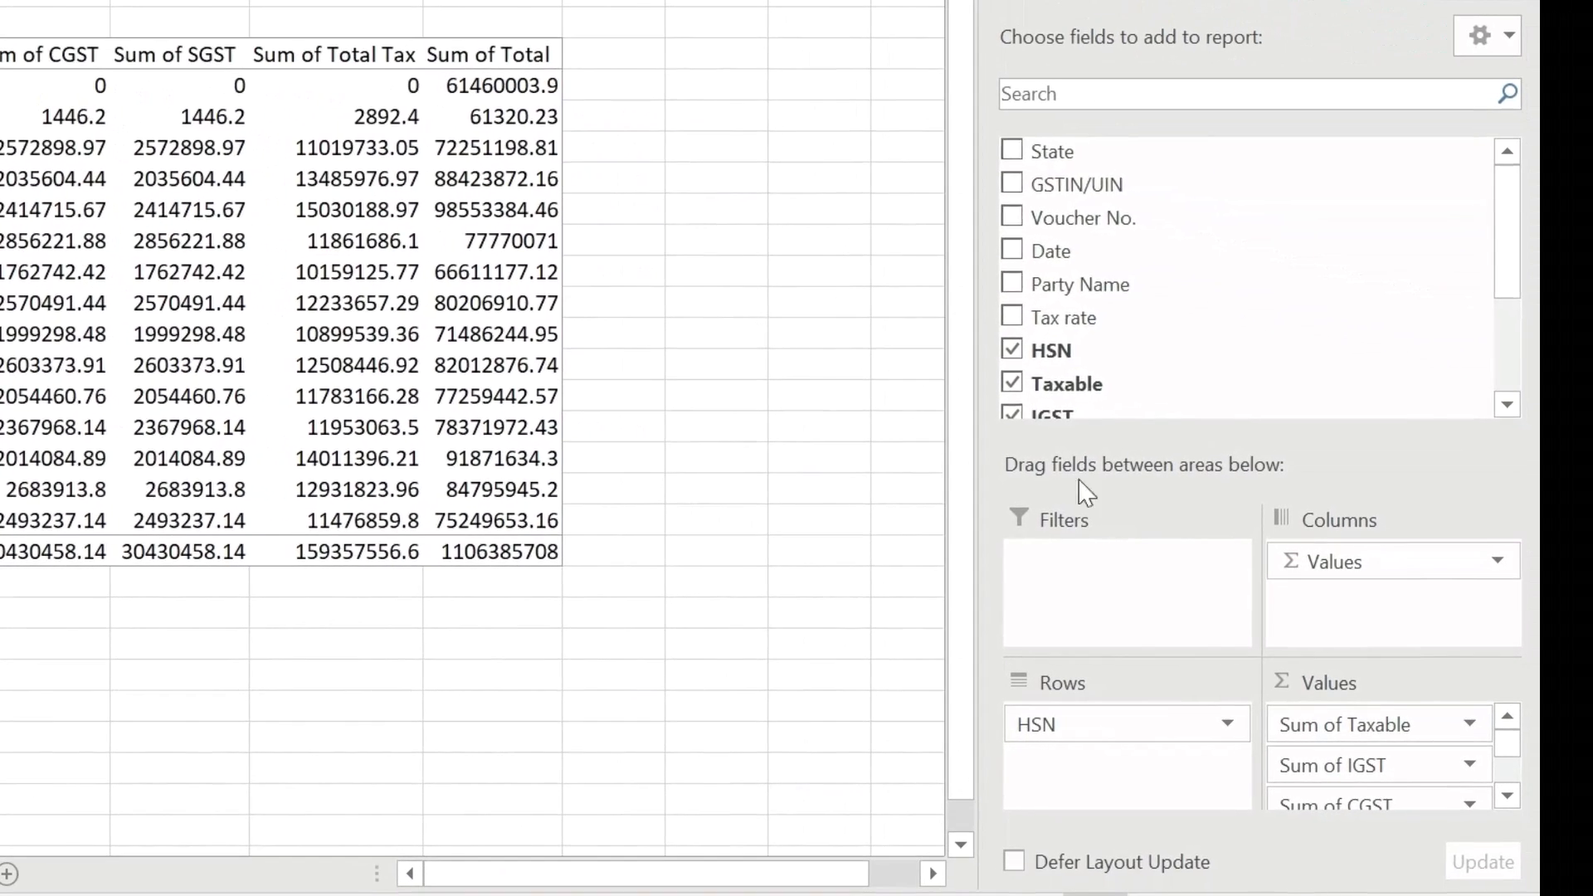
{"action": "scroll", "coordinate": [1544, 357], "scroll_direction": "down", "scroll_amount": 2}
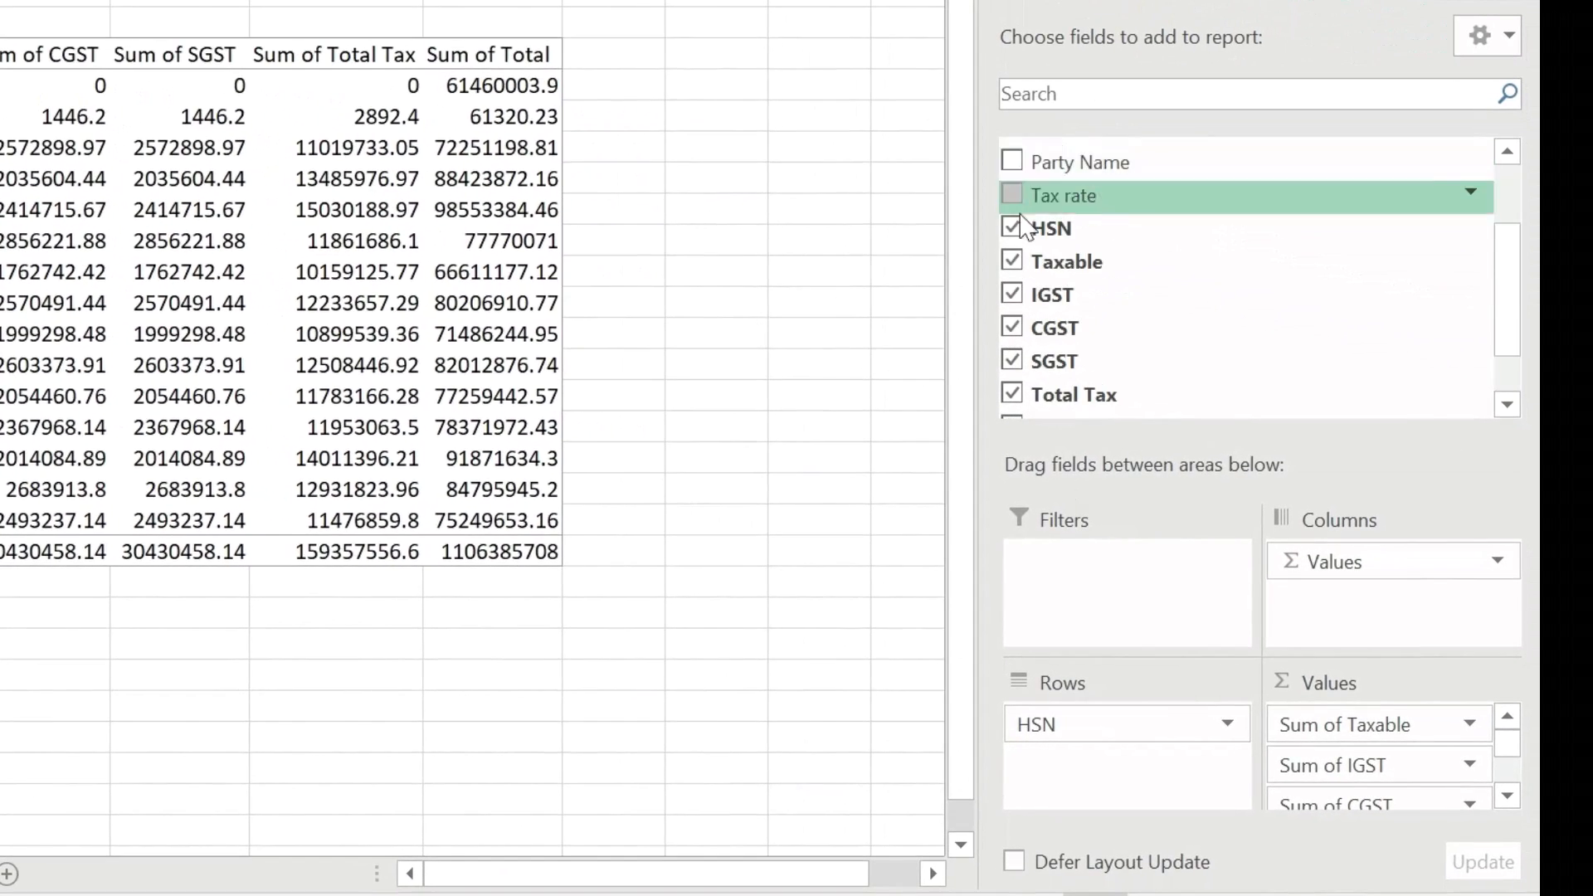
{"action": "left_click_drag", "start_coordinate": [1043, 190], "coordinate": [1102, 780]}
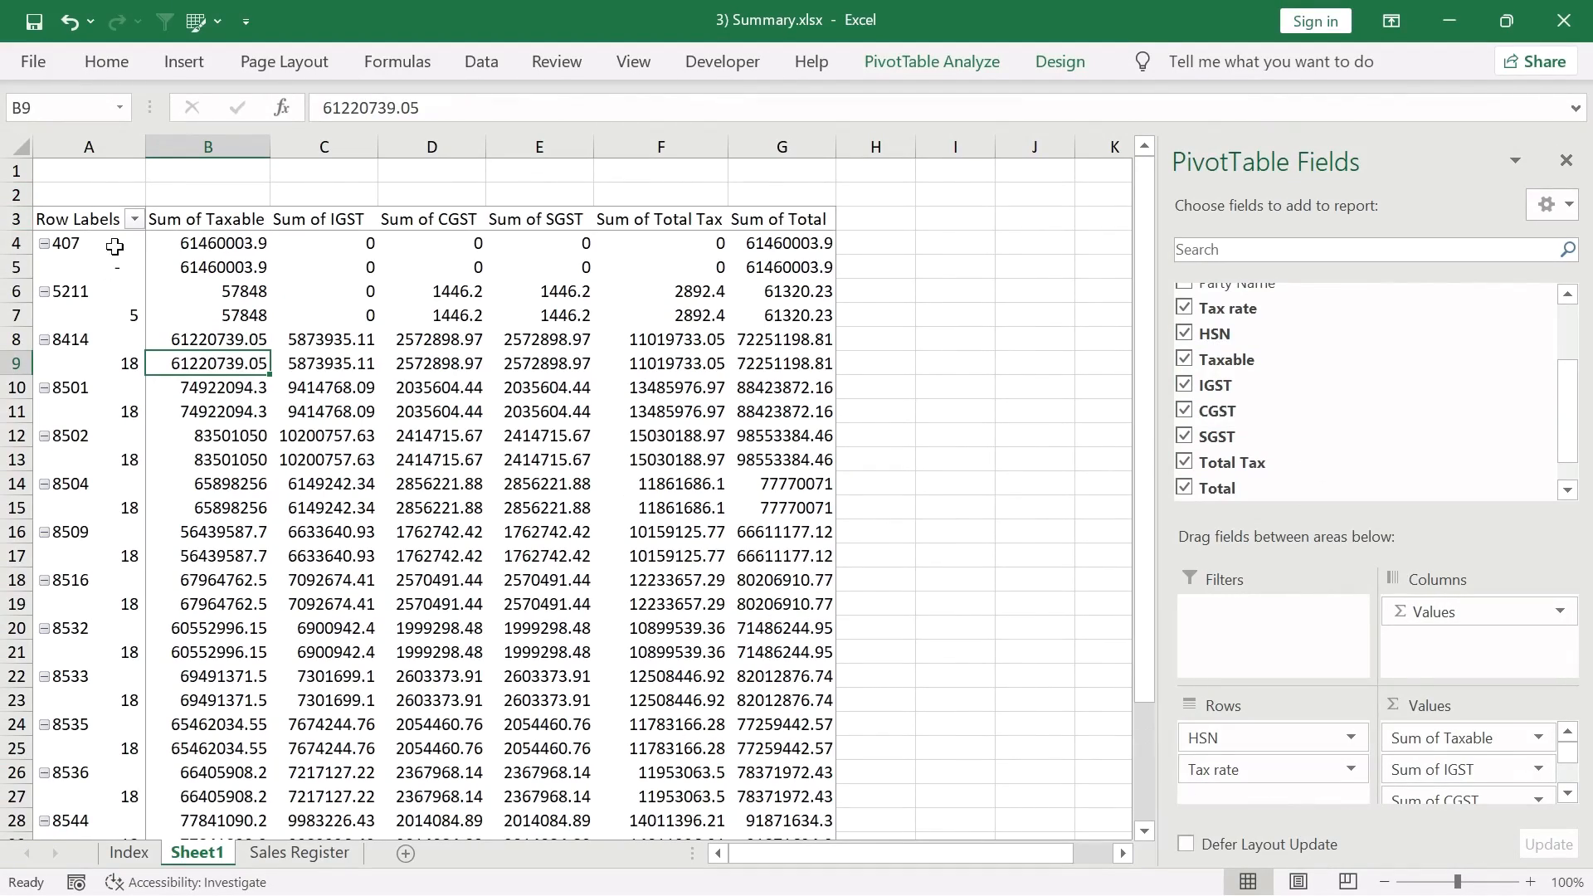
Step: Enable the classic PivotTable layout in the PivotTable options so HSN and Tax rate occupy separate columns
{"action": "left_click", "coordinate": [82, 266]}
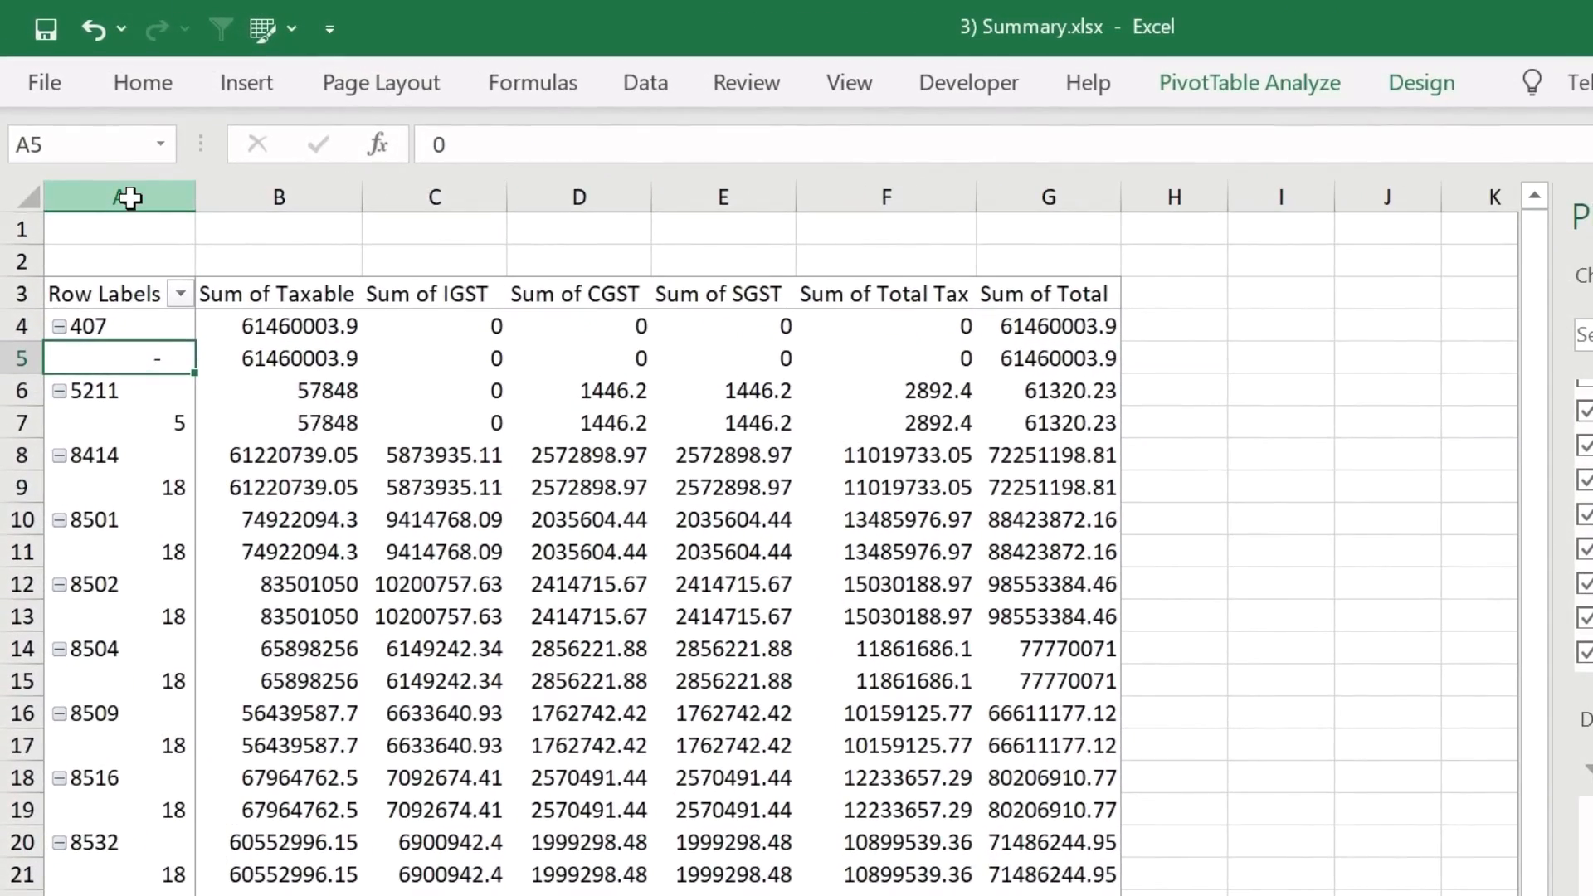
{"action": "left_click", "coordinate": [131, 197]}
{"action": "left_click", "coordinate": [289, 196]}
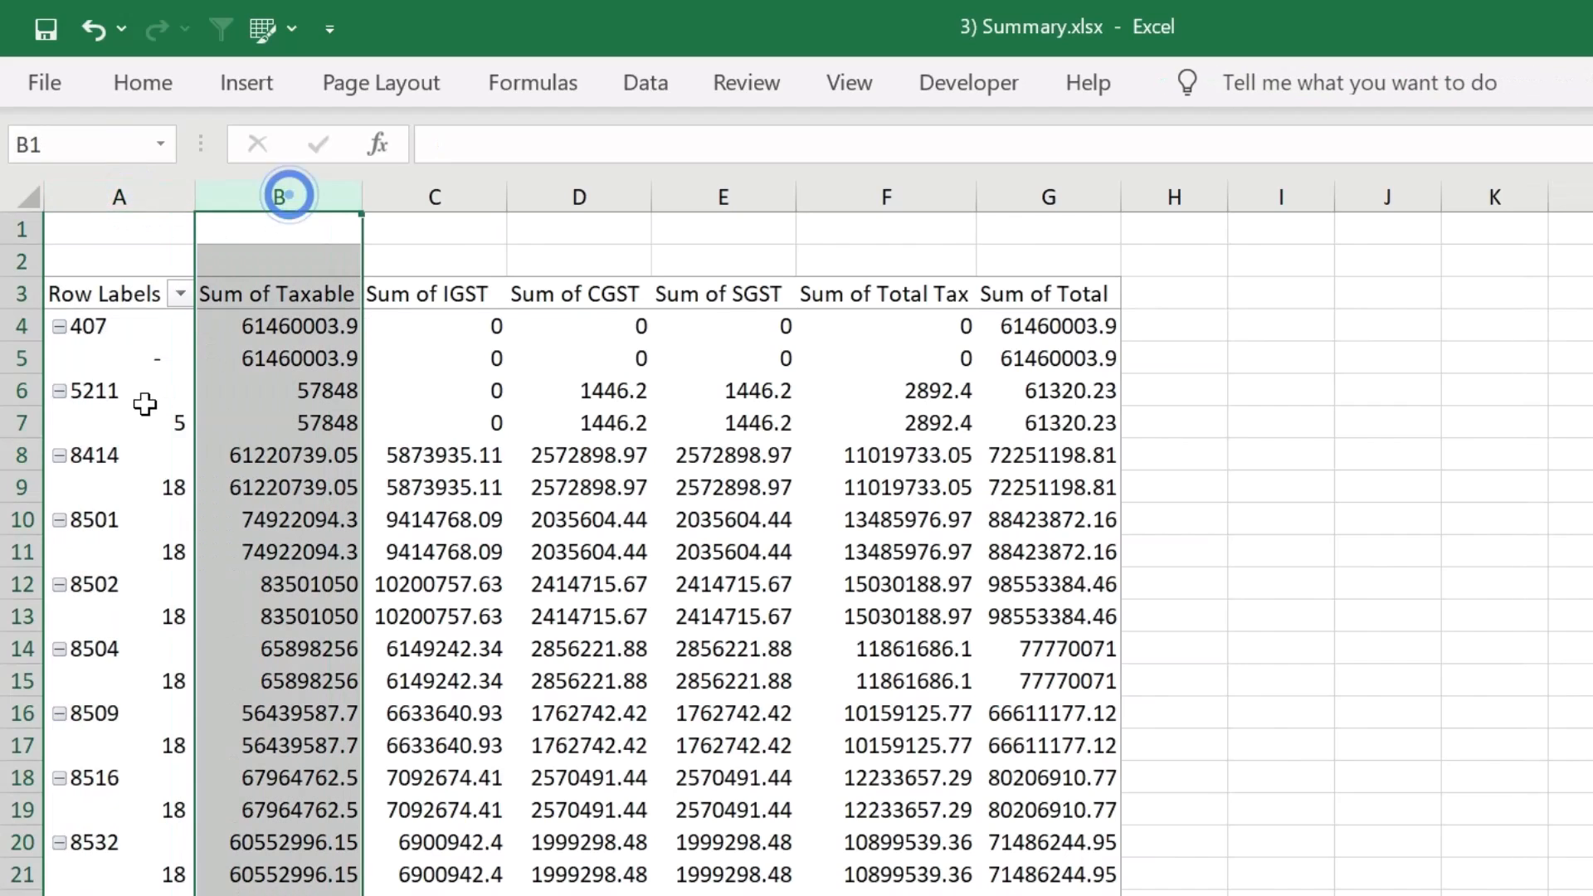
{"action": "right_click", "coordinate": [108, 394]}
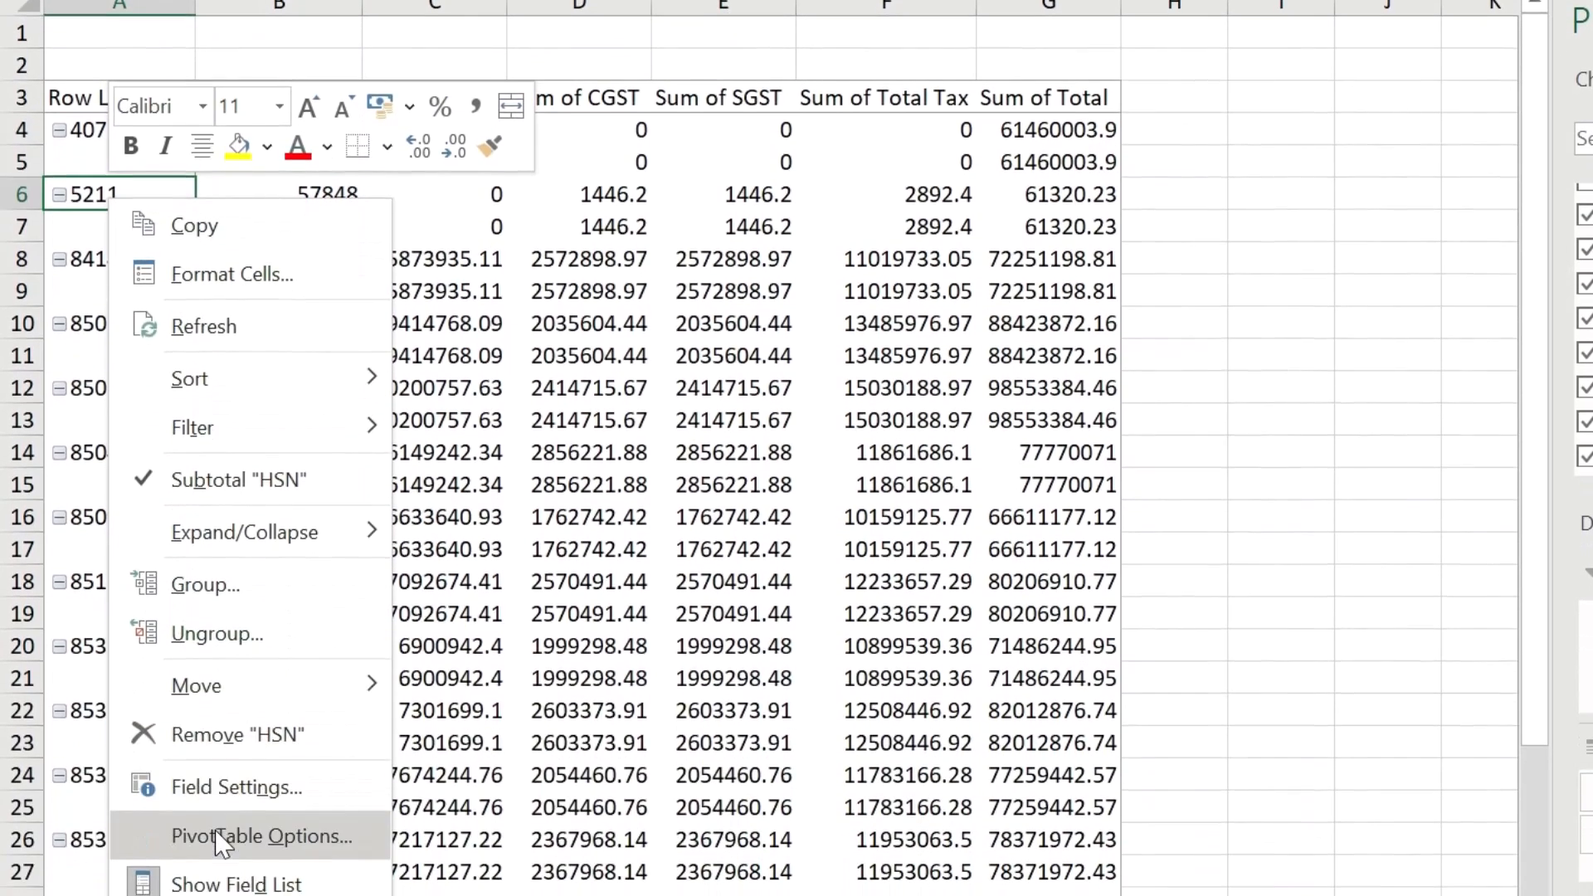
{"action": "left_click", "coordinate": [217, 836]}
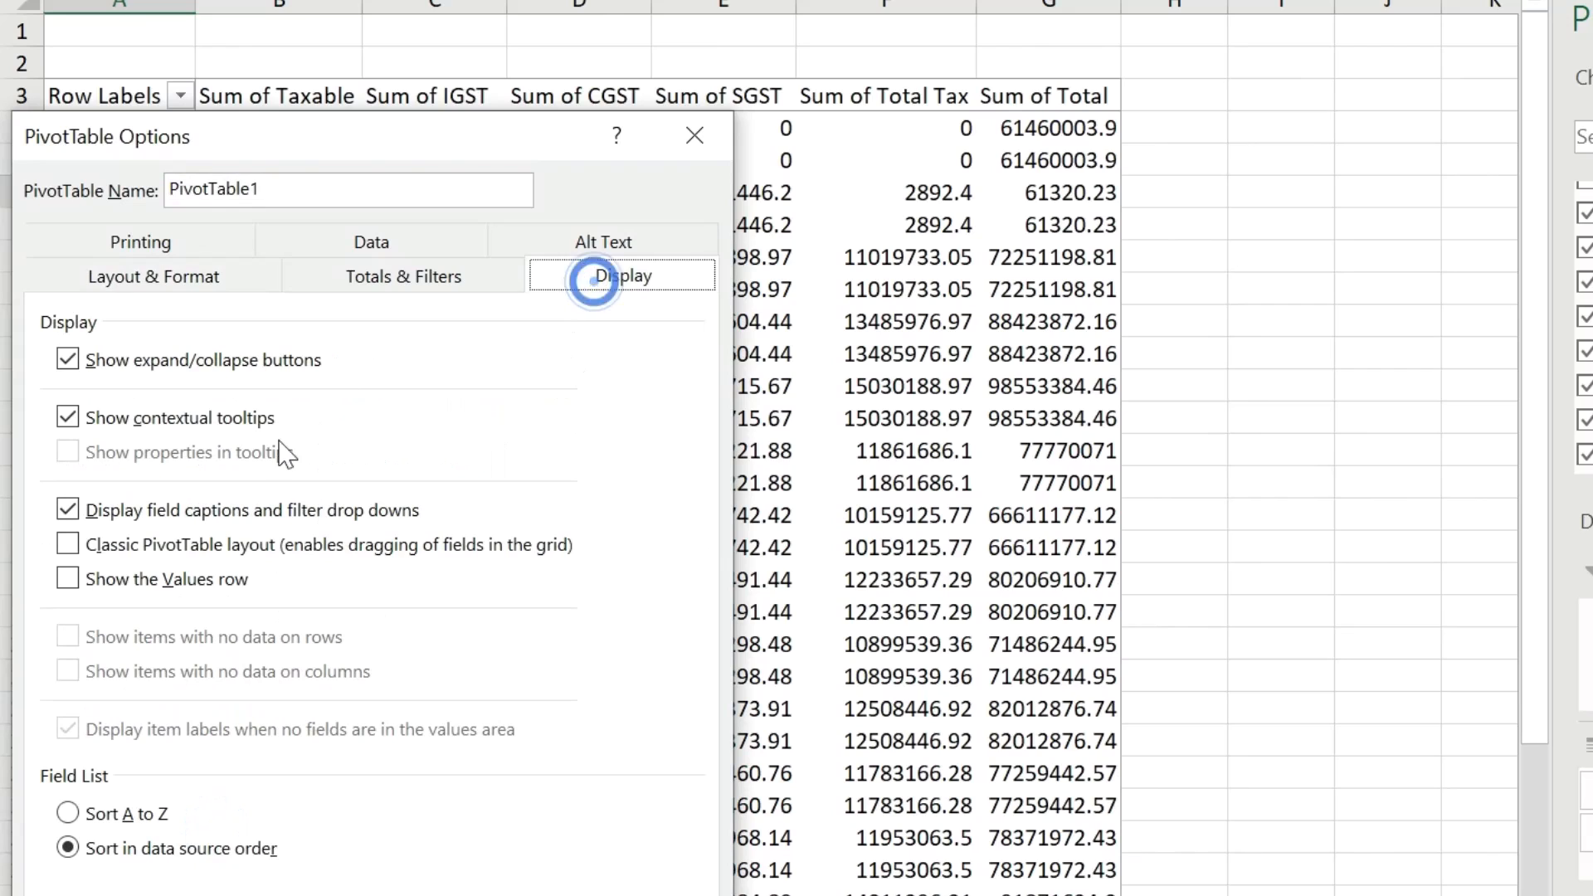
{"action": "left_click", "coordinate": [68, 544]}
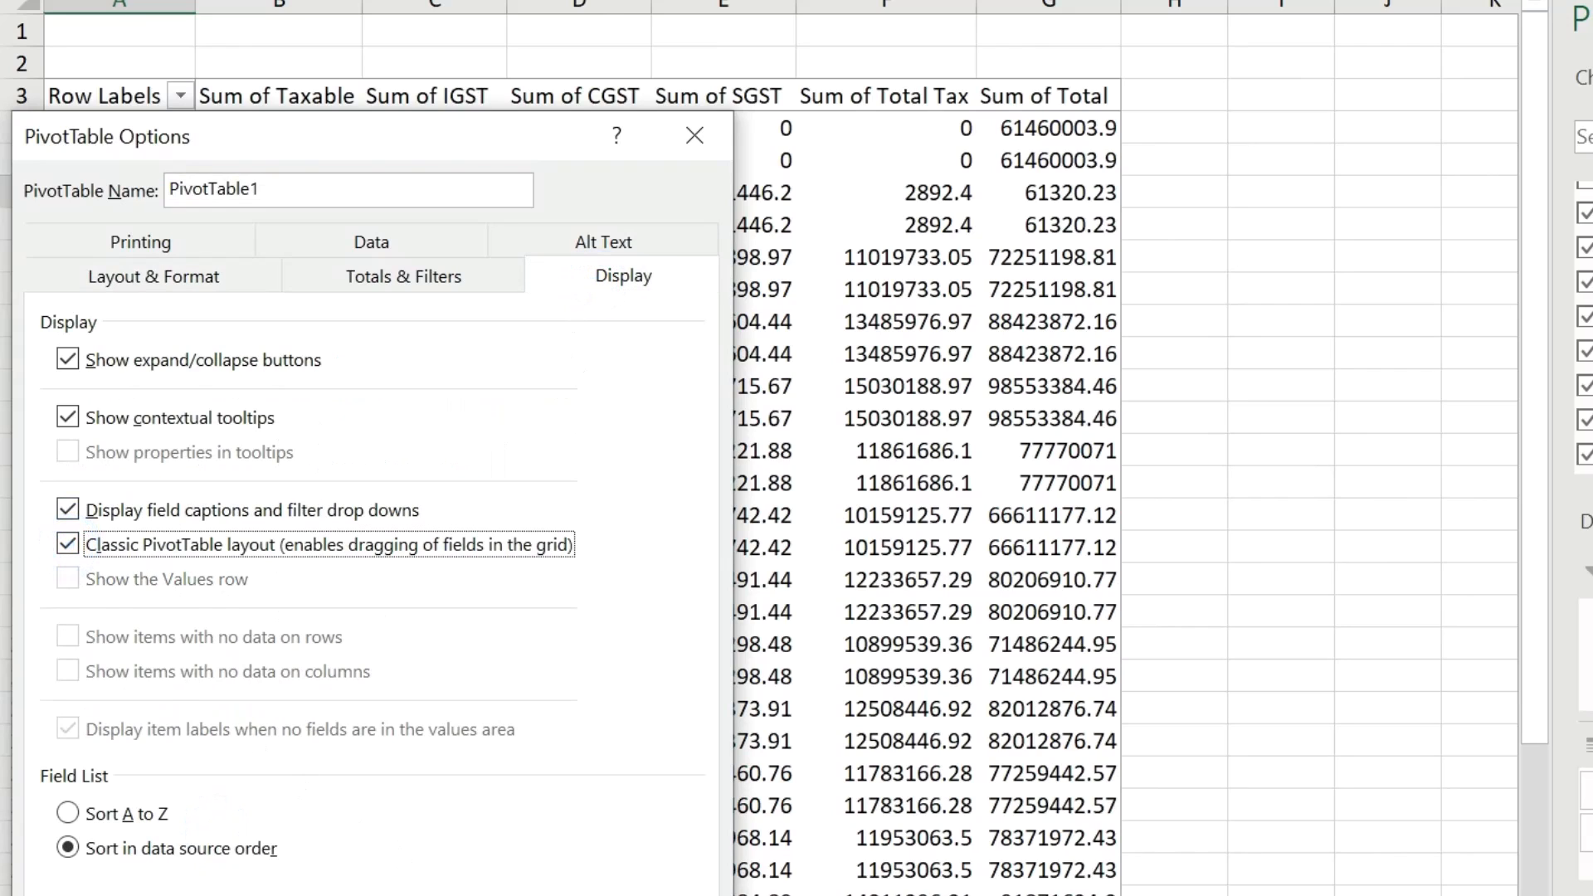
{"action": "left_click", "coordinate": [510, 895]}
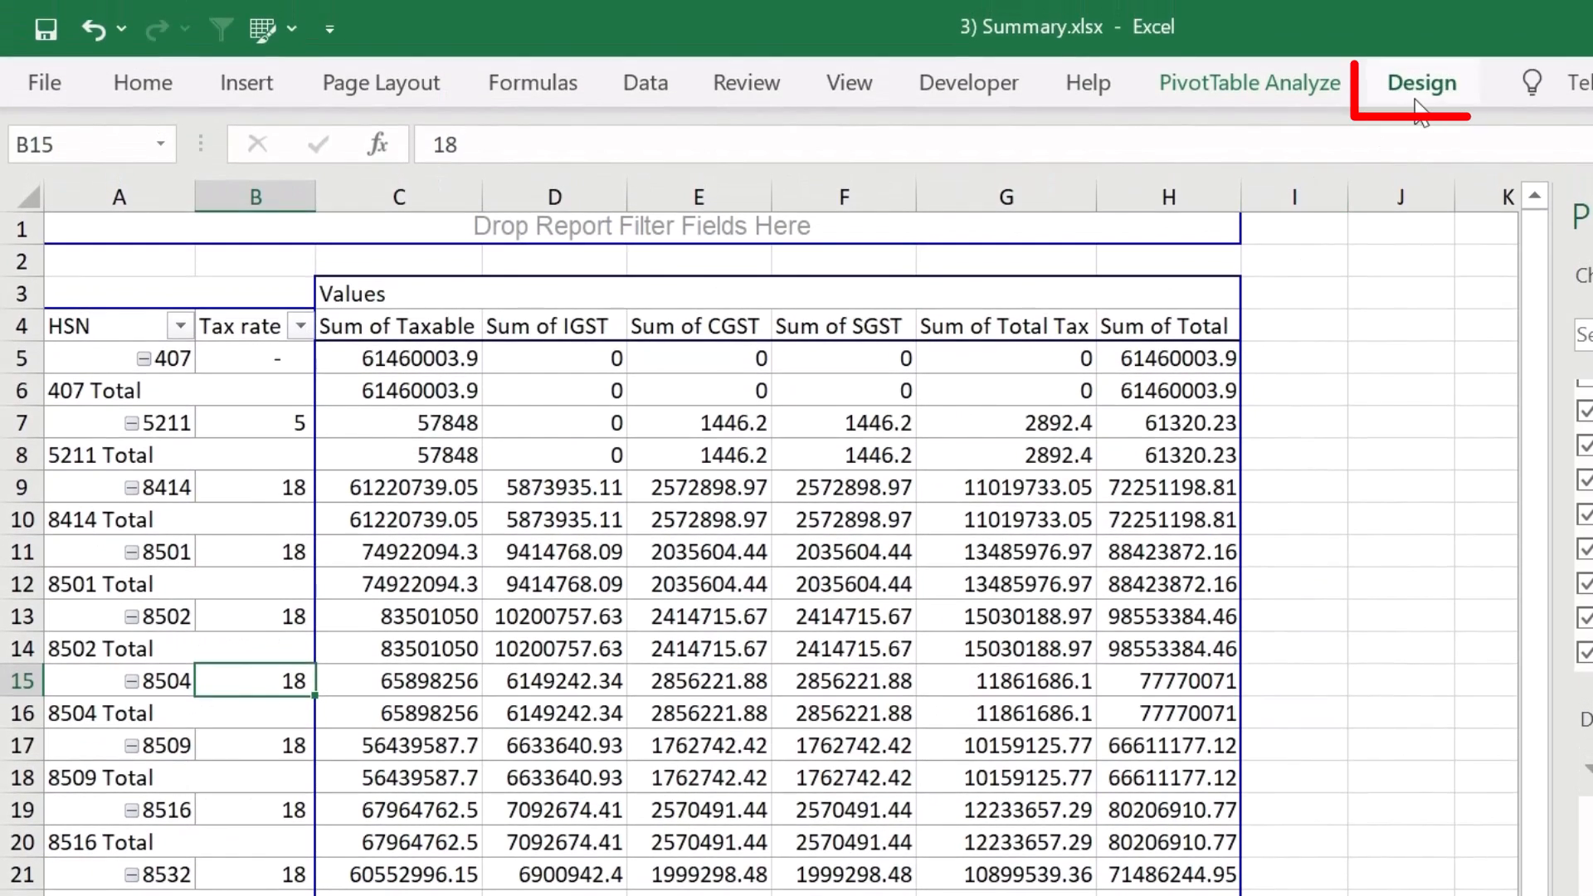
Step: Set the PivotTable's report layout to tabular form
{"action": "left_click", "coordinate": [1420, 108]}
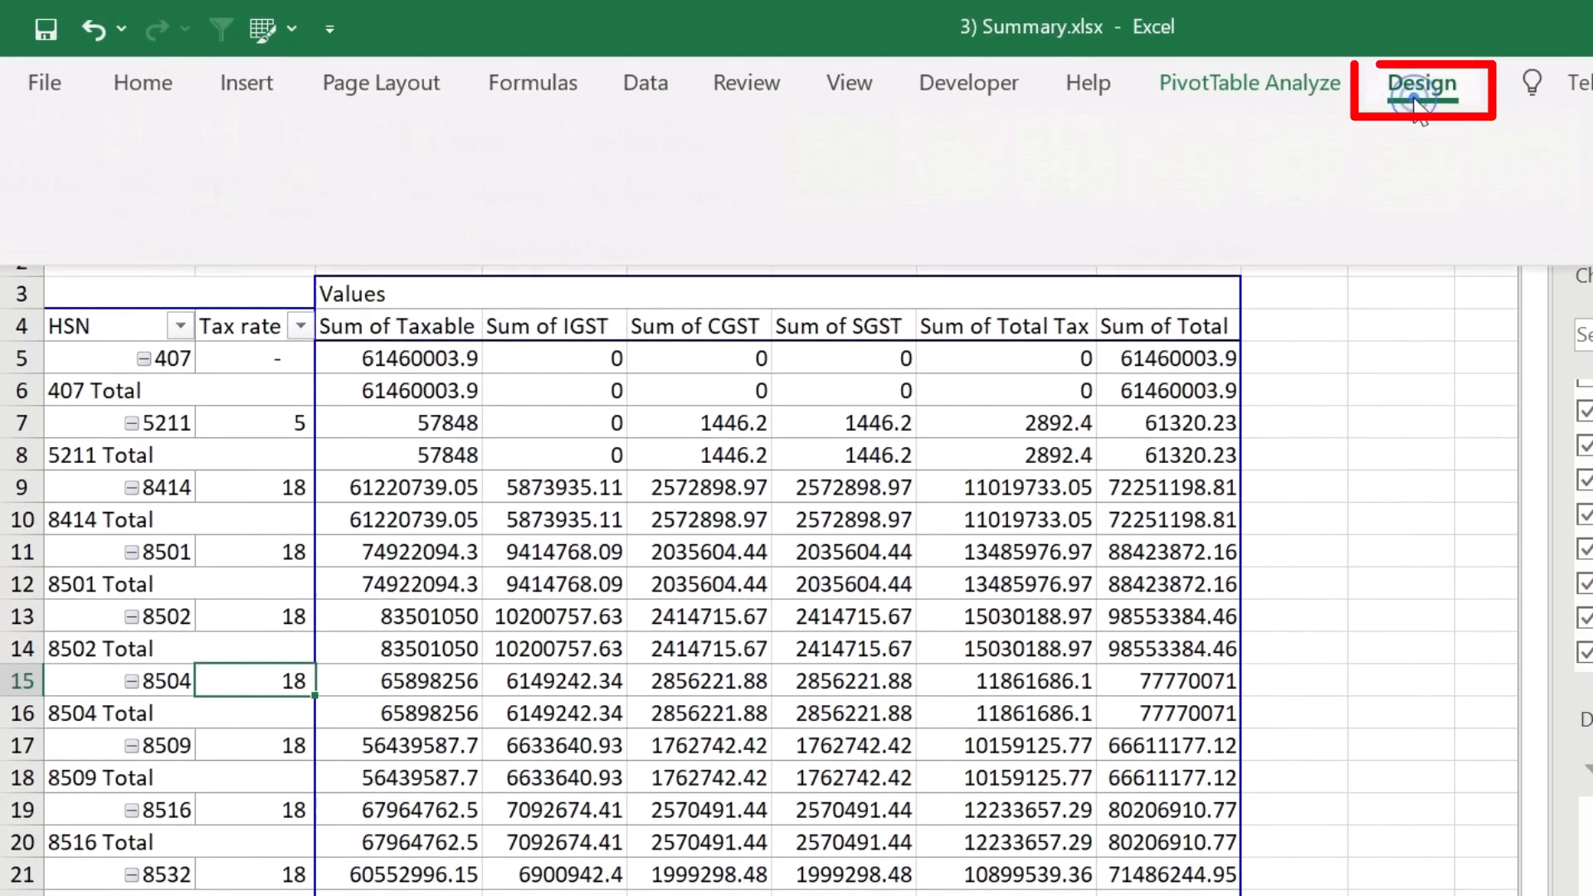
{"action": "left_click", "coordinate": [256, 195]}
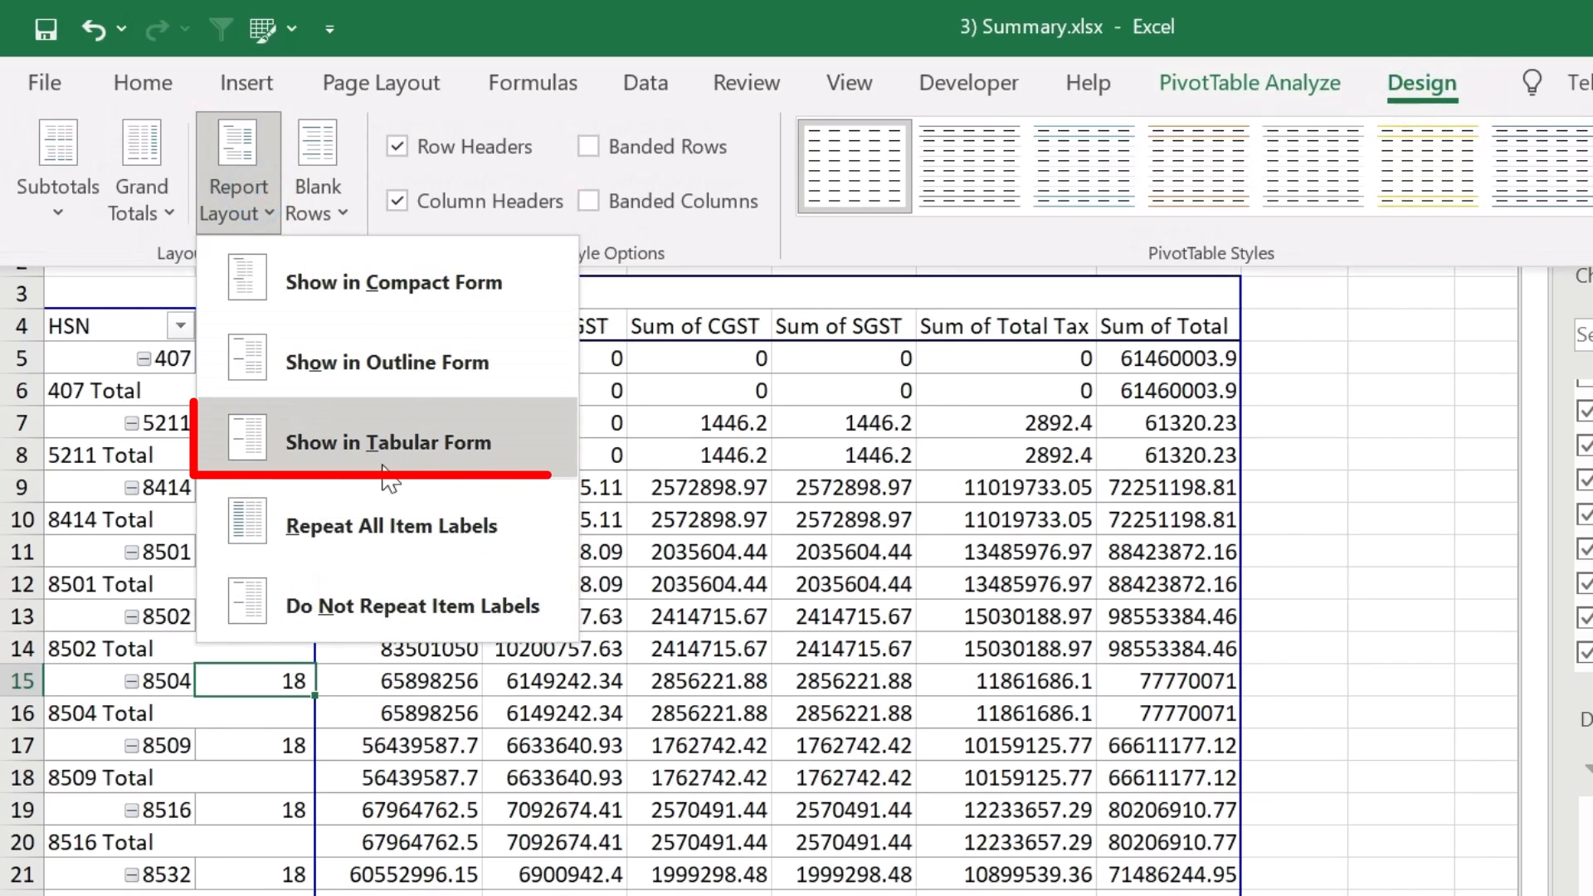
{"action": "left_click", "coordinate": [476, 454]}
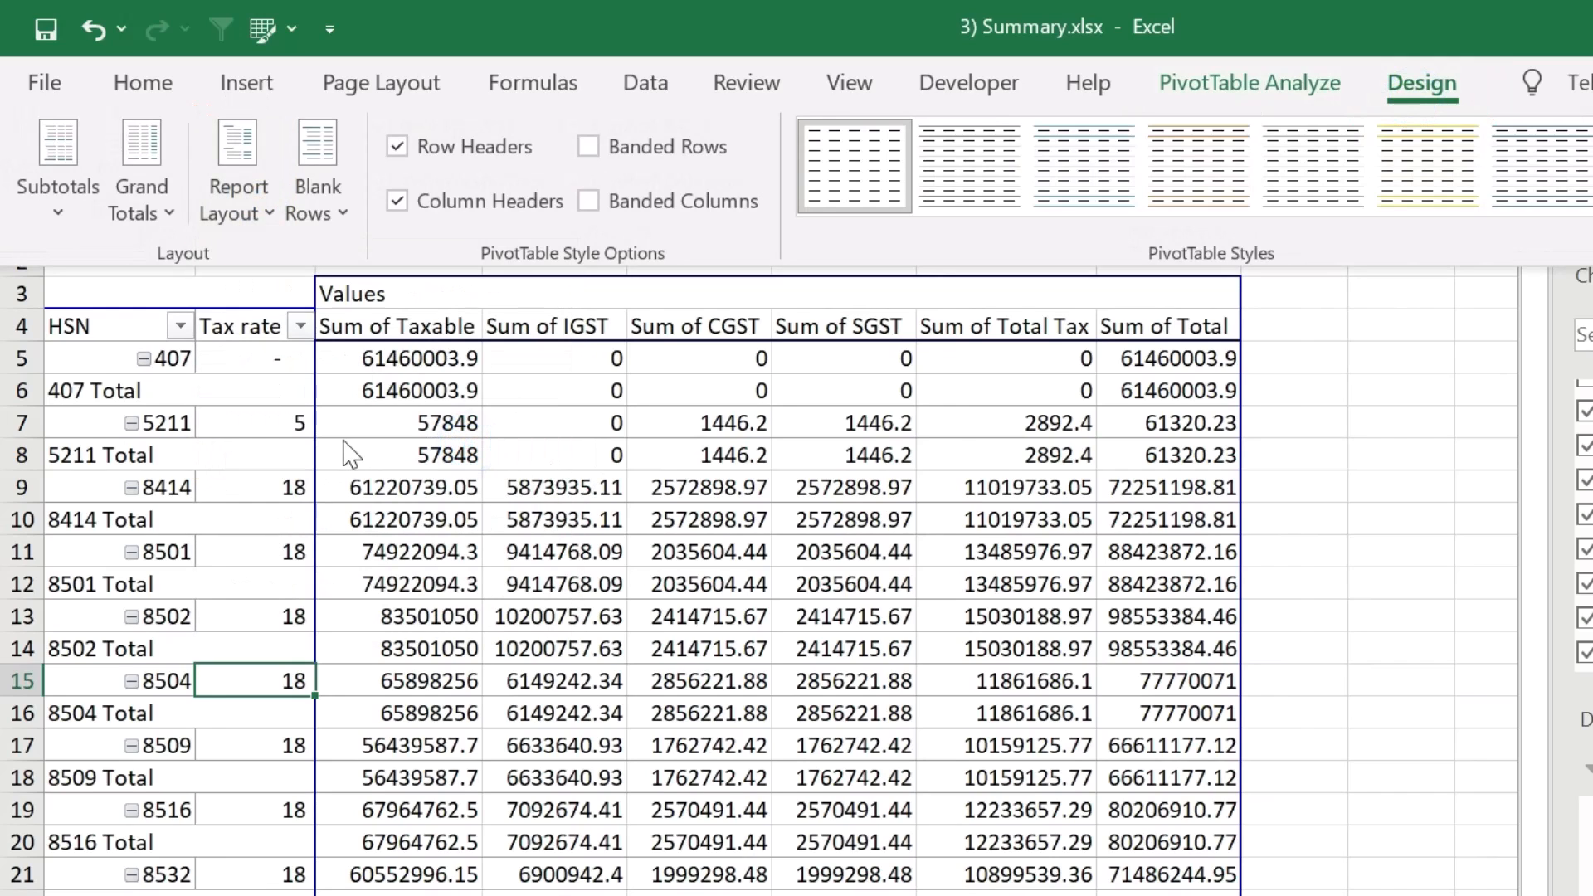
Step: Turn off the HSN subtotal rows by setting the PivotTable to show no subtotals
{"action": "left_click", "coordinate": [149, 493]}
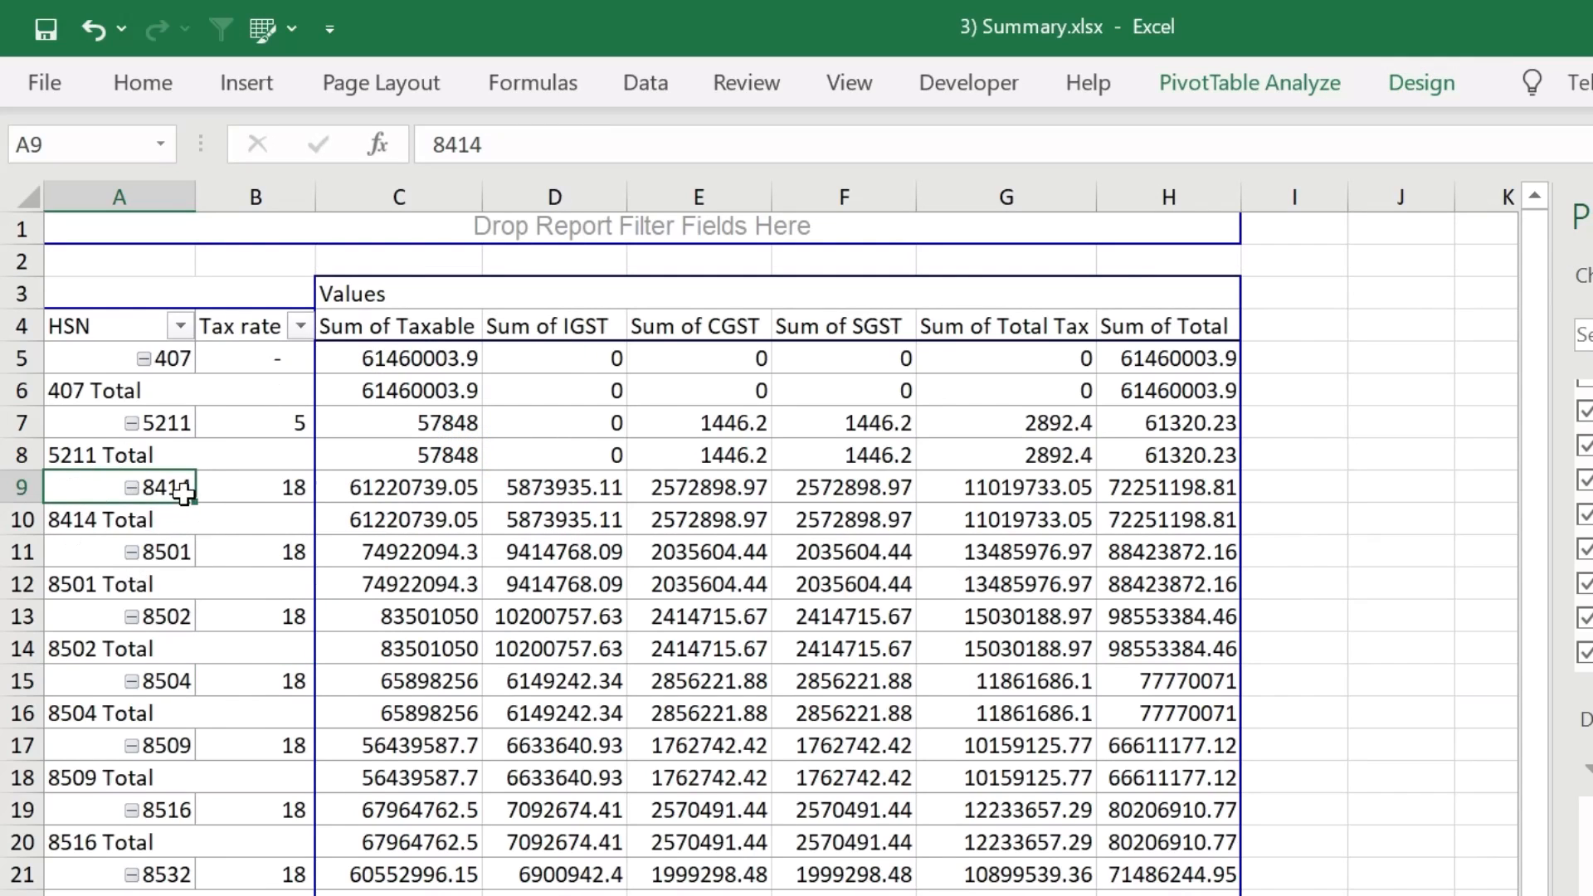
{"action": "left_click", "coordinate": [119, 519]}
{"action": "right_click", "coordinate": [118, 520]}
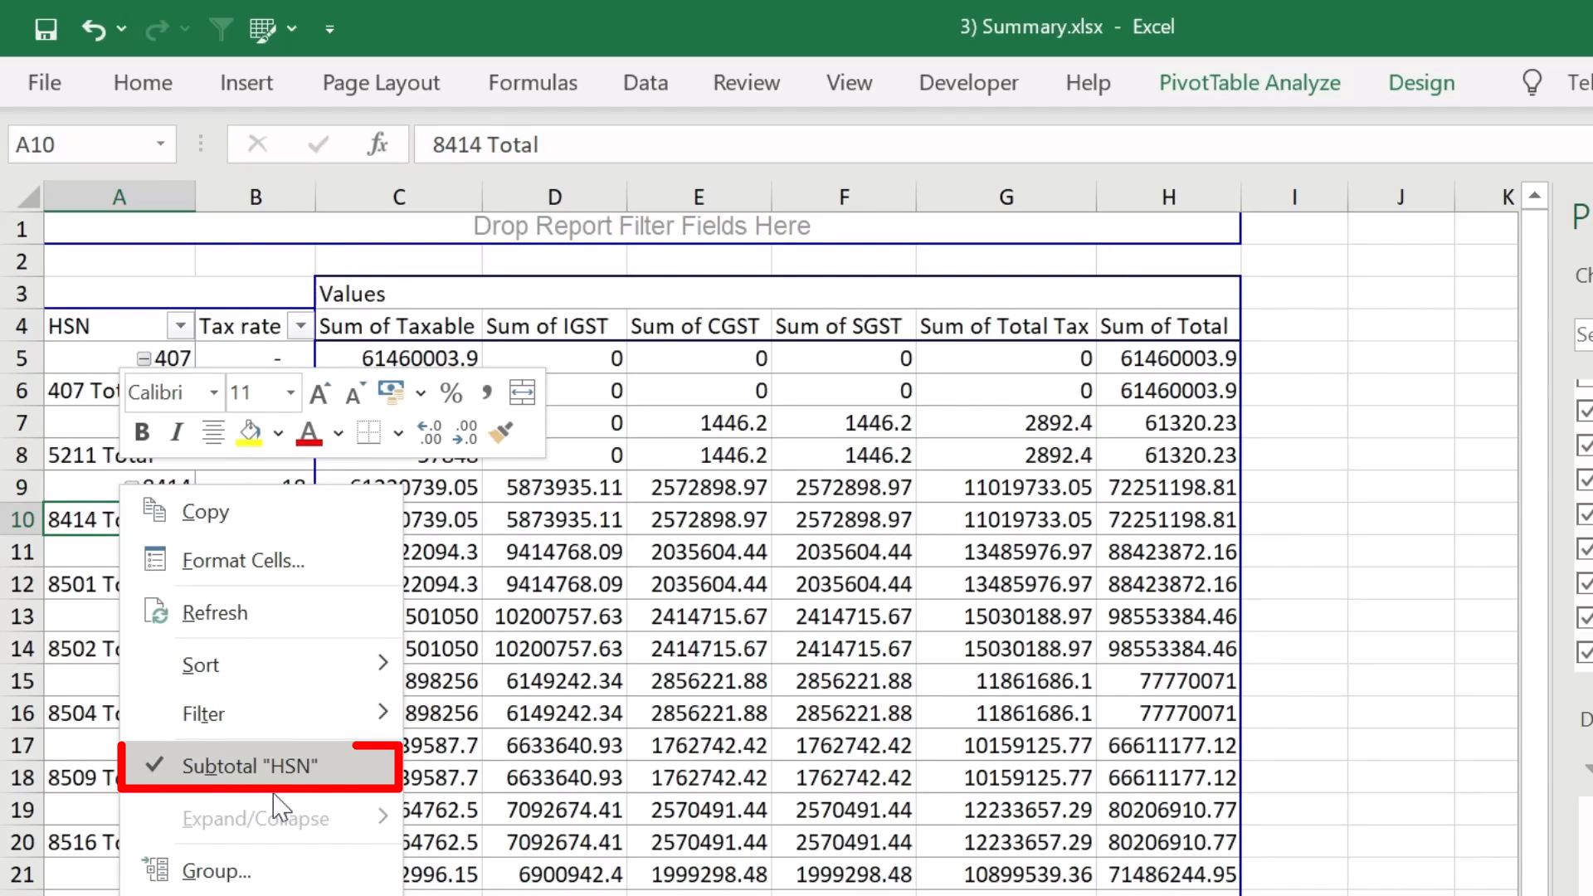
{"action": "left_click", "coordinate": [90, 696]}
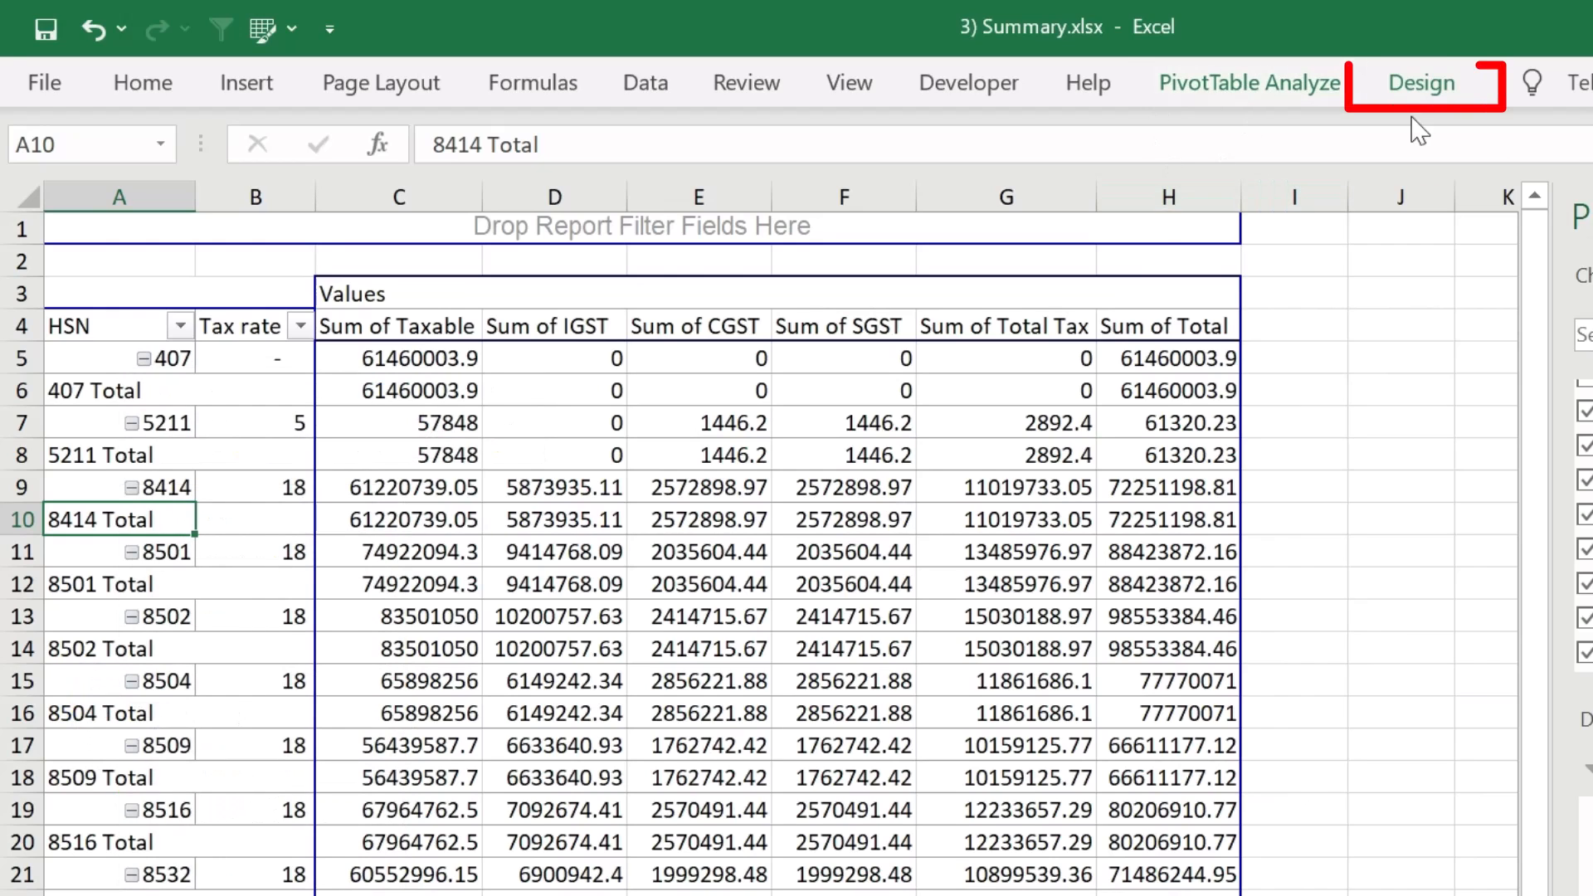
{"action": "left_click", "coordinate": [1422, 83]}
{"action": "left_click", "coordinate": [49, 186]}
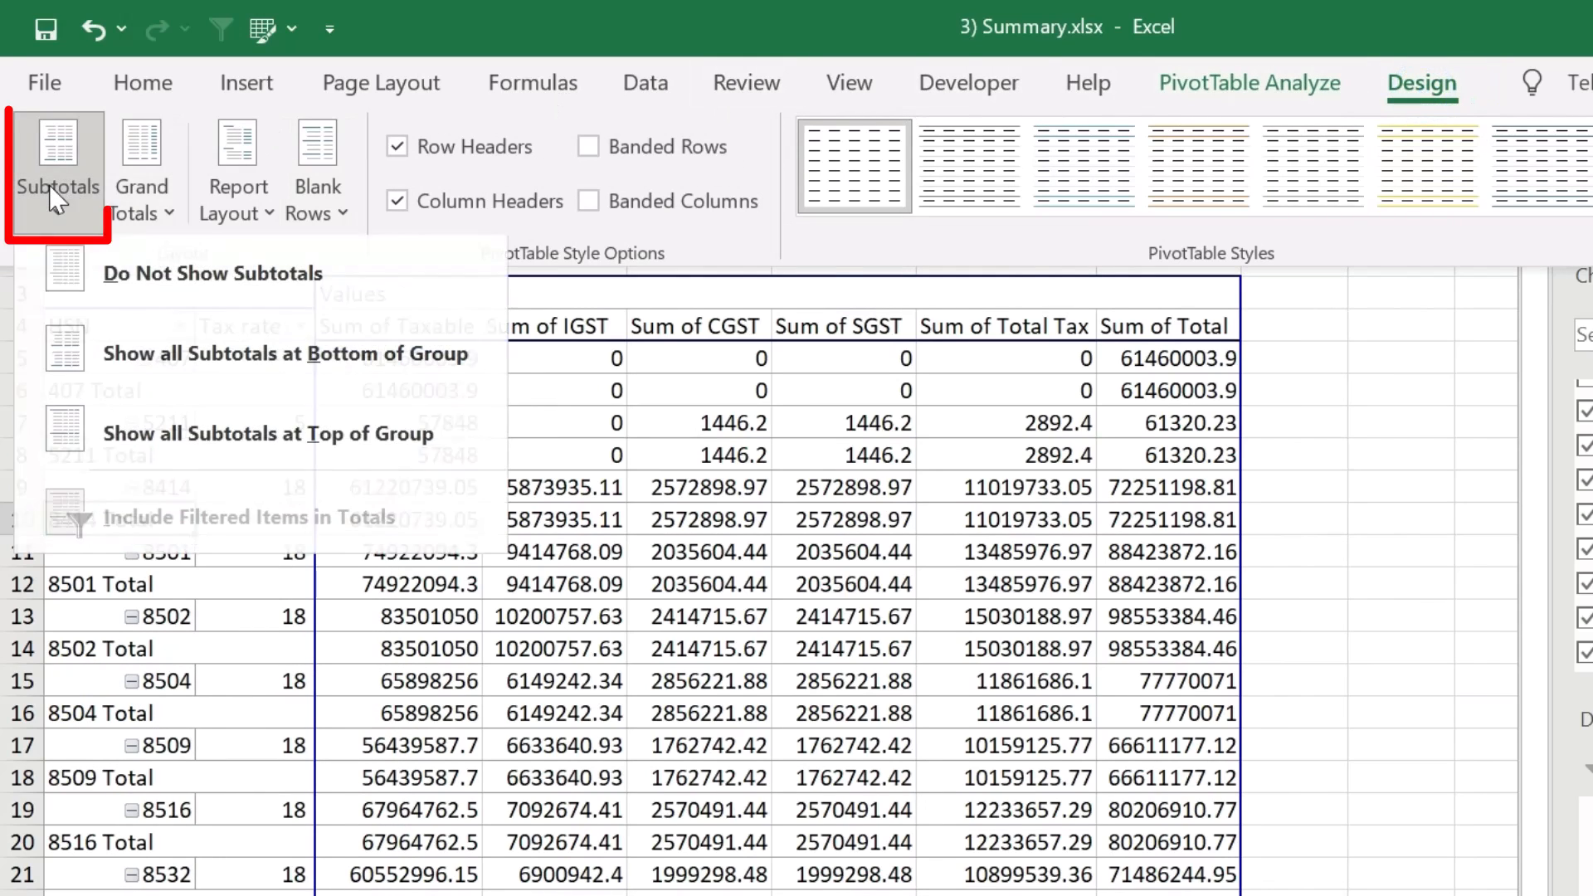
{"action": "left_click", "coordinate": [147, 285]}
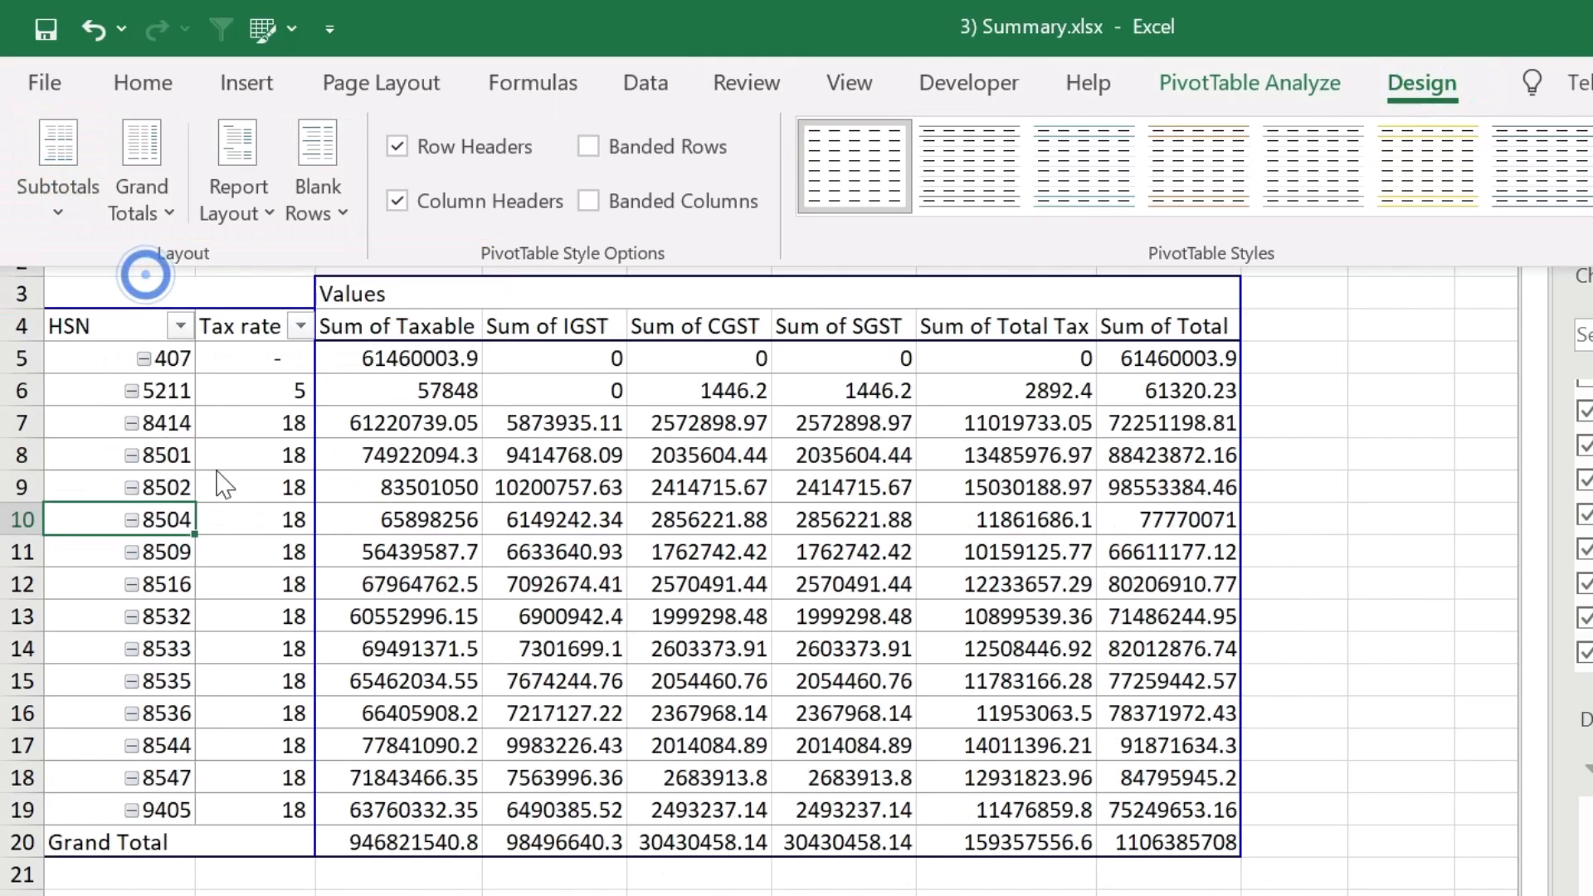
Step: Examine the PivotTable's HSN codes, tax rates and summed taxable, IGST, CGST, SGST, total tax and total amounts
{"action": "left_click", "coordinate": [150, 490]}
{"action": "left_click", "coordinate": [170, 461]}
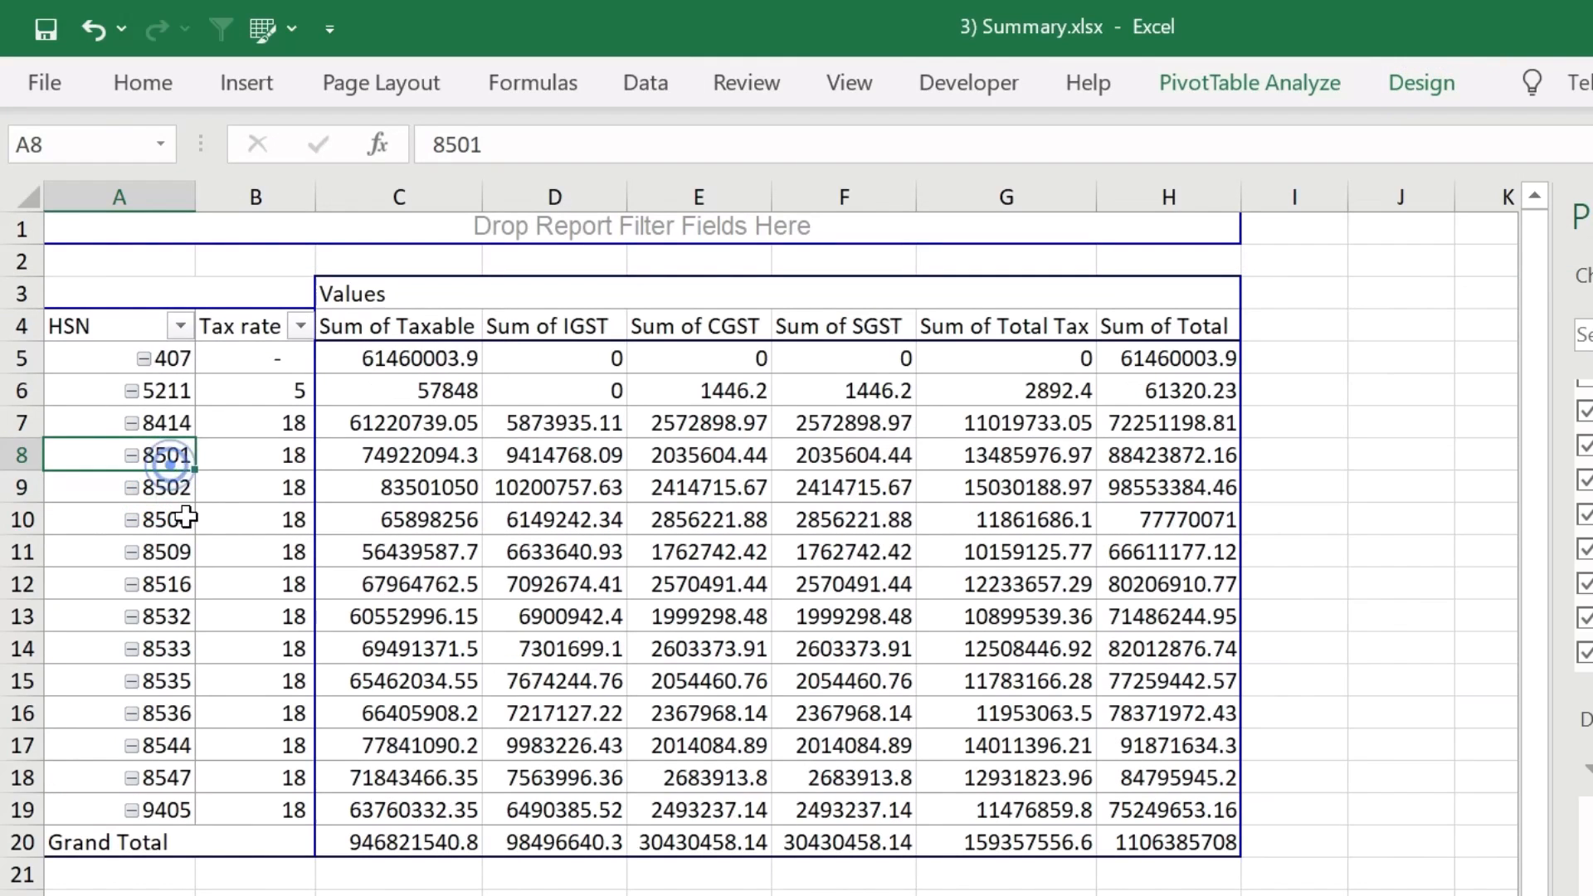
{"action": "left_click", "coordinate": [282, 487]}
{"action": "left_click", "coordinate": [412, 353]}
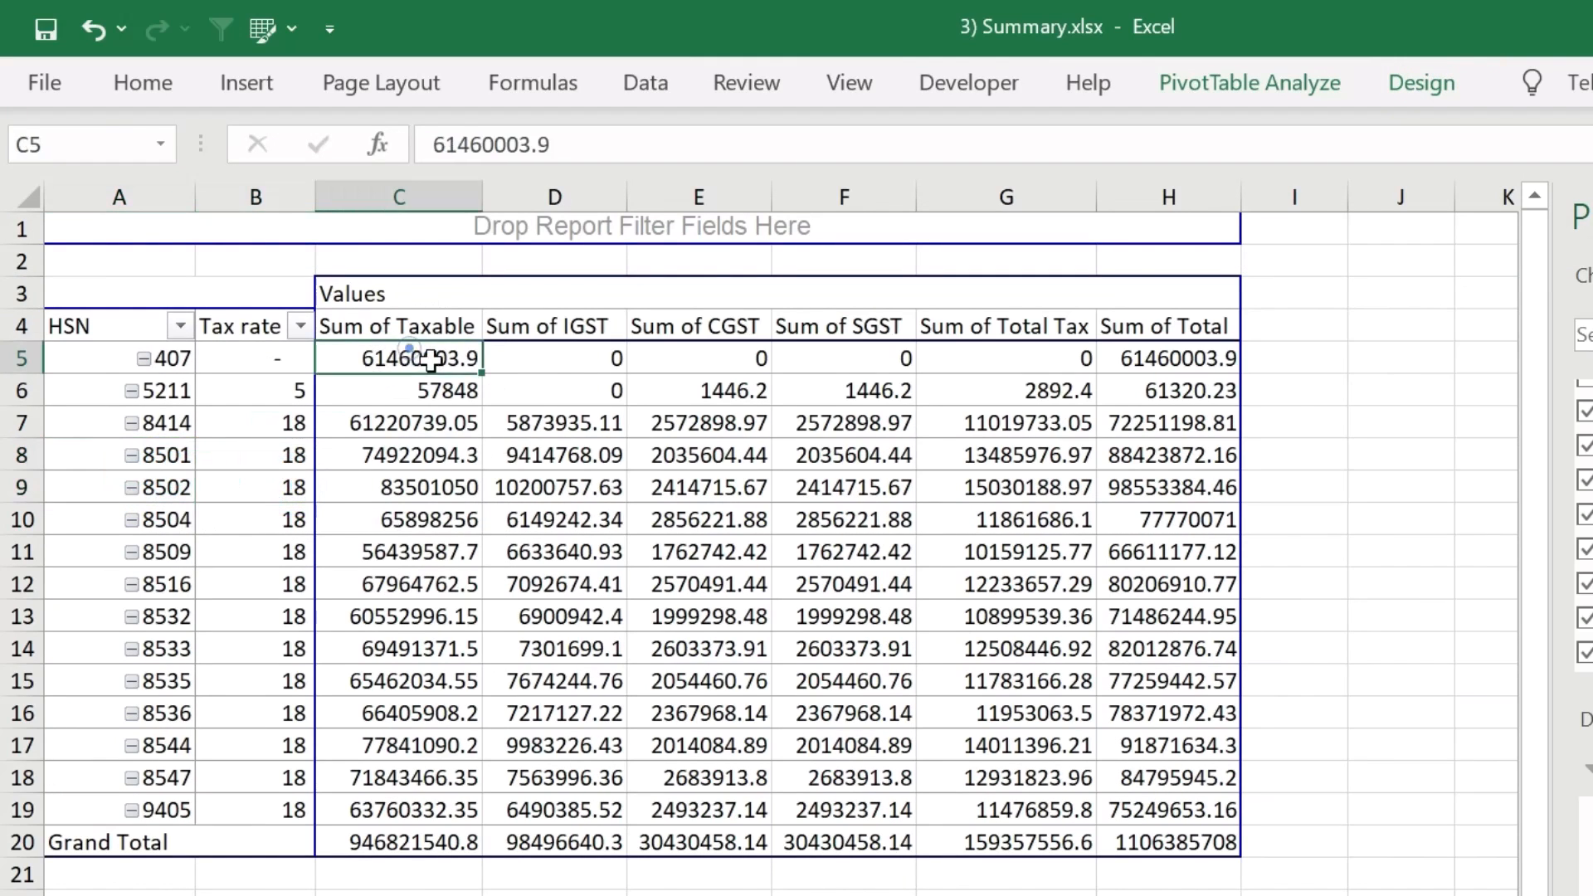
{"action": "left_click", "coordinate": [573, 365]}
{"action": "left_click", "coordinate": [759, 360]}
{"action": "left_click", "coordinate": [896, 365]}
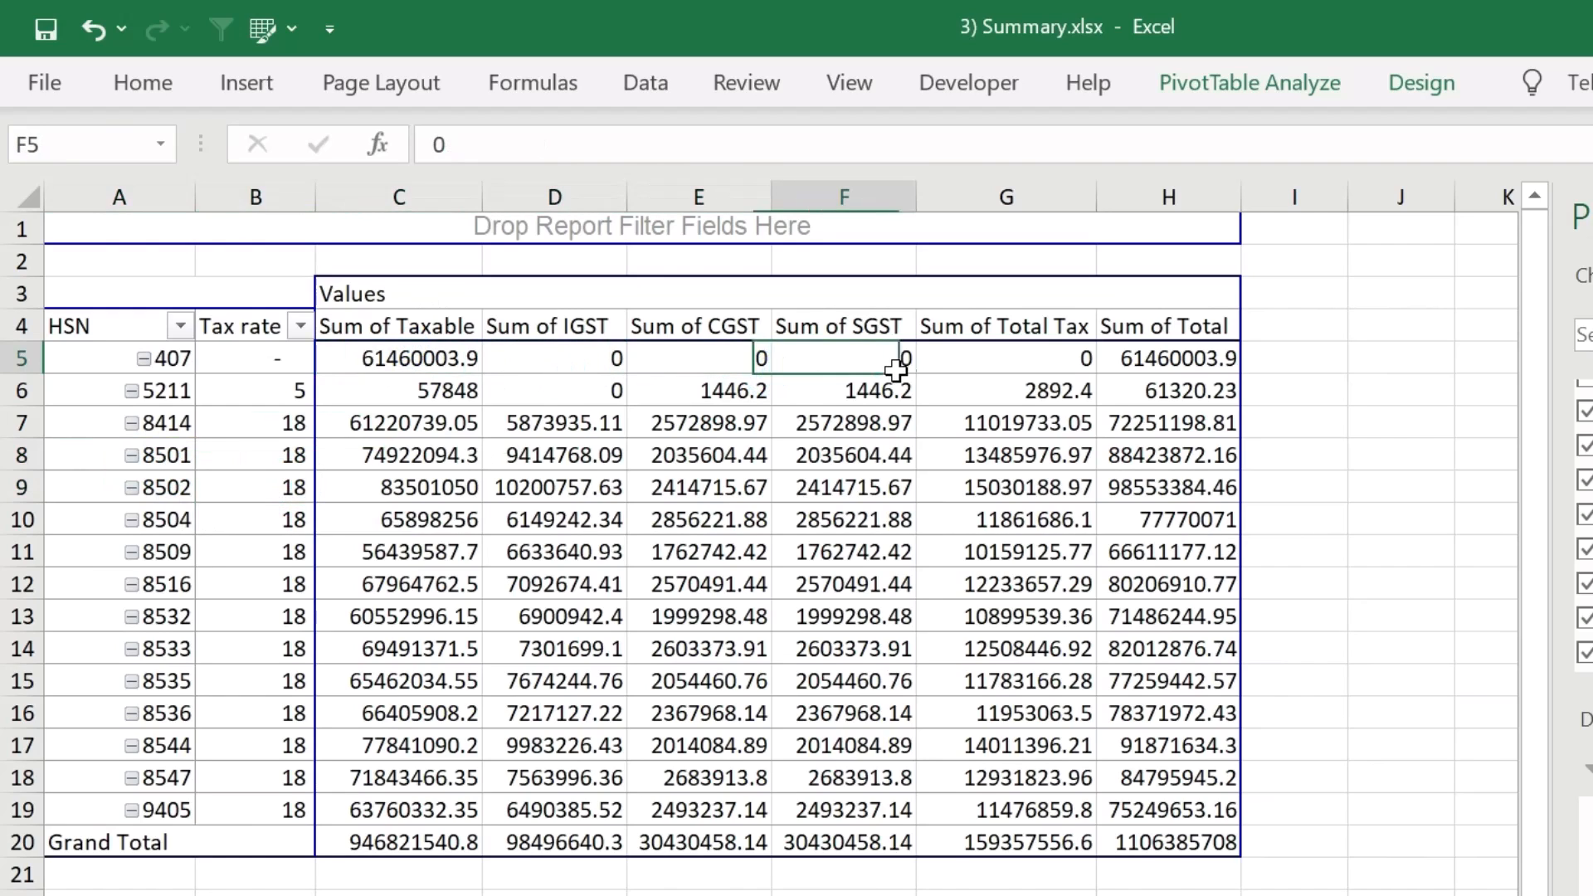
{"action": "left_click", "coordinate": [995, 361]}
{"action": "left_click", "coordinate": [1216, 361]}
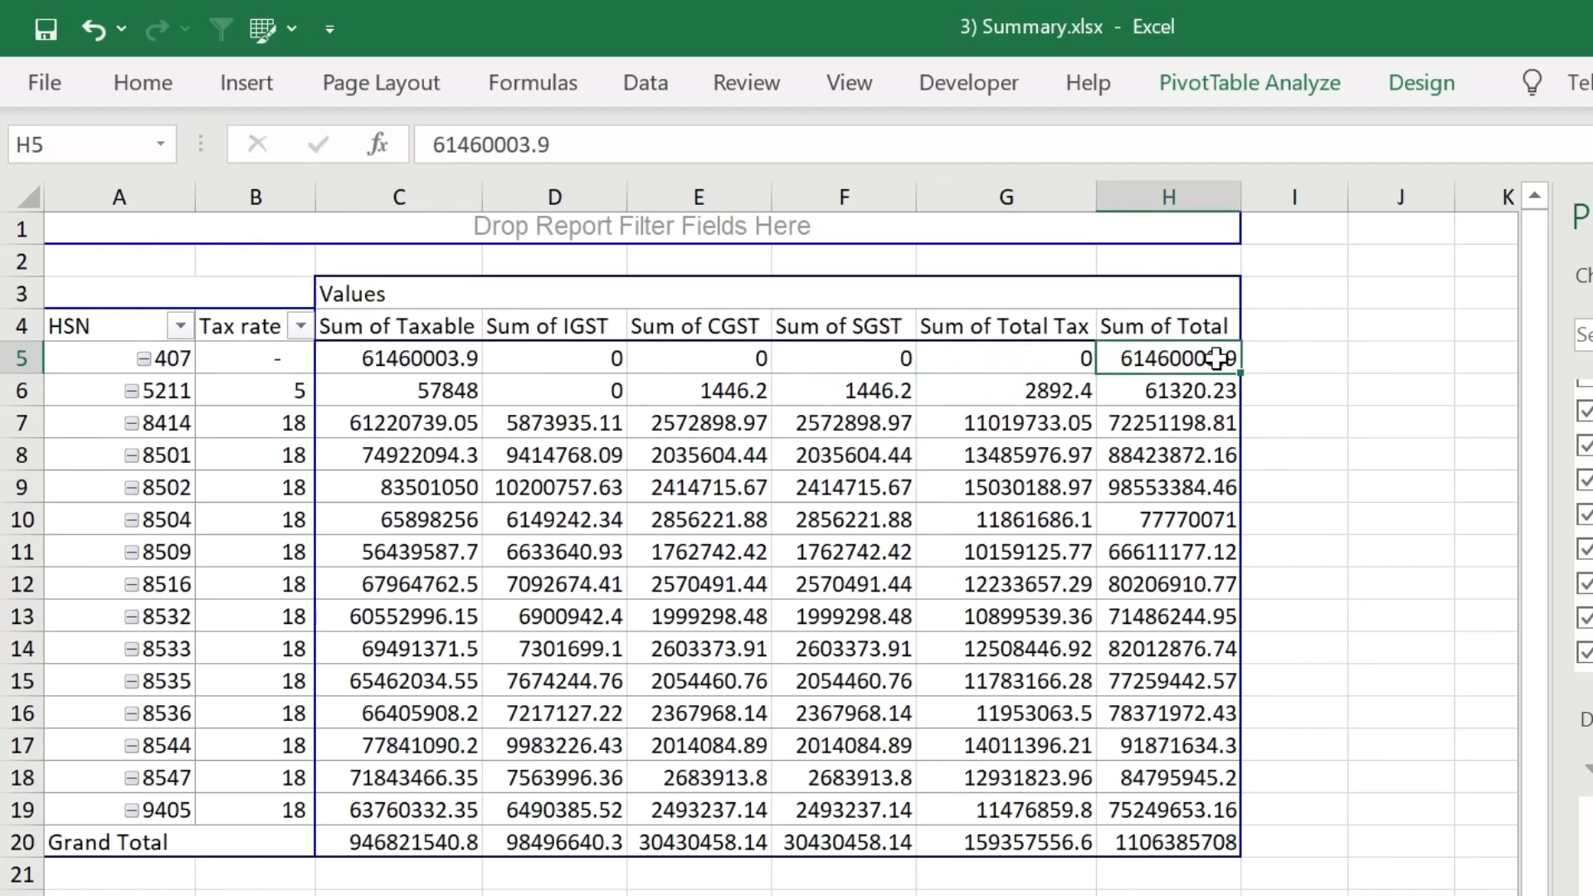
{"action": "left_click_drag", "start_coordinate": [456, 359], "coordinate": [1092, 654]}
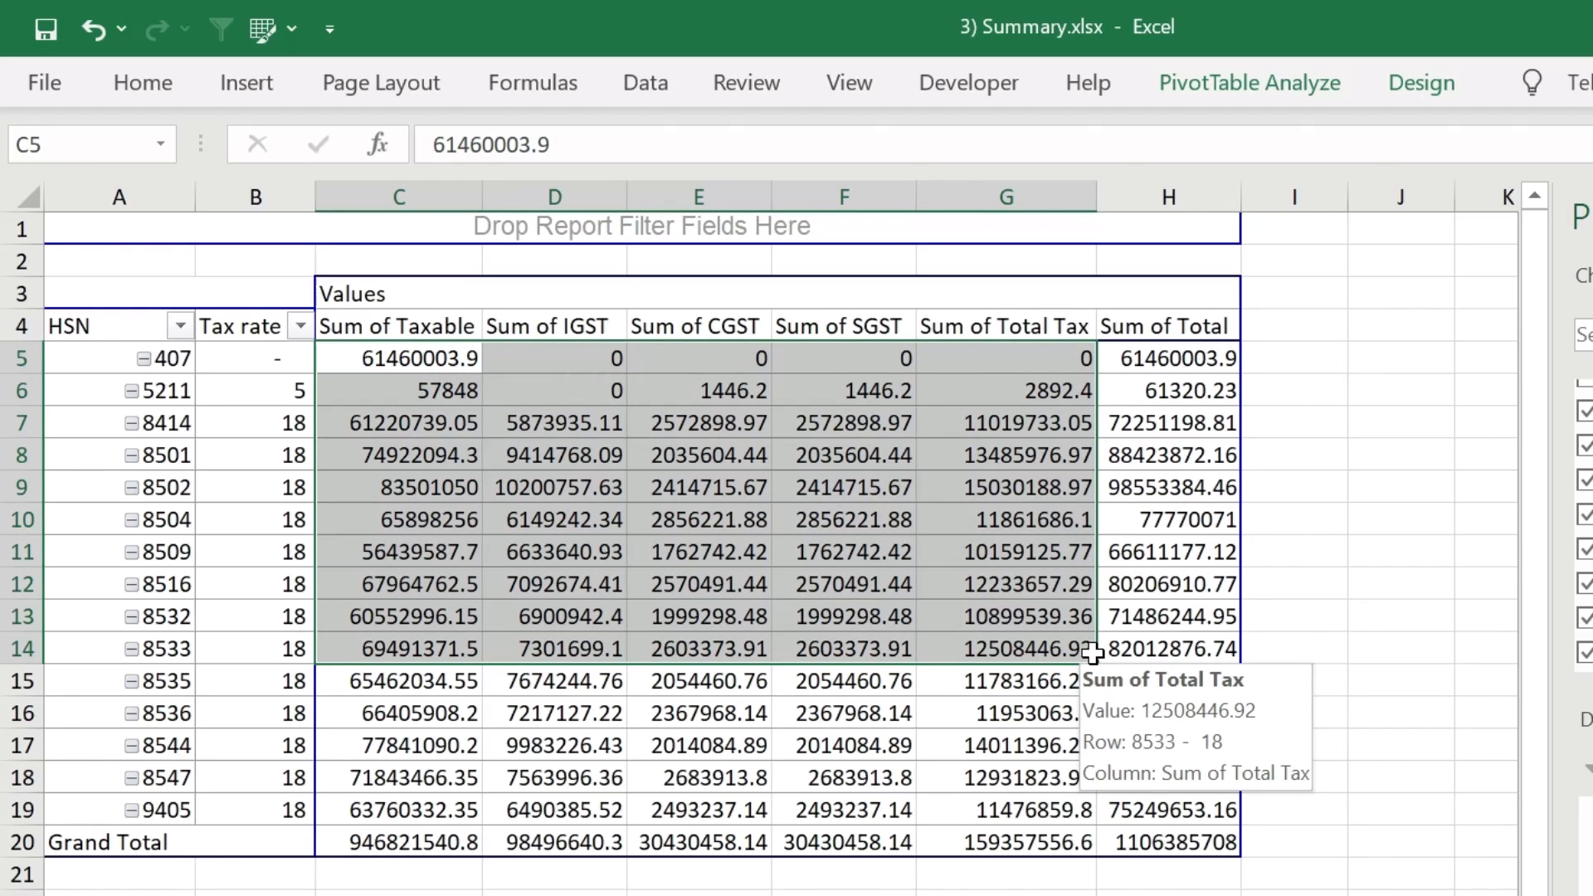
{"action": "left_click", "coordinate": [255, 487]}
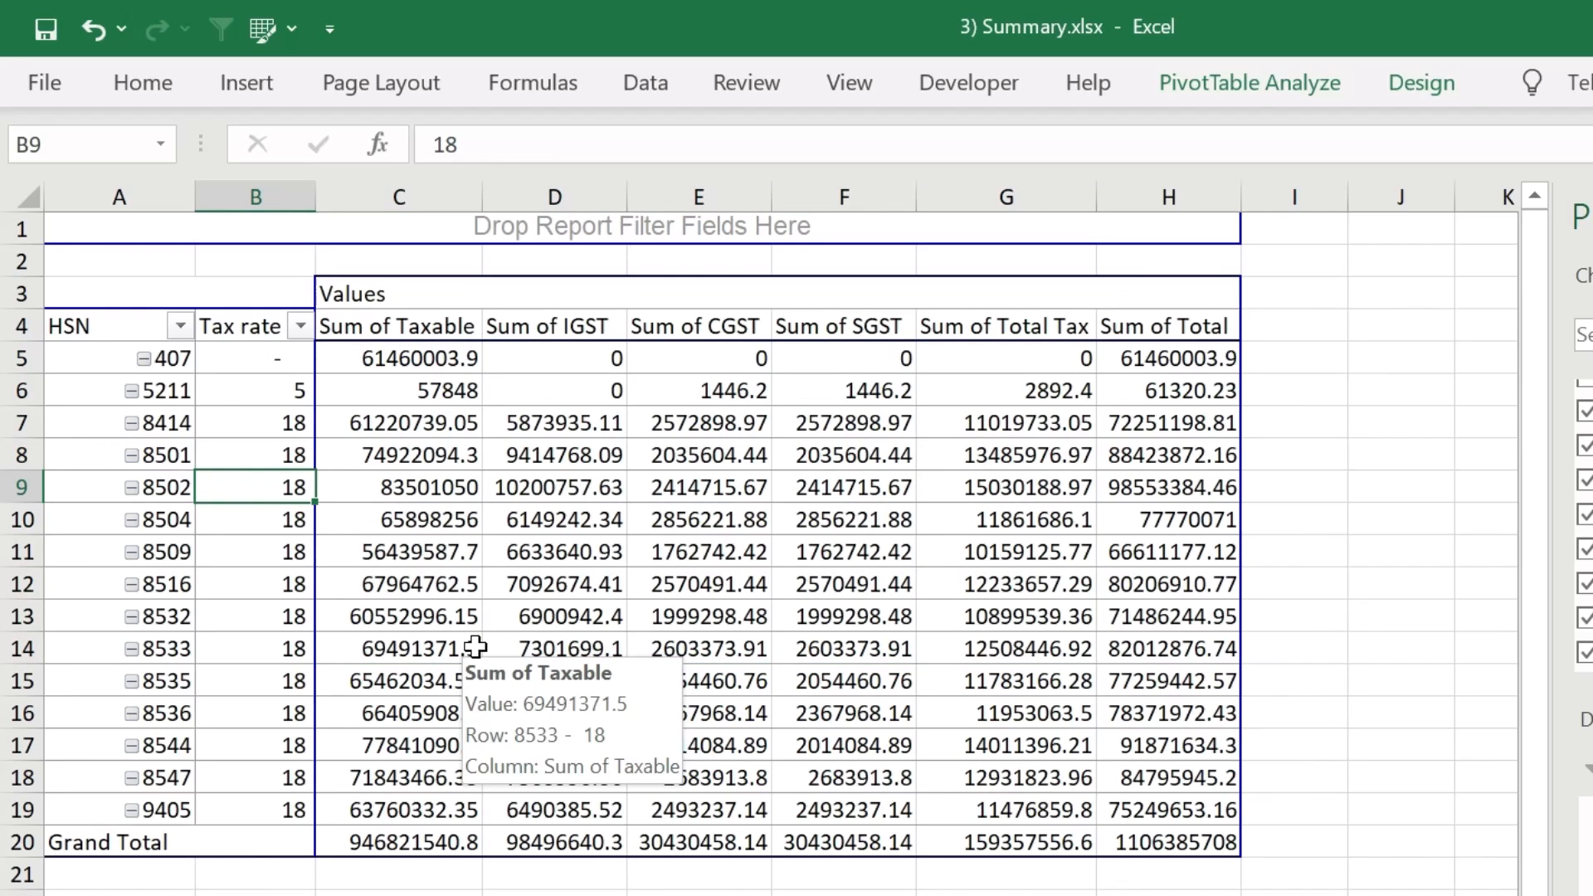
{"action": "left_click_drag", "start_coordinate": [165, 423], "coordinate": [556, 574]}
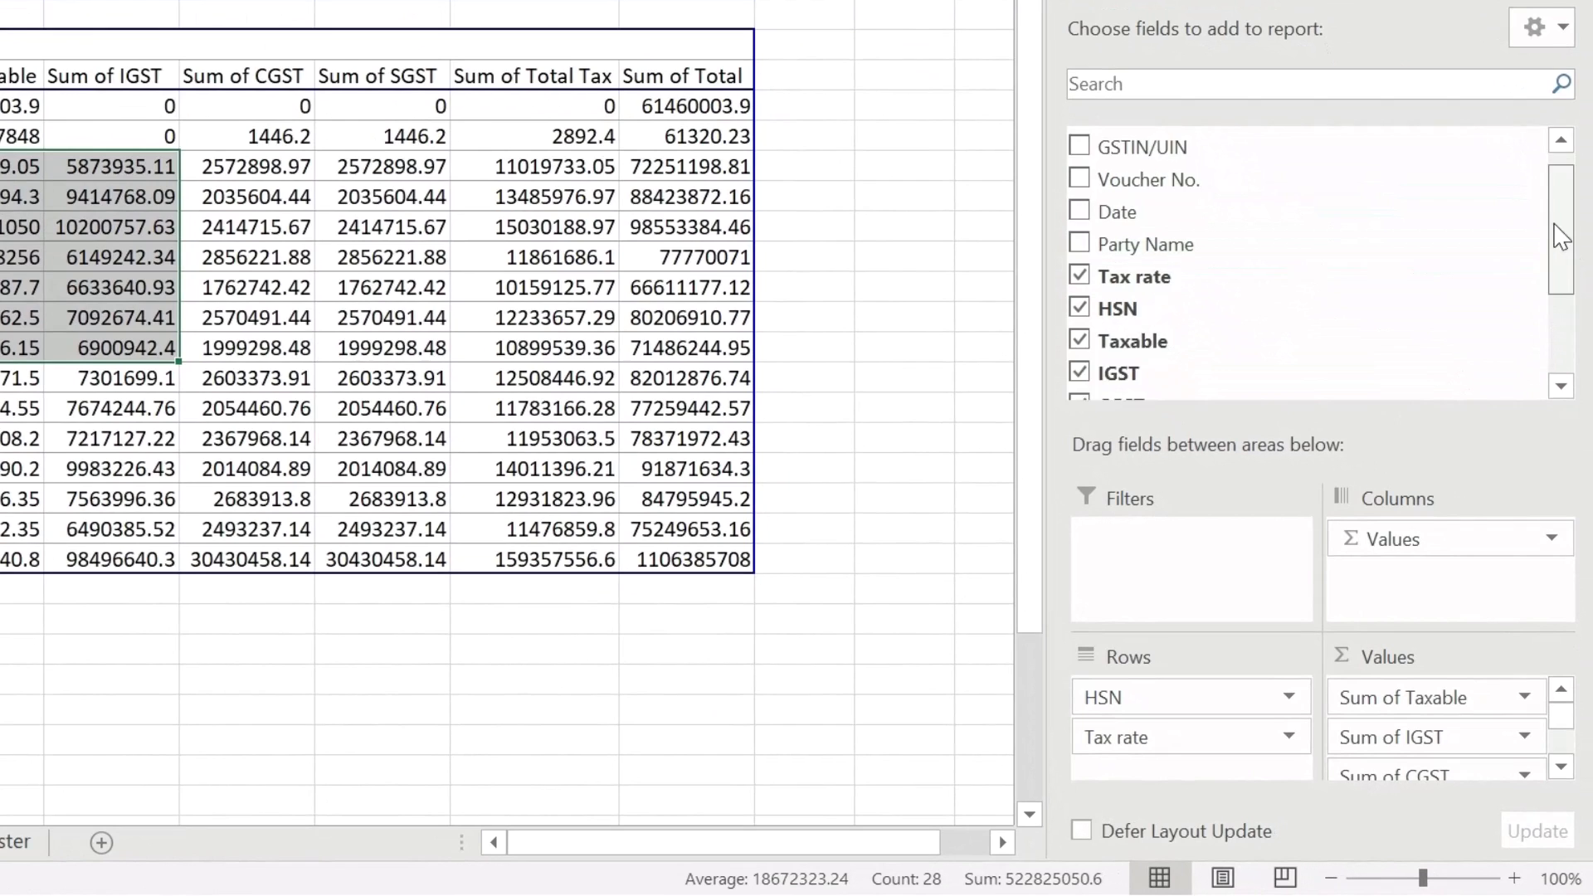
Step: Add State as the PivotTable's report filter and restrict it to Chattisgarh with multiple-item selection enabled
{"action": "left_click_drag", "start_coordinate": [1560, 361], "coordinate": [1560, 347]}
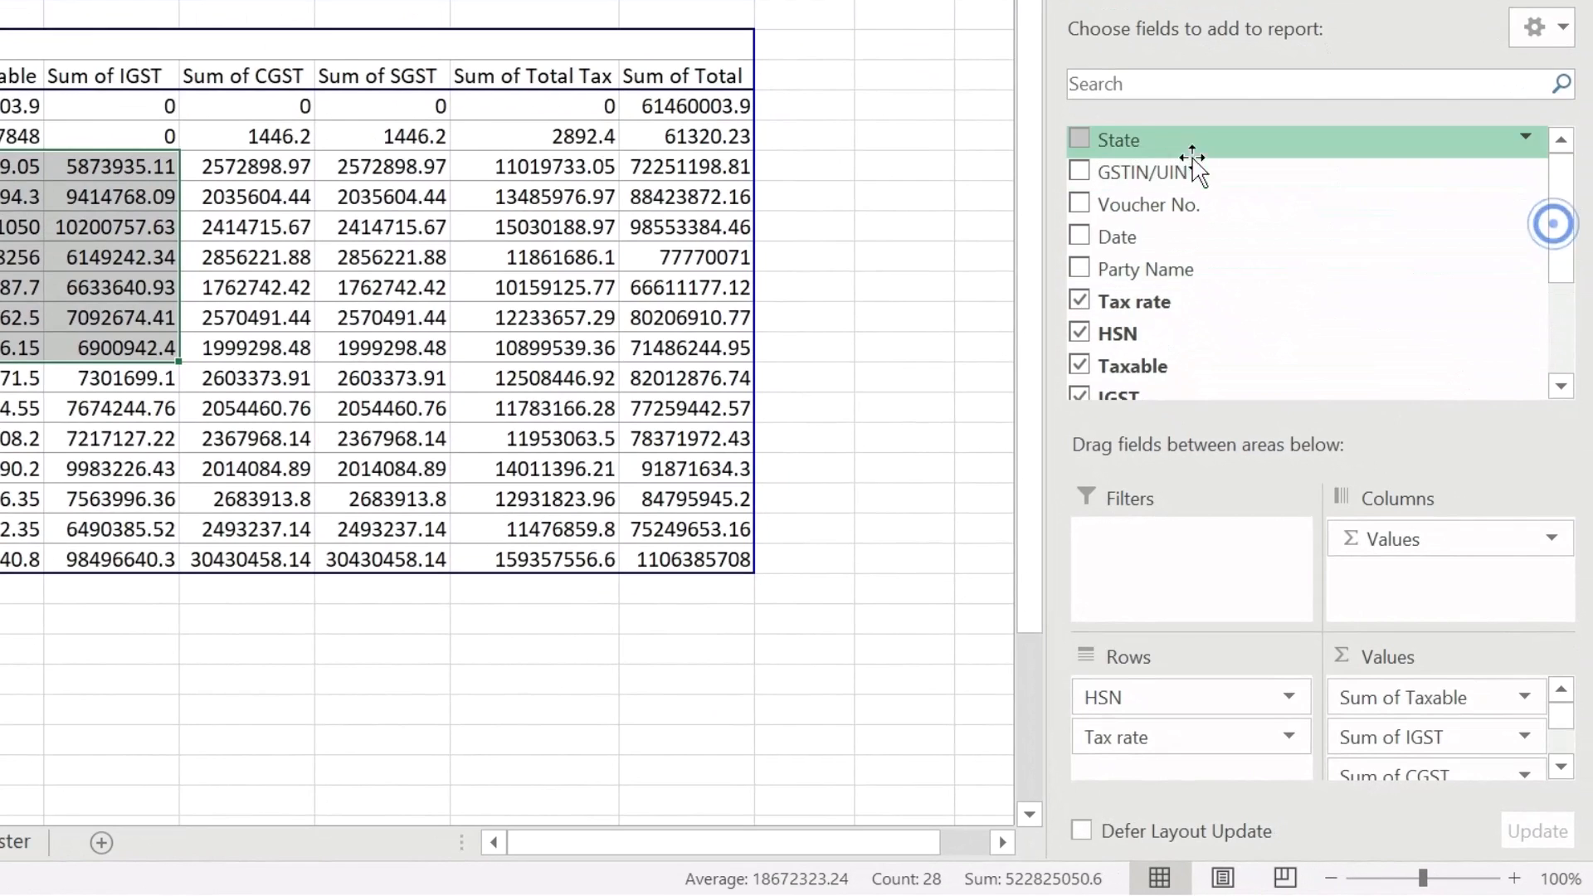
{"action": "left_click_drag", "start_coordinate": [1192, 157], "coordinate": [1173, 559]}
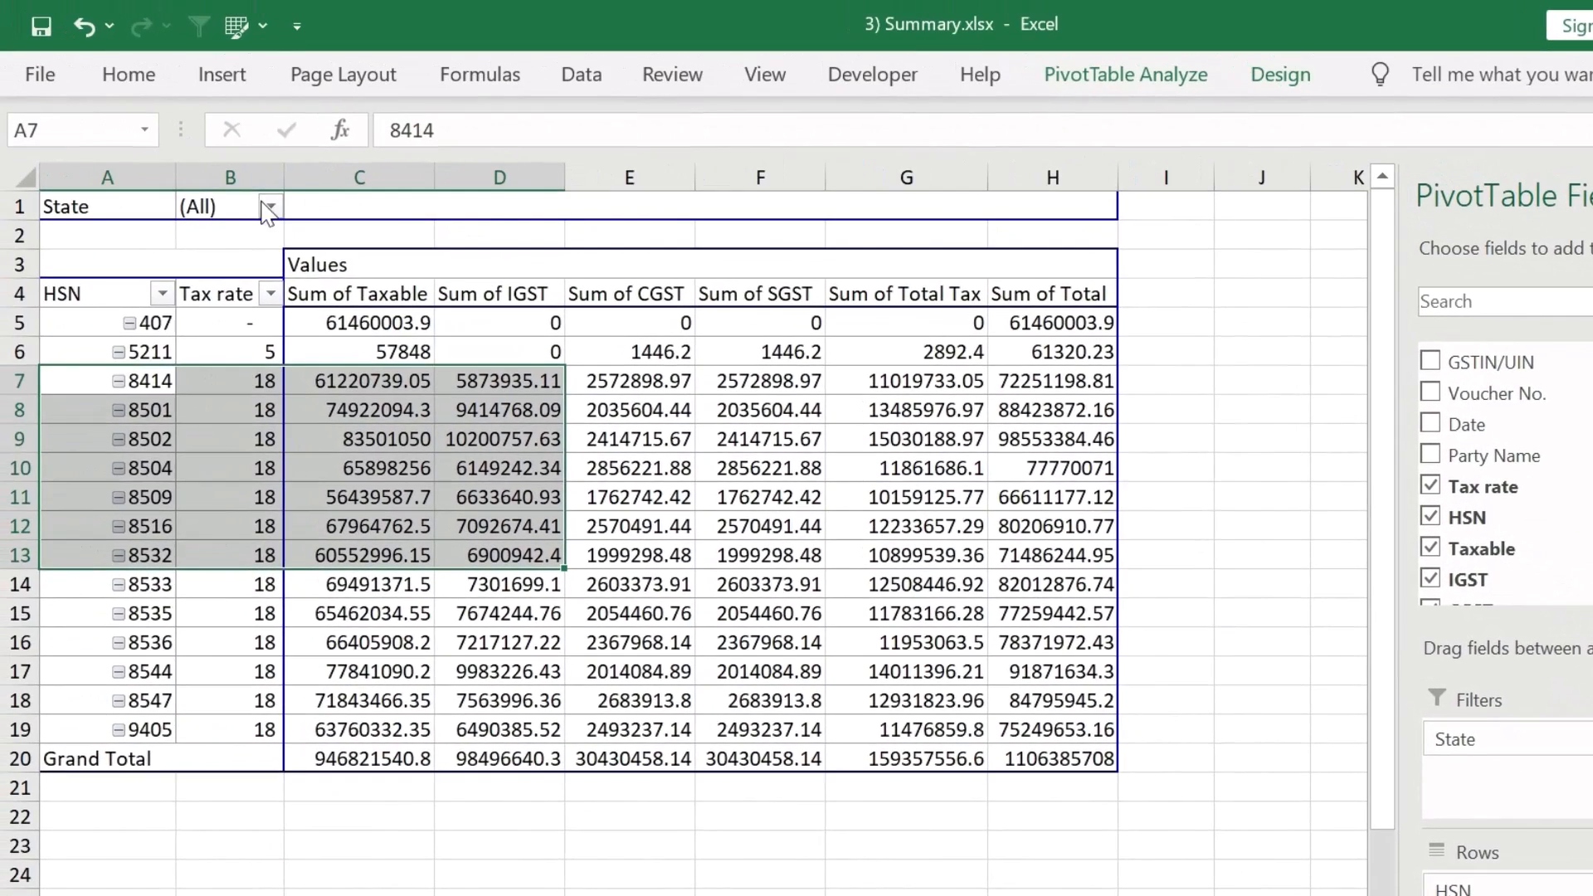
{"action": "left_click", "coordinate": [267, 206]}
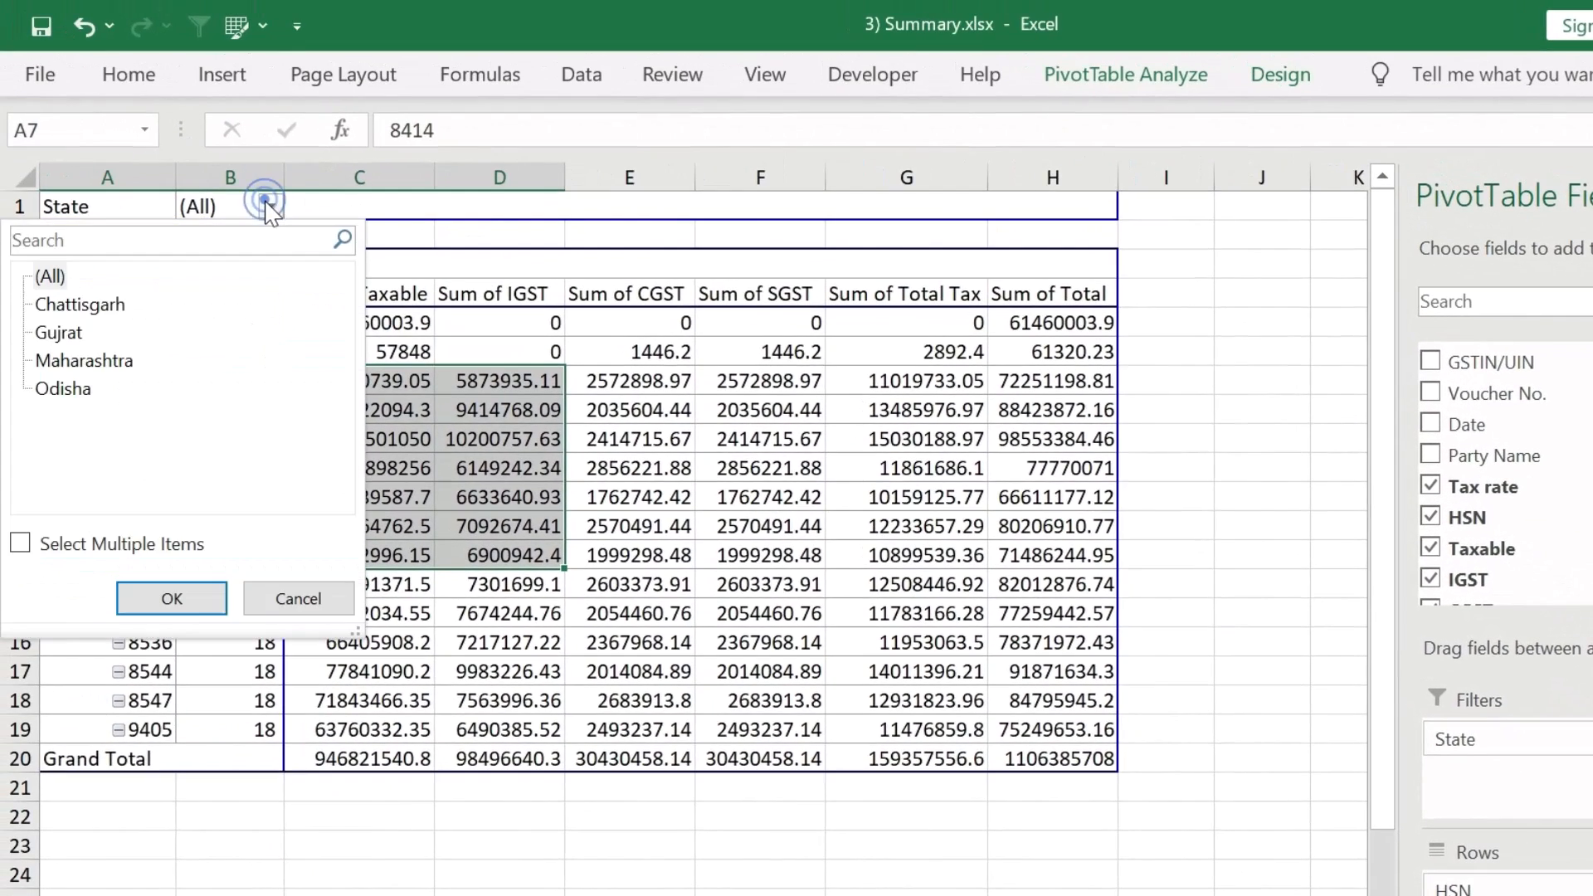
{"action": "left_click", "coordinate": [21, 544]}
{"action": "left_click", "coordinate": [41, 277]}
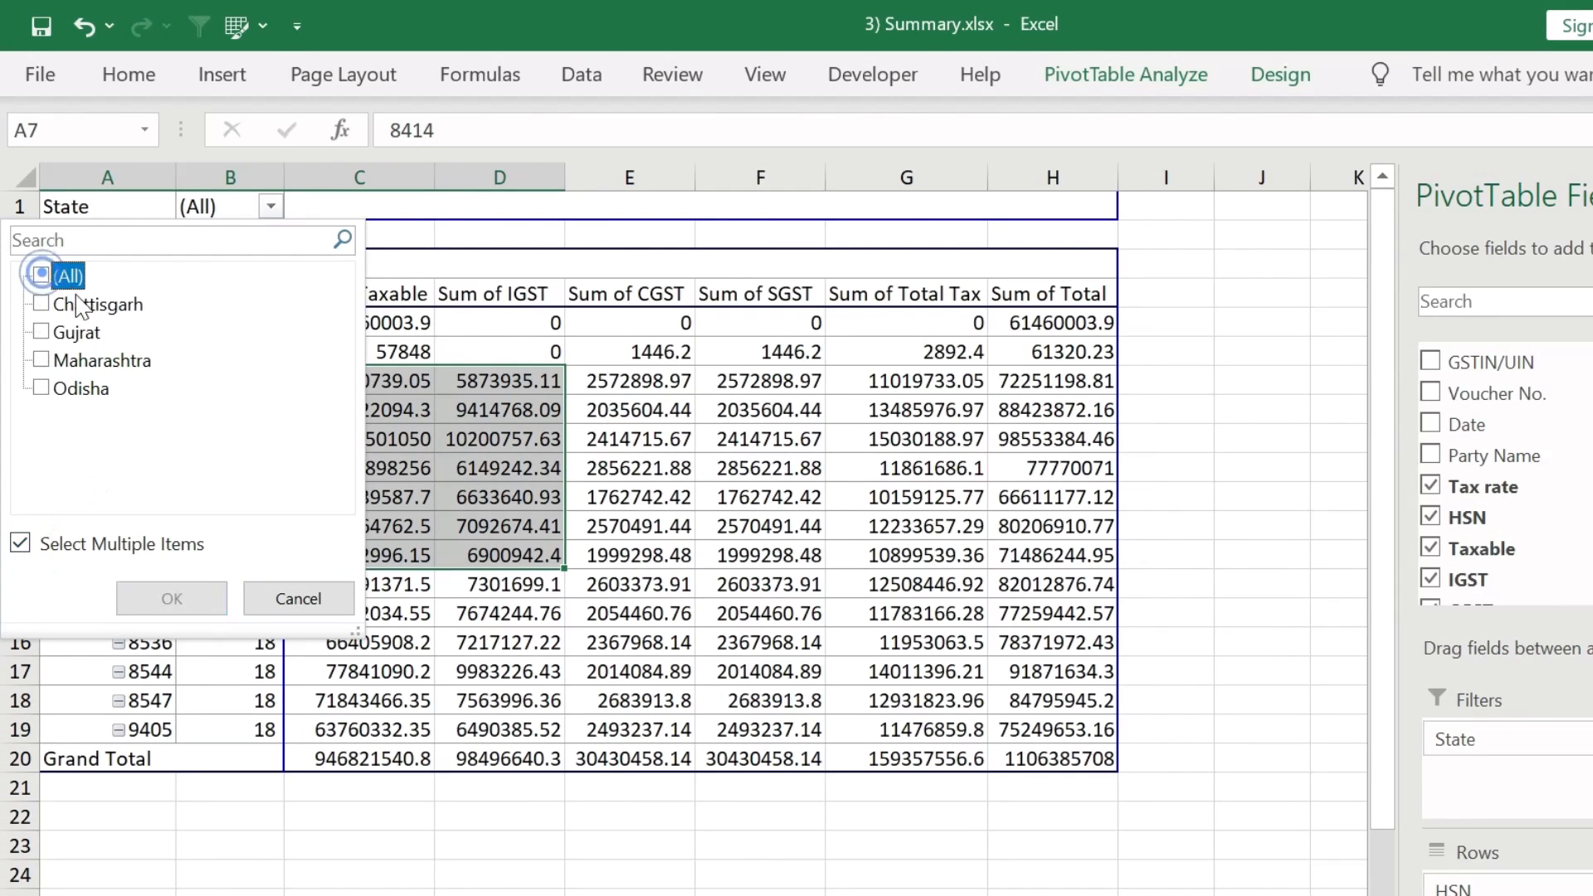
{"action": "left_click", "coordinate": [41, 304]}
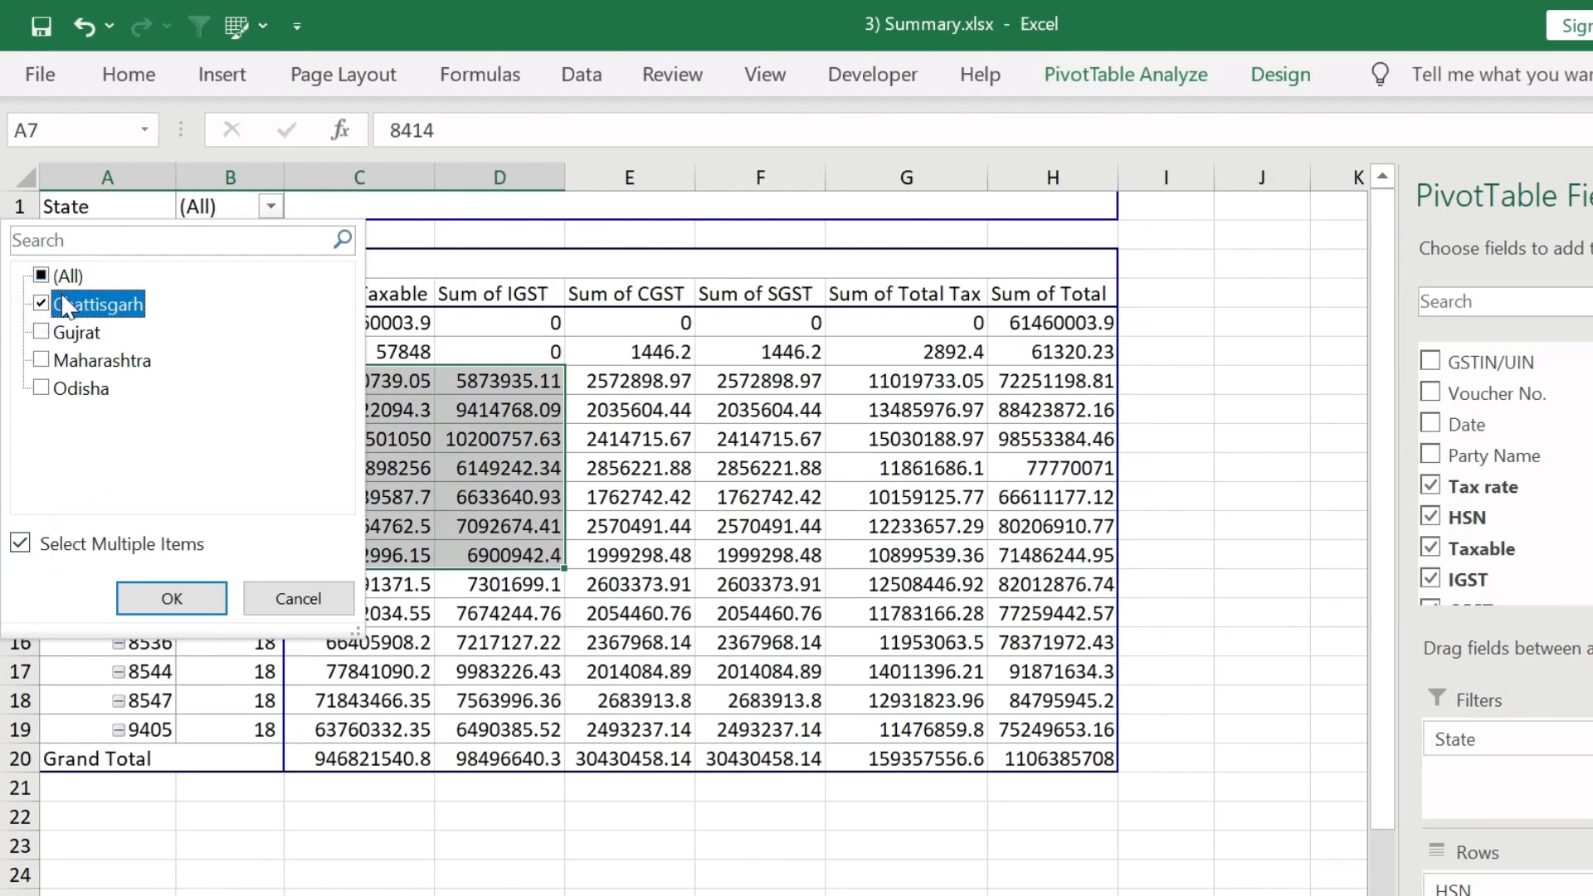
{"action": "left_click", "coordinate": [171, 598]}
{"action": "left_click", "coordinate": [426, 410]}
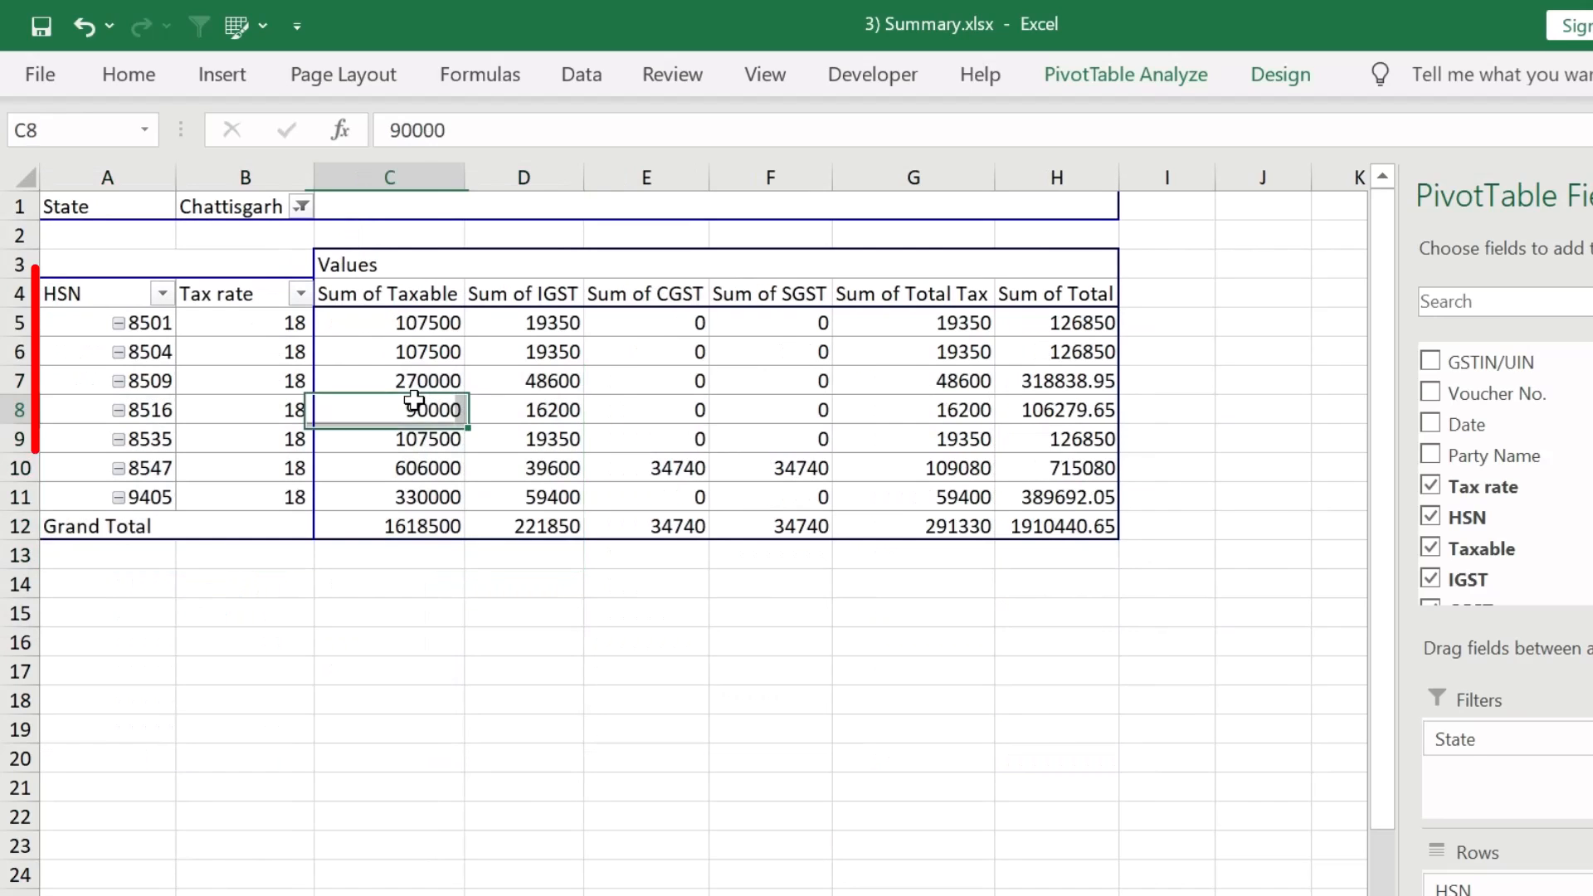
{"action": "left_click", "coordinate": [172, 332]}
{"action": "left_click_drag", "start_coordinate": [172, 337], "coordinate": [680, 433]}
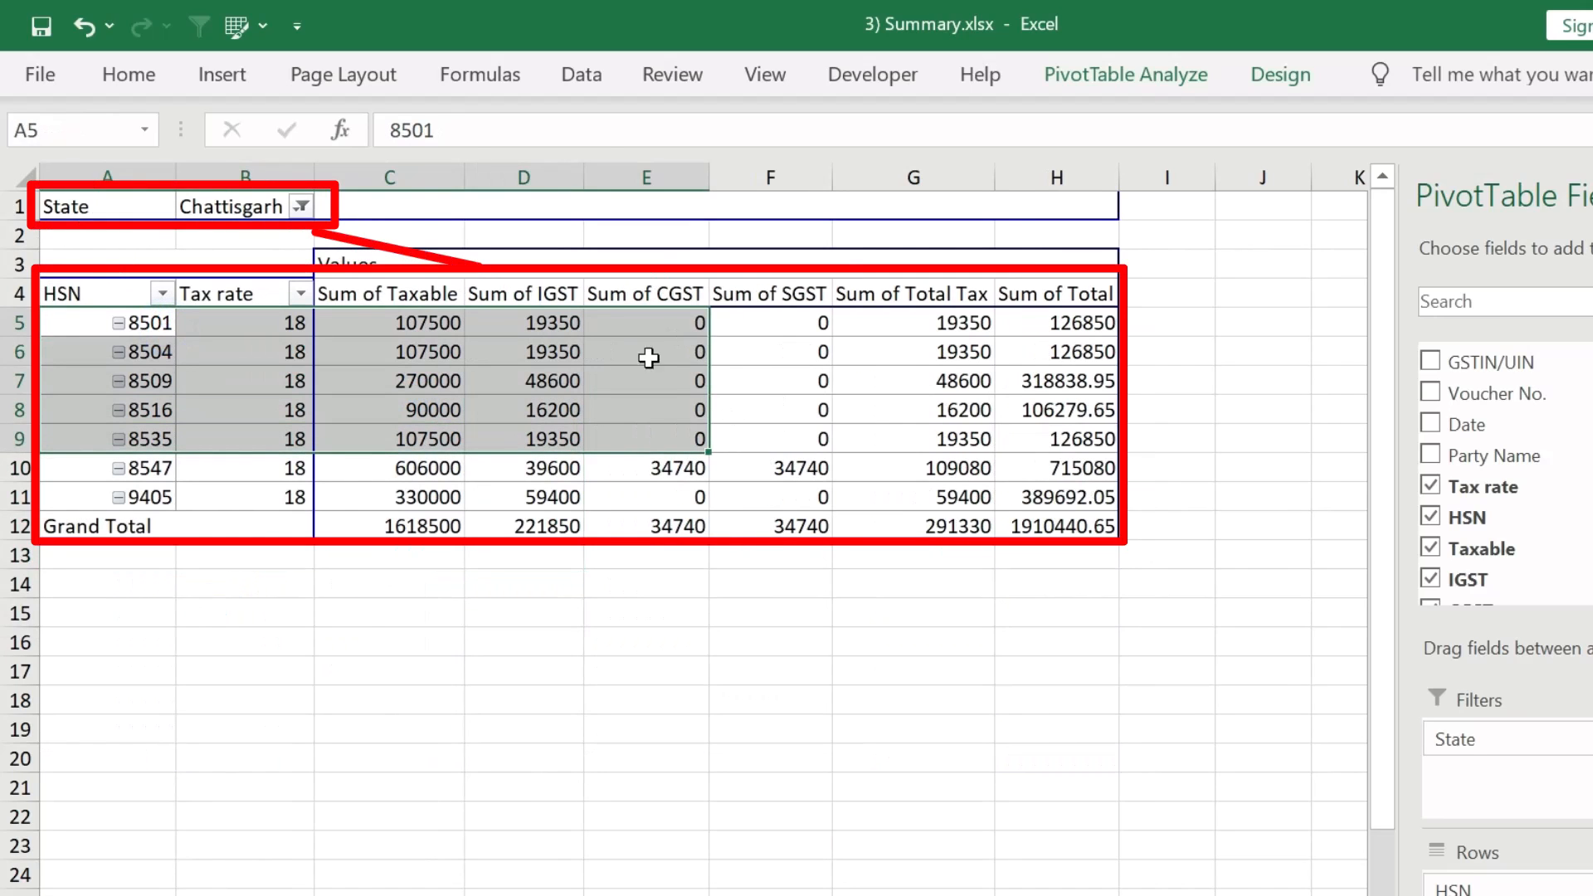
Step: Change the PivotTable's State filter to show only Gujrat
{"action": "left_click", "coordinate": [301, 207]}
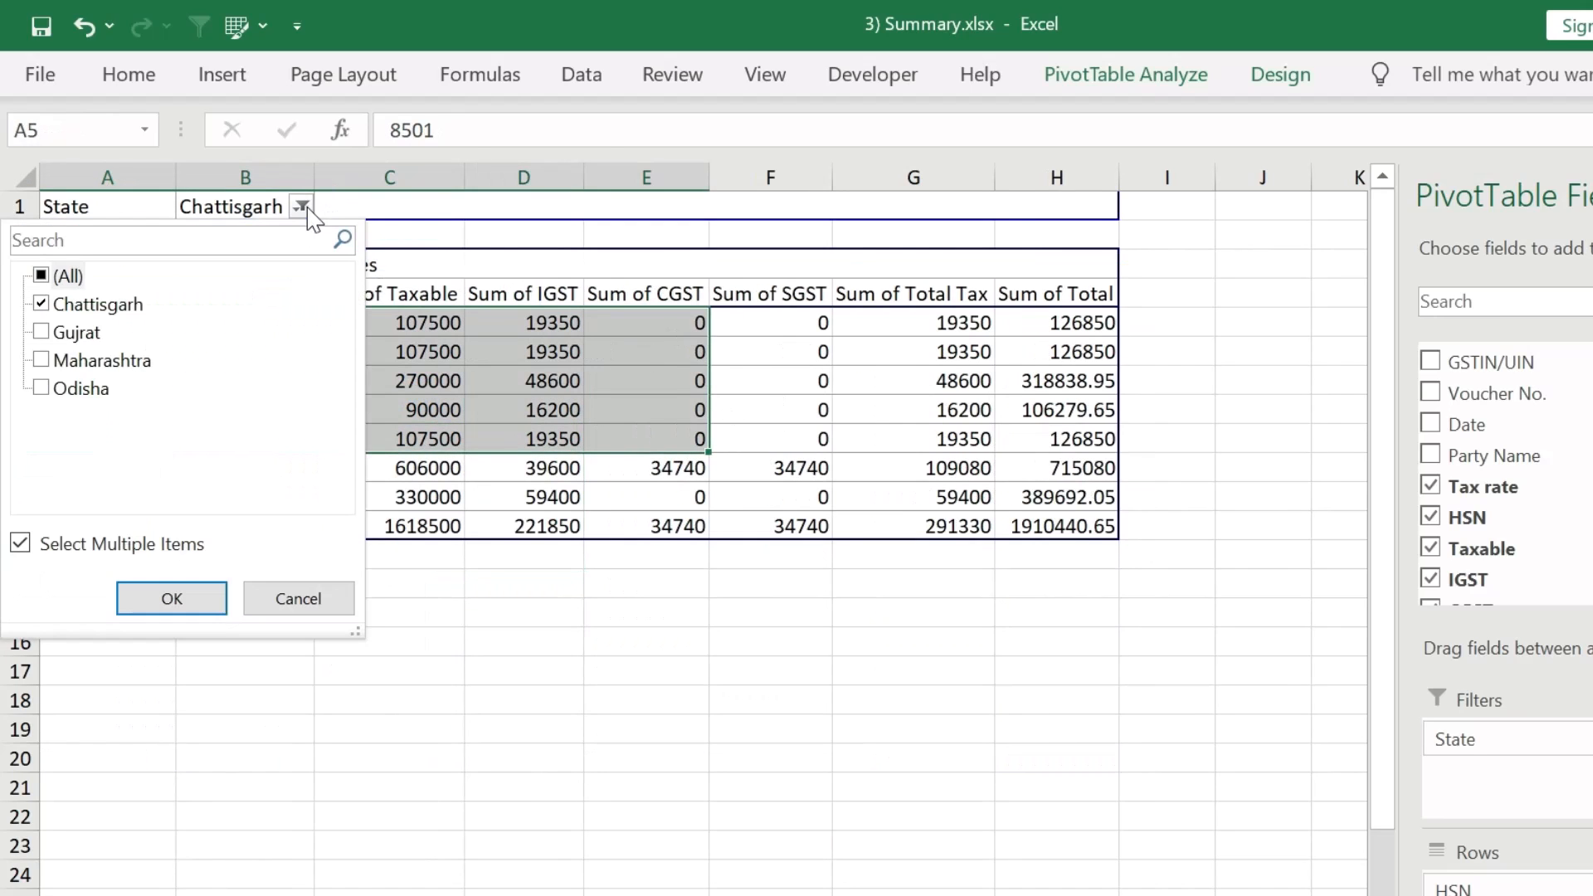
{"action": "left_click", "coordinate": [41, 304]}
{"action": "left_click", "coordinate": [40, 333]}
{"action": "left_click", "coordinate": [172, 598]}
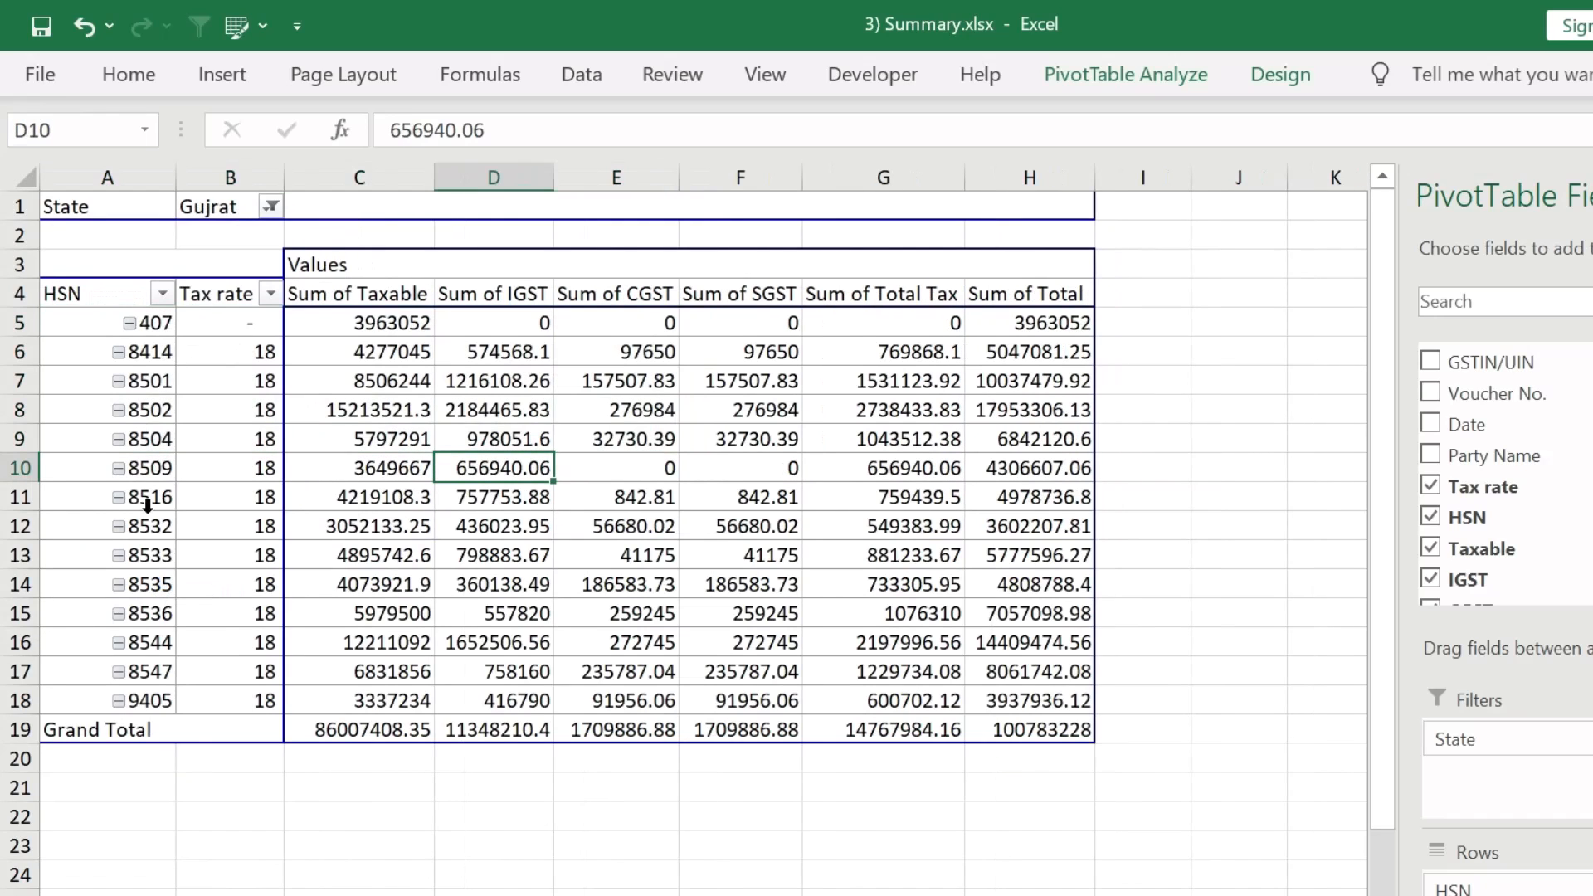
Step: Reset the PivotTable's State filter to all states and remove State from the report filter
{"action": "left_click", "coordinate": [270, 207]}
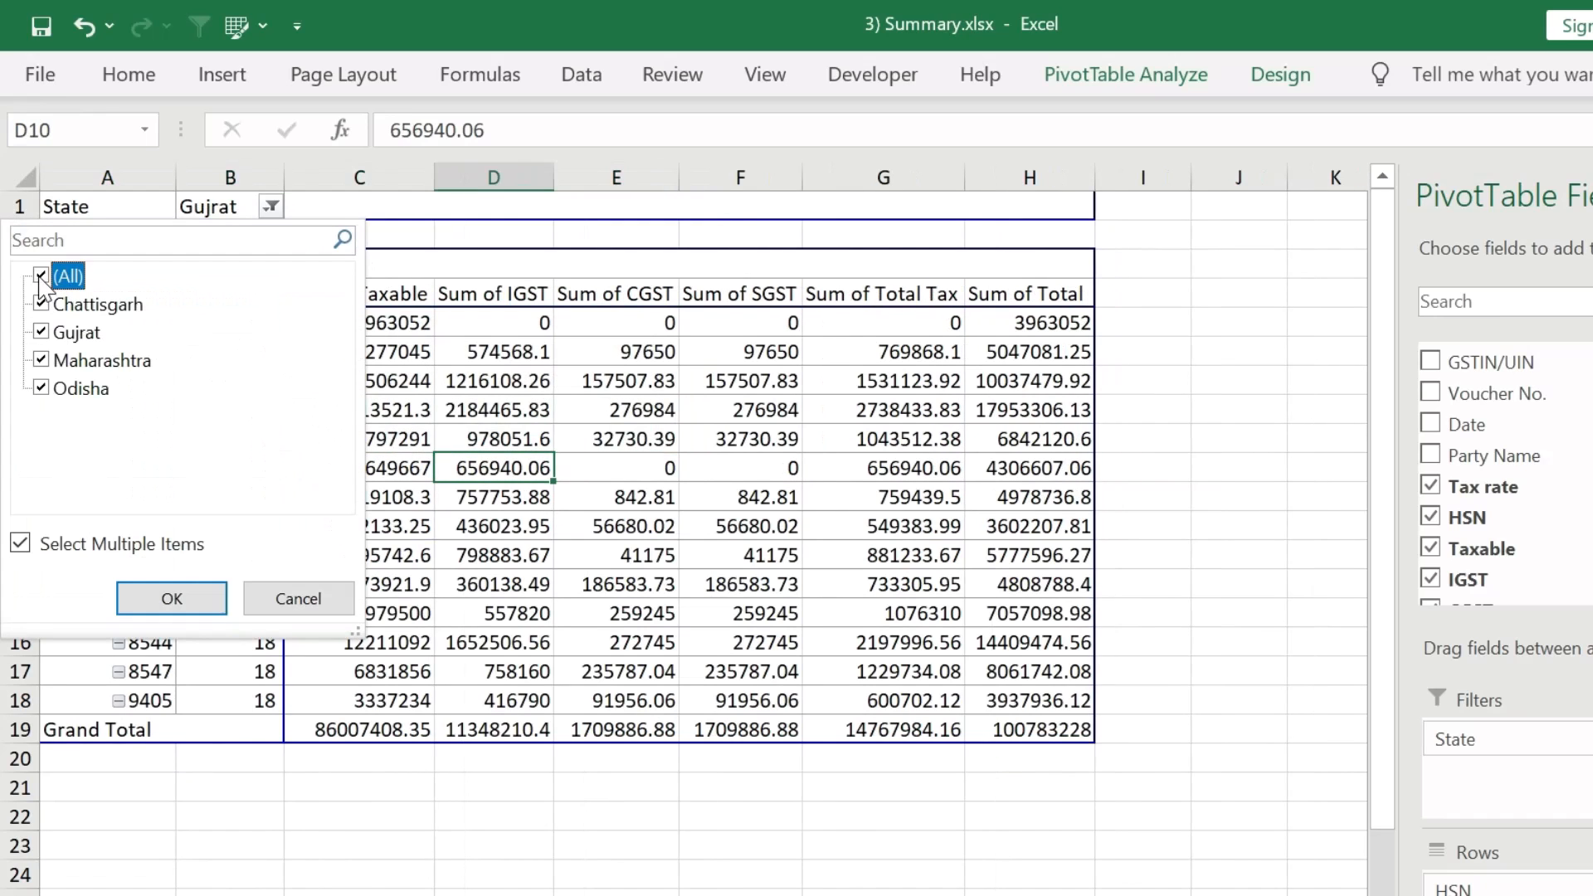
{"action": "left_click", "coordinate": [171, 598]}
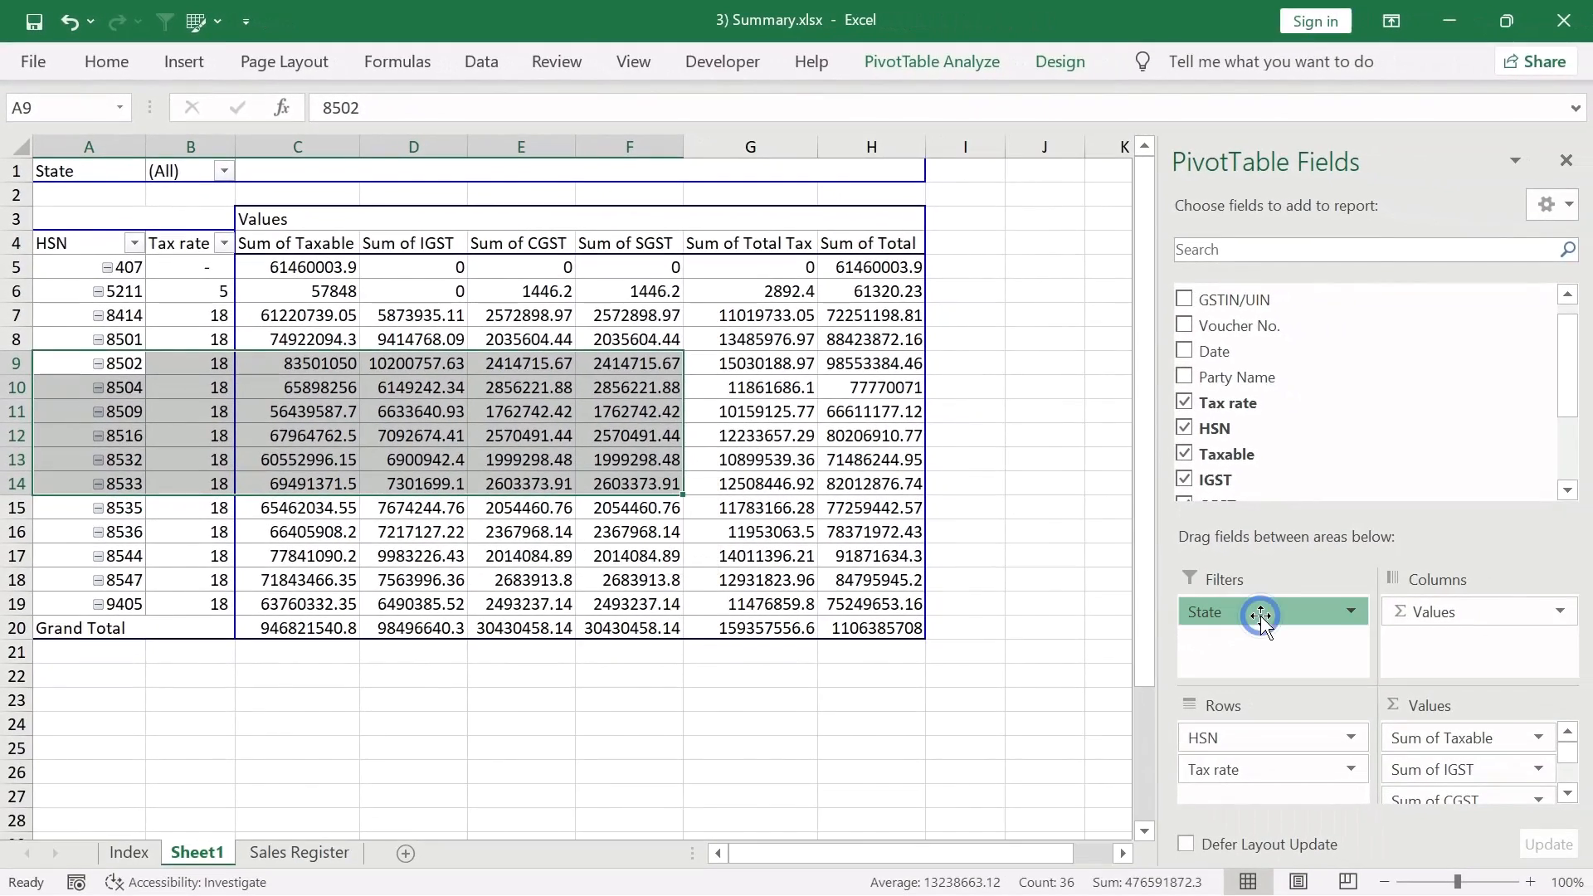
{"action": "left_click_drag", "start_coordinate": [1260, 615], "coordinate": [1077, 627]}
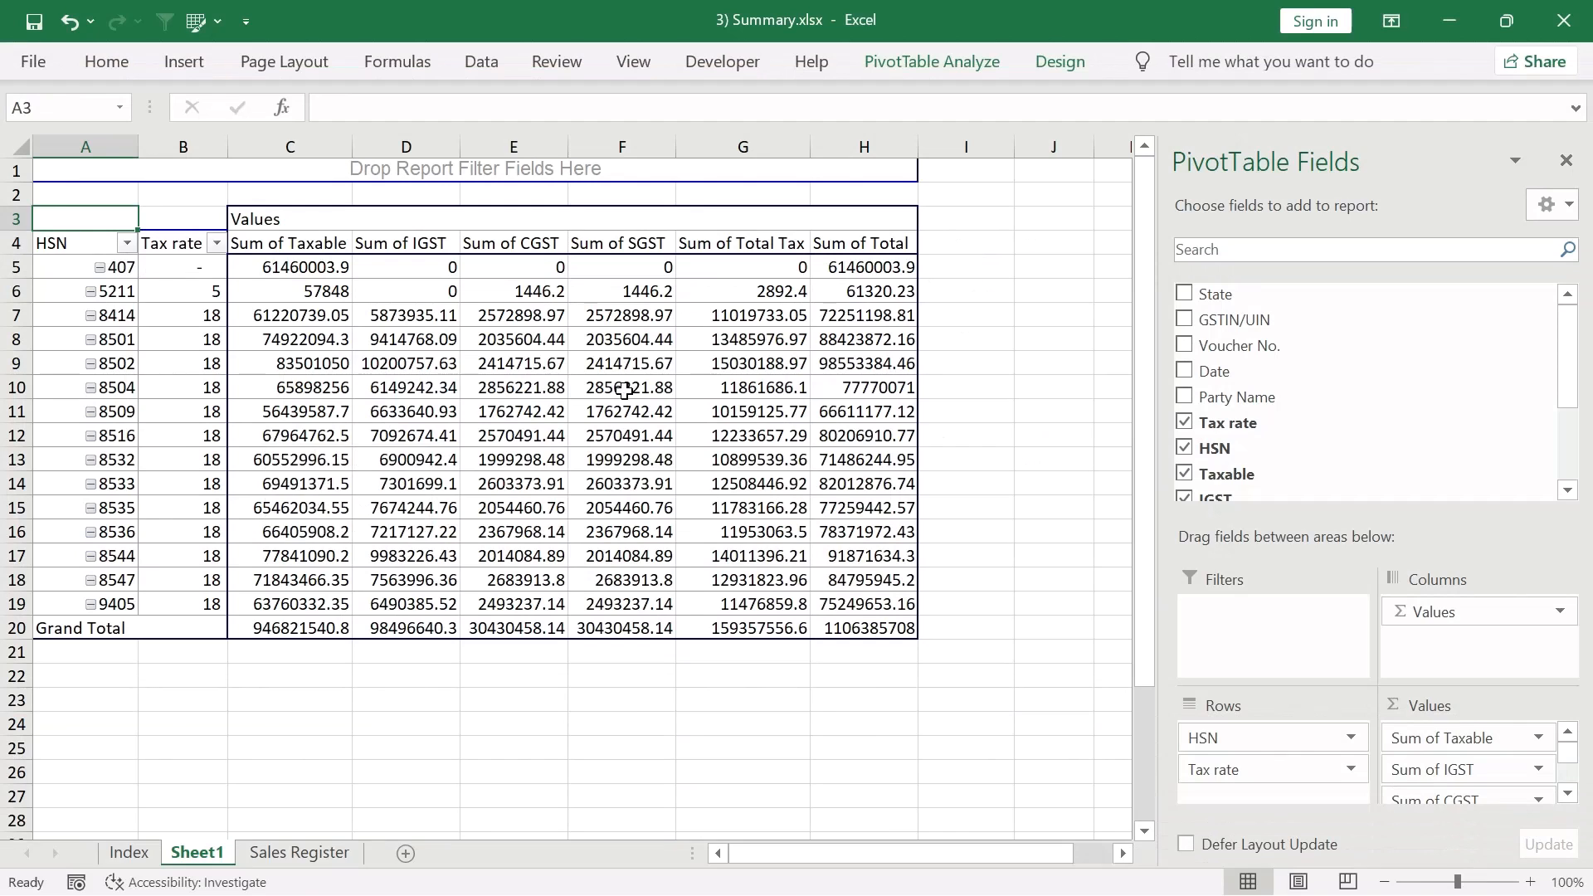
Step: Replace Tax rate and HSN with State as the PivotTable's only row field
{"action": "left_click", "coordinate": [1185, 423]}
{"action": "left_click", "coordinate": [1185, 448]}
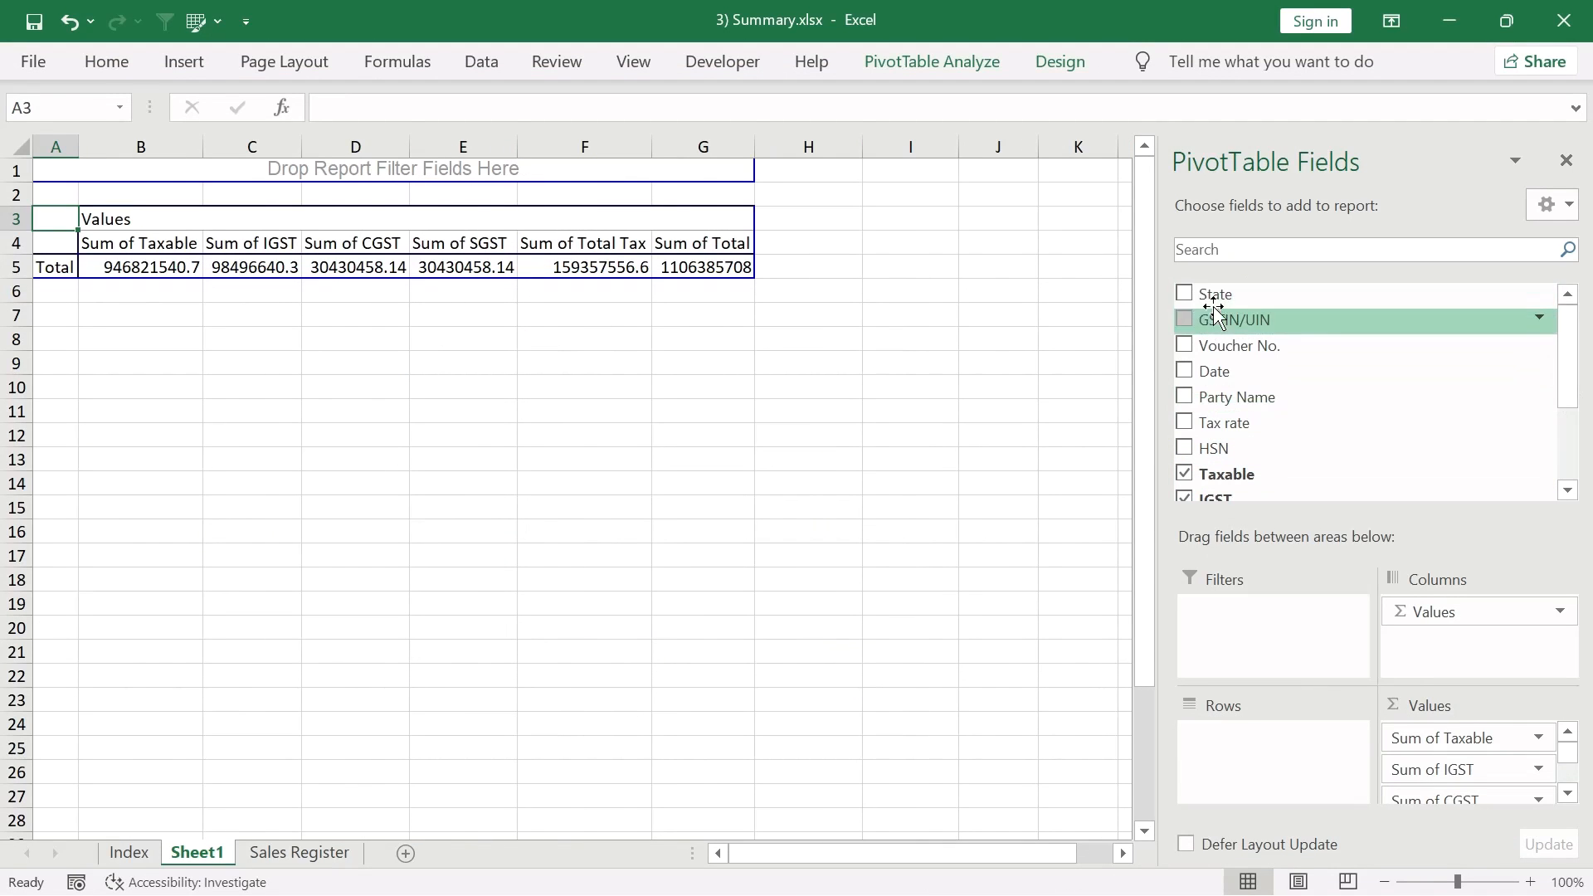
{"action": "left_click_drag", "start_coordinate": [1213, 295], "coordinate": [1277, 763]}
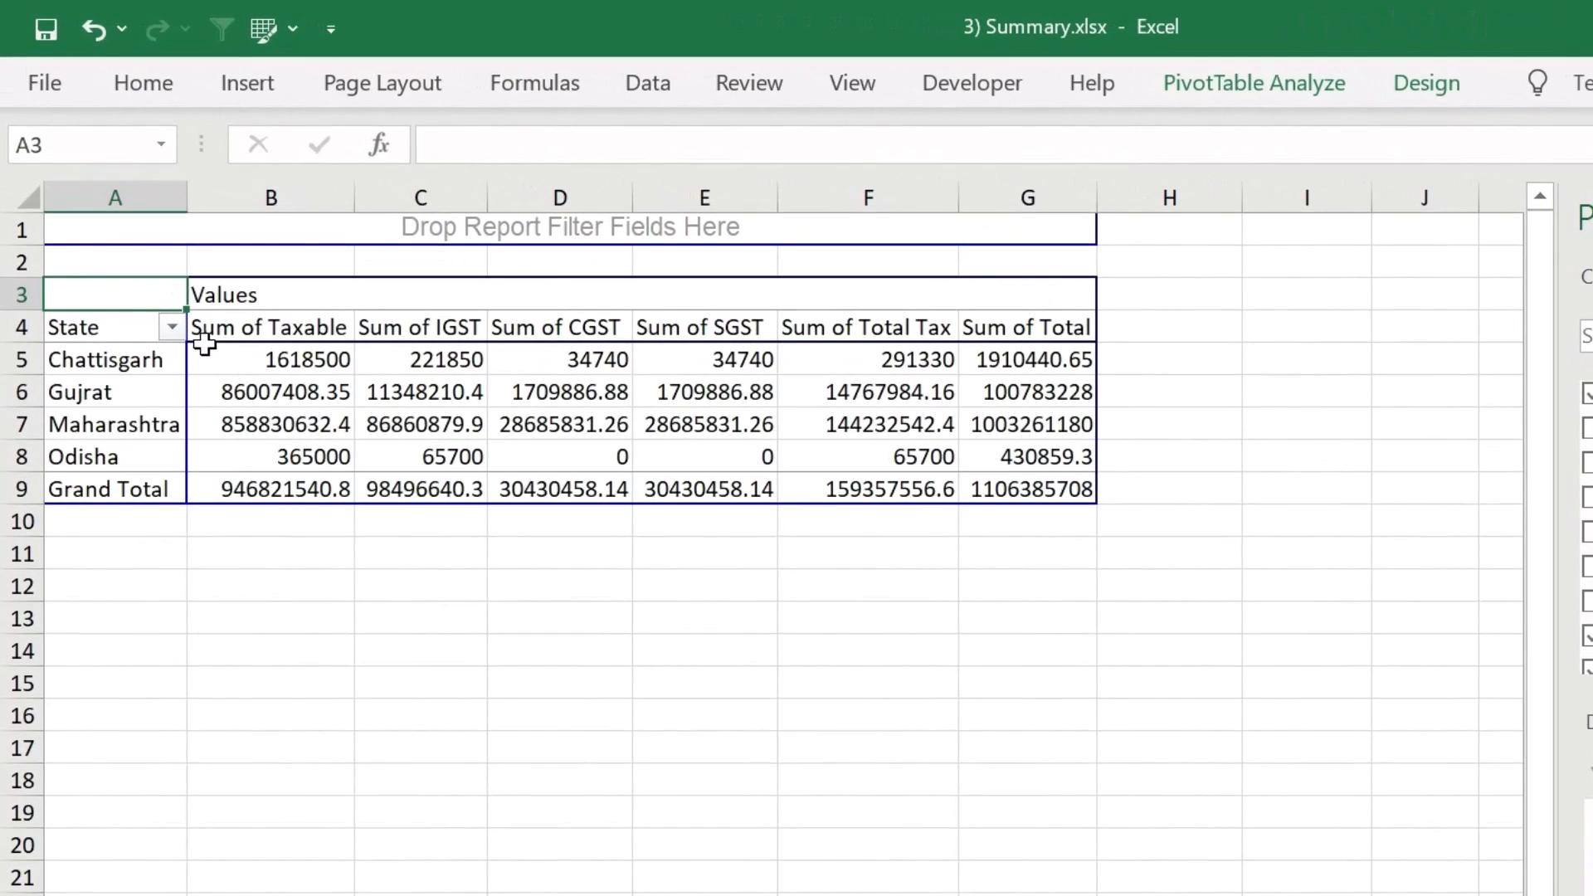
Step: Examine the state-wise taxable, IGST, CGST and SGST sums for Chattisgarh, Gujrat, Maharashtra and Odisha
{"action": "left_click", "coordinate": [145, 301]}
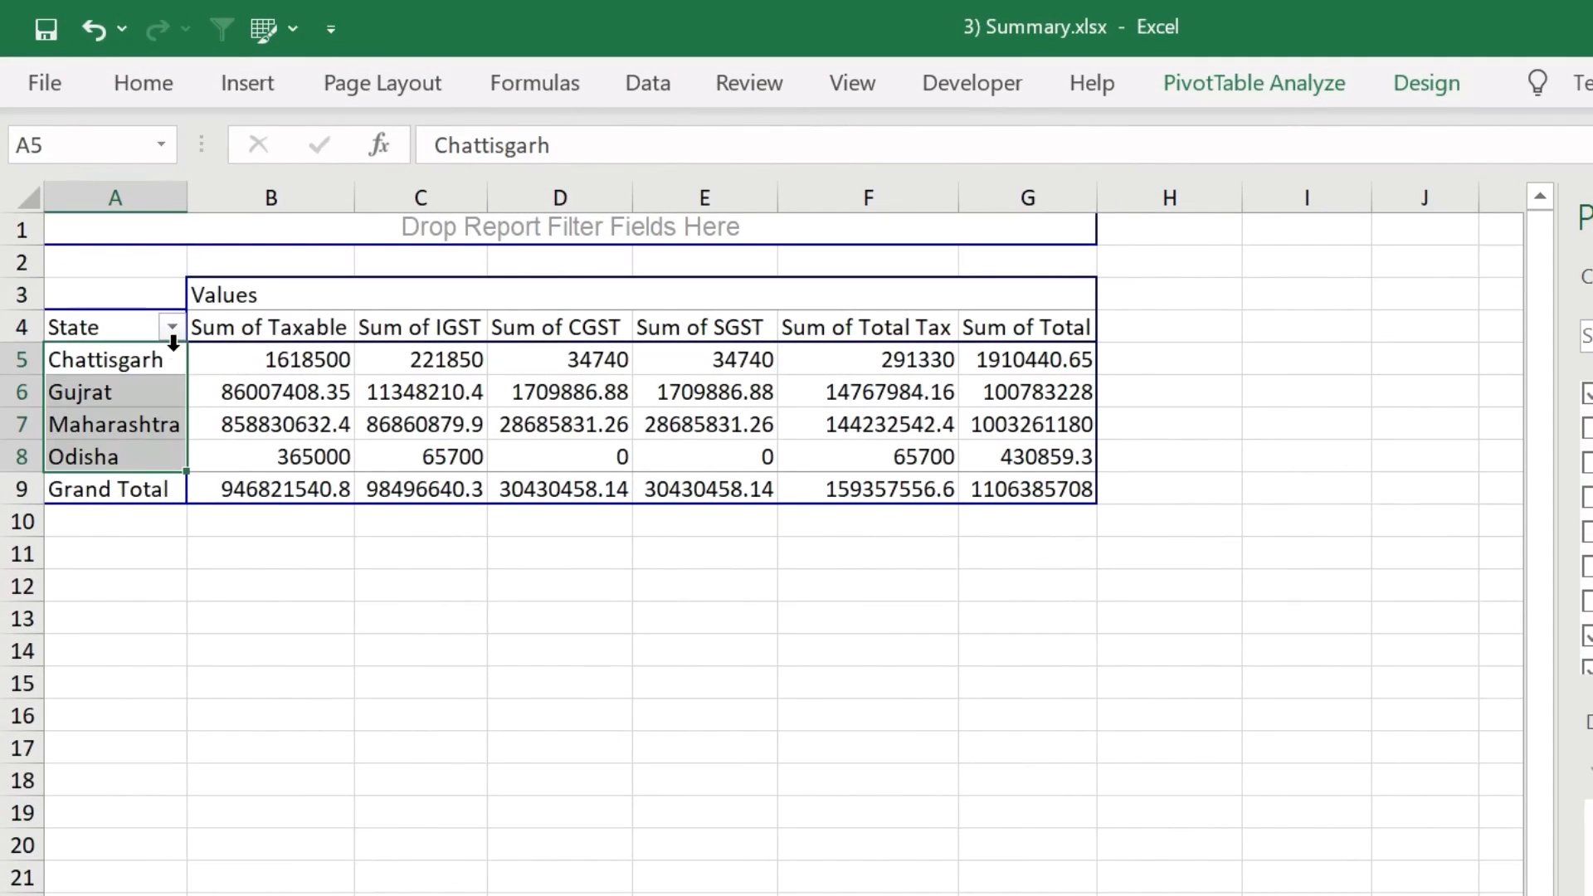
{"action": "left_click", "coordinate": [227, 299]}
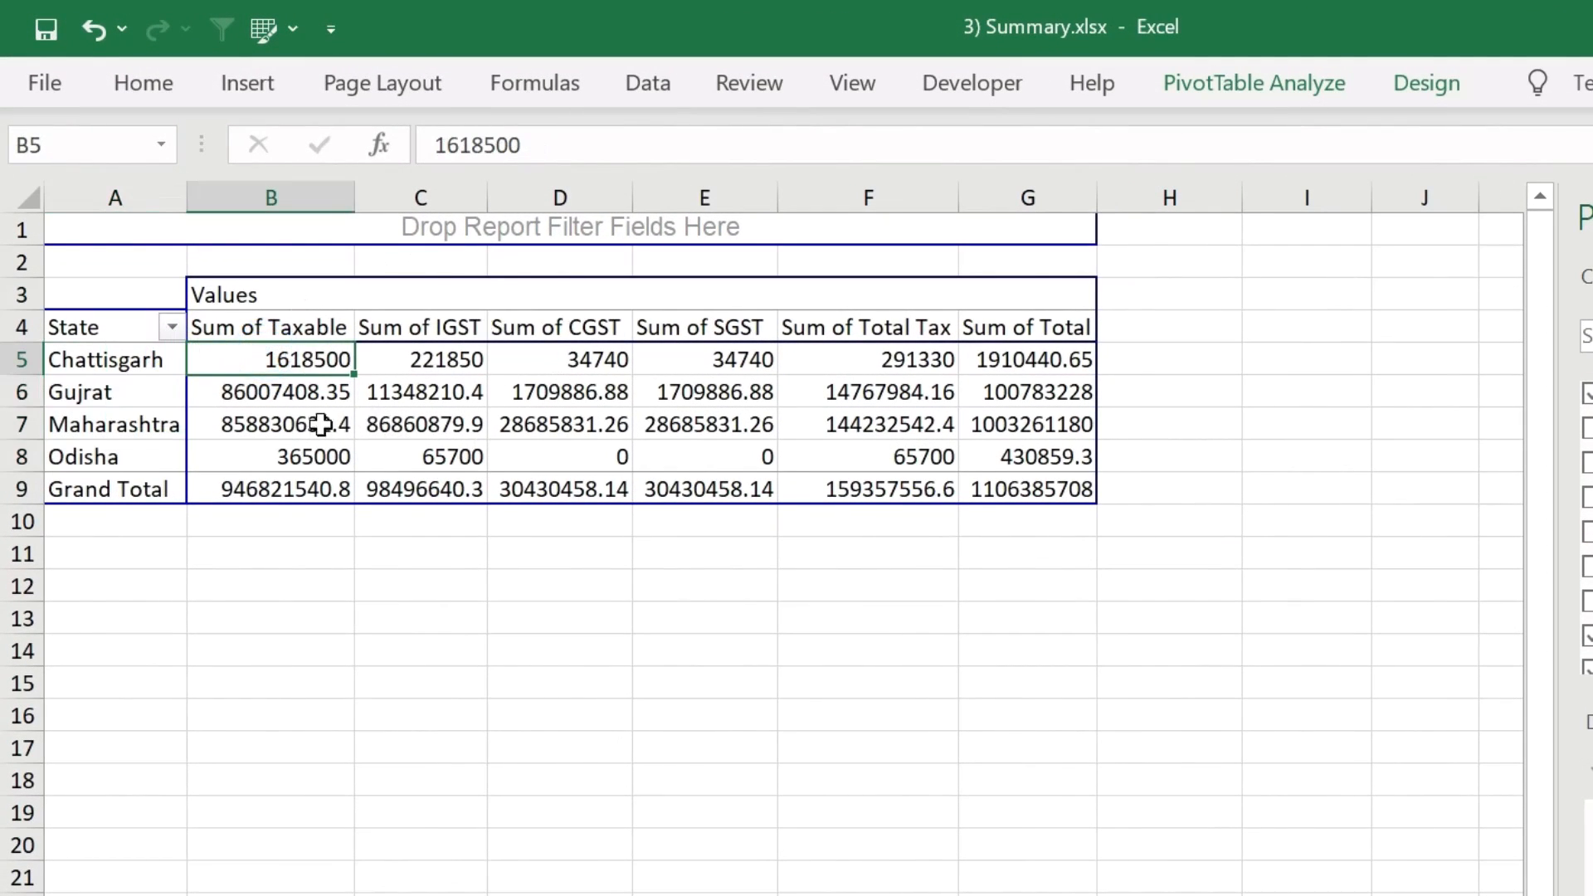
{"action": "left_click", "coordinate": [131, 360]}
{"action": "left_click", "coordinate": [129, 384]}
{"action": "left_click", "coordinate": [131, 424]}
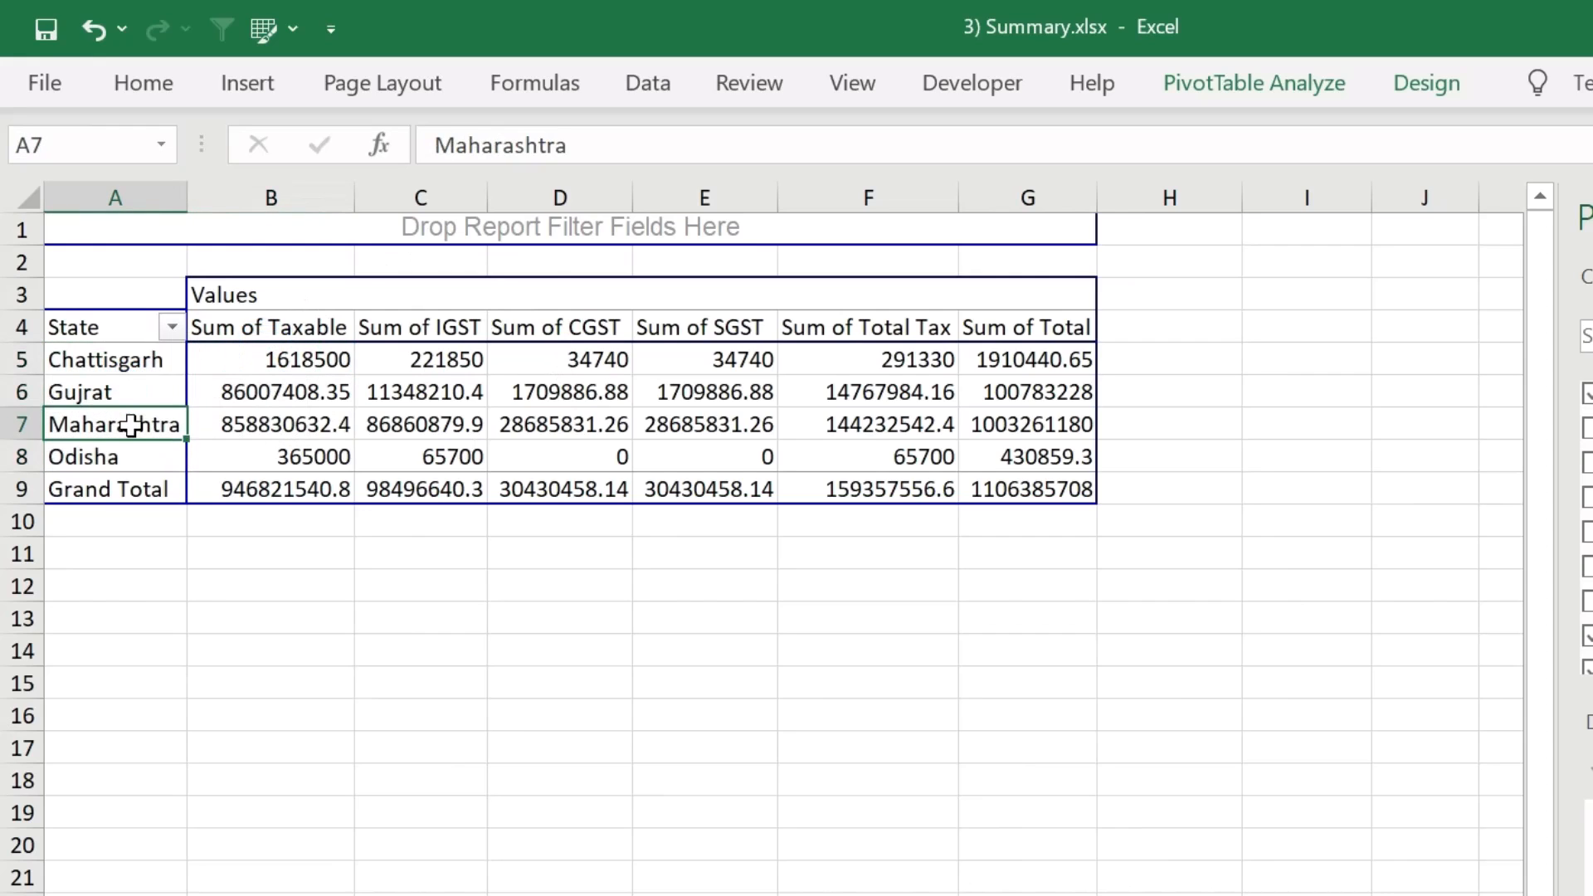
{"action": "left_click", "coordinate": [132, 442]}
{"action": "left_click", "coordinate": [323, 360]}
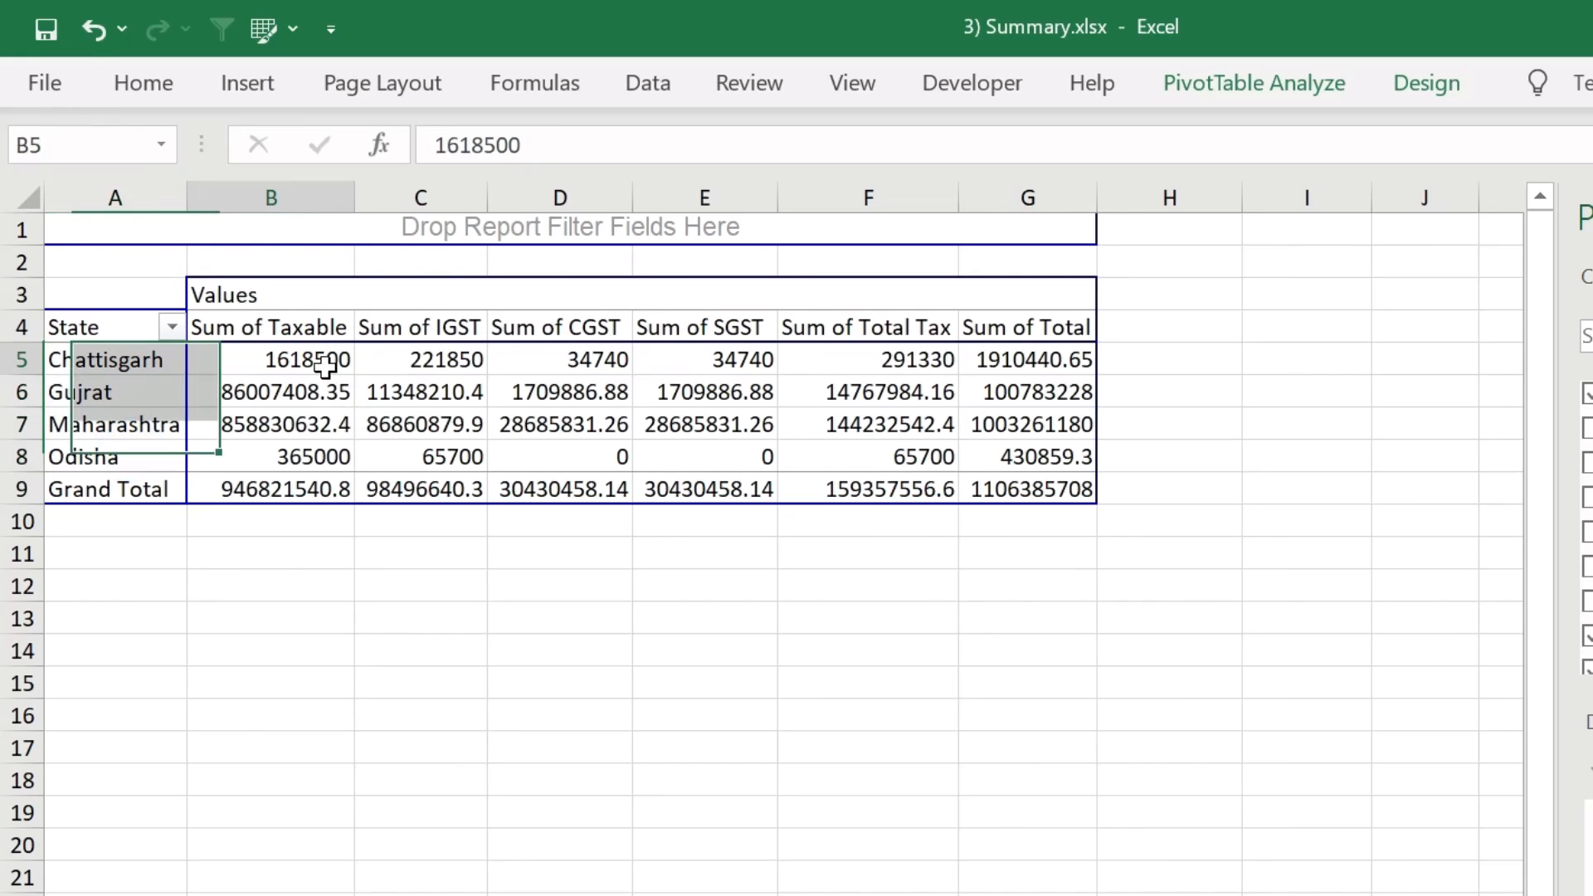
{"action": "left_click", "coordinate": [426, 363]}
{"action": "left_click", "coordinate": [593, 361]}
{"action": "left_click", "coordinate": [701, 361]}
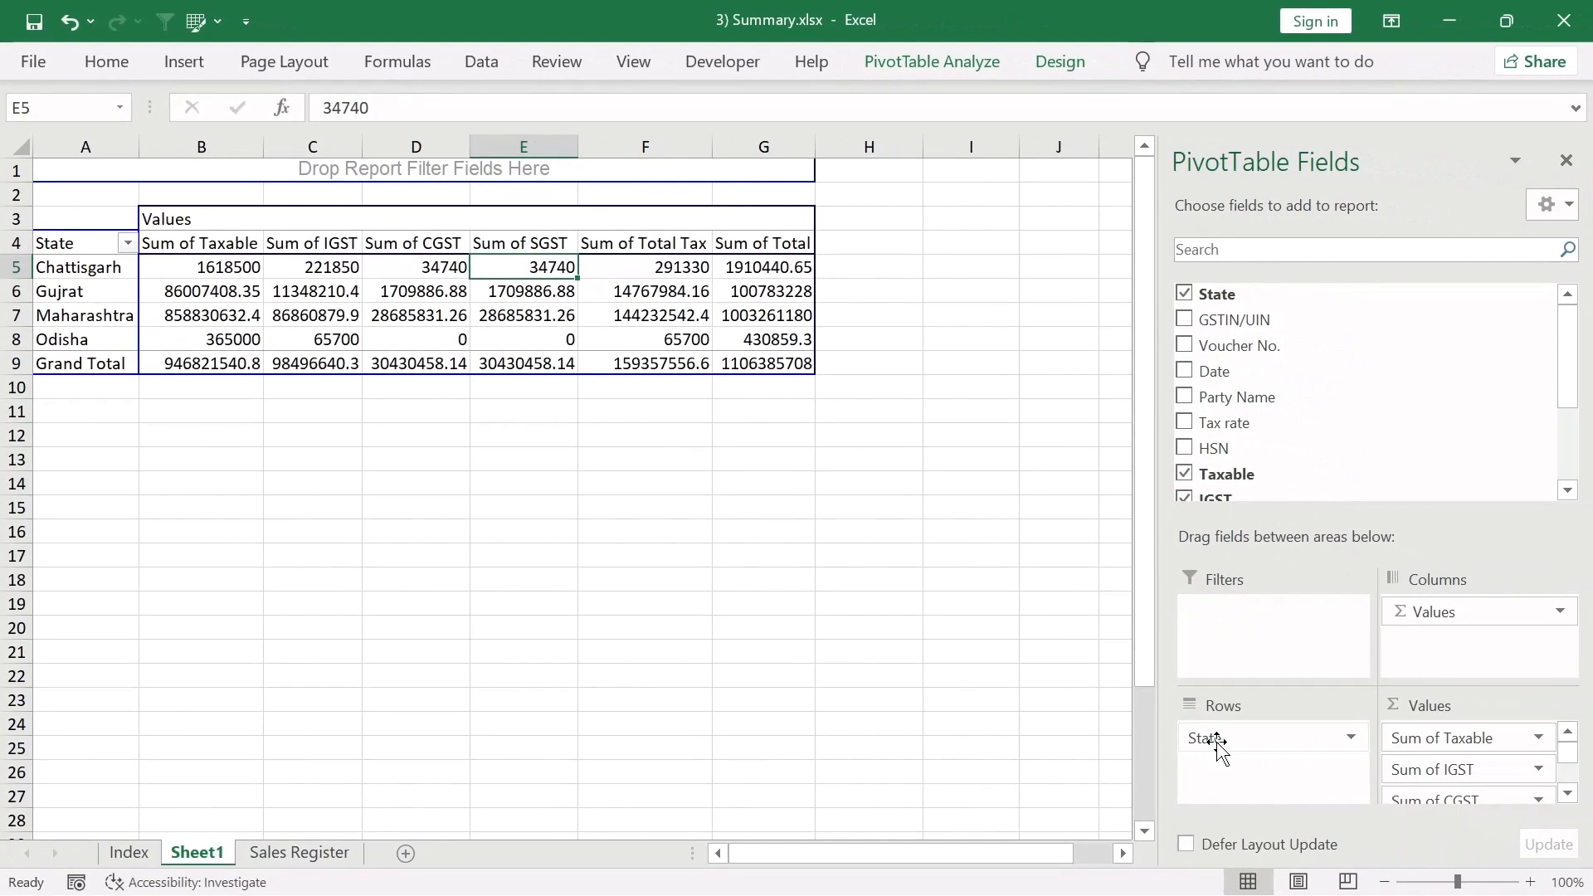
Step: Replace State with Tax rate as the PivotTable's row field and review the sums for each rate
{"action": "left_click_drag", "start_coordinate": [1218, 741], "coordinate": [968, 724]}
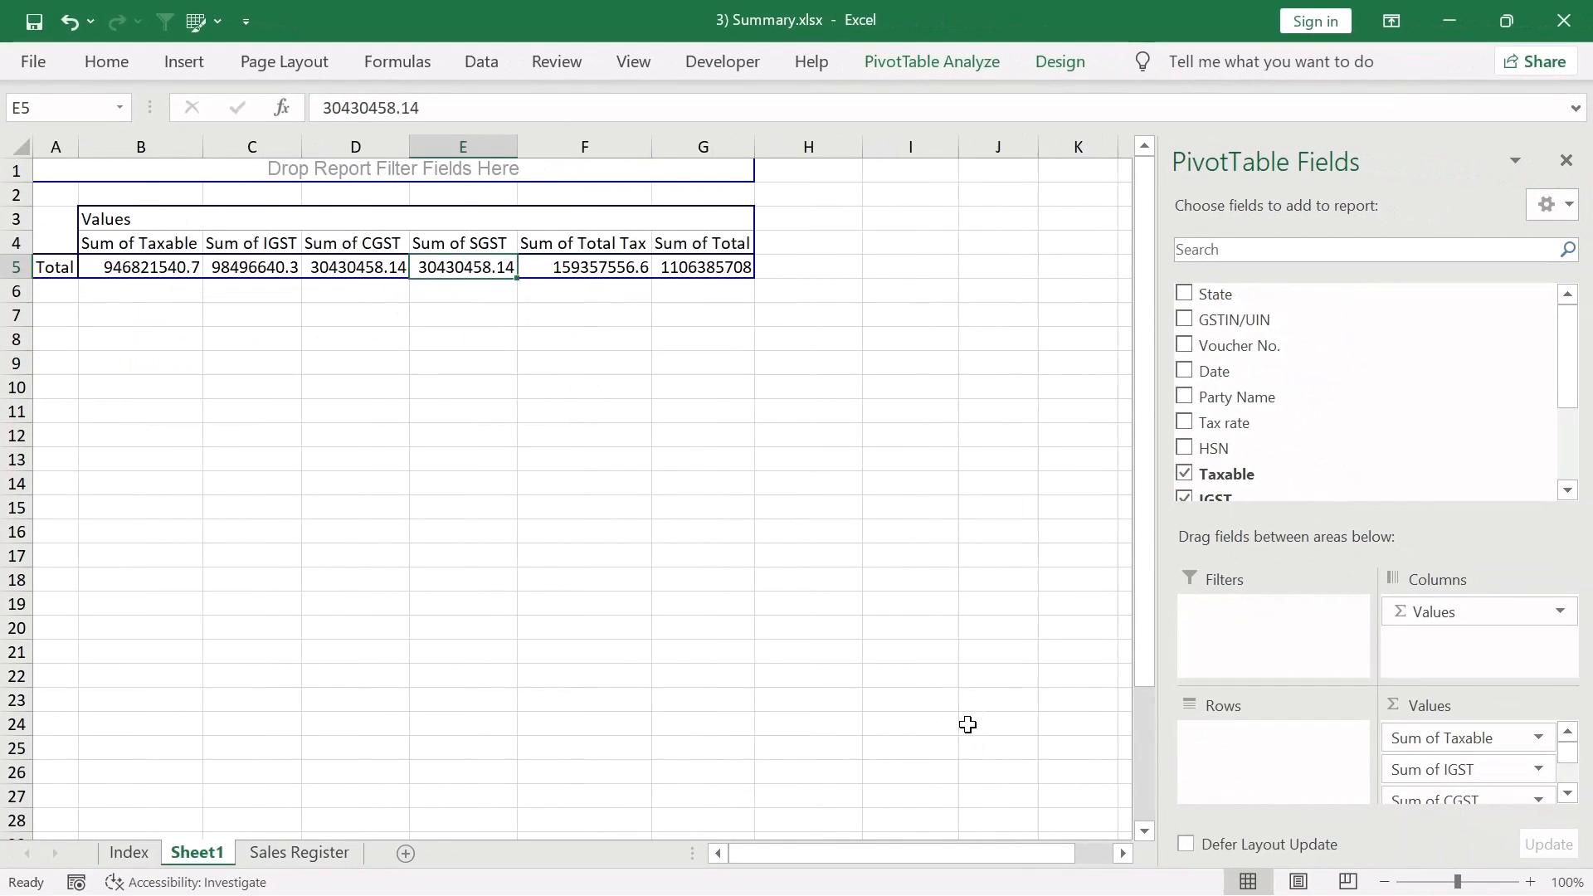
{"action": "left_click_drag", "start_coordinate": [1223, 427], "coordinate": [1228, 784]}
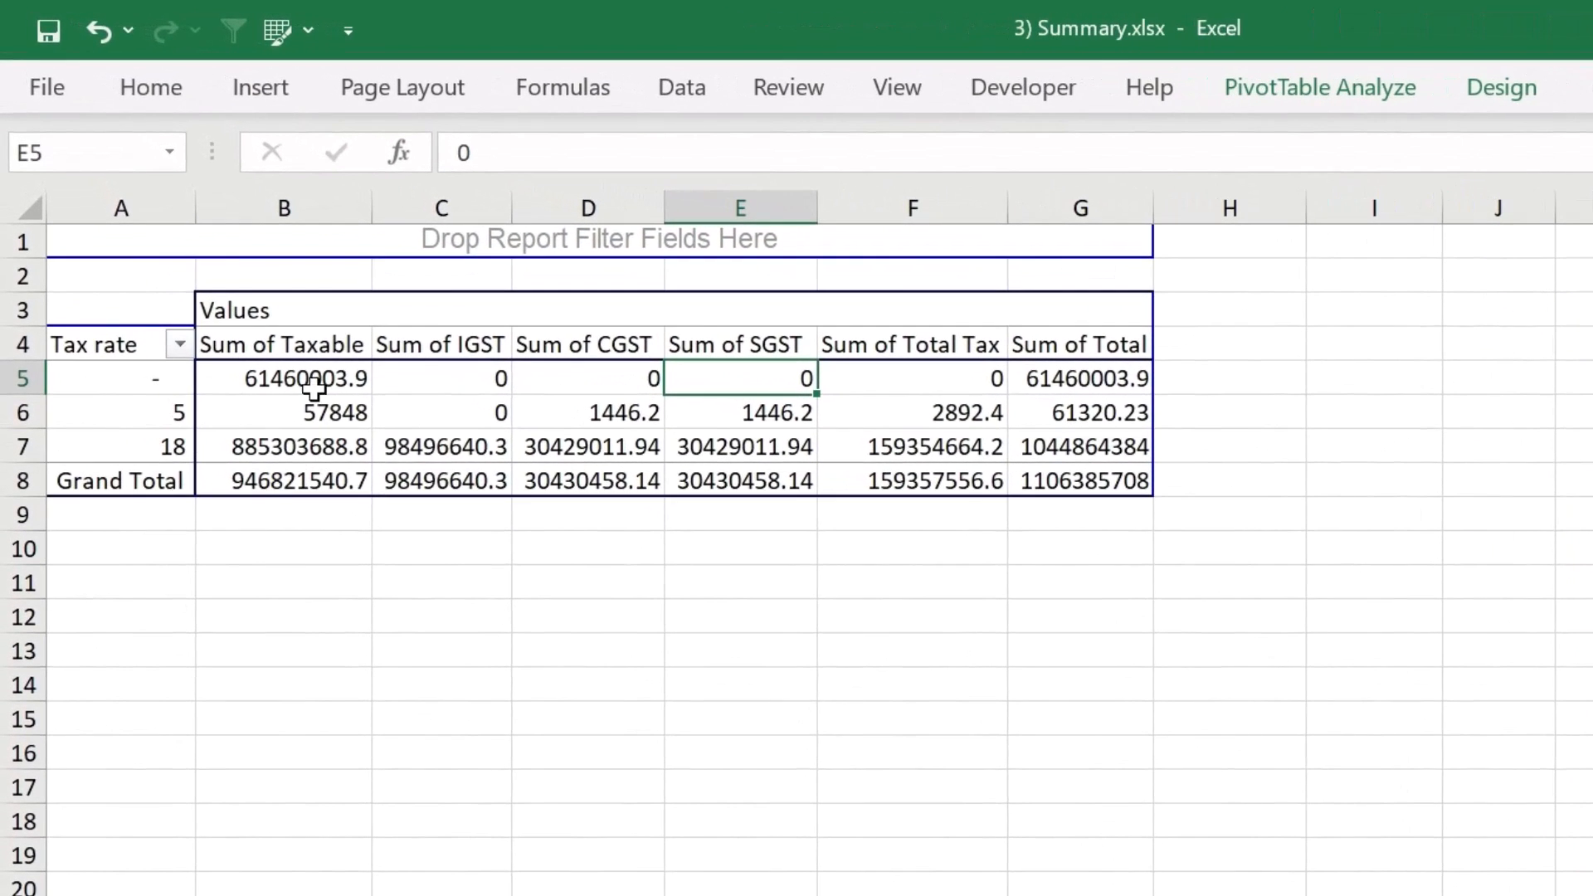
{"action": "left_click_drag", "start_coordinate": [180, 447], "coordinate": [174, 391]}
{"action": "left_click", "coordinate": [370, 372]}
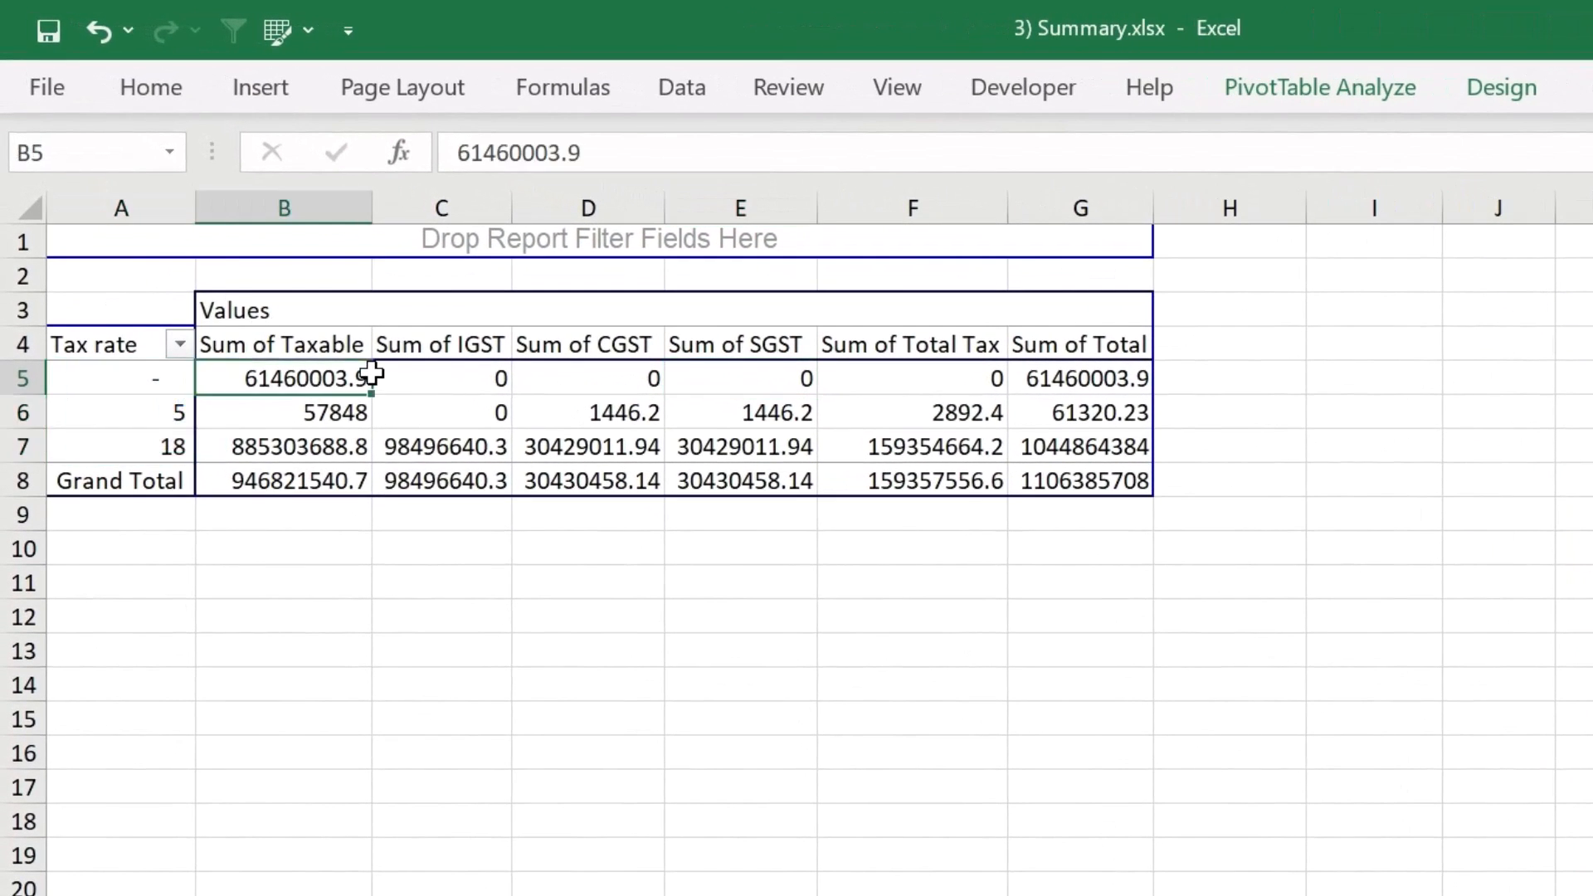
{"action": "left_click", "coordinate": [471, 385]}
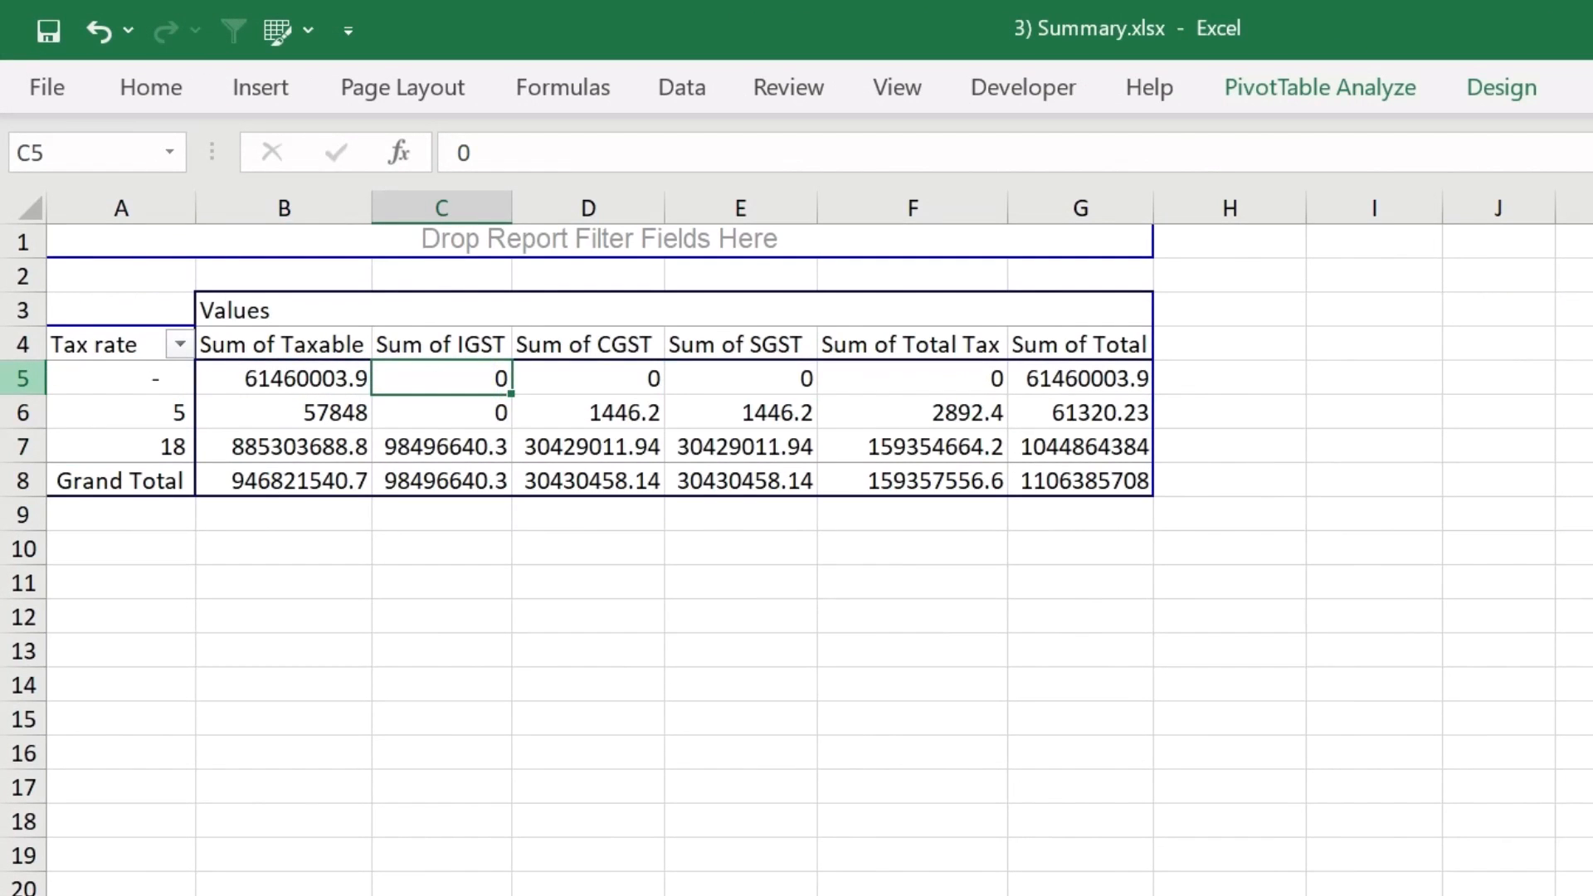
{"action": "left_click", "coordinate": [23, 379]}
{"action": "left_click", "coordinate": [23, 412]}
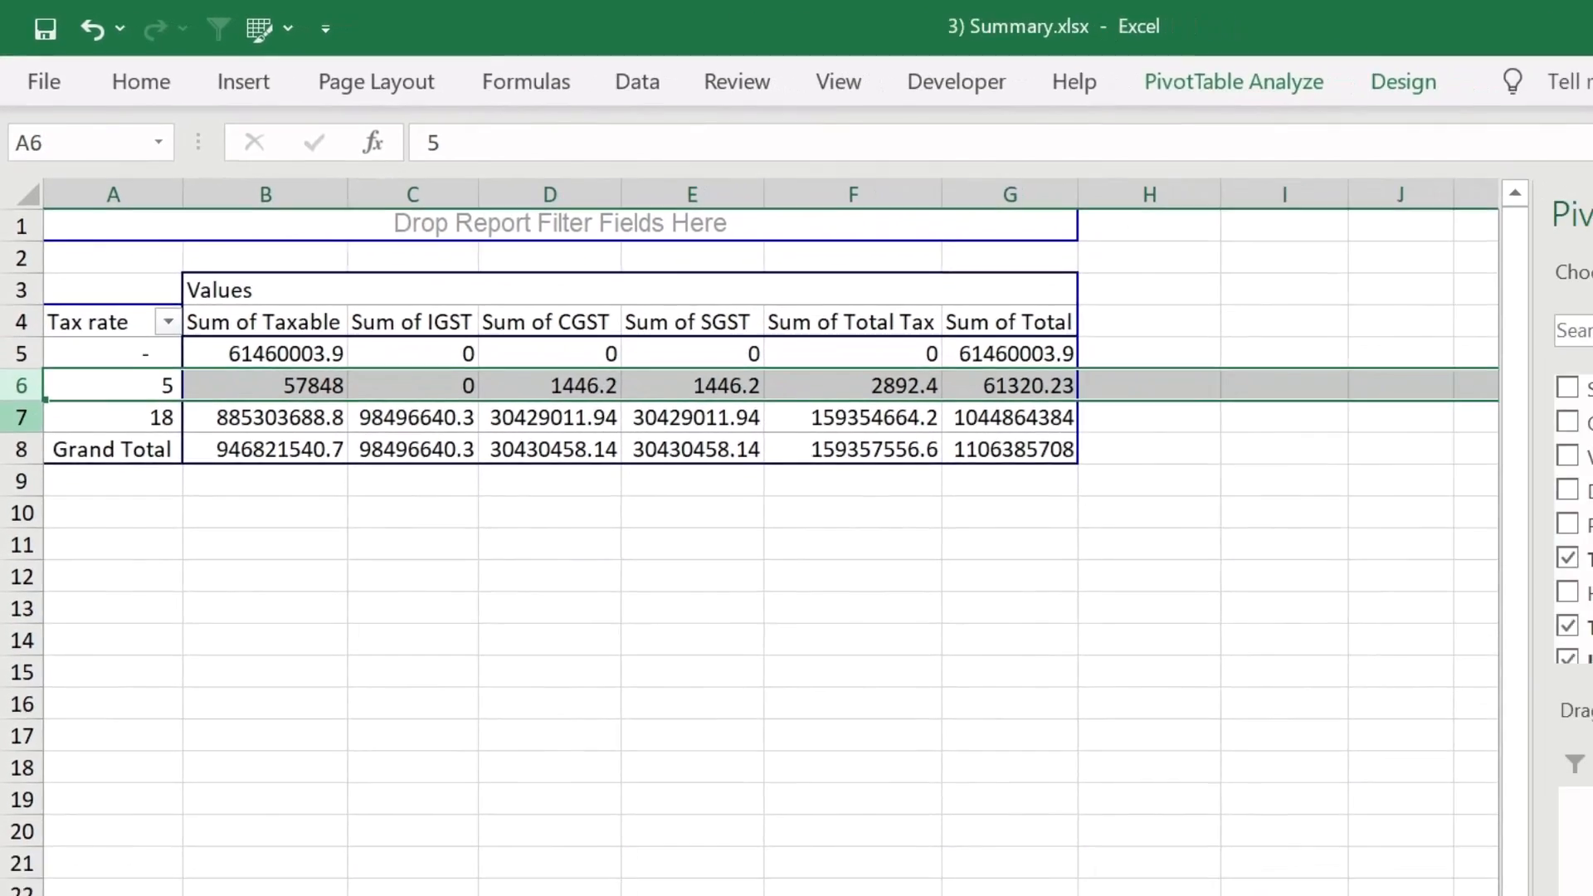
{"action": "left_click", "coordinate": [23, 446]}
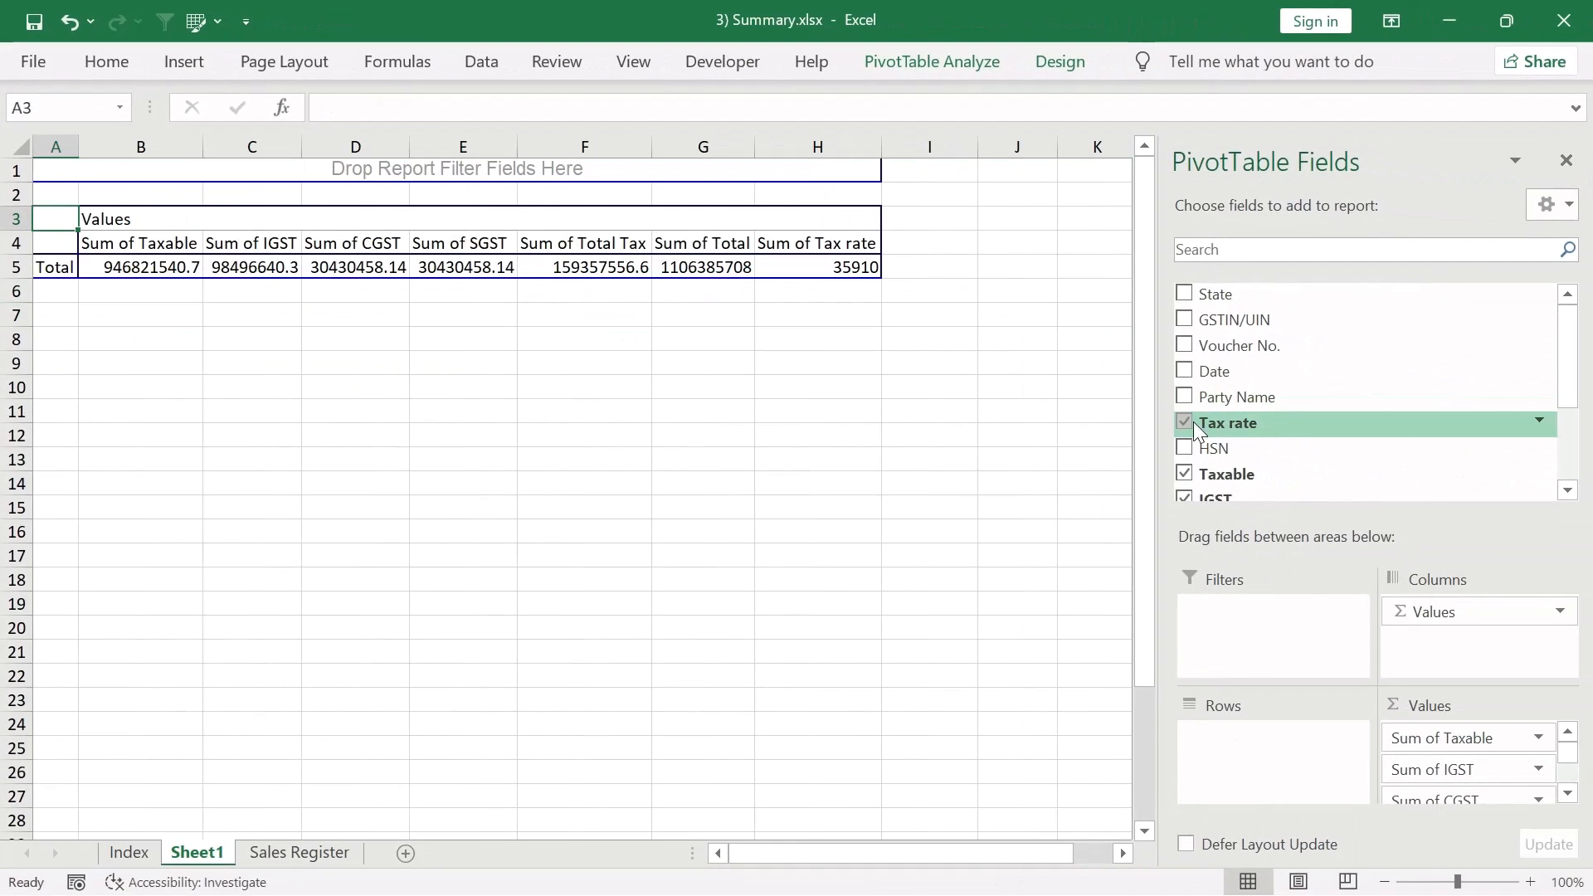
Step: Replace Tax rate with Date as the PivotTable's row field and review the yearly sums
{"action": "left_click", "coordinate": [1183, 423]}
{"action": "left_click_drag", "start_coordinate": [1213, 370], "coordinate": [1234, 764]}
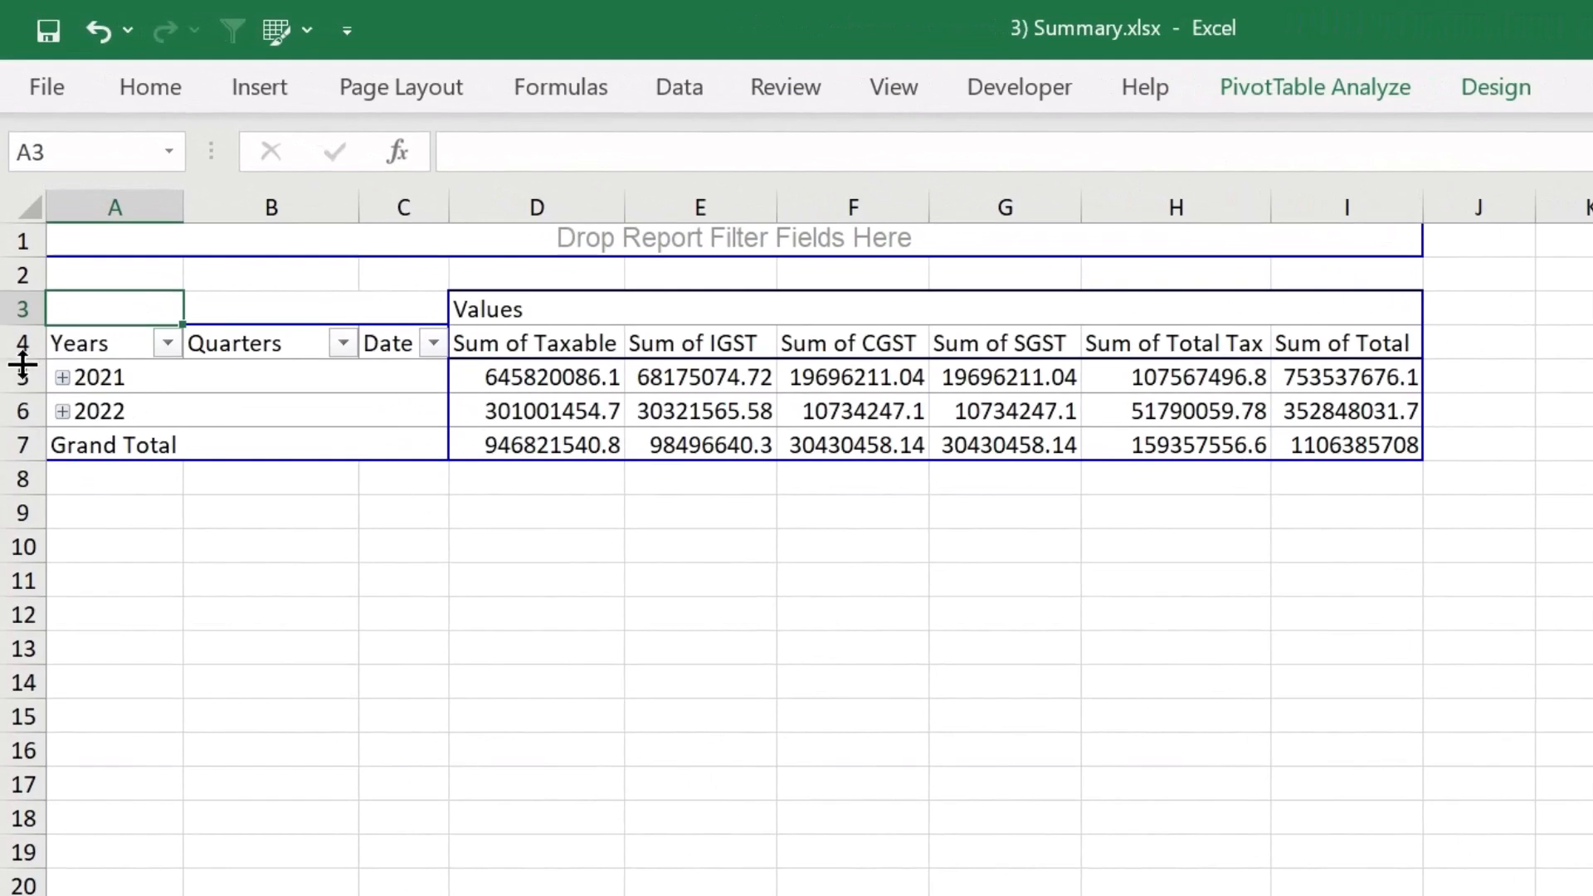
{"action": "left_click", "coordinate": [23, 366]}
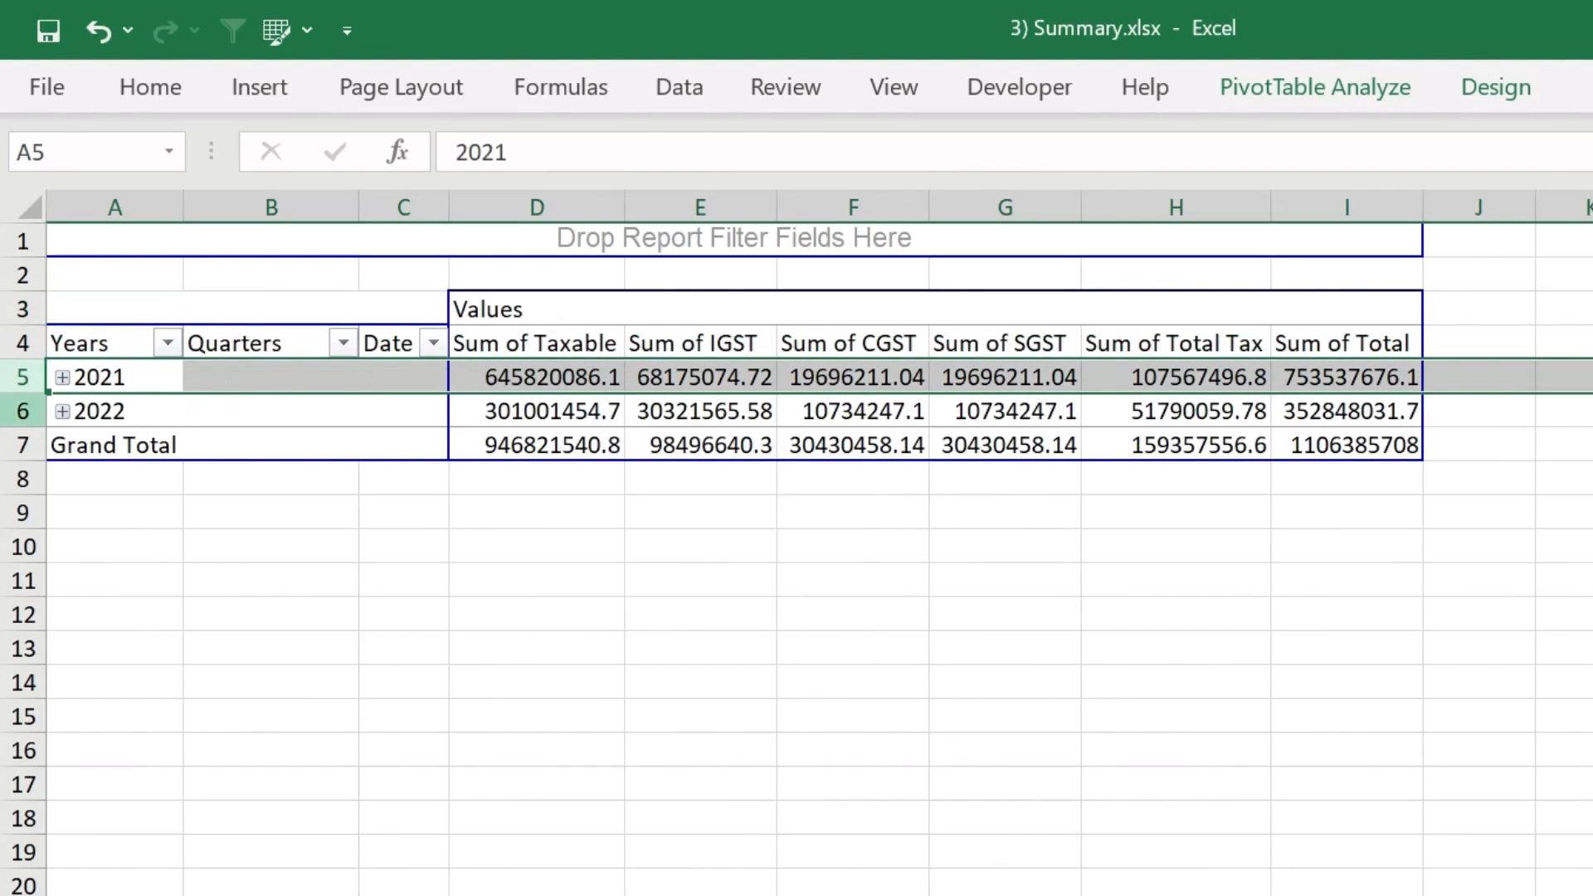
{"action": "left_click", "coordinate": [23, 411]}
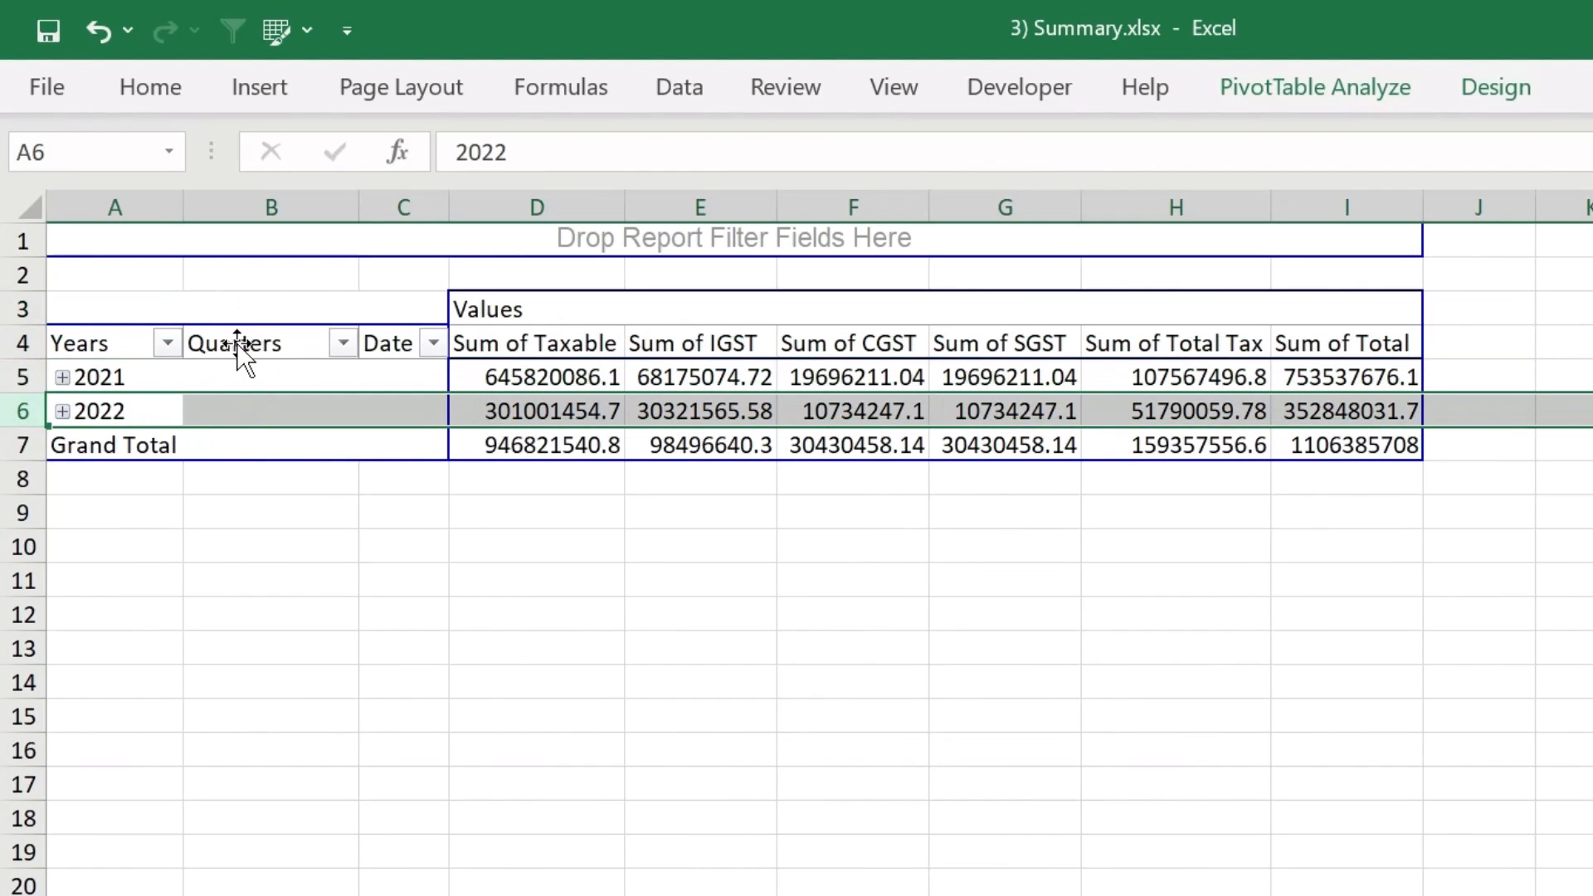
Step: Group the PivotTable's dates by Months and Years only, leaving out Quarters
{"action": "left_click", "coordinate": [151, 413]}
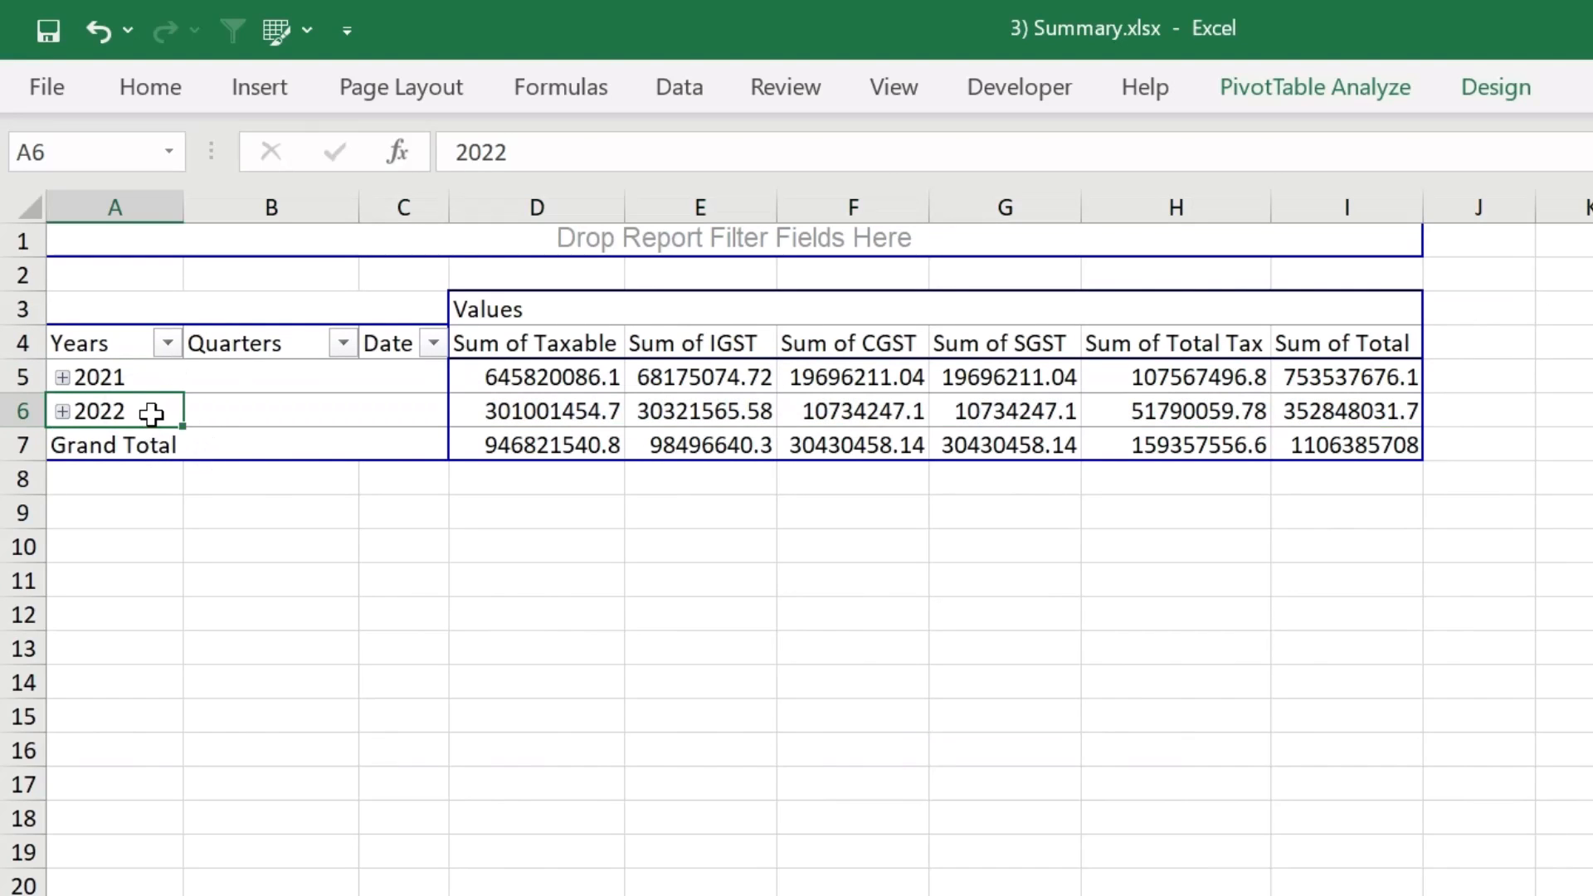
{"action": "left_click_drag", "start_coordinate": [138, 398], "coordinate": [131, 389]}
{"action": "right_click", "coordinate": [129, 410]}
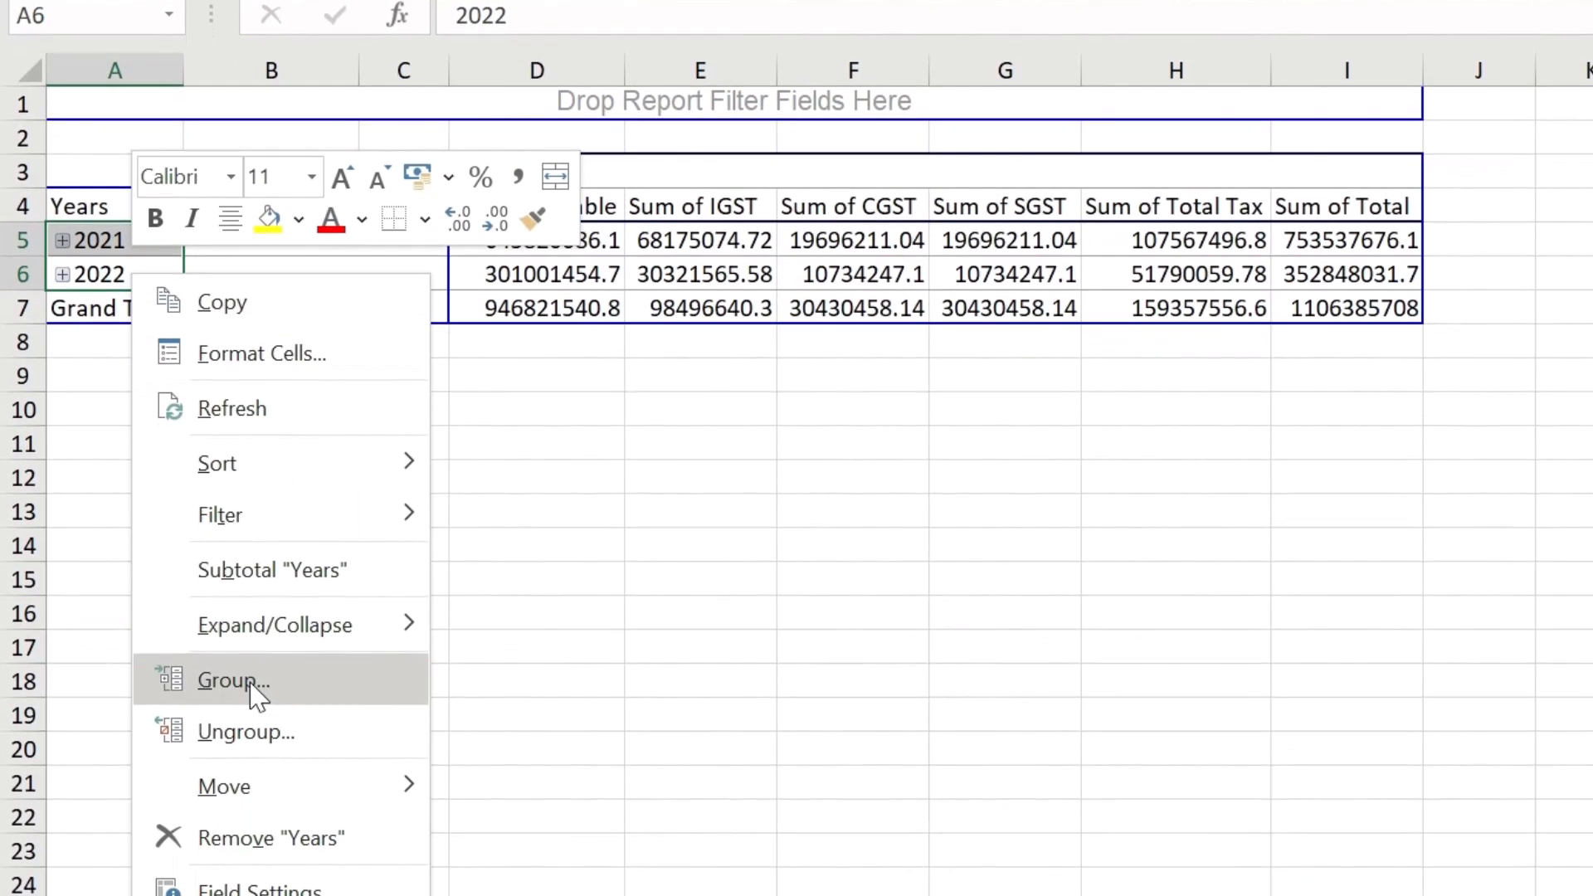
{"action": "left_click", "coordinate": [251, 682]}
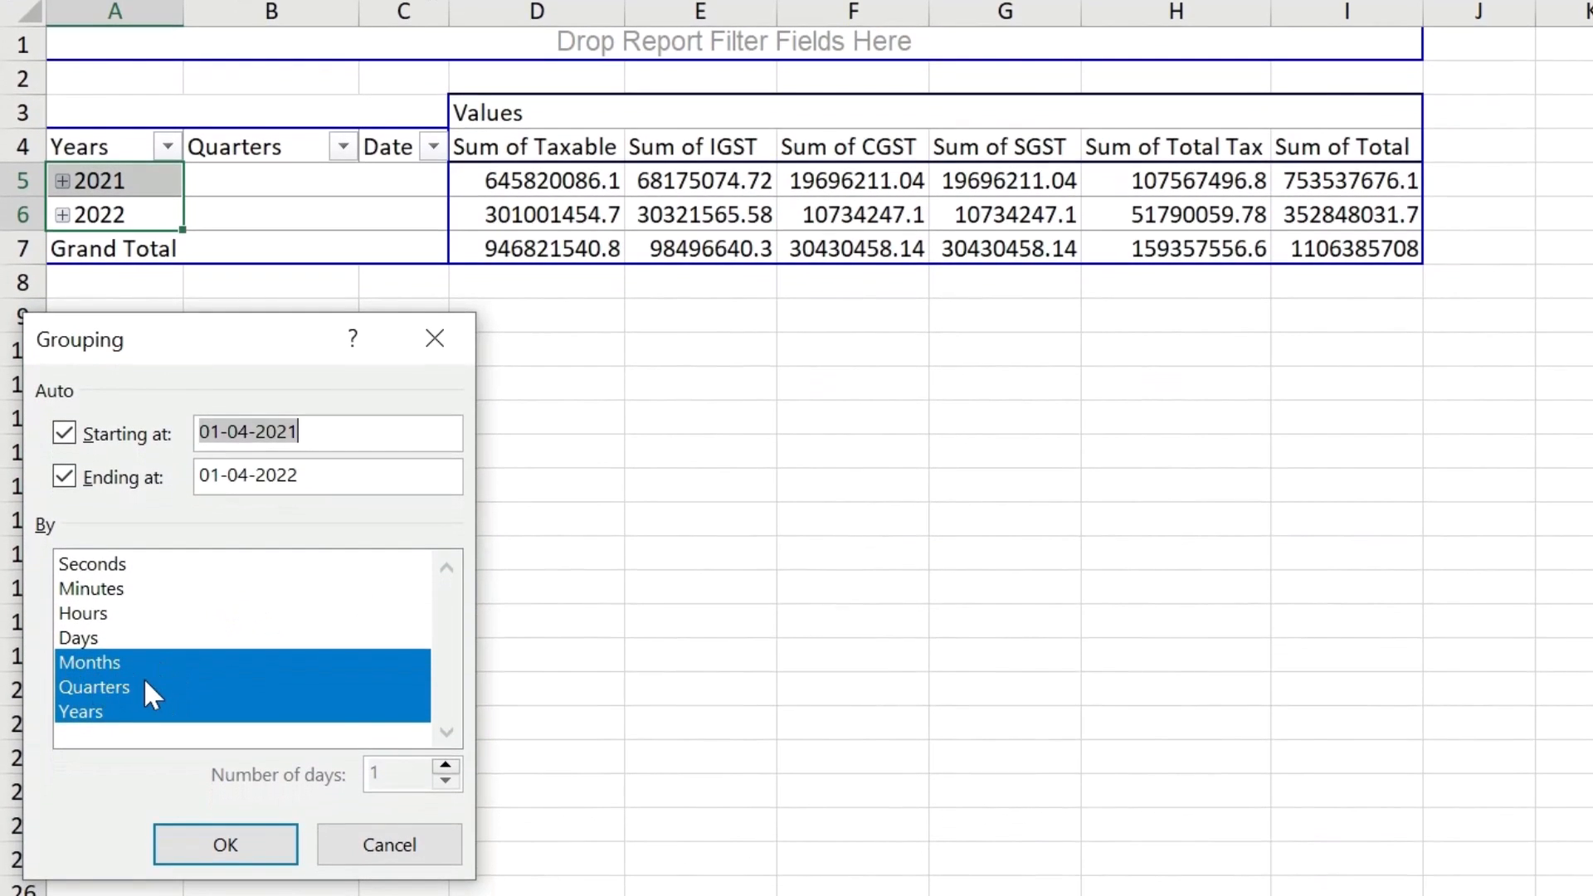
{"action": "left_click", "coordinate": [99, 688]}
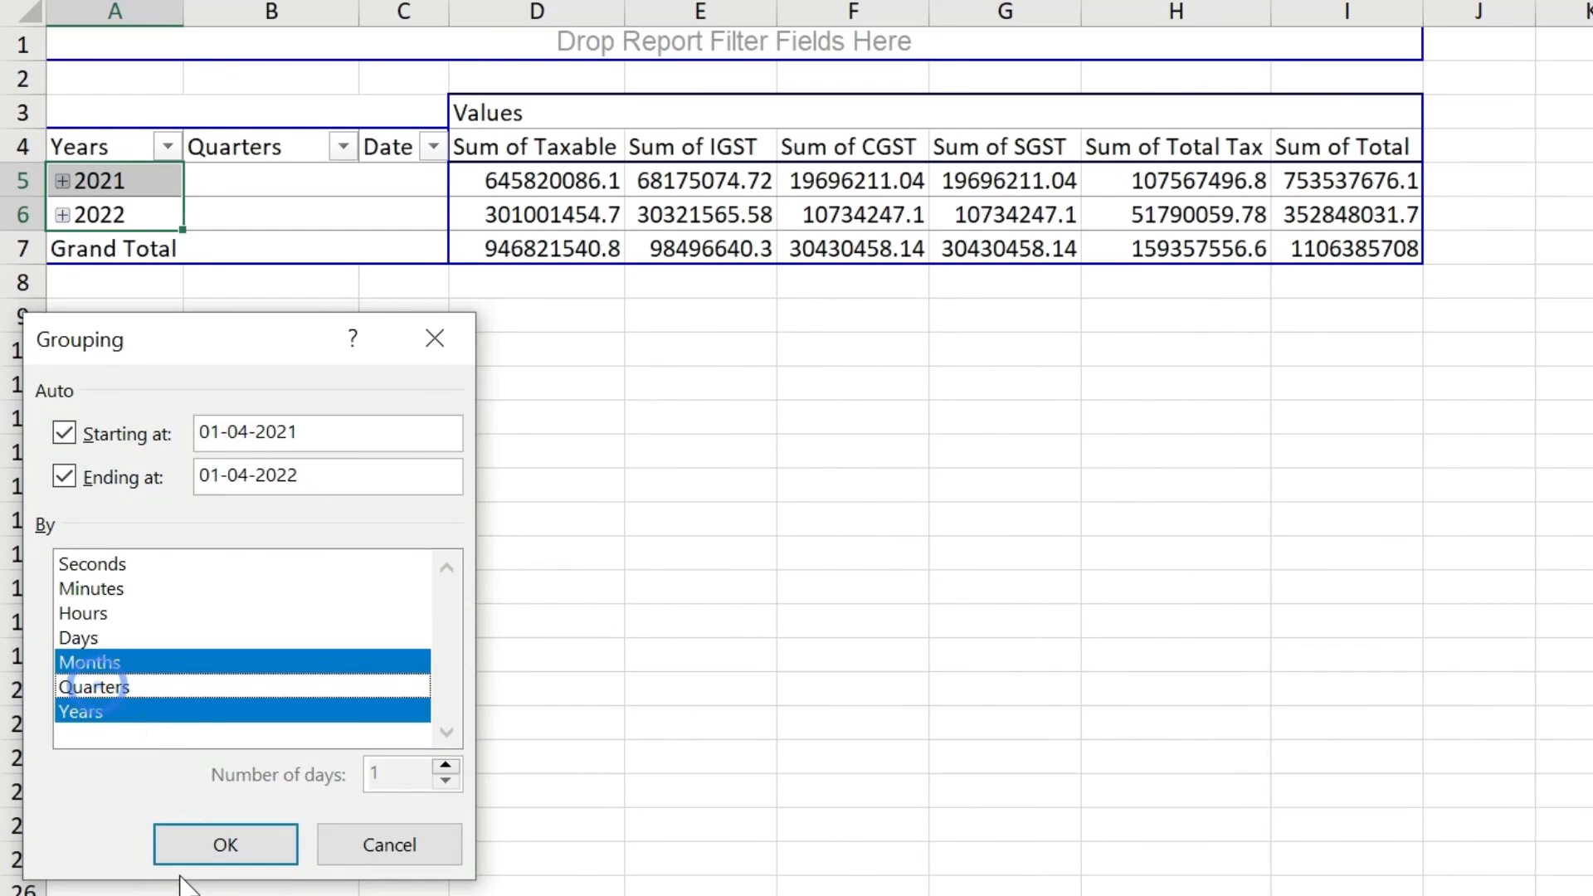
{"action": "left_click", "coordinate": [181, 845]}
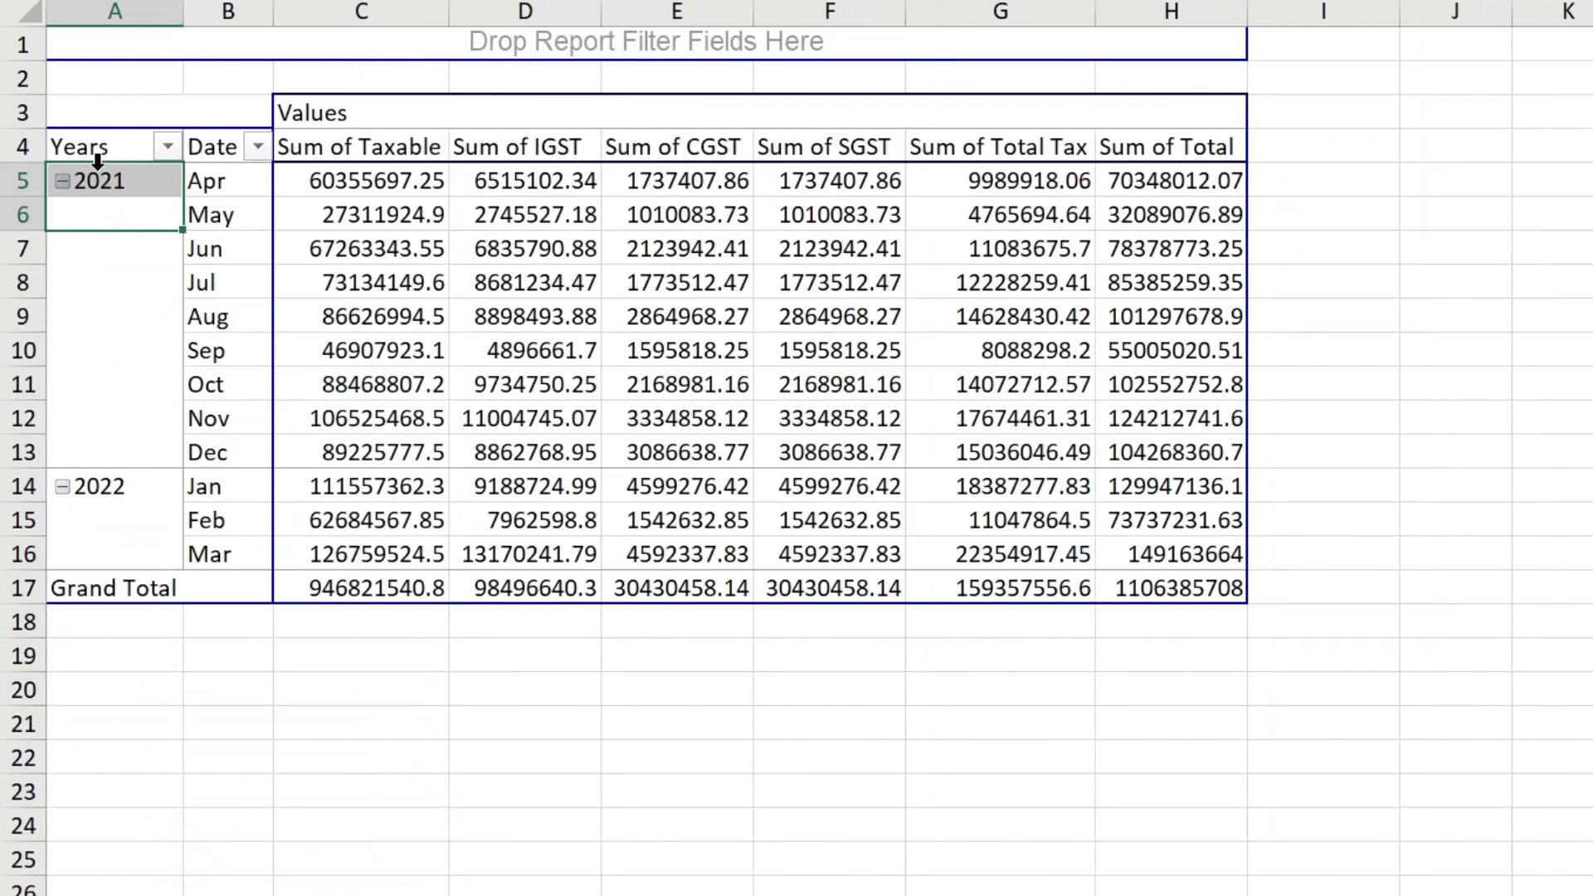
Step: Examine the month-wise taxable and tax sums under 2021 and 2022
{"action": "left_click", "coordinate": [226, 179]}
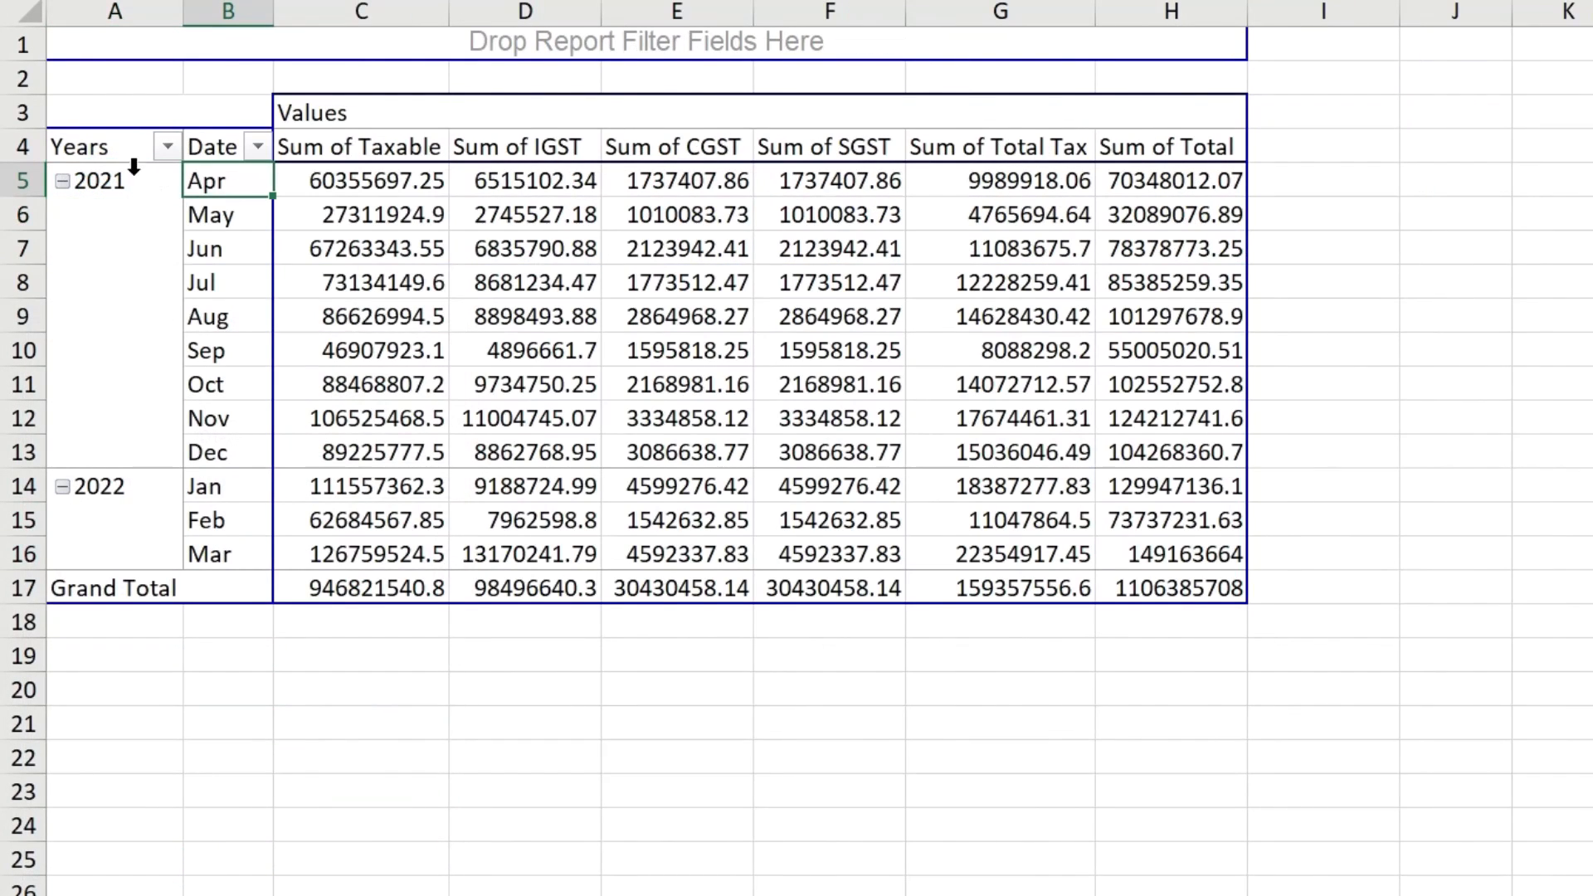
{"action": "left_click", "coordinate": [104, 179]}
{"action": "left_click", "coordinate": [200, 181]}
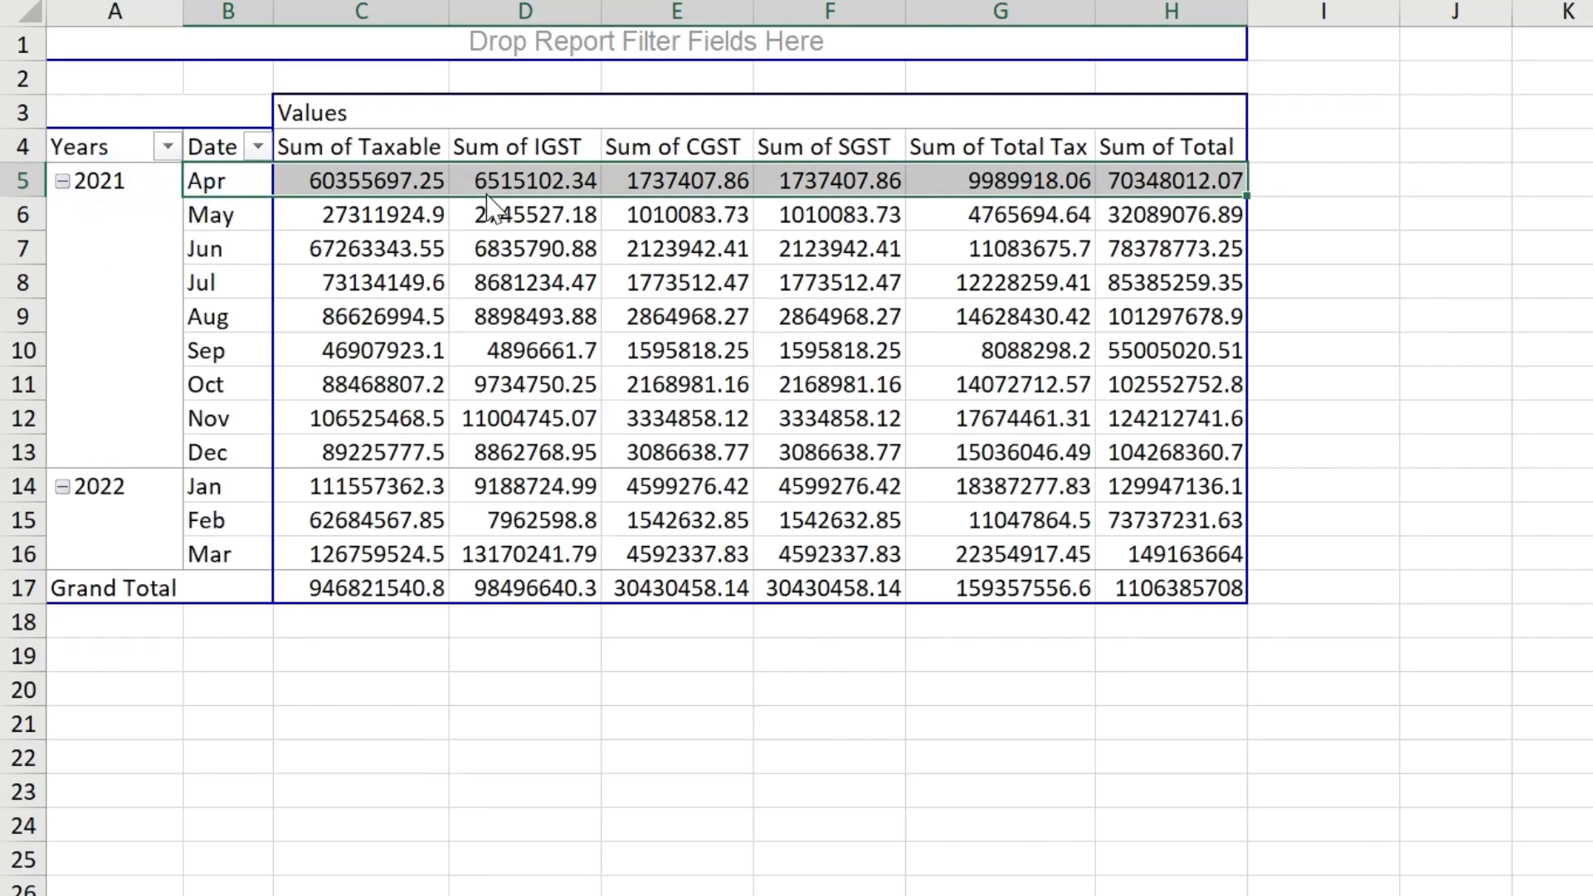
{"action": "left_click", "coordinate": [179, 214]}
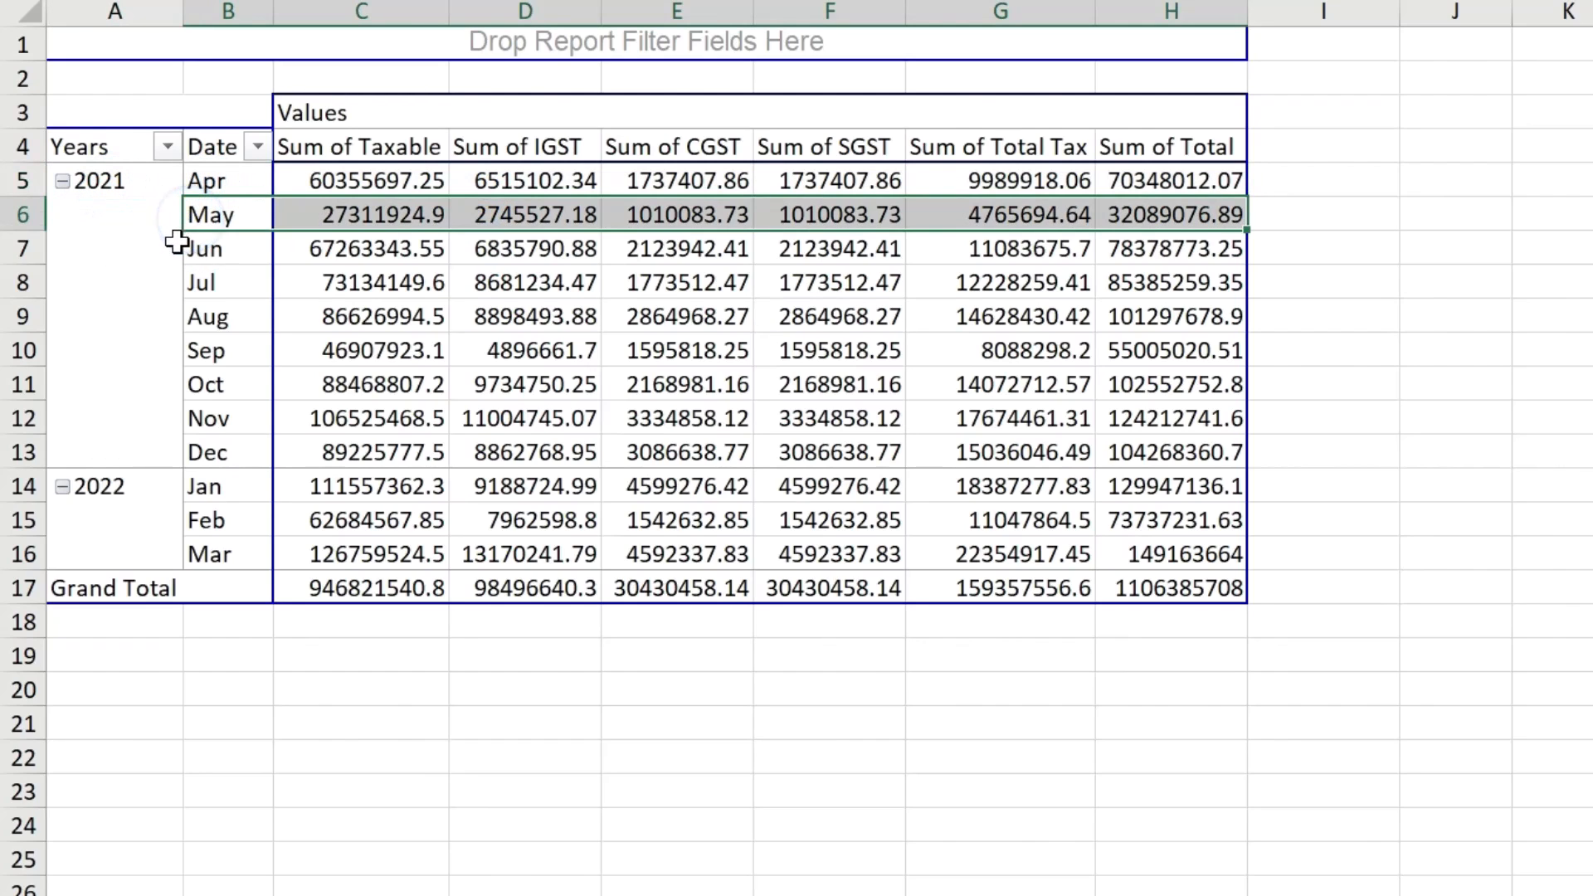
{"action": "left_click", "coordinate": [172, 245]}
{"action": "left_click", "coordinate": [181, 282]}
{"action": "left_click", "coordinate": [23, 486]}
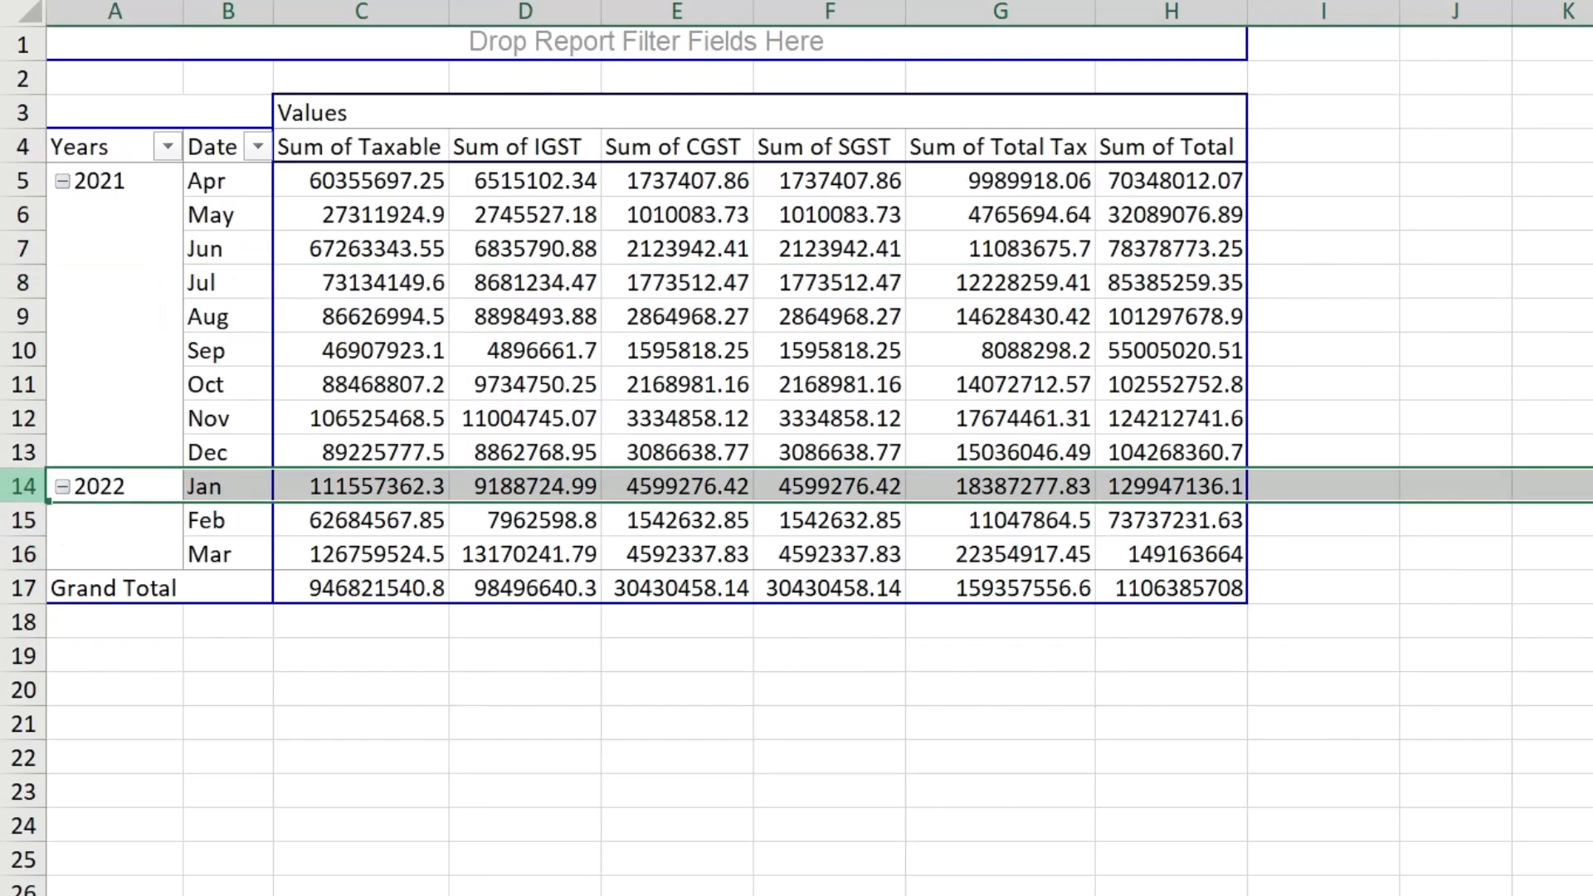
{"action": "left_click", "coordinate": [179, 523]}
{"action": "left_click", "coordinate": [181, 556]}
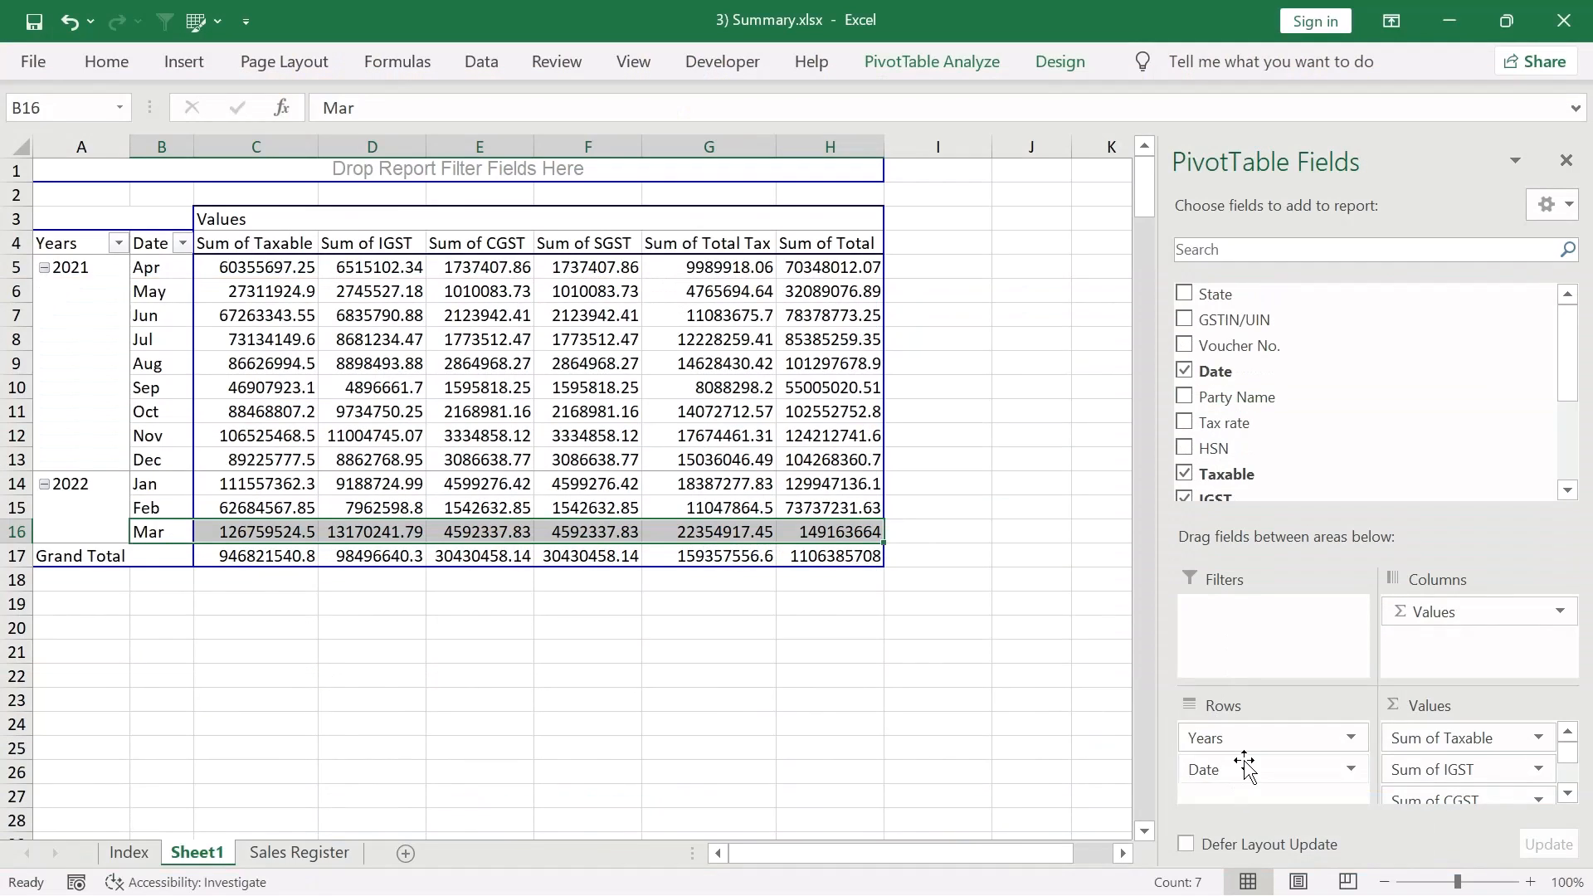
Step: Replace the Years and Date row fields with Party Name and review the sums for each party
{"action": "left_click_drag", "start_coordinate": [1244, 763], "coordinate": [1033, 765]}
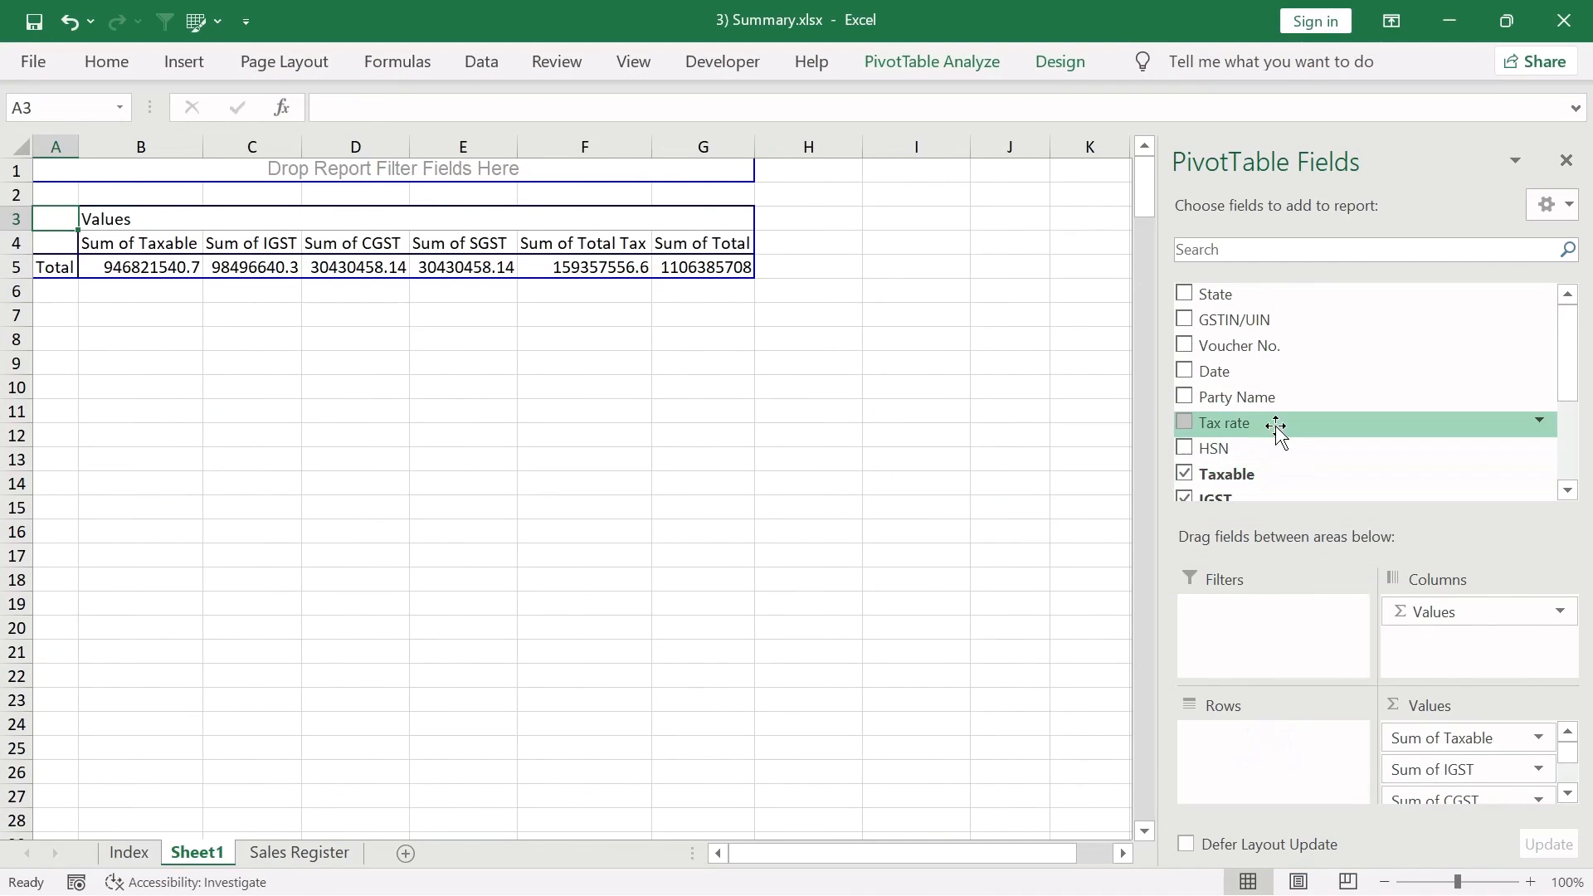
{"action": "left_click_drag", "start_coordinate": [1244, 402], "coordinate": [1272, 771]}
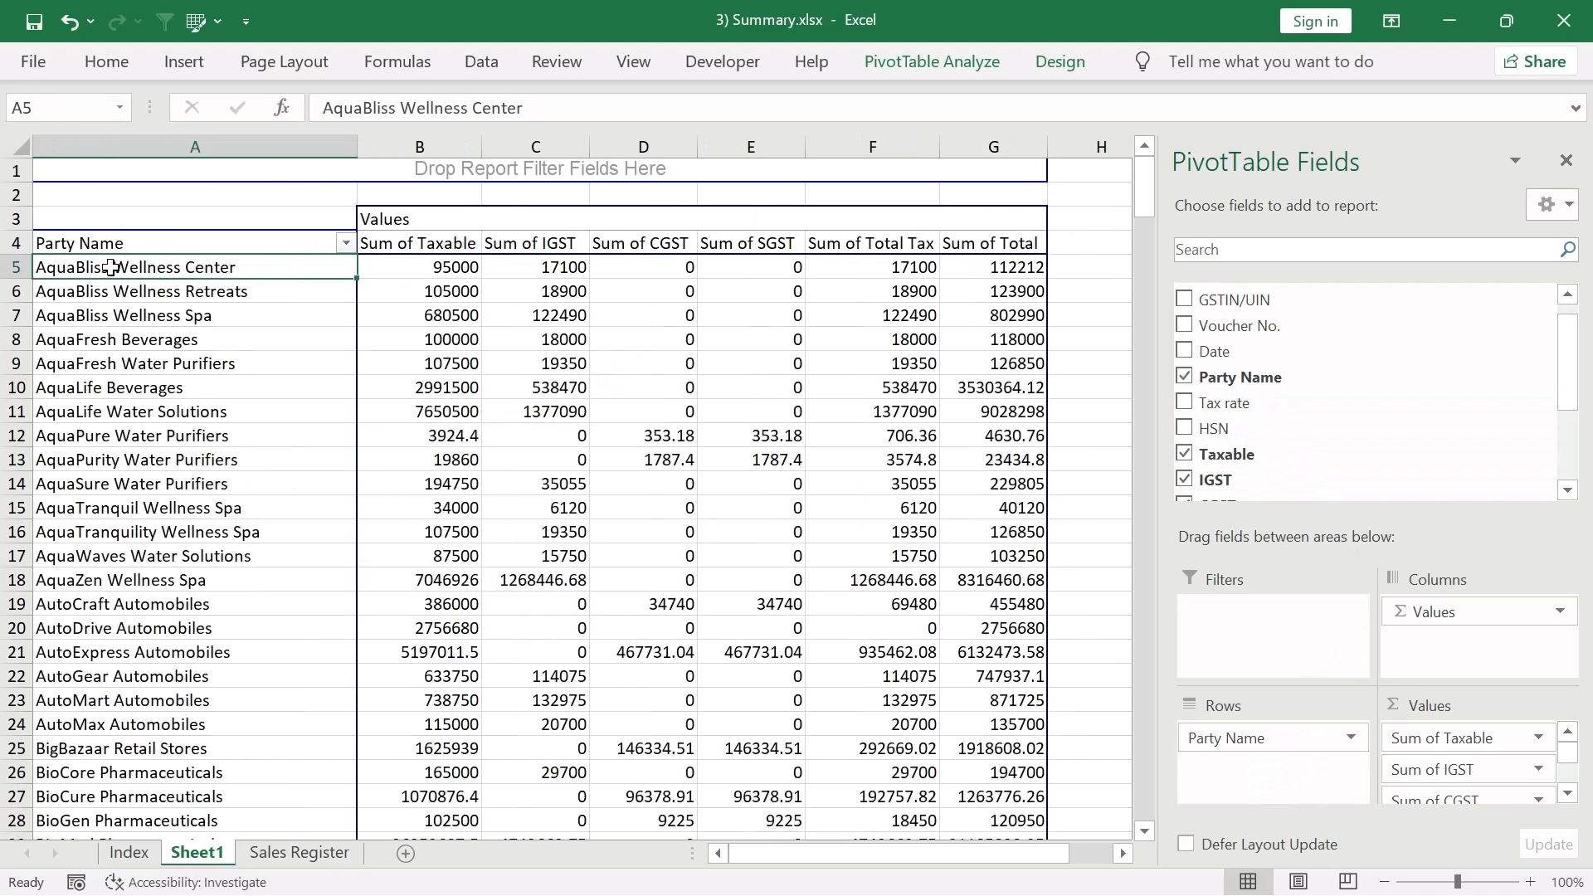
{"action": "left_click", "coordinate": [433, 285]}
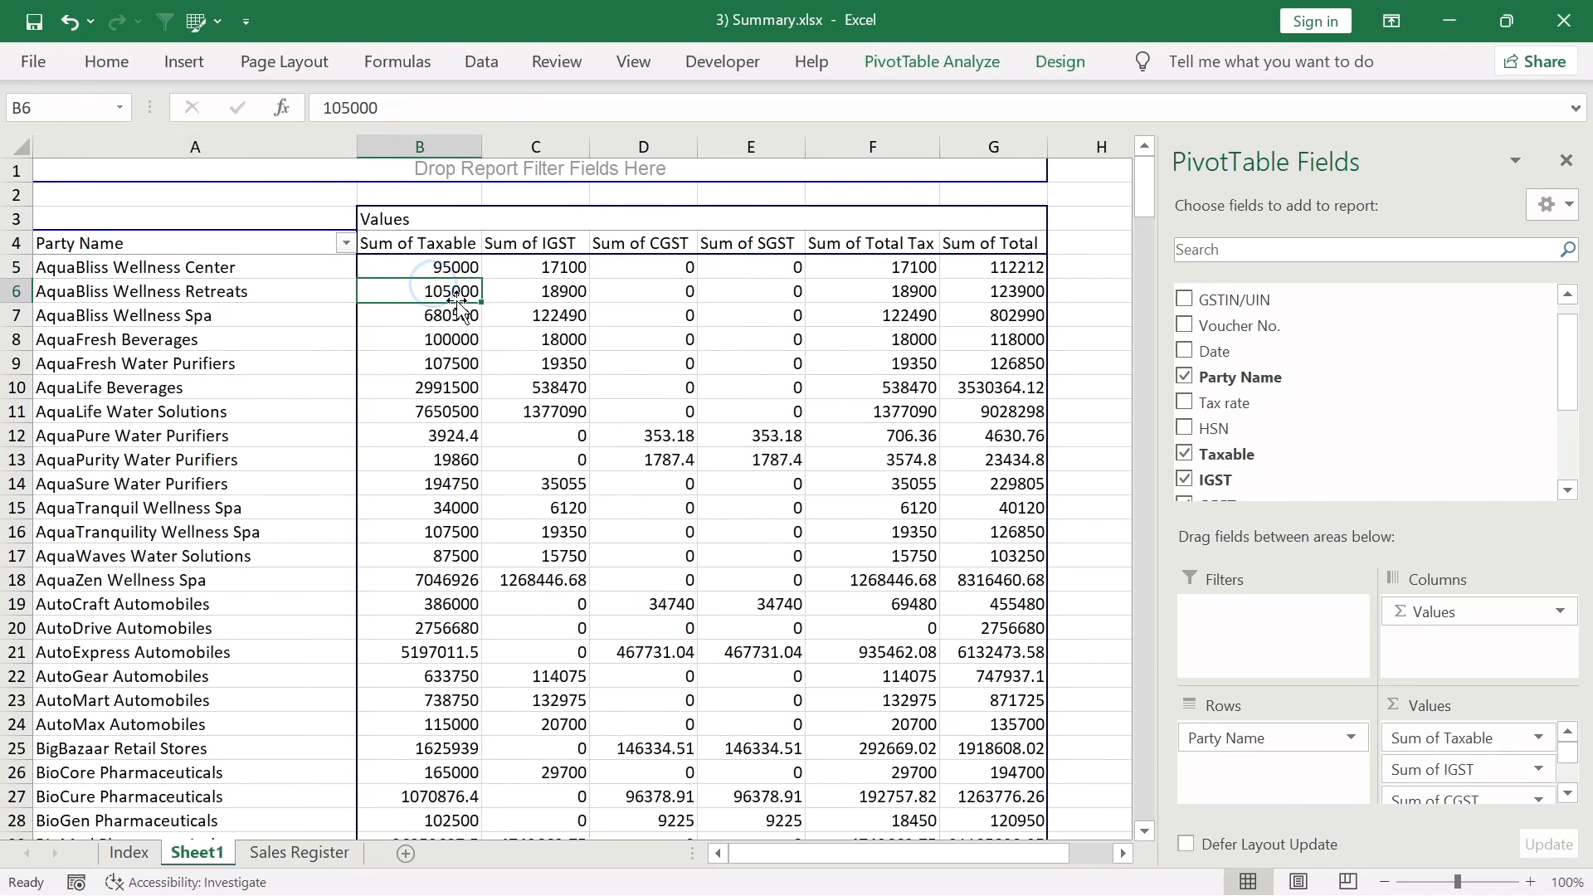
{"action": "left_click_drag", "start_coordinate": [249, 387], "coordinate": [233, 419]}
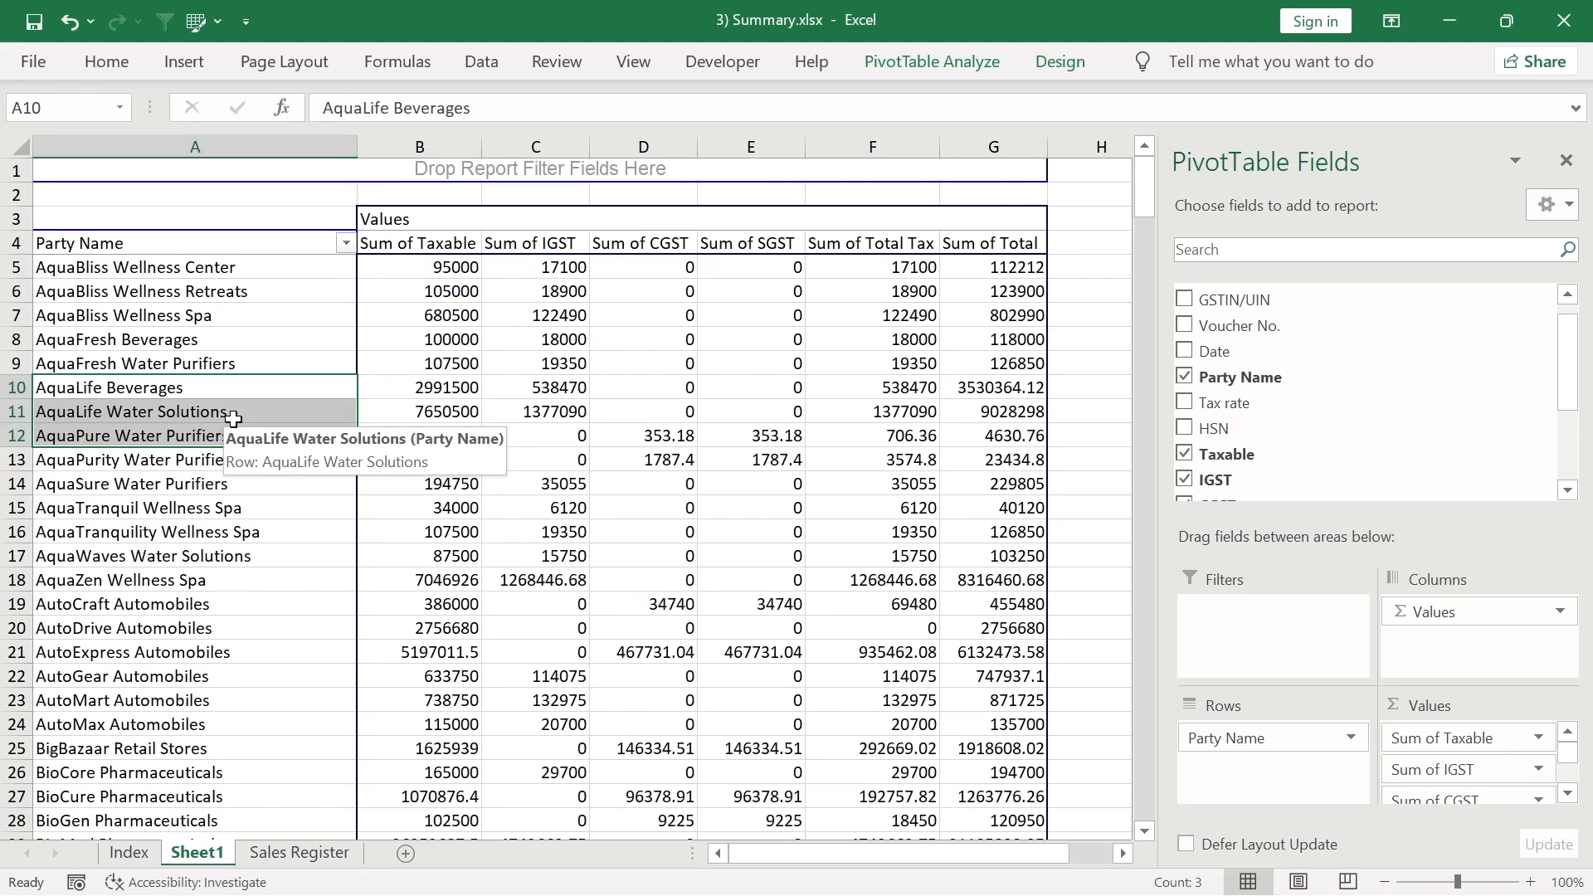
{"action": "left_click", "coordinate": [458, 299]}
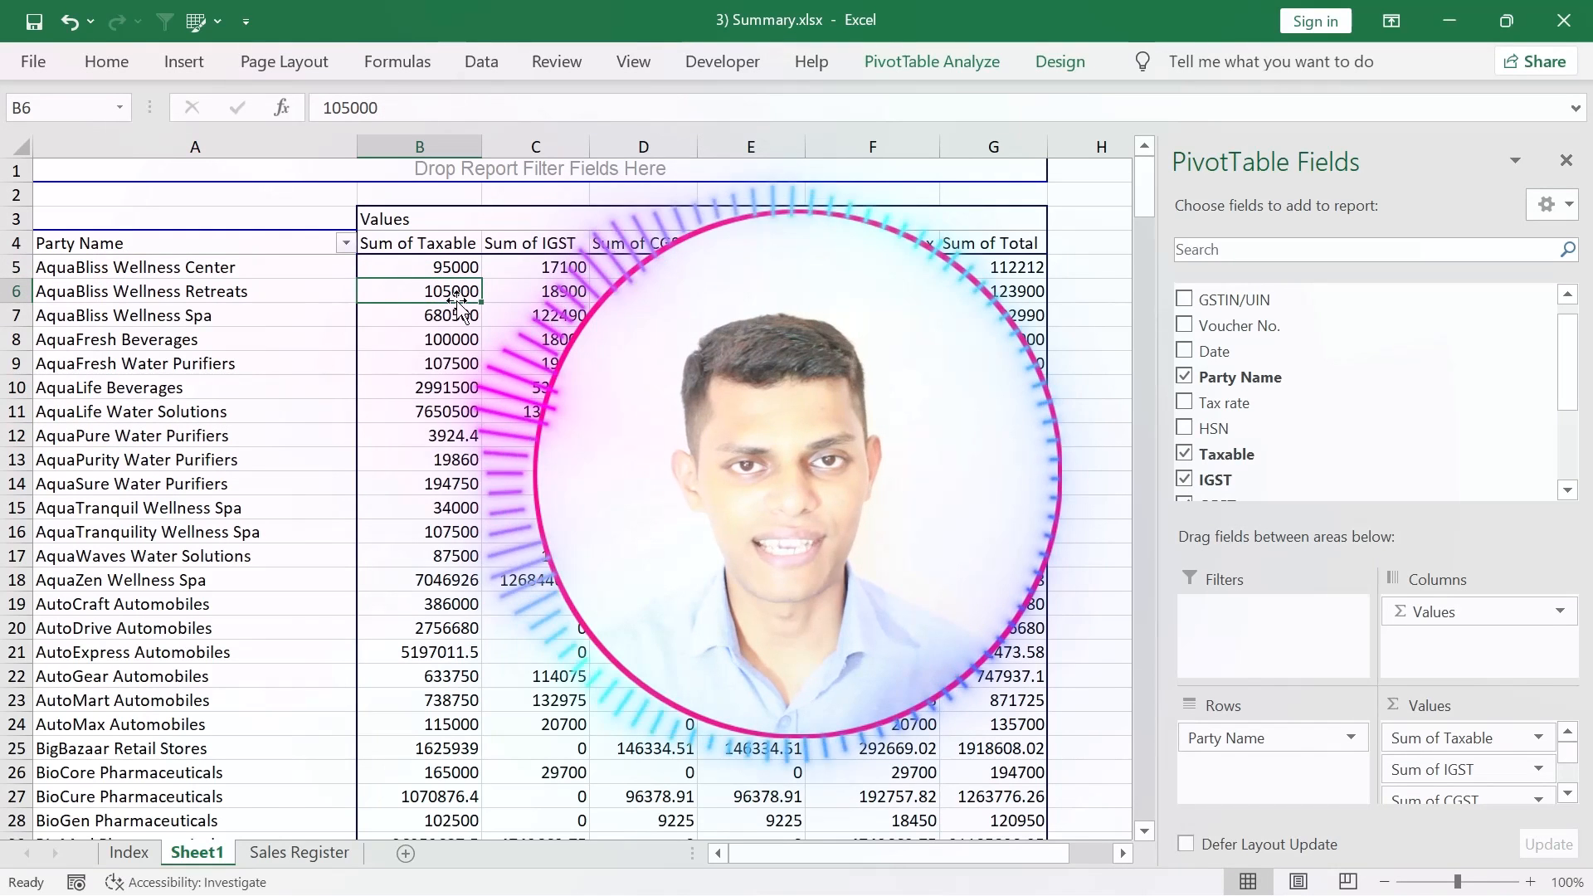